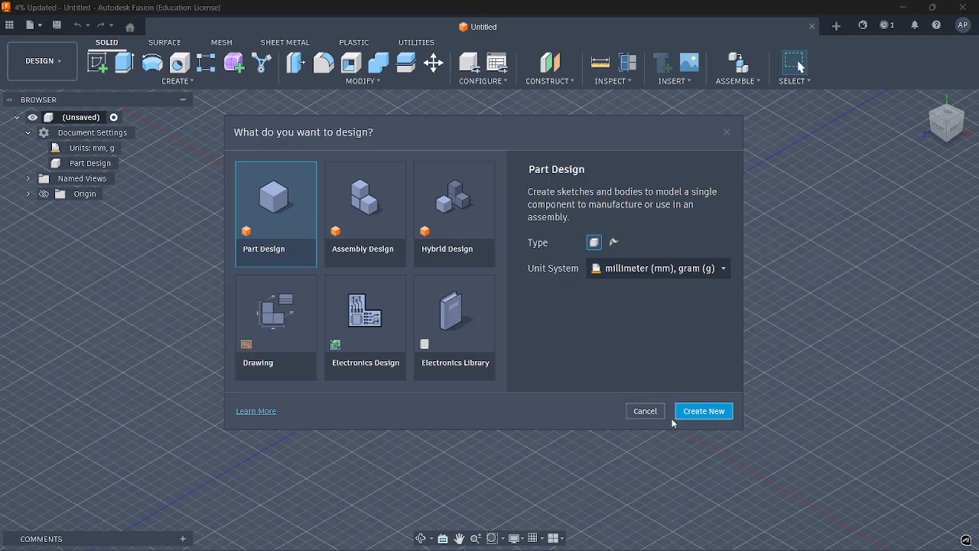
Upload the Assignment_4_-_Geometric_Constraints file from Downloads into the Spring 2026 S2 folder of the course project.
left_click(645, 411)
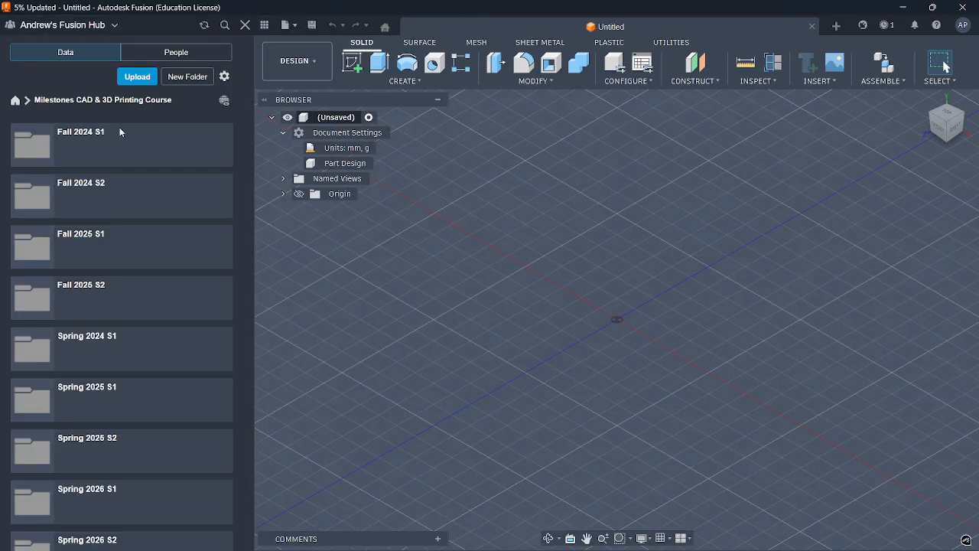
left_click(153, 539)
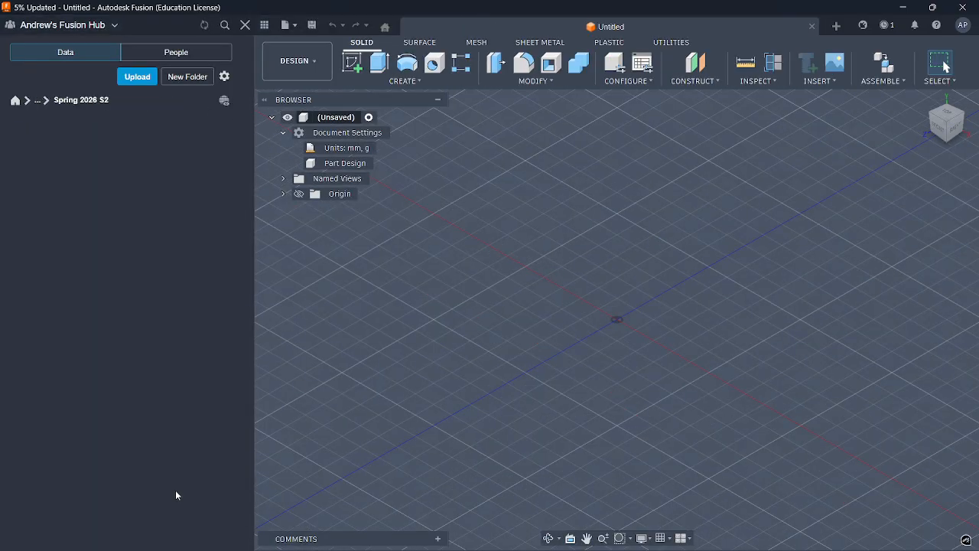
left_click(140, 78)
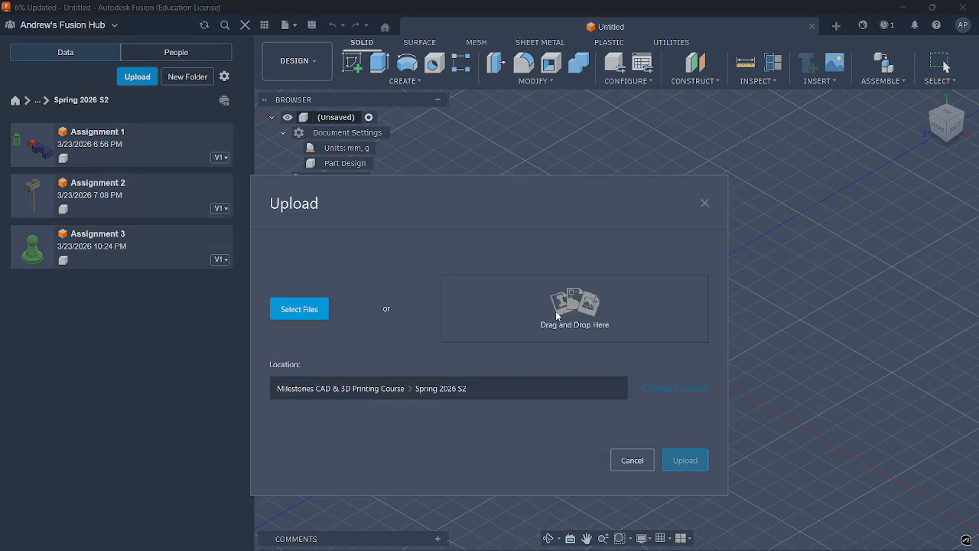
left_click(299, 309)
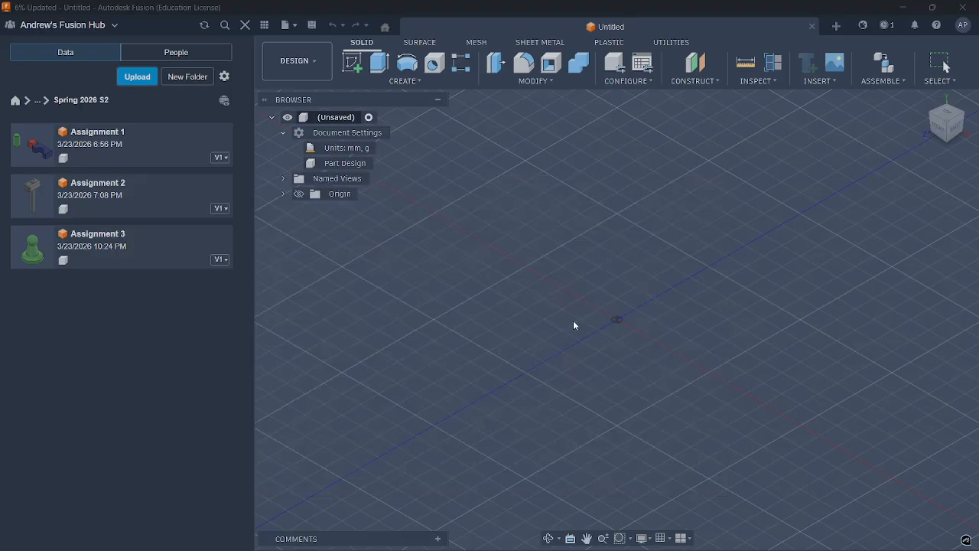
scroll(68, 197, "down", 3)
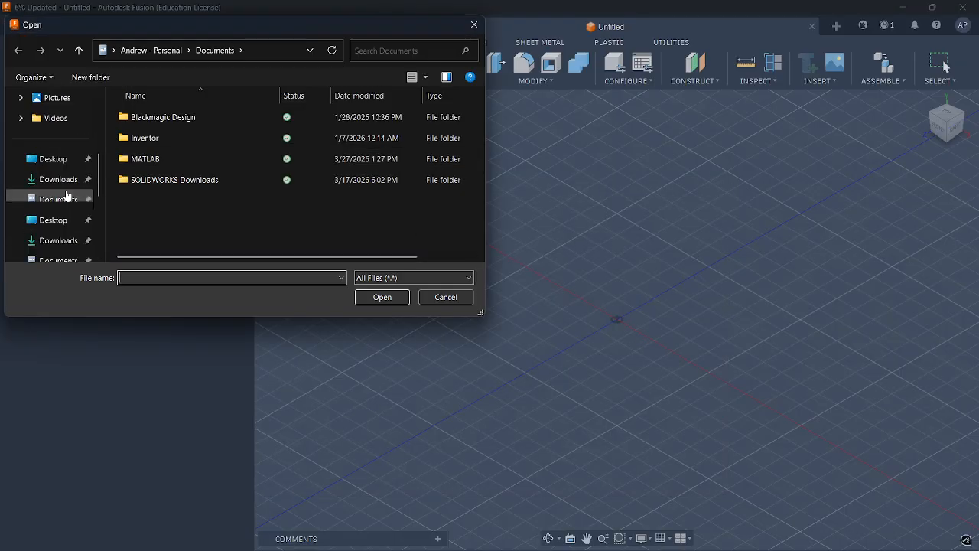
left_click(63, 179)
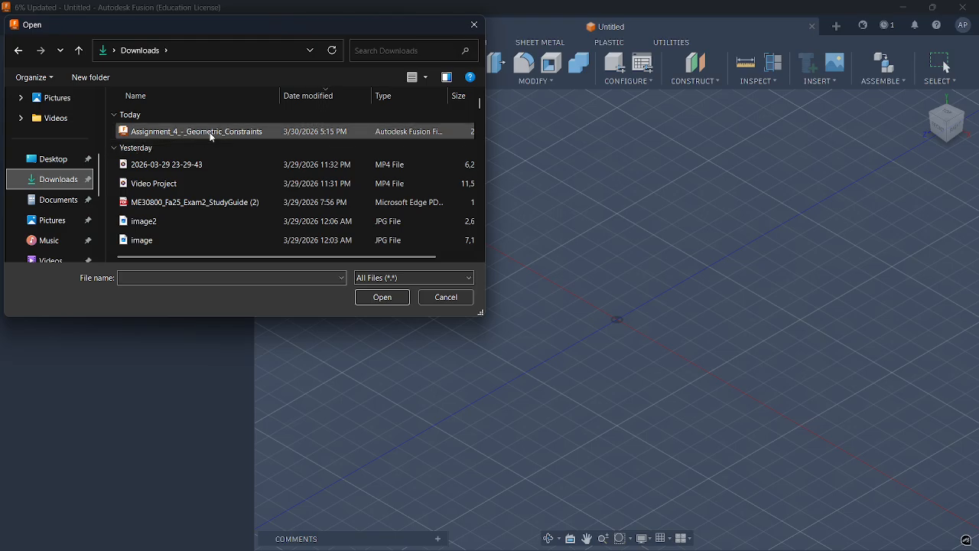
left_click(212, 134)
left_click(377, 298)
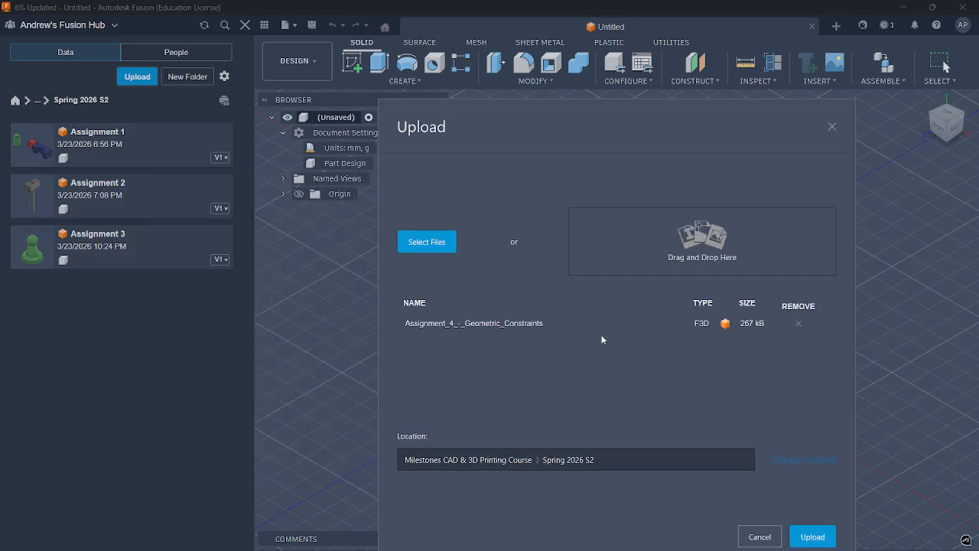
left_click(824, 537)
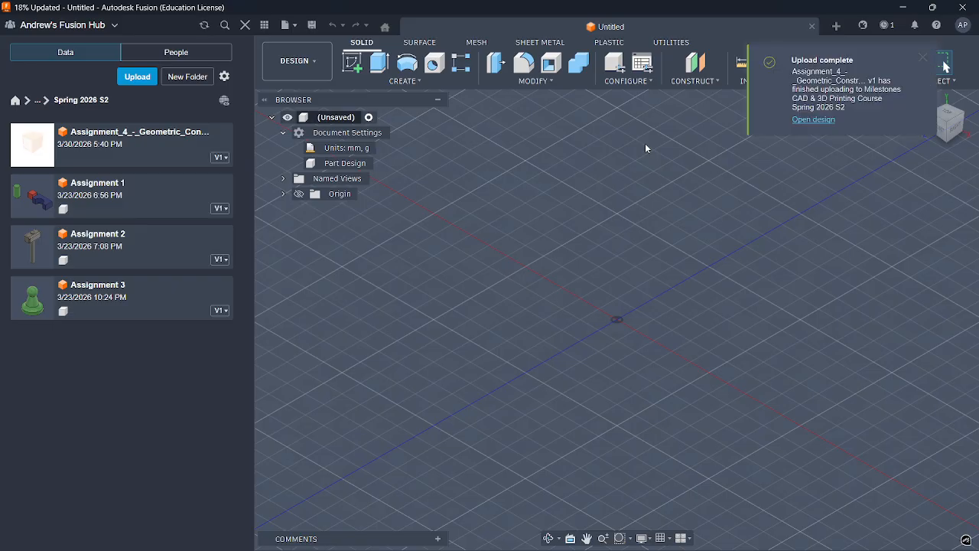
Open the uploaded Assignment_4_-_Geometric_Constraints design from the Spring 2026 S2 folder.
double_click(161, 153)
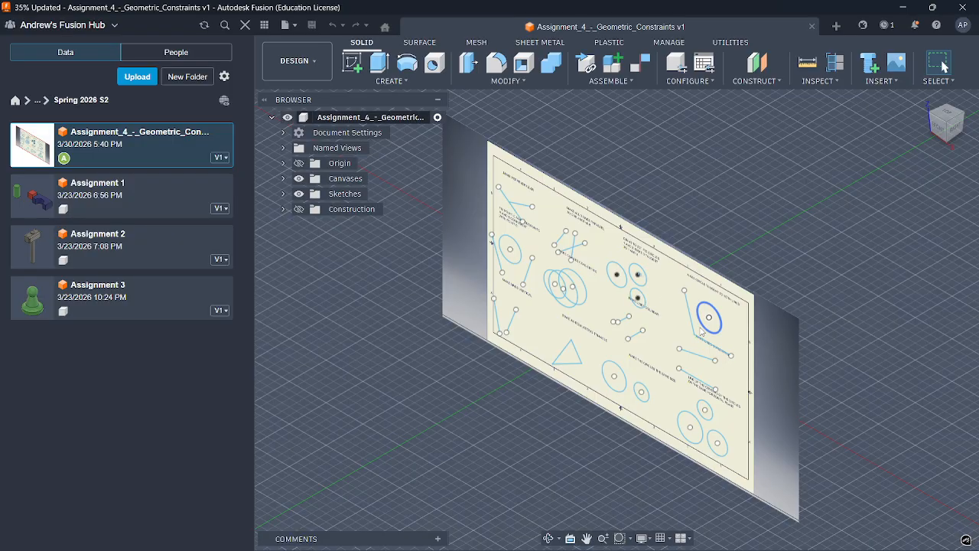
scroll(558, 326, "down", 2)
mouse_move(752, 302)
middle_mouse_down("shift")
mouse_move(828, 269)
mouse_move(819, 307)
mouse_move(829, 283)
middle_mouse_up("shift")
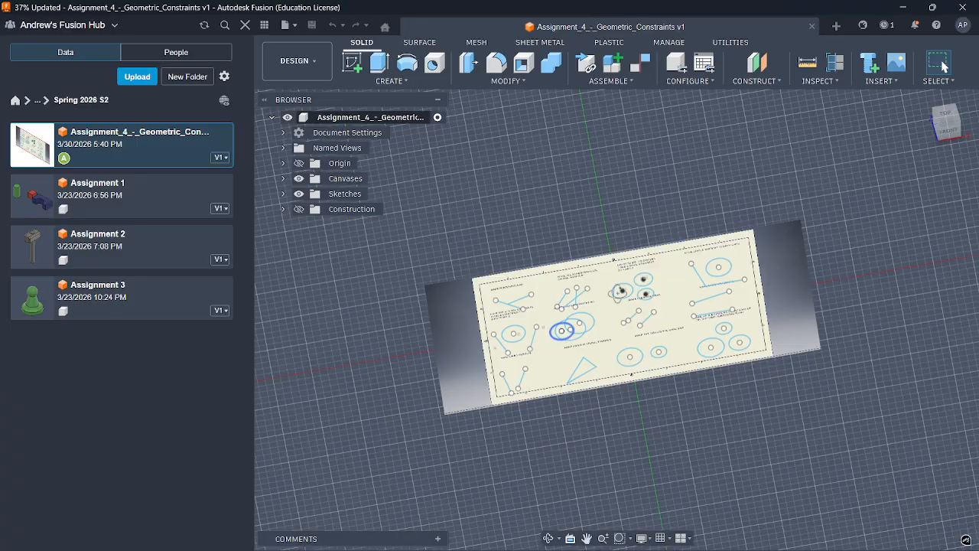
mouse_move(572, 333)
middle_mouse_down("shift")
mouse_move(583, 278)
mouse_move(581, 316)
mouse_move(544, 310)
middle_mouse_up("shift")
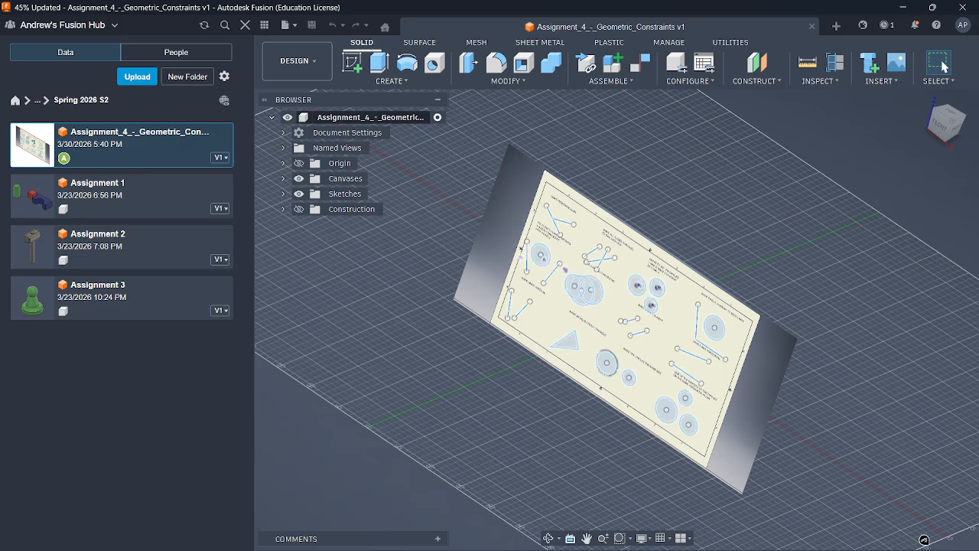
Open Sketch2, which holds the constraint exercises, for editing and hide the project data listing.
right_click(388, 549)
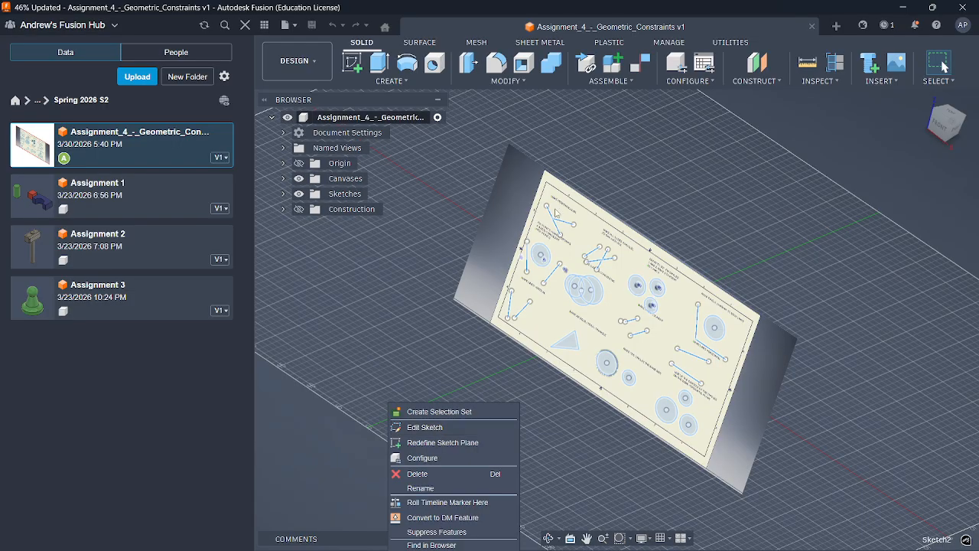
left_click(479, 424)
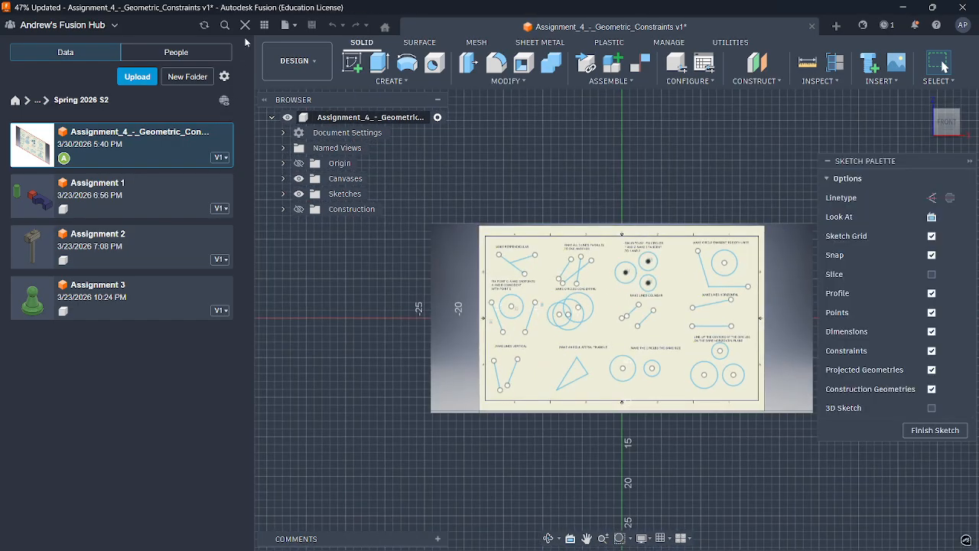
left_click(263, 28)
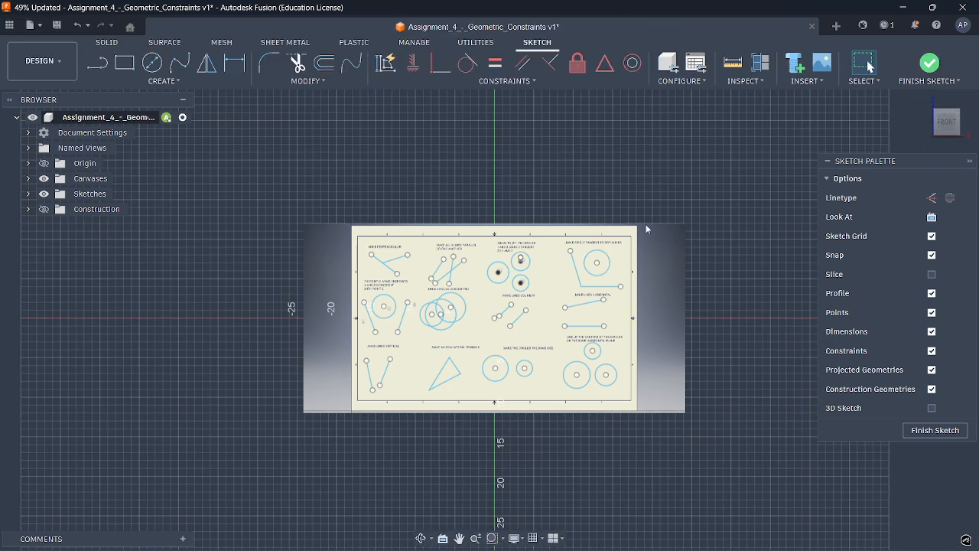
Examine the instructions and geometry of all the constraint exercises on the assignment sheet.
scroll(756, 235, "up", 1)
scroll(464, 324, "up", 2)
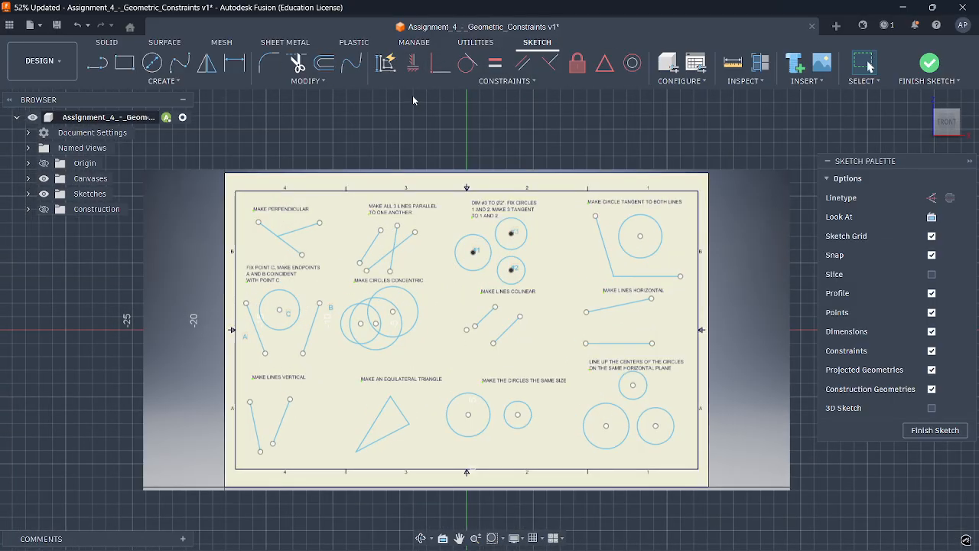
scroll(342, 192, "up", 2)
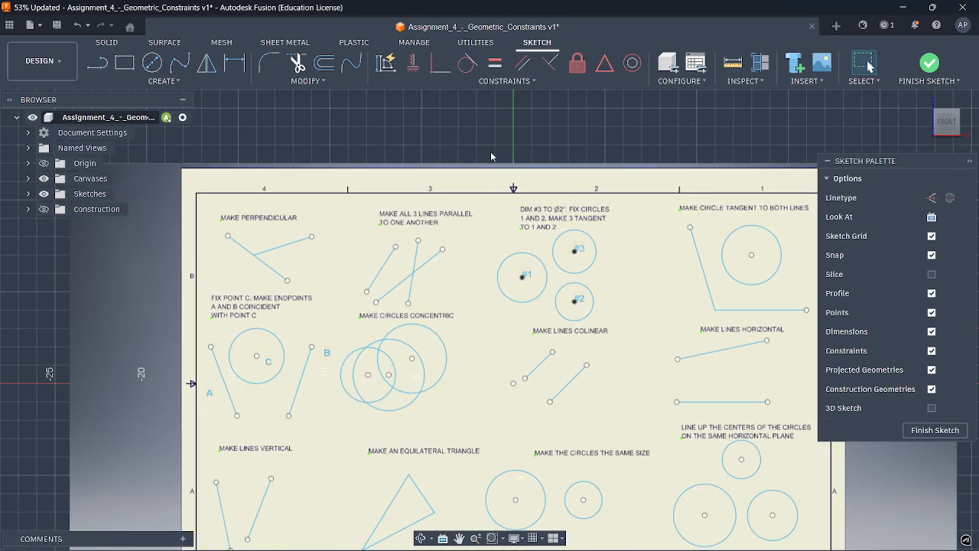
scroll(491, 154, "down", 1)
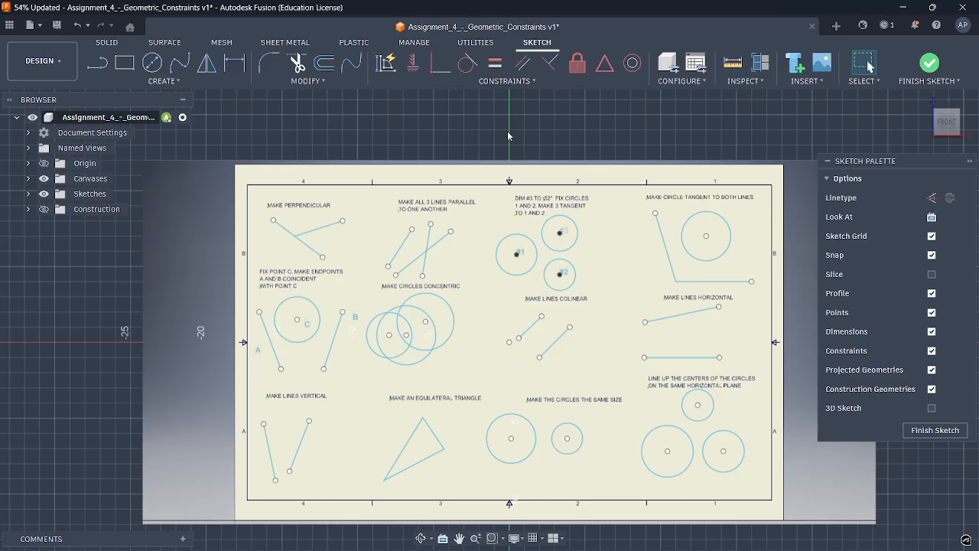
scroll(591, 215, "down", 1)
scroll(756, 329, "up", 1)
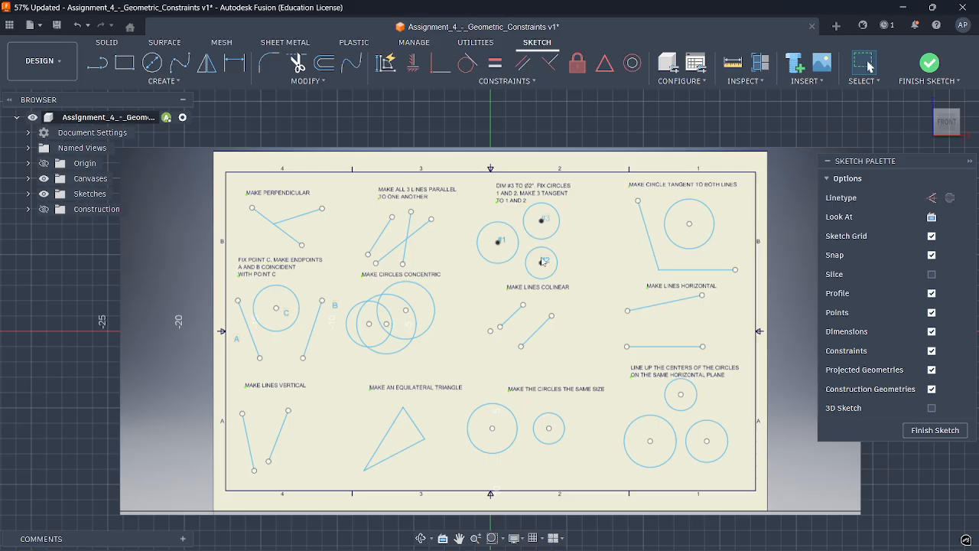
scroll(541, 262, "up", 1)
scroll(442, 321, "up", 1)
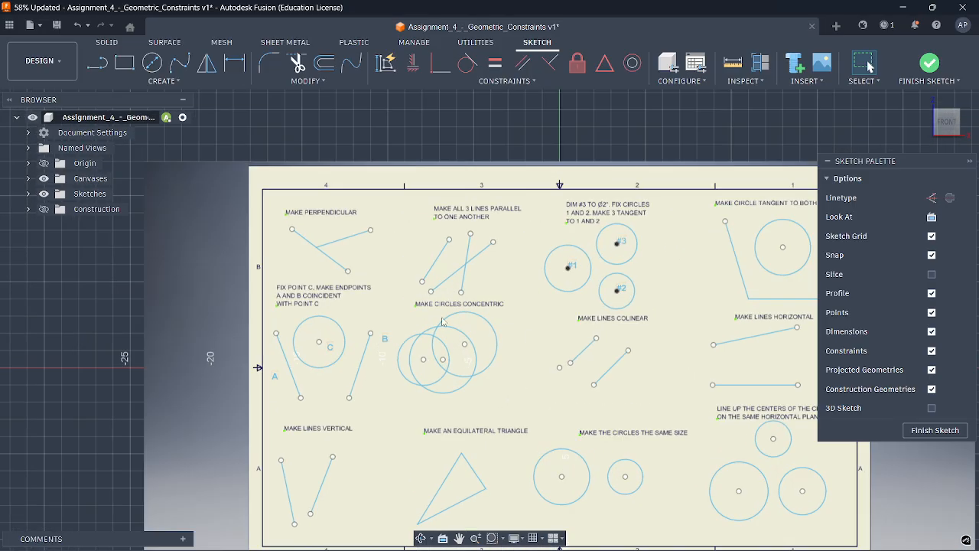
scroll(392, 300, "down", 2)
scroll(770, 426, "up", 1)
scroll(759, 428, "down", 1)
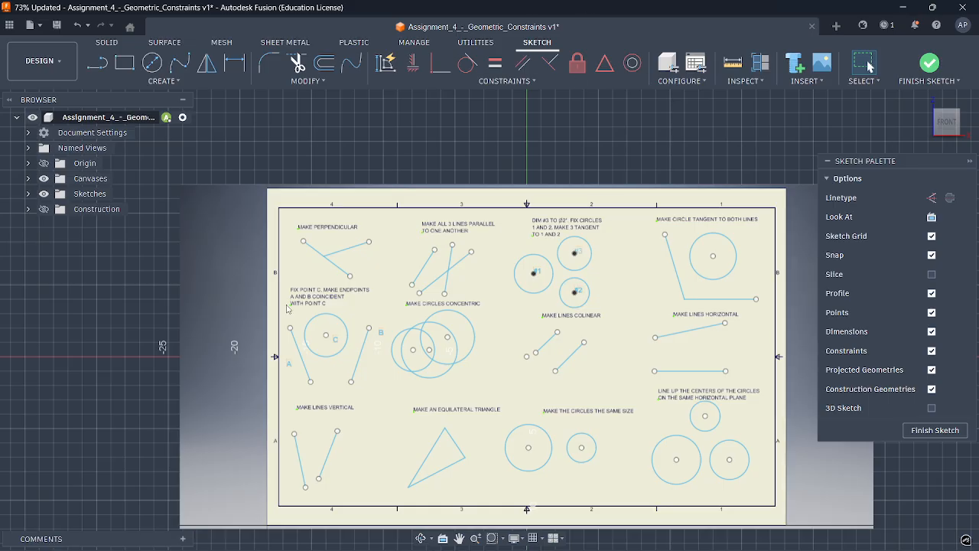
scroll(239, 247, "down", 1)
scroll(662, 307, "up", 1)
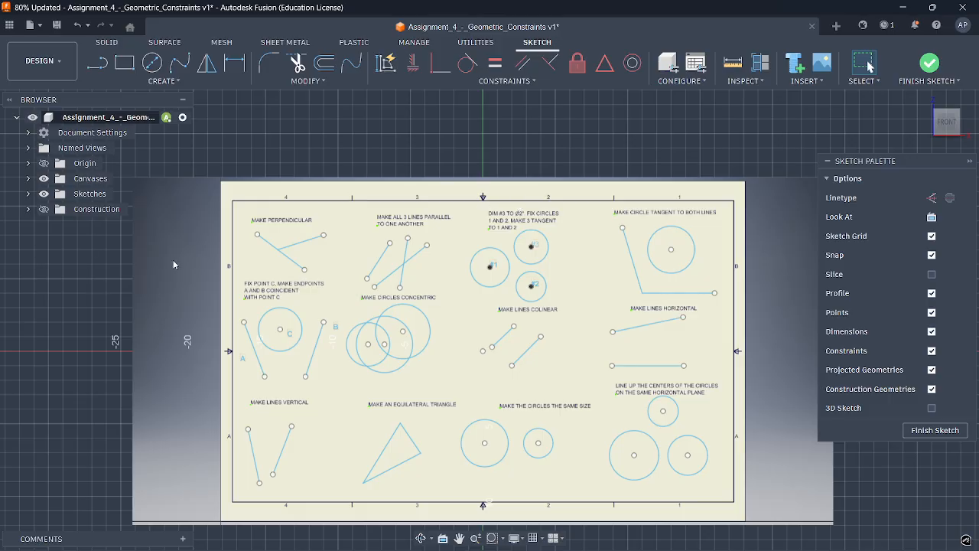
scroll(361, 266, "up", 5)
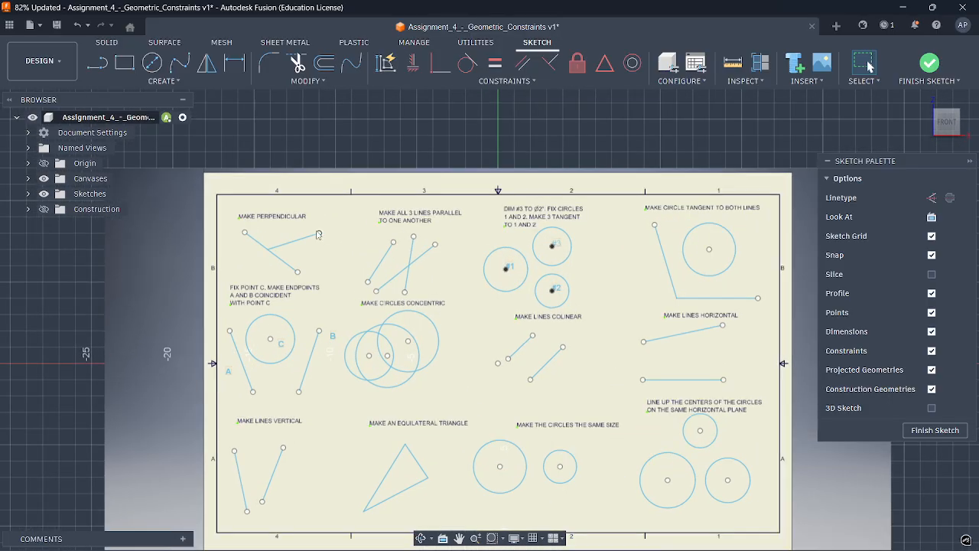
Apply a Perpendicular constraint between the two lines of the "Make Perpendicular" exercise.
scroll(306, 206, "up", 3)
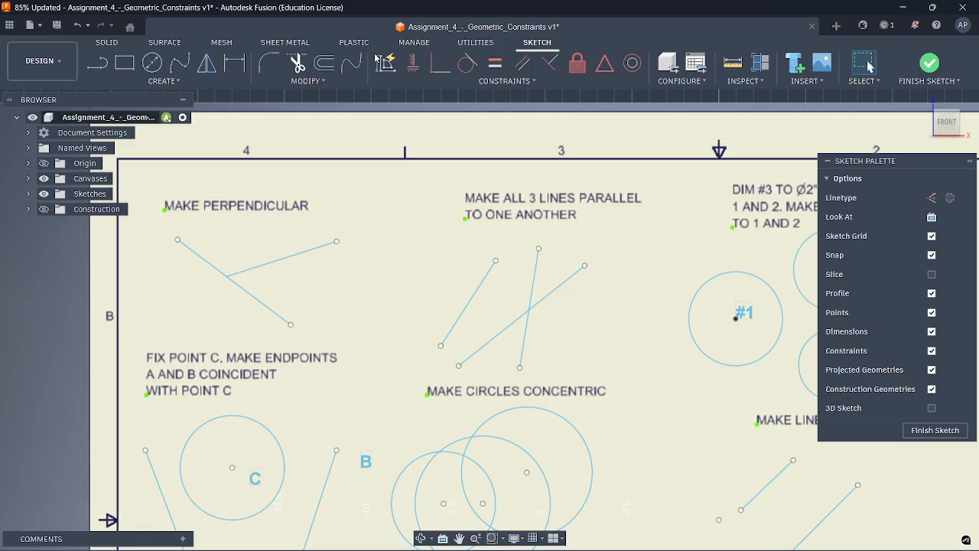
left_click(510, 84)
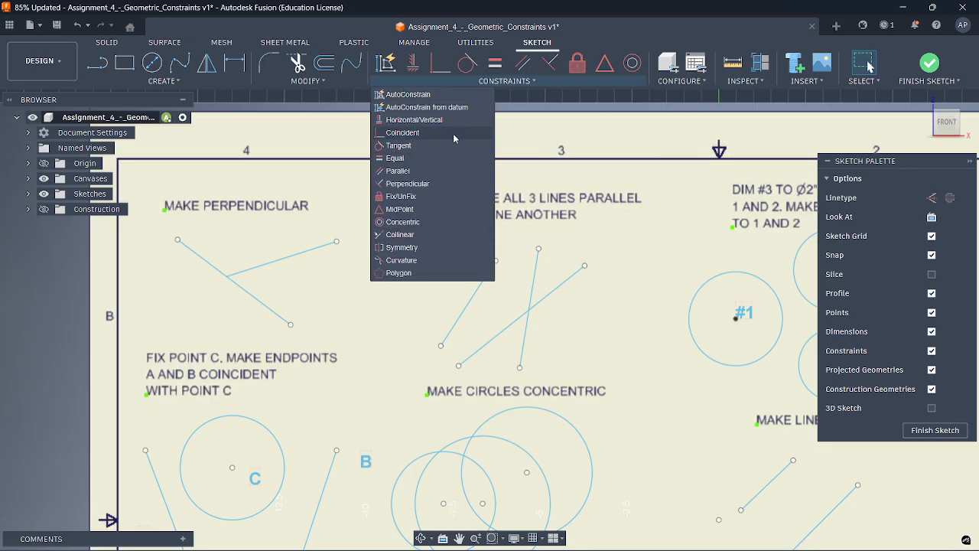
left_click(446, 186)
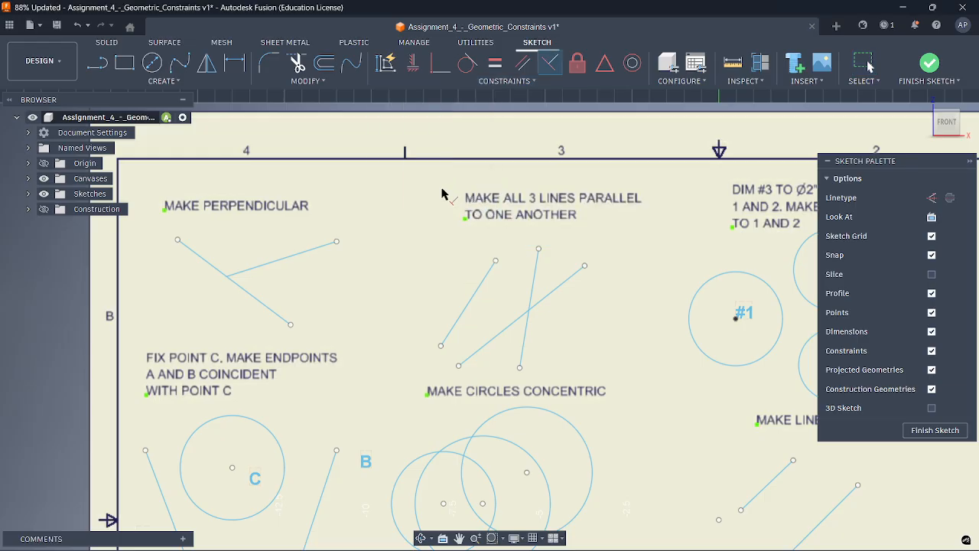
left_click(323, 255)
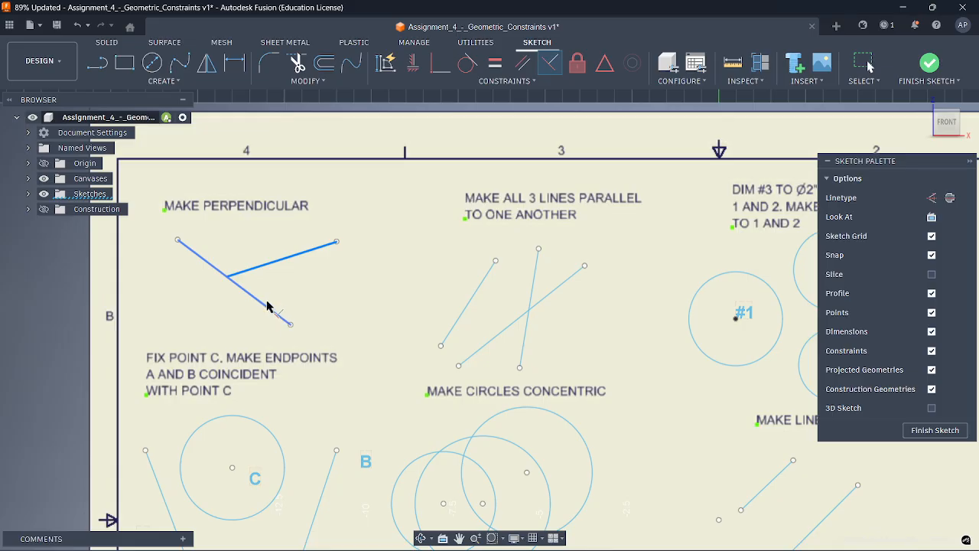
left_click(269, 312)
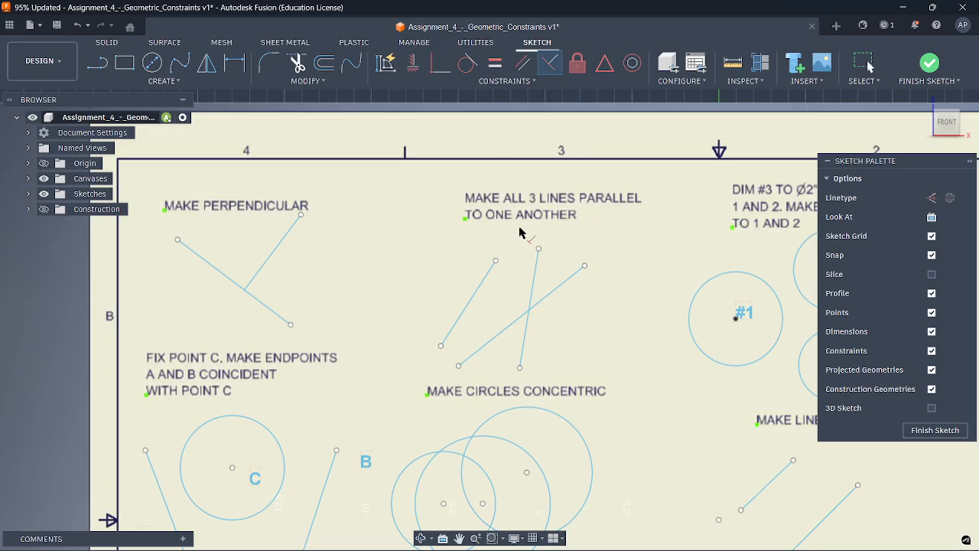
left_click(545, 66)
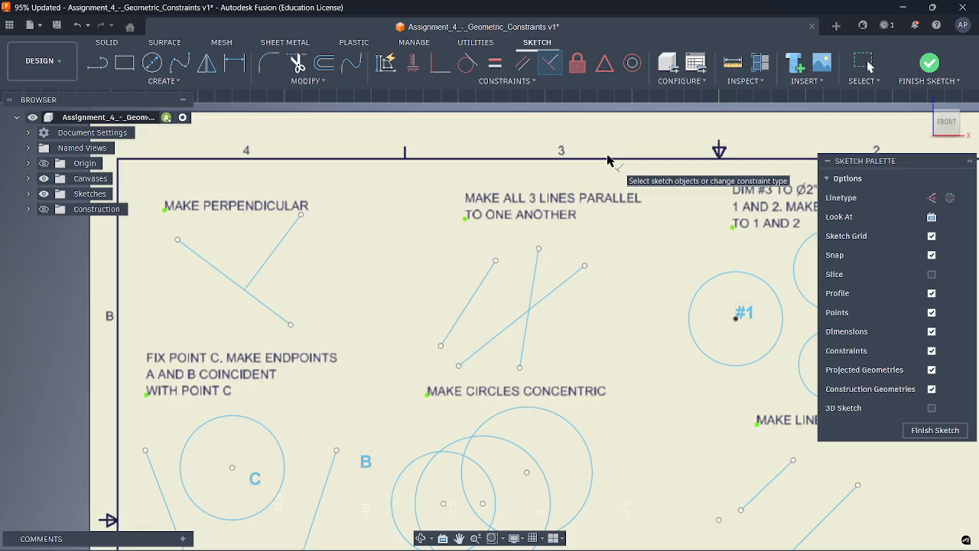
key("Escape")
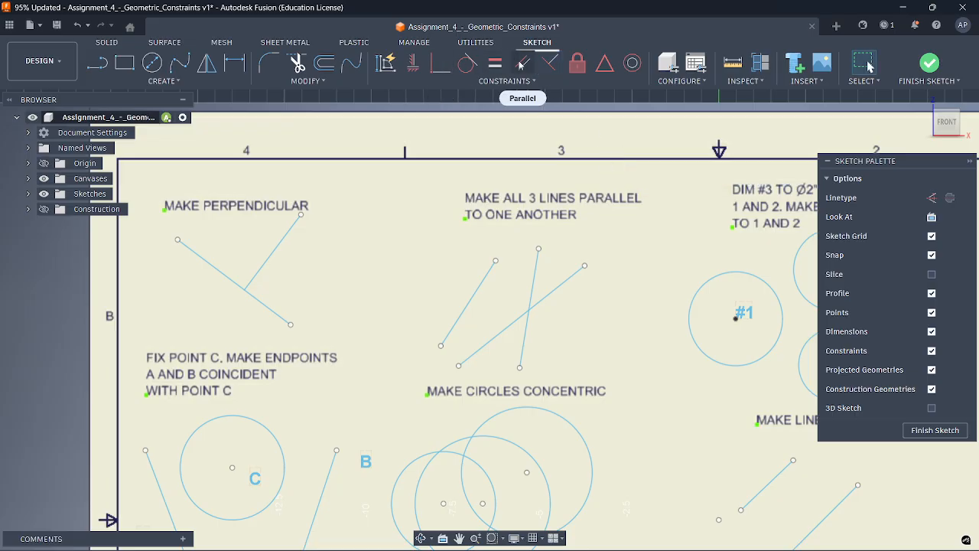
Apply Parallel constraints so that all three lines of the "Make all 3 lines parallel to one another" exercise run parallel.
scroll(397, 268, "down", 1)
scroll(587, 325, "up", 2)
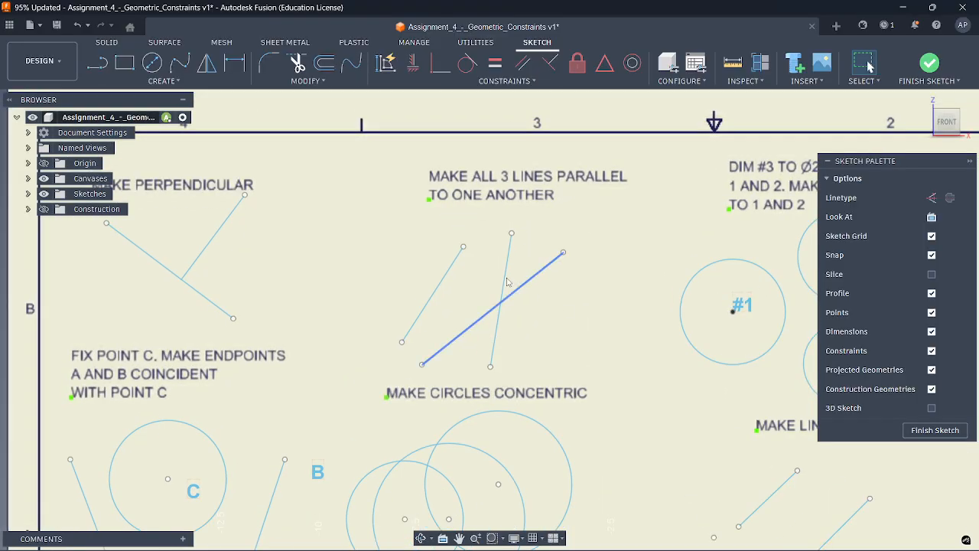
scroll(495, 259, "up", 1)
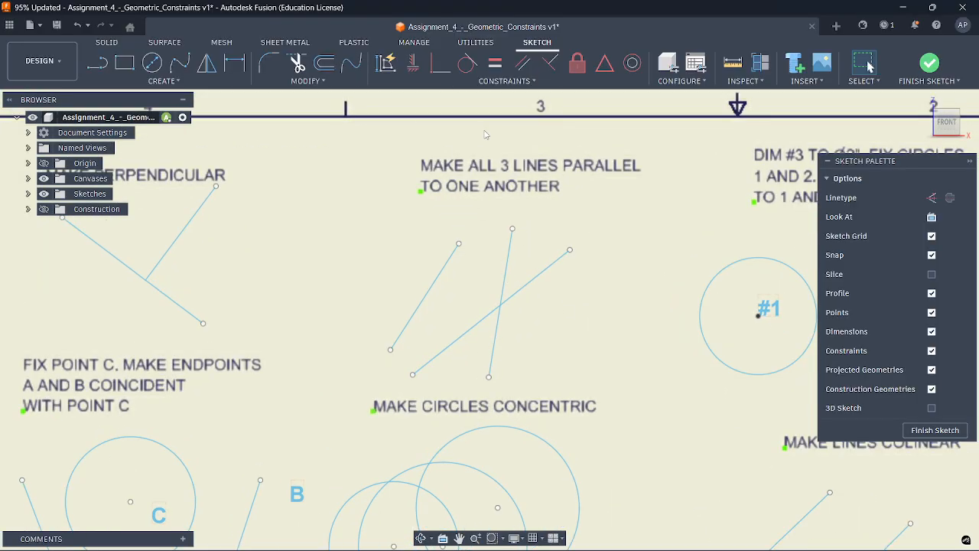
left_click(424, 298)
left_click(474, 326)
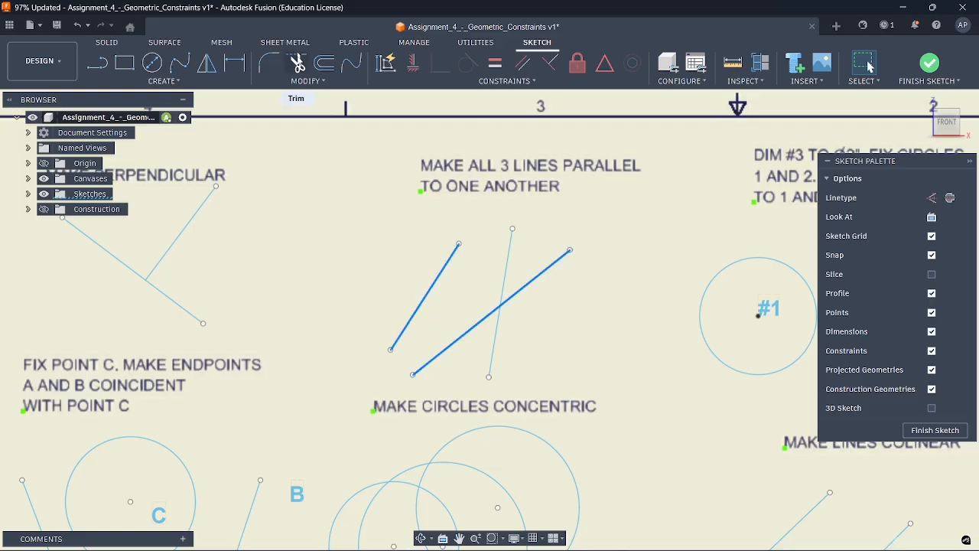
left_click(522, 65)
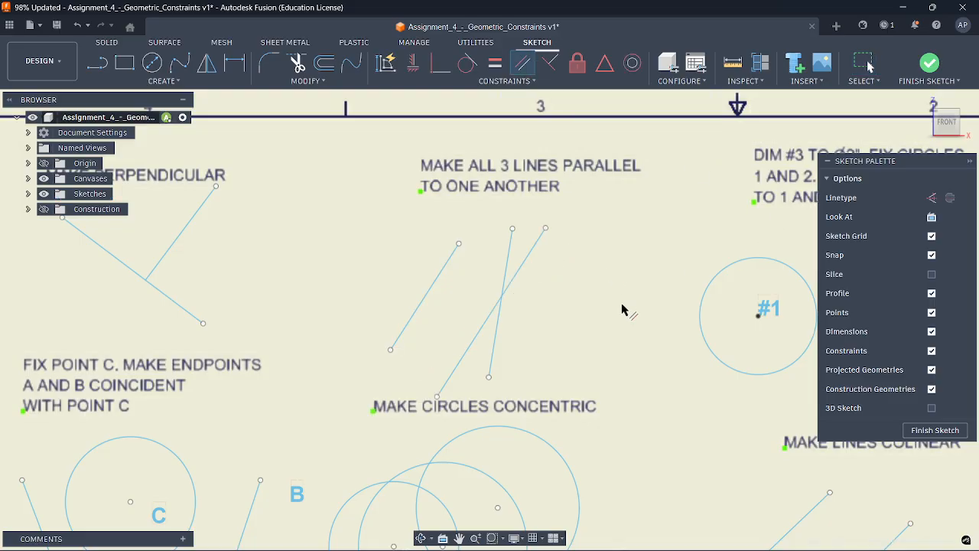
left_click(508, 258)
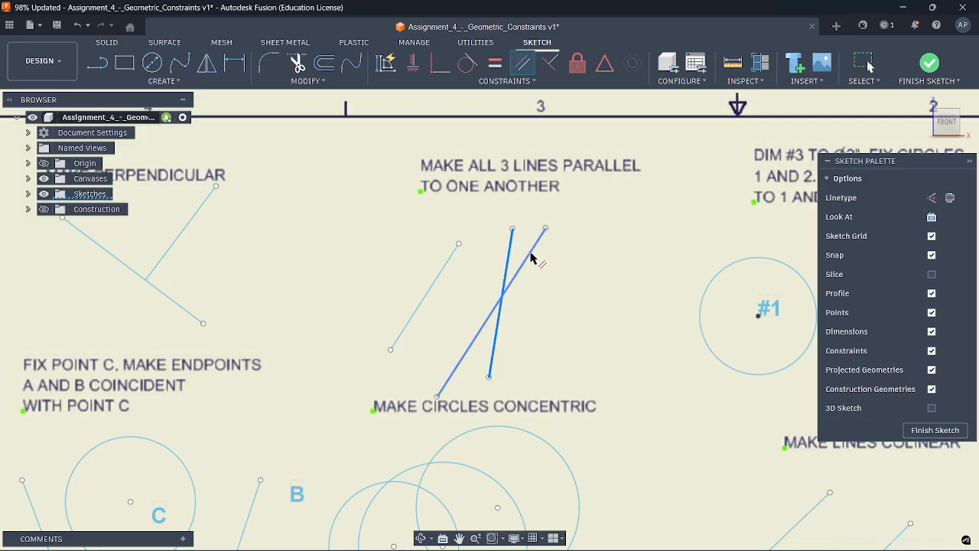
left_click(529, 254)
left_click(448, 261)
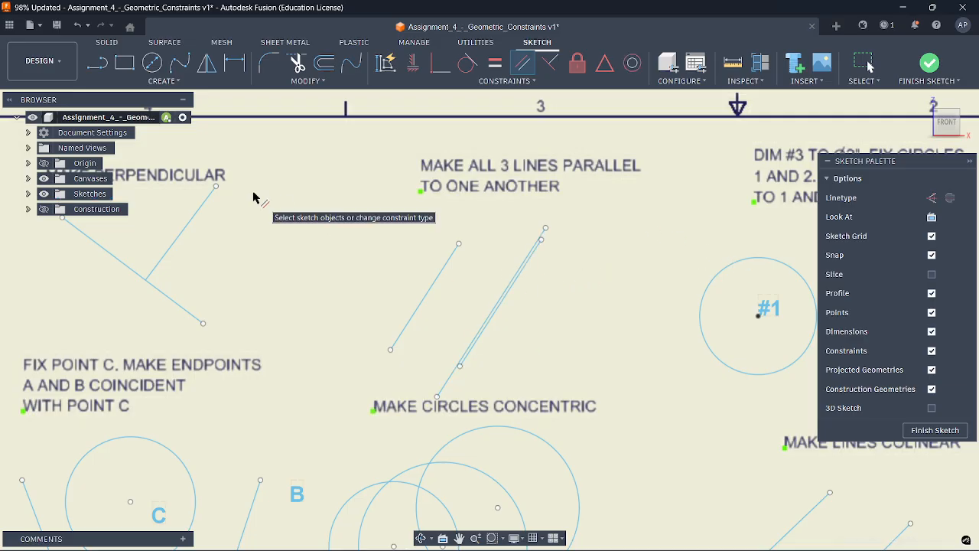
Examine the "Make all 3 lines parallel" exercise and the neighbouring exercises on the assignment sheet, leaving the Parallel constraint command.
scroll(365, 267, "down", 2)
scroll(492, 251, "down", 3)
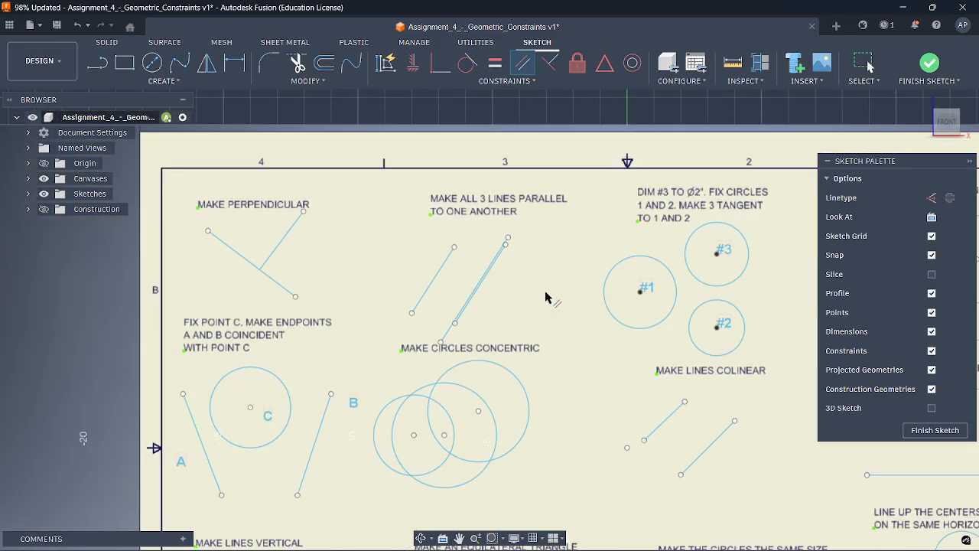
scroll(554, 263, "up", 3)
scroll(350, 199, "down", 1)
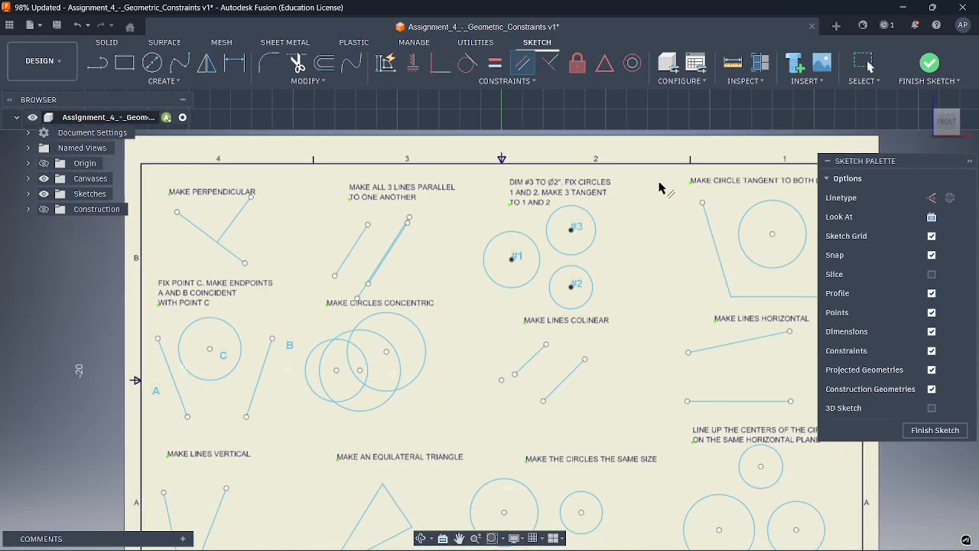
scroll(663, 183, "up", 3)
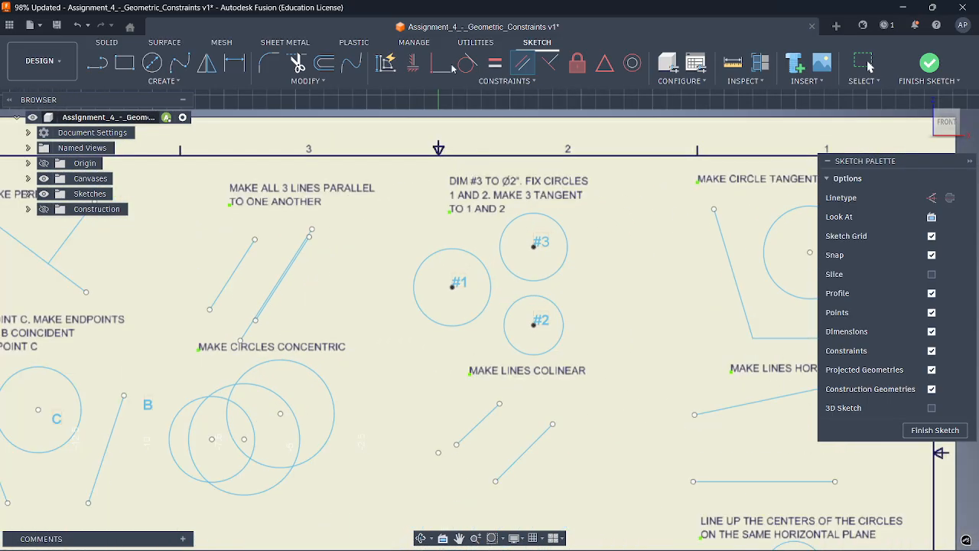
left_click(531, 68)
scroll(605, 265, "down", 6)
scroll(451, 276, "up", 2)
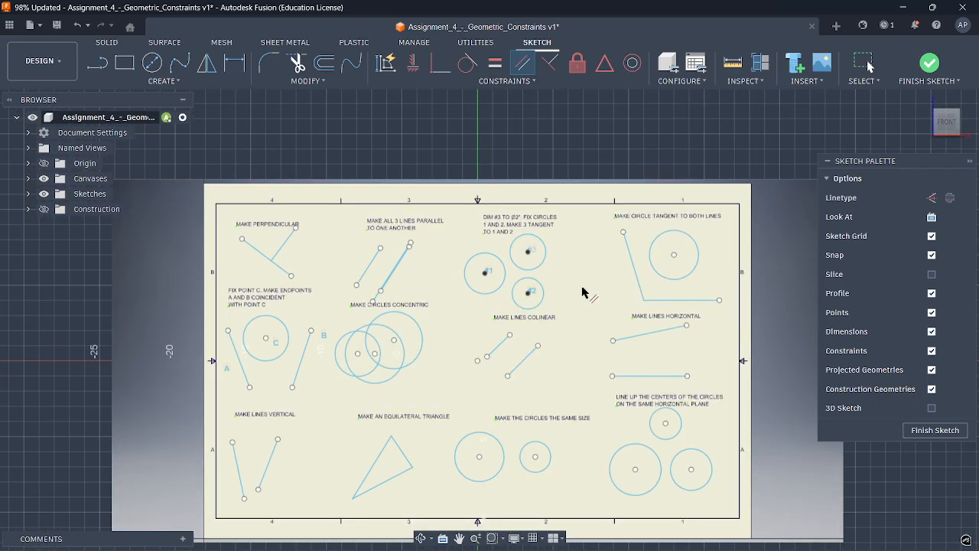
scroll(585, 291, "up", 2)
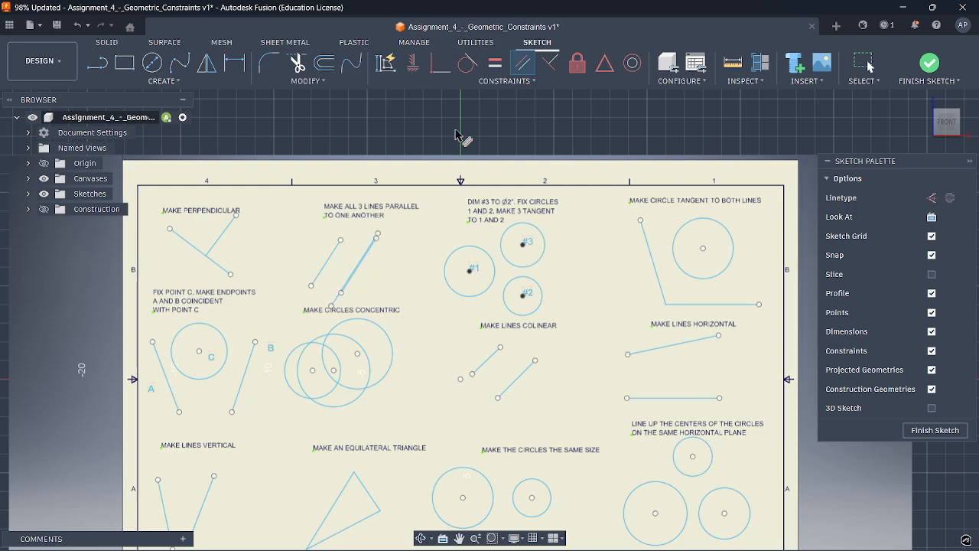
key("Escape")
scroll(408, 263, "down", 3)
scroll(408, 262, "up", 5)
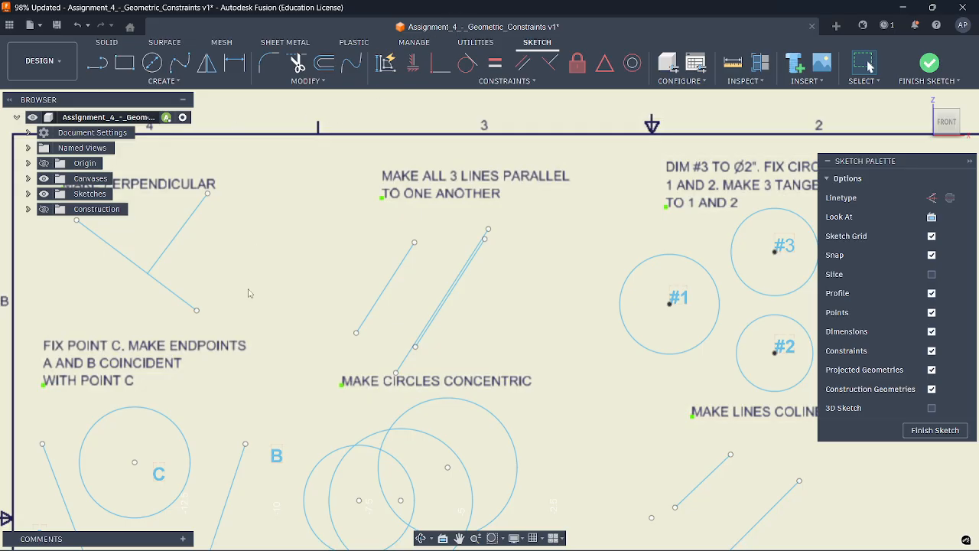
scroll(497, 314, "down", 4)
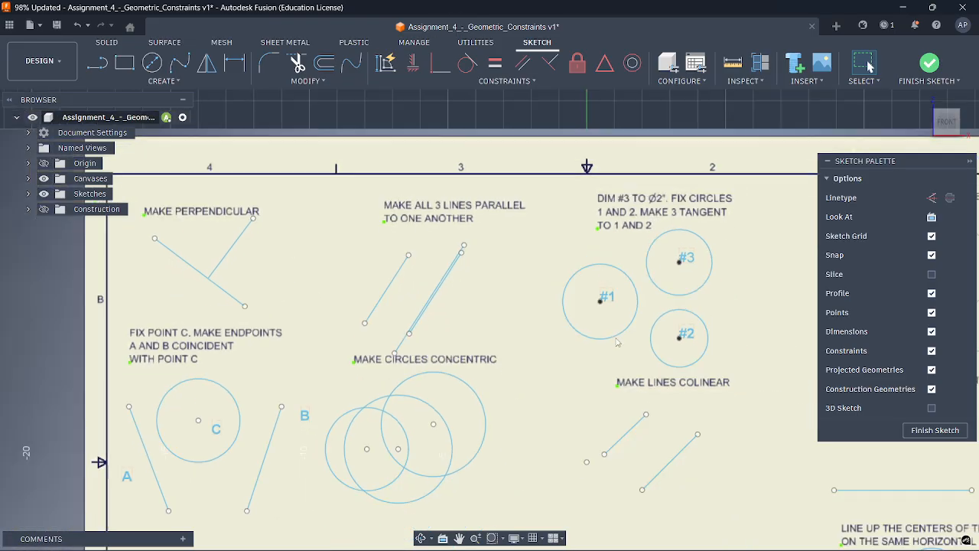
scroll(514, 268, "up", 4)
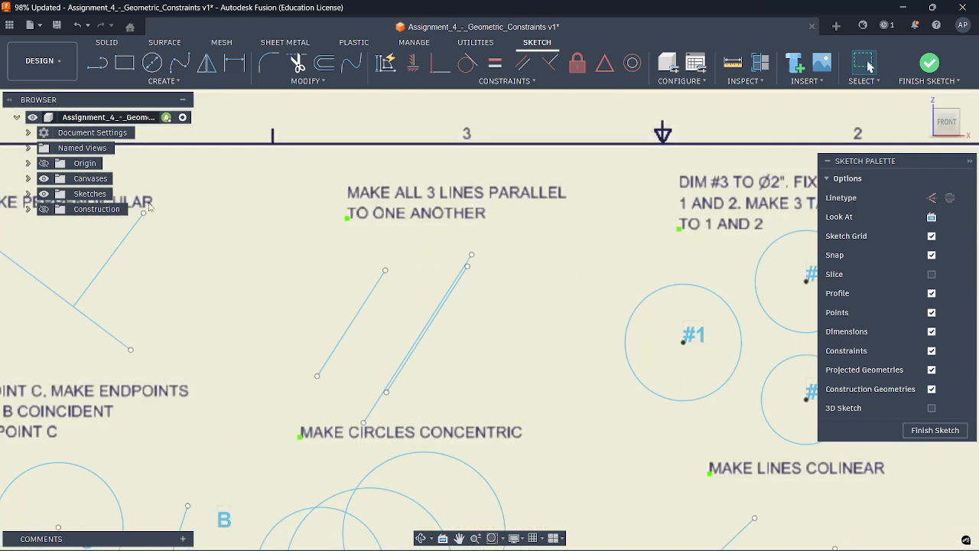
Hide the canvases and delete the parallel constraint linking the separate line to the longest line of the three-line exercise.
left_click(44, 178)
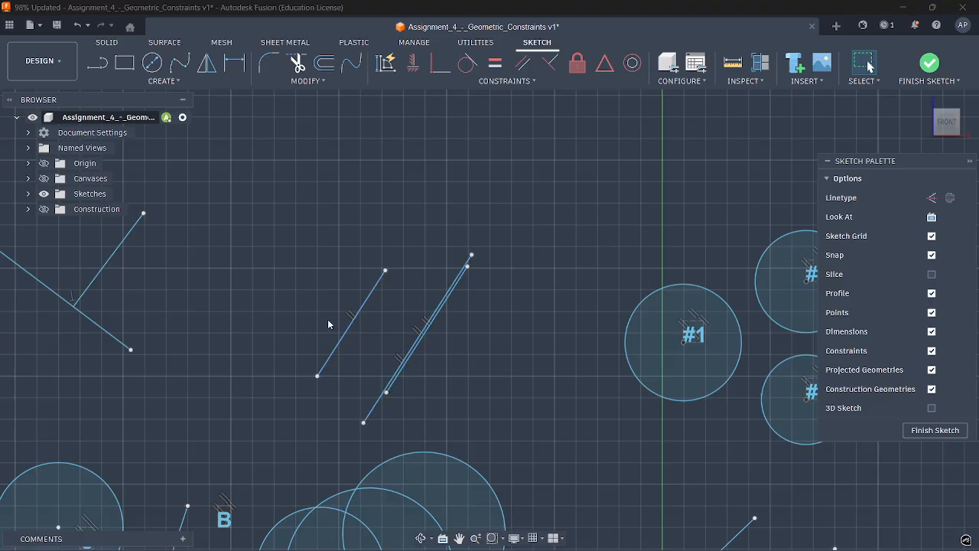
scroll(405, 337, "up", 6)
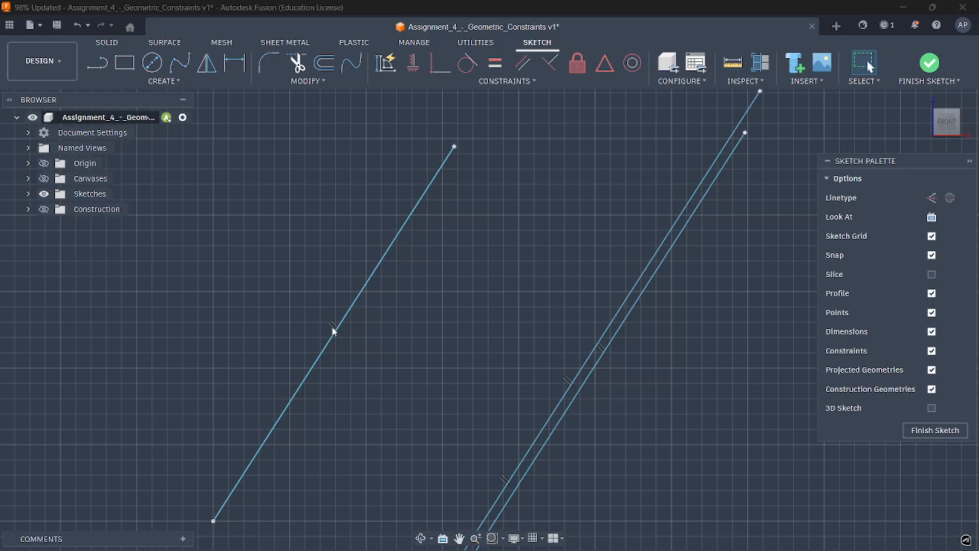
left_click(332, 330)
left_click(596, 350)
left_click(537, 177)
left_click(333, 325)
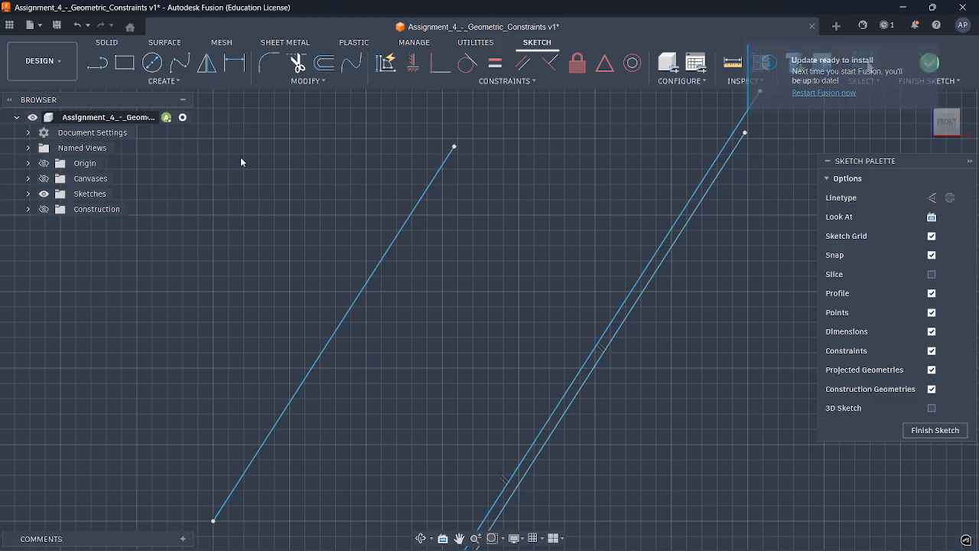
Reapply a Parallel constraint between the separate line and the longest line of the three-line exercise, and show the canvases again.
scroll(282, 314, "down", 2)
scroll(446, 317, "down", 4)
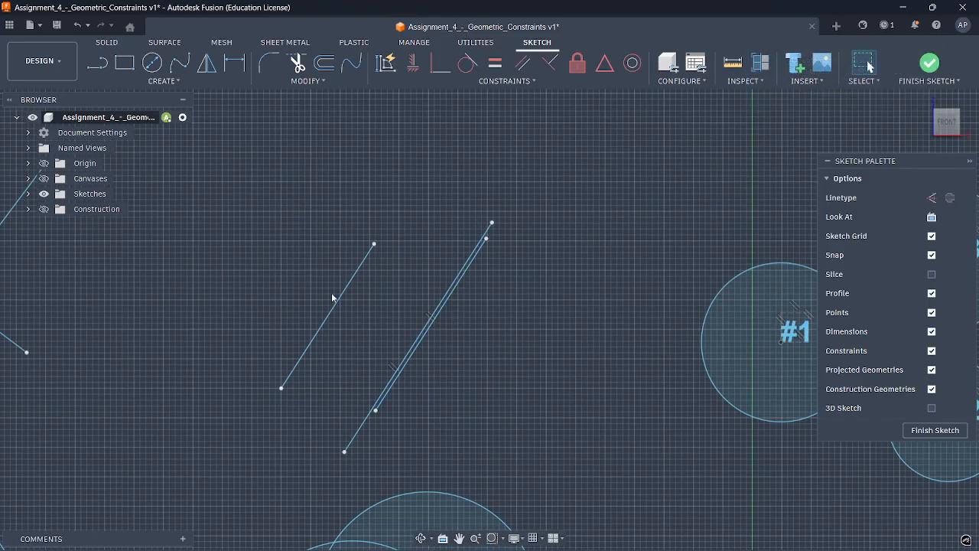
scroll(616, 312, "up", 2)
scroll(589, 315, "down", 1)
scroll(273, 291, "up", 2)
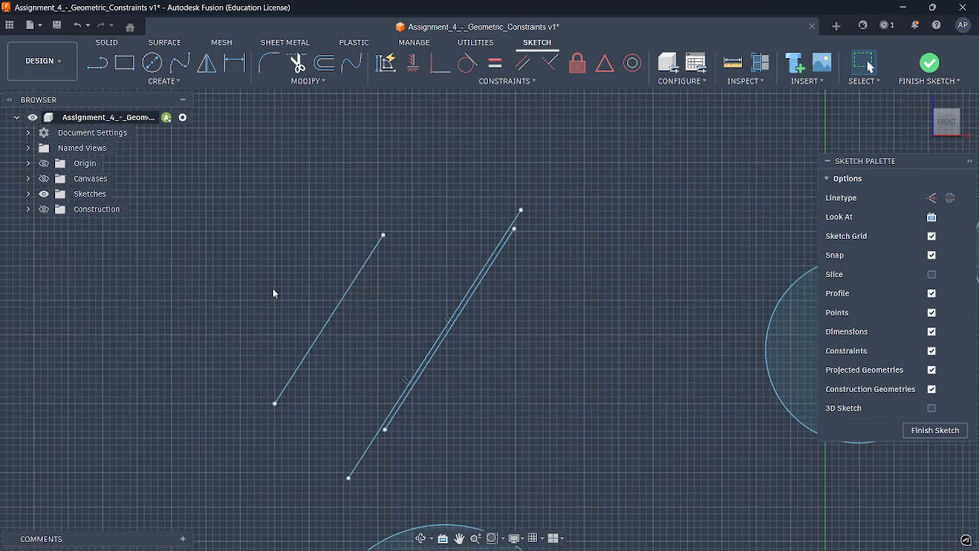
left_click(523, 62)
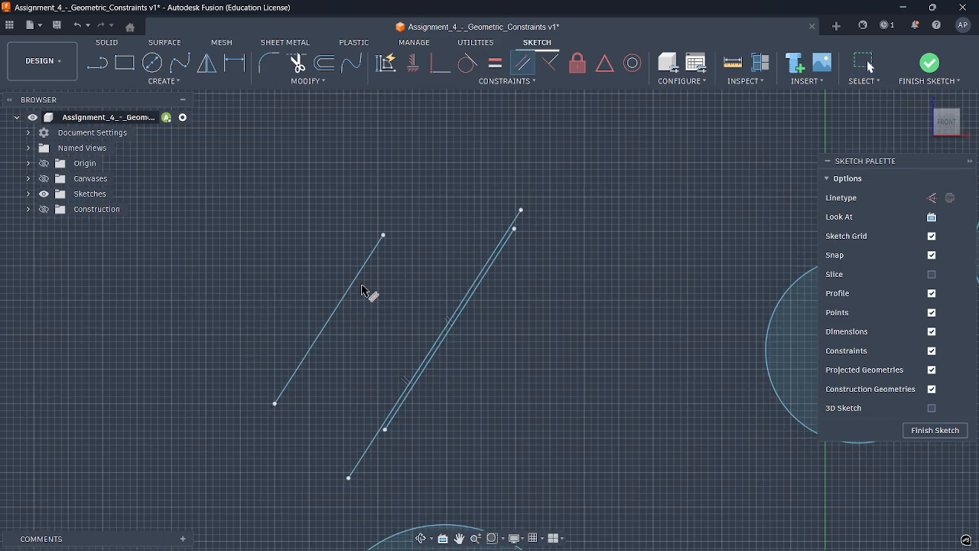
left_click(362, 278)
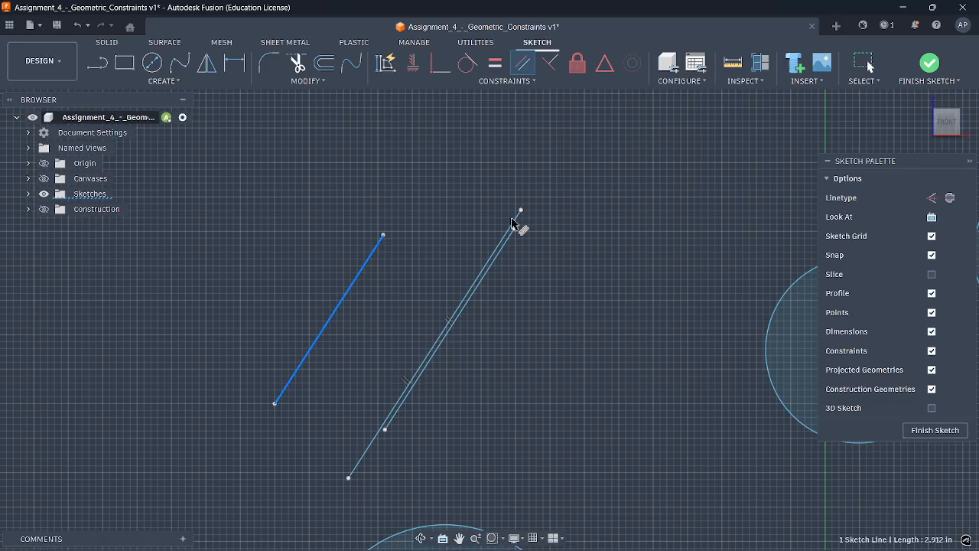
left_click(517, 214)
scroll(430, 233, "down", 8)
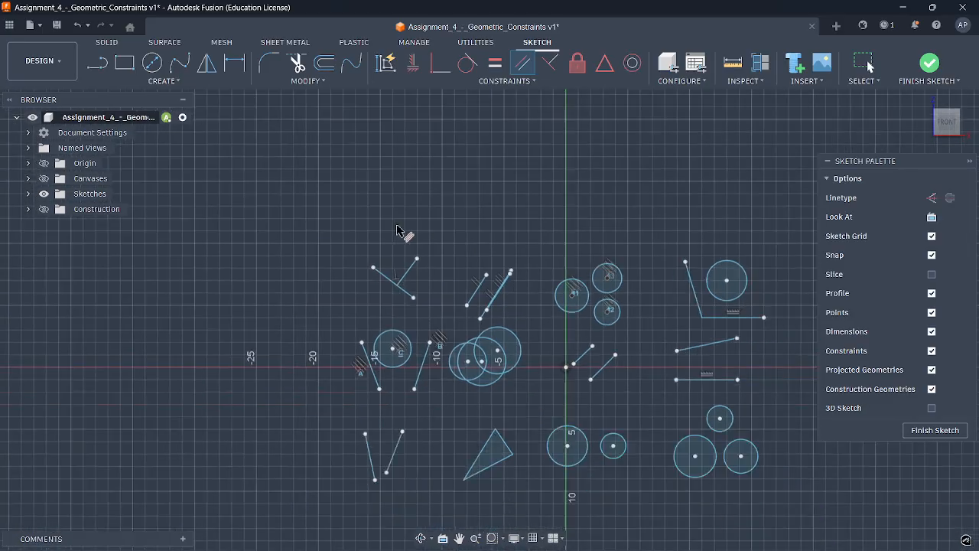
scroll(581, 320, "up", 1)
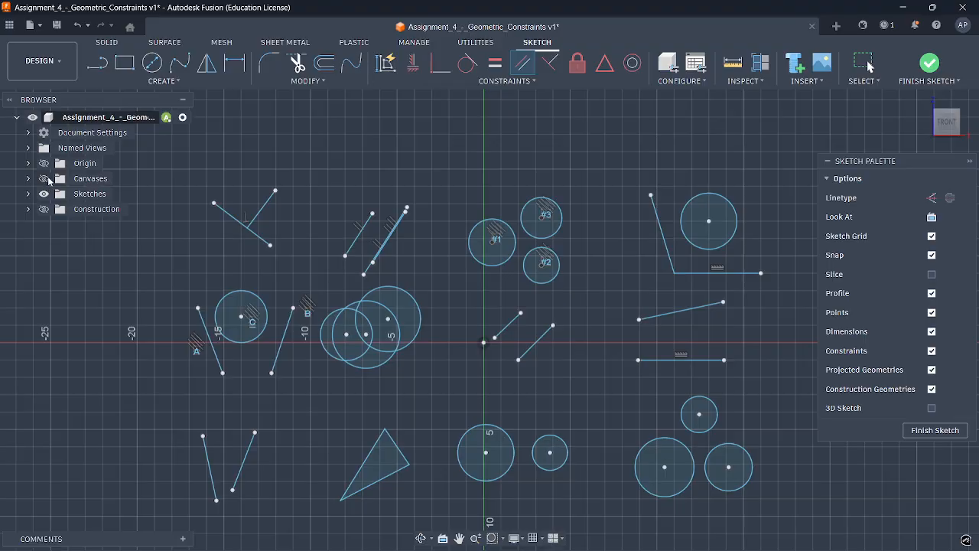
left_click(44, 178)
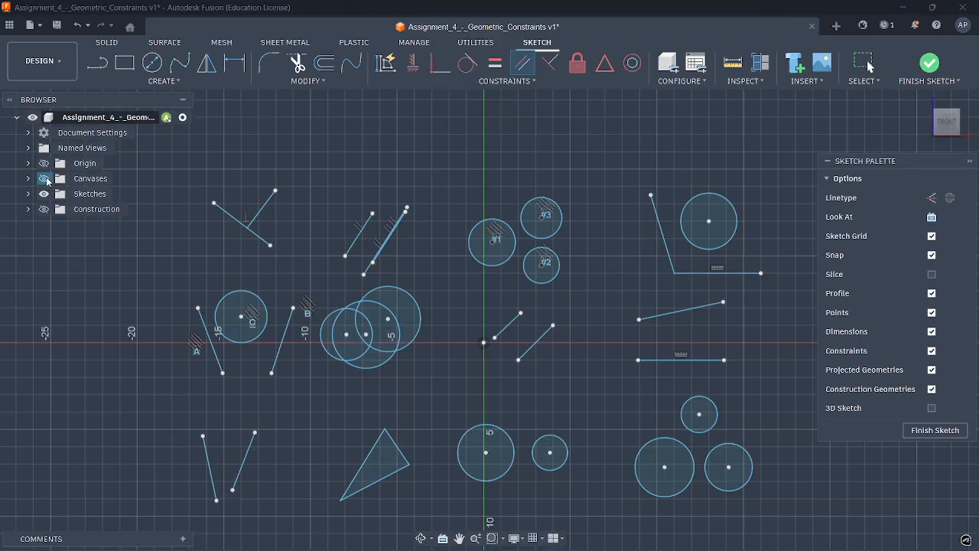
Add a diameter dimension of 2 inches to circle #3 in the "Make 3 tangent to 1 and 2" exercise.
scroll(602, 274, "down", 2)
scroll(602, 274, "up", 2)
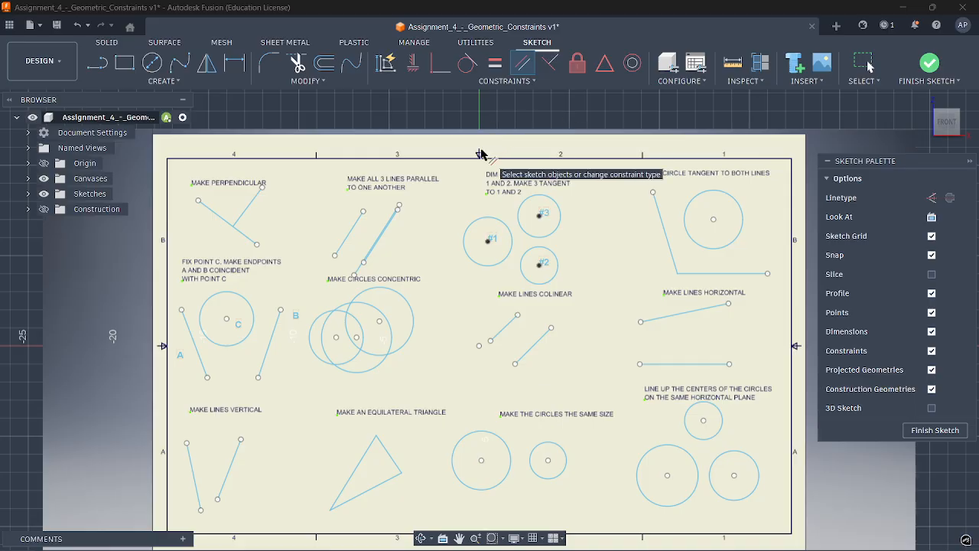
scroll(430, 236, "down", 4)
scroll(552, 211, "up", 2)
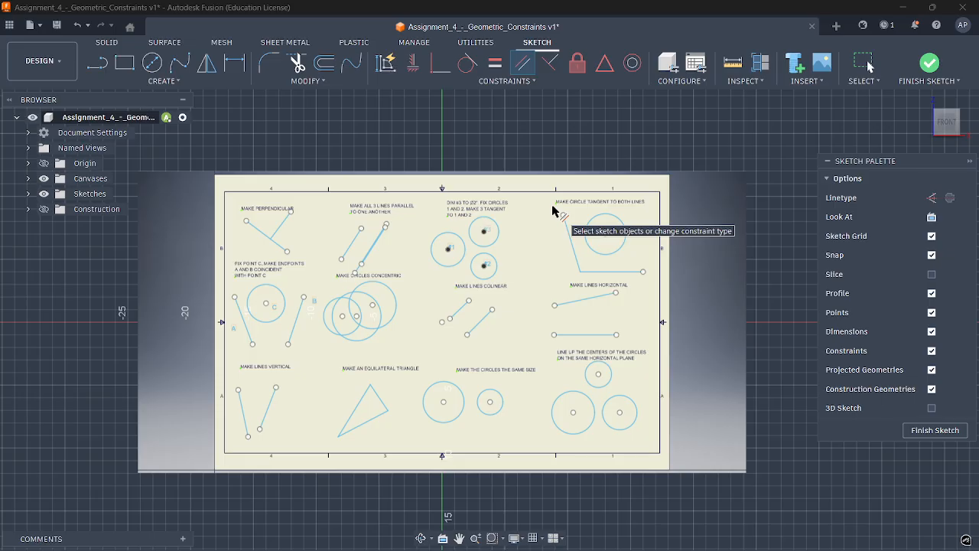
scroll(480, 228, "up", 3)
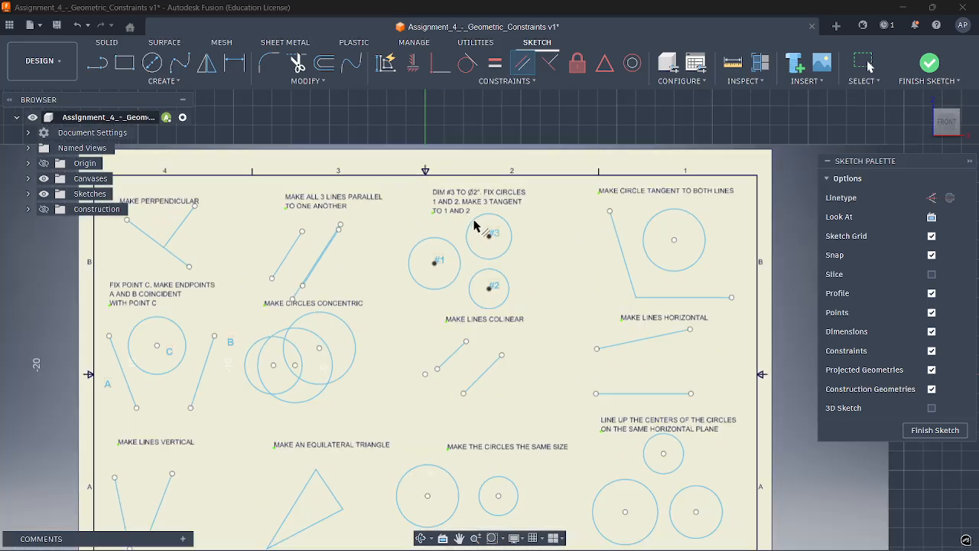
scroll(475, 225, "up", 3)
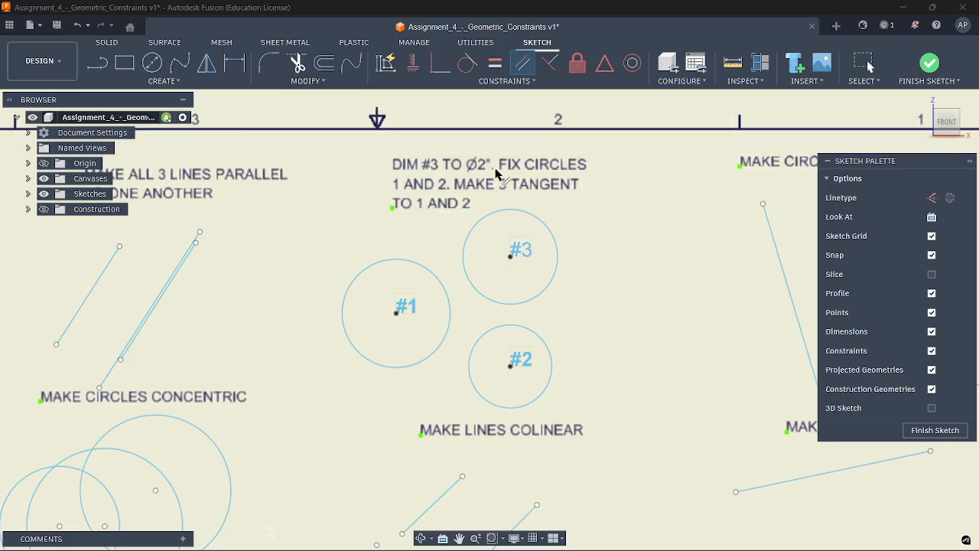
left_click(235, 62)
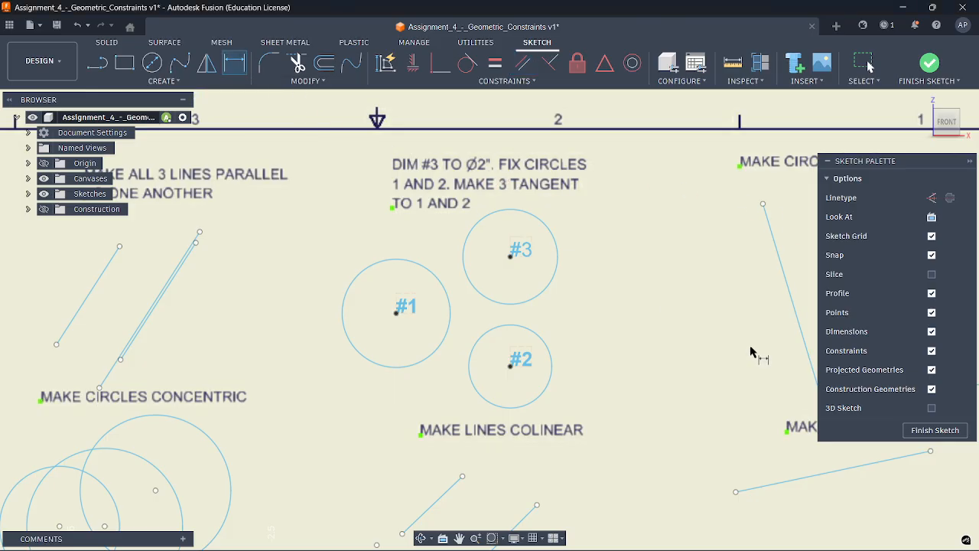
left_click(557, 255)
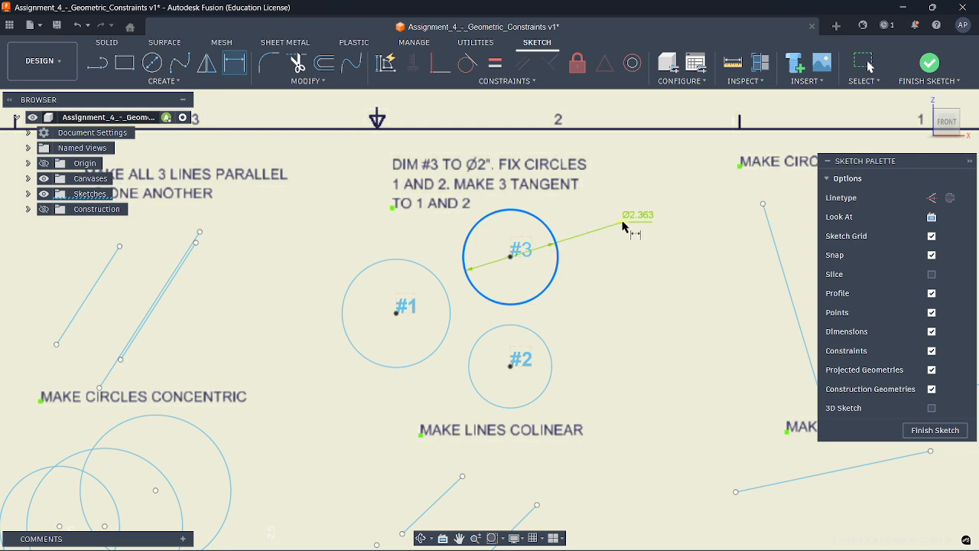
left_click(623, 225)
type("2")
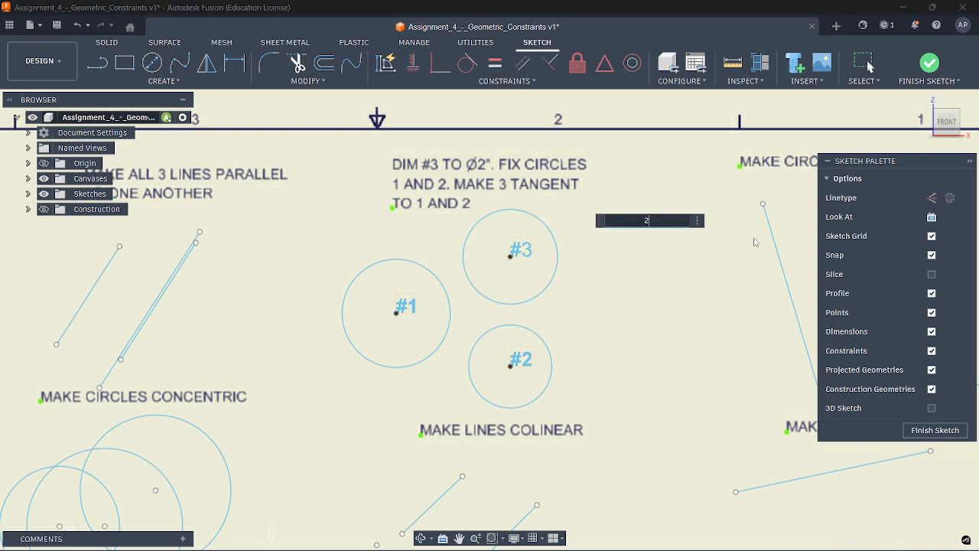
key("Return")
Shift circle #1 slightly and lock it with a Fix constraint, checking that it cannot be moved.
scroll(490, 222, "up", 3)
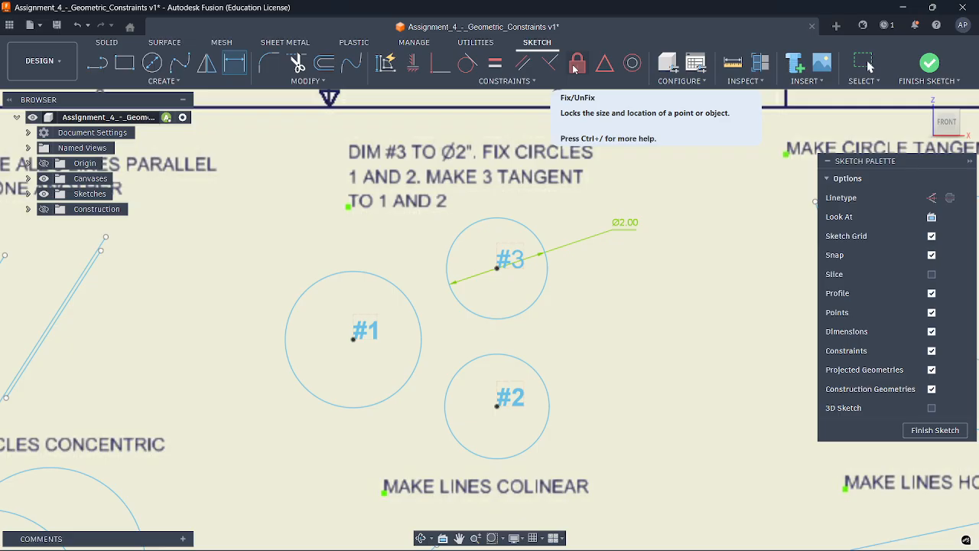
left_click(575, 66)
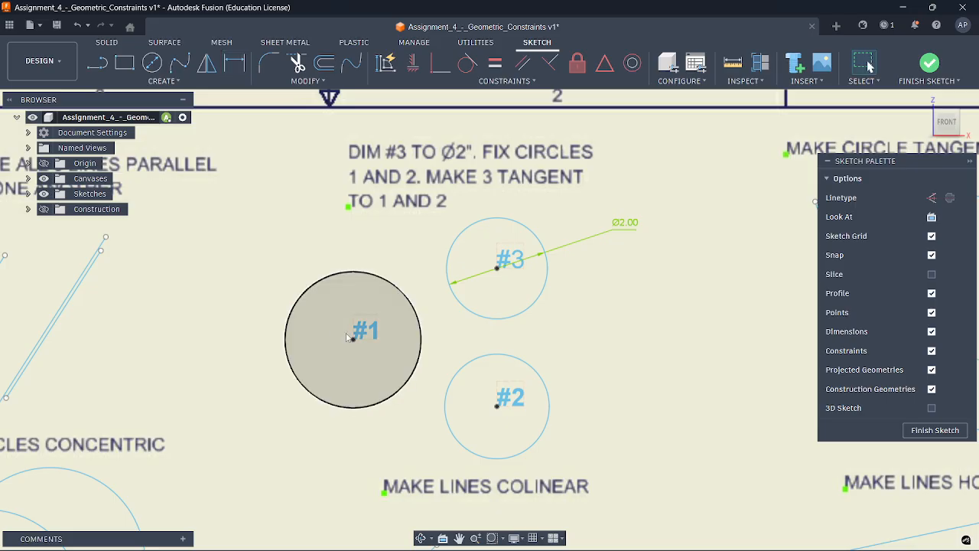
mouse_move(348, 338)
left_mouse_down()
mouse_move(228, 277)
mouse_move(365, 338)
left_mouse_up()
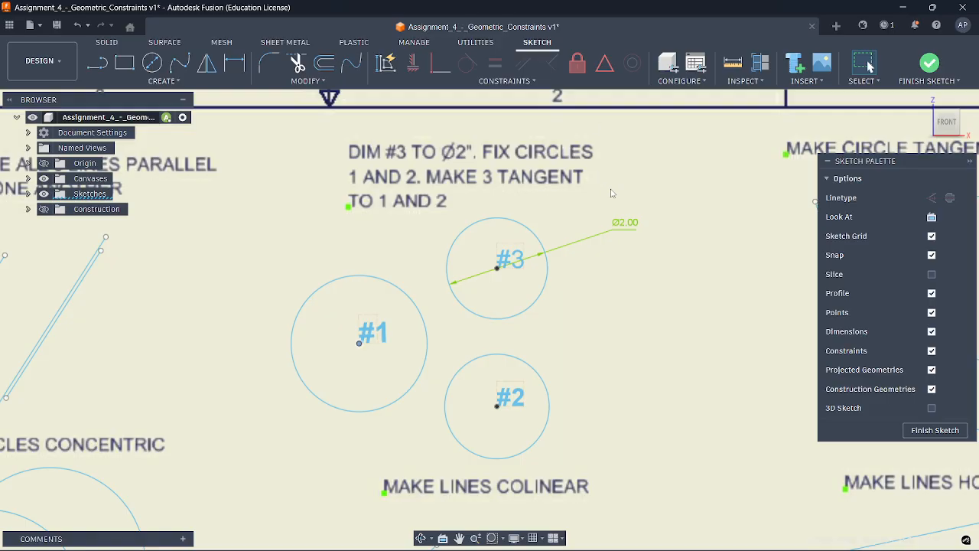
left_click(504, 321)
left_click(577, 63)
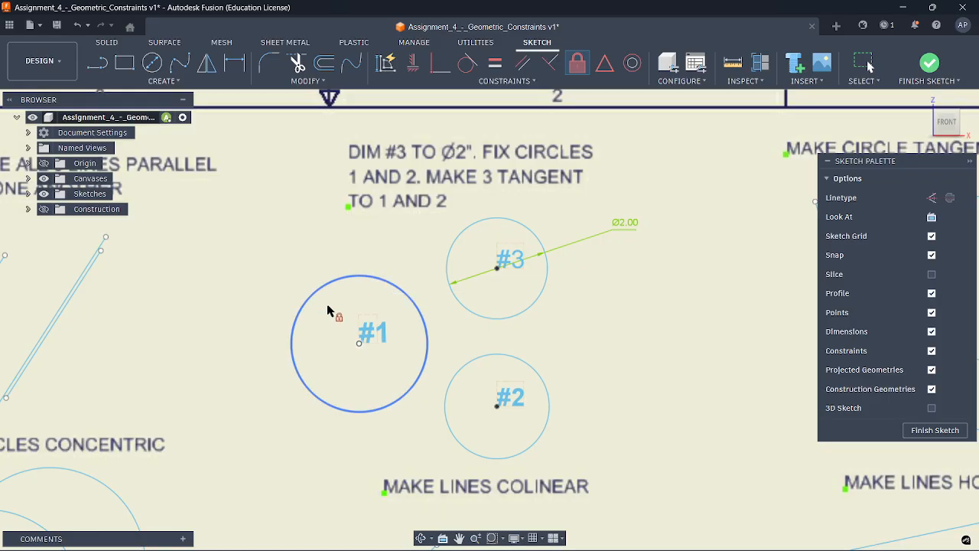
left_click(358, 276)
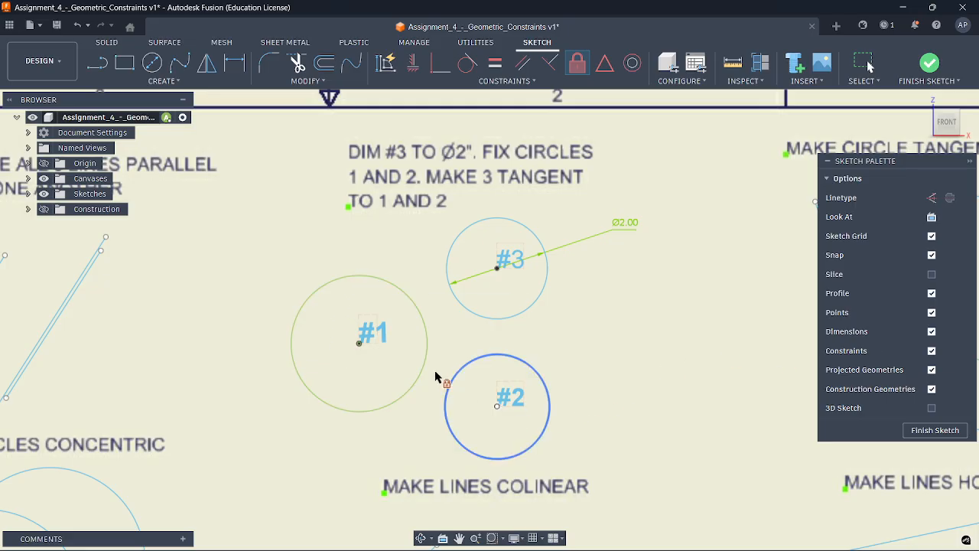
key("Escape")
left_click(378, 361)
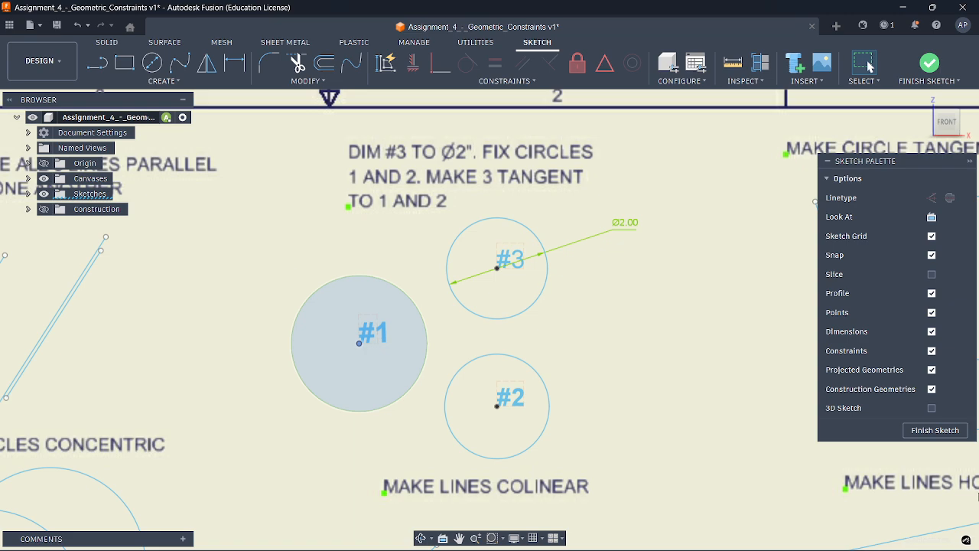
left_click(565, 373)
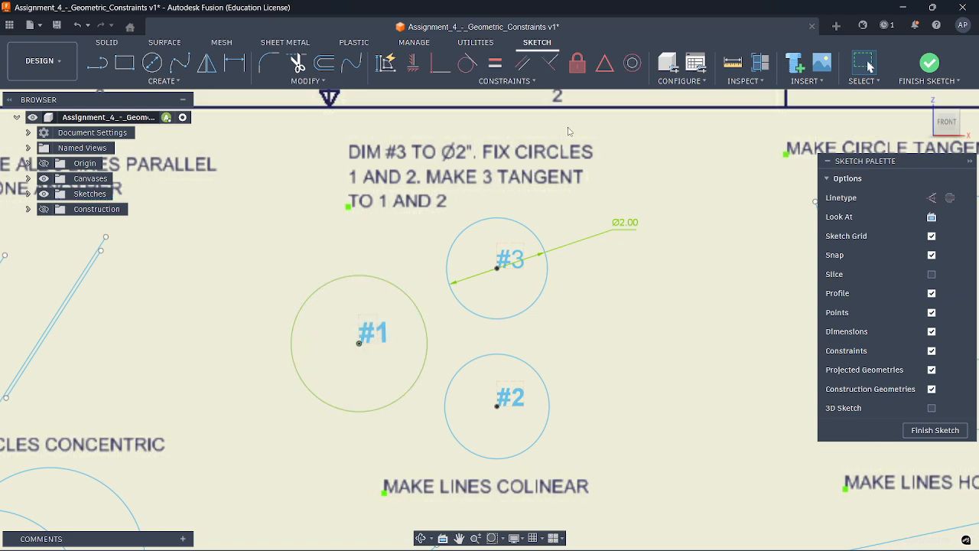
Apply Fix constraints to circle #2's center point and, with the circle enlarged slightly, to its outline.
left_click(579, 63)
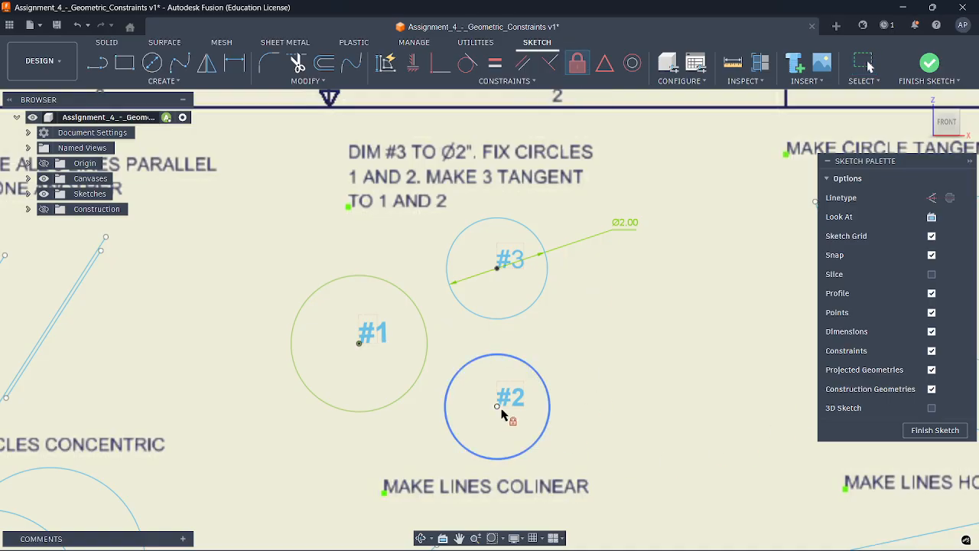
key("Escape")
mouse_move(549, 397)
left_mouse_down()
mouse_move(611, 399)
mouse_move(564, 406)
left_mouse_up()
left_click(581, 69)
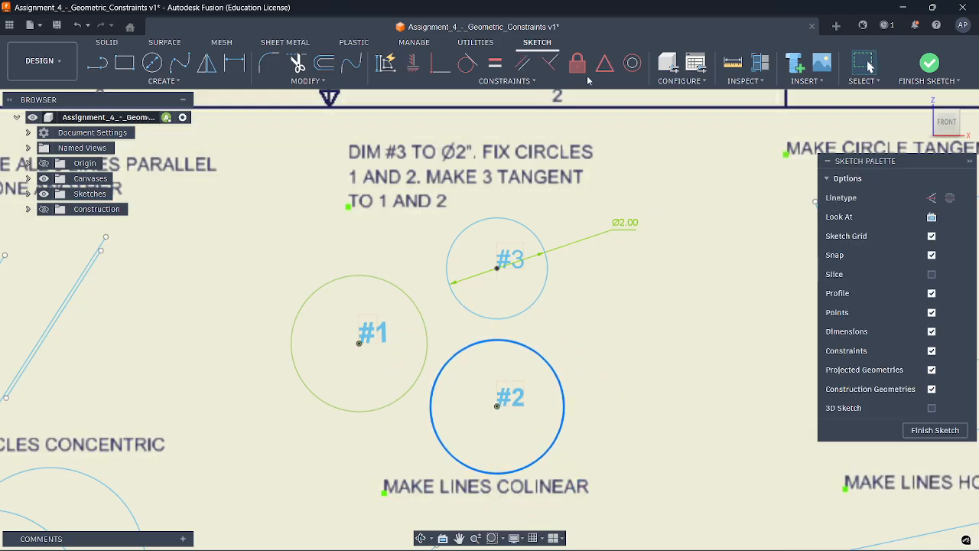
left_click(545, 359)
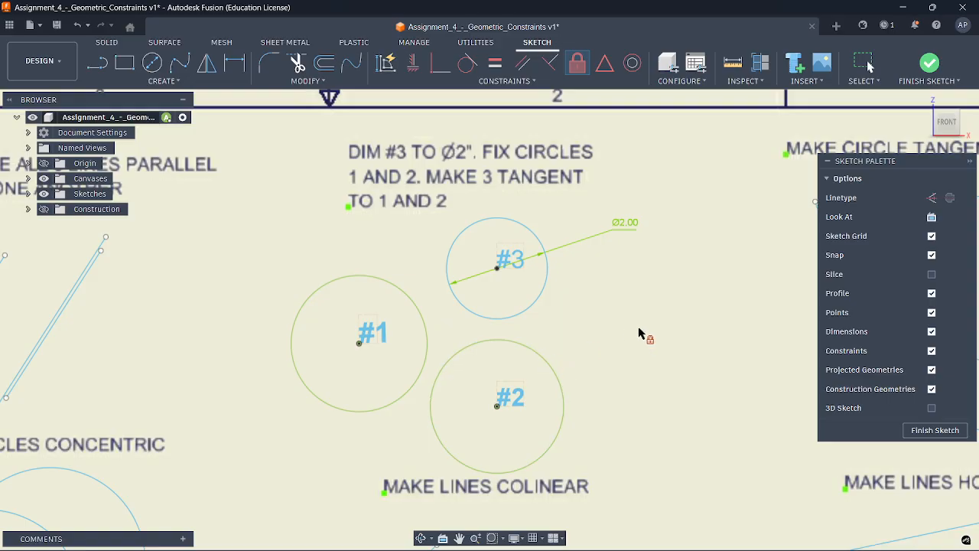
Move circle #3's diameter dimension label outward, and apply Tangent constraints between circle #3 and circles #1 and #2.
key("Escape")
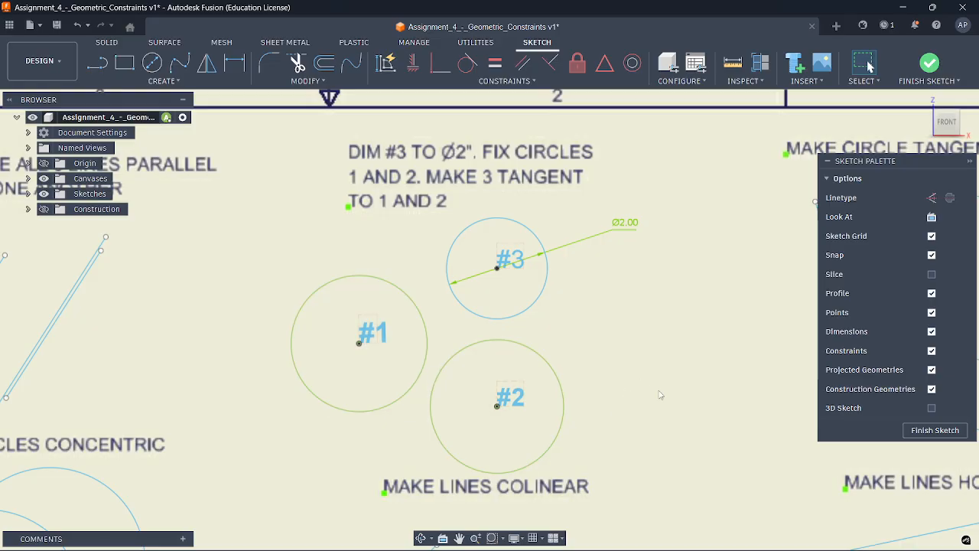
left_click_drag(628, 234, 649, 251)
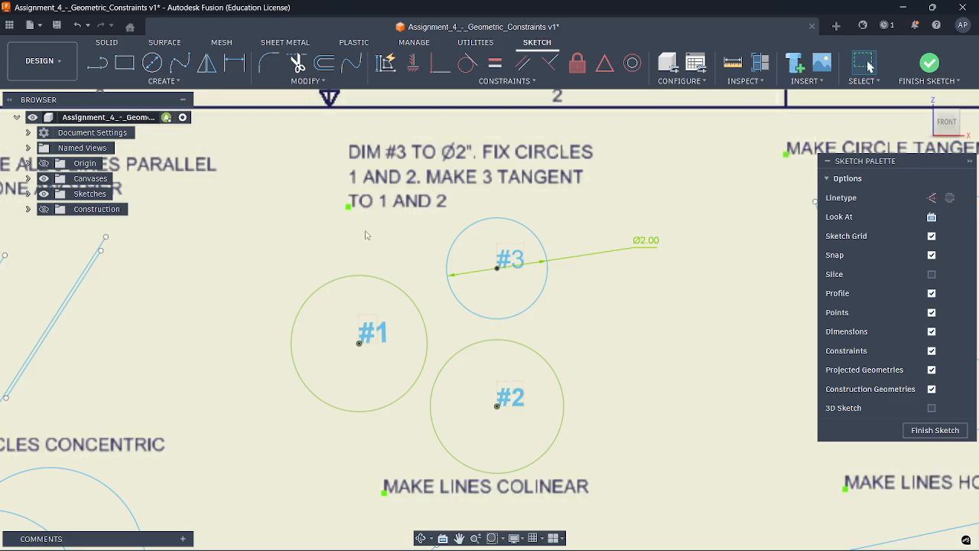
left_click(475, 67)
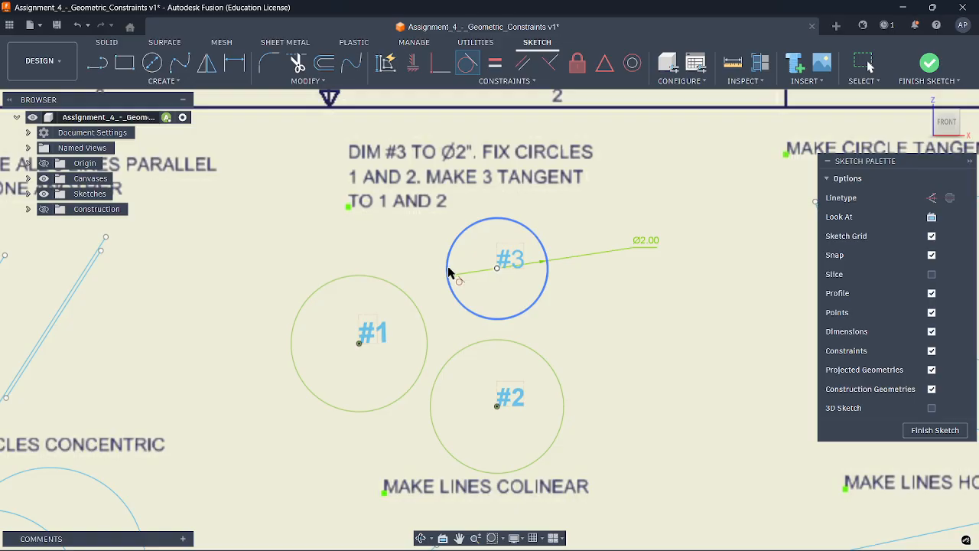
left_click(448, 271)
left_click(414, 304)
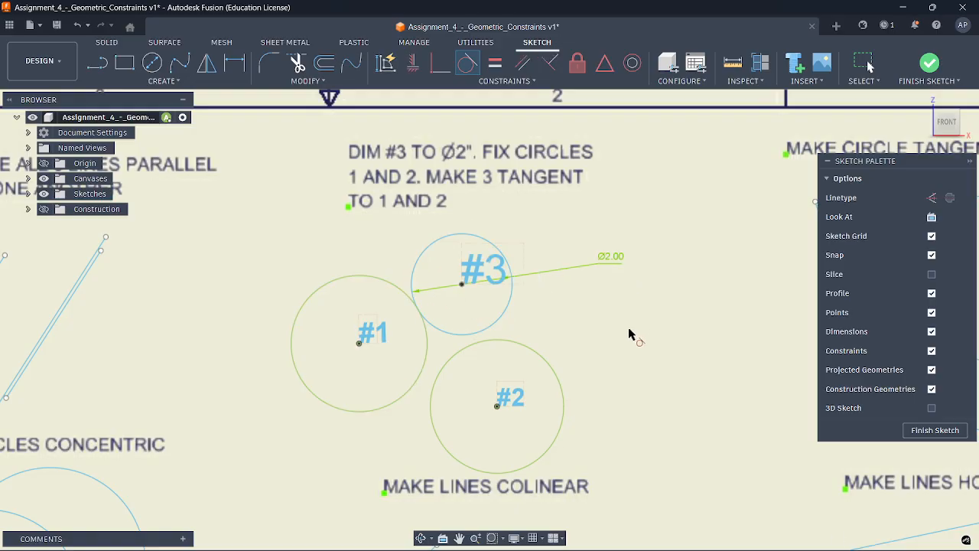
left_click(508, 313)
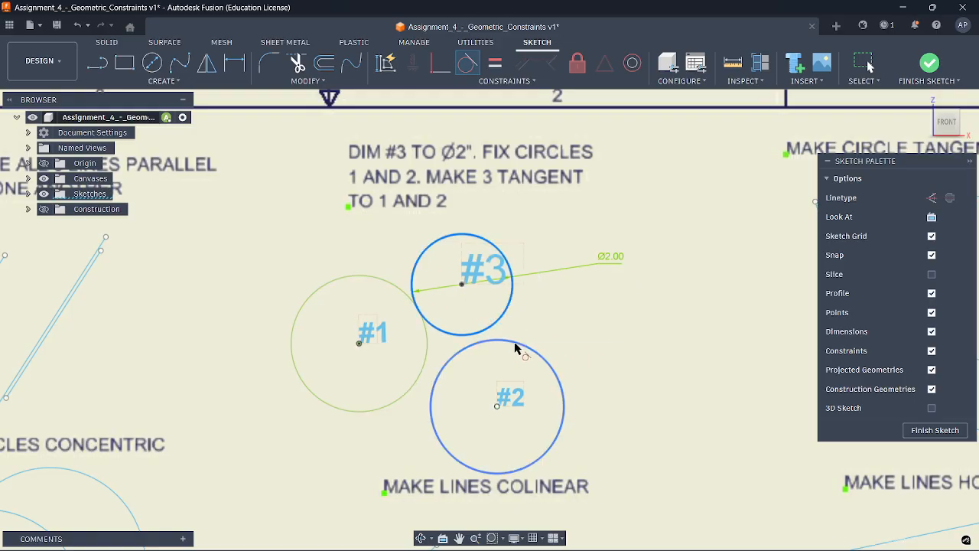
left_click(518, 345)
key("Escape")
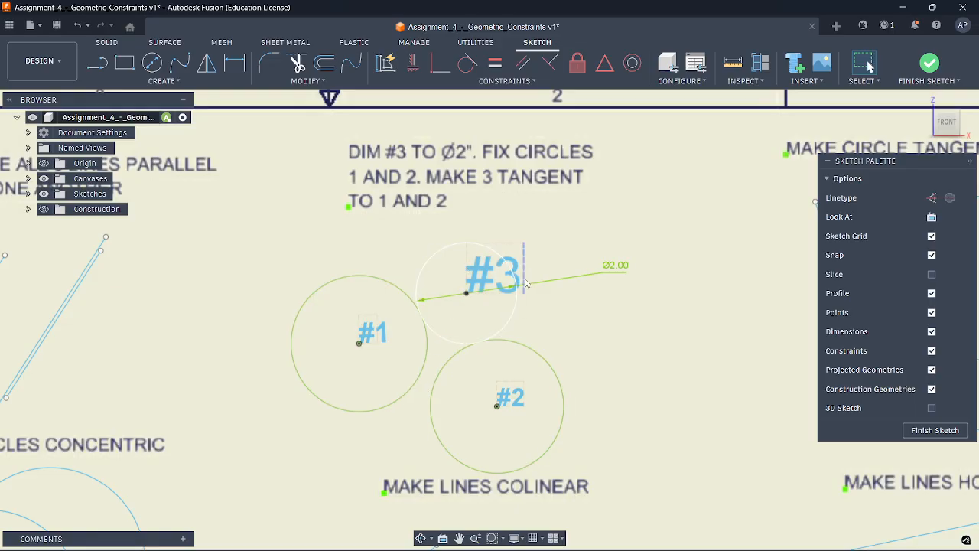
Examine the exercise sheet, focusing on the horizontal lines and horizontally aligned circle centers exercises.
scroll(445, 319, "down", 2)
scroll(445, 319, "down", 5)
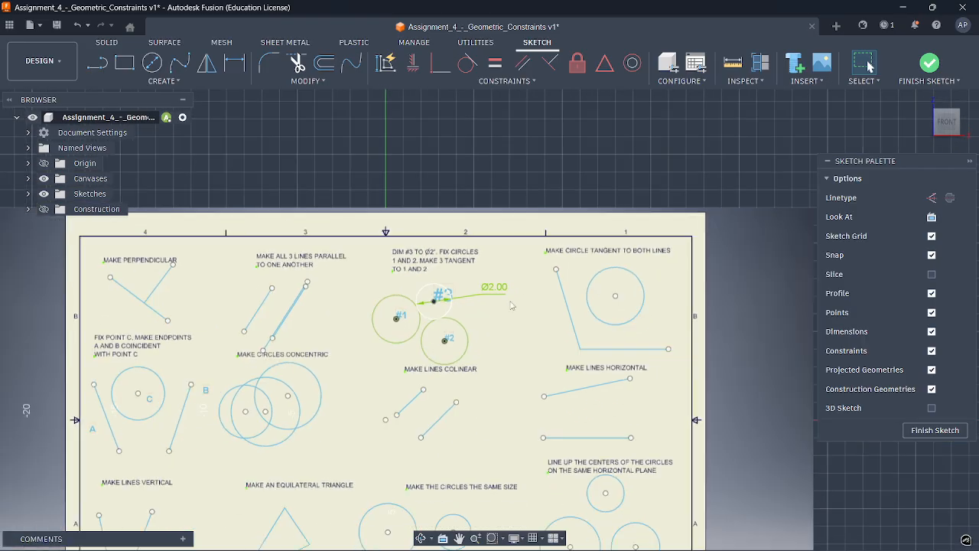
scroll(504, 337, "up", 3)
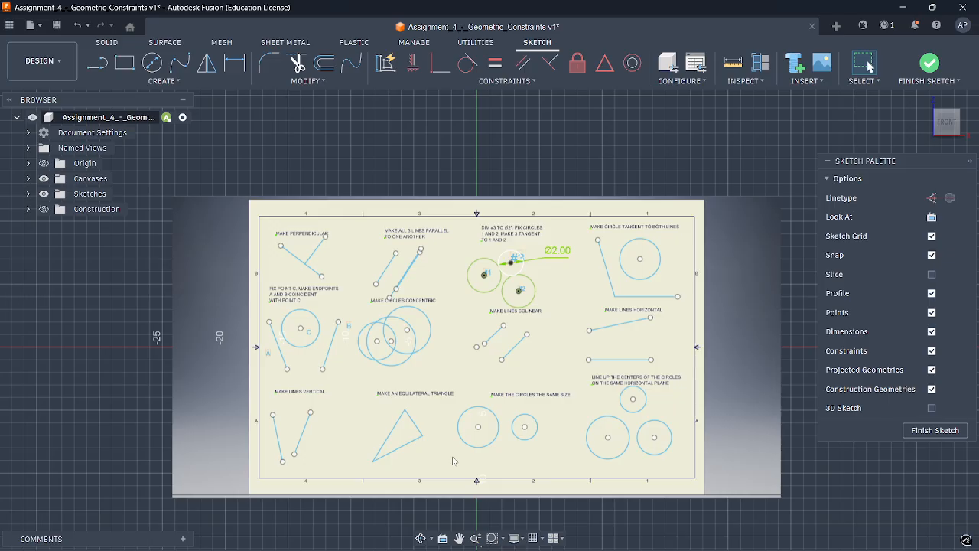
scroll(651, 430, "up", 3)
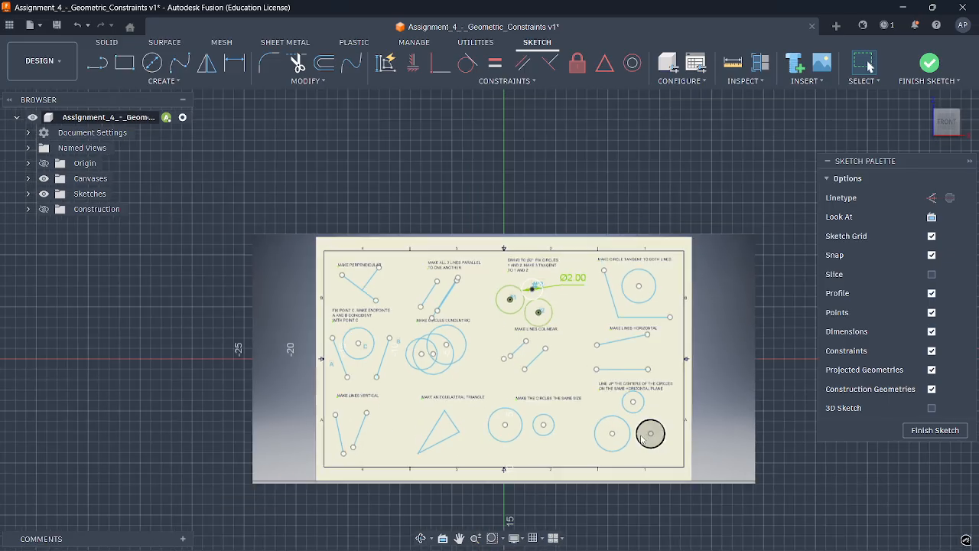
scroll(664, 433, "up", 2)
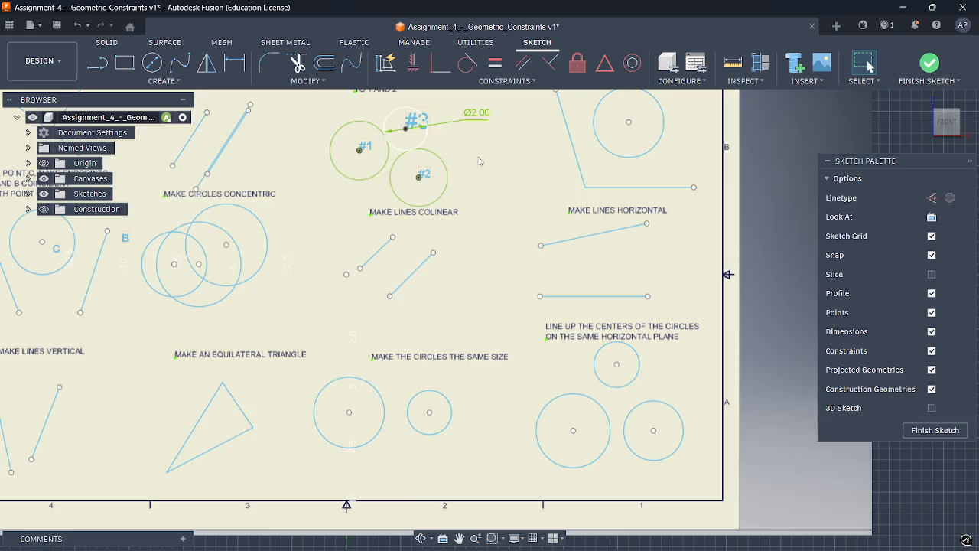
left_click(411, 66)
scroll(548, 230, "down", 3)
scroll(618, 236, "up", 4)
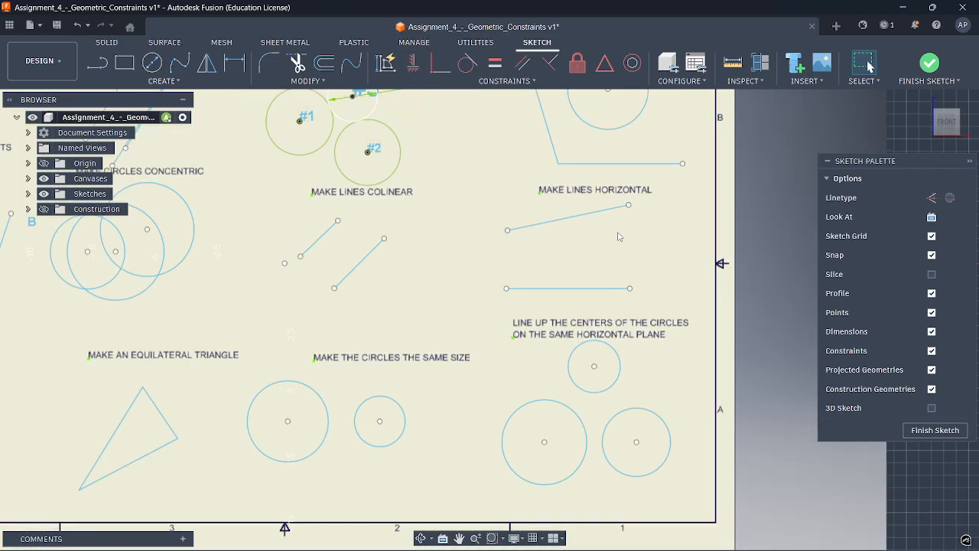
scroll(618, 237, "up", 2)
scroll(547, 298, "down", 2)
scroll(545, 275, "down", 2)
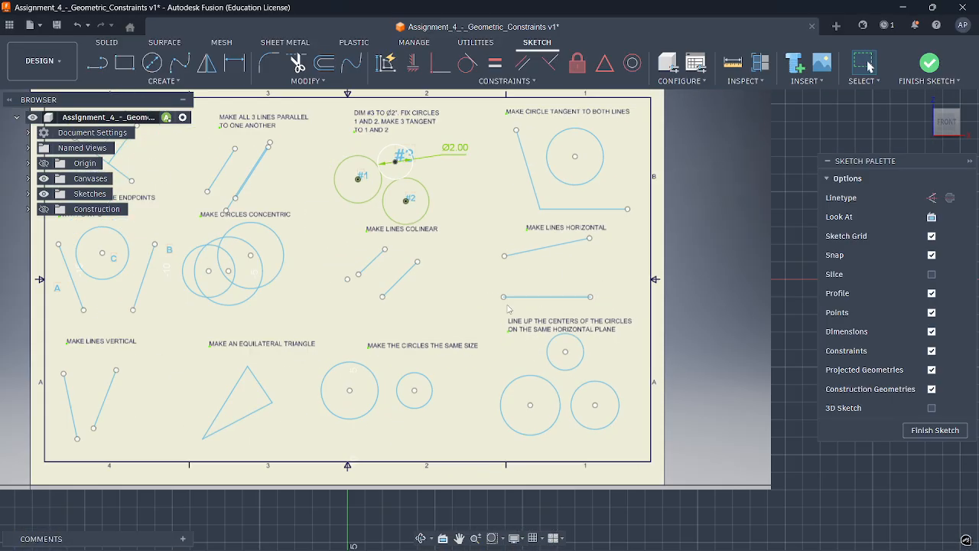
scroll(508, 308, "down", 1)
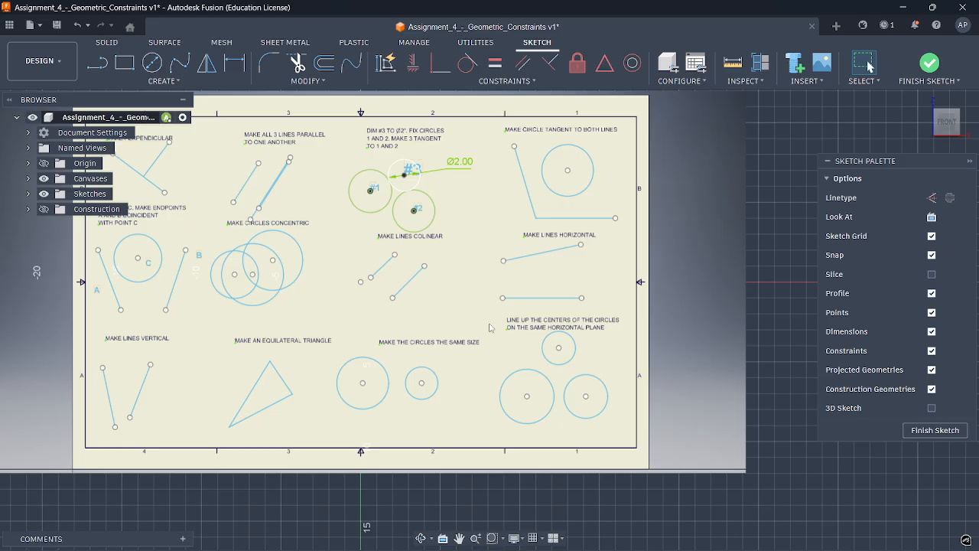
Apply the Horizontal/Vertical constraint to the slanted line and the lower line of the "Make lines horizontal" exercise.
scroll(605, 271, "up", 4)
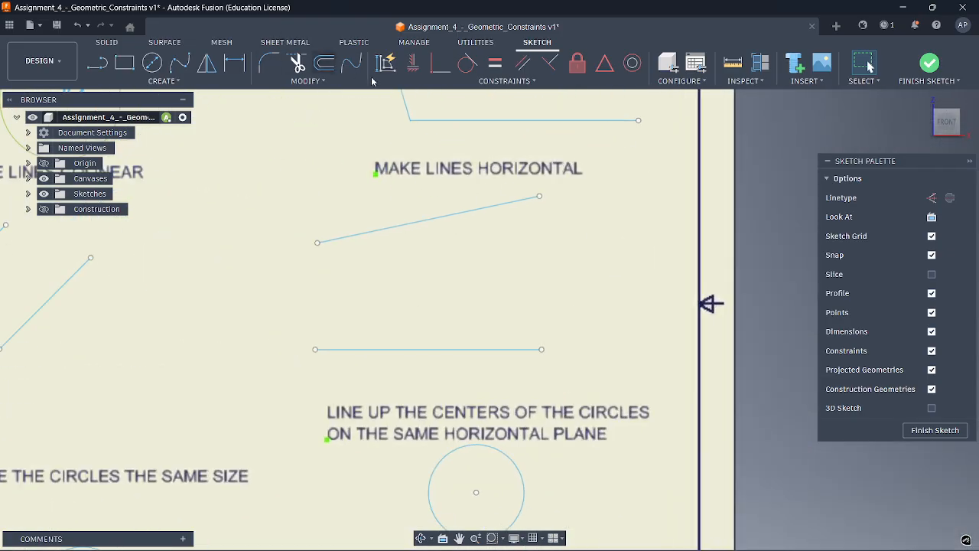
left_click(412, 63)
left_click(451, 214)
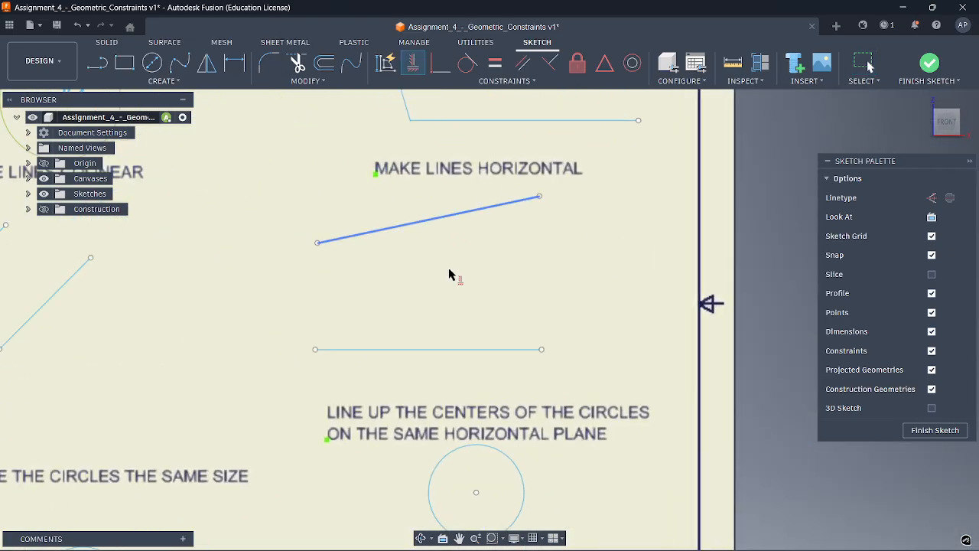
left_click(461, 350)
Apply the Horizontal/Vertical constraint to both slanted lines of the "Make lines vertical" exercise.
scroll(607, 280, "down", 5)
scroll(262, 391, "up", 3)
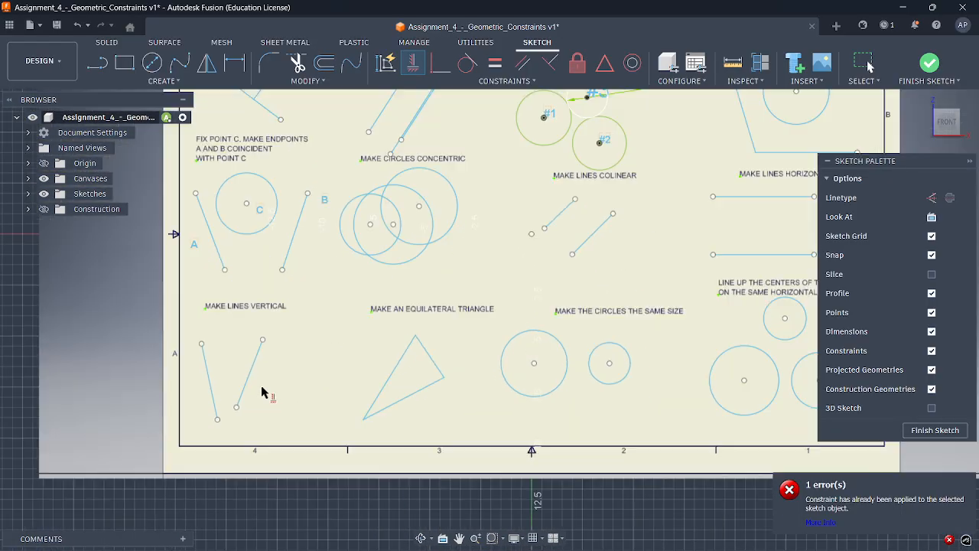
scroll(262, 392, "up", 2)
left_click(193, 374)
left_click(255, 366)
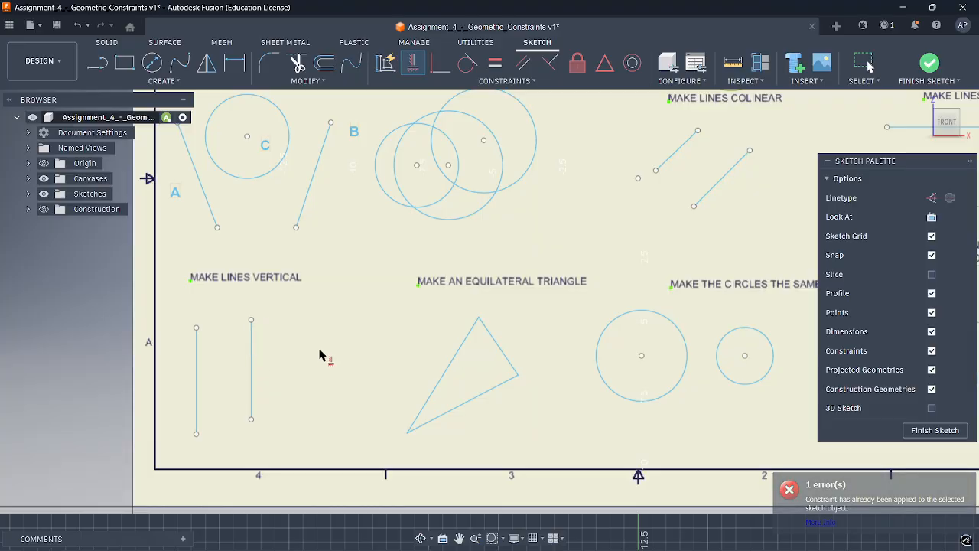
Try a Horizontal/Vertical constraint between the small upper circle's center and the largest circle's center in the circle-centers exercise, and undo it.
scroll(306, 344, "down", 5)
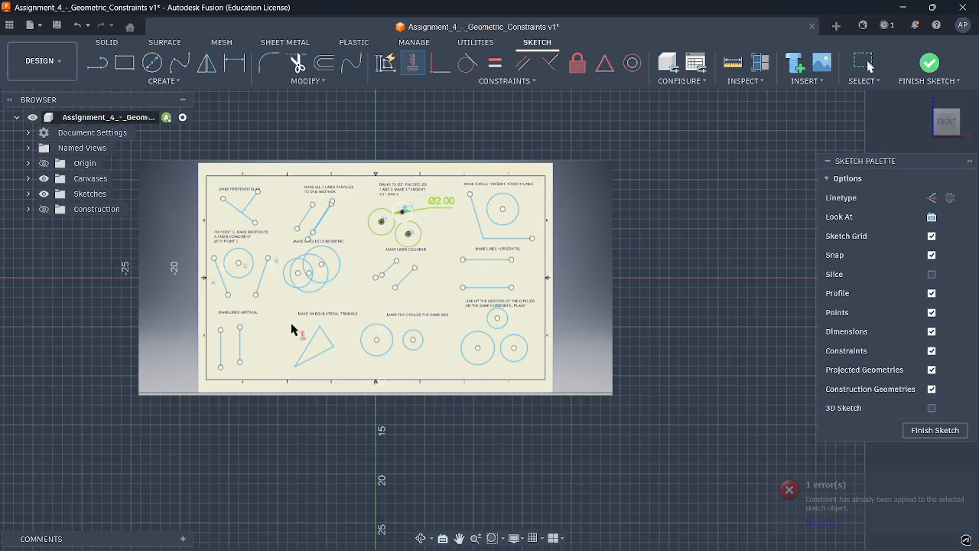
left_click(410, 61)
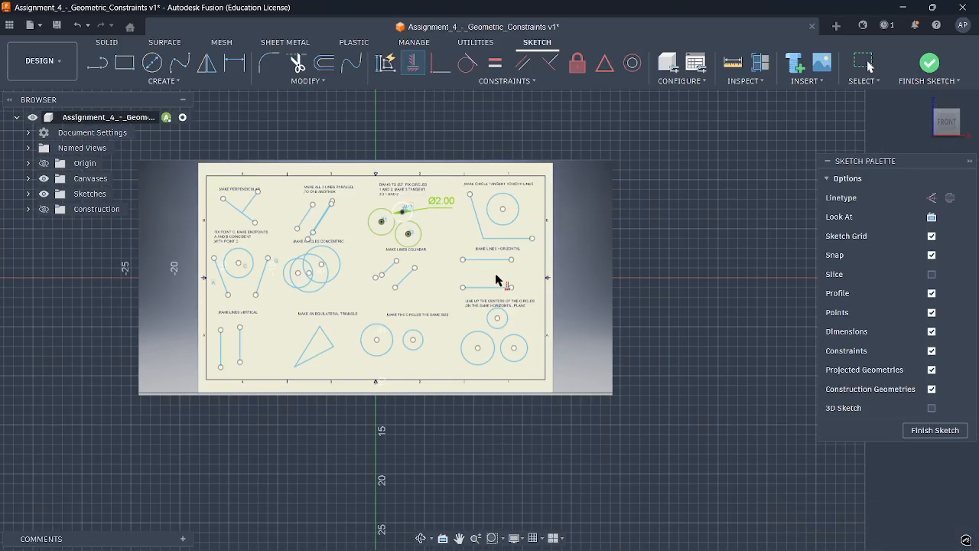
scroll(544, 352, "up", 4)
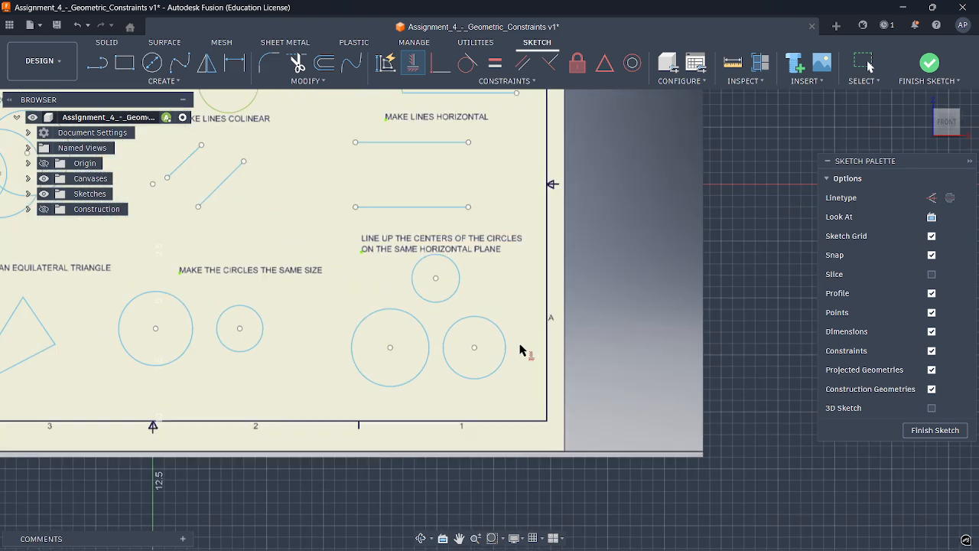
scroll(518, 345, "up", 3)
scroll(439, 264, "down", 1)
scroll(392, 223, "up", 2)
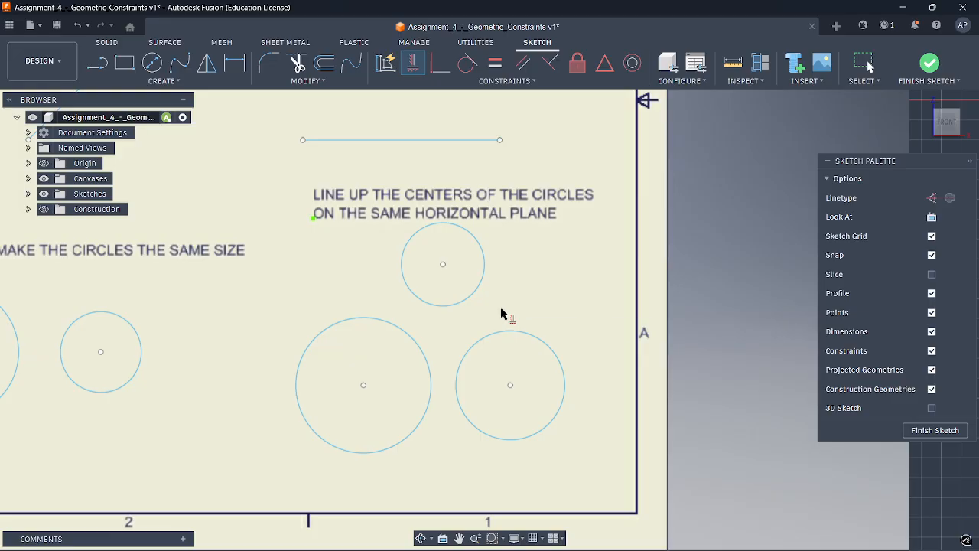
left_click(442, 264)
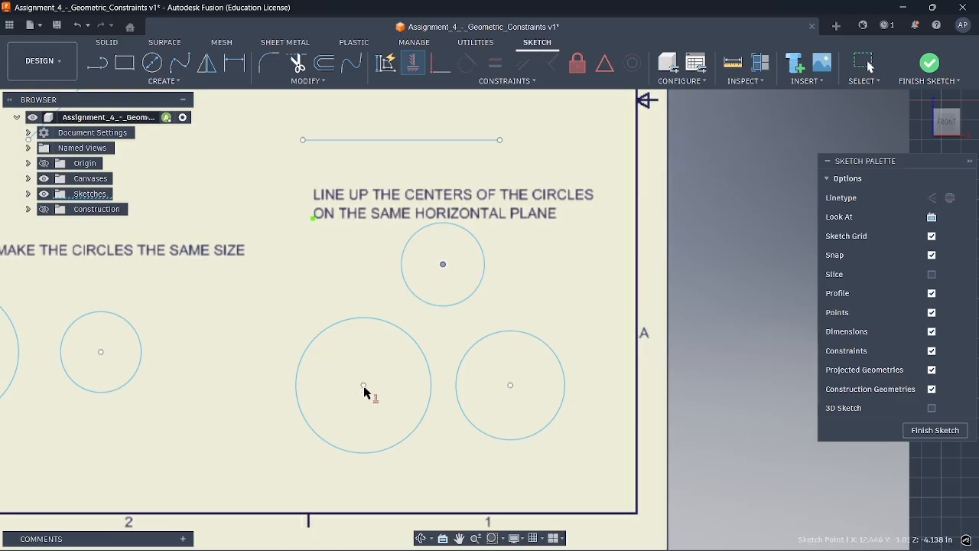
left_click(363, 386)
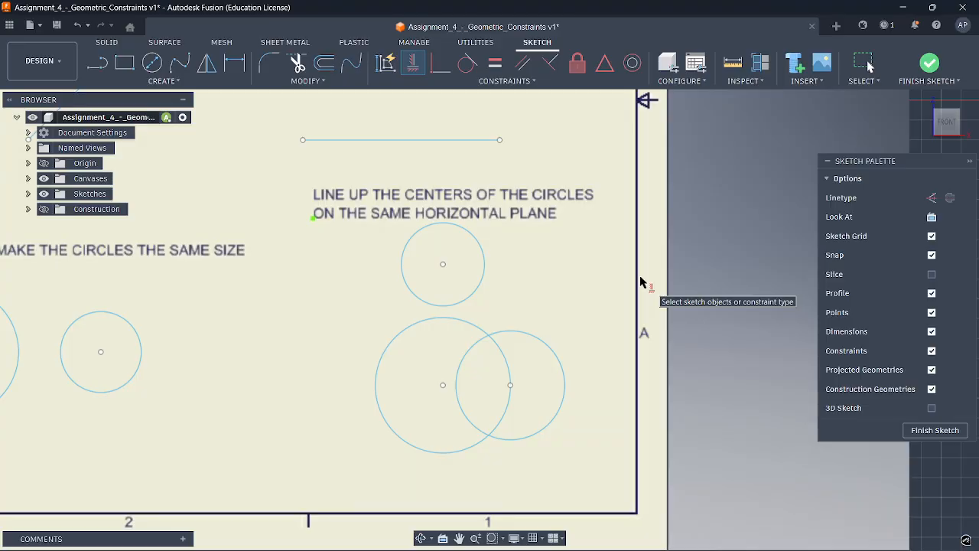
key("Escape")
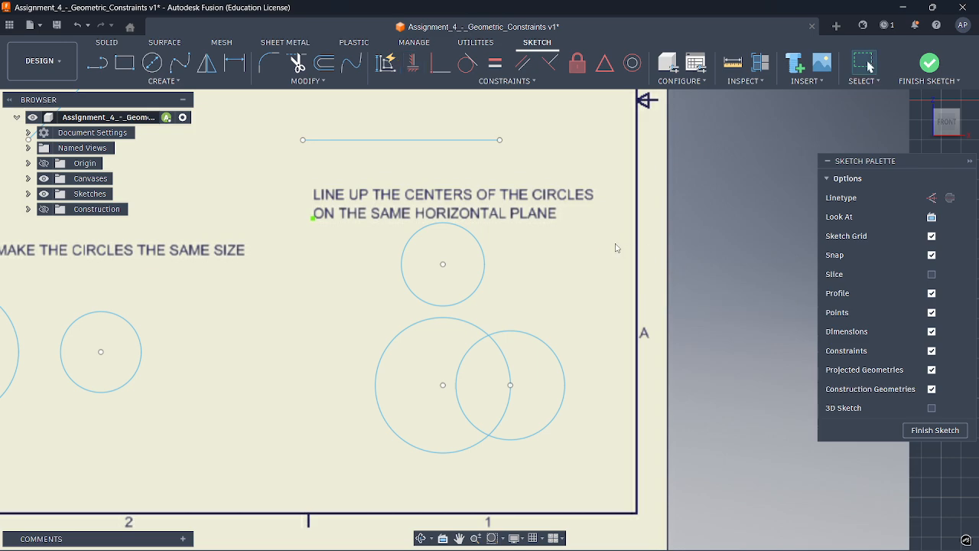
key("ctrl+z")
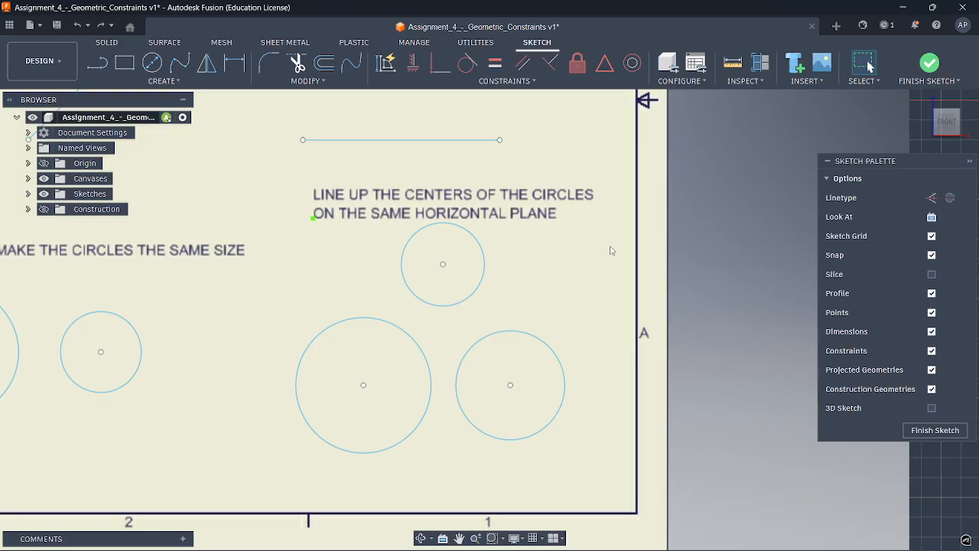
Repeat the Horizontal/Vertical constraint between the small upper circle's center and the largest circle's center without moving either first, and undo it.
scroll(614, 247, "down", 3)
scroll(518, 306, "up", 5)
scroll(518, 306, "up", 1)
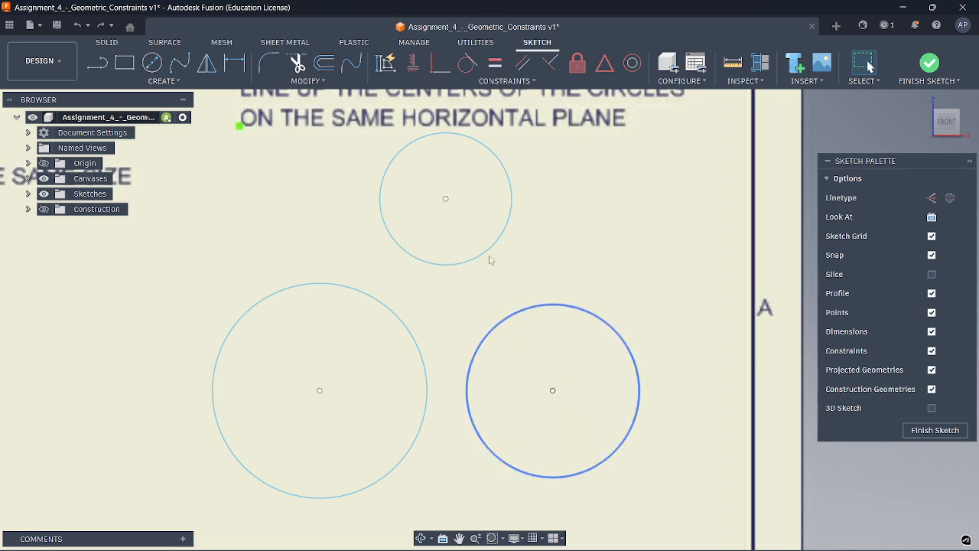
left_click(413, 63)
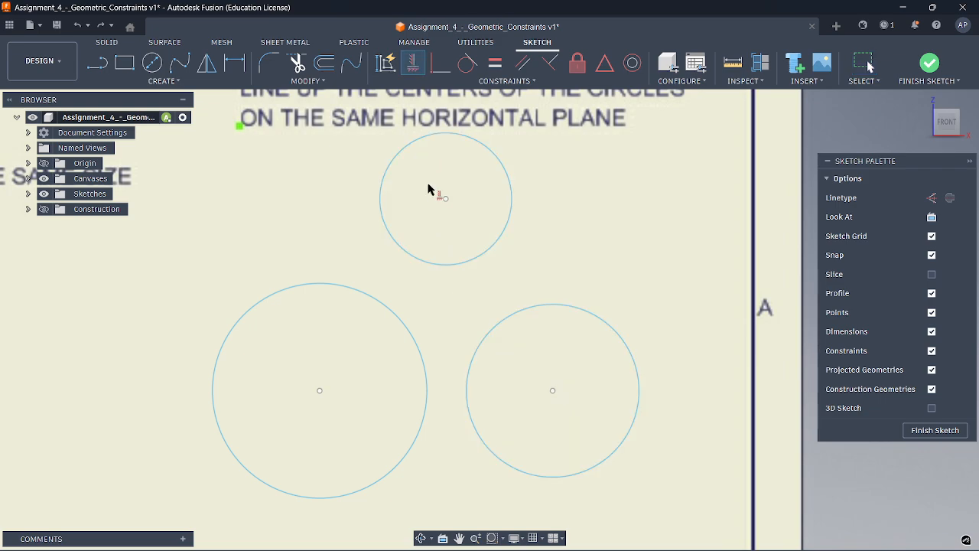
left_click(445, 199)
left_click(320, 391)
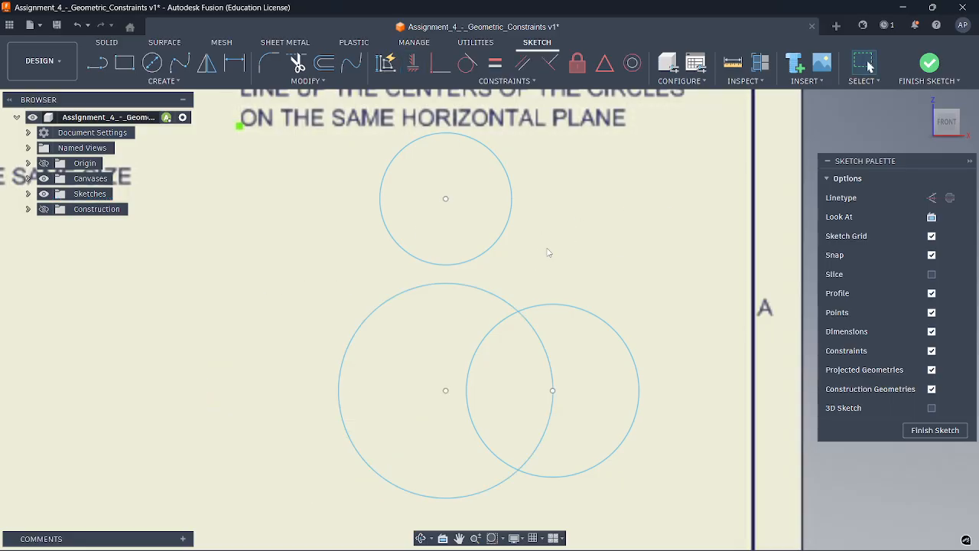
key("ctrl+z")
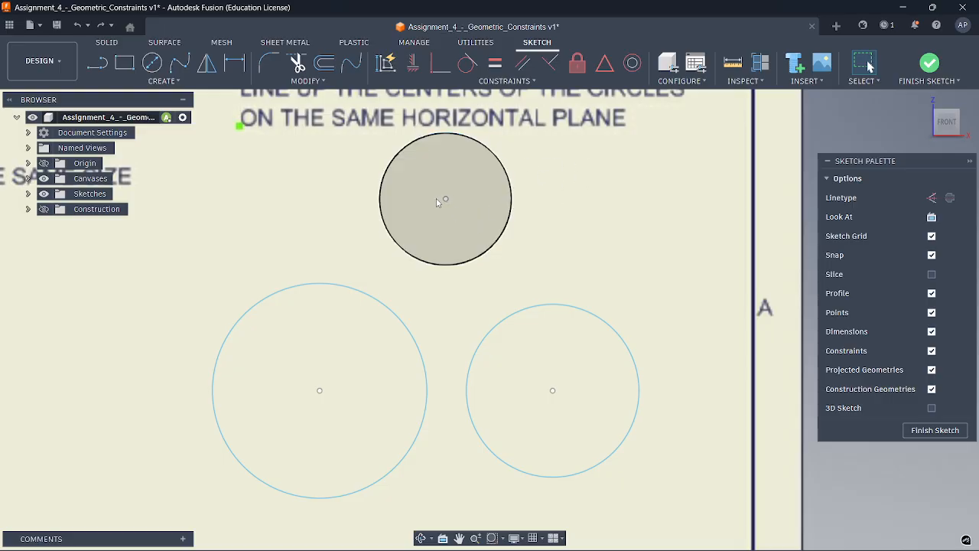
Move the small circle down between the other two, and align its center horizontally with both other circle centers using Horizontal/Vertical constraints.
left_click_drag(446, 201, 446, 357)
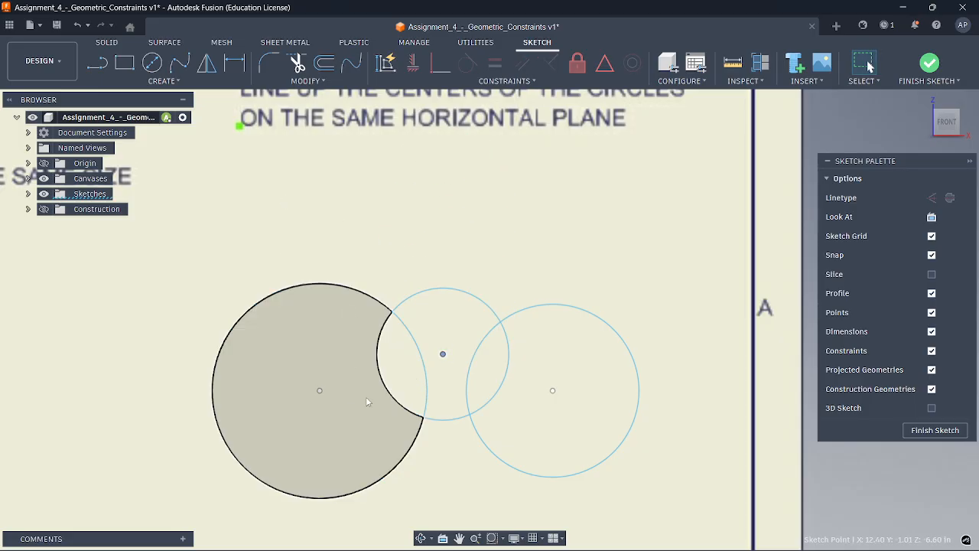
left_click(413, 64)
left_click(320, 394)
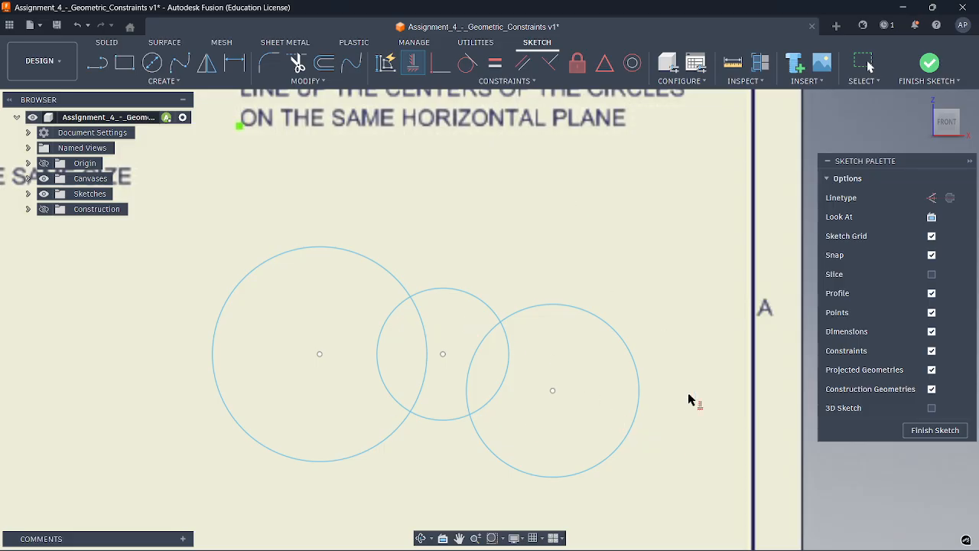
scroll(650, 352, "down", 3)
scroll(558, 375, "up", 5)
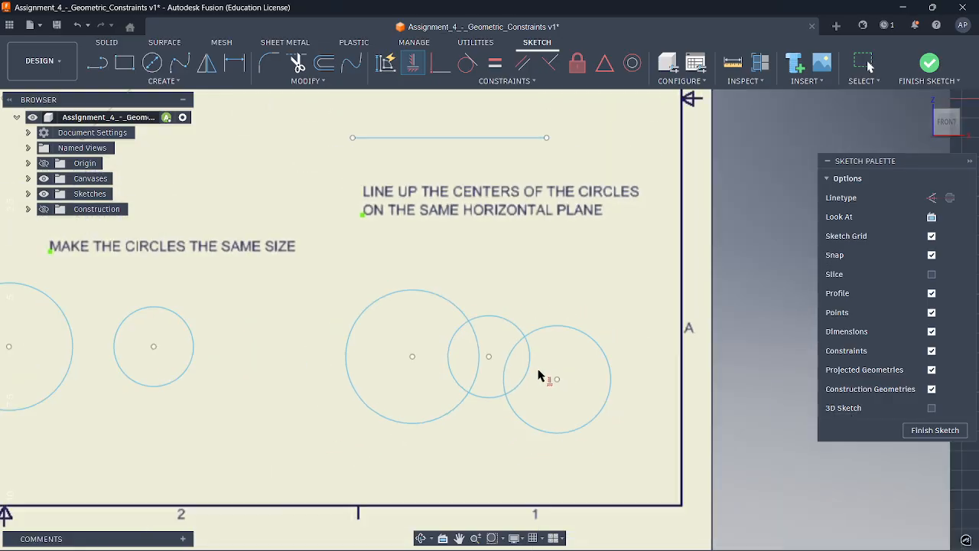
left_click(575, 390)
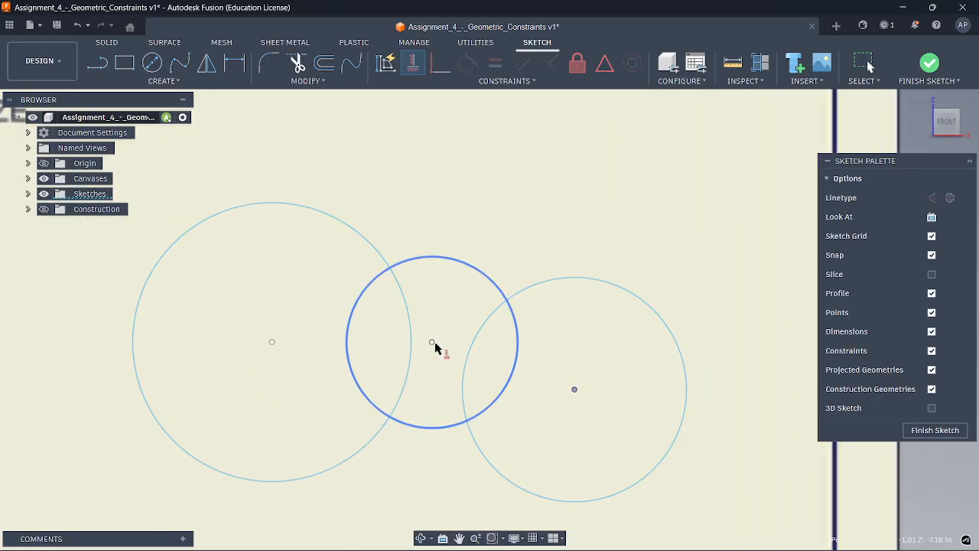
left_click(432, 342)
scroll(651, 308, "down", 5)
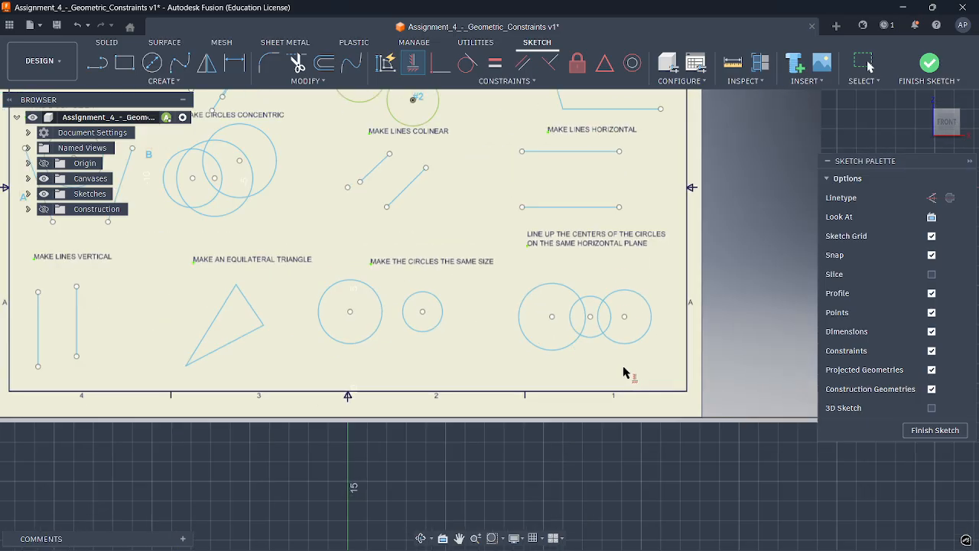
scroll(636, 367, "down", 2)
scroll(635, 284, "up", 4)
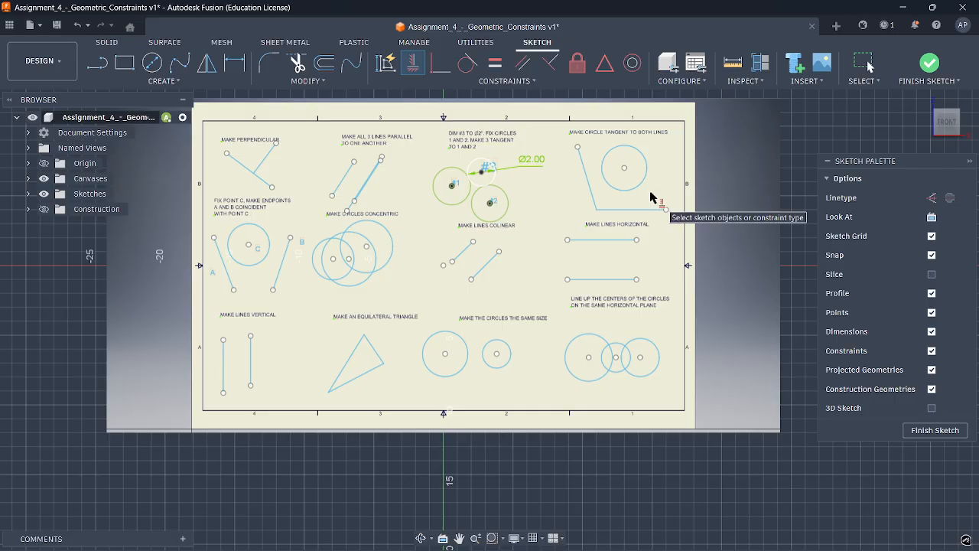
scroll(638, 234, "down", 2)
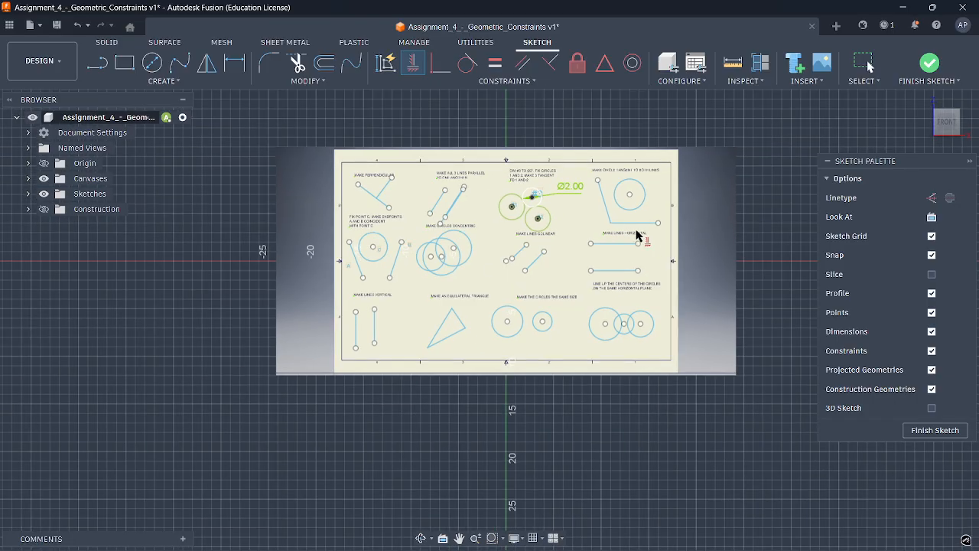
scroll(634, 208, "up", 3)
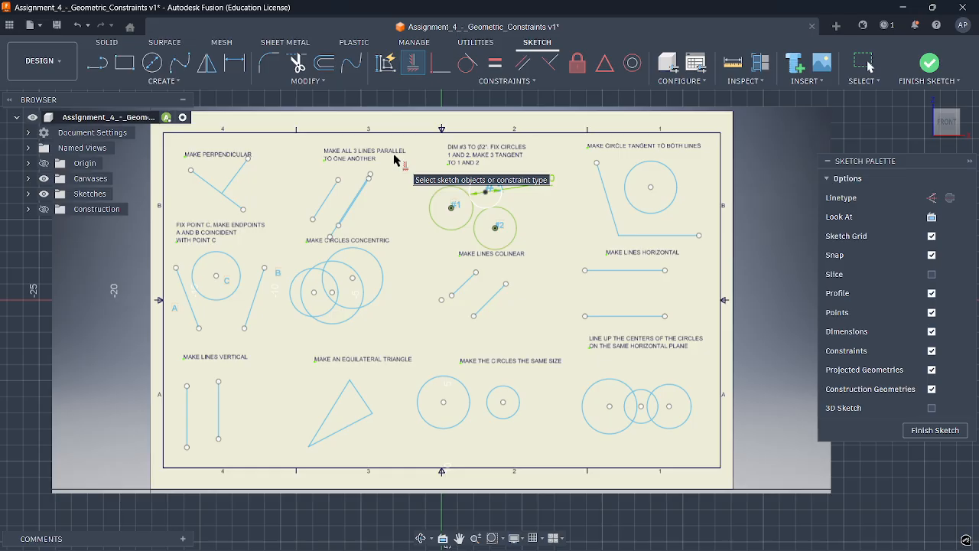
scroll(413, 375, "down", 3)
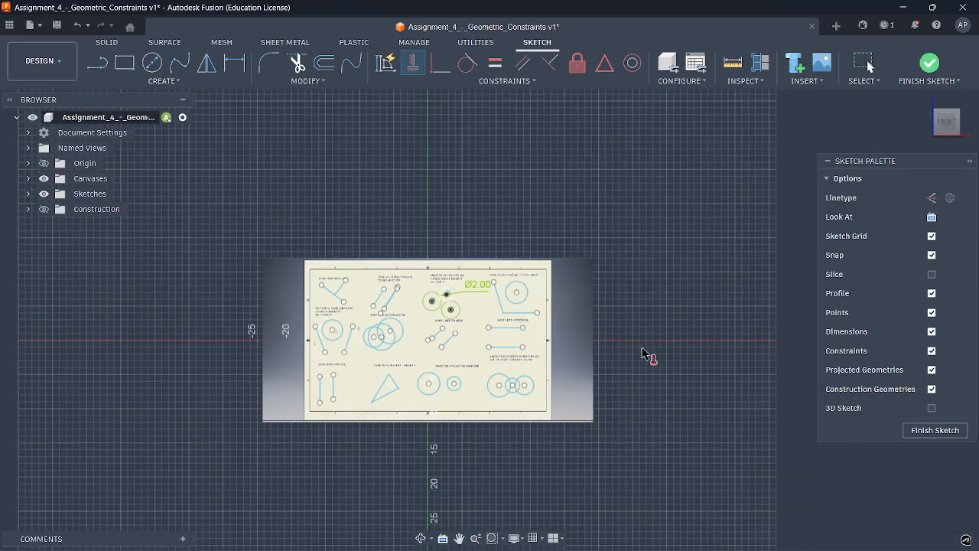
Draw a two-point rectangle in the empty area to the right of the worksheet canvas.
scroll(645, 354, "up", 2)
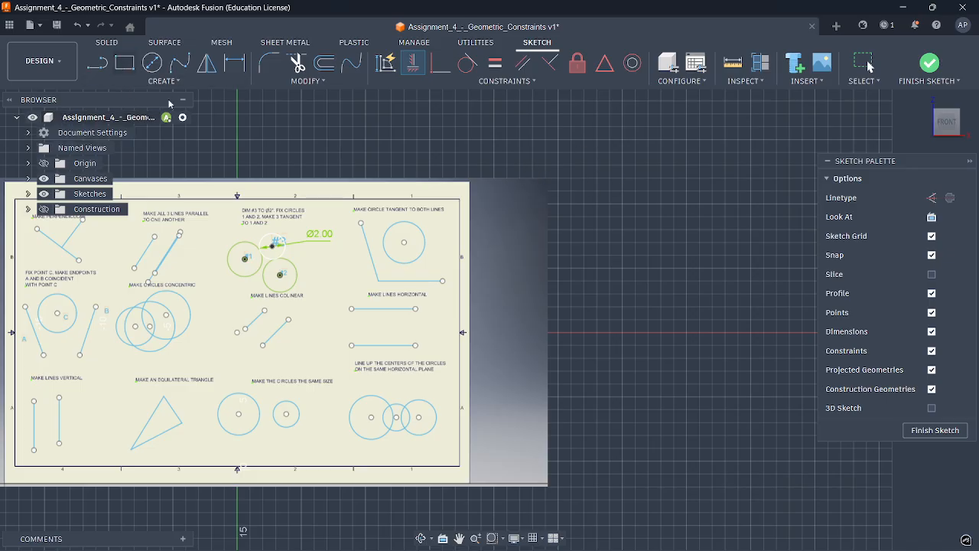
key("r")
left_click(597, 255)
left_click(701, 307)
key("Escape")
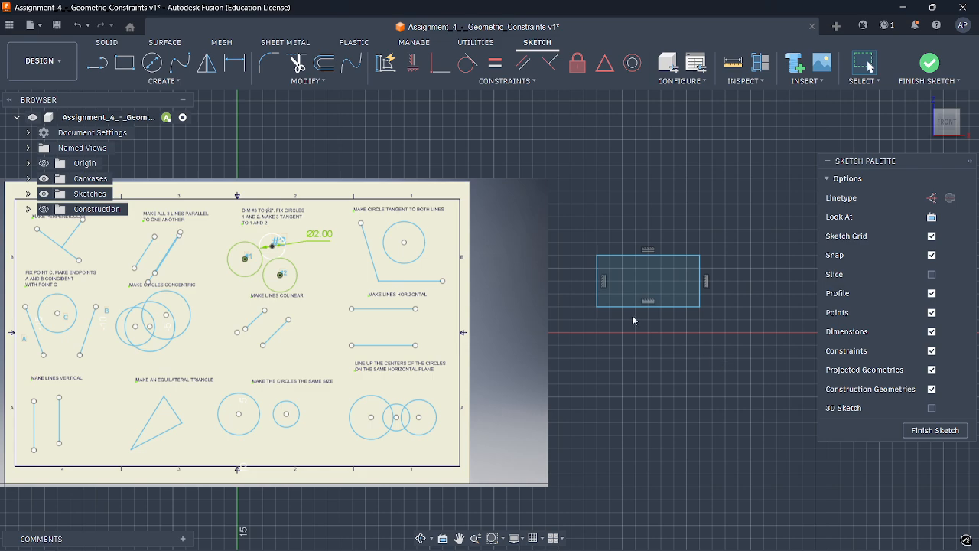
Try a Horizontal/Vertical constraint between the point at the worksheet's center and the rectangle's lower-left corner.
scroll(505, 347, "down", 2)
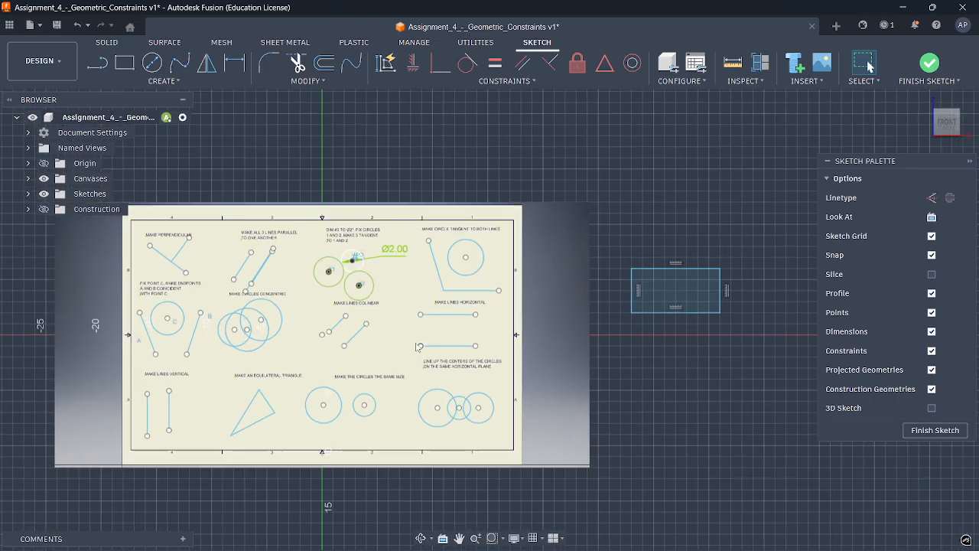
left_click(322, 334)
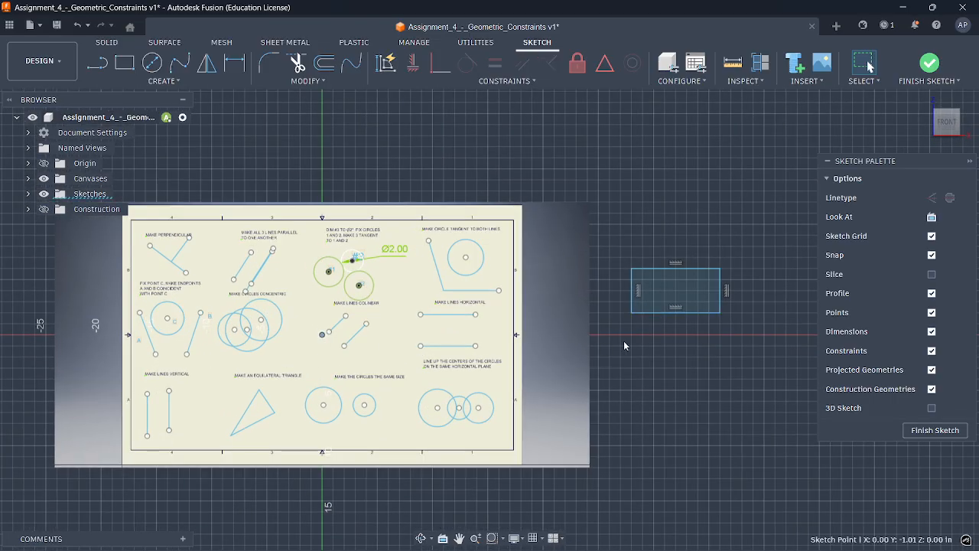
left_click(660, 312, "shift")
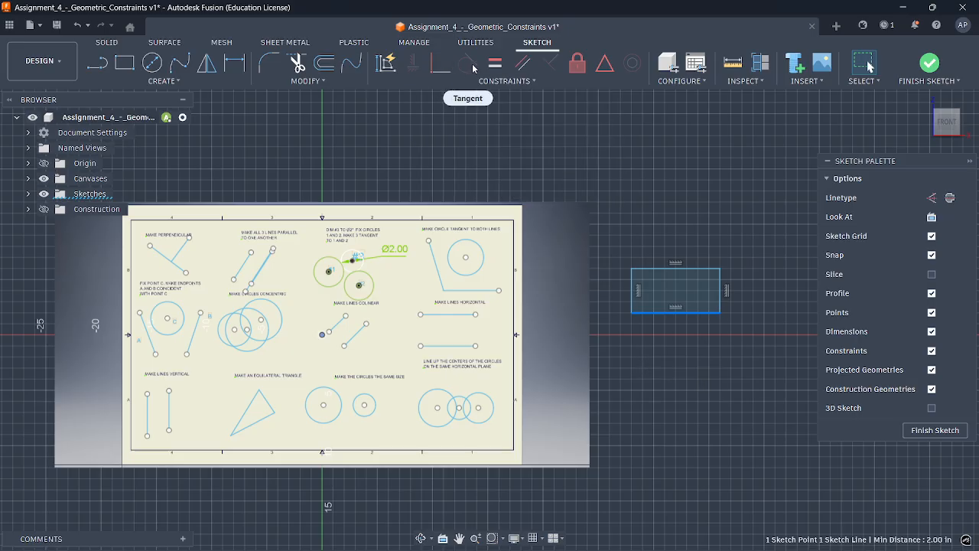
key("Escape")
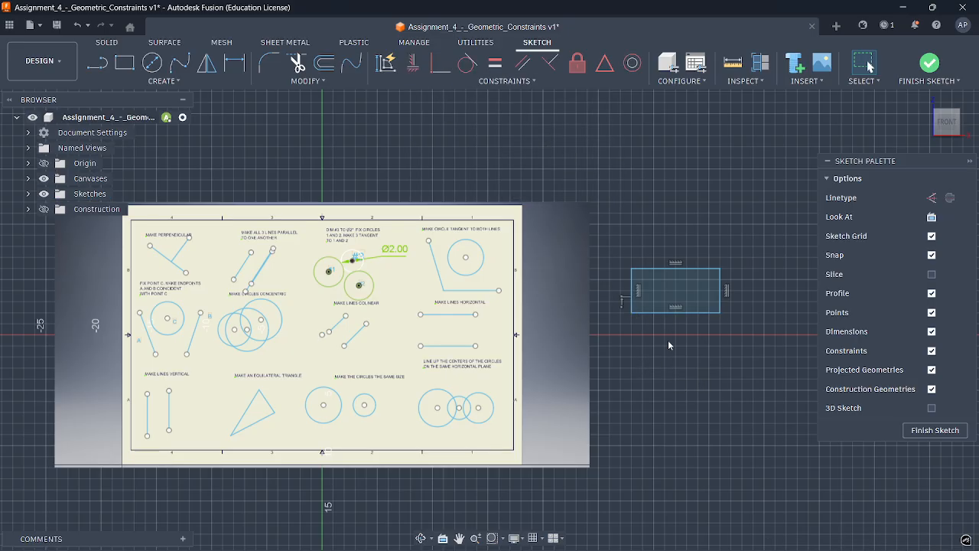
left_click(323, 336)
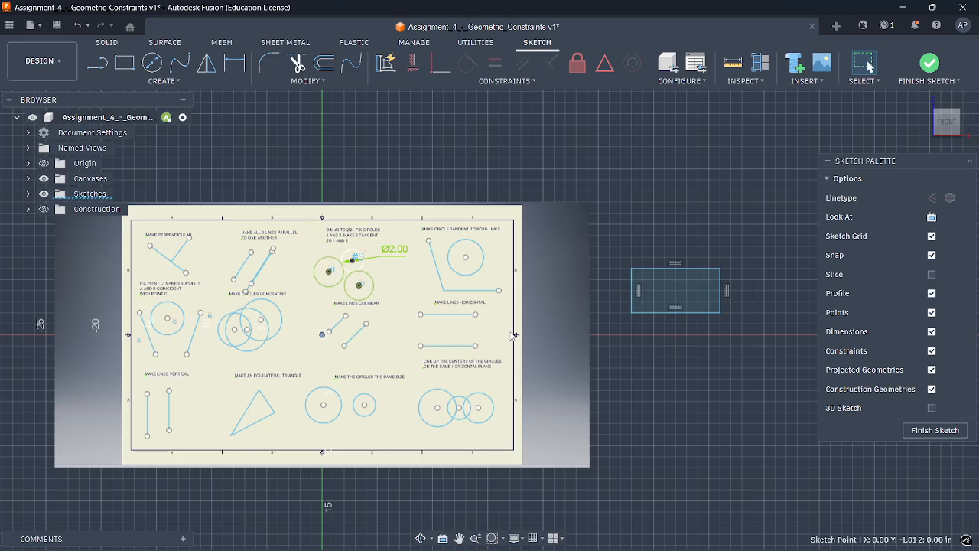
left_click(631, 314)
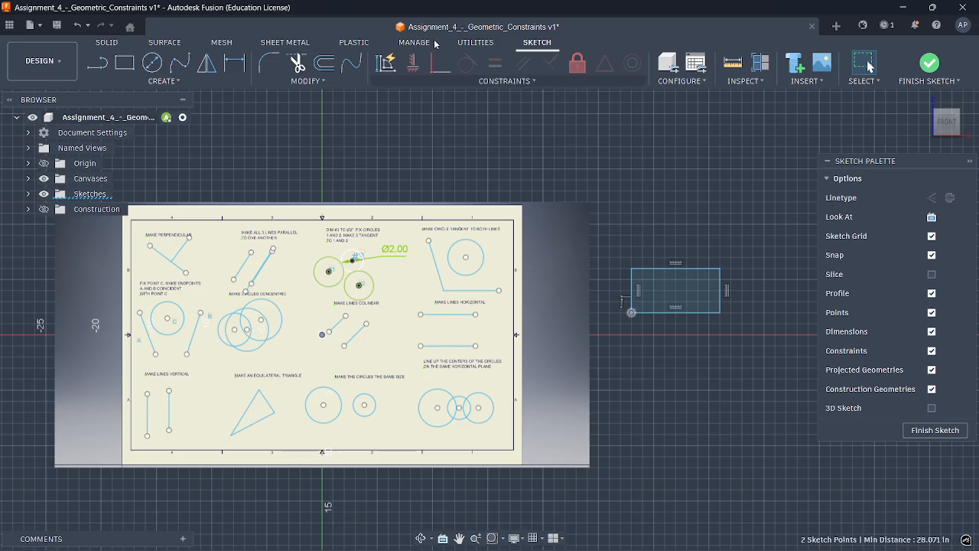
left_click(414, 65)
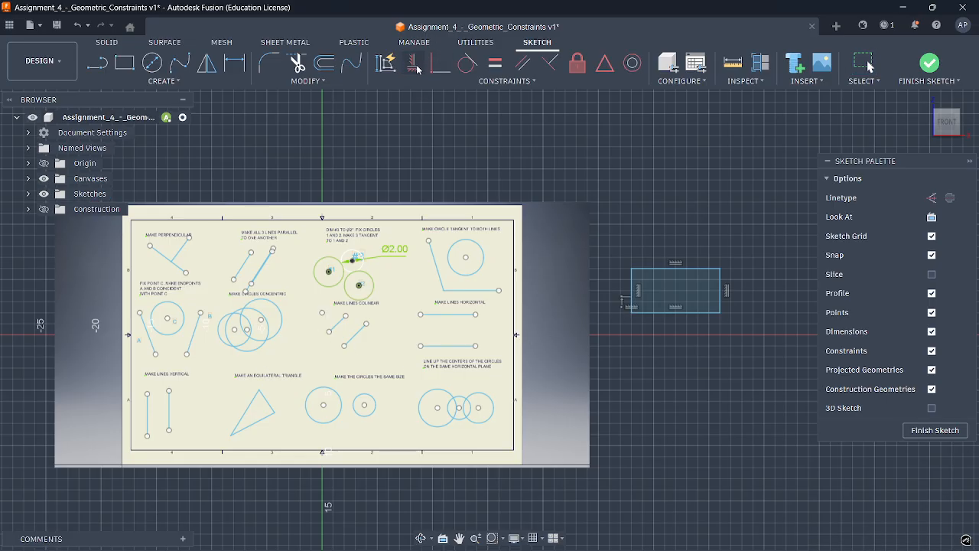
left_click(417, 69)
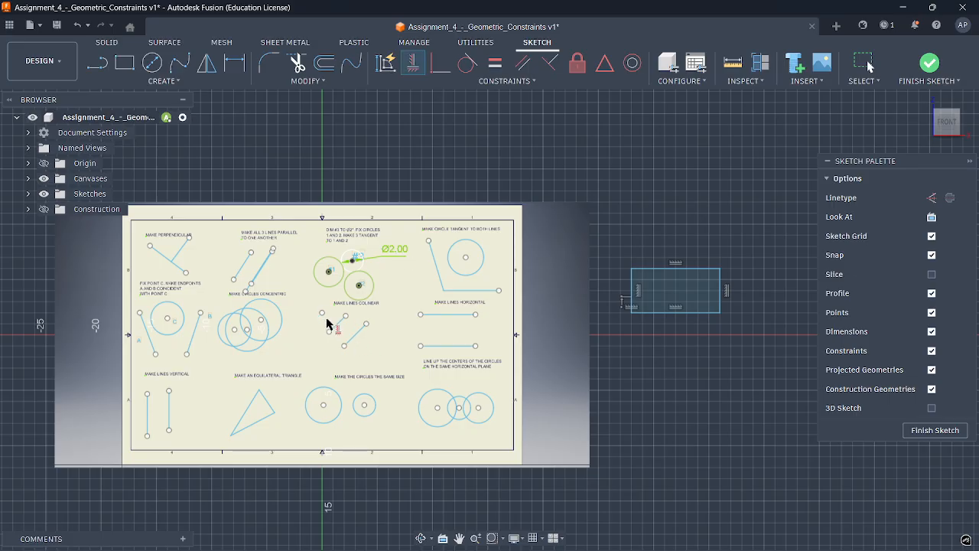
key("Escape")
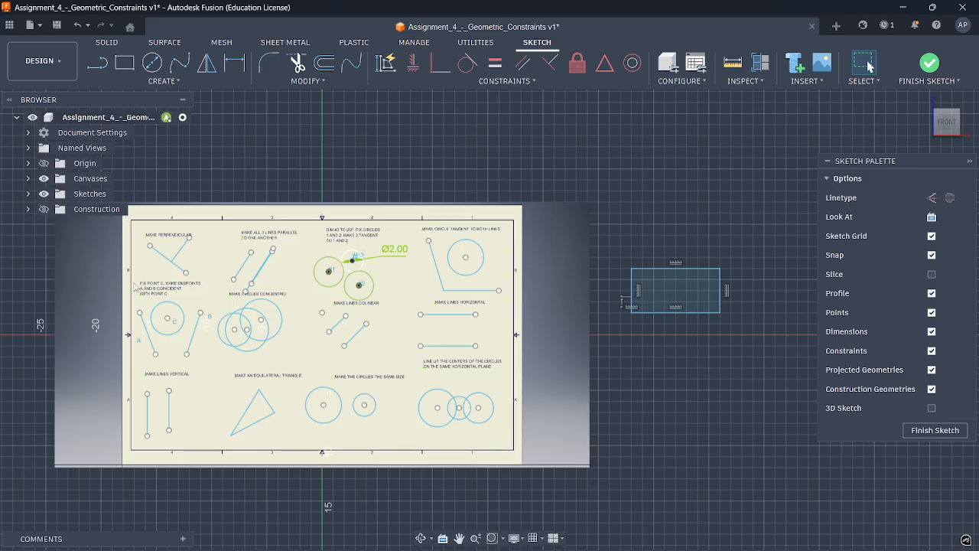
Hide the worksheet canvas and align the rectangle's lower-left corner horizontally with the sketch origin using the Horizontal/Vertical constraint.
left_click(44, 179)
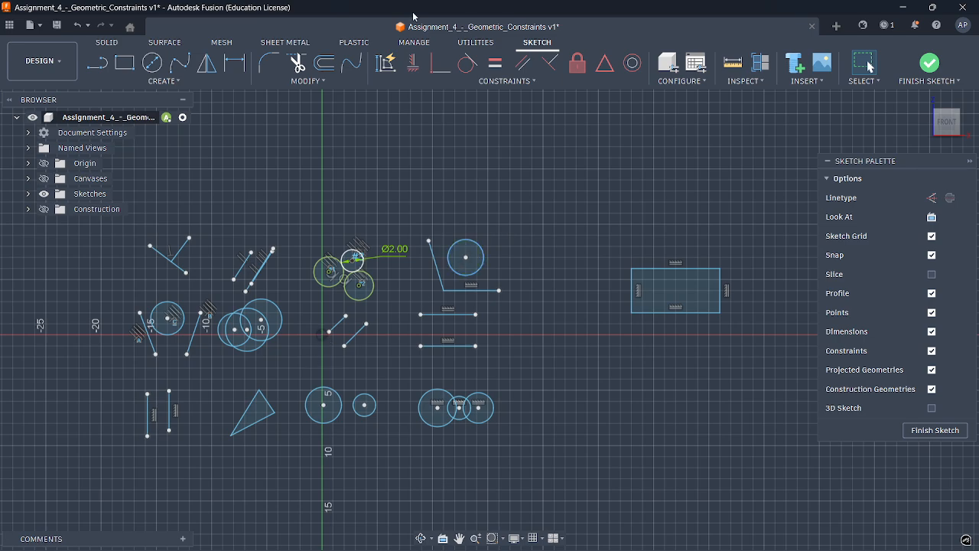
left_click(413, 63)
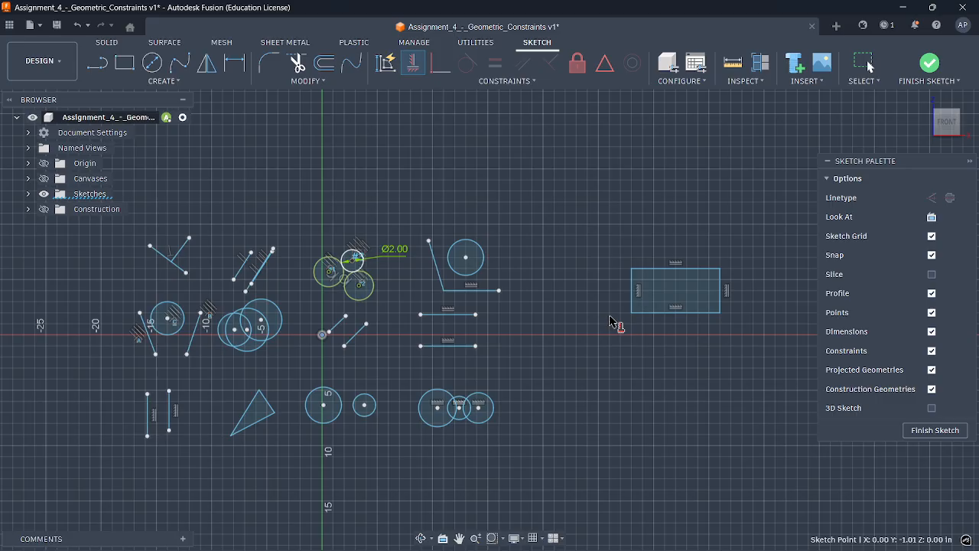
left_click(632, 313)
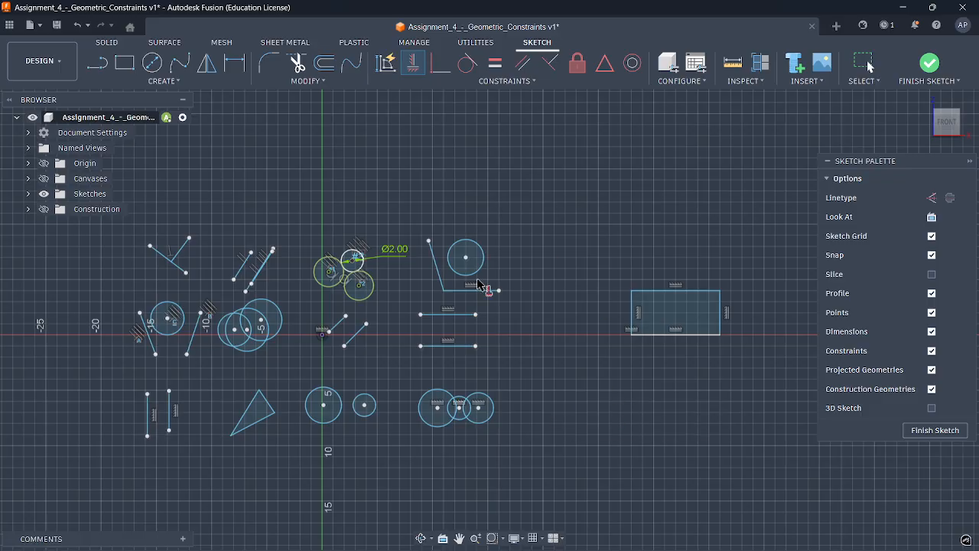
scroll(647, 344, "down", 1)
scroll(647, 343, "up", 2)
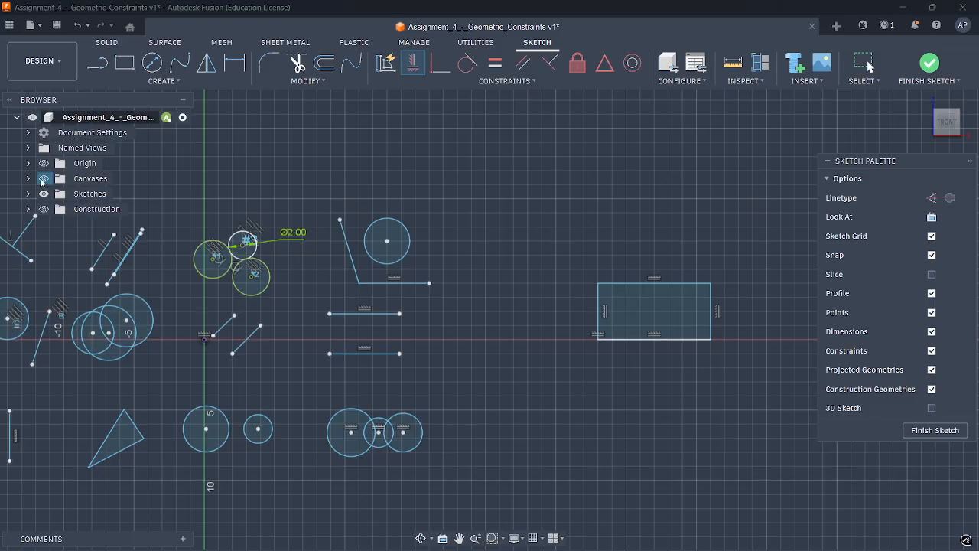
Delete the rectangle beside the worksheet and make the worksheet canvas visible again.
left_click(44, 179)
scroll(654, 344, "down", 3)
scroll(654, 338, "up", 3)
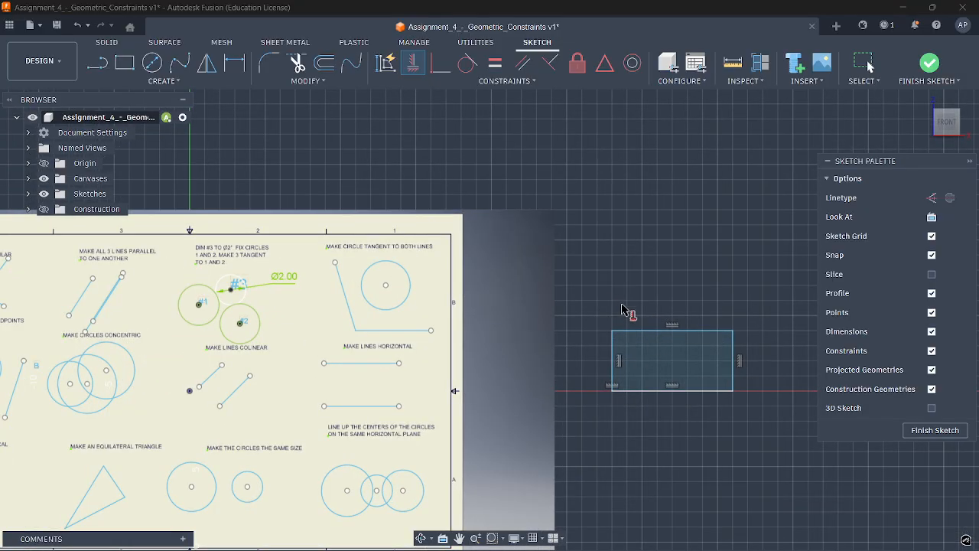
key("Escape")
left_click_drag(571, 288, 865, 485)
key("Delete")
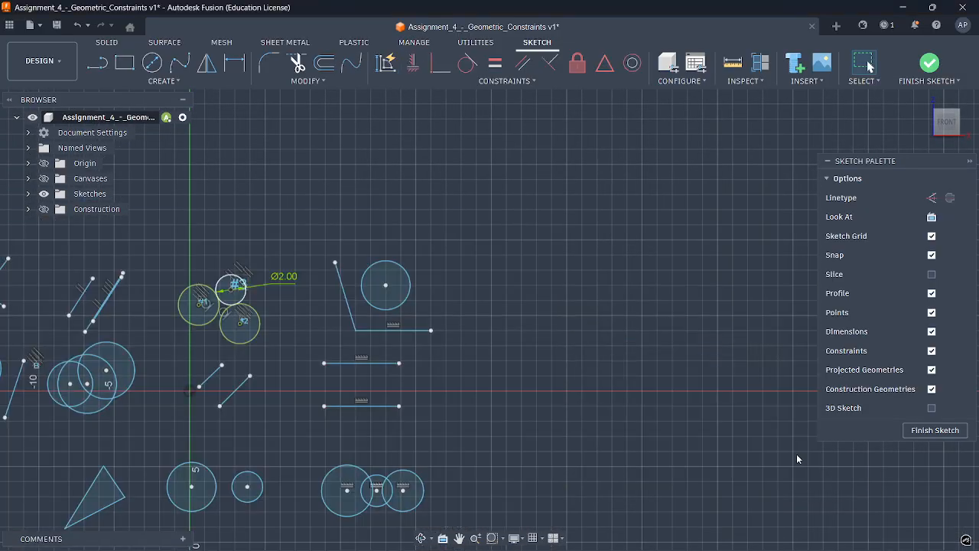
left_click(44, 178)
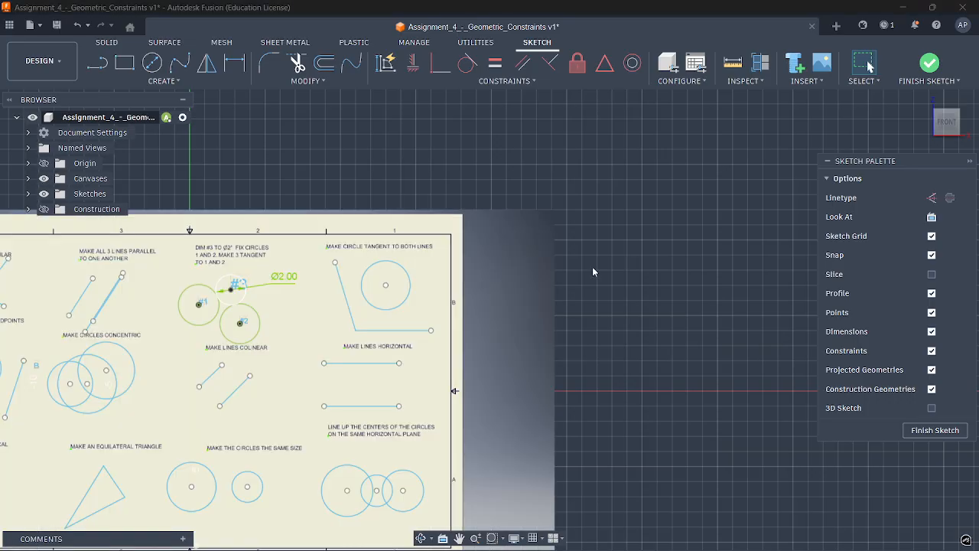
scroll(662, 250, "down", 3)
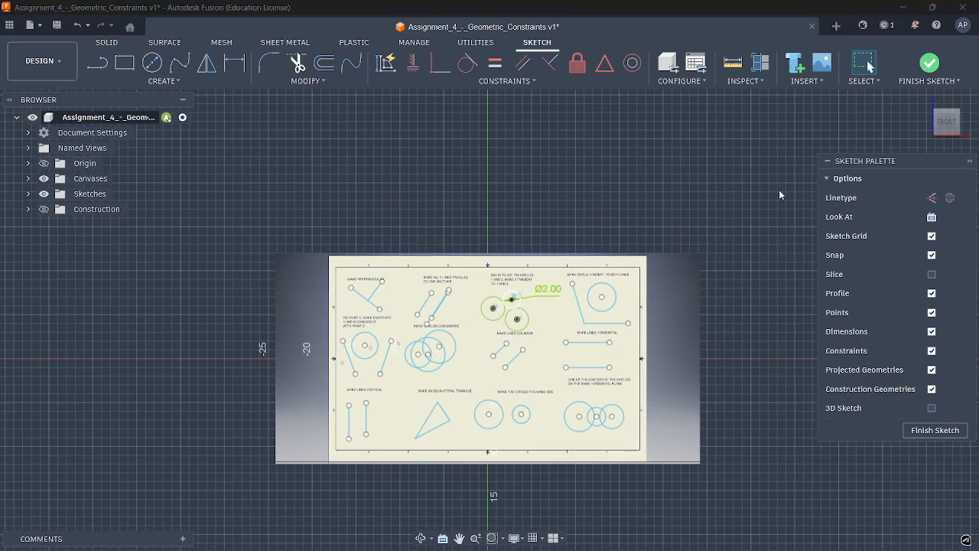
scroll(722, 388, "up", 5)
scroll(753, 264, "down", 2)
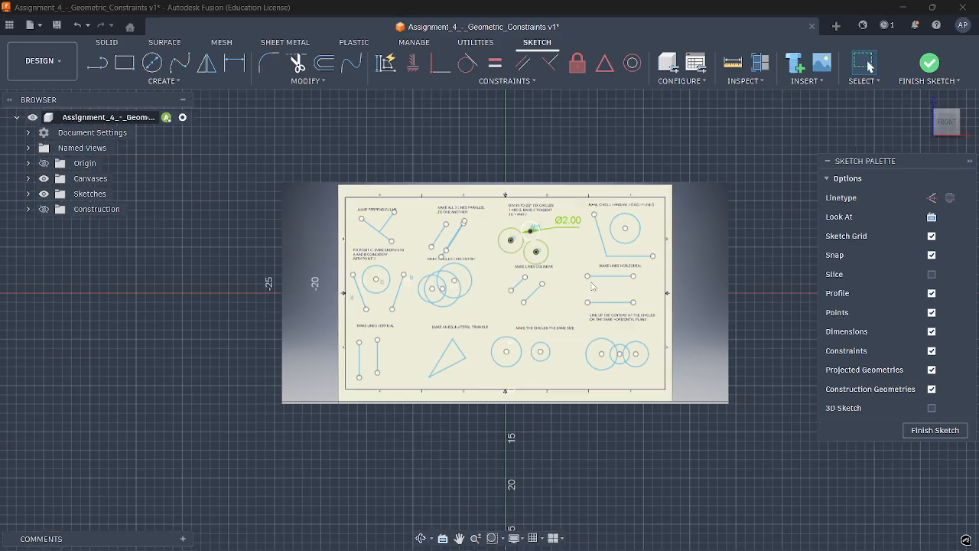
scroll(496, 167, "up", 1)
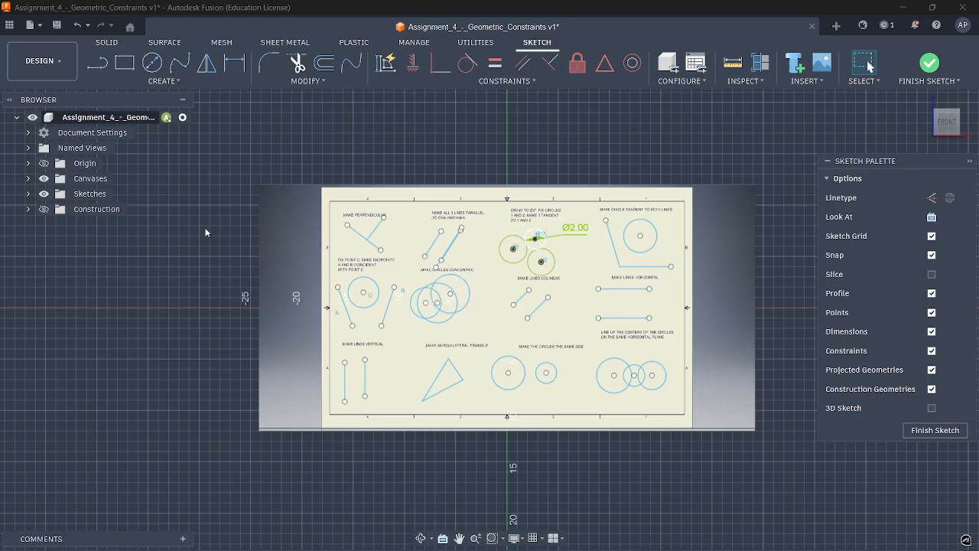
scroll(208, 265, "down", 3)
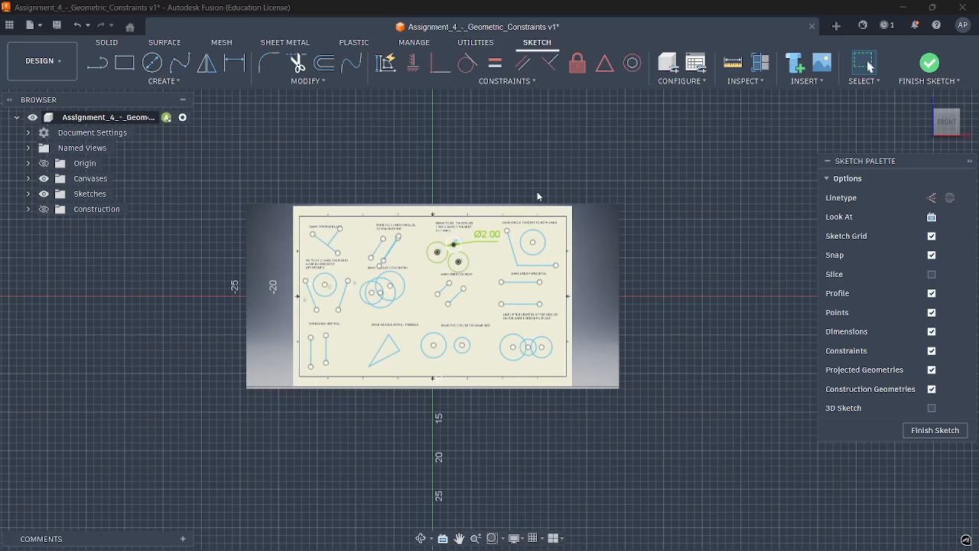
scroll(539, 193, "up", 1)
scroll(702, 219, "down", 2)
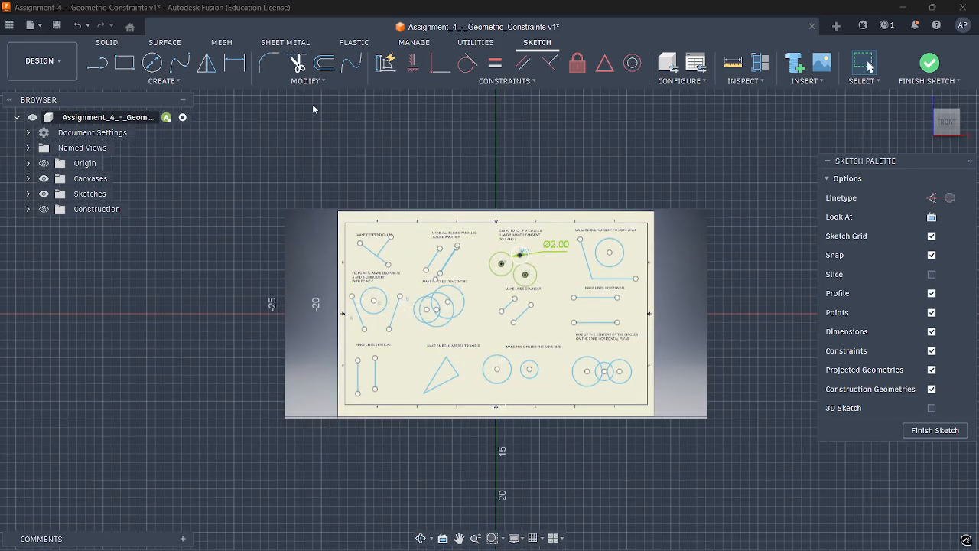
scroll(314, 107, "up", 2)
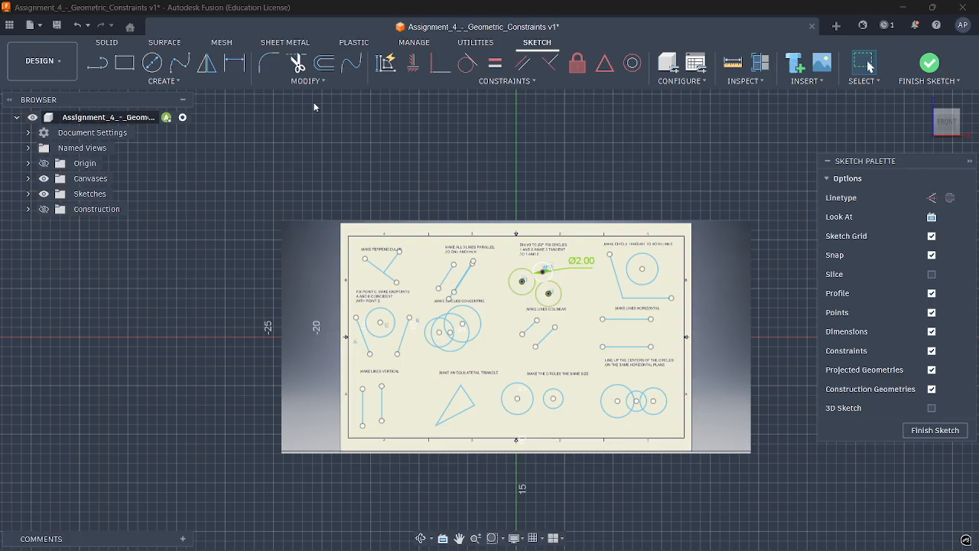
scroll(363, 247, "down", 2)
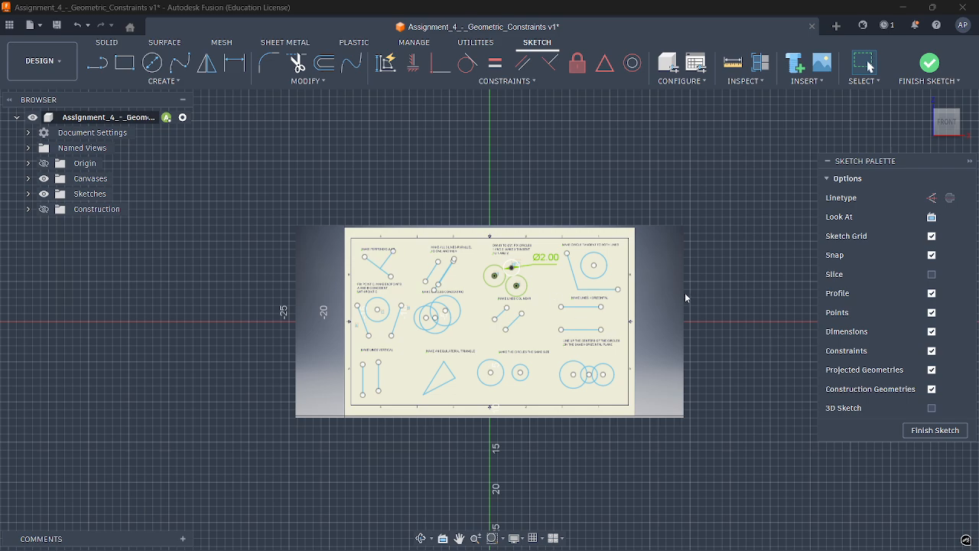
scroll(680, 292, "up", 1)
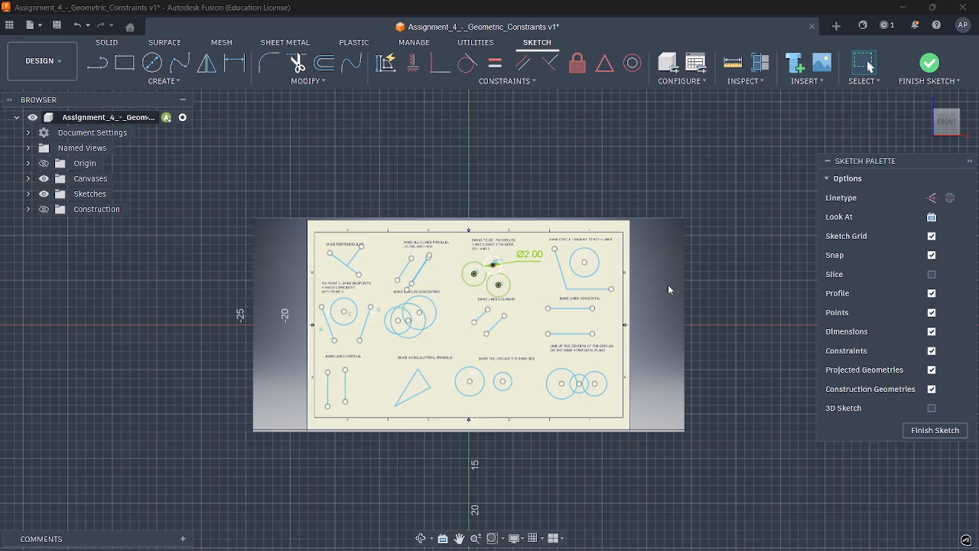
Switch to the Google Slides lecture deck to view the Assignment 5 gear slide, and exit the slideshow.
key("alt+Tab")
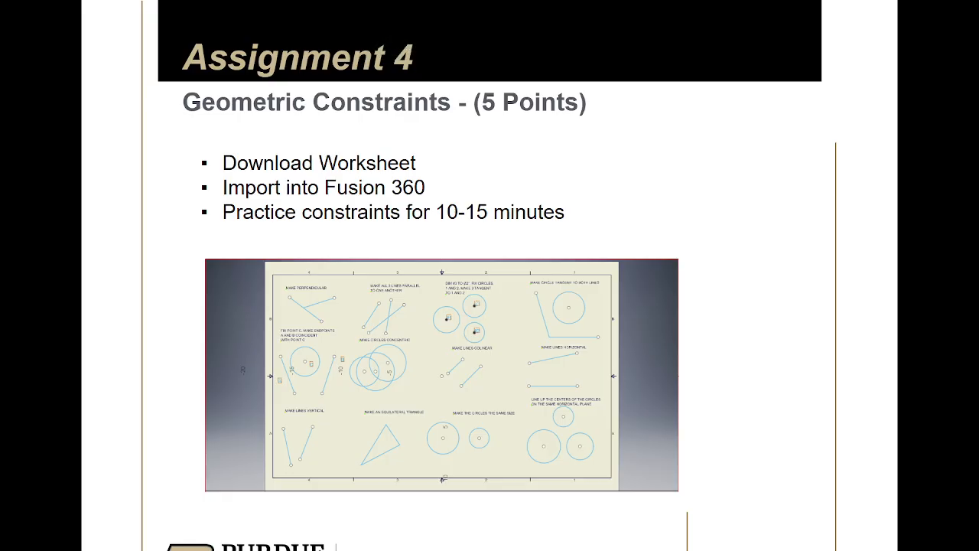
key("Right")
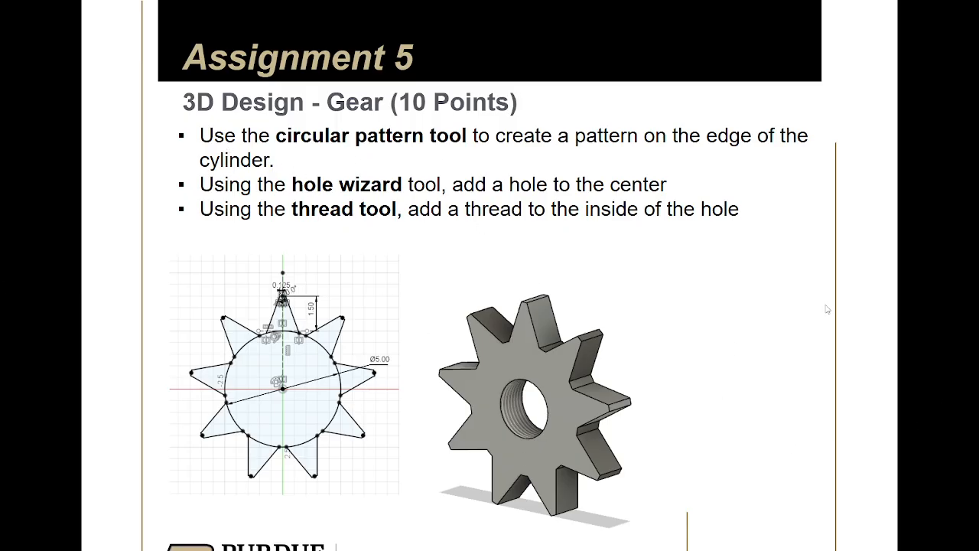
key("alt+Tab")
key("Escape")
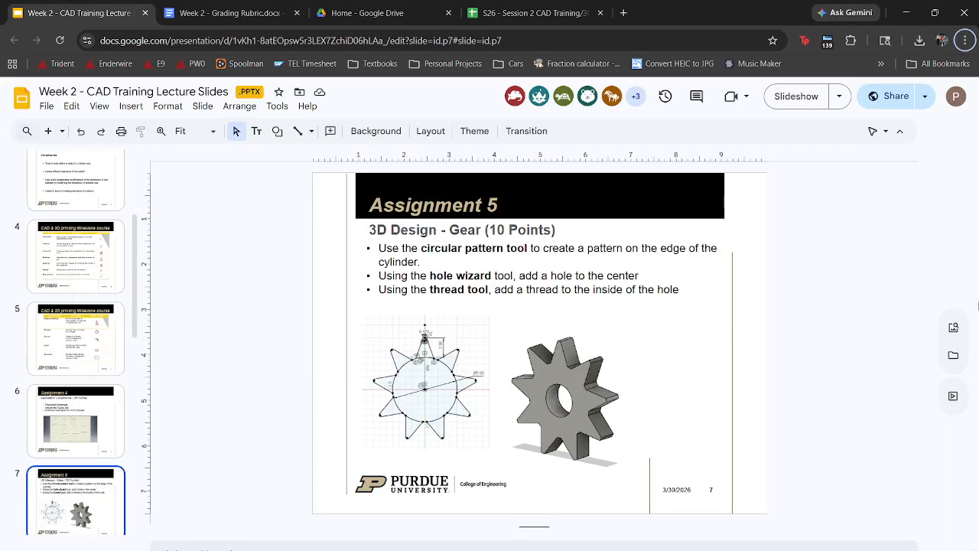
Switch to Fusion, create a new Part Design in millimeters and grams, and start a sketch on the horizontal origin plane.
key("alt+Tab")
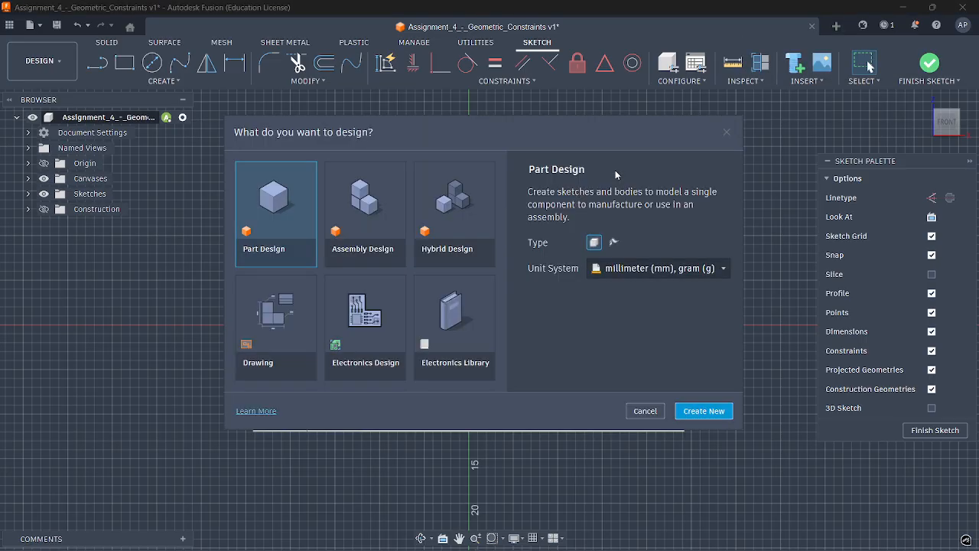
left_click(703, 412)
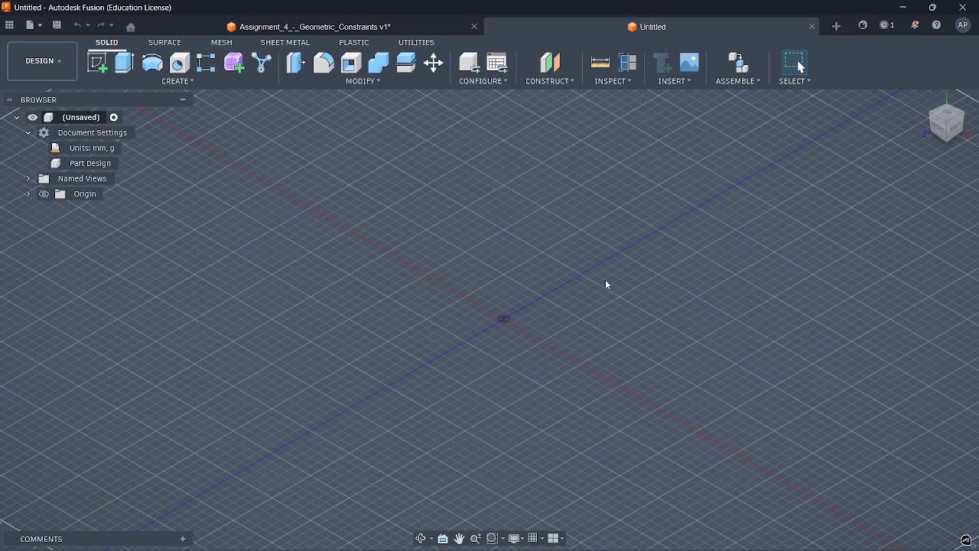
left_click(100, 64)
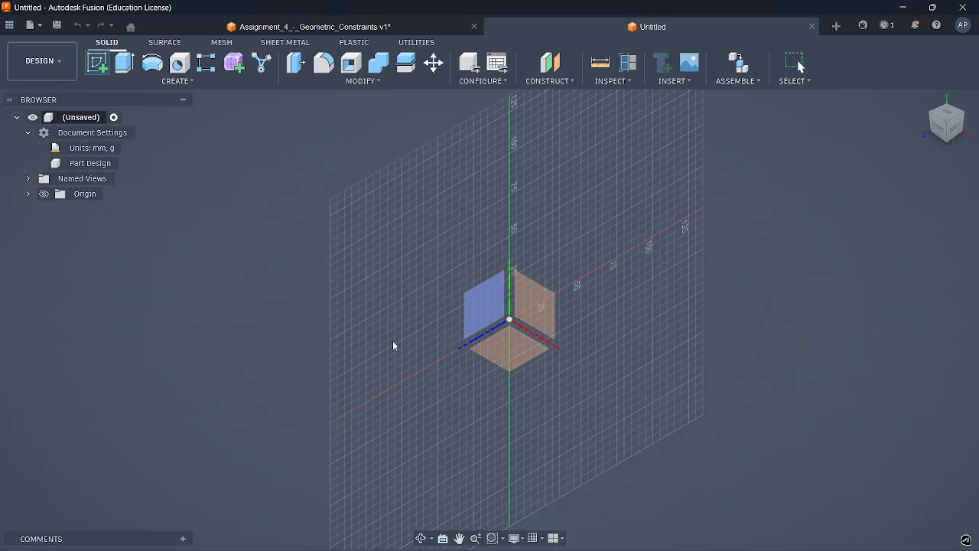
left_click(516, 356)
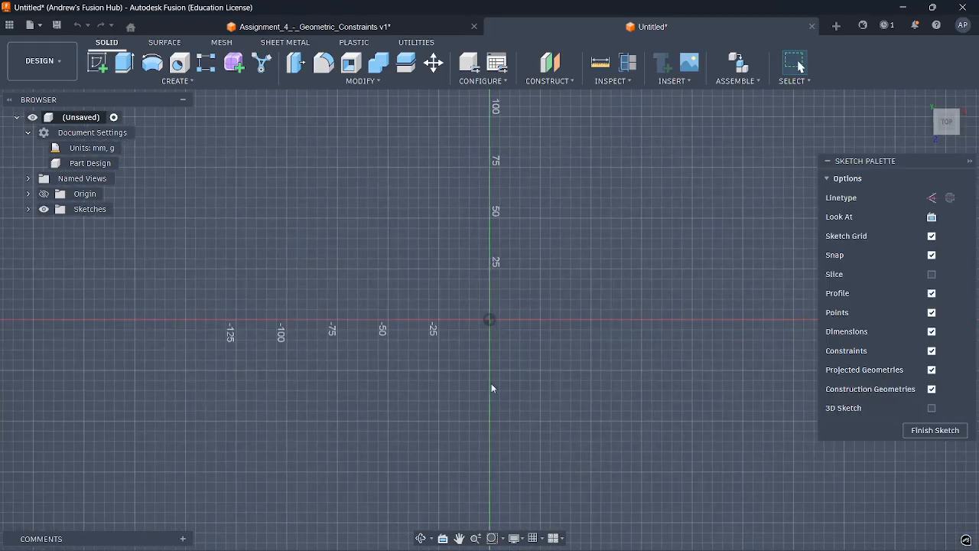
scroll(526, 245, "up", 2)
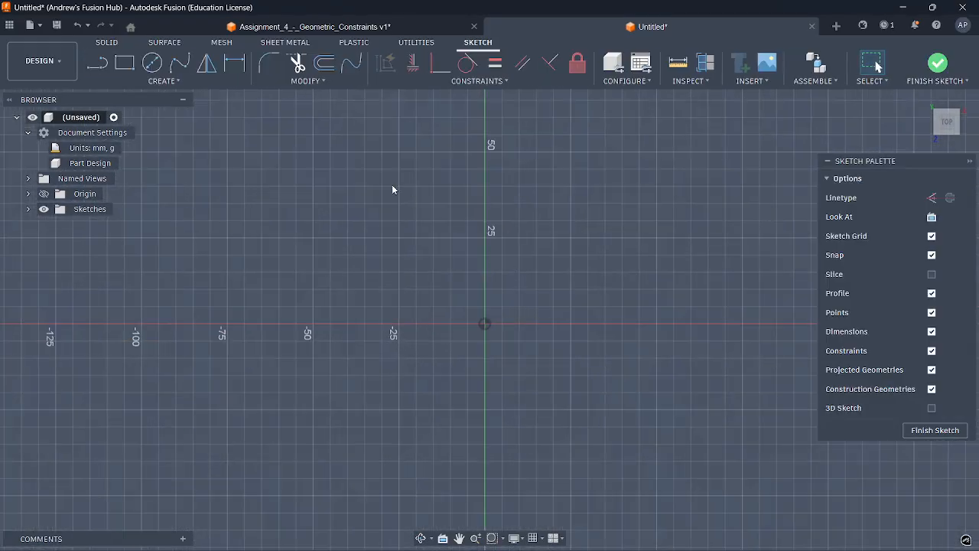
Switch back to the lecture slides and present the Assignment 5 gear slide full screen.
key("alt+Tab")
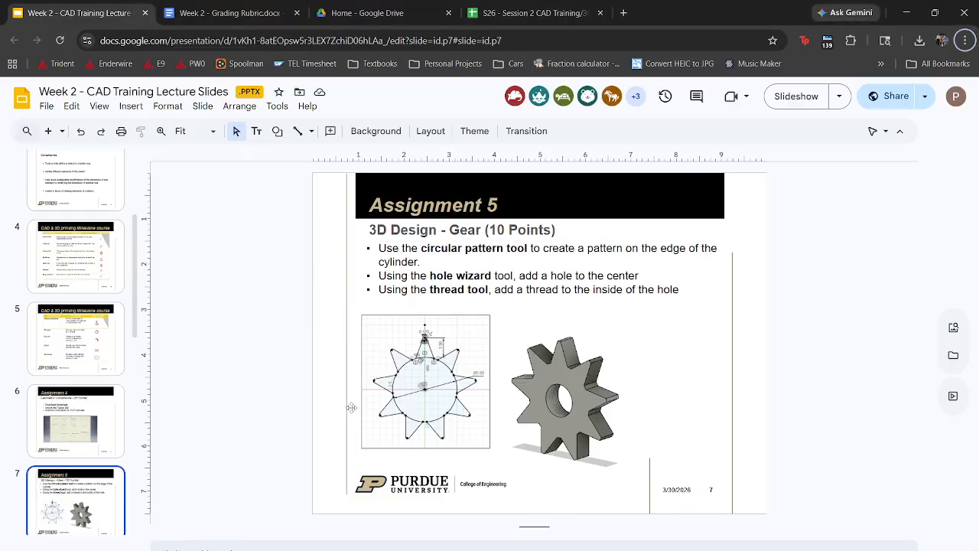
left_click(794, 97)
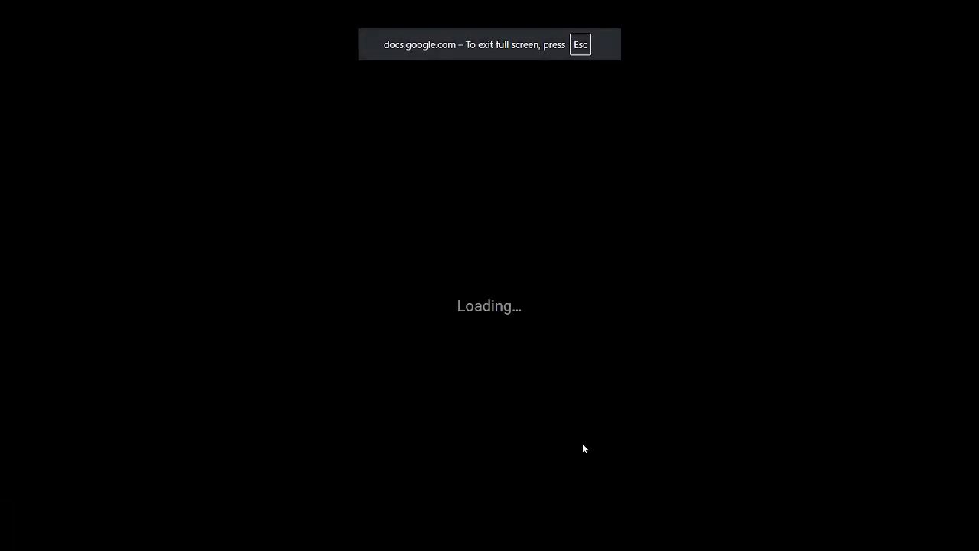
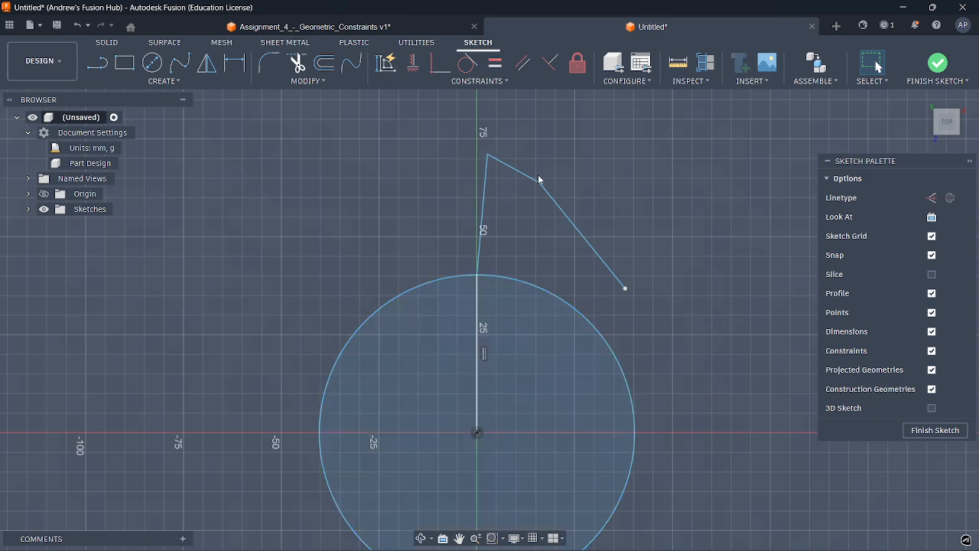
Switch to the Assignment 5 gear slide to compare it with the sketch, and return to Fusion.
scroll(498, 199, "down", 2)
scroll(509, 304, "up", 3)
scroll(571, 148, "down", 3)
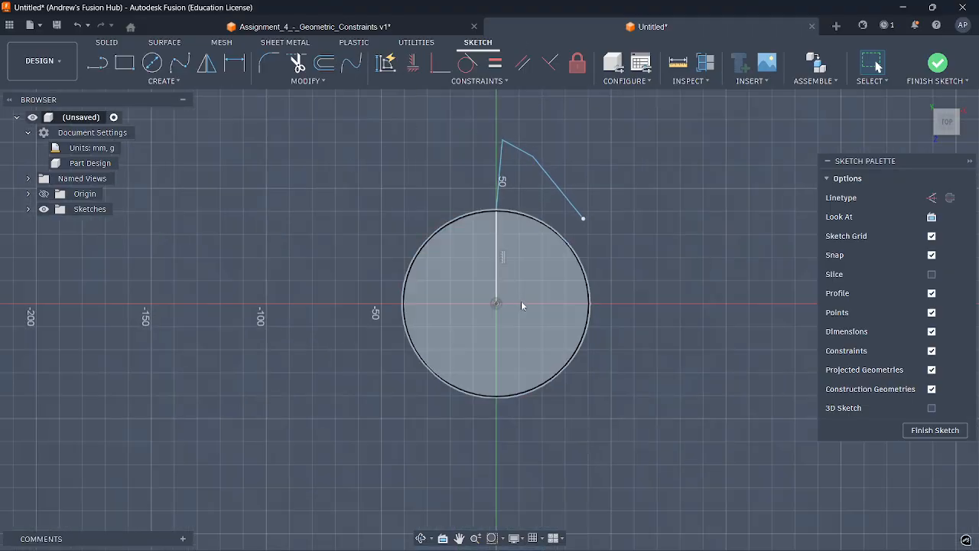
scroll(555, 164, "up", 2)
key("alt+Tab")
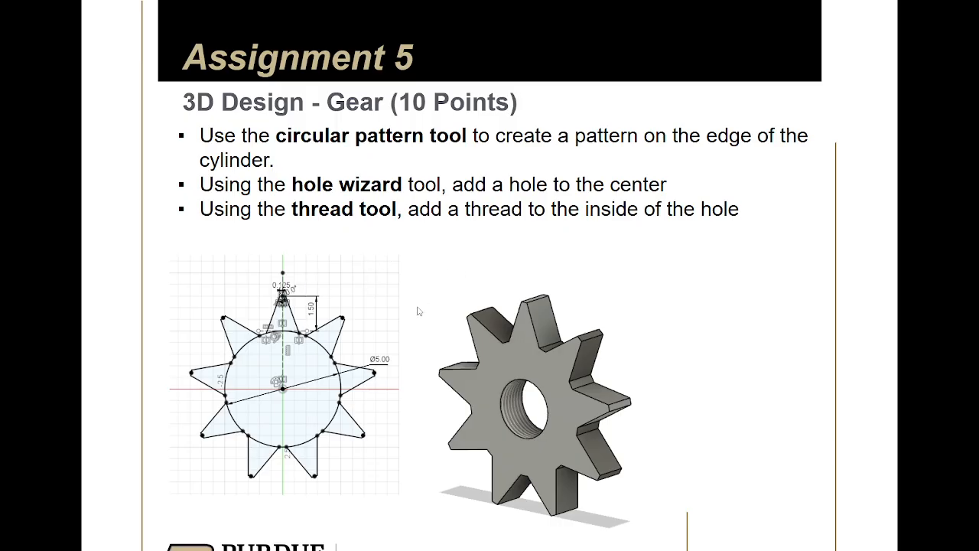
key("alt+Tab")
scroll(459, 303, "down", 2)
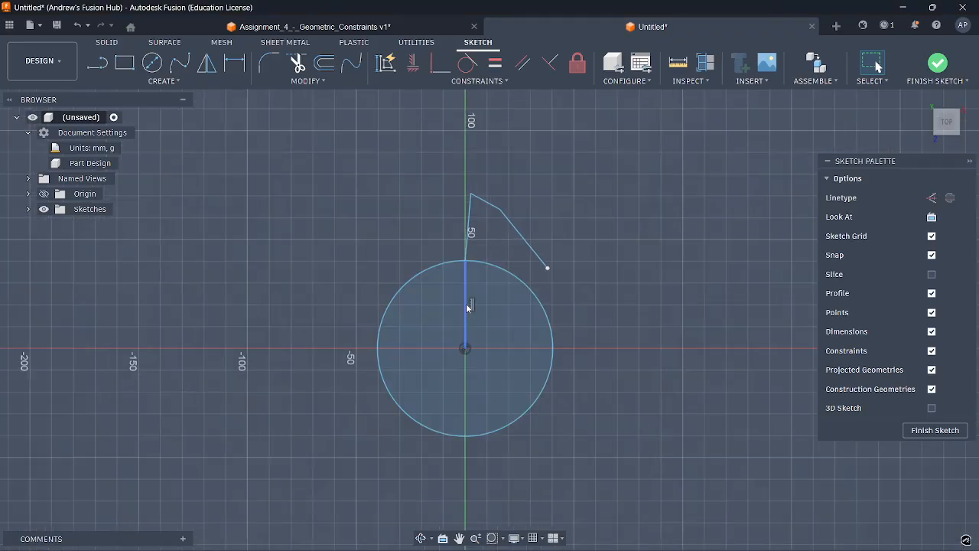
scroll(508, 245, "up", 2)
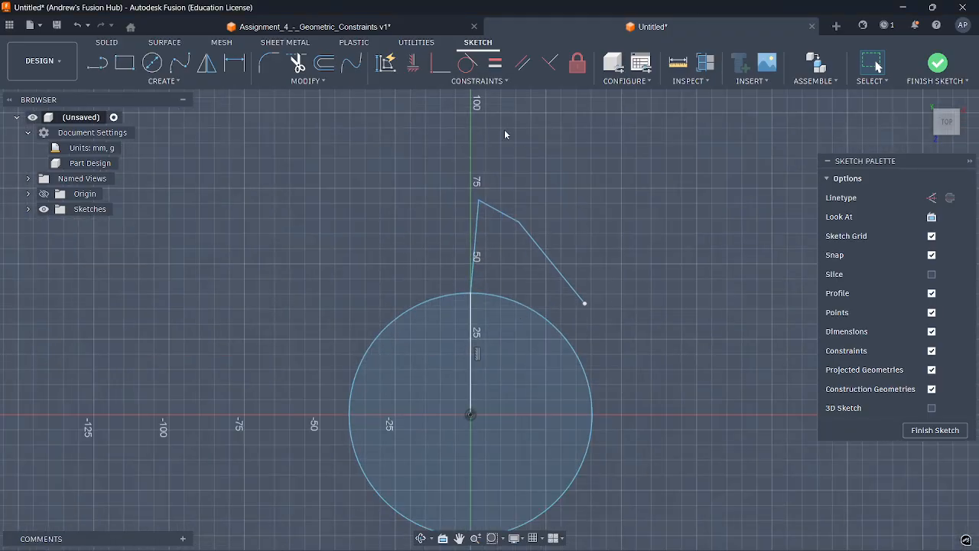
Dimension the circle's diameter at 80 mm and move the dimension text lower, beside the circle's lower half.
scroll(451, 276, "down", 2)
scroll(474, 329, "up", 3)
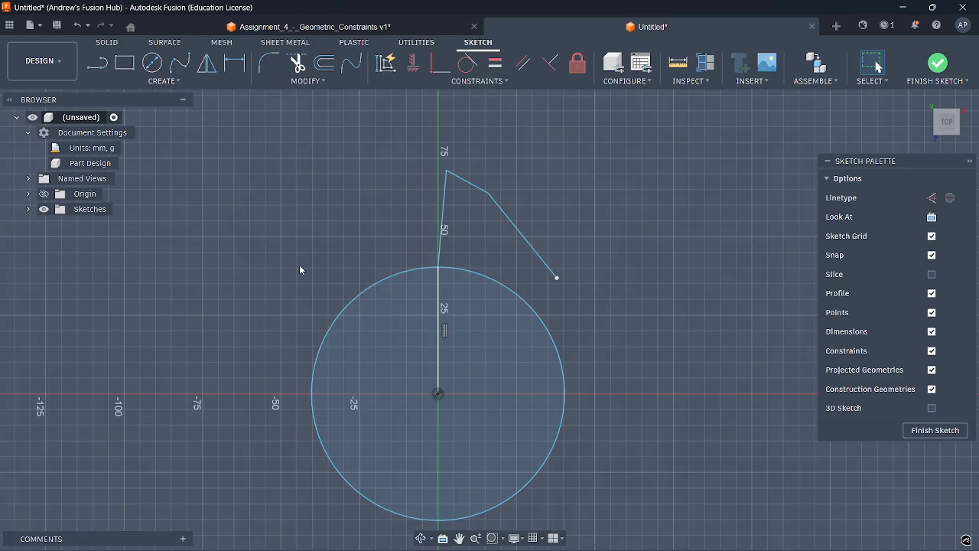
left_click(235, 63)
left_click(551, 340)
left_click(626, 355)
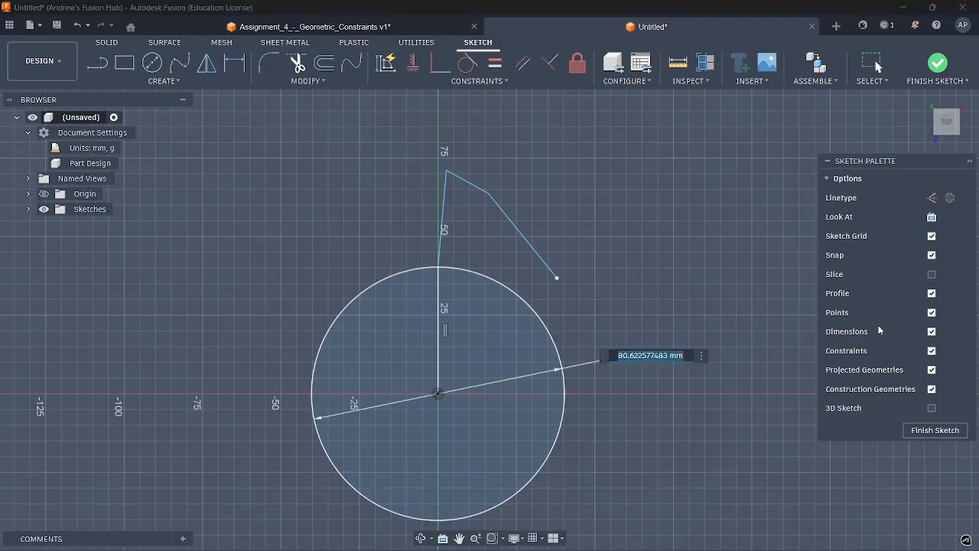
type("80")
key("Return")
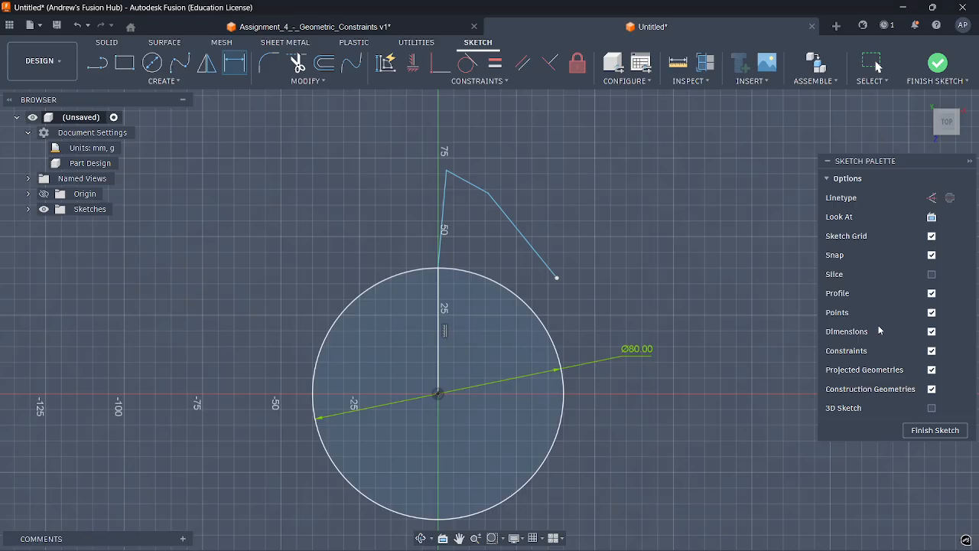
scroll(552, 264, "down", 2)
scroll(453, 218, "up", 2)
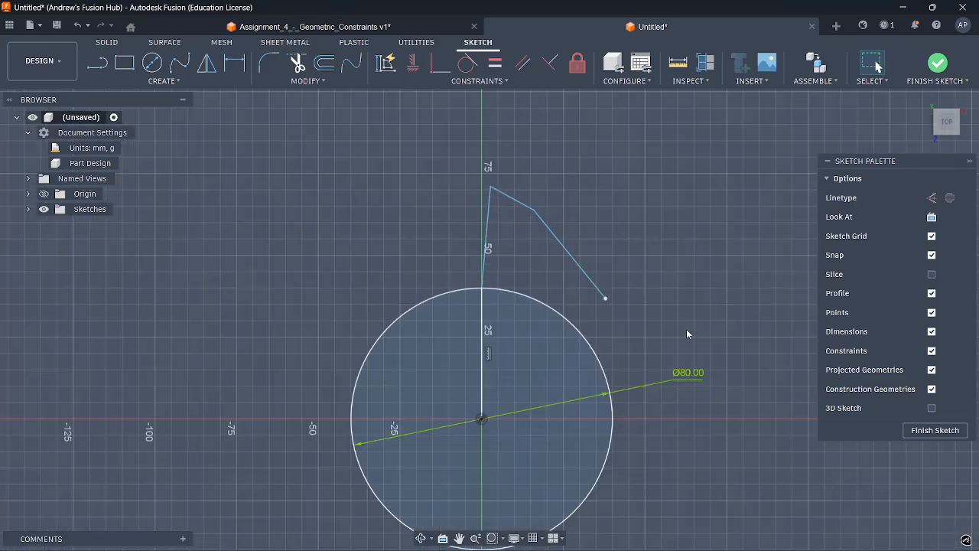
mouse_move(691, 375)
left_mouse_down()
mouse_move(702, 424)
mouse_move(691, 463)
left_mouse_up()
Delete the steep line that connects the top of the circle to the tooth outline's upper point.
scroll(646, 302, "down", 3)
scroll(650, 306, "up", 4)
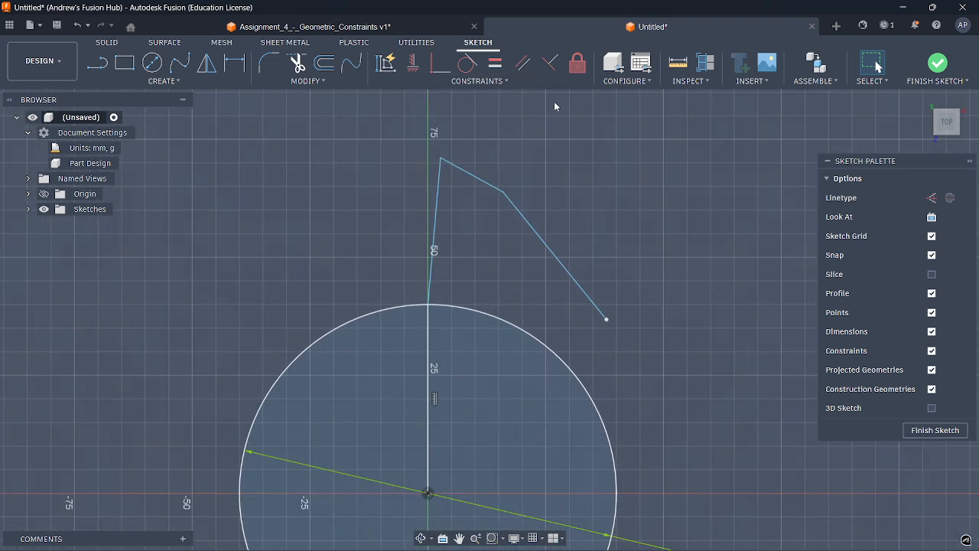
scroll(446, 177, "up", 1)
left_click(438, 187)
left_click(437, 196)
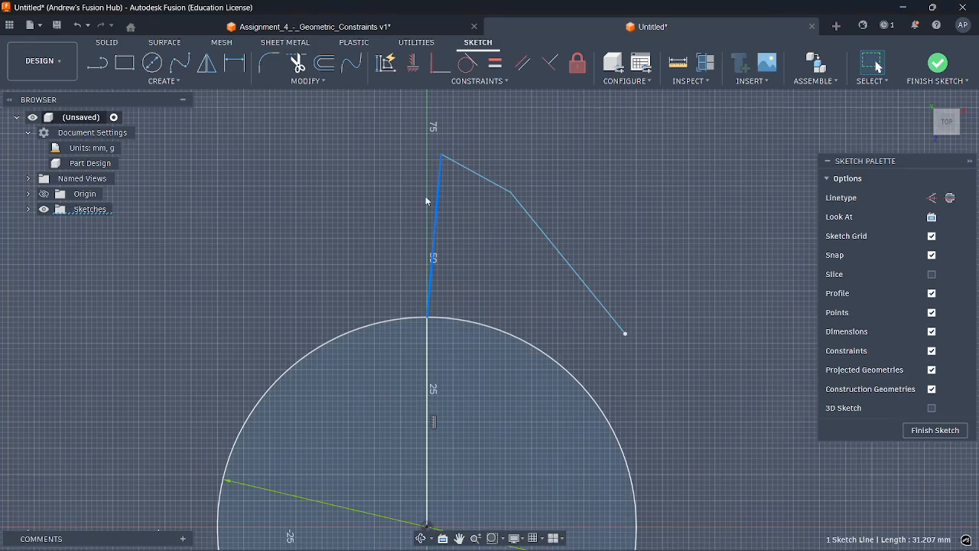
key("Delete")
Align the tooth outline's free upper endpoint vertically with the circle's center using the Horizontal/Vertical constraint.
scroll(471, 290, "down", 3)
scroll(536, 242, "up", 3)
scroll(430, 264, "down", 3)
scroll(452, 319, "up", 3)
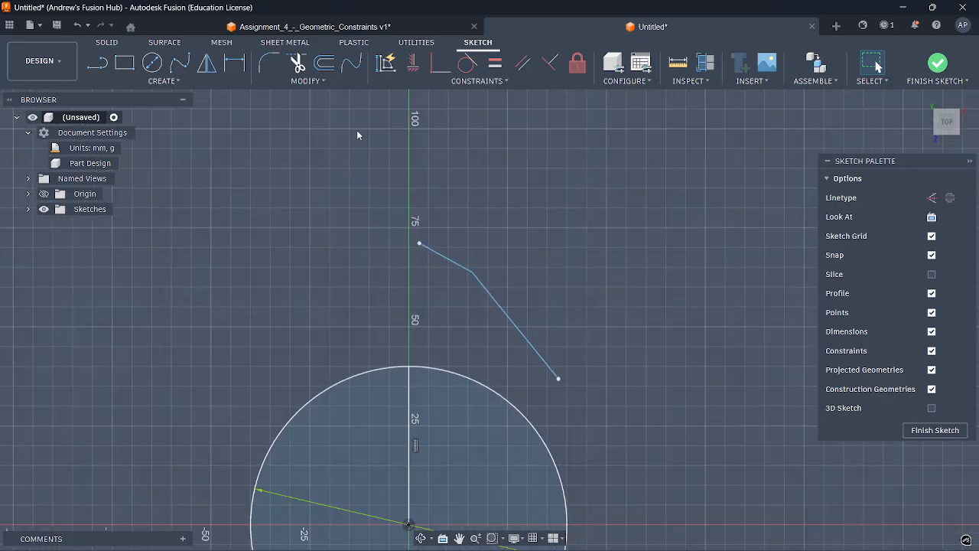
left_click(419, 243)
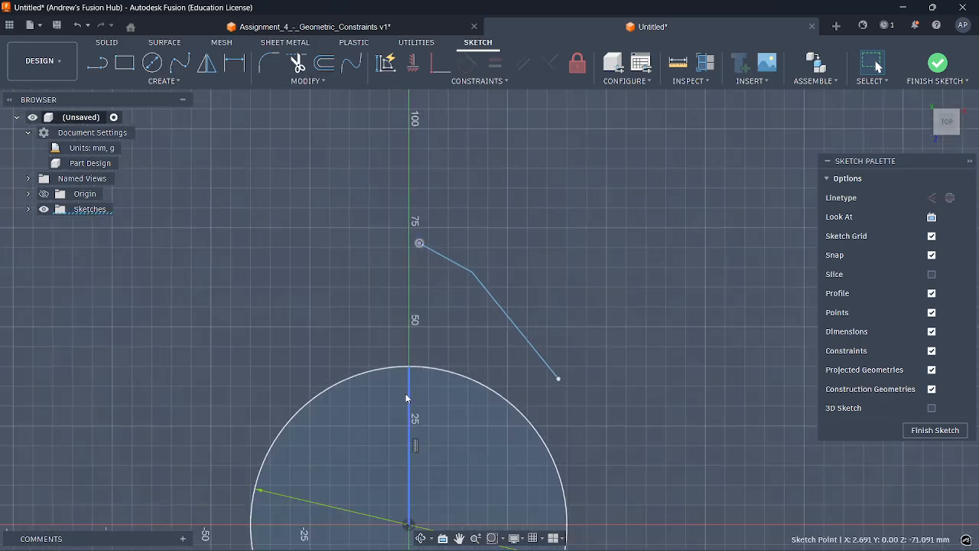
scroll(420, 247, "down", 3)
scroll(408, 338, "up", 3)
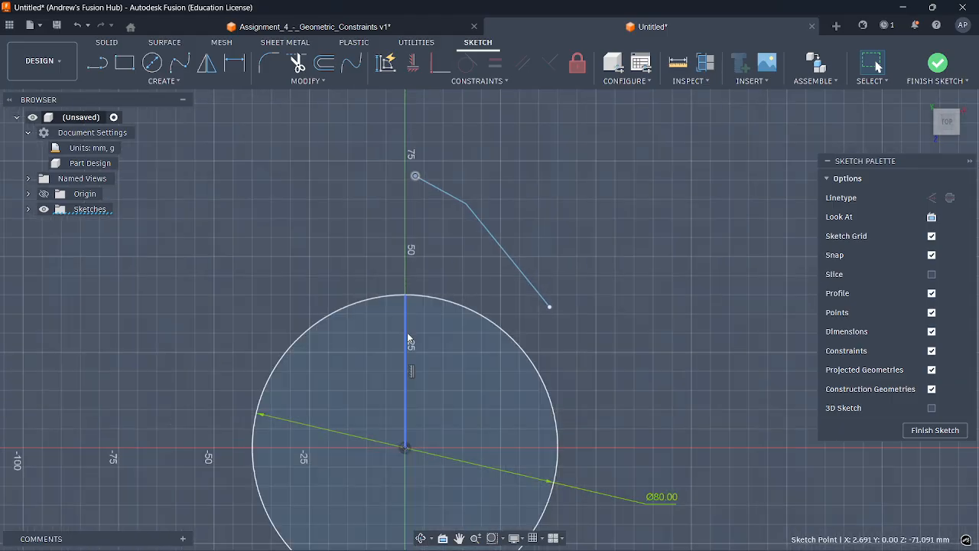
left_click(408, 337)
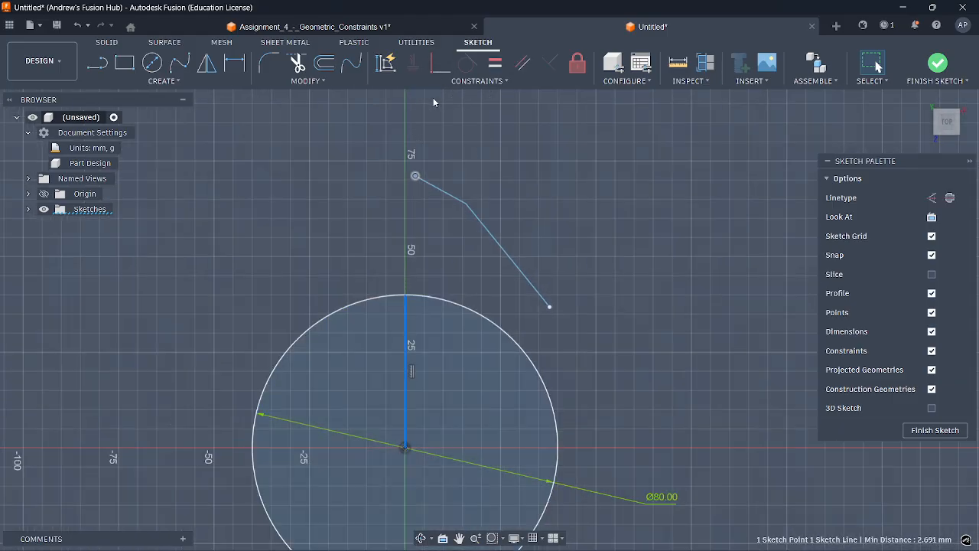
left_click(407, 446)
left_click(416, 176, "shift")
left_click(413, 63)
scroll(650, 372, "down", 2)
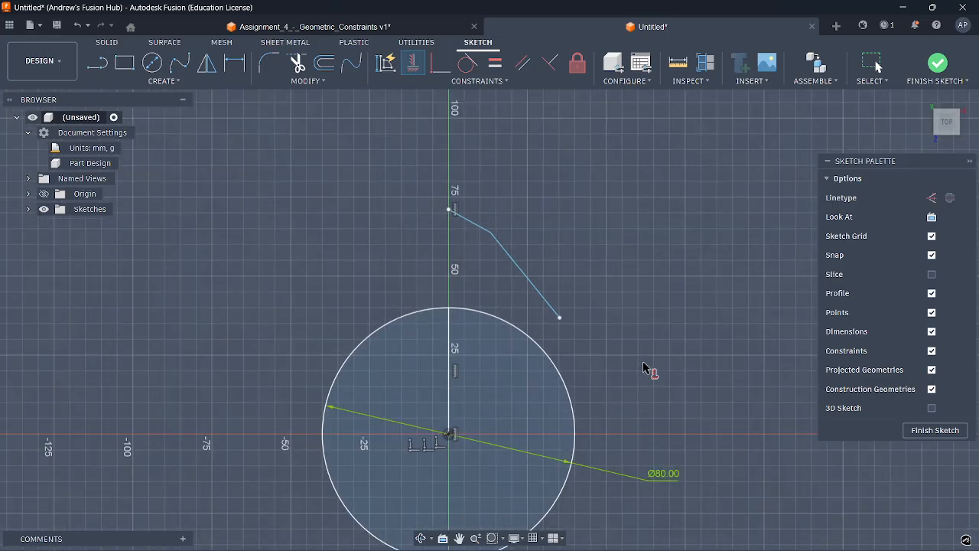
scroll(510, 290, "up", 3)
key("Escape")
Move the corner of the short top line down to steepen it, try the Horizontal/Vertical constraint on that line, and undo the constraint.
left_click_drag(497, 200, 496, 170)
left_click(467, 166)
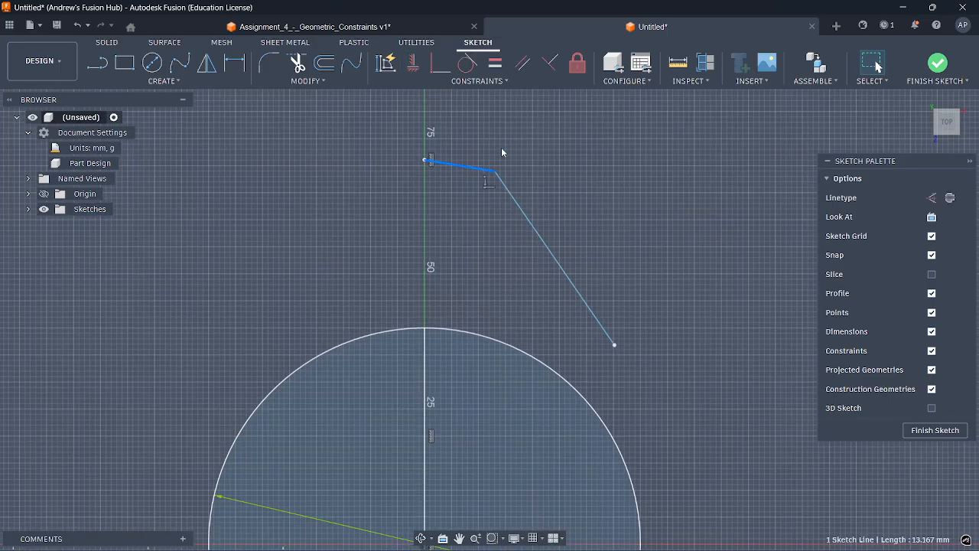
left_click_drag(497, 169, 452, 220)
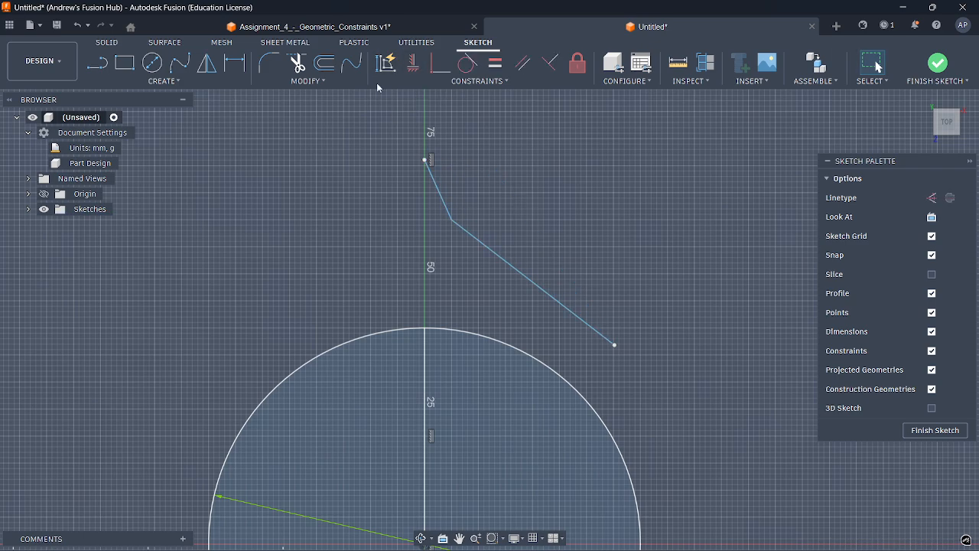
left_click(410, 68)
left_click(438, 192)
key("Escape")
key("ctrl+z")
Move the corner of the short top line up until the line is nearly flat, and constrain the line horizontal.
left_click_drag(452, 220, 490, 176)
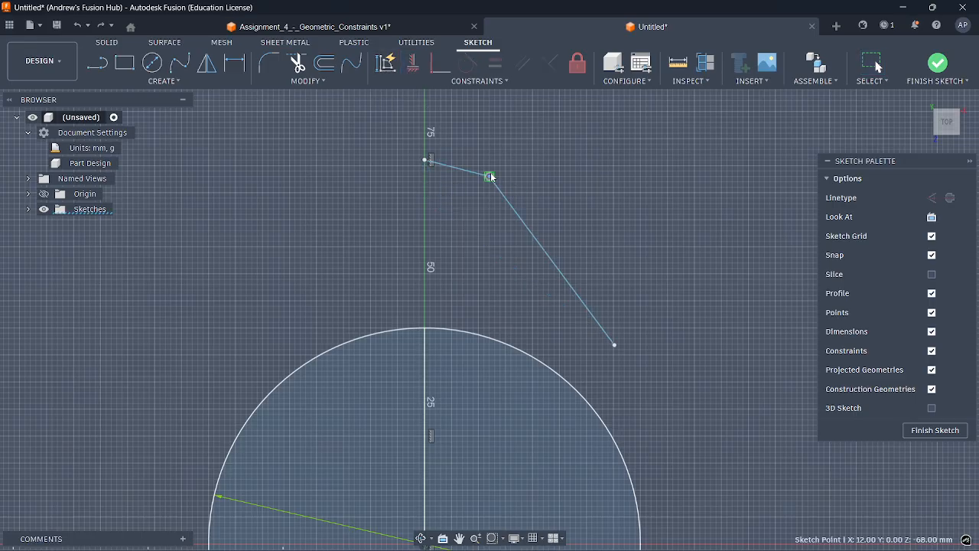
left_click(422, 68)
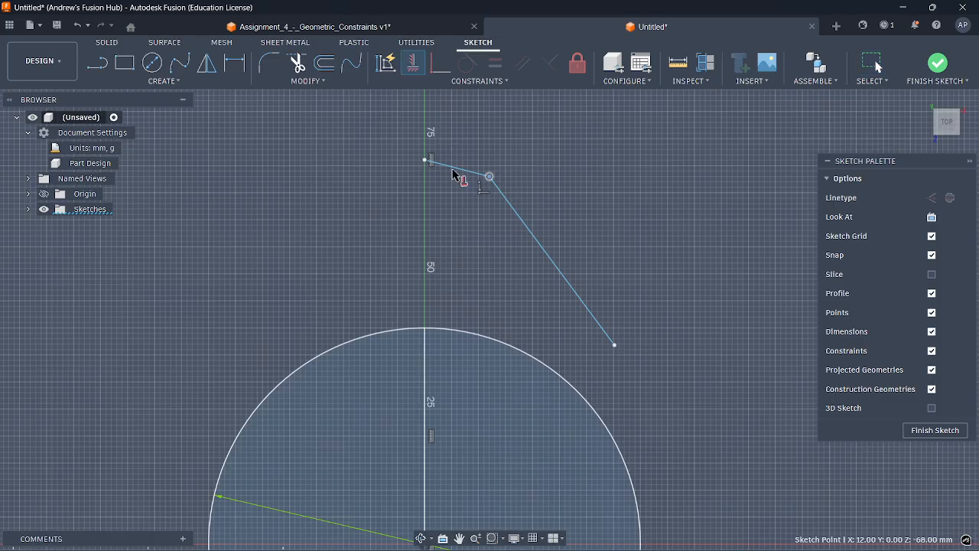
key("Escape")
left_click(417, 68)
left_click(451, 167)
key("Escape")
Make the slanted line's free lower endpoint coincident with the circle, and move its upper corner about 9 mm to the right of the vertical axis.
scroll(460, 264, "down", 2)
scroll(565, 305, "up", 2)
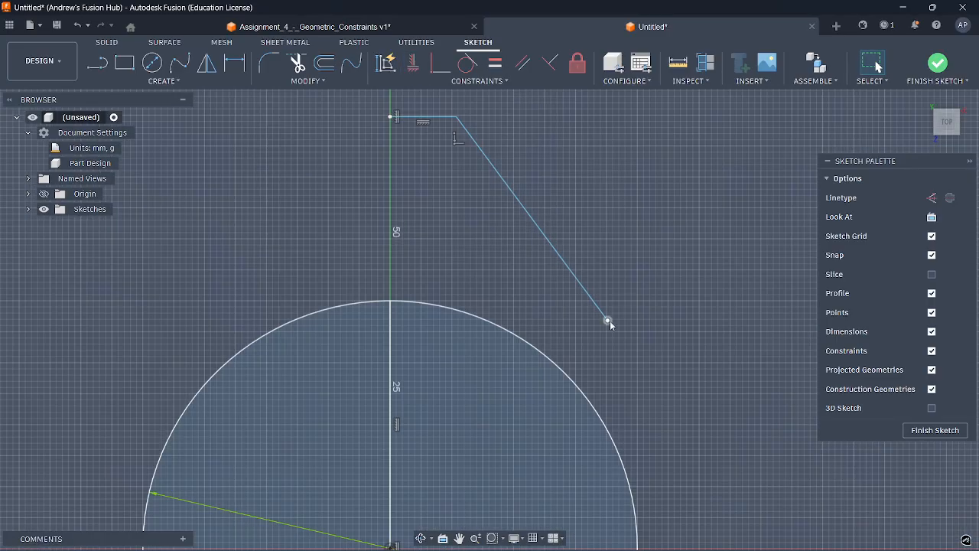
left_click(570, 381)
left_click(568, 381)
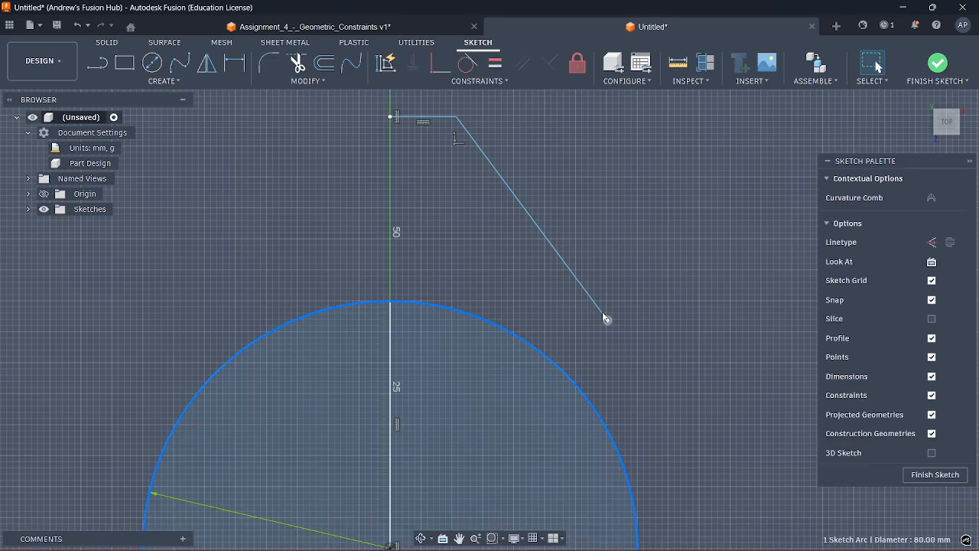
left_click(465, 222)
left_click(441, 62)
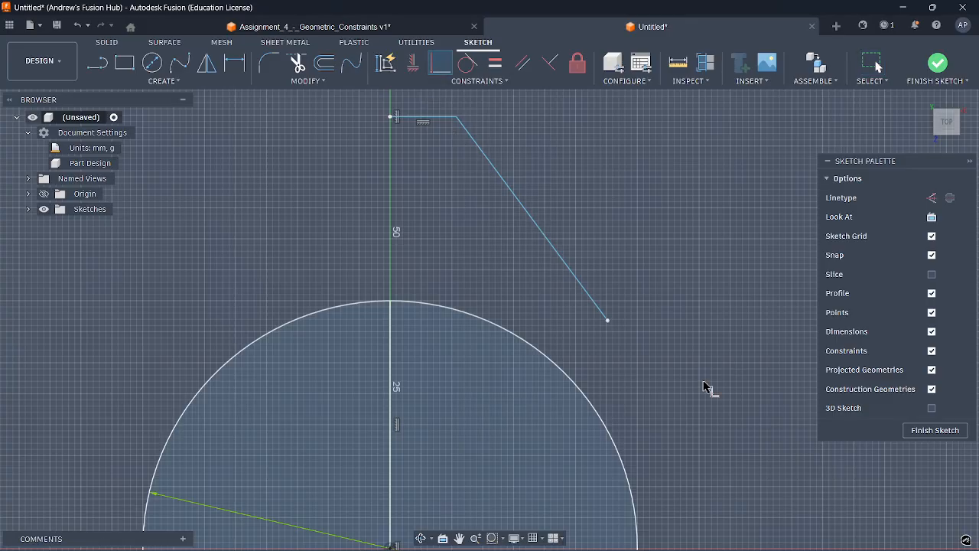
left_click(605, 324)
left_click(575, 381)
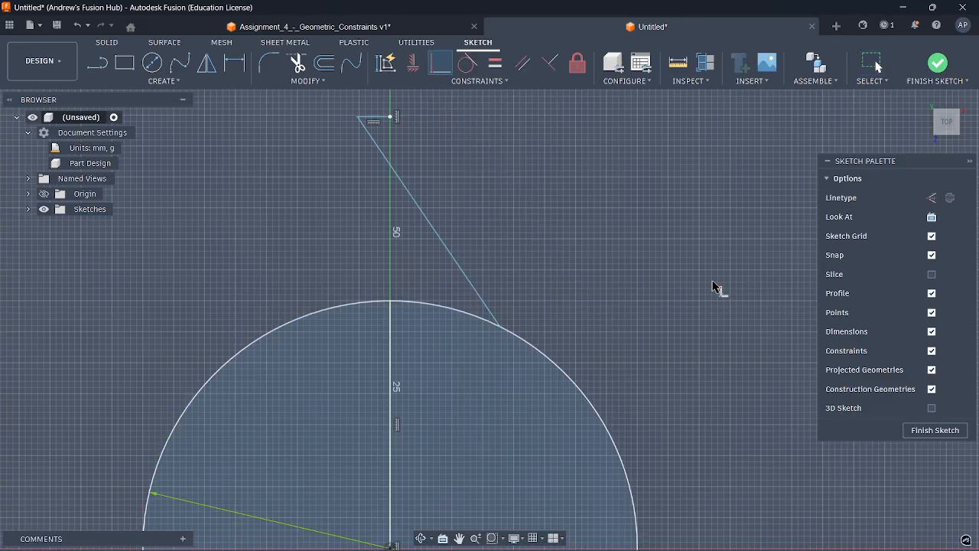
key("Escape")
mouse_move(356, 116)
left_mouse_down()
mouse_move(465, 116)
mouse_move(446, 135)
left_mouse_up()
Delete the vertical line between the circle's center and the top of the circle.
scroll(462, 284, "down", 5)
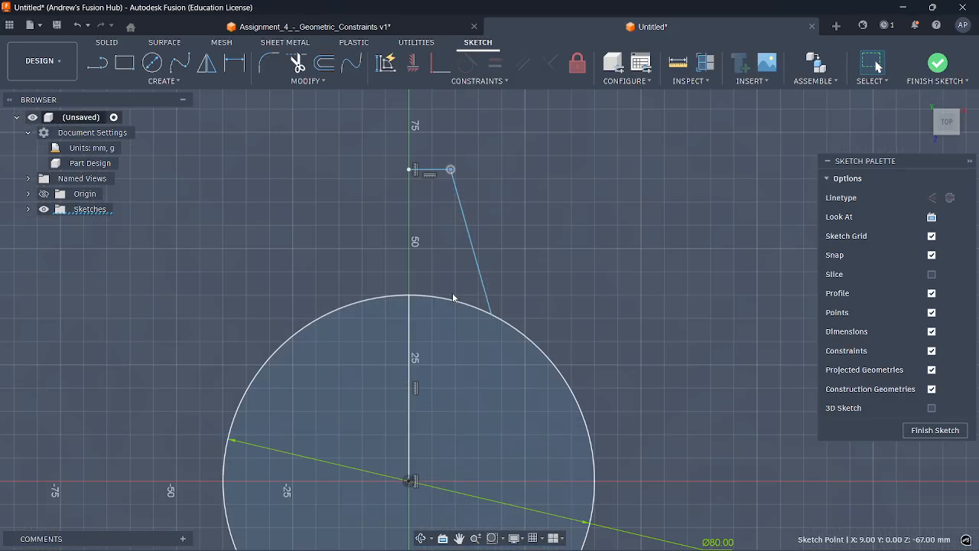
scroll(465, 316, "up", 2)
scroll(356, 257, "down", 3)
scroll(402, 294, "up", 4)
scroll(402, 295, "down", 2)
scroll(400, 321, "up", 1)
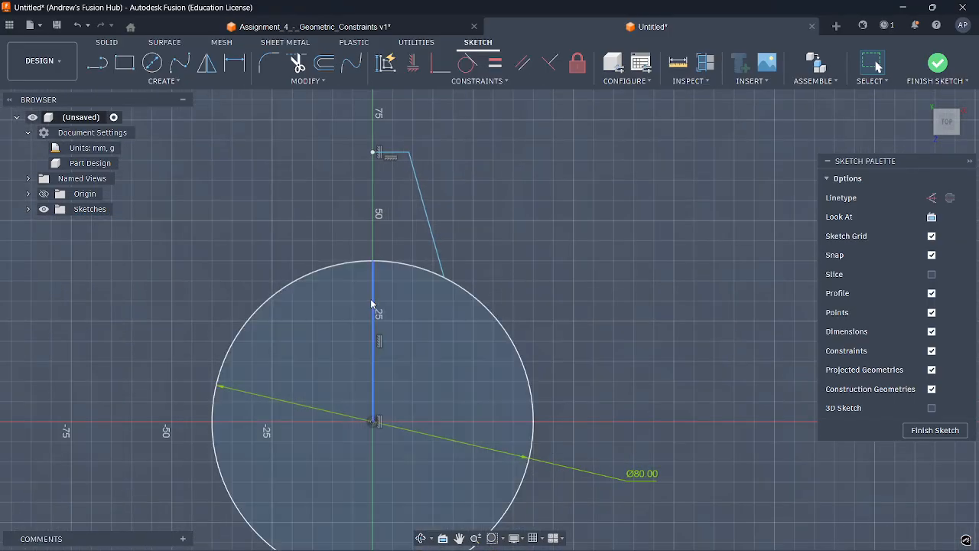
left_click(371, 299)
left_click(538, 340)
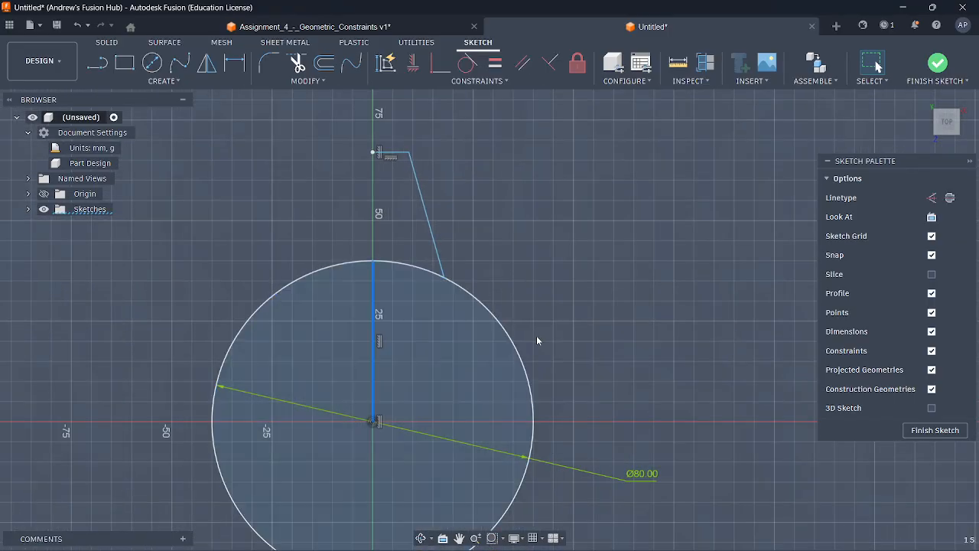
Dimension the vertical distance from the circle's center to the short top line at 70 mm.
scroll(651, 291, "down", 2)
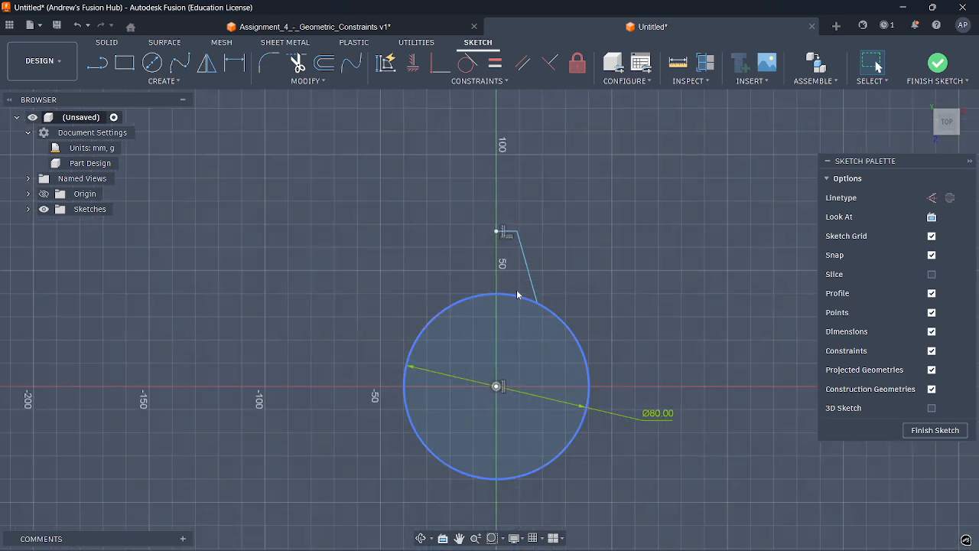
scroll(558, 272, "up", 3)
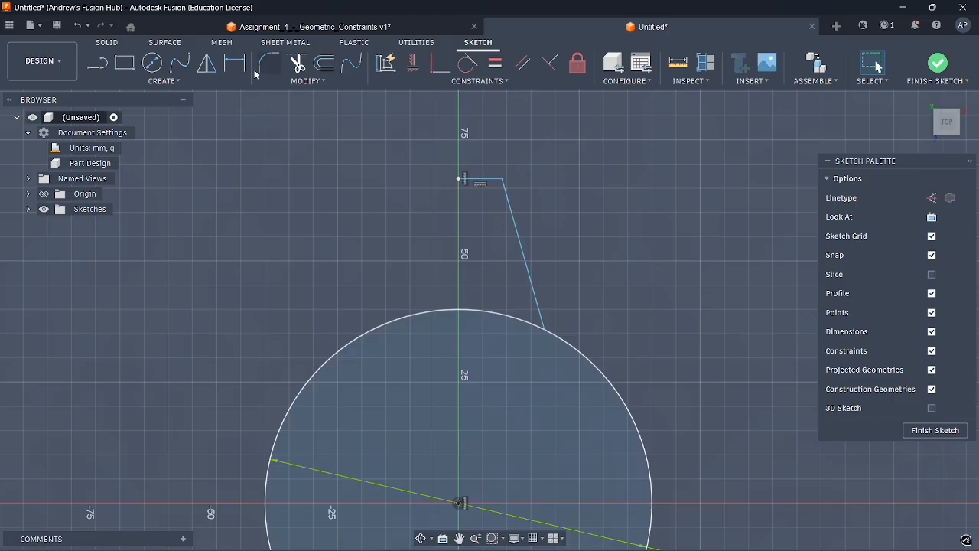
scroll(525, 322, "down", 3)
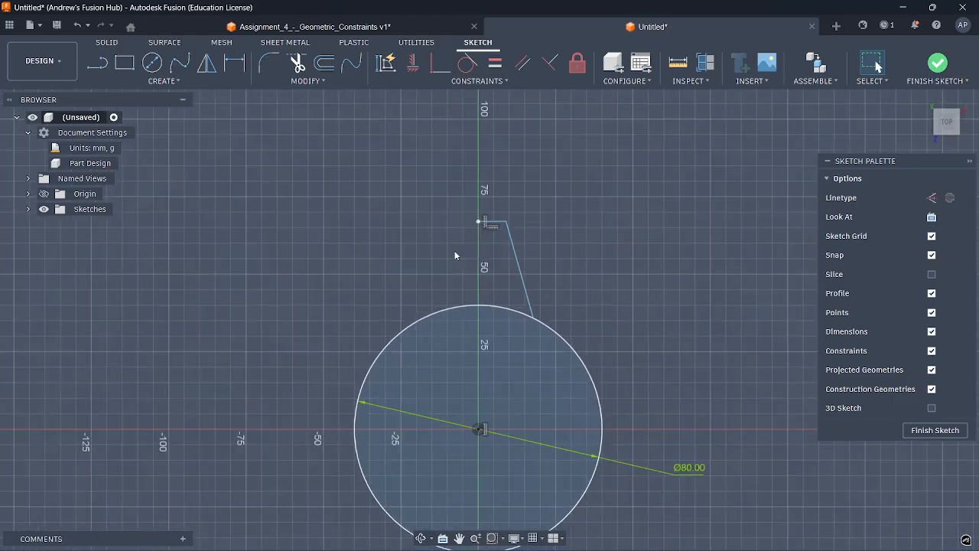
left_click(234, 63)
scroll(442, 215, "up", 2)
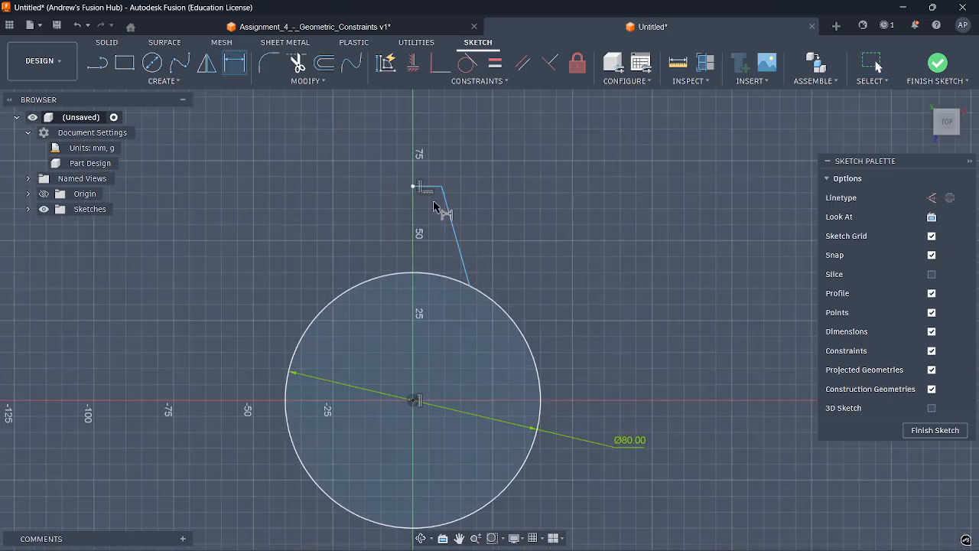
scroll(438, 188, "up", 1)
left_click(435, 185)
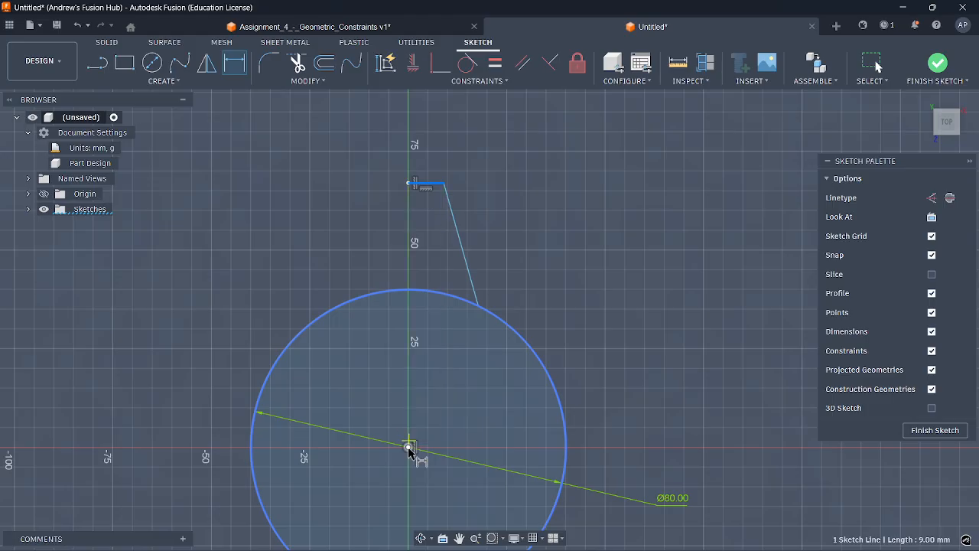
left_click(409, 449)
left_click(683, 319)
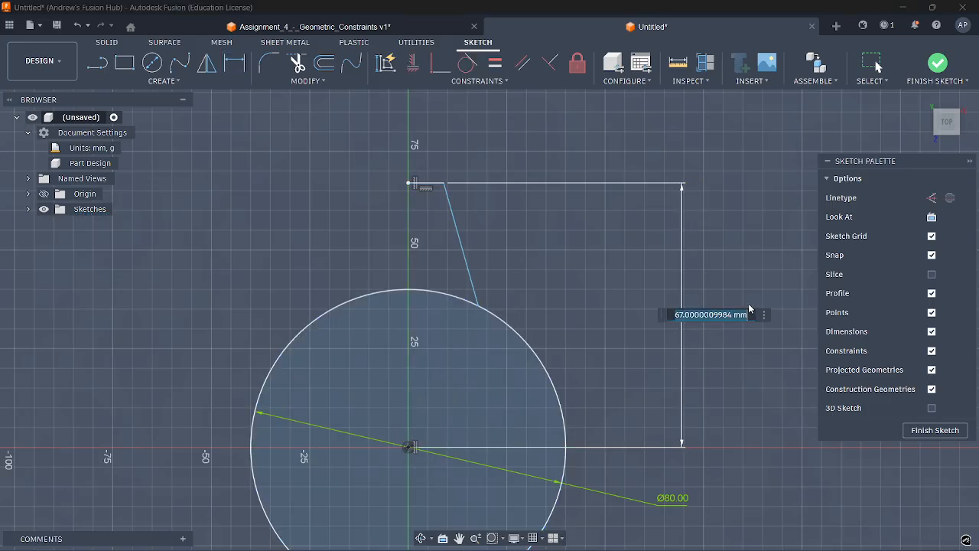
type("70")
key("Return")
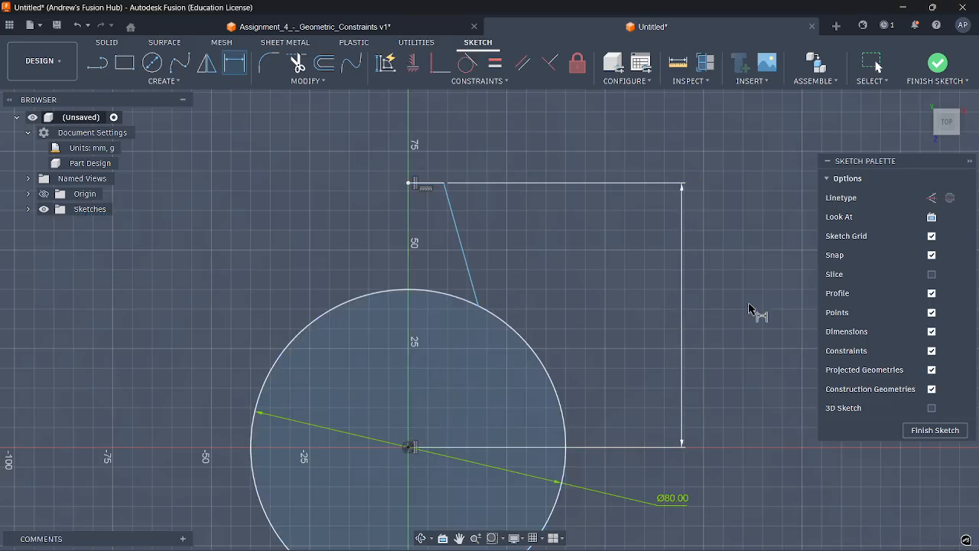
Dimension the angle between the slanted line and the short top line at 105 degrees.
scroll(454, 174, "up", 2)
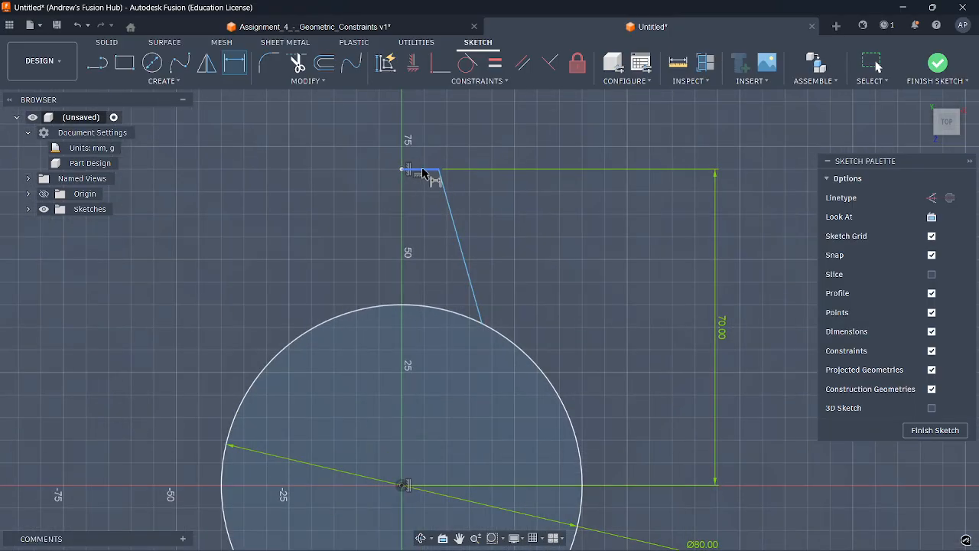
left_click(450, 202)
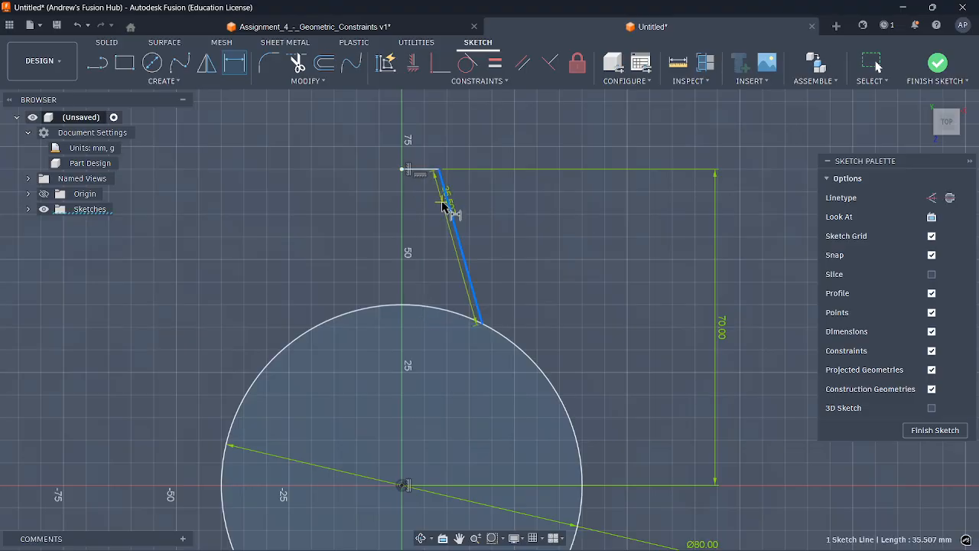
left_click(421, 168)
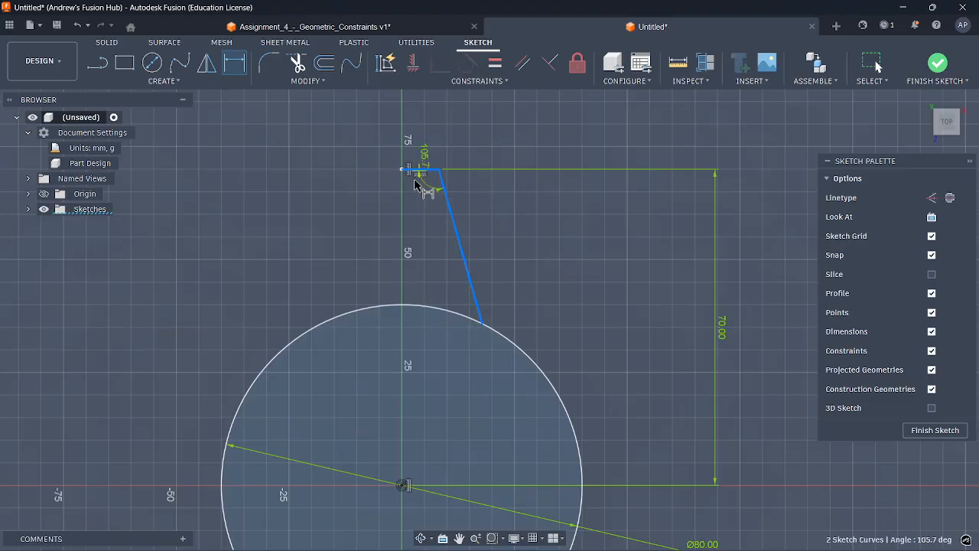
left_click(382, 240)
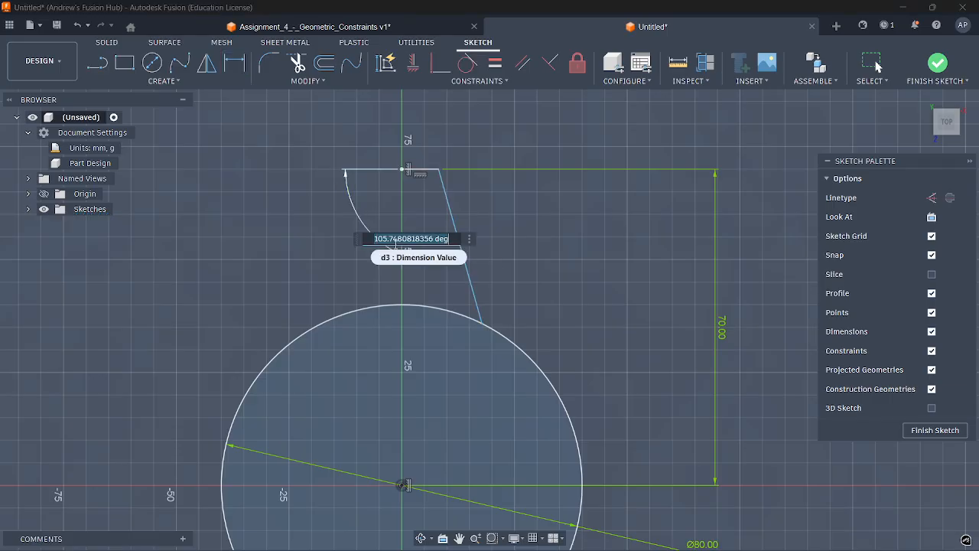
type("105")
key("Return")
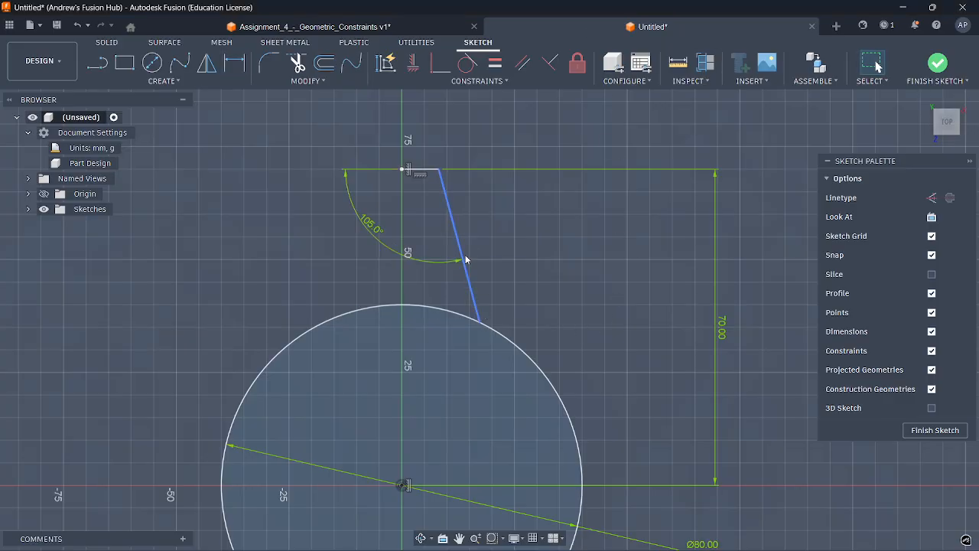
Move the slanted line sideways until its upper corner is about 16 mm to the right of the vertical axis.
scroll(617, 314, "down", 4)
scroll(496, 259, "up", 3)
scroll(398, 231, "down", 2)
scroll(567, 306, "up", 2)
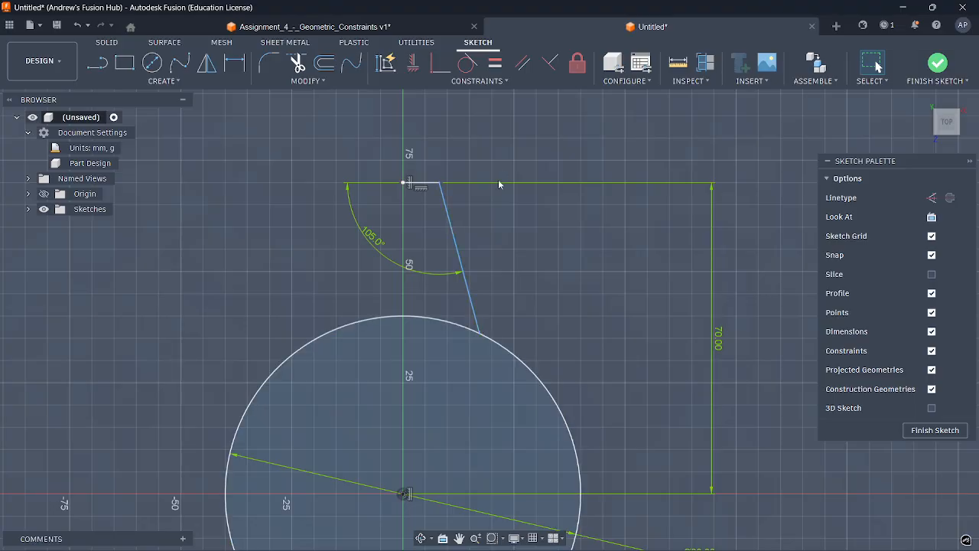
mouse_move(456, 234)
left_mouse_down()
mouse_move(537, 234)
mouse_move(436, 236)
mouse_move(551, 243)
mouse_move(176, 234)
mouse_move(509, 248)
mouse_move(329, 252)
mouse_move(558, 243)
mouse_move(577, 269)
mouse_move(343, 282)
mouse_move(501, 282)
mouse_move(366, 273)
mouse_move(521, 289)
mouse_move(240, 263)
mouse_move(361, 275)
mouse_move(601, 273)
mouse_move(528, 289)
mouse_move(408, 248)
left_mouse_up()
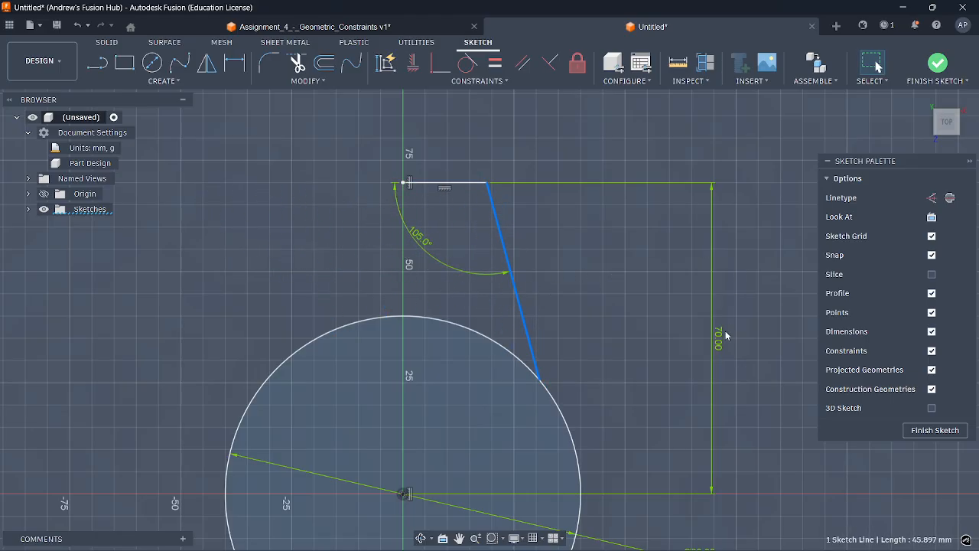
mouse_move(503, 251)
left_mouse_down()
mouse_move(361, 260)
mouse_move(626, 274)
mouse_move(425, 242)
mouse_move(471, 245)
left_mouse_up()
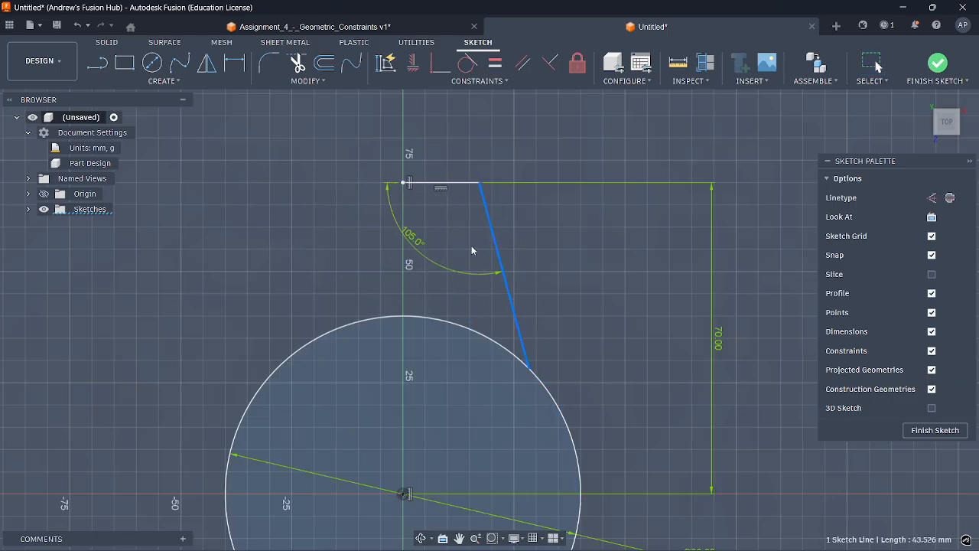
left_click(235, 70)
key("Escape")
key("Escape")
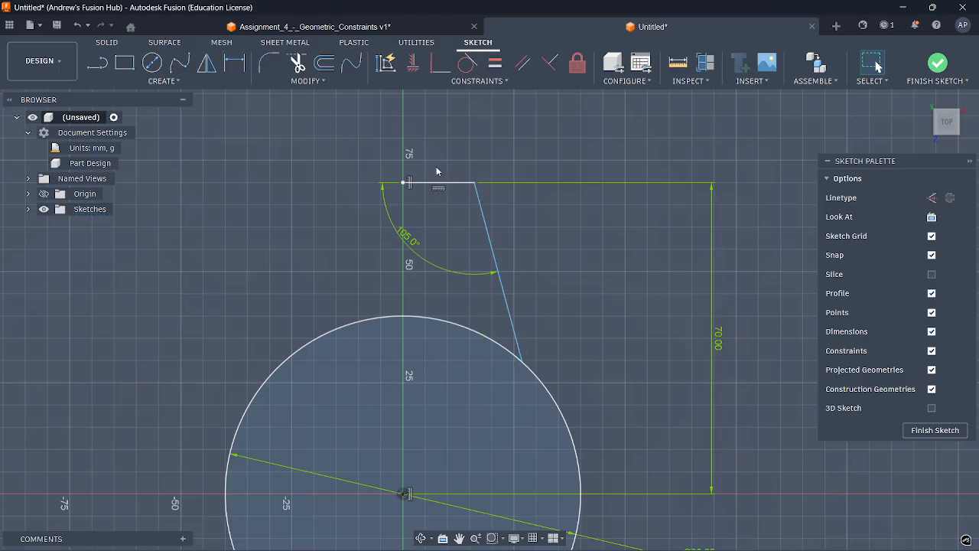
Dimension the length of the short top line at 15 mm.
left_click(234, 64)
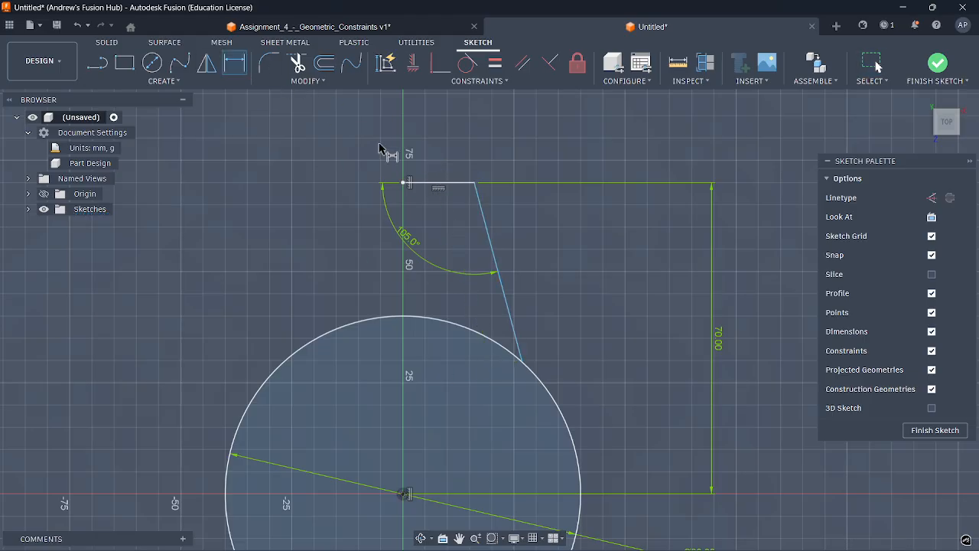
left_click(448, 183)
left_click(436, 137)
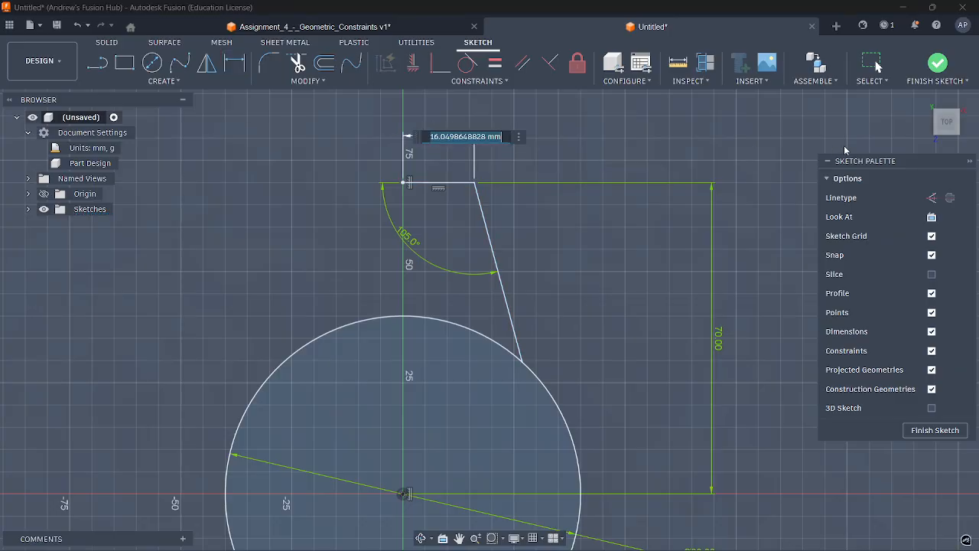
type("15")
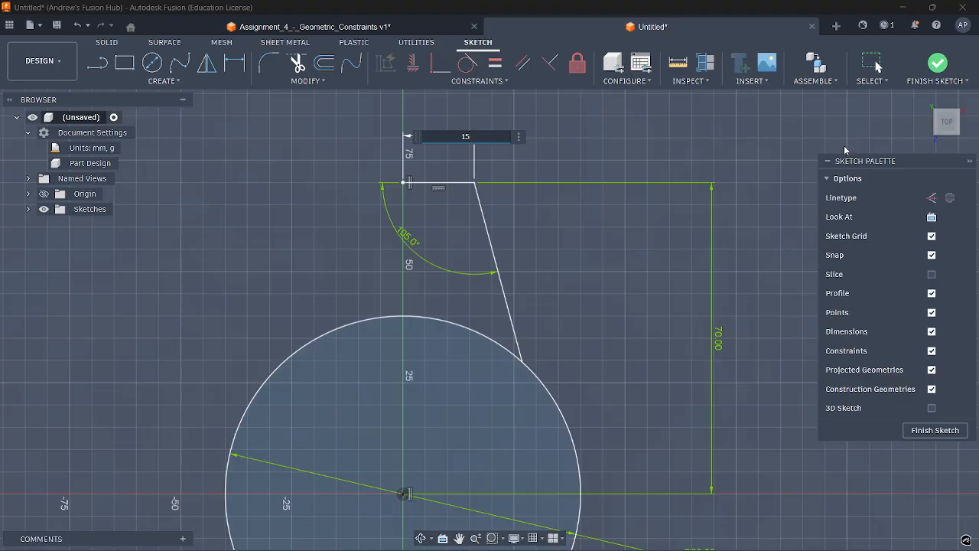
key("Return")
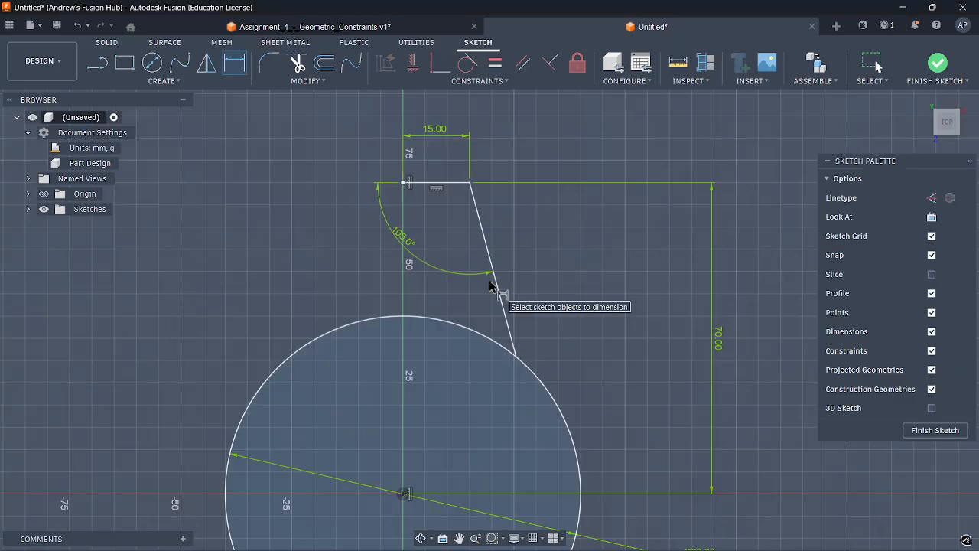
scroll(536, 222, "down", 4)
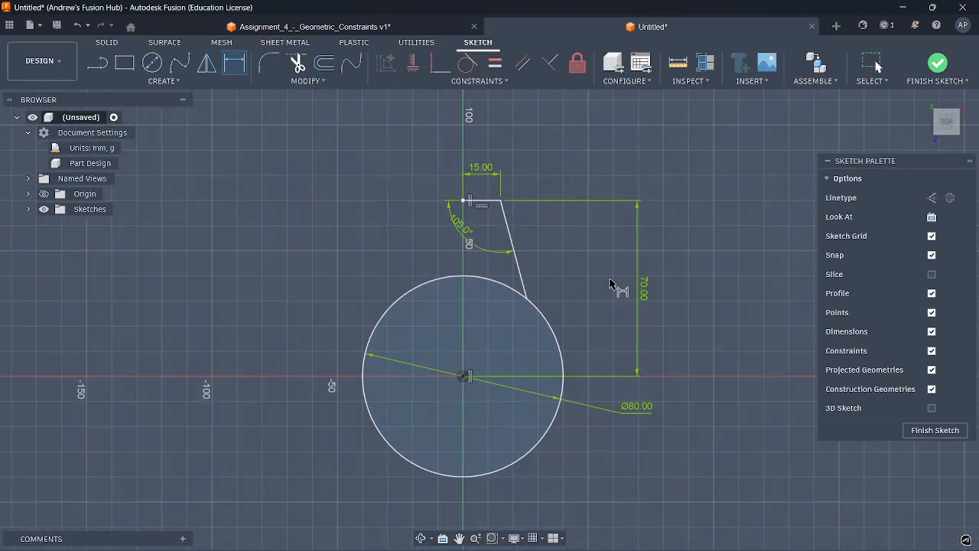
scroll(536, 322, "up", 2)
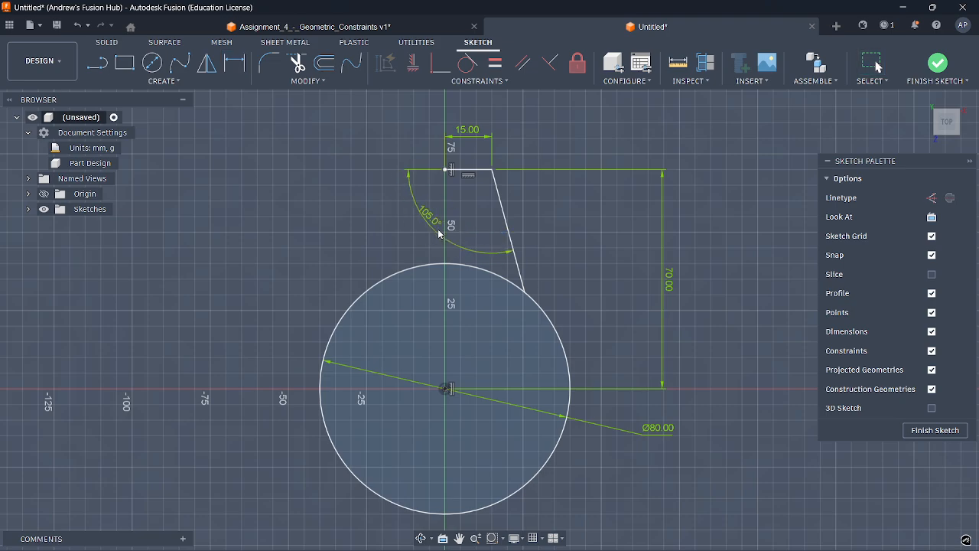
key("Escape")
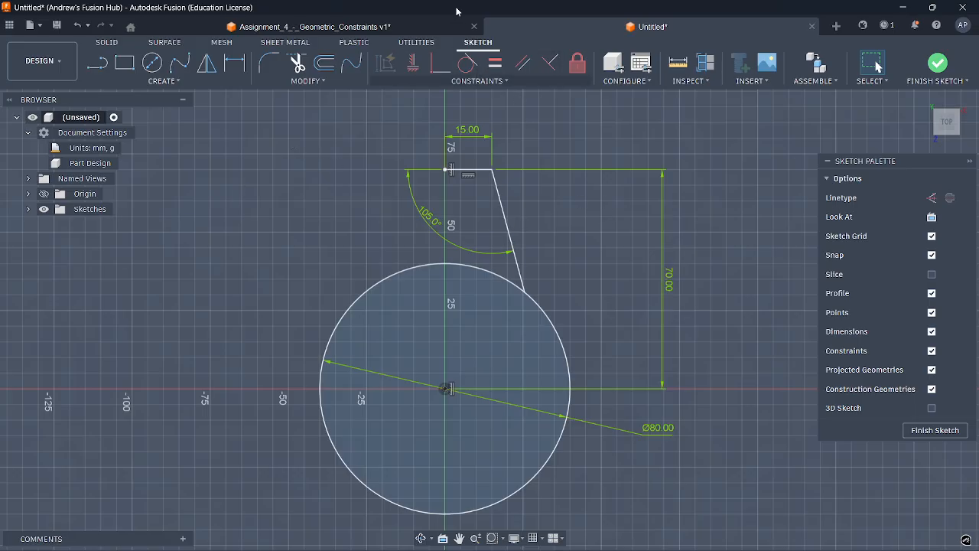
left_click(401, 164)
left_click(467, 78)
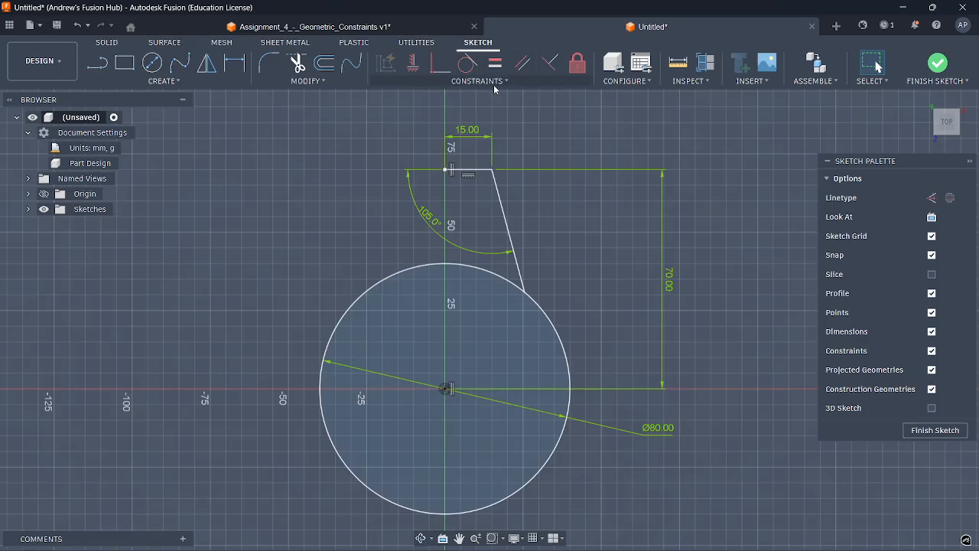
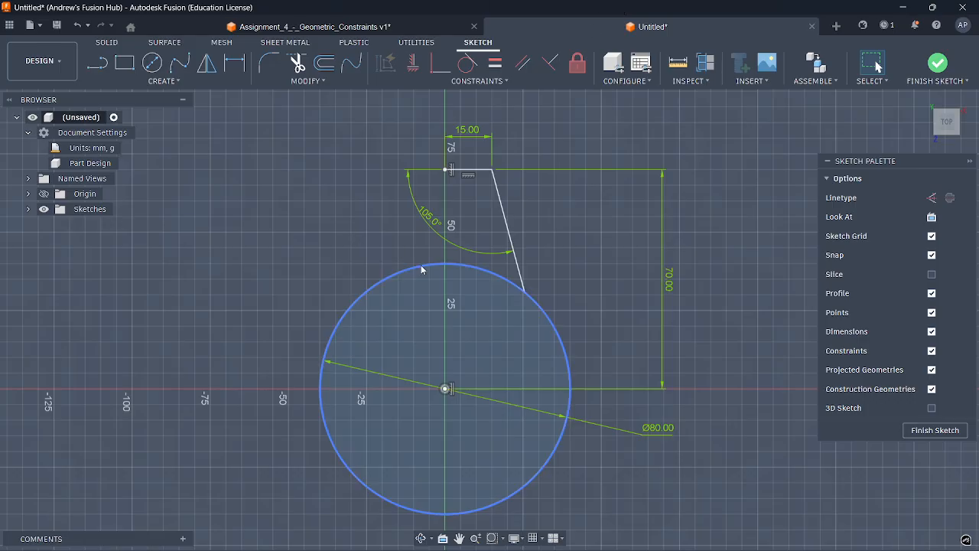
Check the gear reference in the Assignment 5 lecture slide, and switch back to the Fusion sketch.
scroll(691, 357, "down", 3)
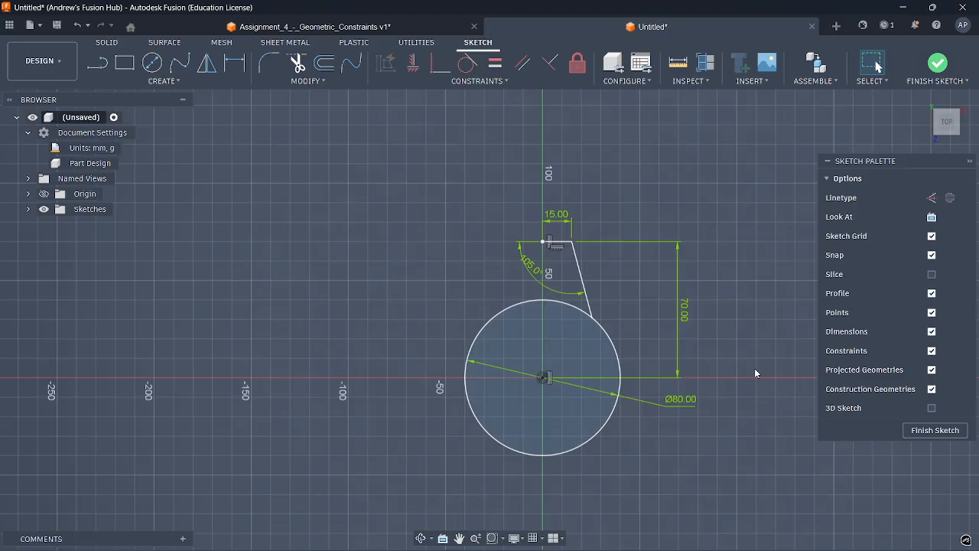
scroll(470, 299, "down", 2)
scroll(570, 301, "up", 5)
scroll(549, 298, "down", 3)
scroll(631, 299, "up", 3)
scroll(587, 303, "down", 3)
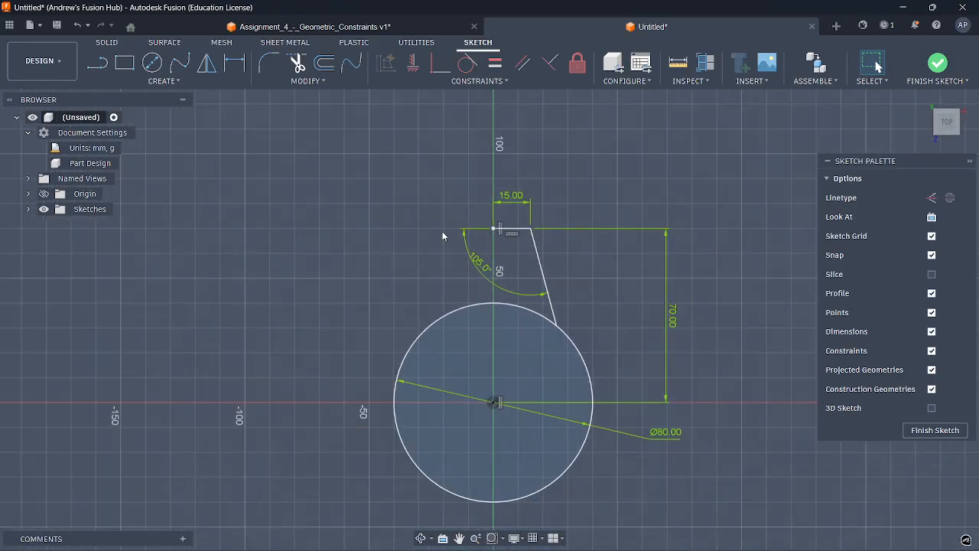
key("alt+Tab")
key("alt+Tab")
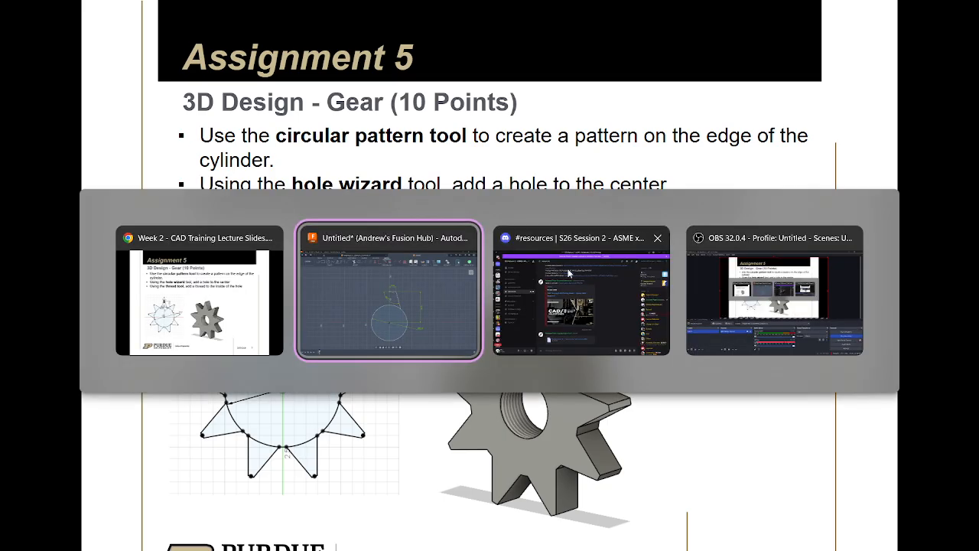
scroll(547, 265, "up", 2)
scroll(537, 260, "up", 2)
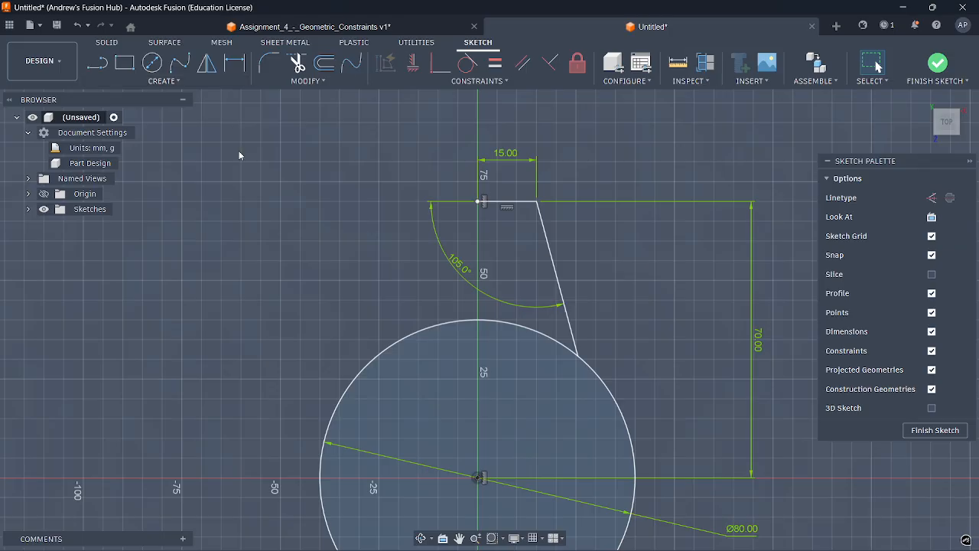
left_click(208, 68)
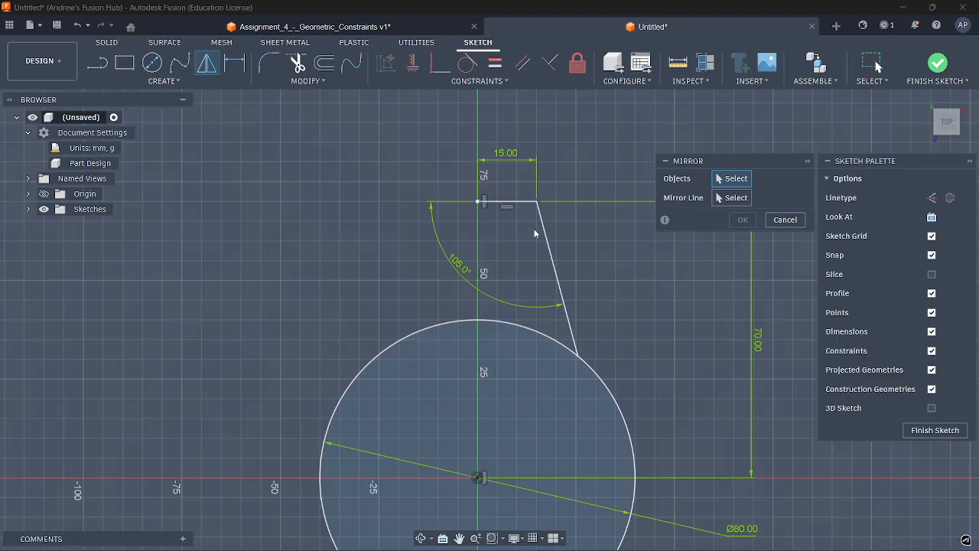
left_click(509, 205)
left_click(540, 208)
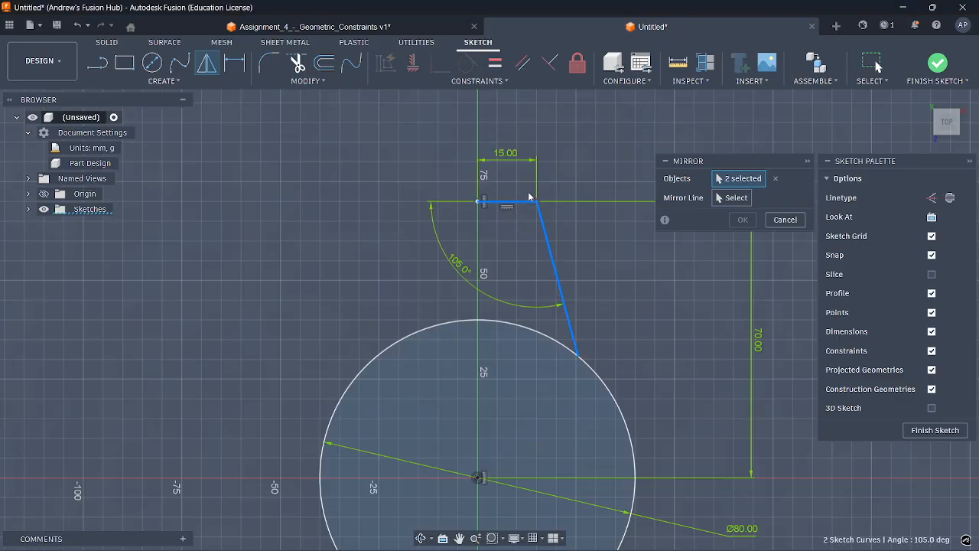
left_click(733, 201)
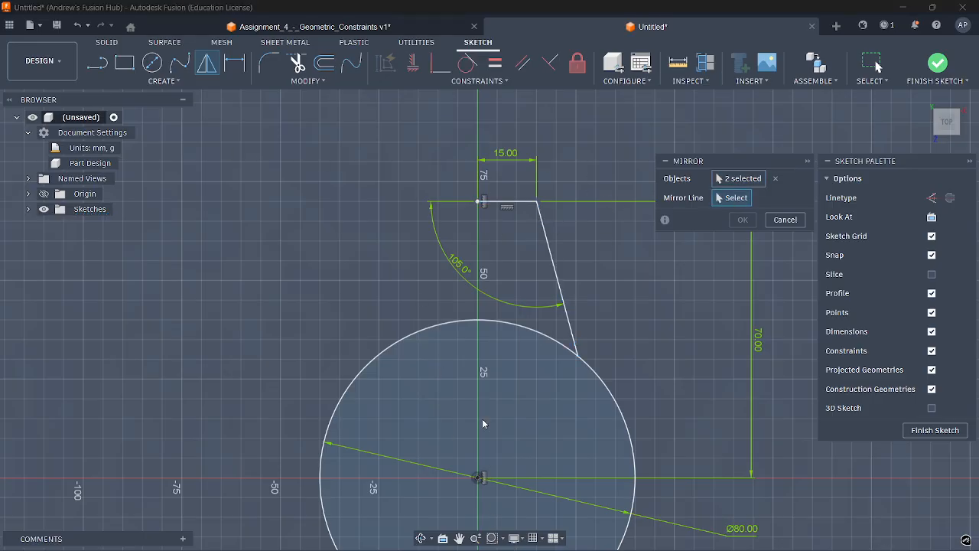
left_click(785, 220)
Draw a vertical line from the circle's center up to the short top line's endpoint on the vertical axis.
scroll(551, 279, "down", 3)
scroll(730, 376, "up", 2)
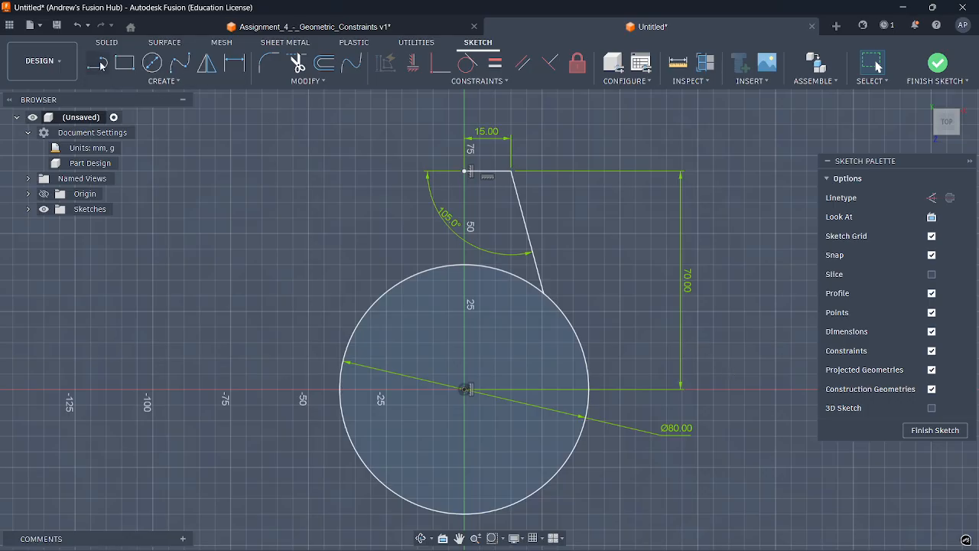
key("l")
left_click(465, 389)
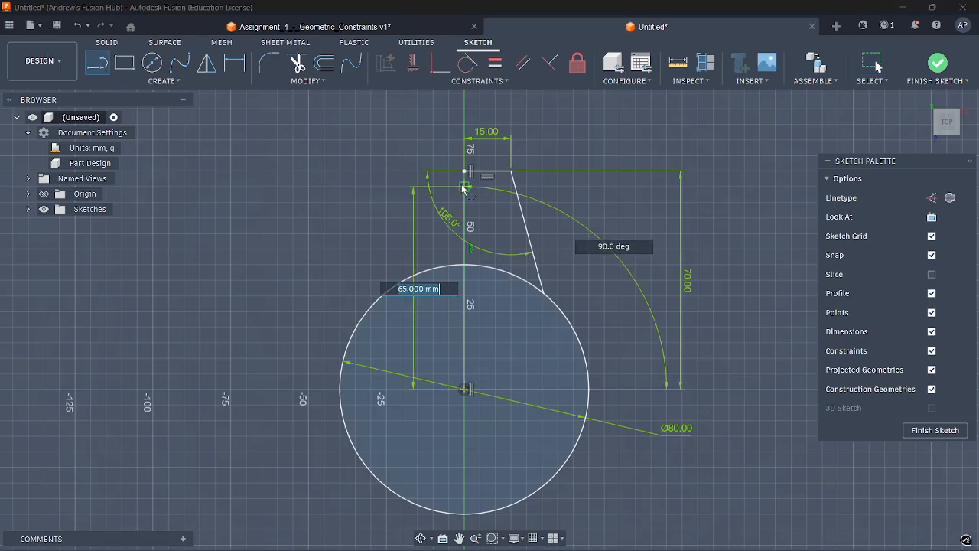
left_click(466, 172)
key("Escape")
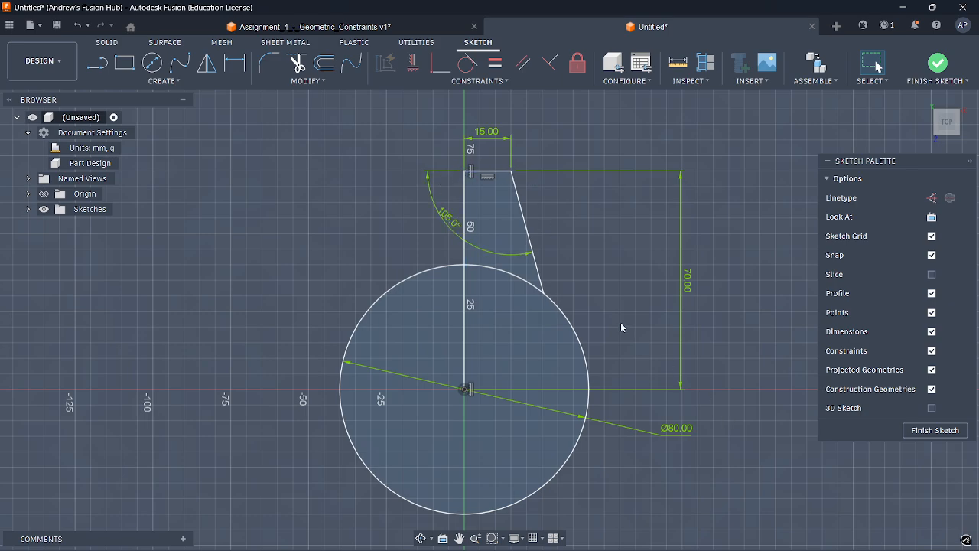
Convert the vertical line between the circle's center and the short top line to construction geometry.
scroll(547, 363, "up", 2)
scroll(545, 295, "down", 4)
scroll(472, 214, "up", 4)
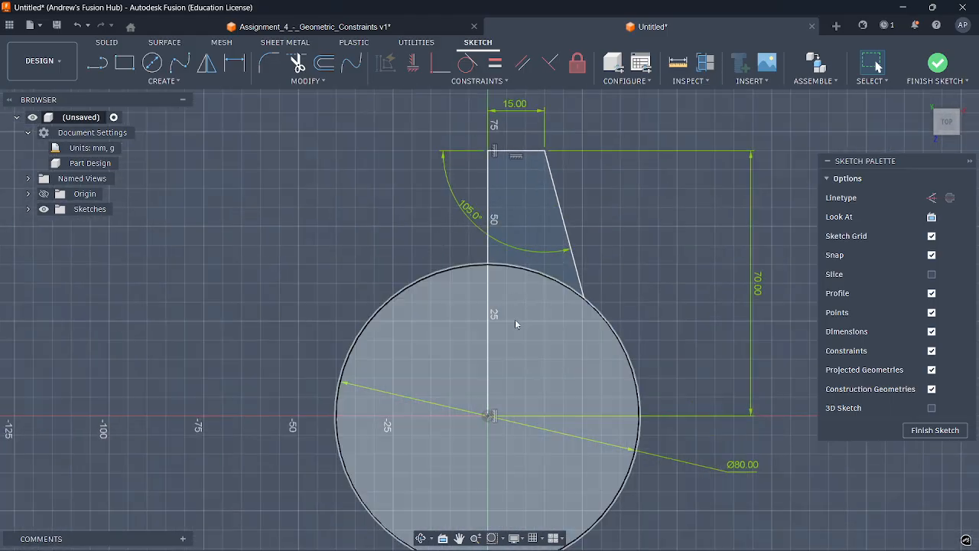
left_click(488, 303)
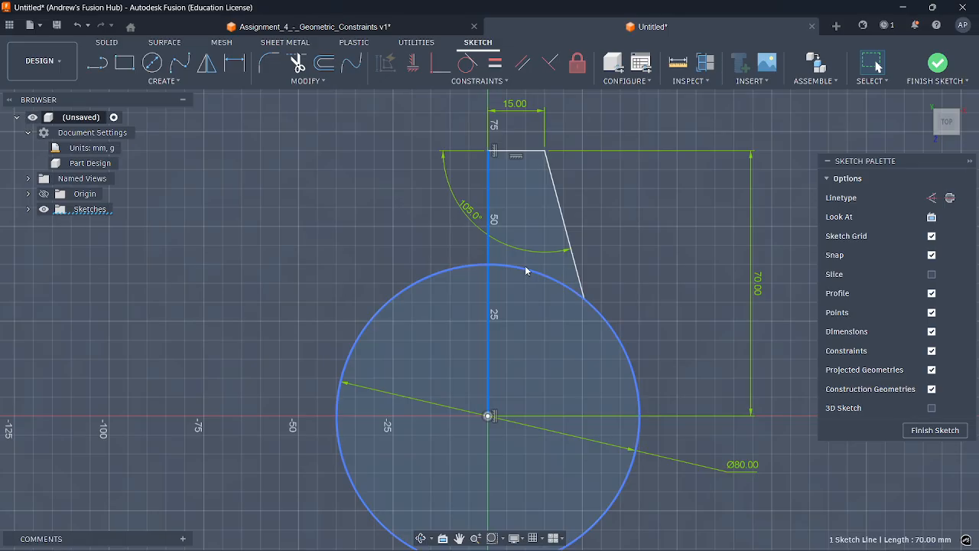
right_click(490, 300)
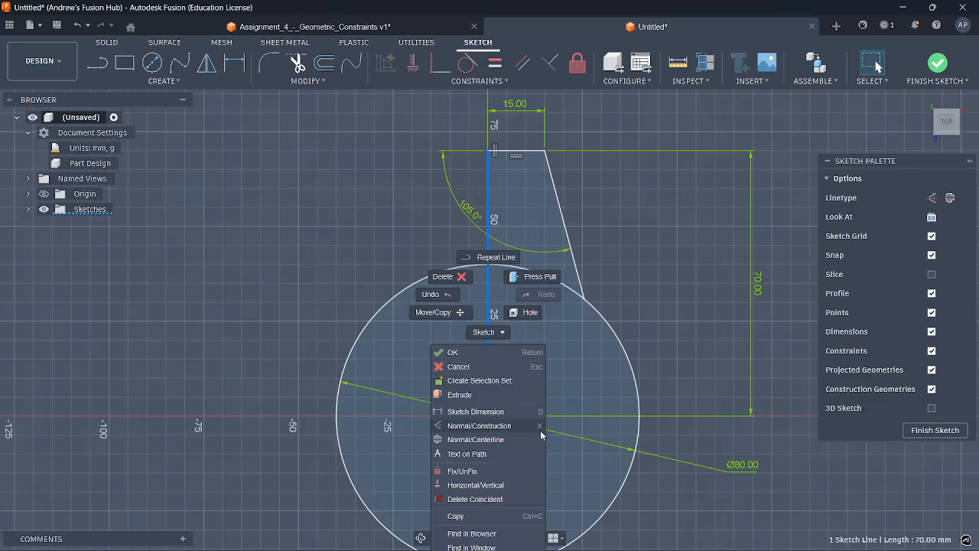
left_click(620, 276)
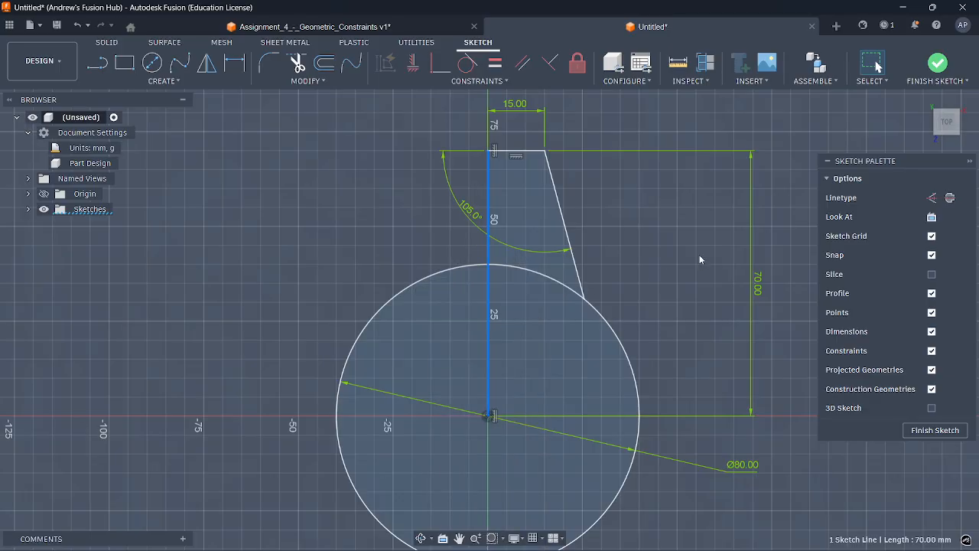
left_click(699, 255)
left_click(490, 299)
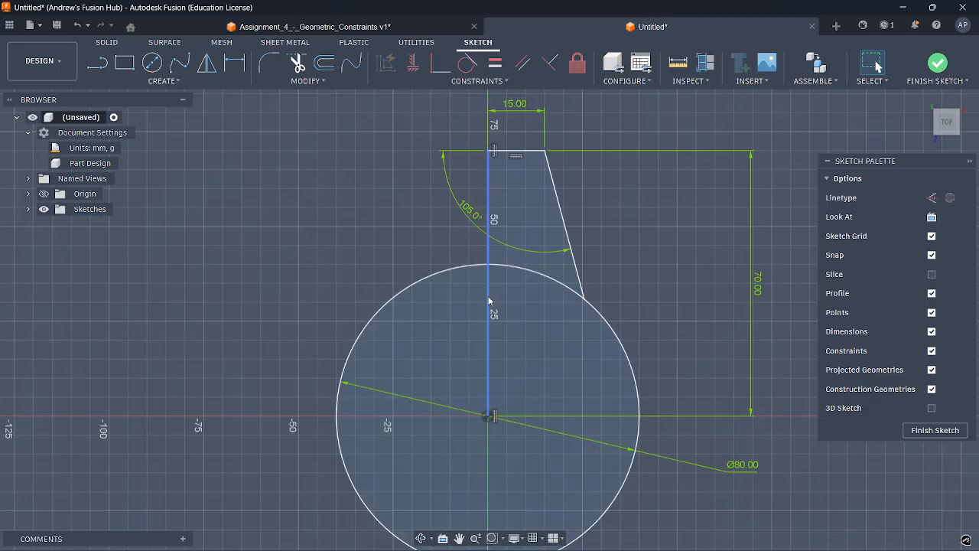
left_click(933, 198)
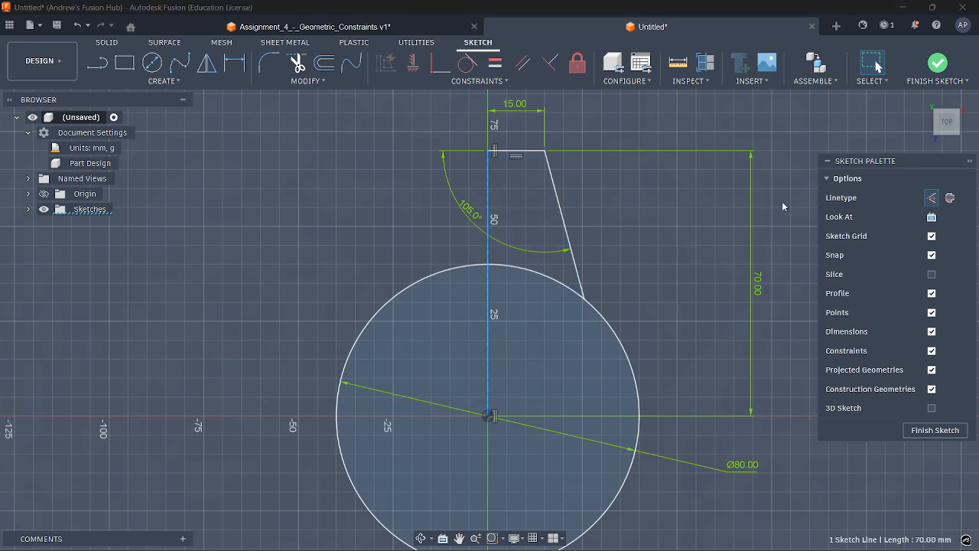
left_click(637, 208)
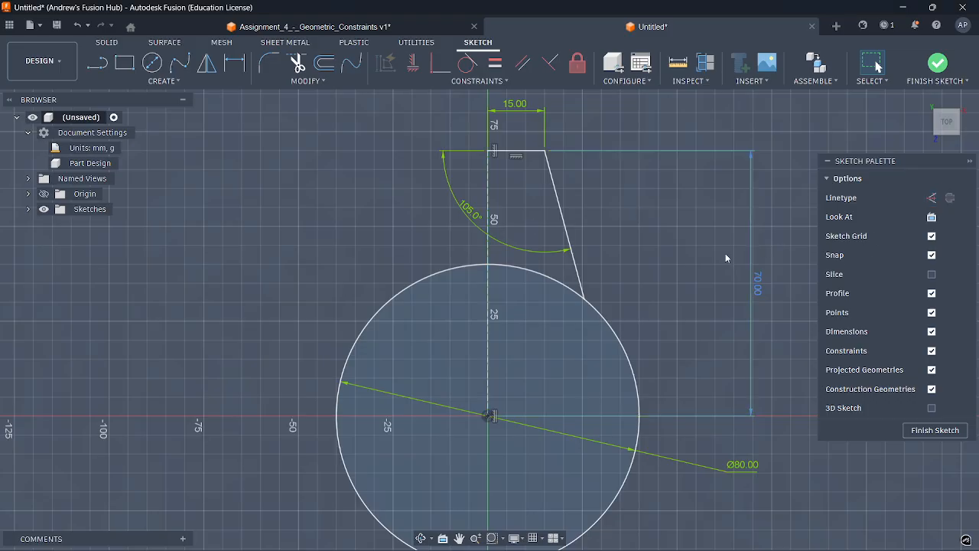
scroll(487, 197, "up", 10)
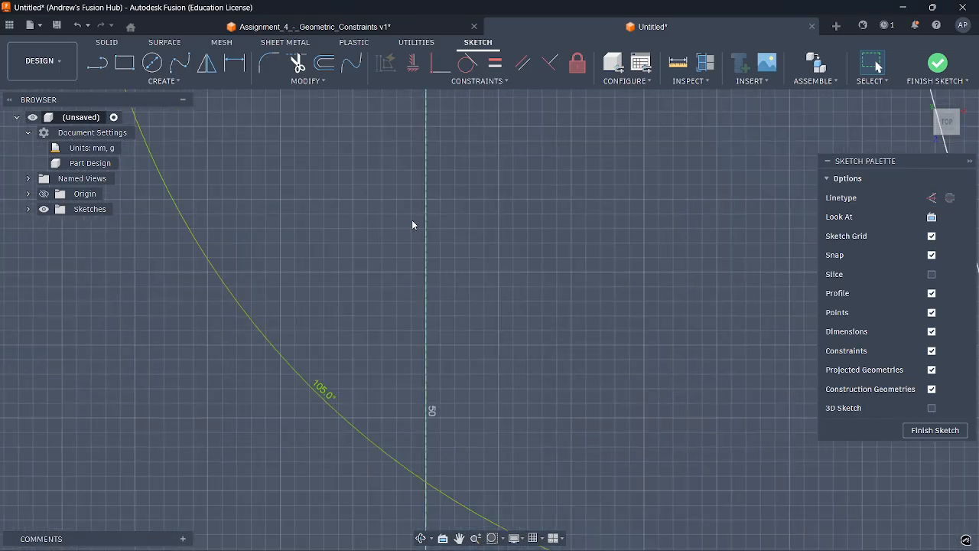
scroll(485, 305, "down", 10)
scroll(496, 309, "down", 3)
scroll(511, 325, "up", 5)
scroll(574, 257, "down", 4)
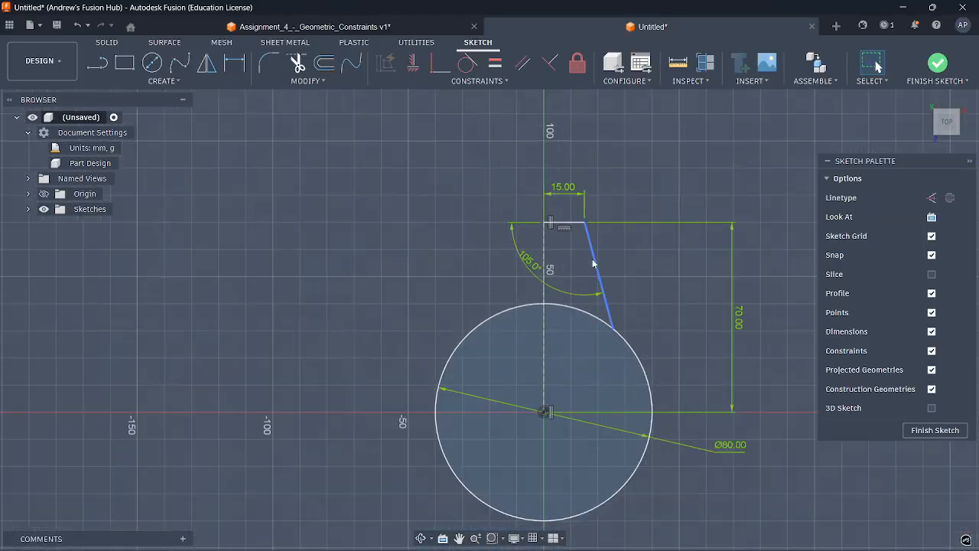
scroll(620, 264, "up", 3)
scroll(616, 266, "down", 3)
scroll(621, 253, "up", 3)
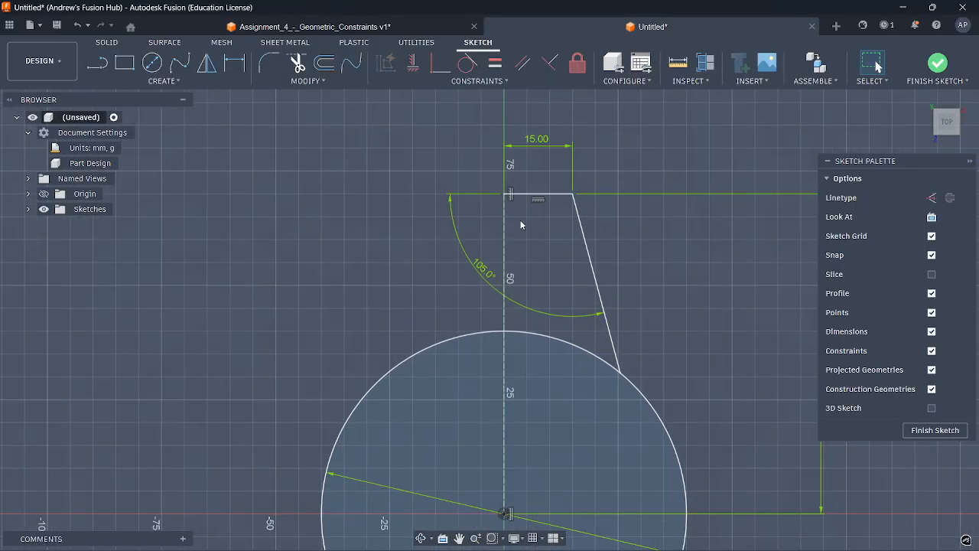
scroll(358, 230, "down", 2)
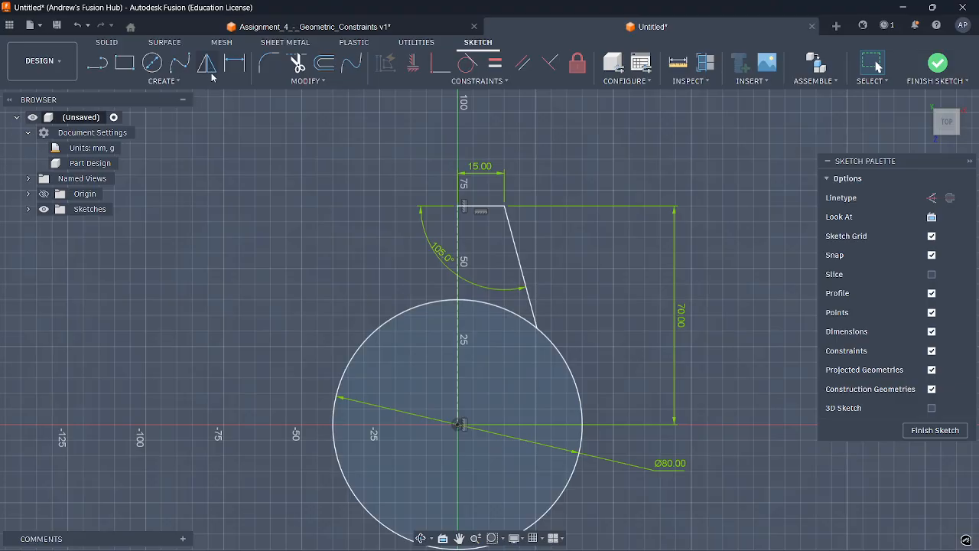
Mirror the short top line and the slanted line about the vertical construction line.
left_click(207, 63)
scroll(536, 217, "up", 2)
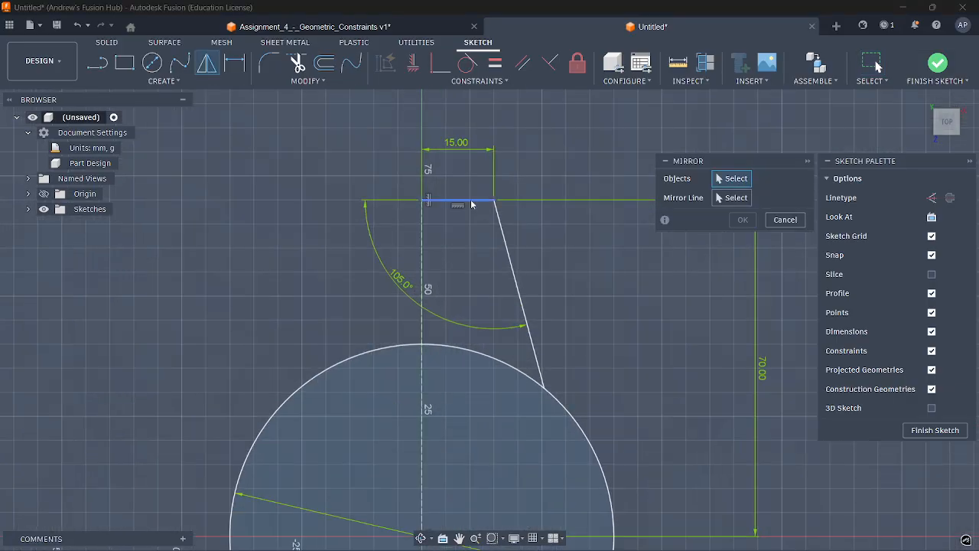
left_click(471, 201)
left_click(503, 231)
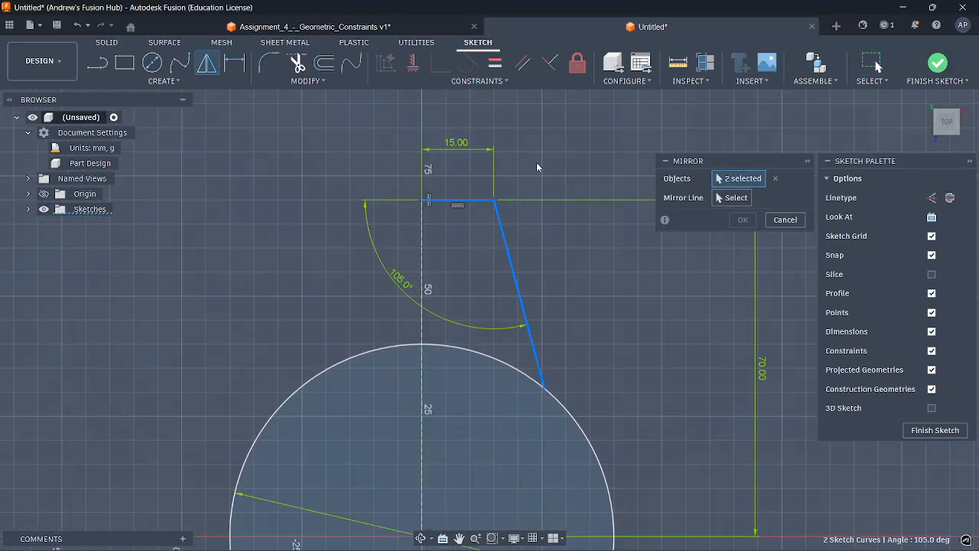
left_click(727, 197)
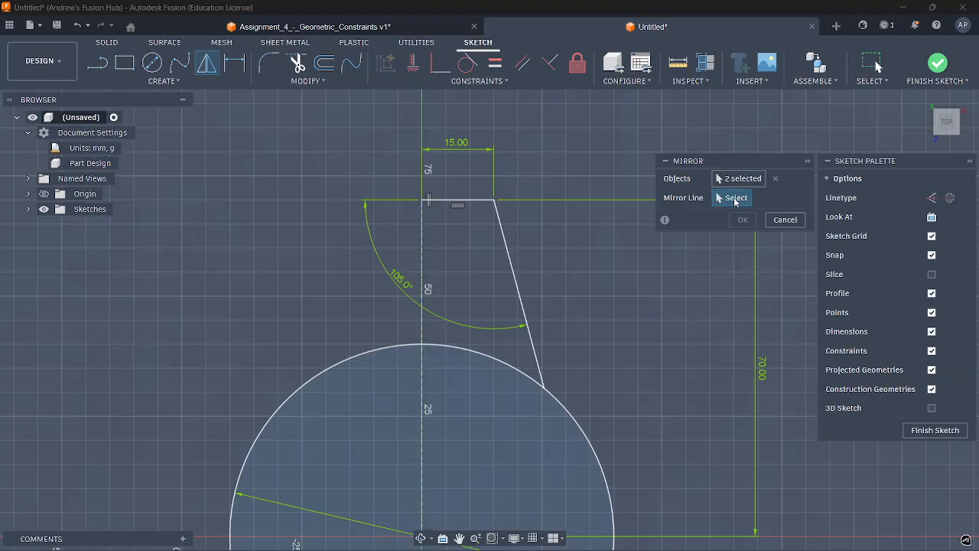
left_click(422, 248)
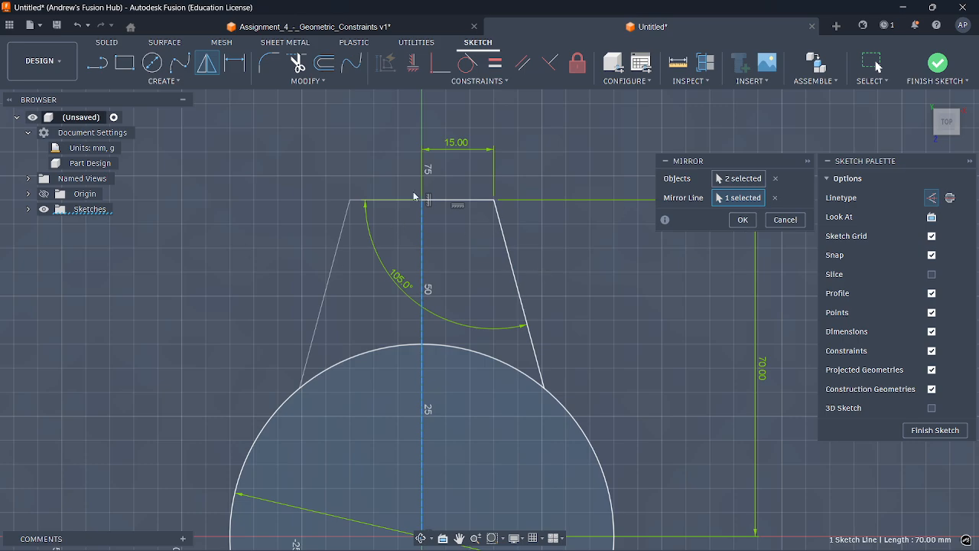
left_click(743, 220)
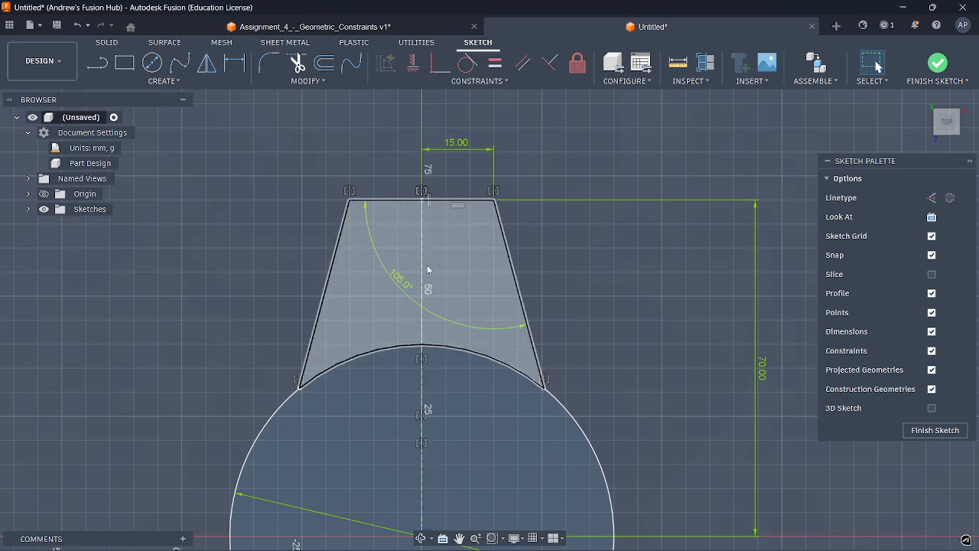
Set the length dimension of the tooth's original half top line to 10 mm.
scroll(610, 270, "down", 5)
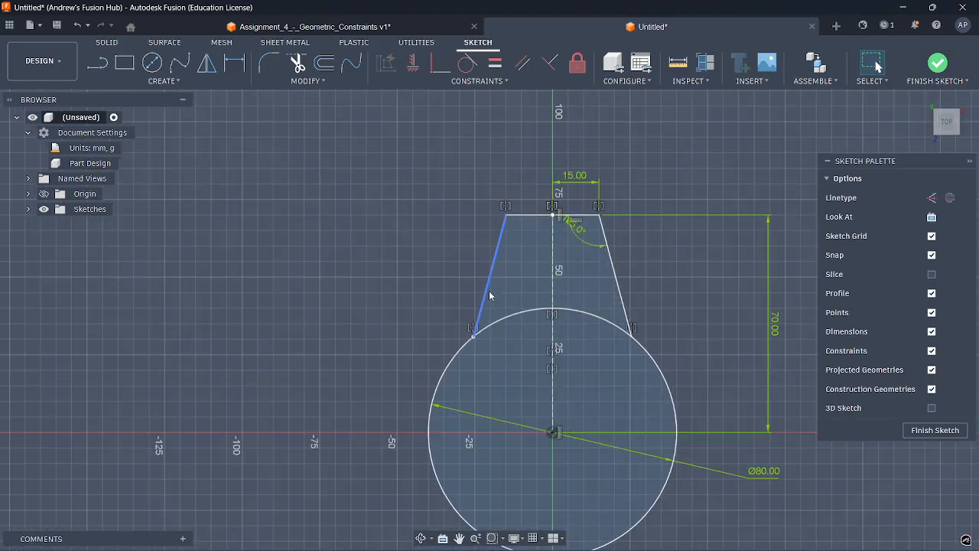
scroll(499, 243, "down", 3)
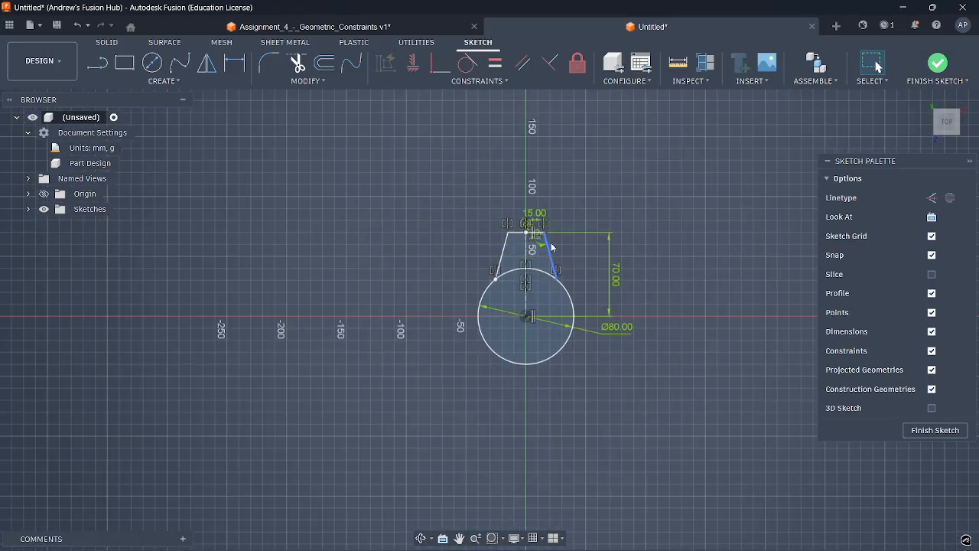
scroll(505, 261, "up", 2)
scroll(505, 262, "up", 3)
scroll(515, 264, "down", 3)
scroll(561, 259, "up", 3)
double_click(488, 156)
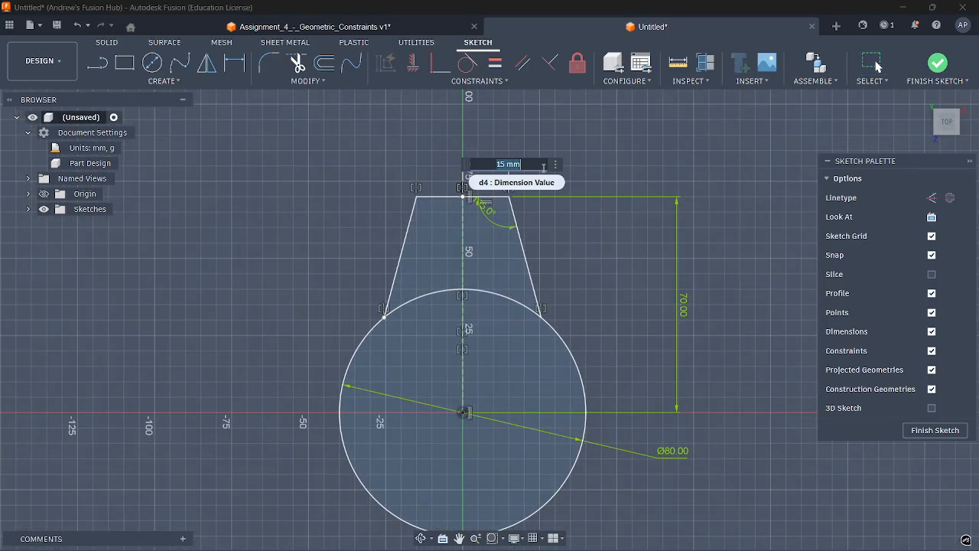
type("10")
key("Return")
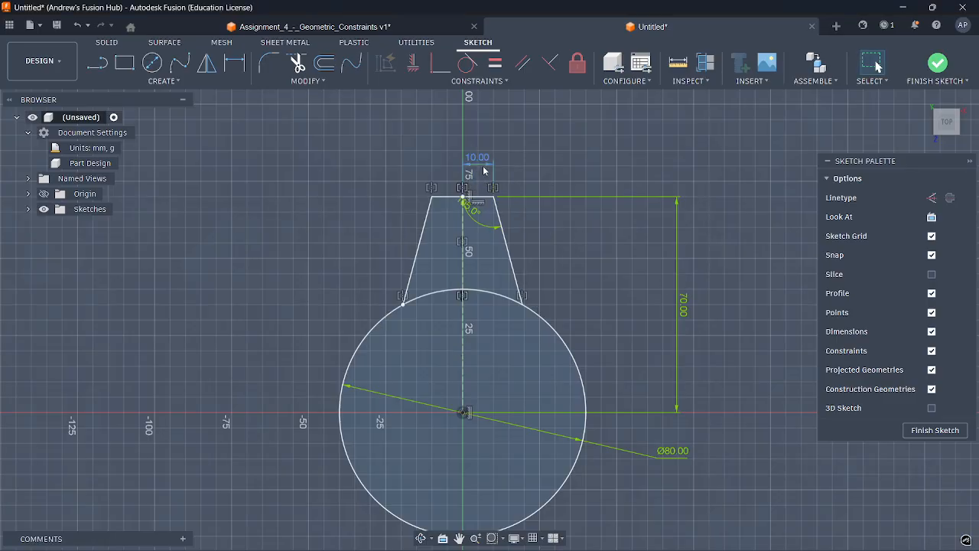
scroll(497, 459, "down", 4)
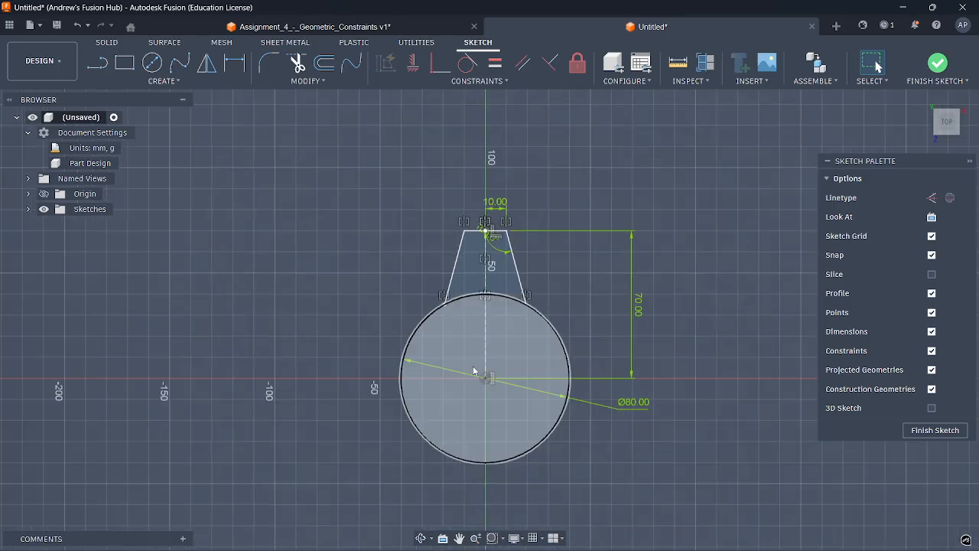
scroll(536, 448, "up", 3)
scroll(554, 441, "down", 2)
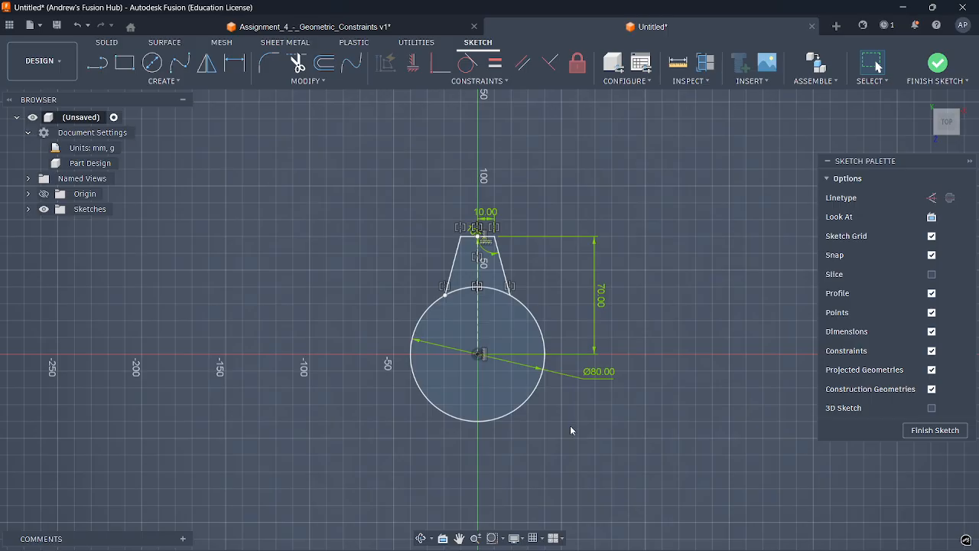
scroll(501, 259, "down", 2)
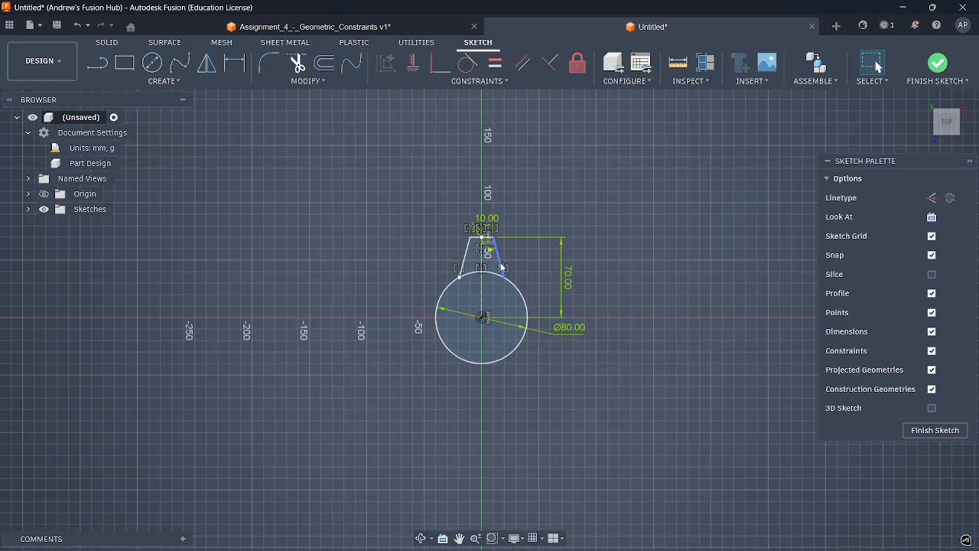
scroll(513, 265, "down", 1)
scroll(485, 234, "up", 4)
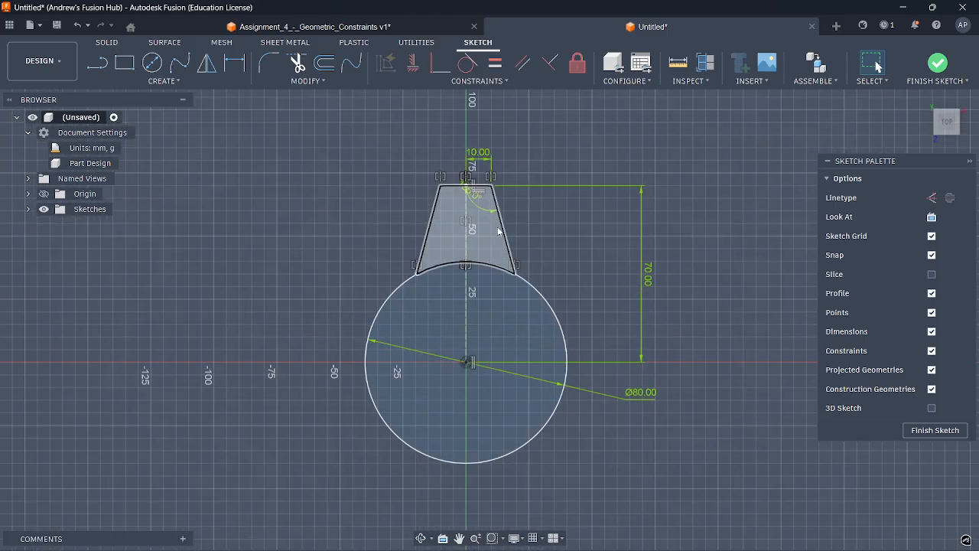
scroll(567, 256, "down", 3)
scroll(595, 282, "up", 2)
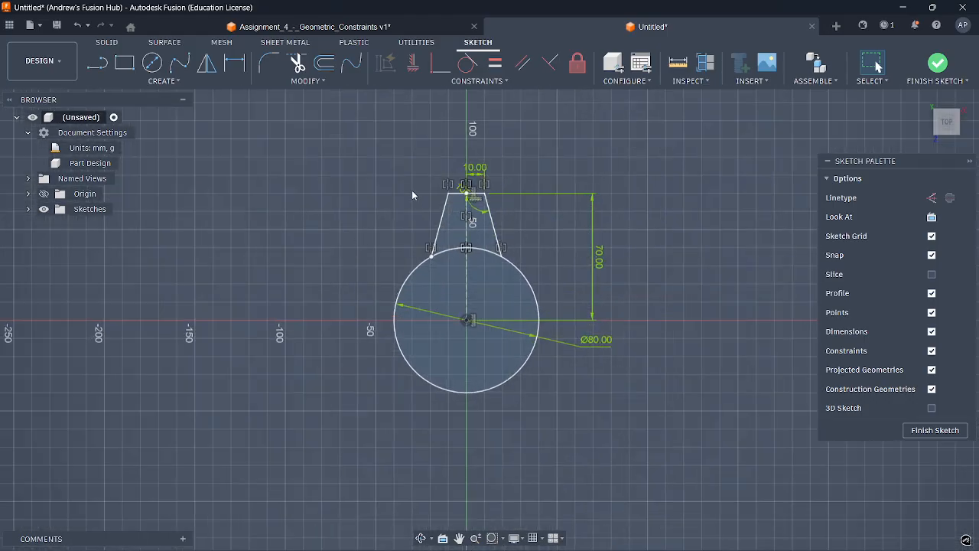
Set the angle between the tooth's top line and its original slanted side to 103 degrees.
scroll(498, 211, "up", 4)
scroll(430, 188, "down", 3)
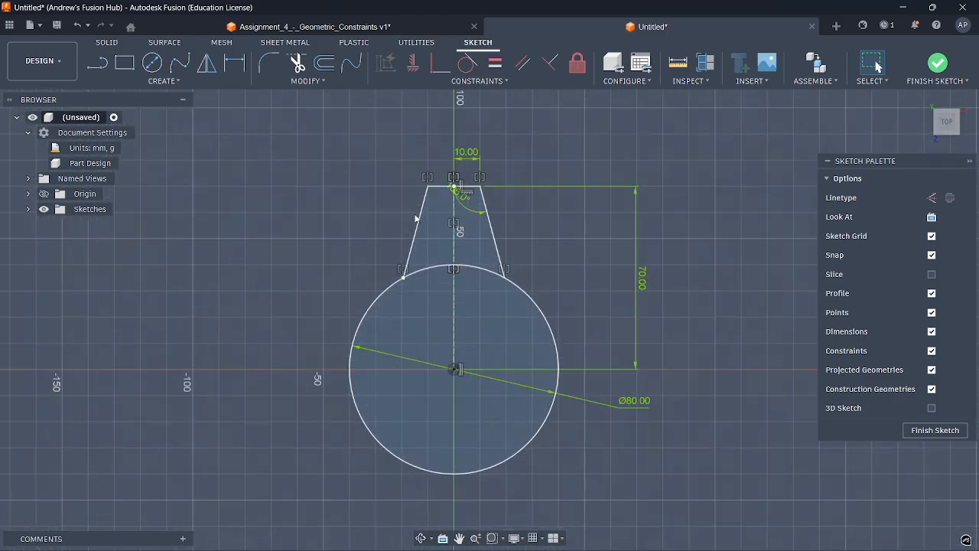
scroll(462, 197, "down", 2)
scroll(462, 198, "up", 4)
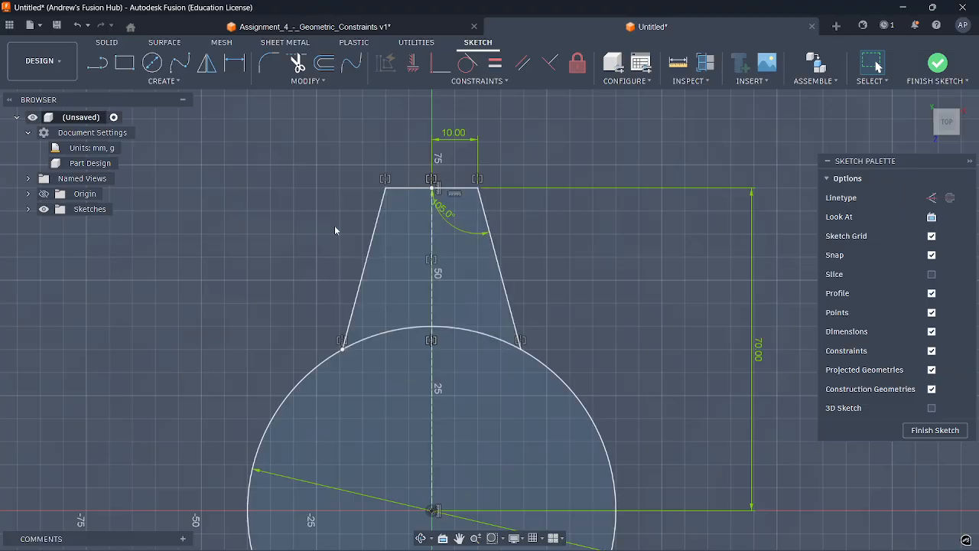
double_click(453, 133)
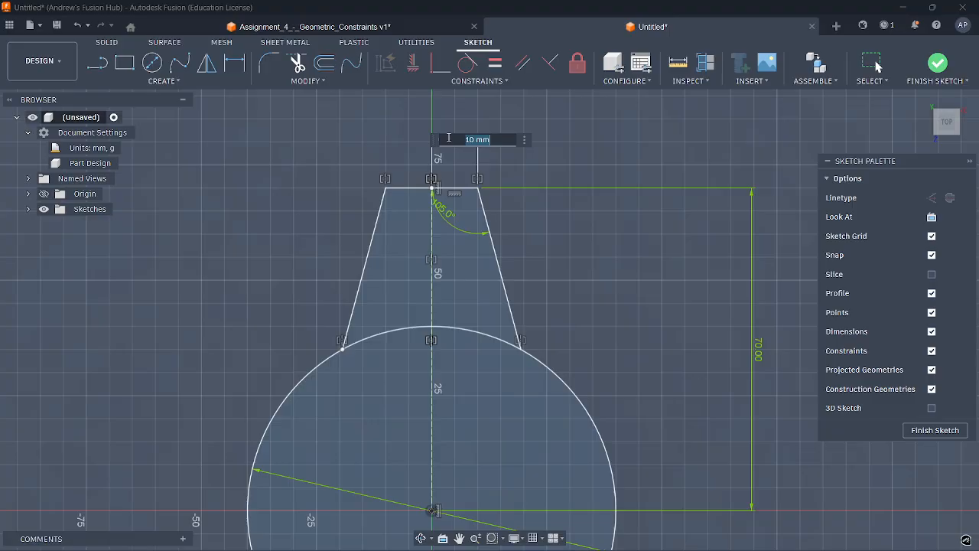
key("Return")
double_click(448, 214)
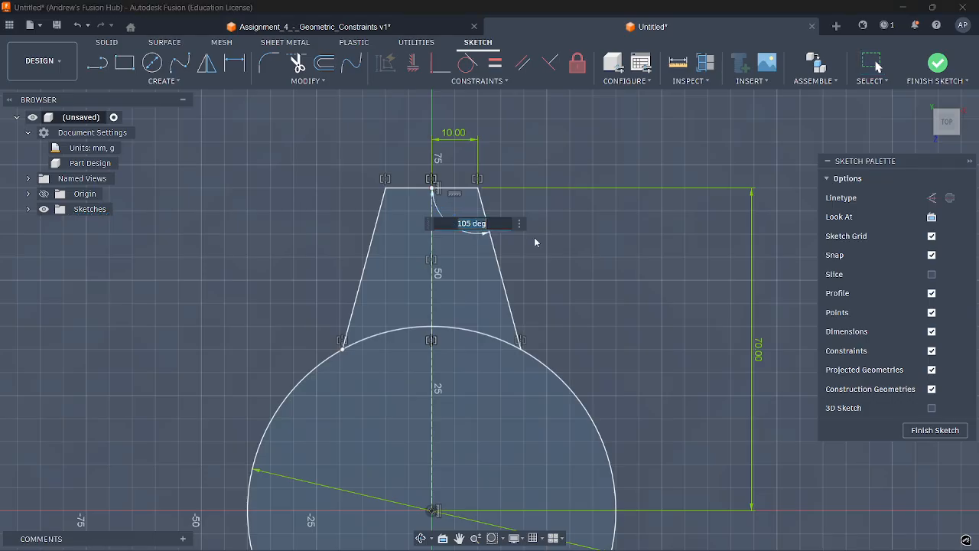
type("103")
key("Return")
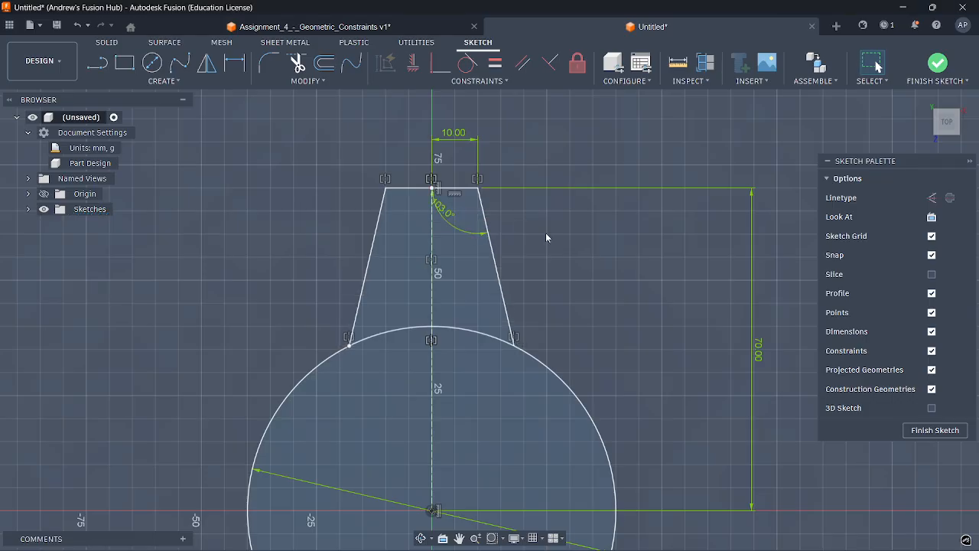
Try an angle of 120 degrees for the tooth's slanted side, and set it to 110 degrees instead.
double_click(447, 208)
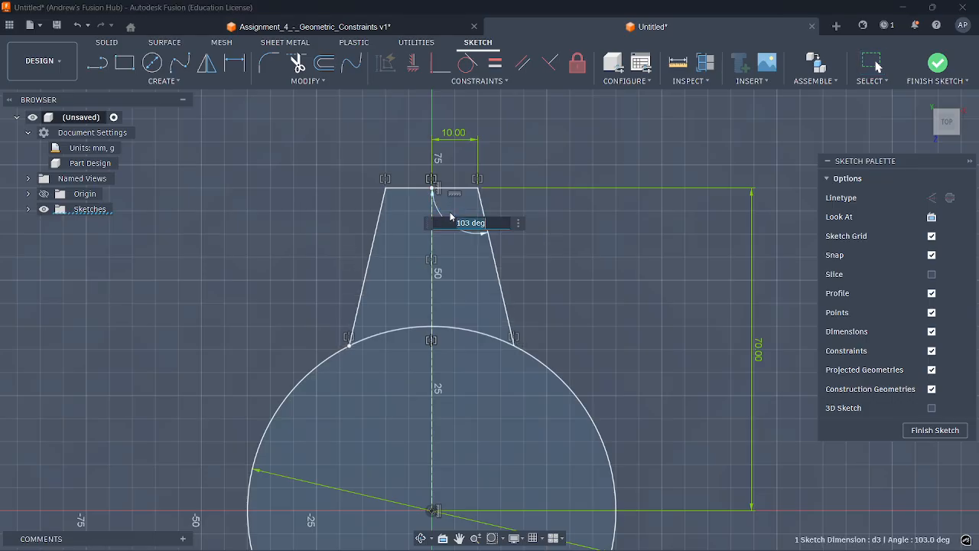
type("120")
key("Return")
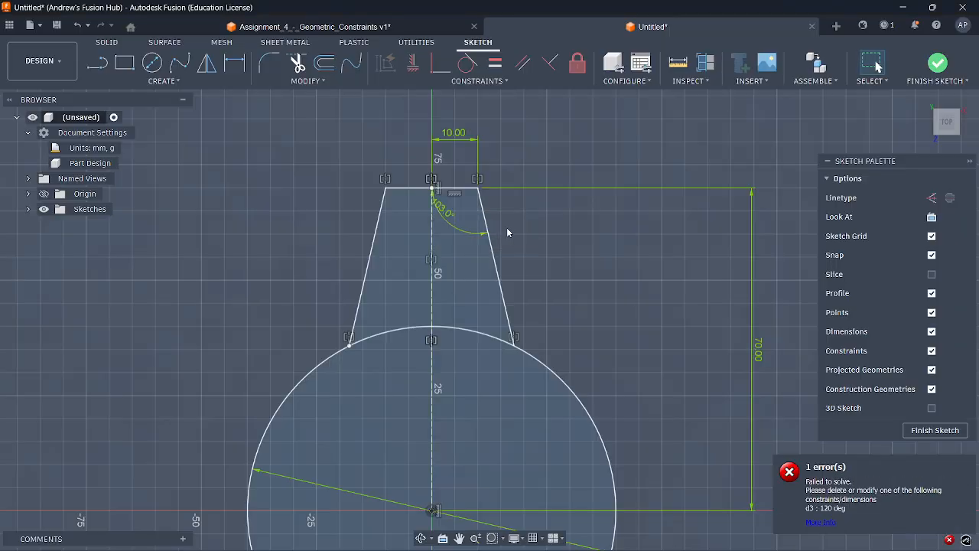
double_click(451, 213)
type("90")
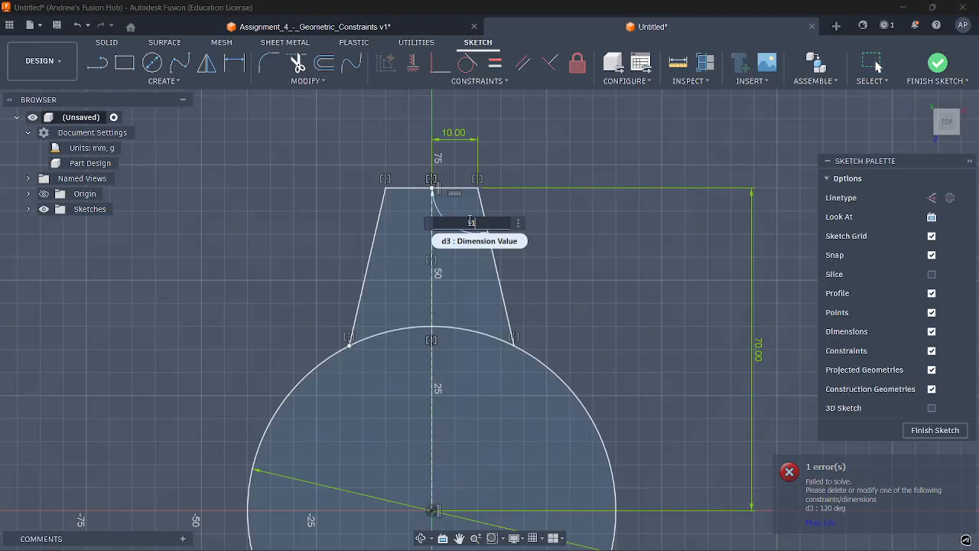
key("Return")
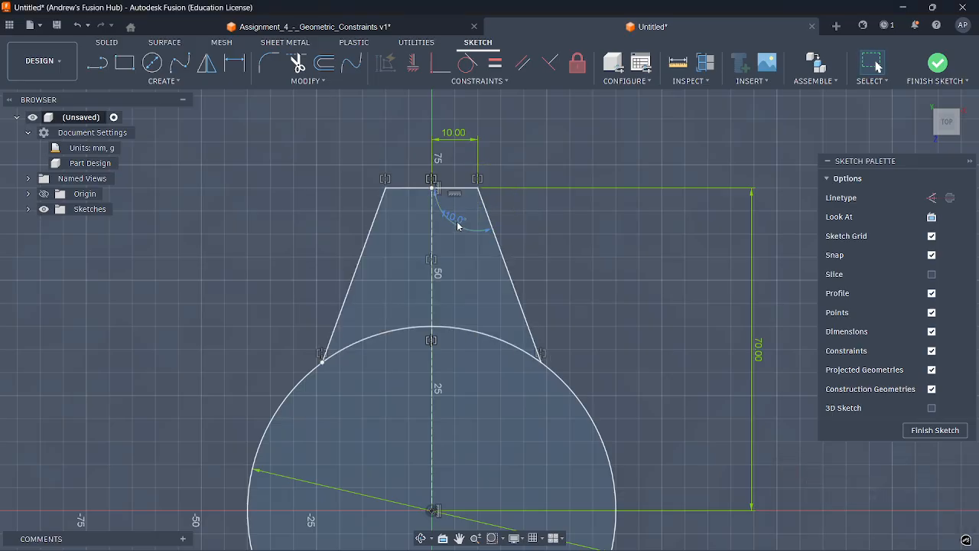
Set the angle between the tooth's top line and slanted side to 105 degrees.
double_click(459, 220)
type("105")
key("Return")
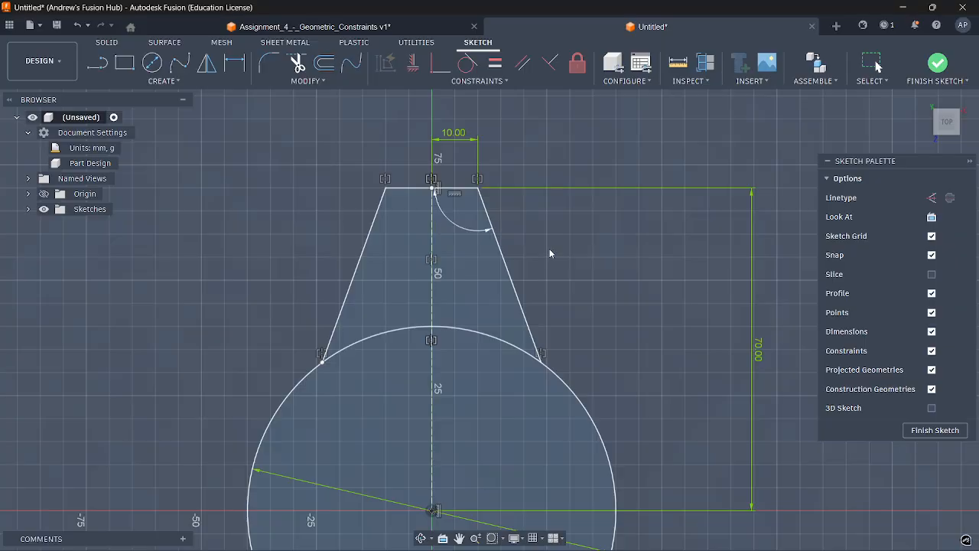
scroll(550, 249, "down", 8)
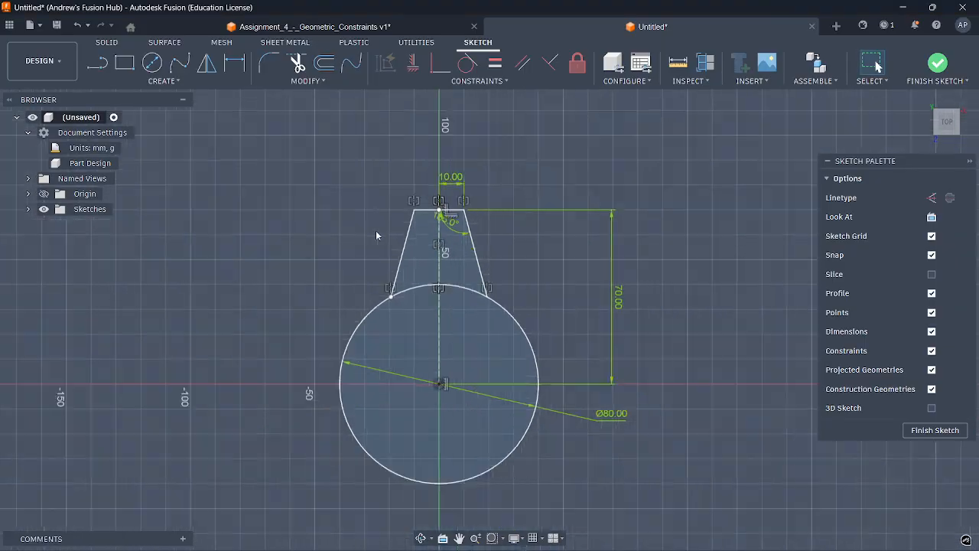
scroll(645, 314, "up", 4)
scroll(659, 306, "down", 5)
scroll(388, 232, "up", 4)
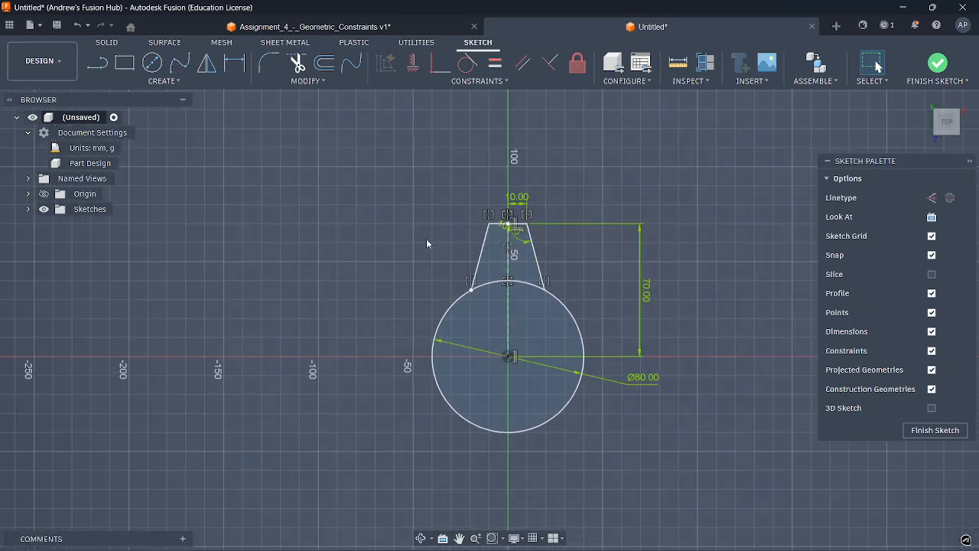
scroll(538, 289, "down", 4)
scroll(602, 368, "up", 4)
scroll(289, 179, "down", 3)
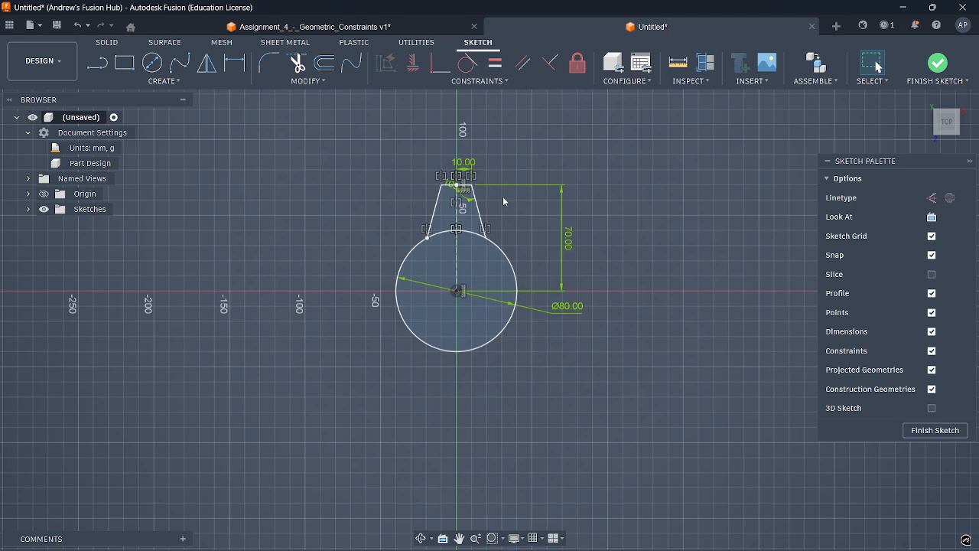
scroll(715, 352, "down", 2)
scroll(626, 395, "up", 3)
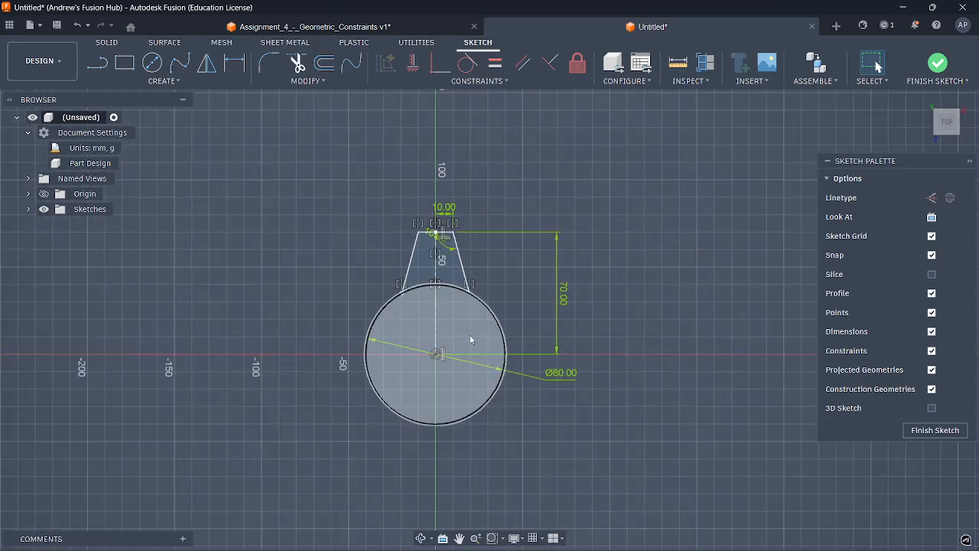
scroll(467, 333, "down", 3)
scroll(415, 326, "up", 4)
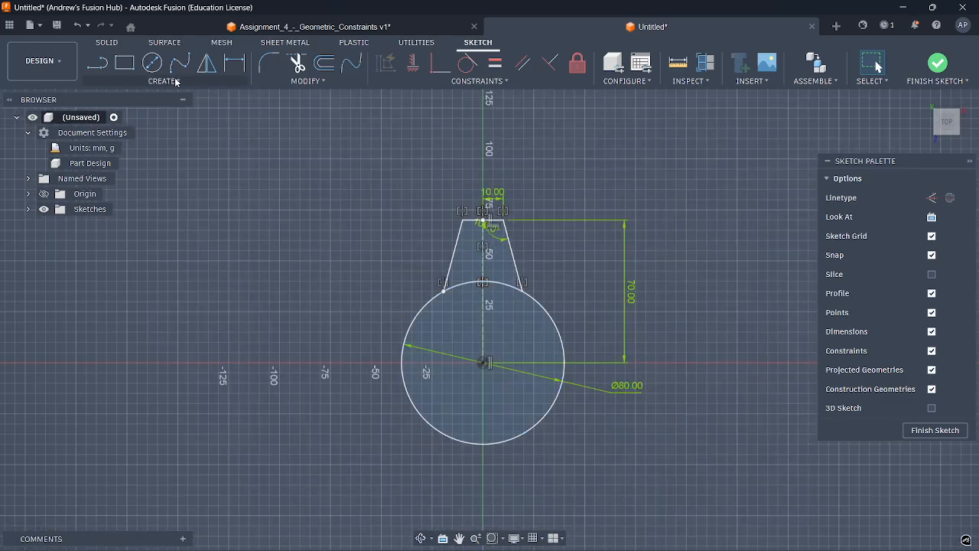
left_click(175, 82)
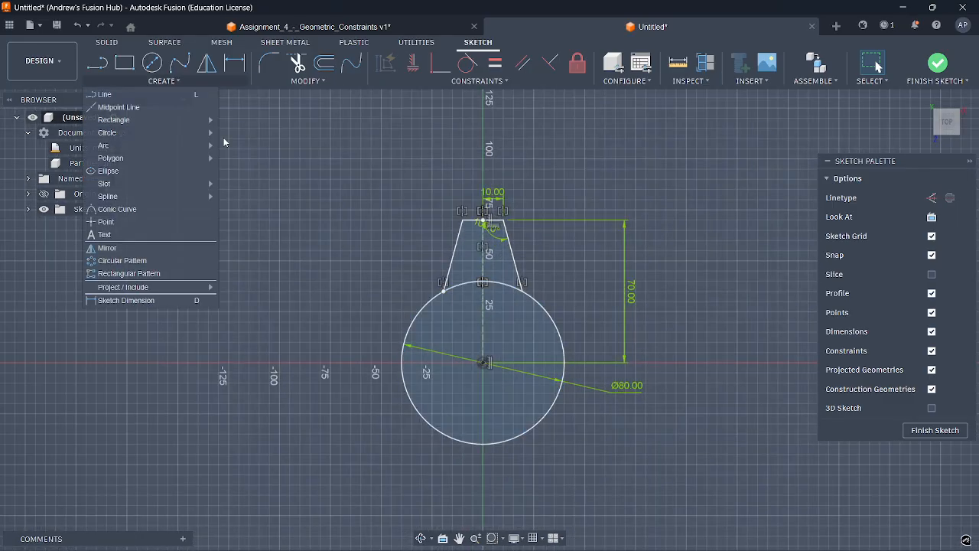
left_click(194, 262)
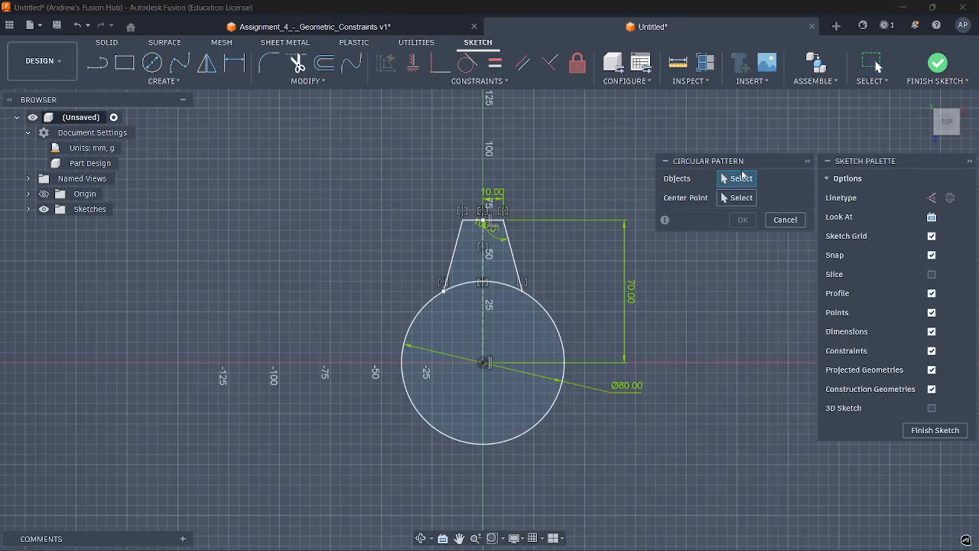
scroll(540, 180, "down", 2)
scroll(557, 227, "up", 3)
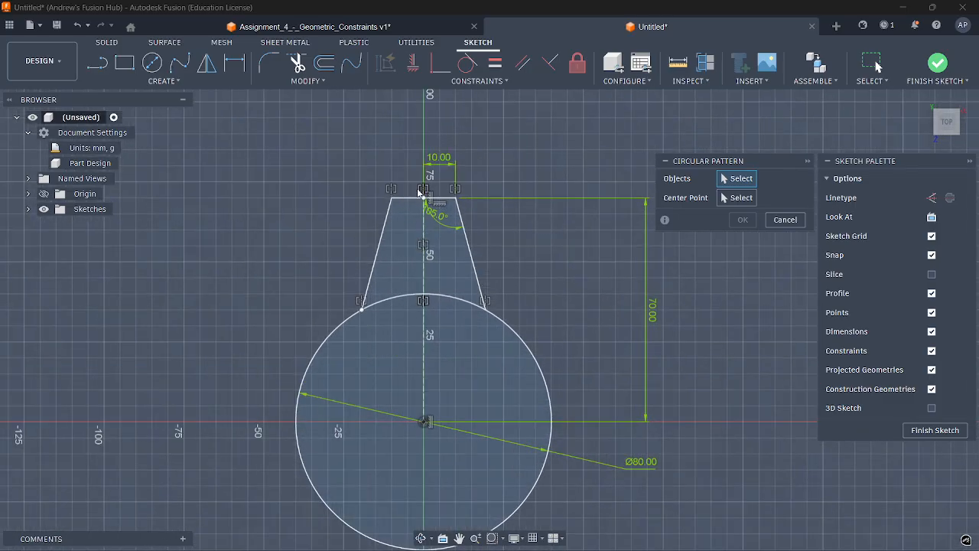
scroll(558, 145, "down", 1)
mouse_move(556, 146)
left_mouse_down()
mouse_move(388, 277)
mouse_move(355, 254)
mouse_move(558, 150)
left_mouse_up()
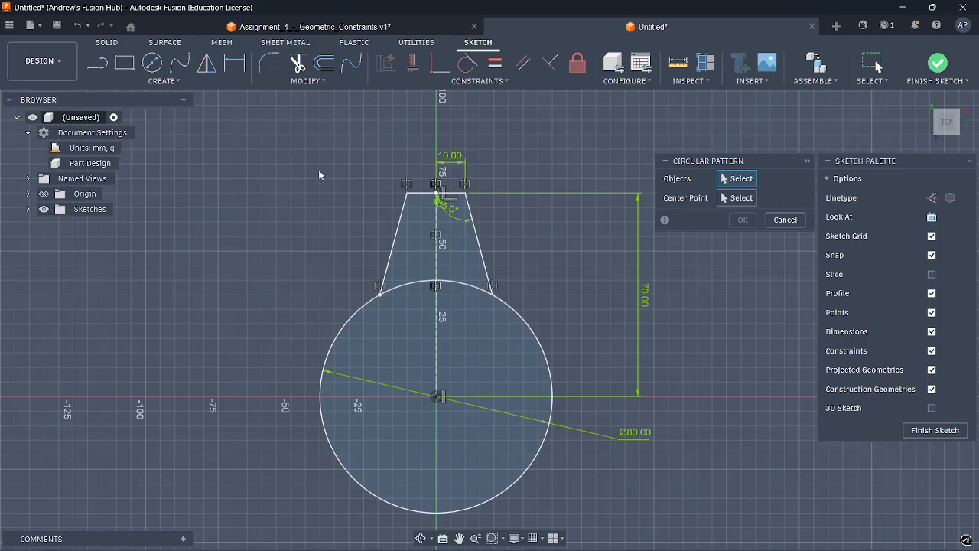
left_click_drag(311, 150, 166, 264)
scroll(398, 274, "down", 5)
scroll(655, 358, "up", 2)
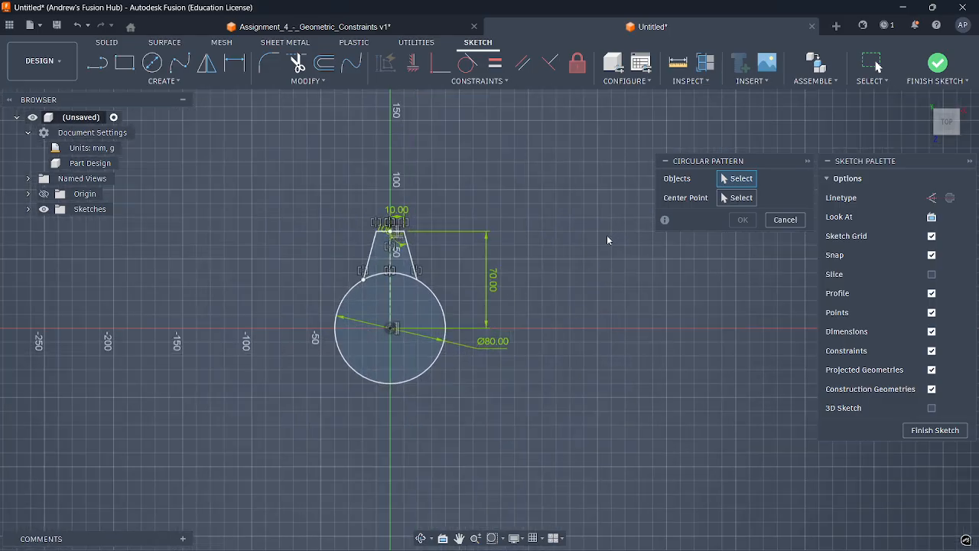
mouse_move(338, 162)
left_mouse_down()
mouse_move(284, 189)
mouse_move(214, 251)
mouse_move(228, 257)
left_mouse_up()
left_click_drag(368, 245, 326, 250)
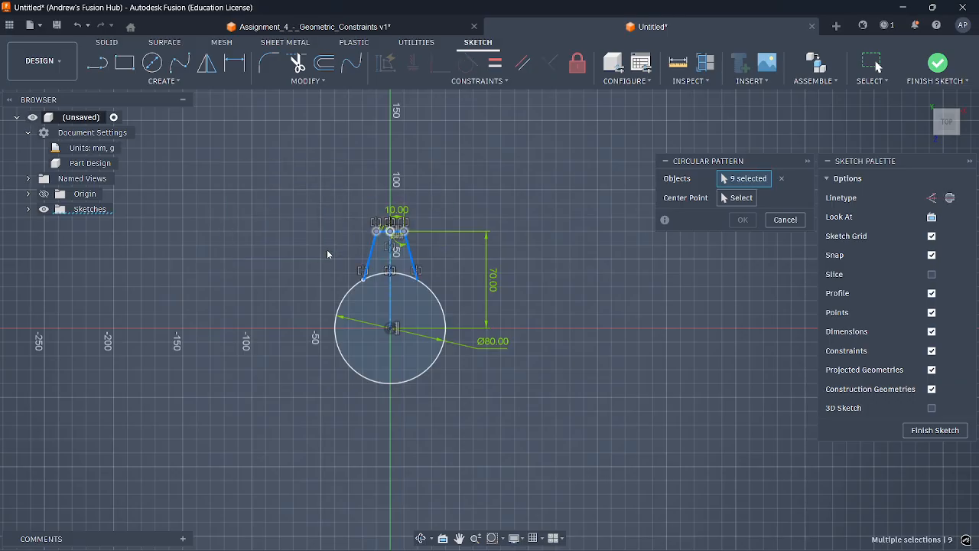
scroll(405, 254, "up", 3)
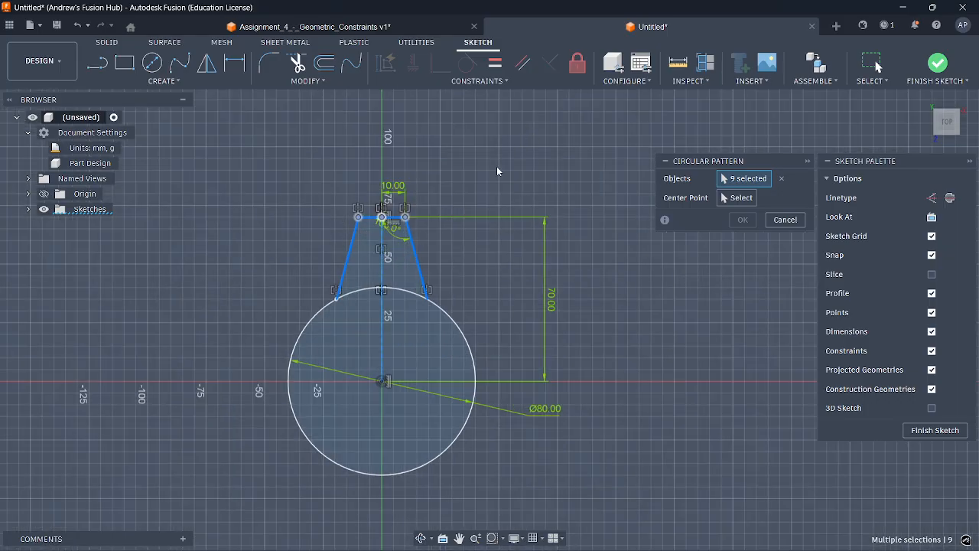
key("Escape")
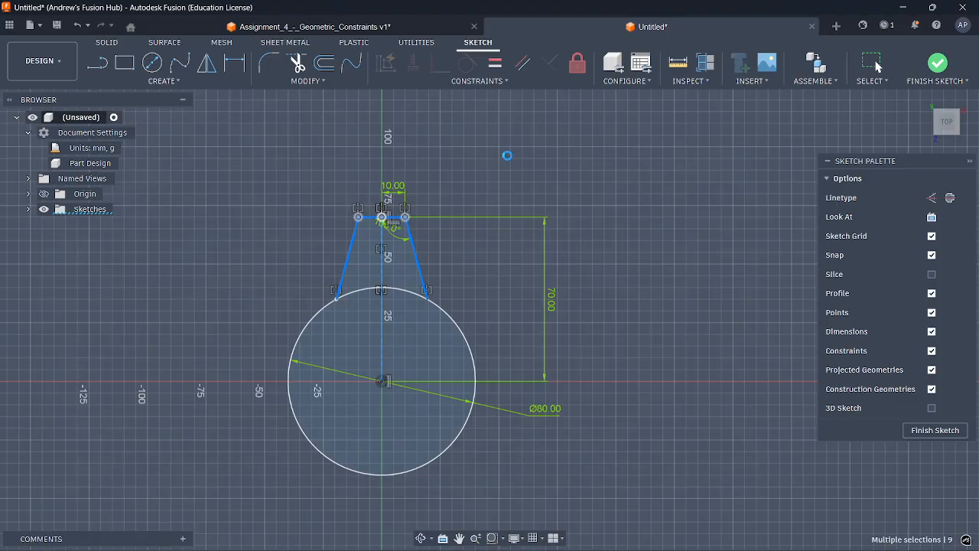
Try selecting the tooth's geometry with crossing and enclosing selection windows, clearing each selection.
left_click_drag(510, 155, 320, 251)
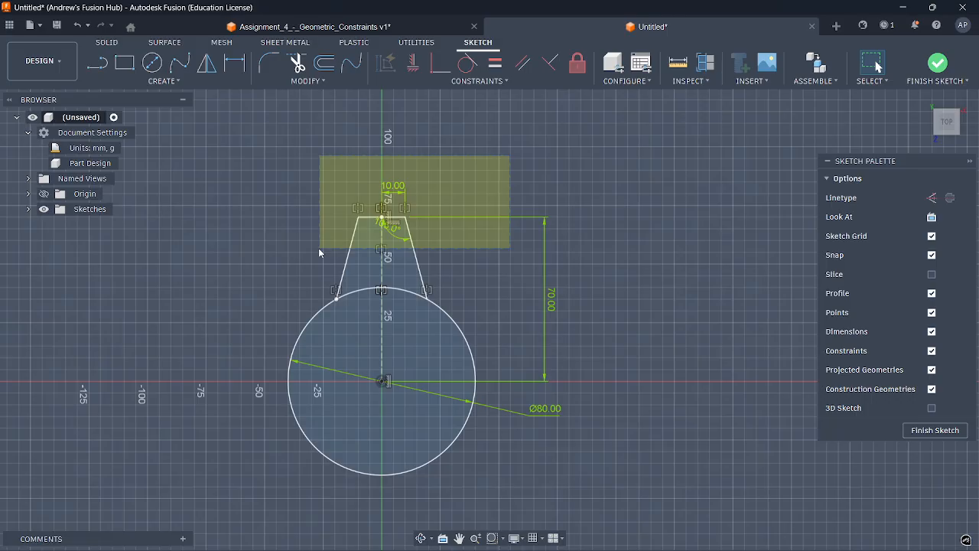
left_click_drag(321, 253, 313, 254)
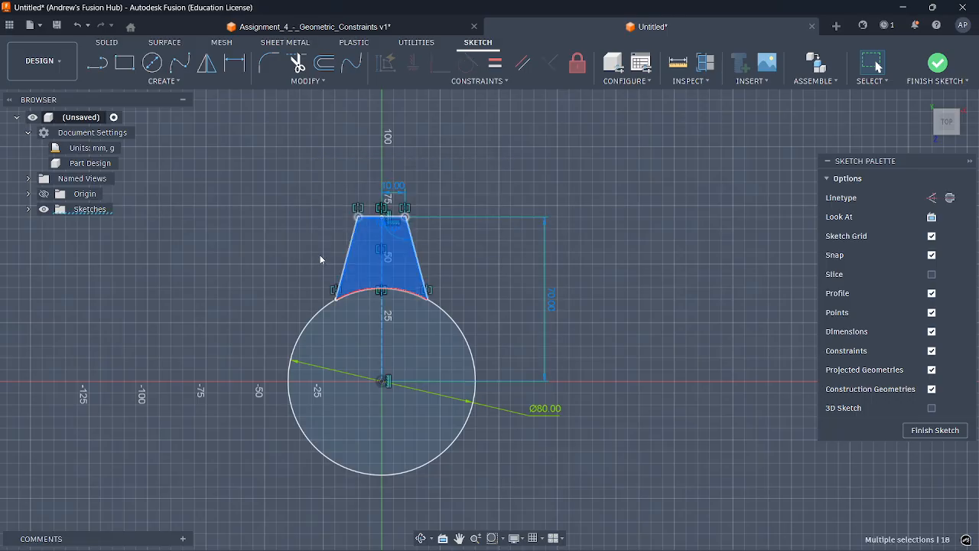
left_click(290, 251)
left_click_drag(168, 293, 130, 221)
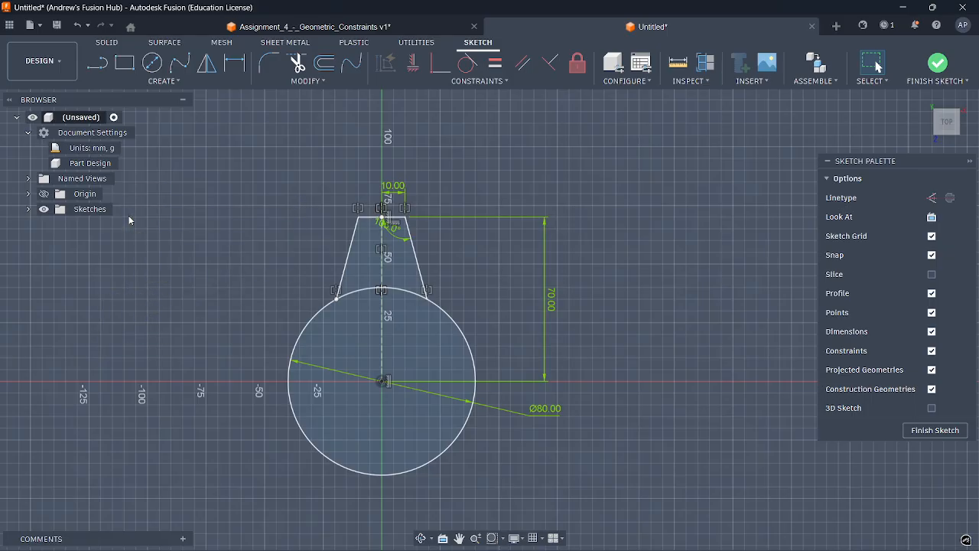
mouse_move(514, 165)
left_mouse_down()
mouse_move(380, 144)
mouse_move(431, 153)
mouse_move(279, 80)
mouse_move(356, 117)
mouse_move(300, 261)
mouse_move(284, 75)
mouse_move(299, 208)
mouse_move(297, 116)
mouse_move(536, 280)
mouse_move(541, 262)
mouse_move(474, 271)
mouse_move(491, 265)
left_mouse_up()
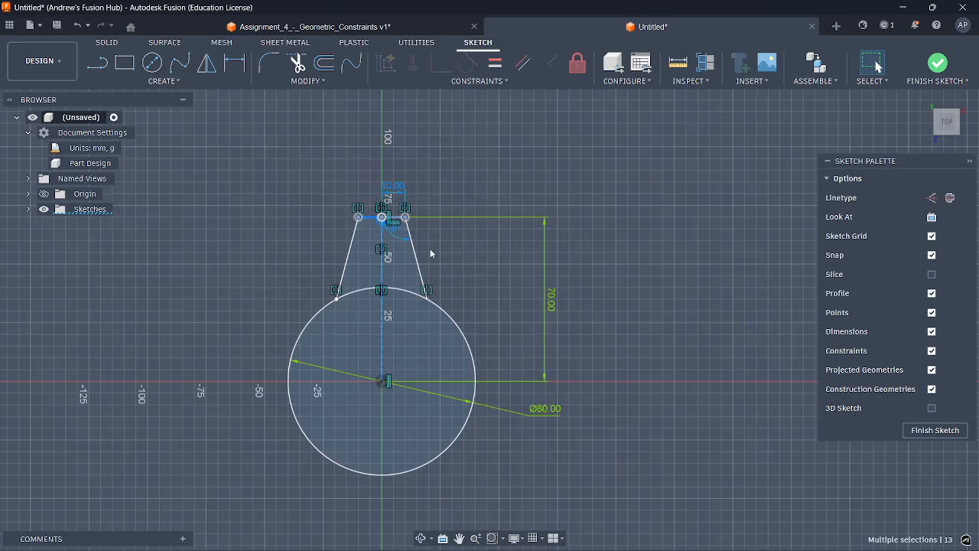
scroll(480, 257, "up", 2)
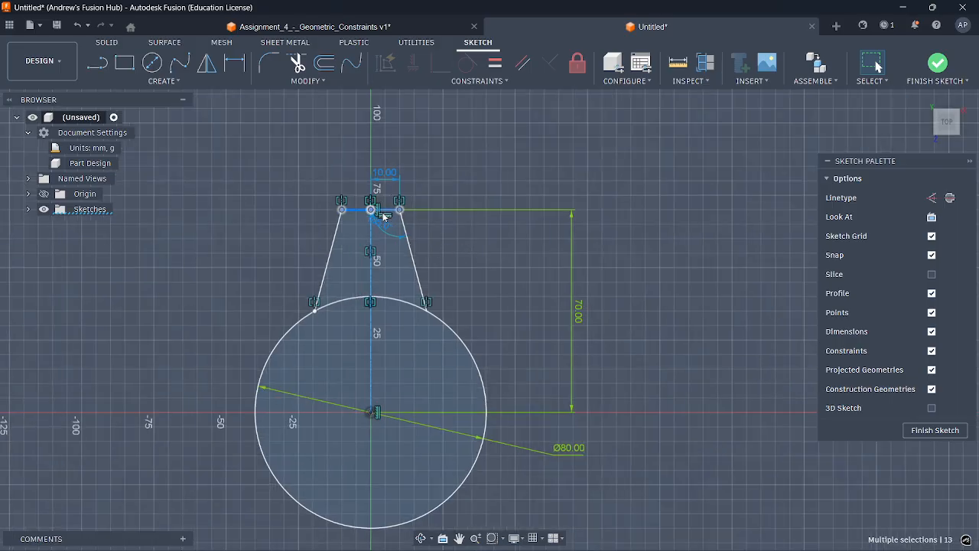
left_click(486, 243)
left_click_drag(304, 187, 434, 239)
left_click(457, 252)
scroll(559, 295, "down", 3)
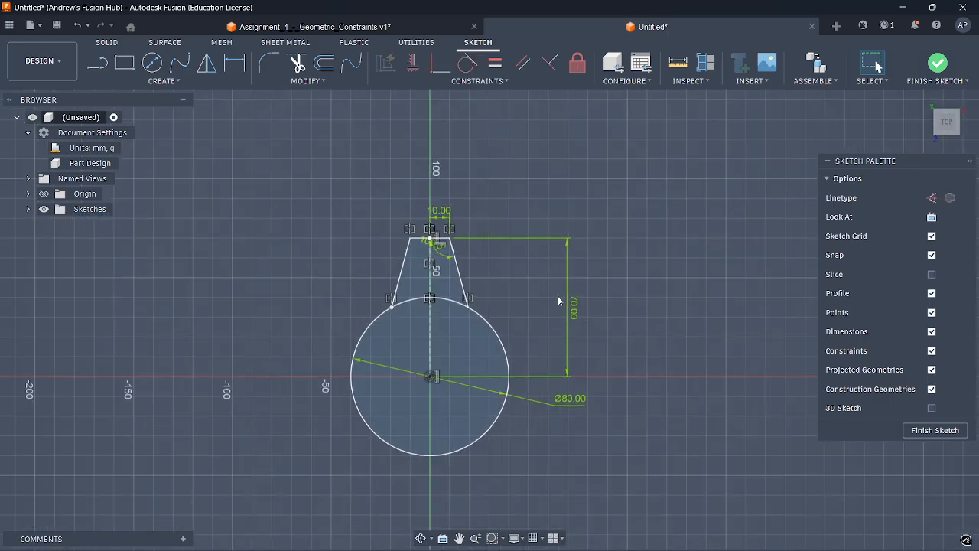
scroll(562, 273, "up", 2)
Create a circular pattern of the tooth geometry around the circle's center point with a quantity of 5.
mouse_move(522, 260)
left_mouse_down()
mouse_move(332, 168)
mouse_move(330, 292)
mouse_move(324, 280)
left_mouse_up()
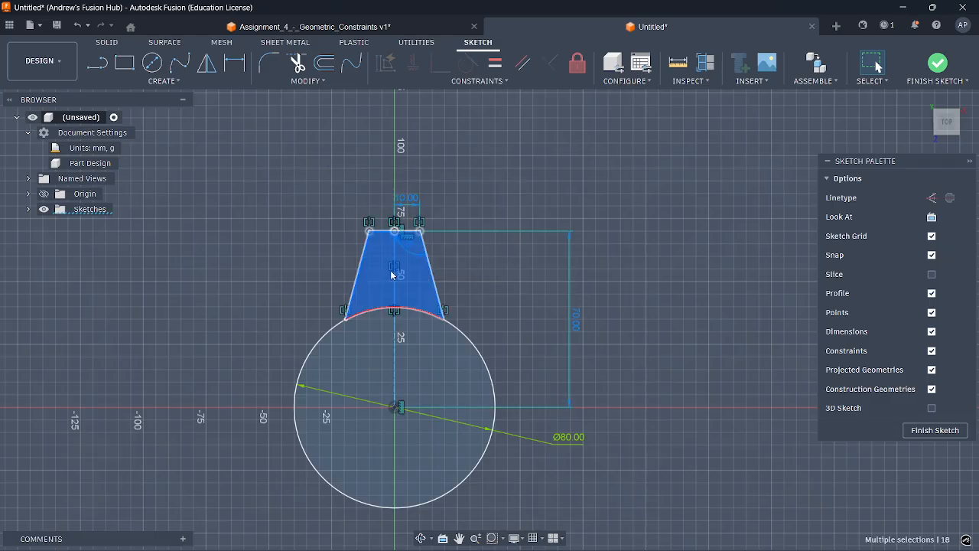
scroll(569, 269, "down", 4)
scroll(597, 270, "up", 2)
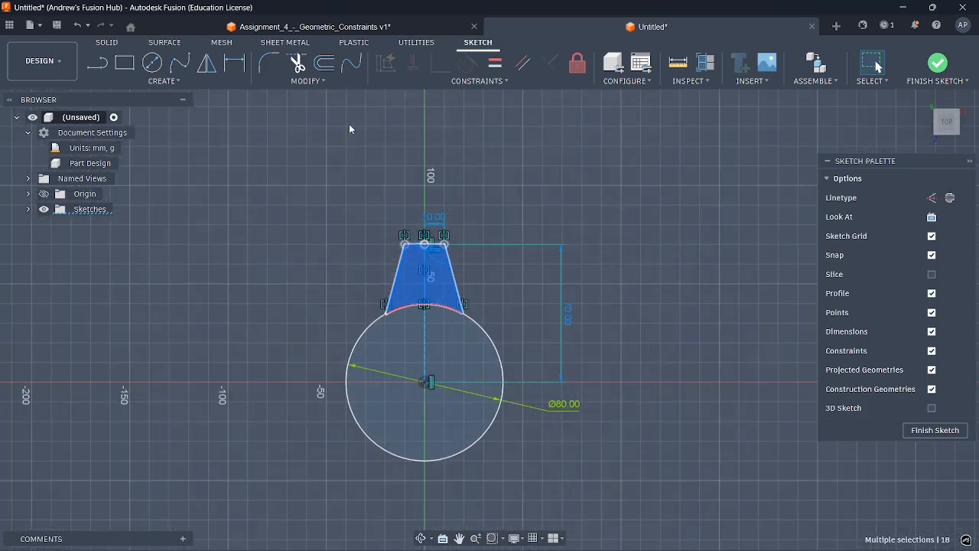
left_click(172, 84)
left_click(163, 262)
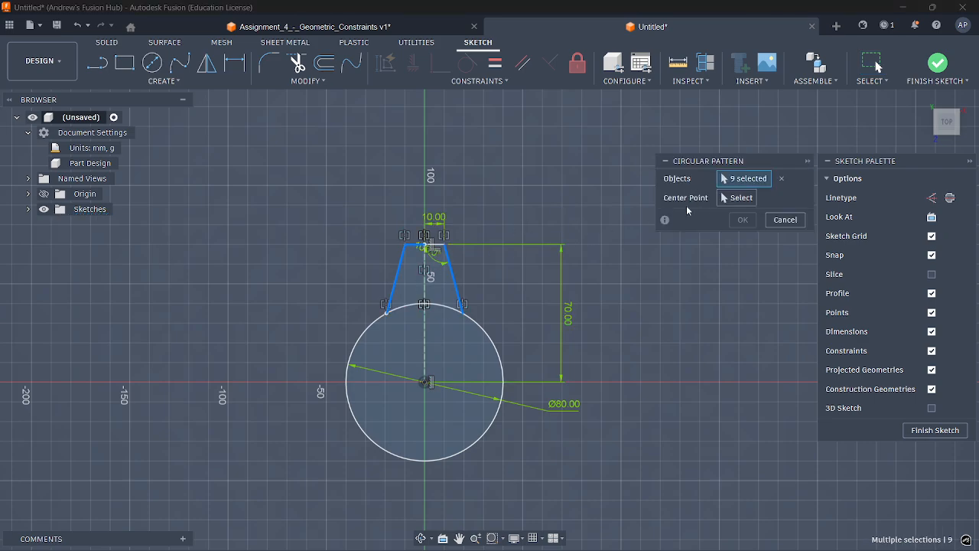
left_click(732, 201)
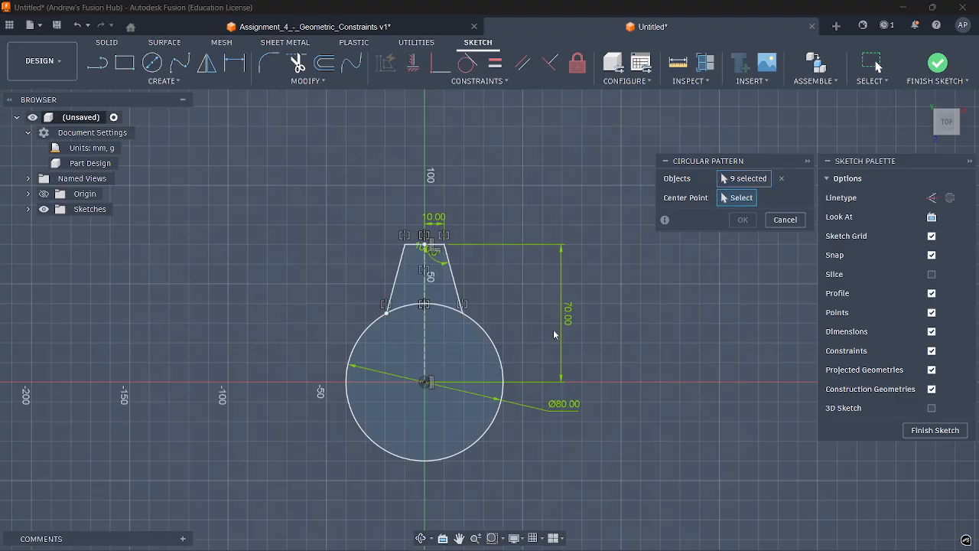
left_click(424, 383)
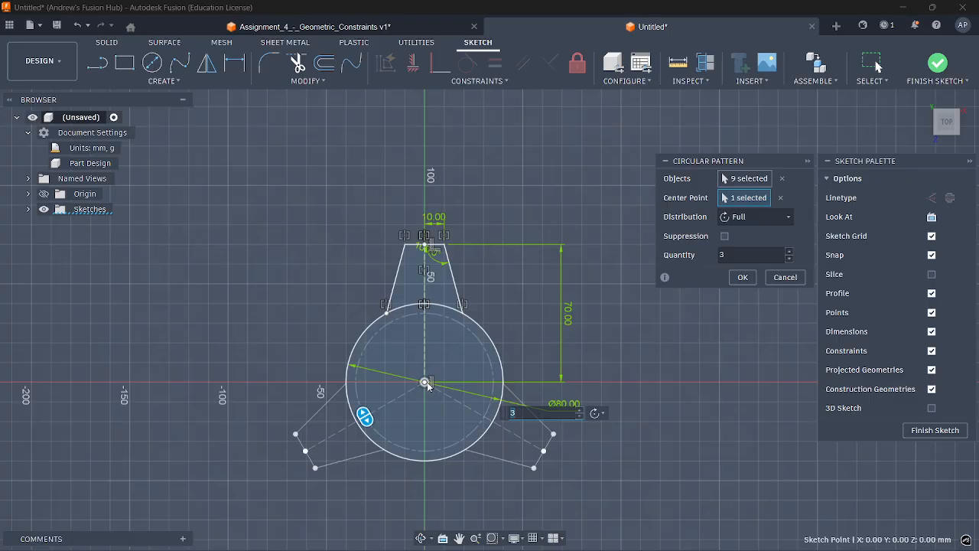
left_click(745, 256)
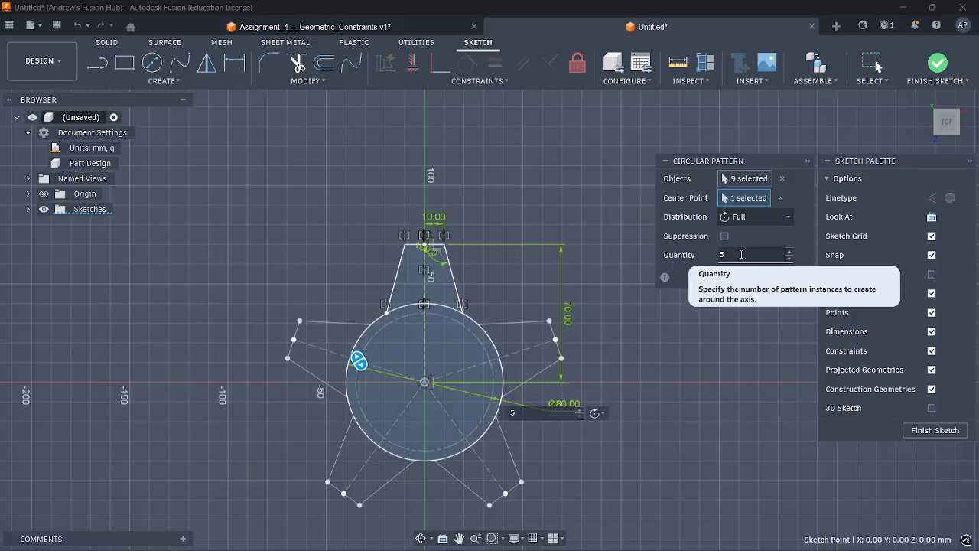
key("Return")
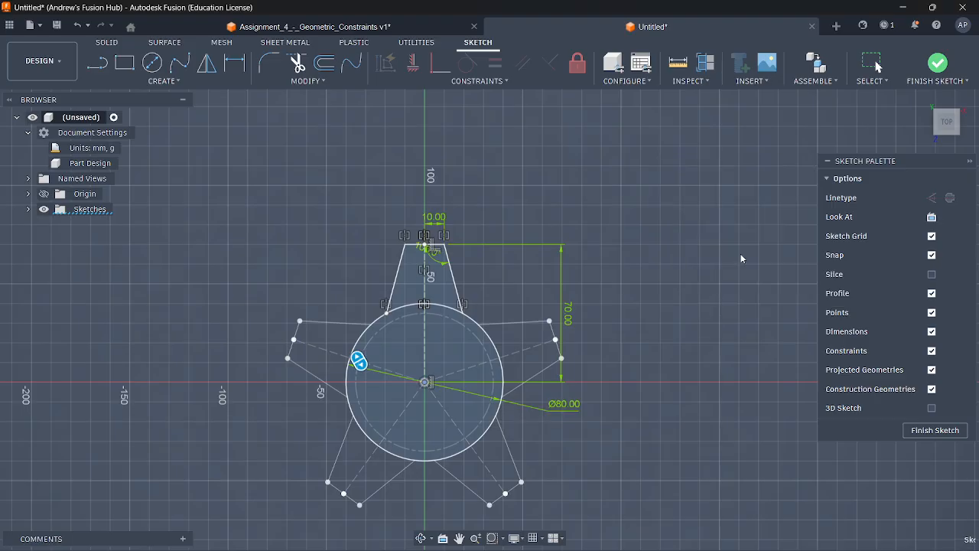
scroll(521, 366, "down", 3)
scroll(470, 392, "up", 3)
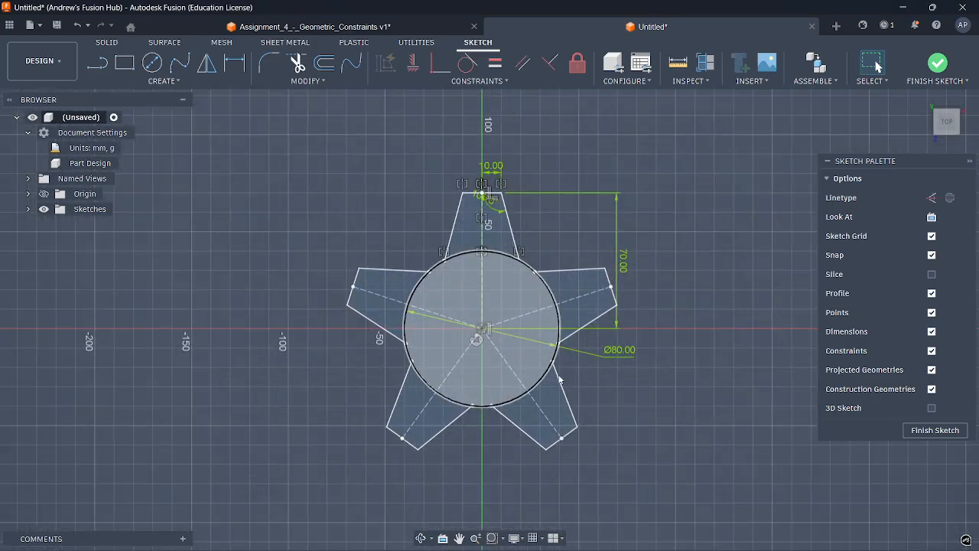
Set the circle's diameter to 120 mm.
double_click(627, 356)
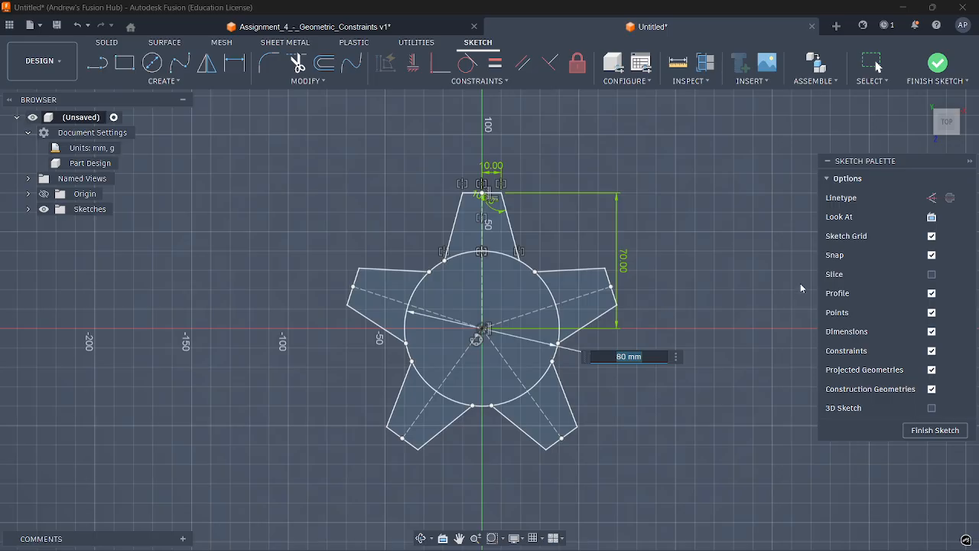
type("120")
key("Return")
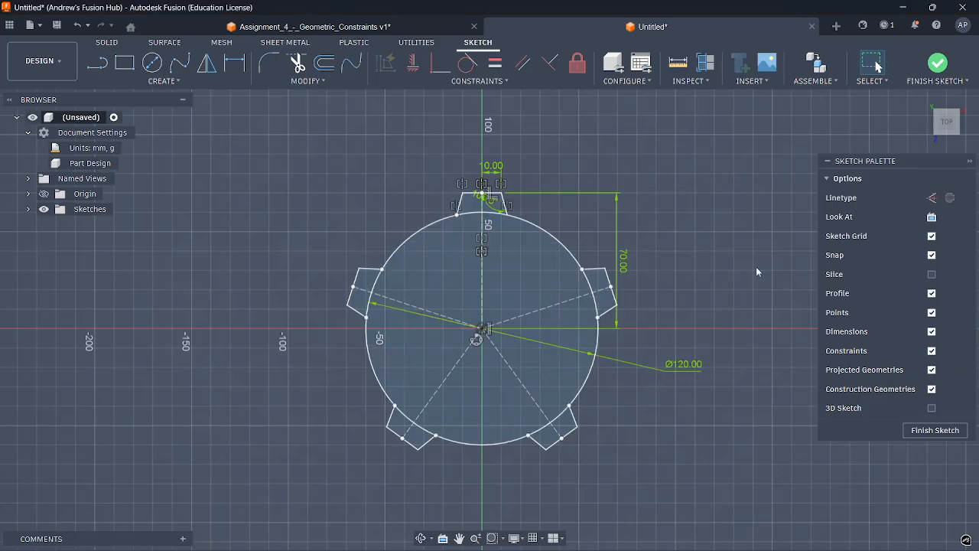
Set the distance from the circle's center to the tooth's top line to 100 mm in the patterned sketch.
double_click(628, 264)
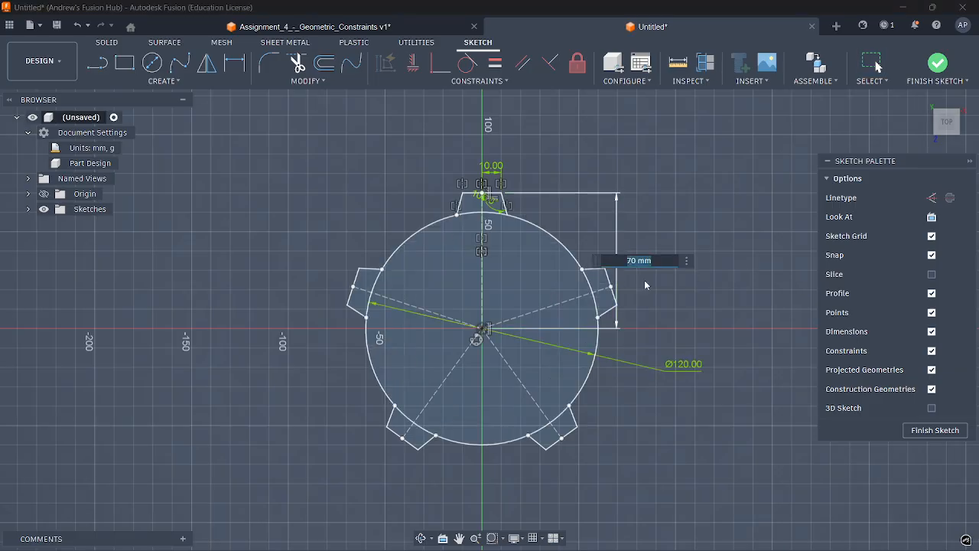
type("100")
key("Return")
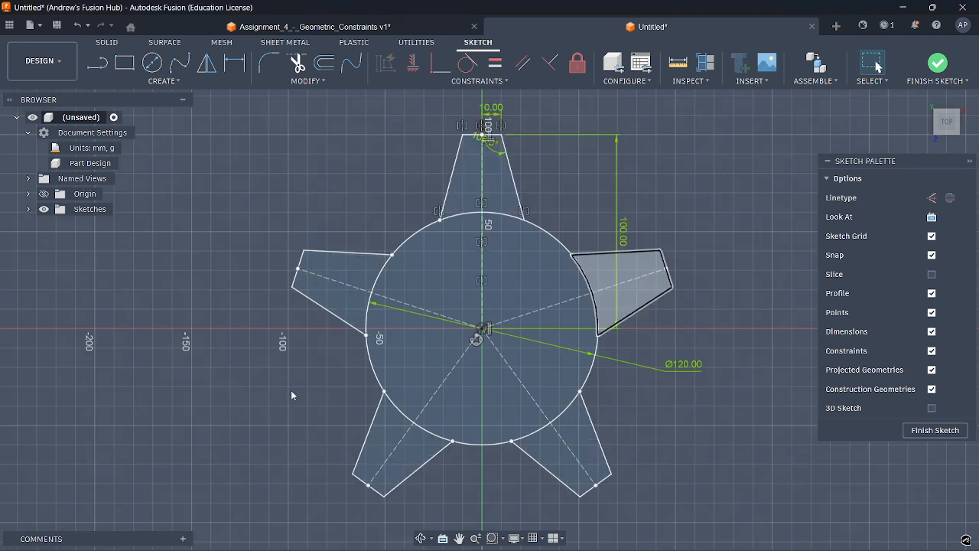
scroll(624, 380, "down", 3)
scroll(704, 405, "up", 2)
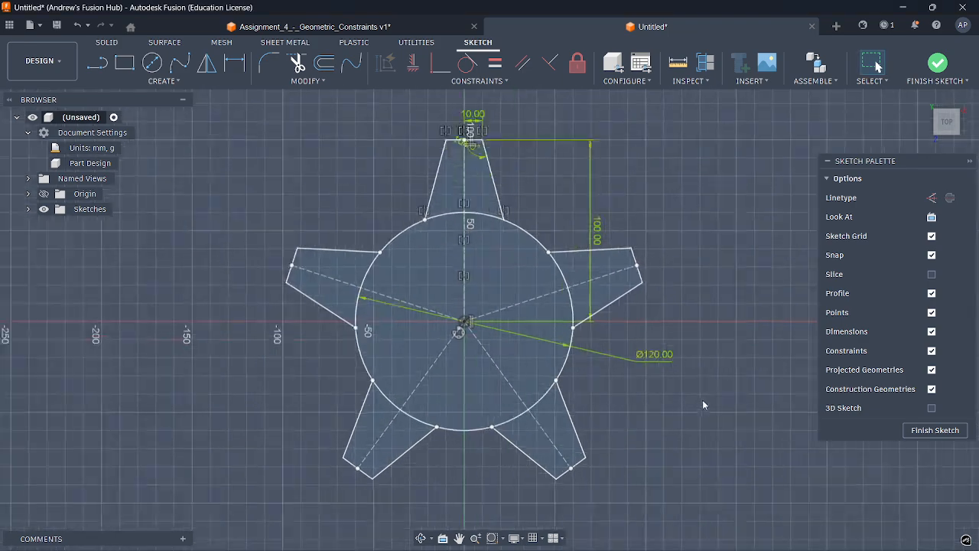
Edit the circular pattern of teeth and change its quantity to 7.
scroll(794, 406, "up", 3)
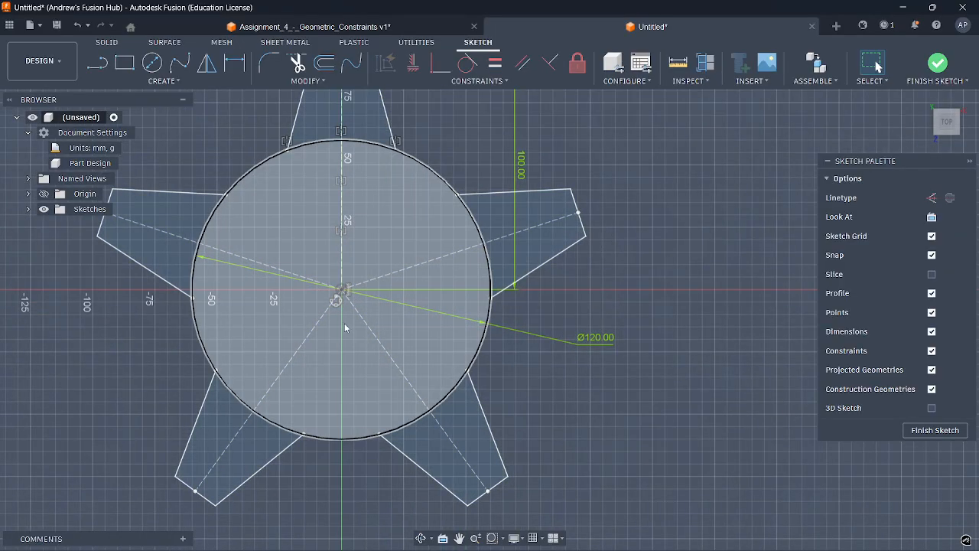
double_click(339, 306)
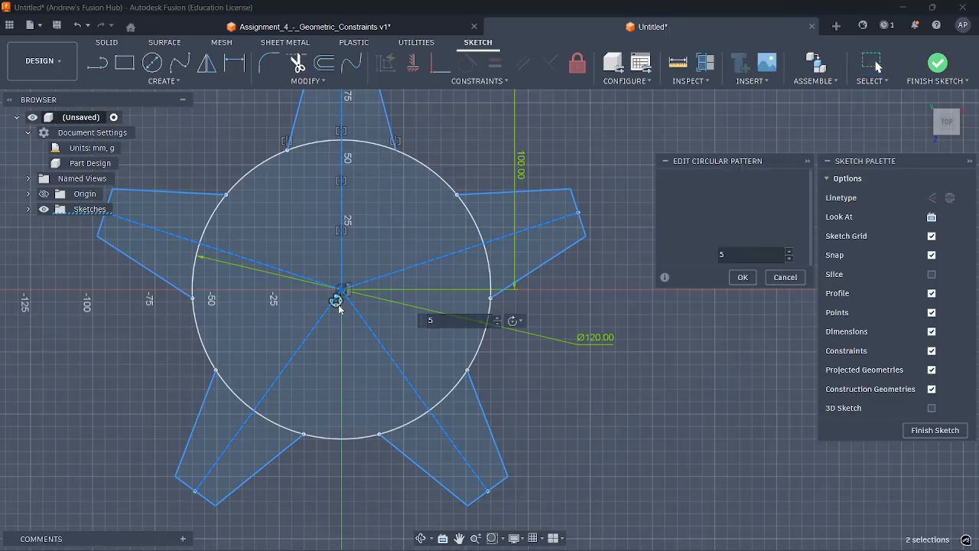
left_click_drag(732, 251, 712, 250)
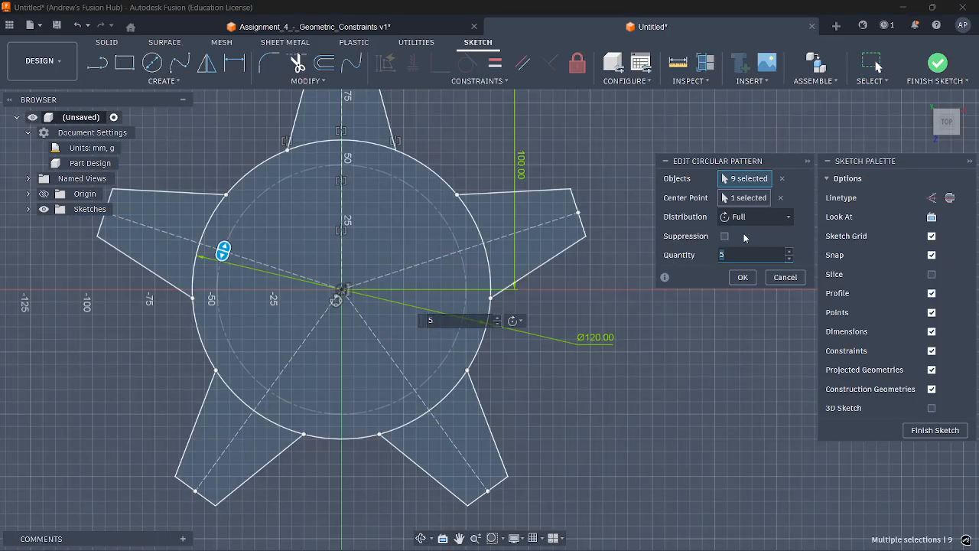
type("7")
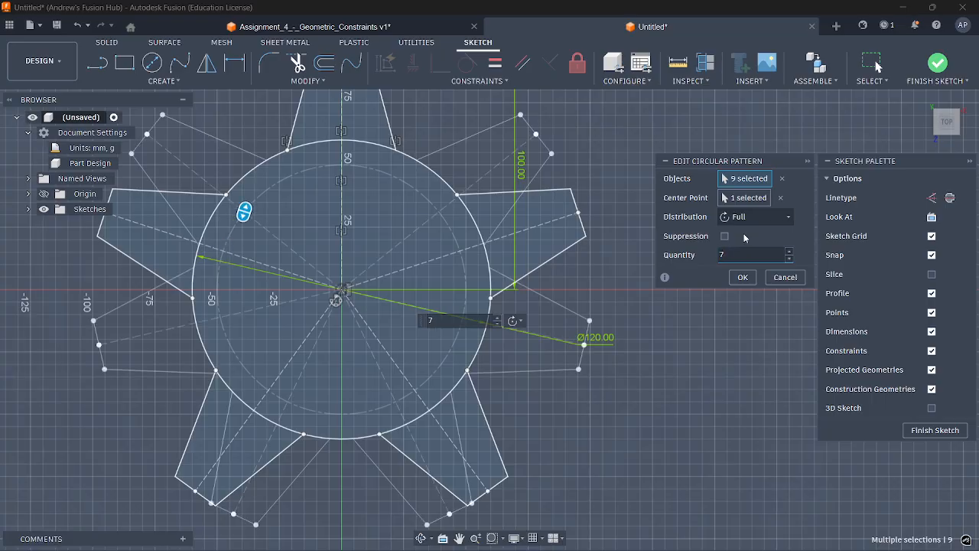
left_click(742, 277)
scroll(673, 383, "down", 5)
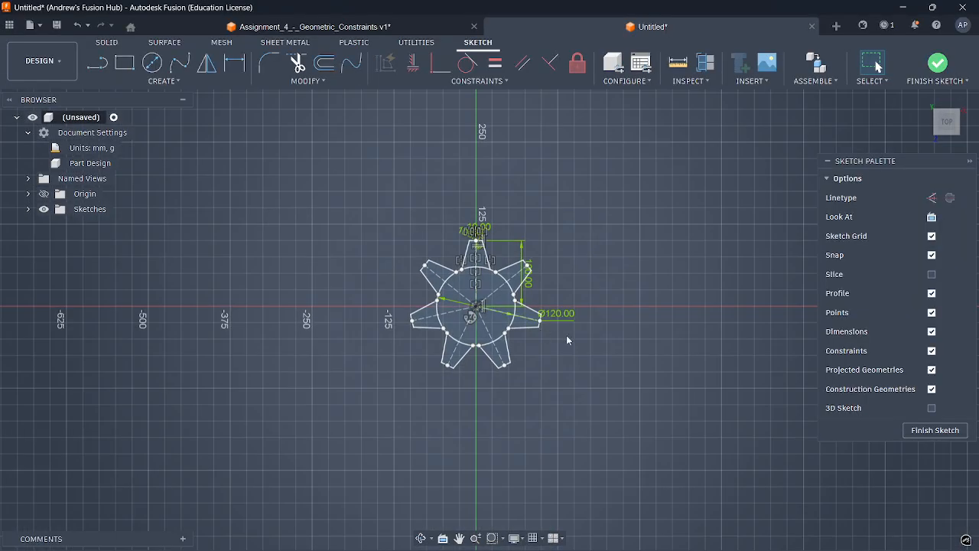
scroll(554, 312, "up", 3)
scroll(554, 312, "down", 3)
scroll(556, 306, "up", 3)
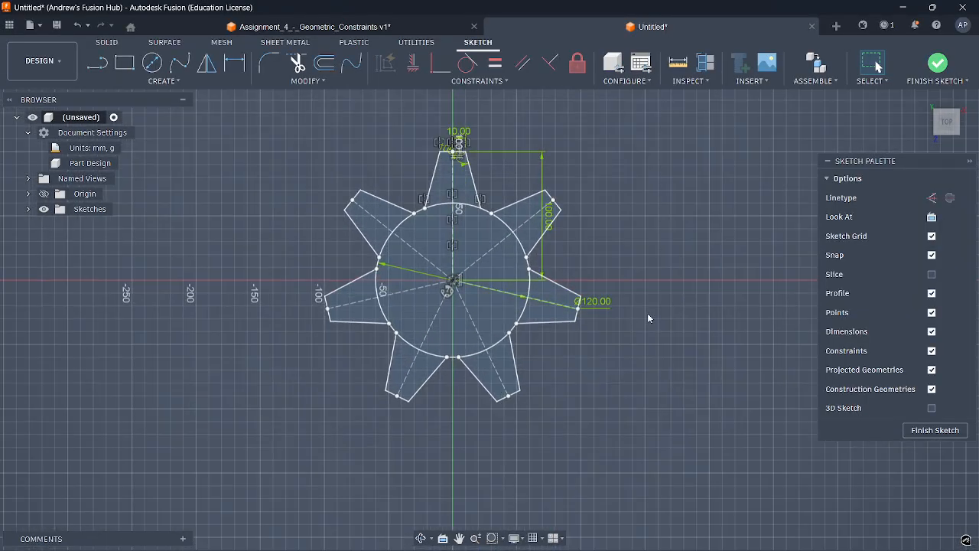
scroll(658, 329, "down", 3)
scroll(648, 296, "up", 5)
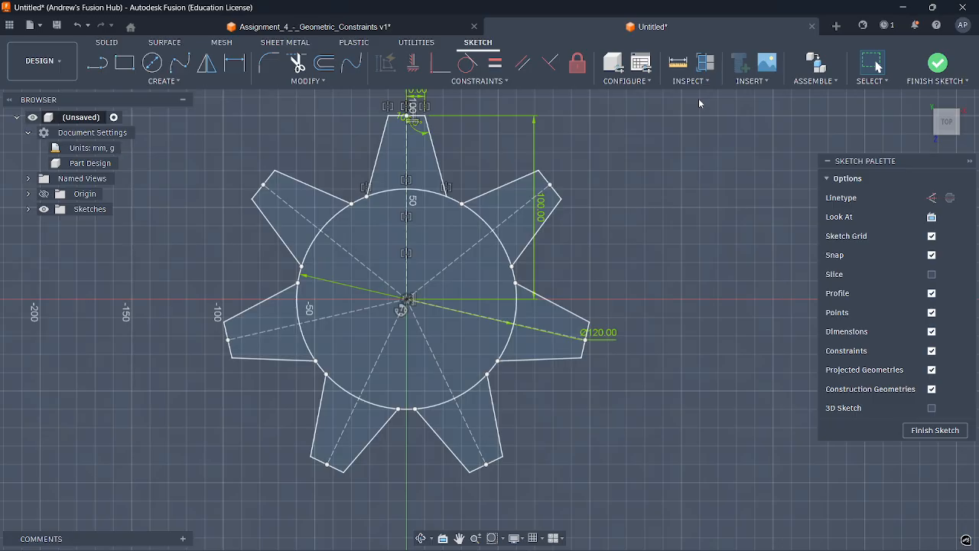
Examine the circular pattern symbol beside the circle's center.
left_click(175, 83)
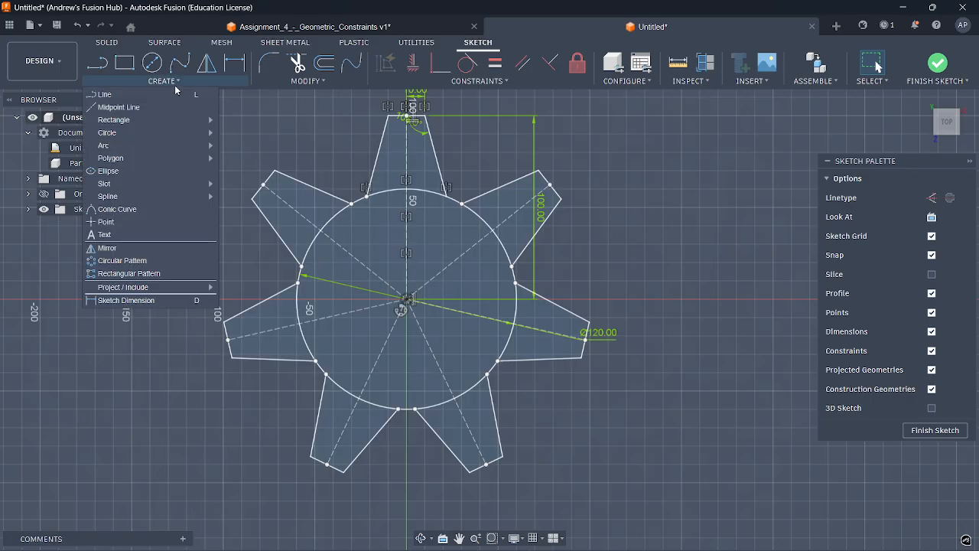
left_click(400, 337)
scroll(403, 337, "up", 5)
key("Escape")
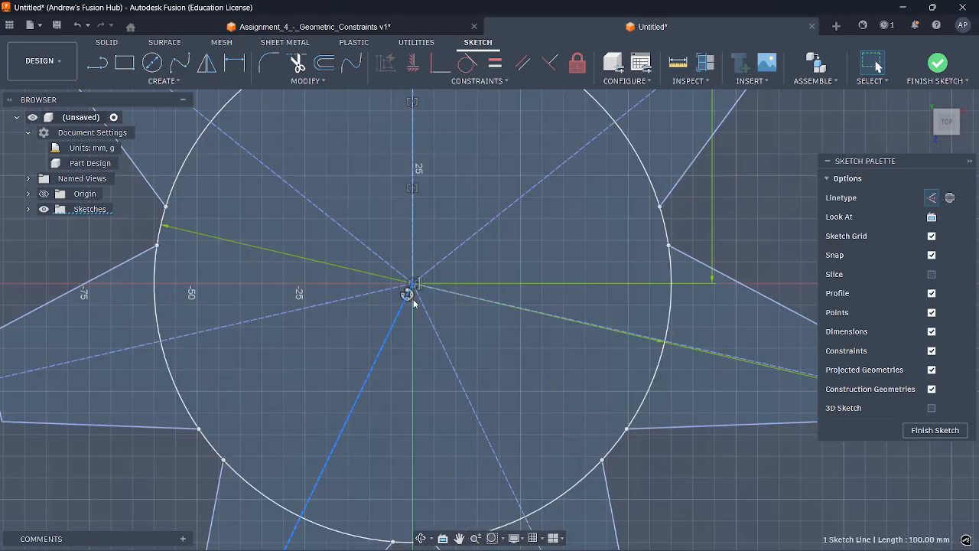
scroll(483, 305, "down", 6)
scroll(642, 436, "down", 2)
scroll(505, 398, "down", 5)
scroll(555, 386, "up", 5)
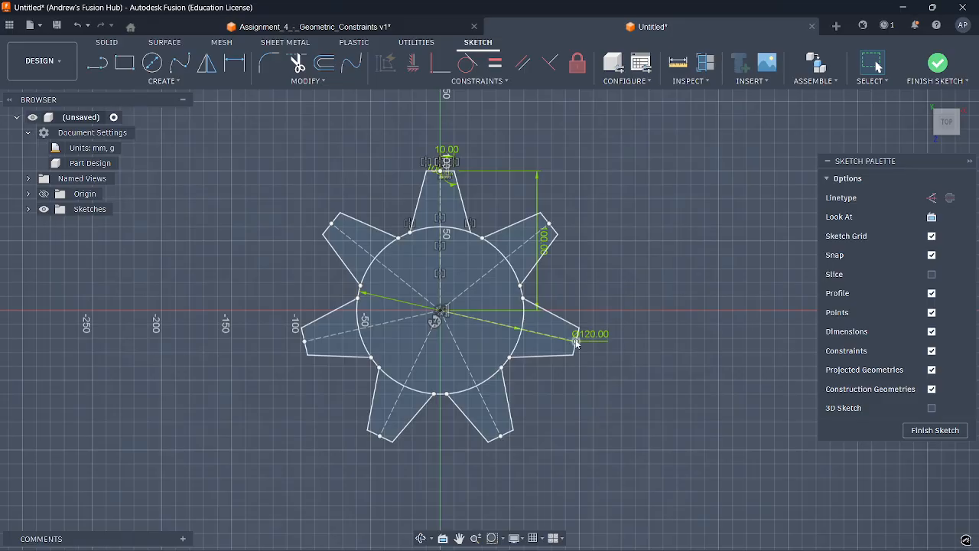
Undo the circular pattern together with the circle diameter and tooth height changes, back to the single tooth.
key("ctrl+z")
key("ctrl+z")
key("ctrl+z")
key("ctrl+z")
key("ctrl+z")
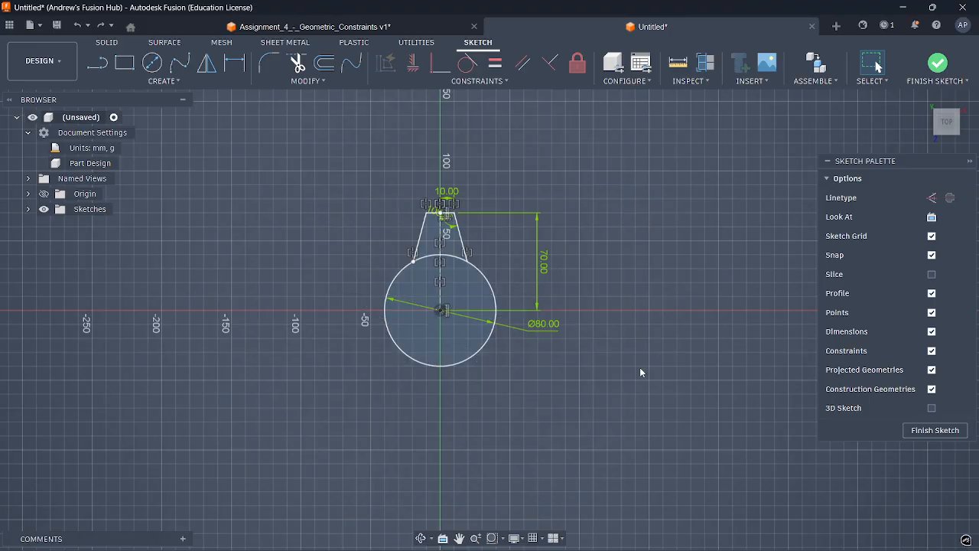
Set the circle's diameter to 100 mm.
double_click(544, 324)
type("100")
key("Return")
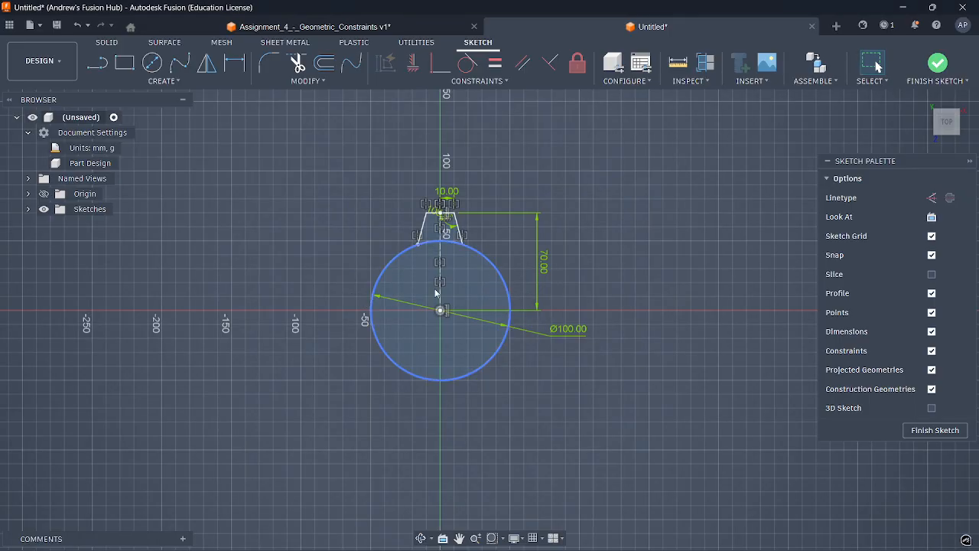
Set the distance from the circle's center to the single tooth's top line to 100 mm.
double_click(546, 252)
type("100")
key("Return")
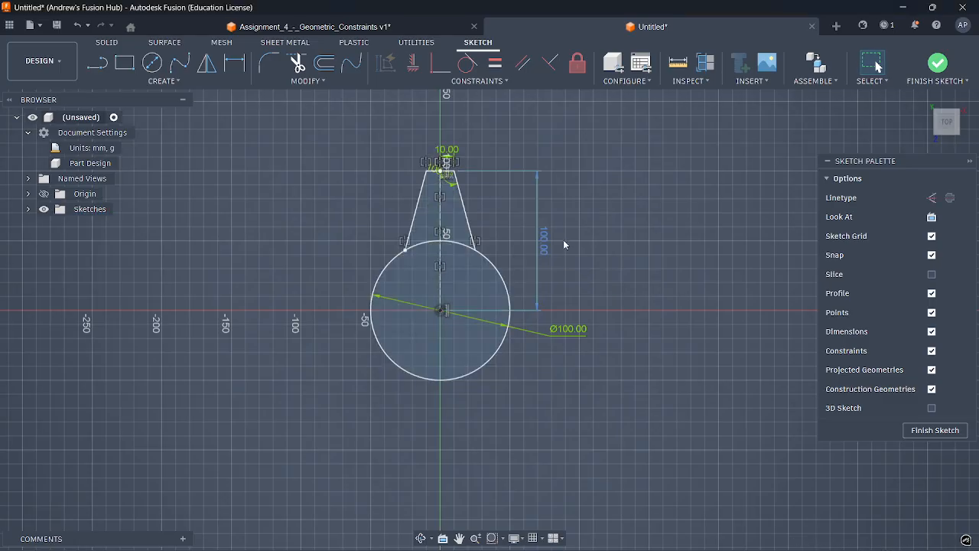
scroll(551, 269, "down", 3)
scroll(586, 283, "up", 3)
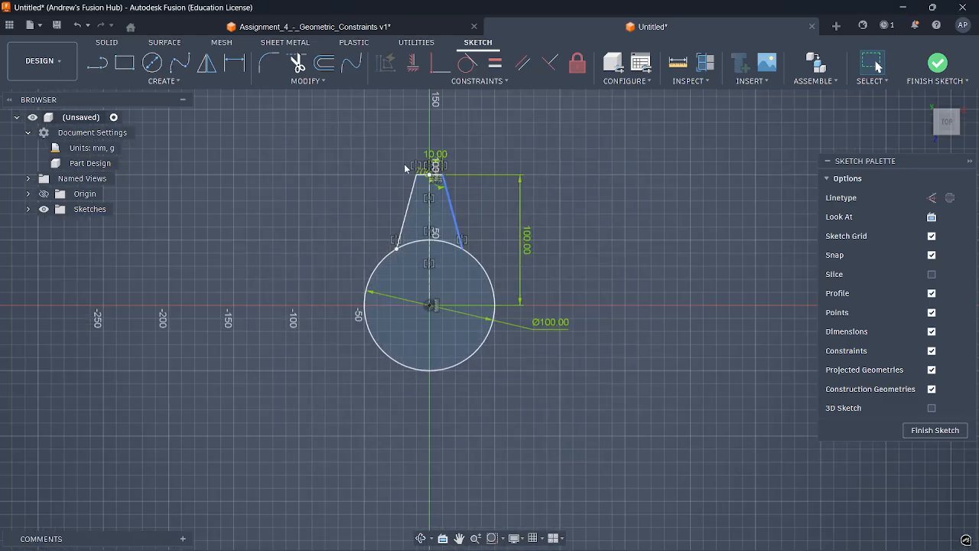
Start a circular pattern with the tooth's two slanted sides, both halves of its top line and its centerline as objects.
left_click(173, 81)
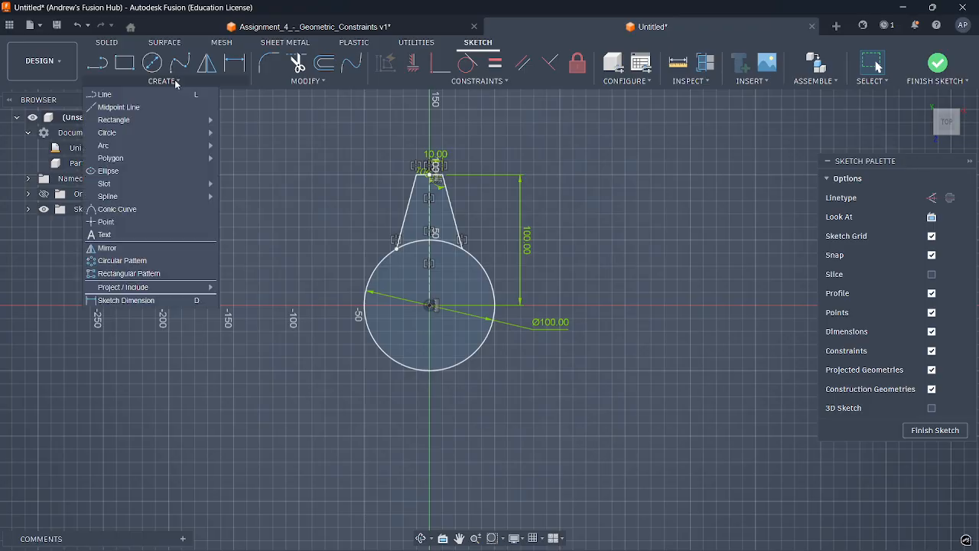
left_click(161, 261)
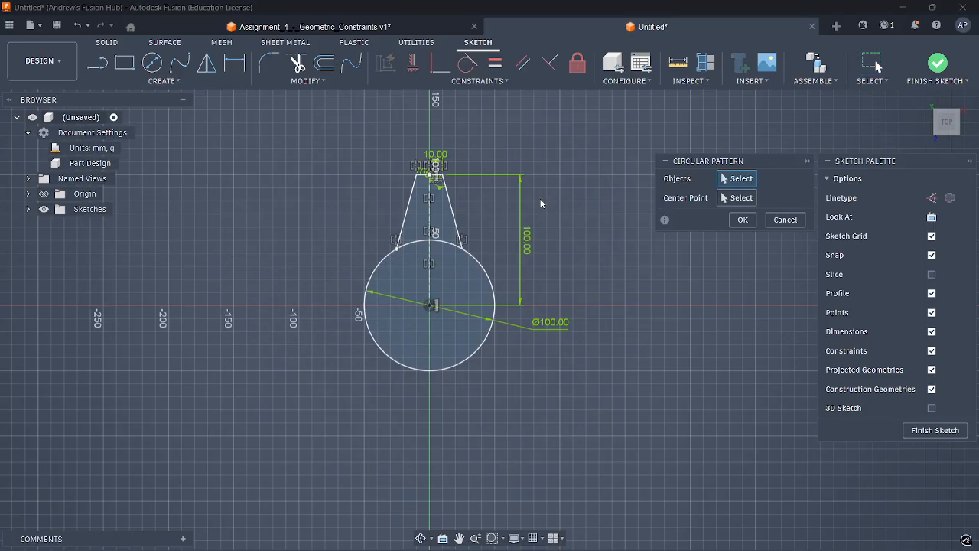
scroll(433, 163, "up", 4)
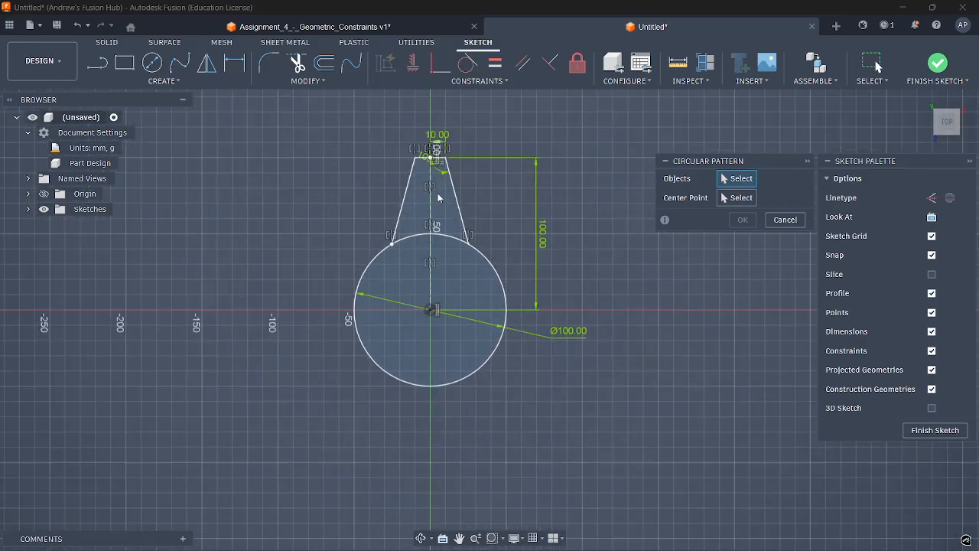
left_click(387, 168)
left_click(403, 145)
left_click(435, 145)
left_click(449, 157)
left_click(421, 183)
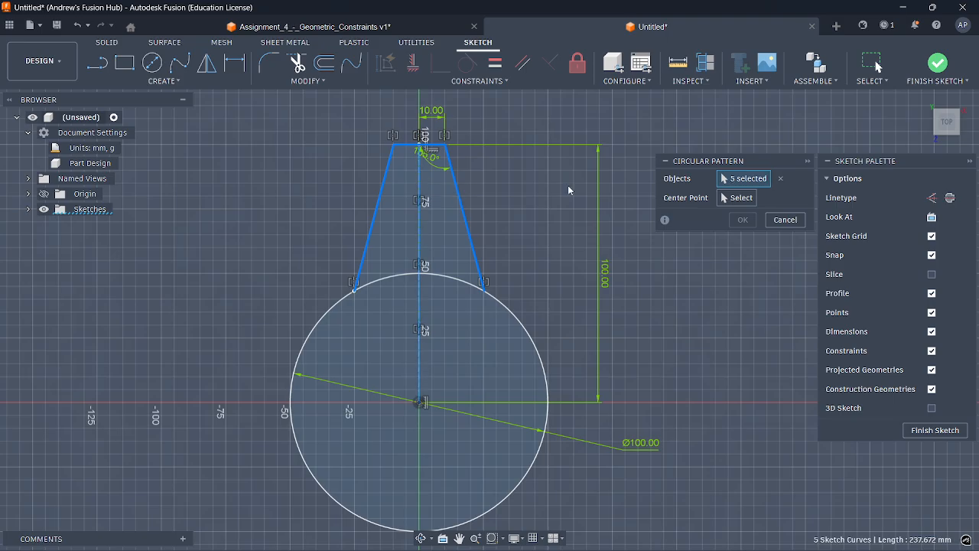
Pattern the selected tooth lines around the circle's center point with full distribution and a quantity of 5.
scroll(423, 183, "down", 5)
scroll(794, 343, "down", 3)
scroll(497, 266, "up", 2)
scroll(219, 186, "down", 2)
scroll(553, 297, "up", 2)
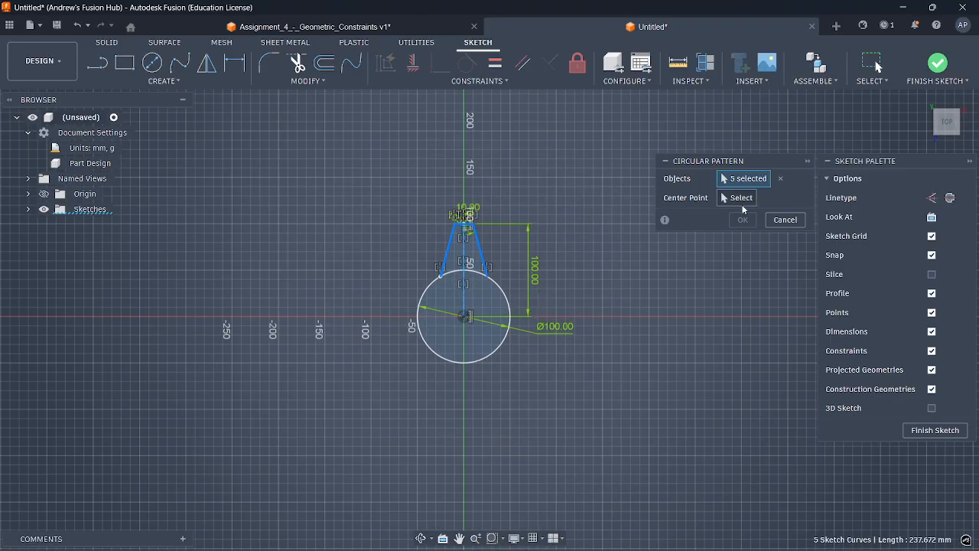
left_click(742, 200)
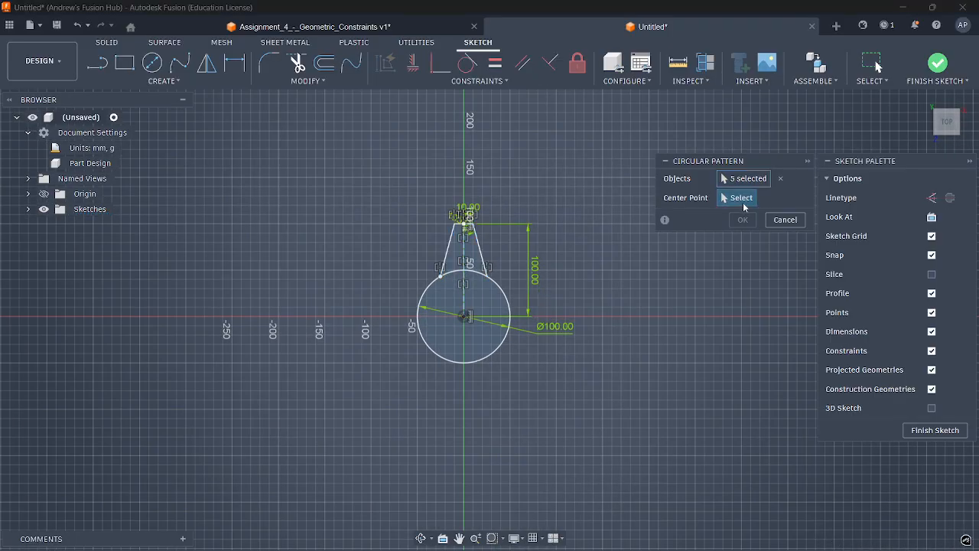
left_click(465, 317)
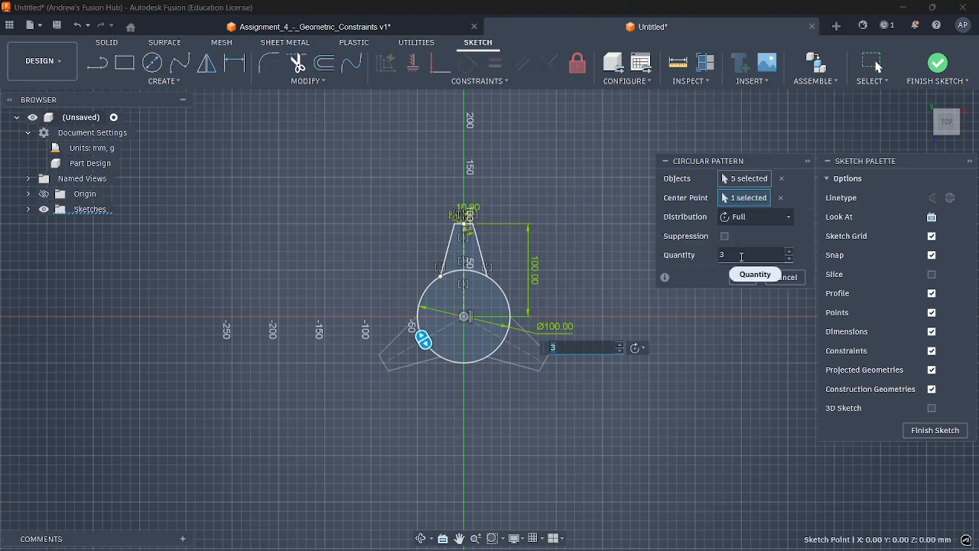
type("5")
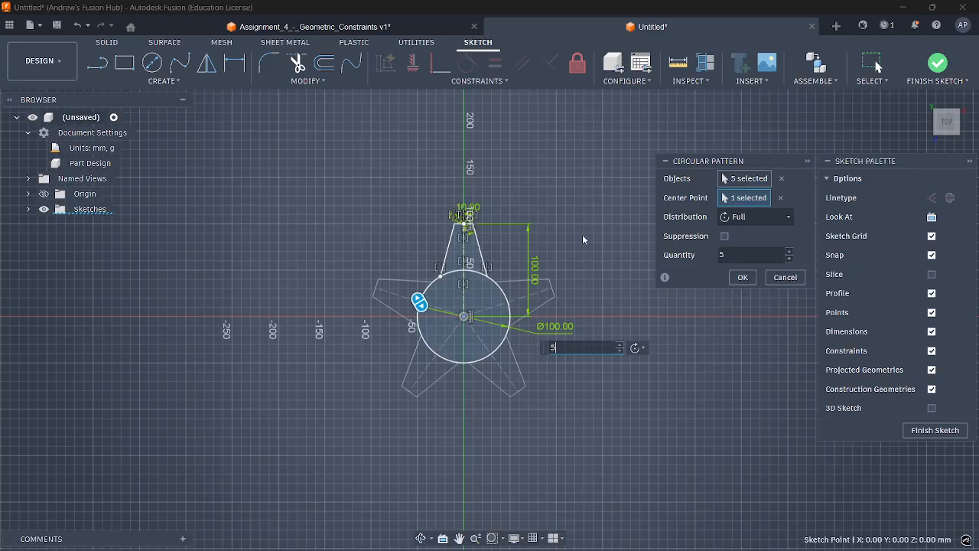
left_click(743, 277)
Examine the patterned teeth and their construction lines around the circle.
scroll(598, 334, "down", 2)
scroll(464, 403, "up", 2)
scroll(464, 404, "up", 1)
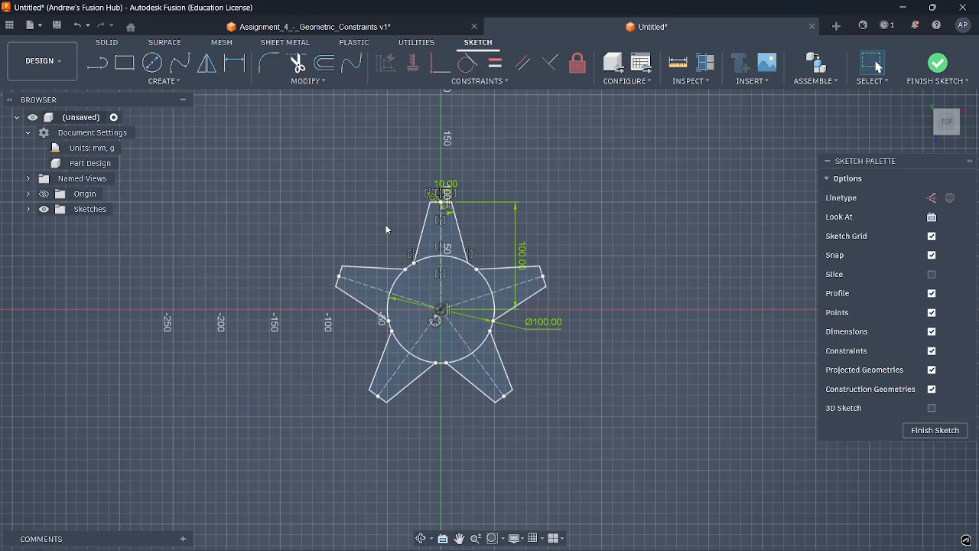
scroll(475, 306, "up", 2)
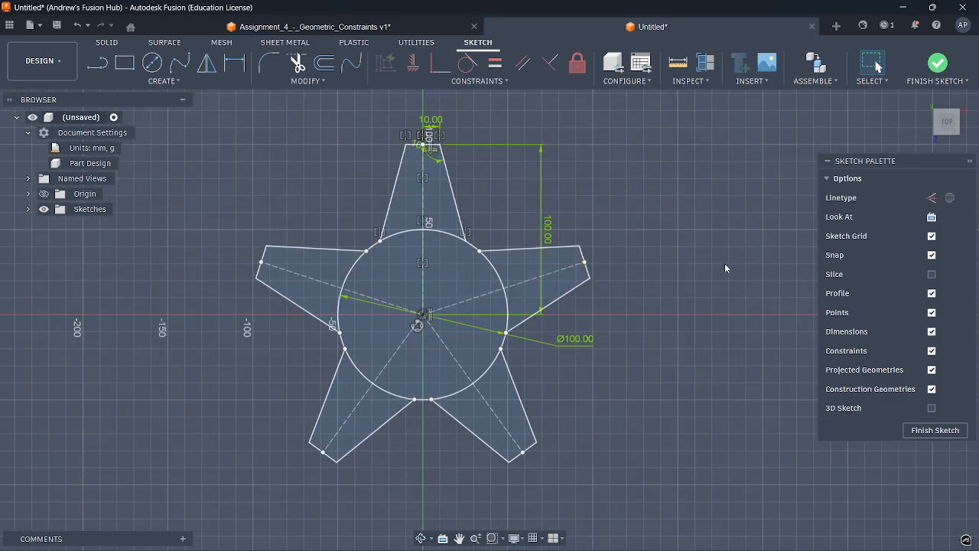
scroll(337, 305, "down", 2)
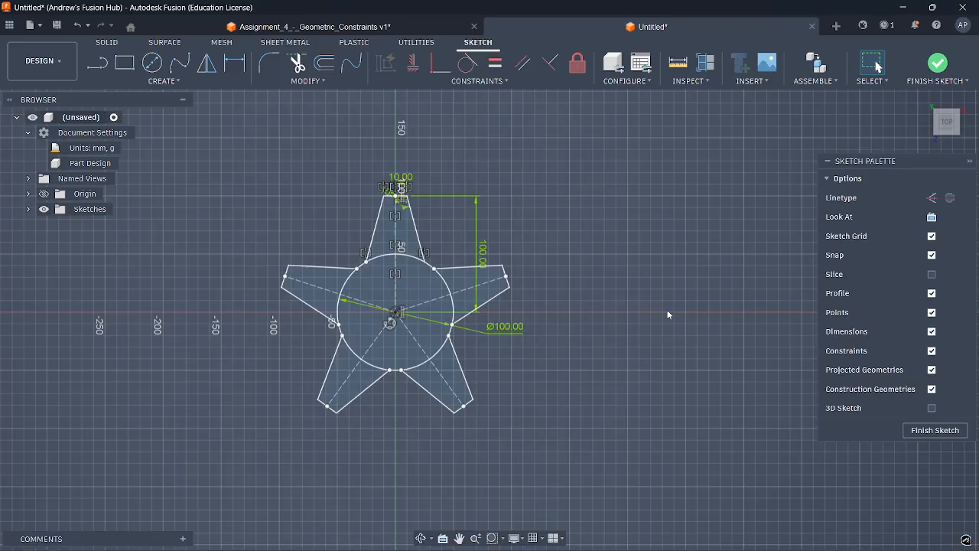
scroll(673, 307, "down", 2)
scroll(465, 295, "up", 2)
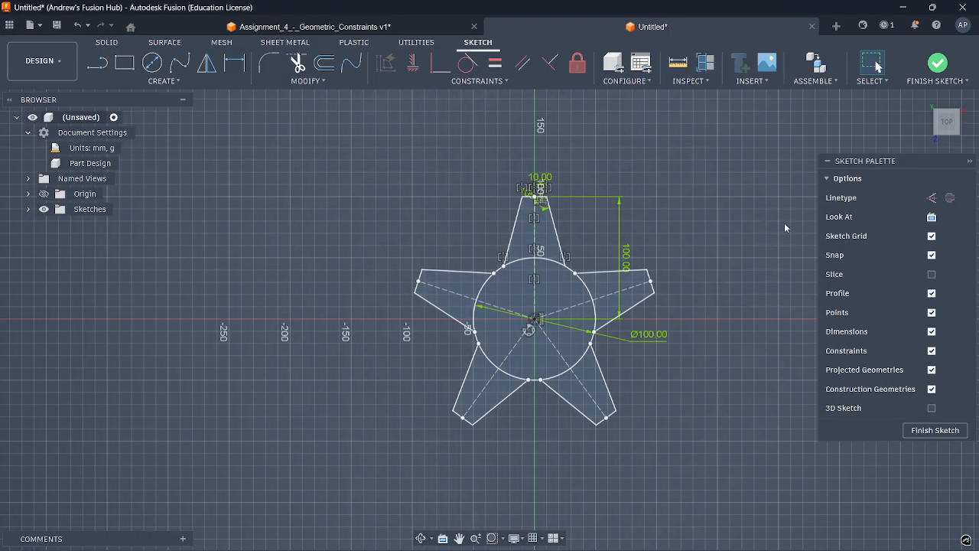
scroll(665, 301, "down", 4)
scroll(584, 271, "up", 6)
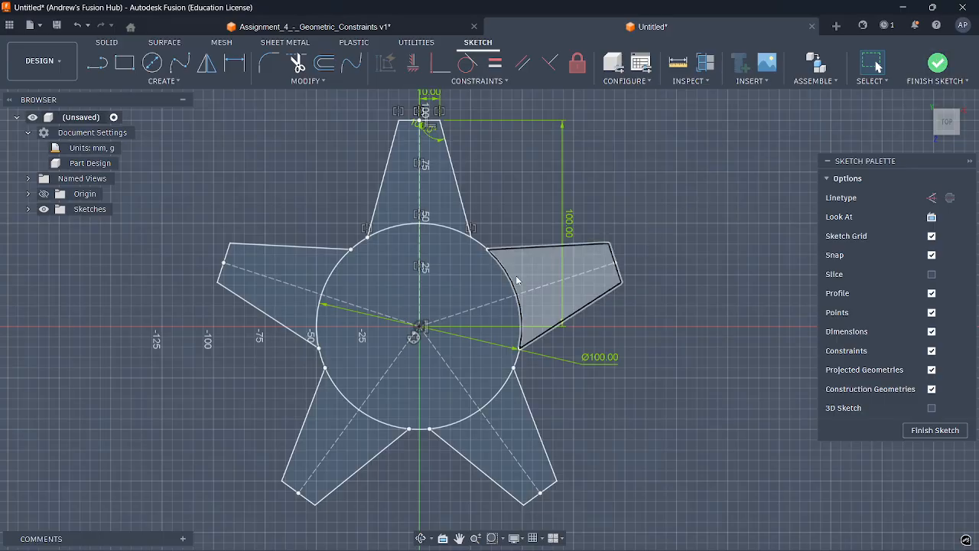
Change the five dashed centerlines of the teeth from construction lines to normal lines.
left_click(420, 275)
left_click(383, 316)
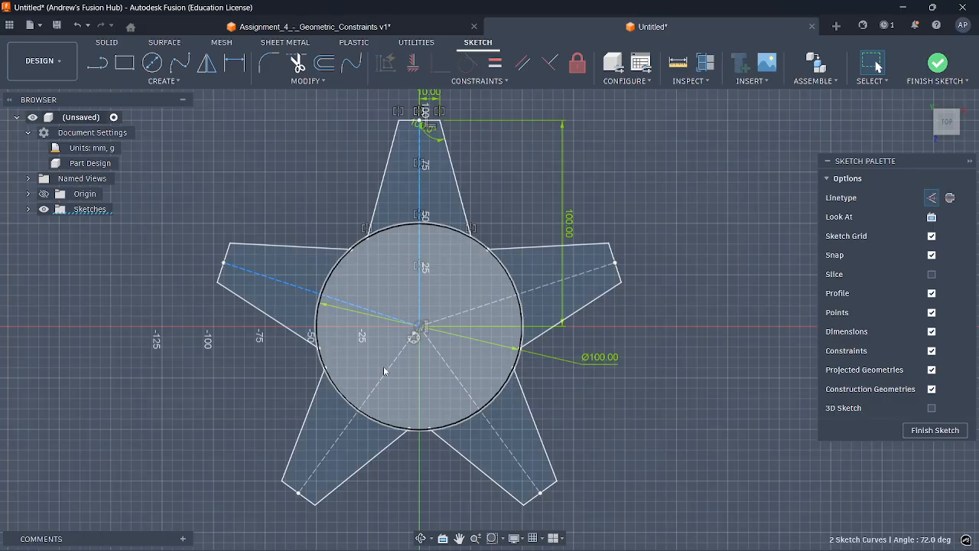
left_click(390, 374)
left_click(446, 365)
left_click(546, 287)
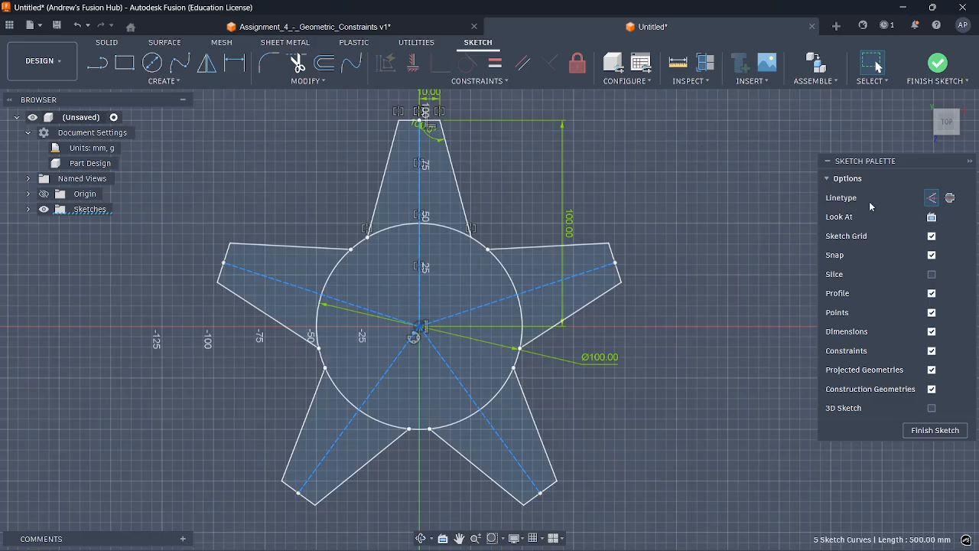
left_click(930, 197)
left_click(719, 196)
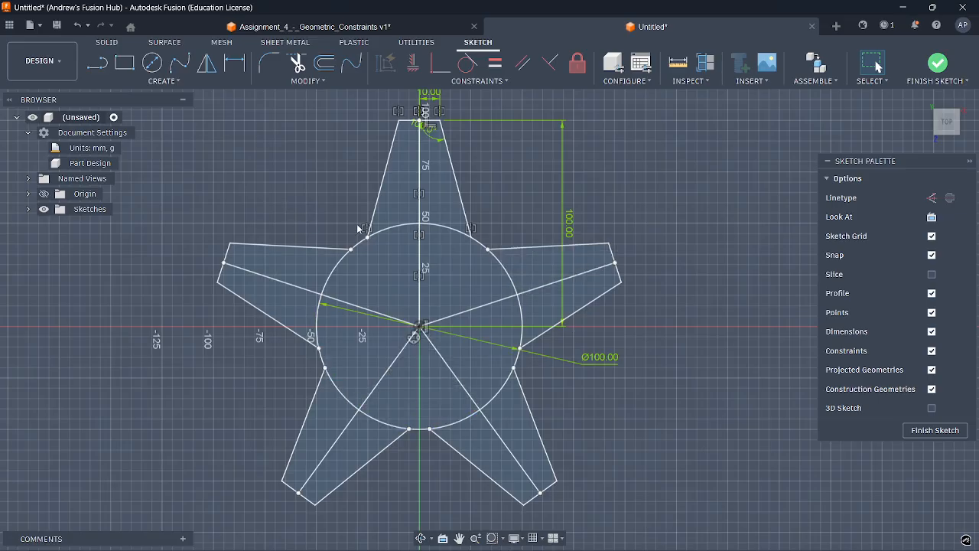
Turn the five solid centerlines of the teeth back into construction lines.
left_click(420, 278)
left_click(392, 316, "ctrl")
left_click(382, 379, "ctrl")
left_click(448, 371, "ctrl")
left_click(475, 308, "ctrl")
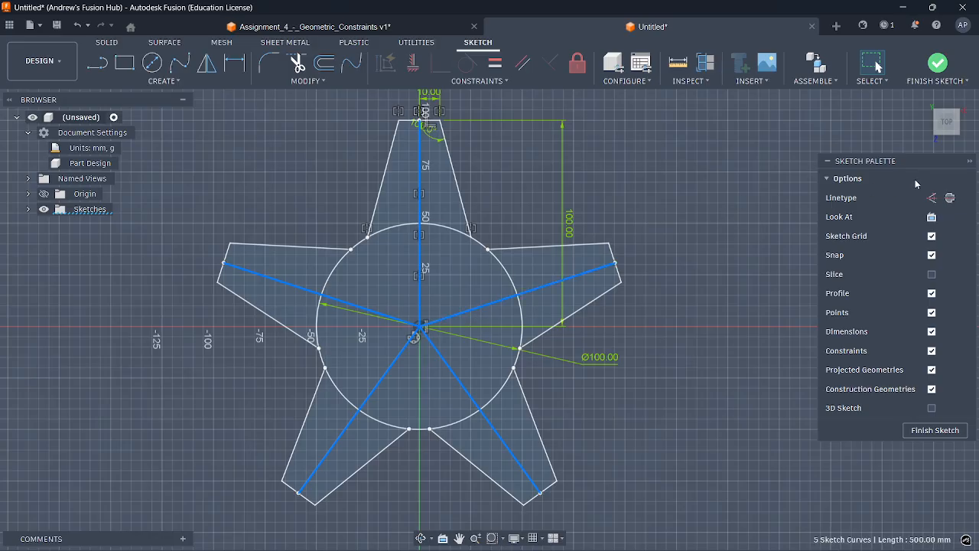
left_click(932, 197)
left_click(718, 215)
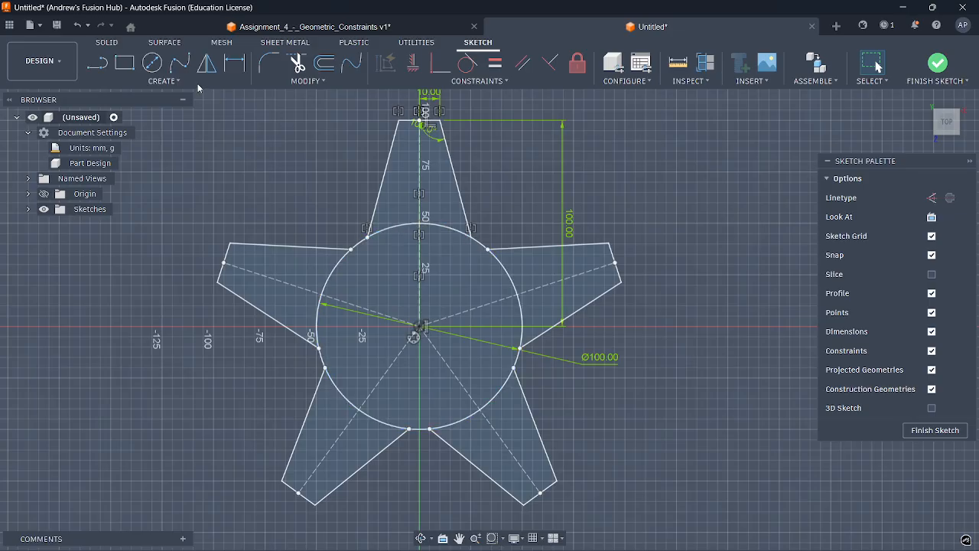
Trim away the circle's arcs inside the five teeth so only the outer gear outline remains.
left_click(297, 63)
left_click(404, 225)
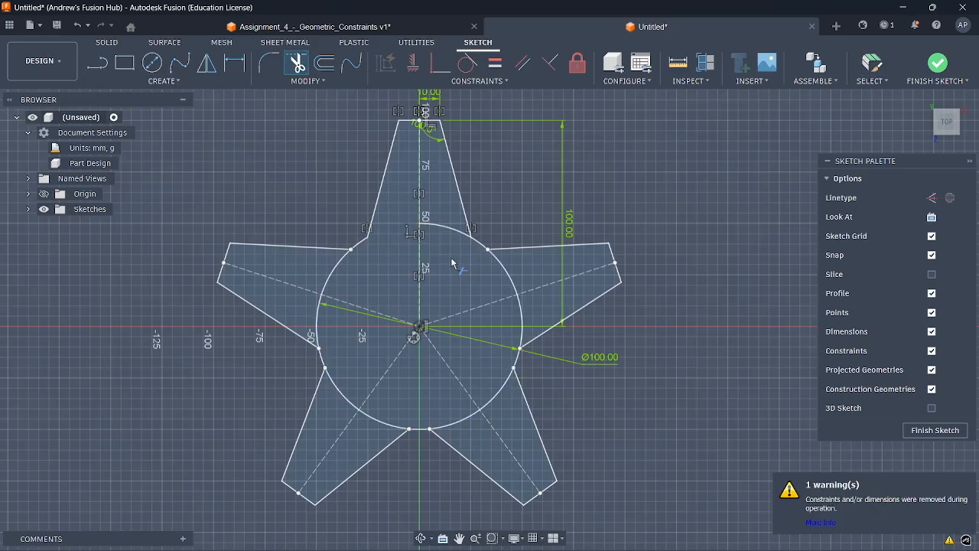
left_click(507, 272)
left_click(502, 389)
left_click(457, 422)
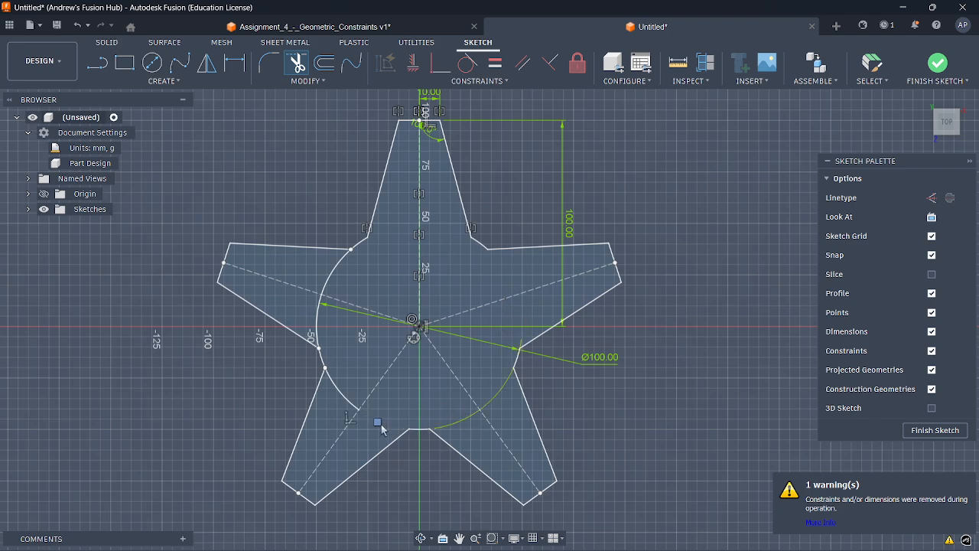
left_click(341, 389)
left_click(341, 270)
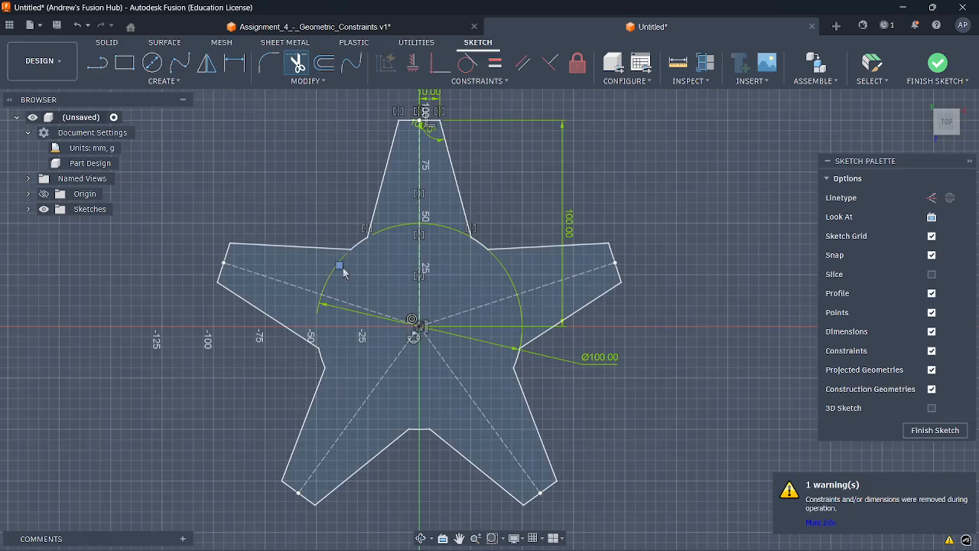
key("Escape")
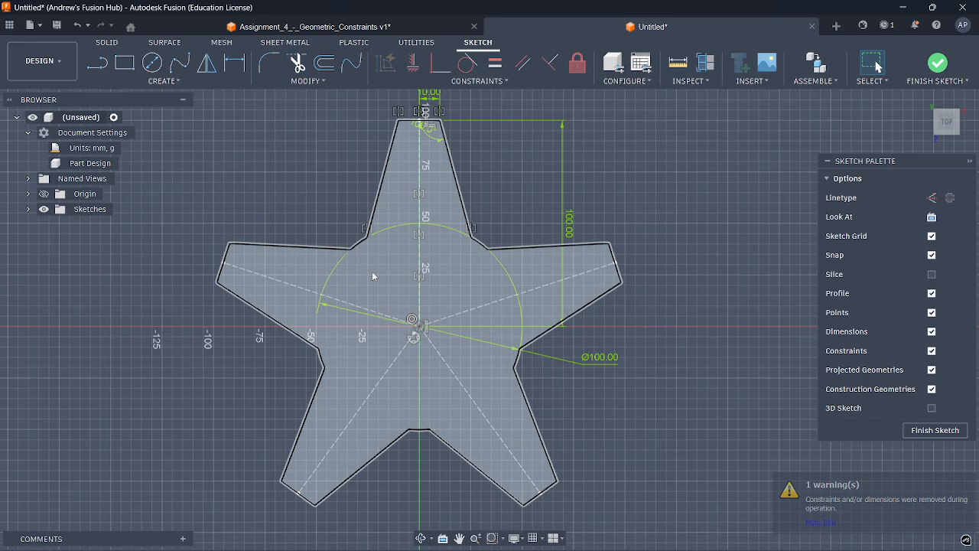
Check the trimmed gear outline as a single closed profile and view the sketch at an angle.
left_click(375, 276)
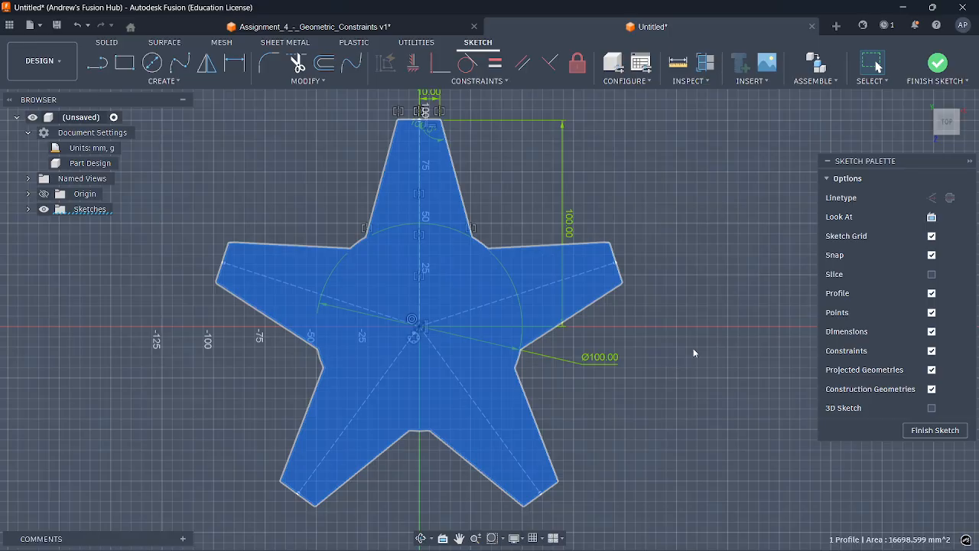
left_click(702, 286)
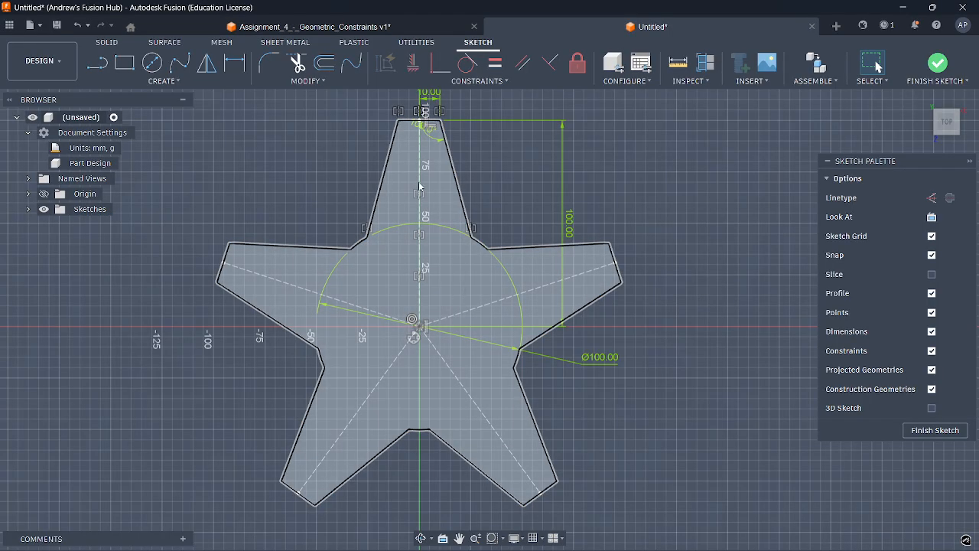
scroll(339, 280, "down", 2)
scroll(700, 288, "down", 2)
scroll(700, 288, "down", 2)
scroll(465, 354, "up", 3)
scroll(295, 223, "down", 2)
scroll(535, 260, "down", 2)
scroll(581, 255, "up", 3)
middle_click_drag(665, 251, 612, 231, "shift")
scroll(613, 233, "up", 2)
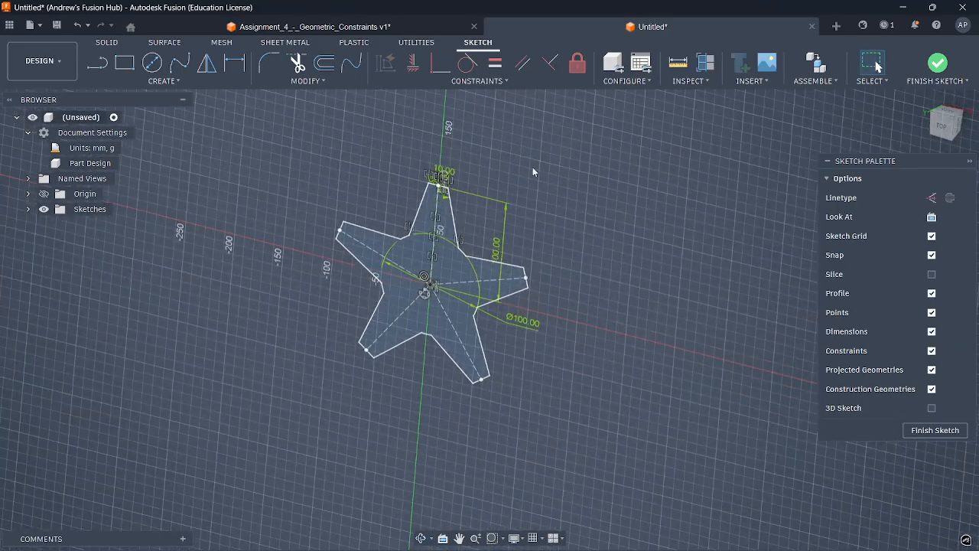
Finish the sketch and extrude the five-tooth profile 30 mm to one side as a new body.
left_click(938, 64)
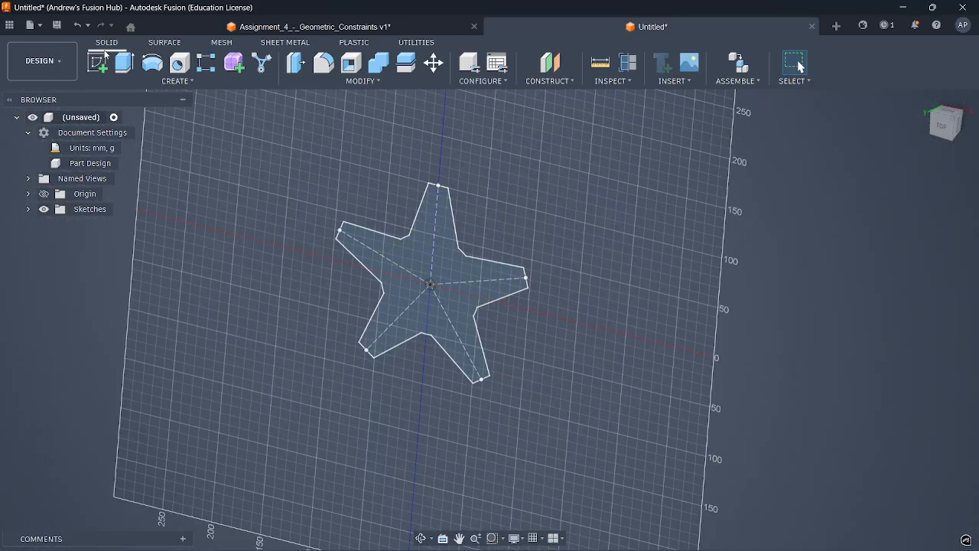
left_click(125, 59)
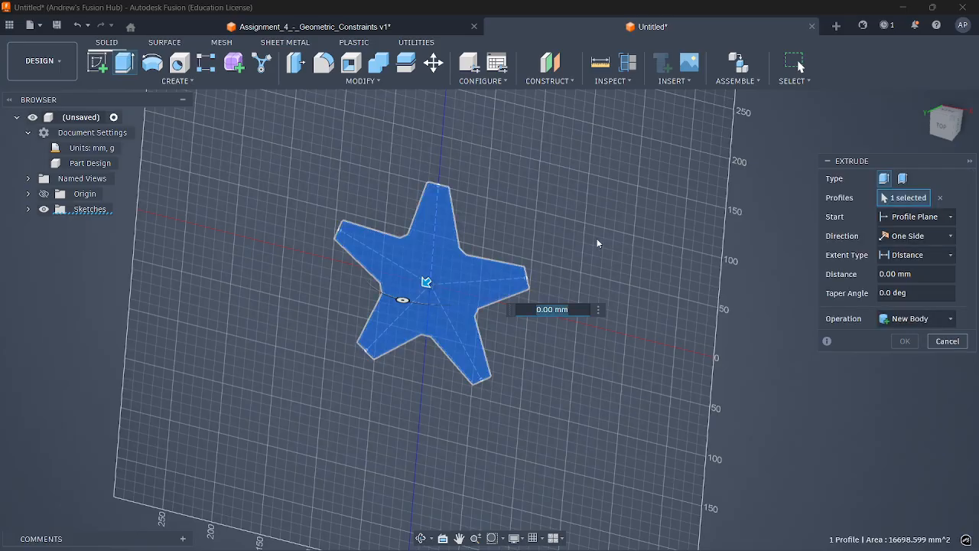
scroll(503, 287, "down", 1)
scroll(618, 280, "up", 2)
scroll(528, 277, "up", 2)
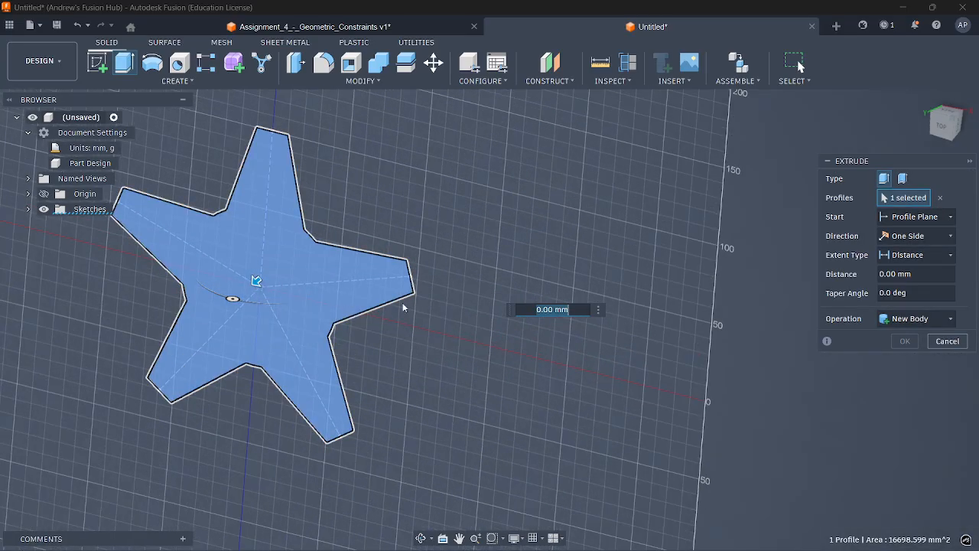
scroll(313, 287, "down", 2)
scroll(306, 260, "up", 2)
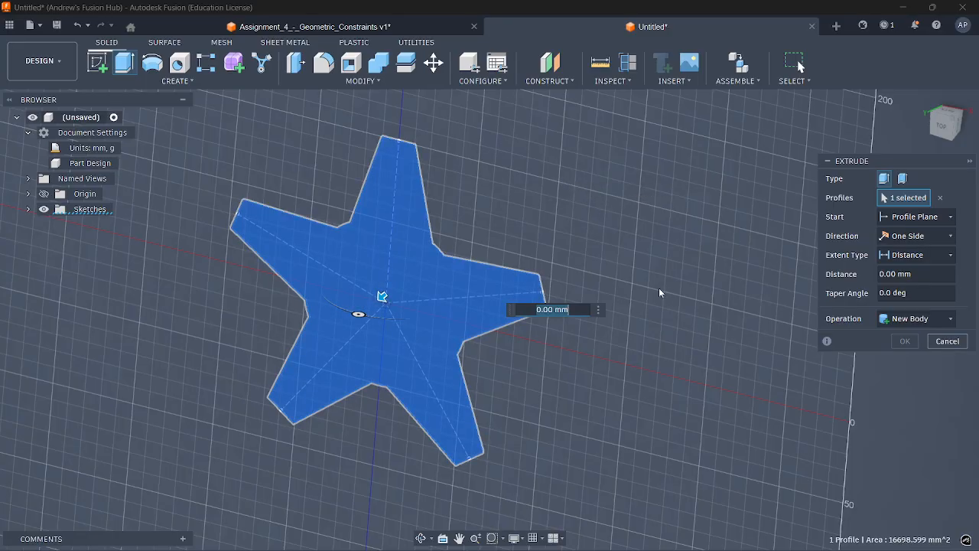
type("10")
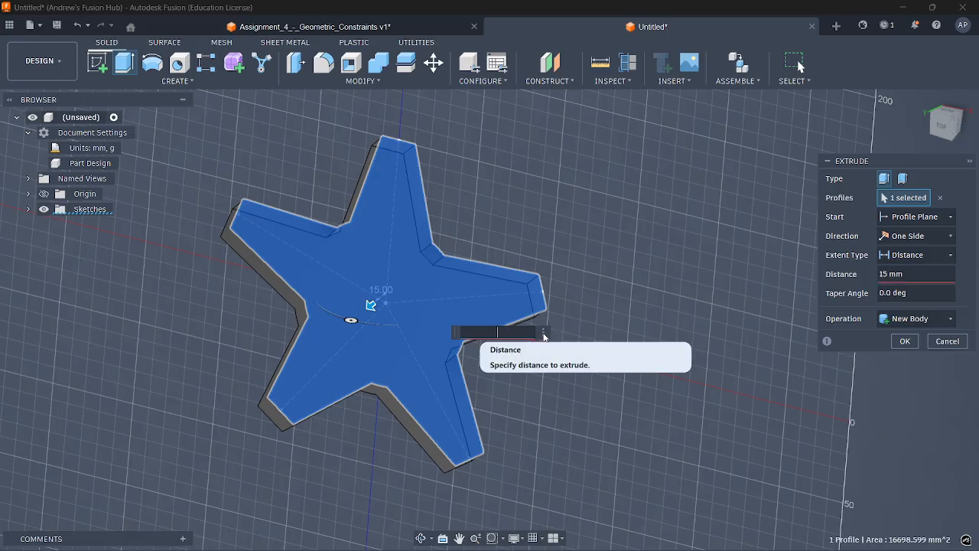
type("30")
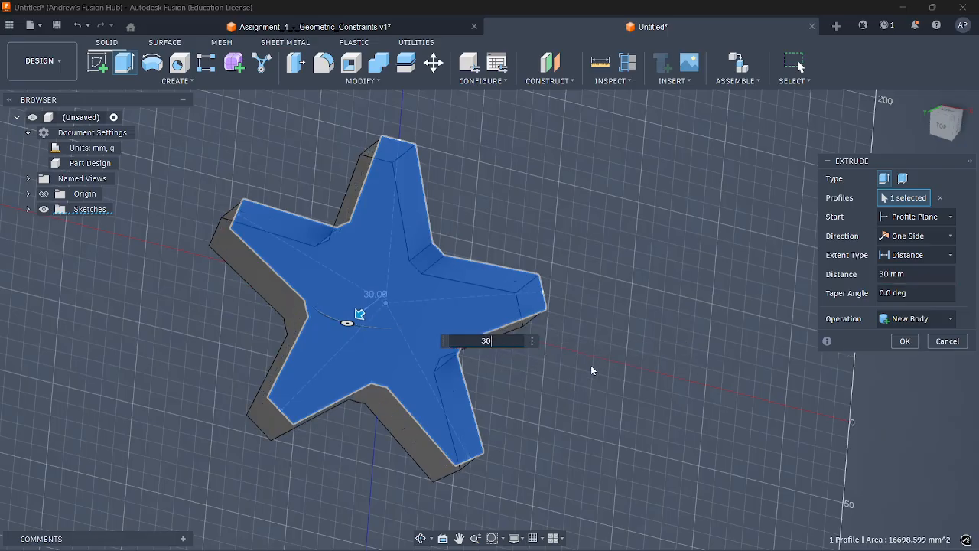
left_click(905, 342)
middle_click_drag(523, 360, 414, 335, "shift")
scroll(452, 332, "down", 4)
scroll(459, 339, "down", 6)
scroll(494, 356, "up", 8)
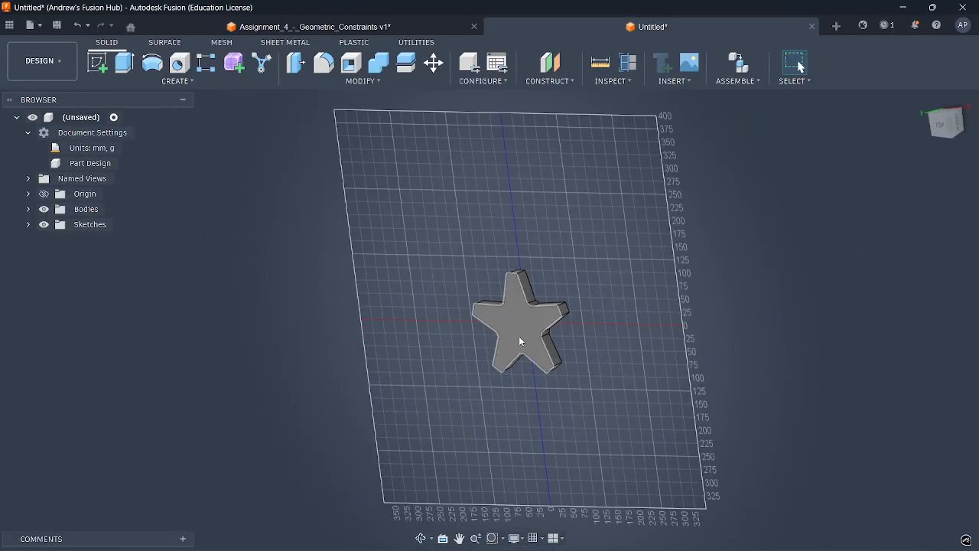
middle_click_drag(558, 342, 574, 361, "shift")
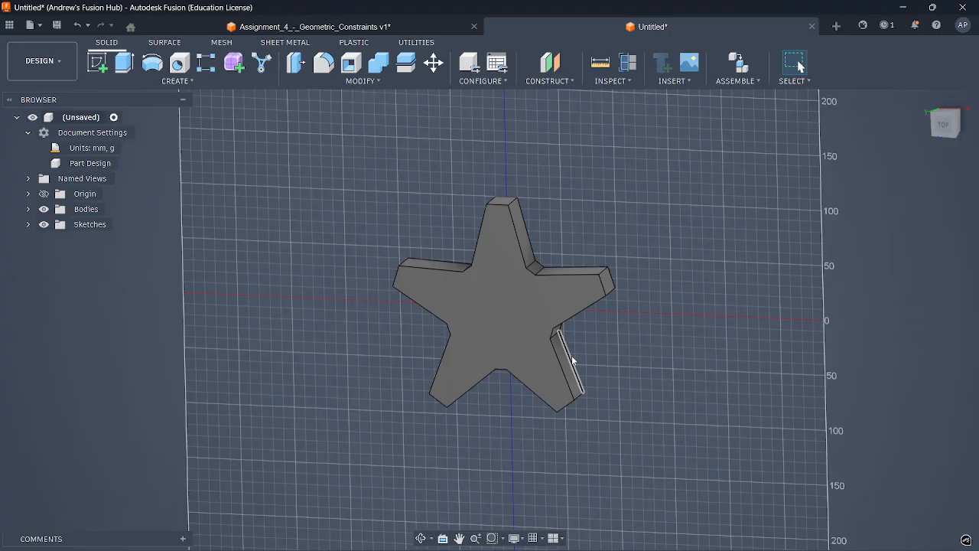
Switch to Google Slides and restart the slideshow on the Assignment 5 gear slide to review its requirements.
key("alt+Tab")
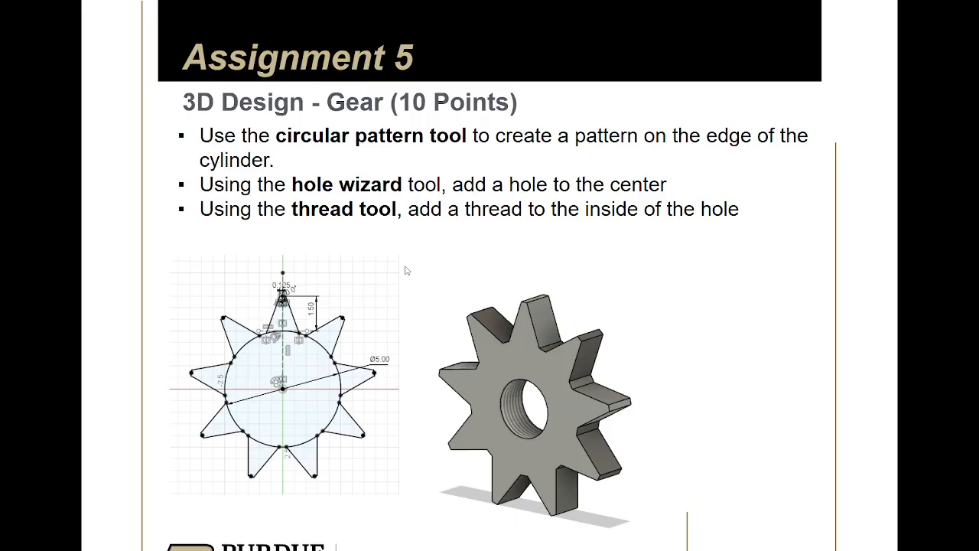
key("alt+Tab")
key("Escape")
key("Escape")
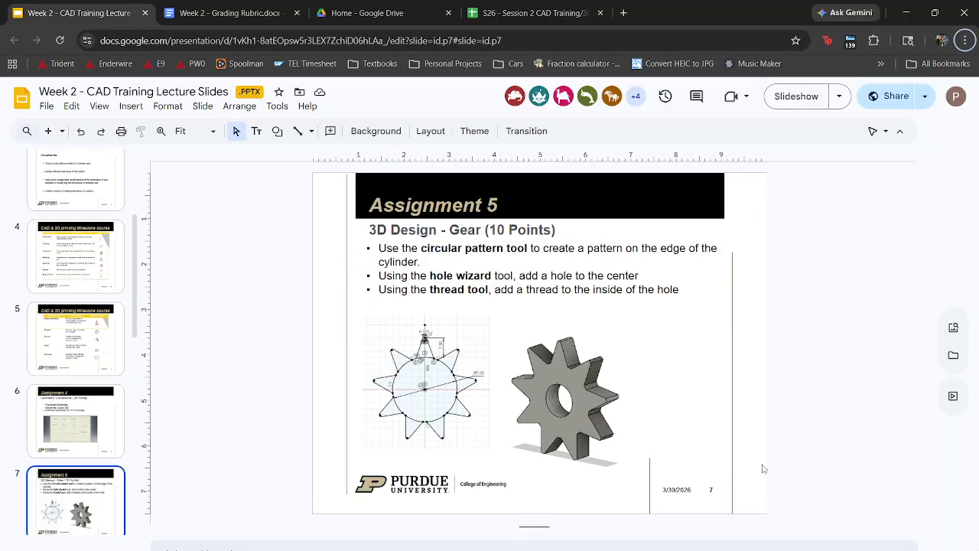
left_click(786, 94)
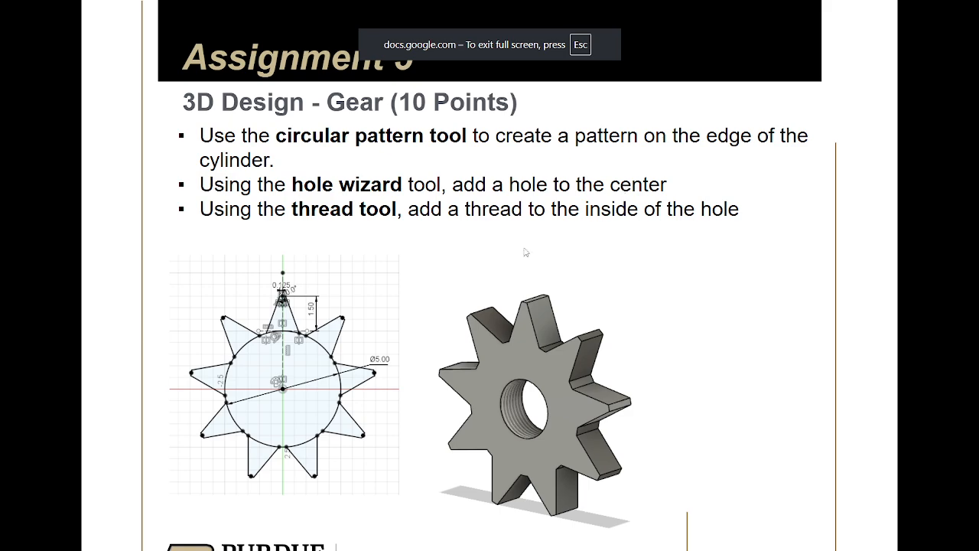
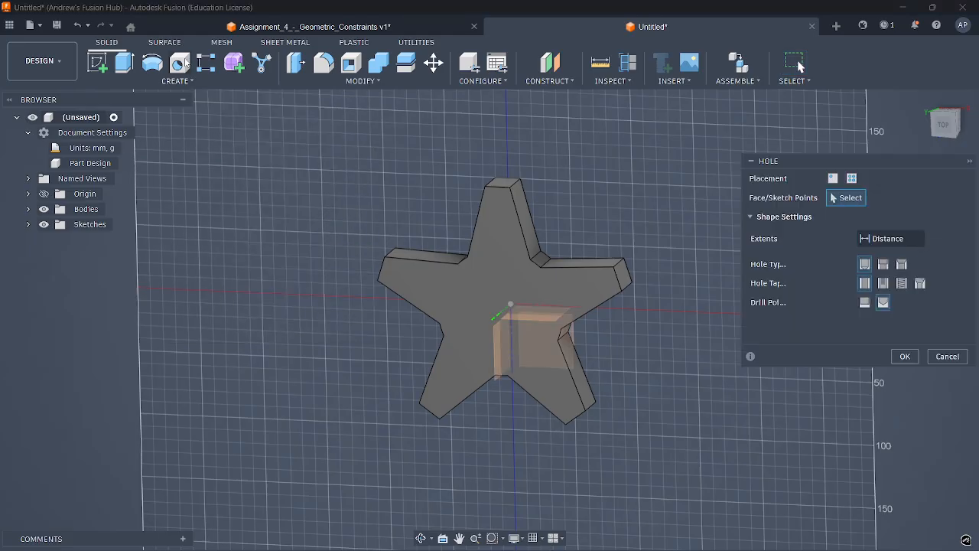
scroll(325, 258, "up", 3)
scroll(472, 293, "up", 2)
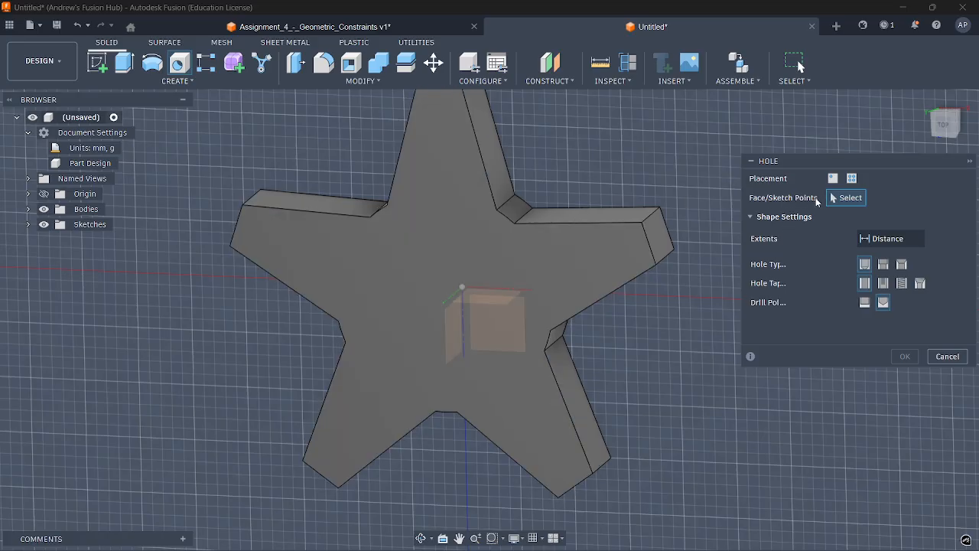
left_click(460, 264)
scroll(492, 319, "down", 2)
mouse_move(492, 319)
middle_mouse_down("shift")
mouse_move(559, 315)
mouse_move(501, 301)
middle_mouse_up("shift")
scroll(462, 282, "up", 5)
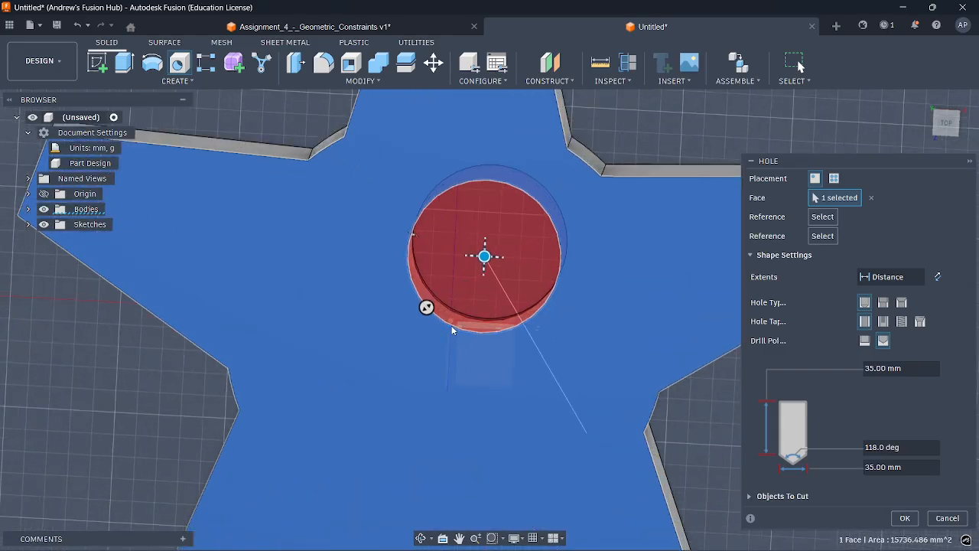
left_click_drag(485, 256, 447, 333)
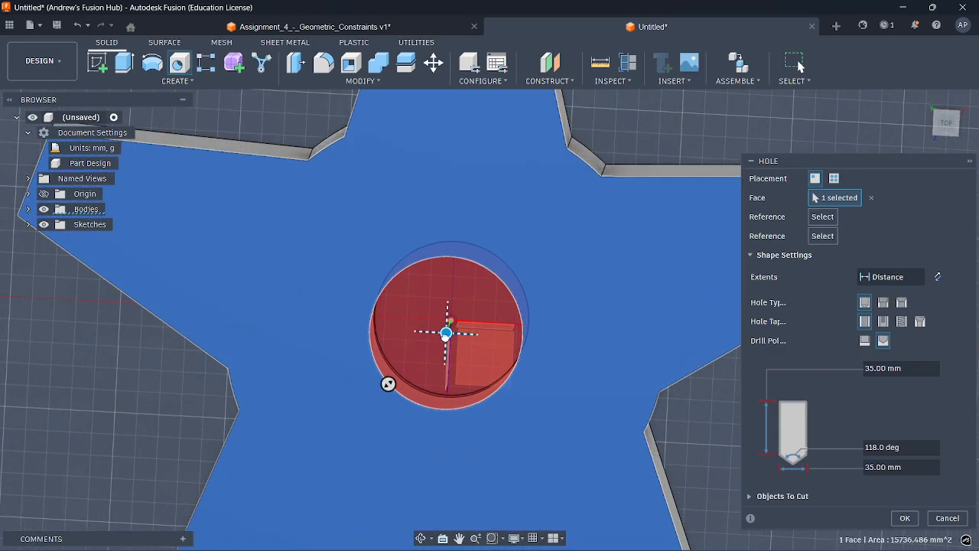
scroll(524, 255, "down", 6)
middle_click_drag(524, 255, 528, 258, "shift")
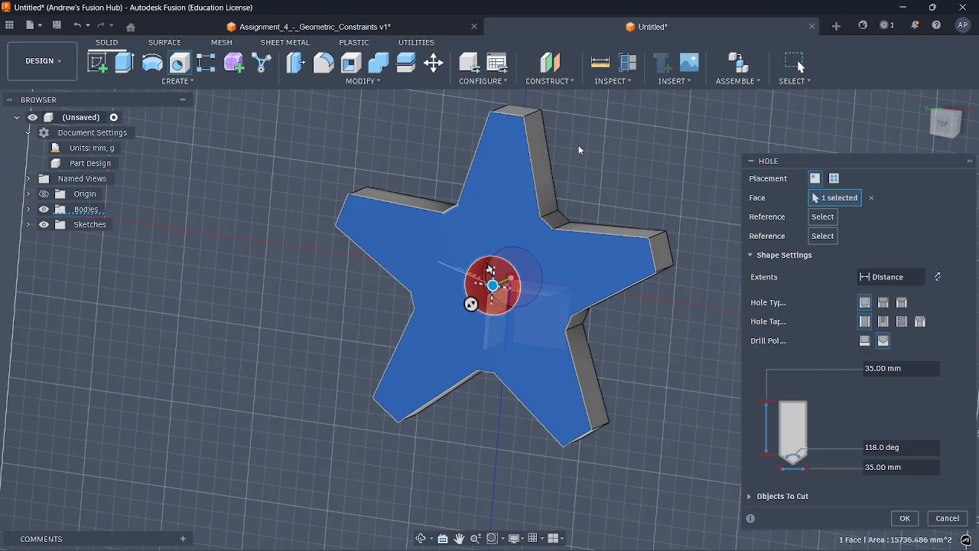
scroll(474, 290, "up", 5)
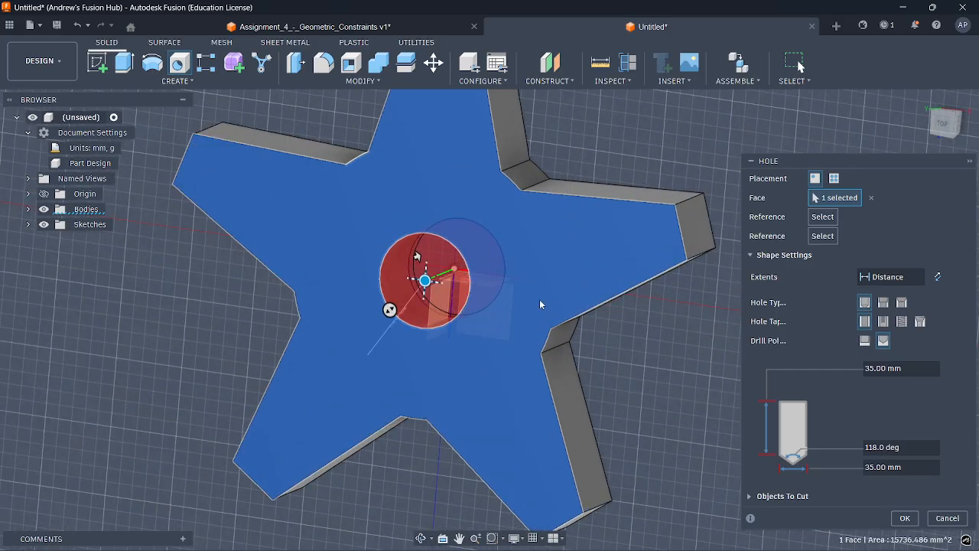
scroll(482, 303, "up", 3)
scroll(612, 342, "down", 2)
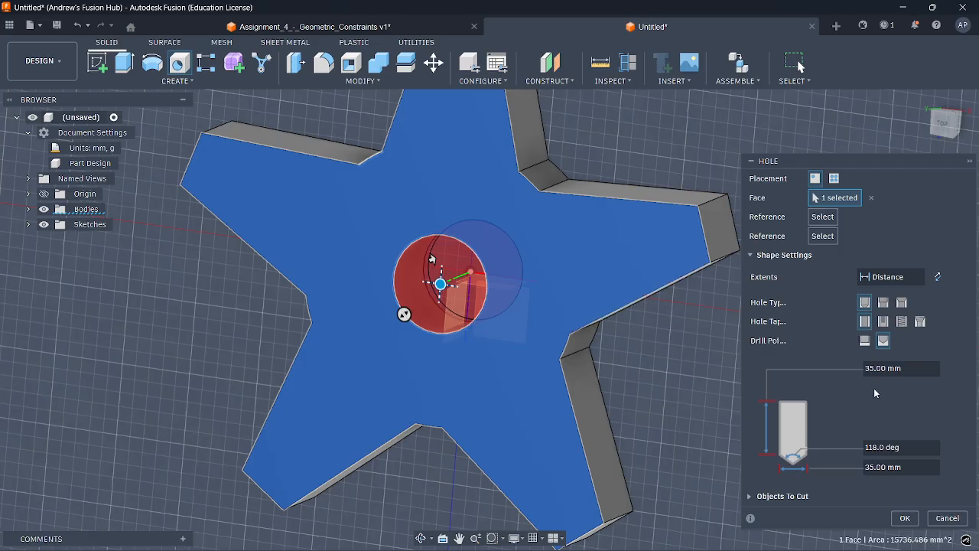
left_click_drag(870, 368, 907, 367)
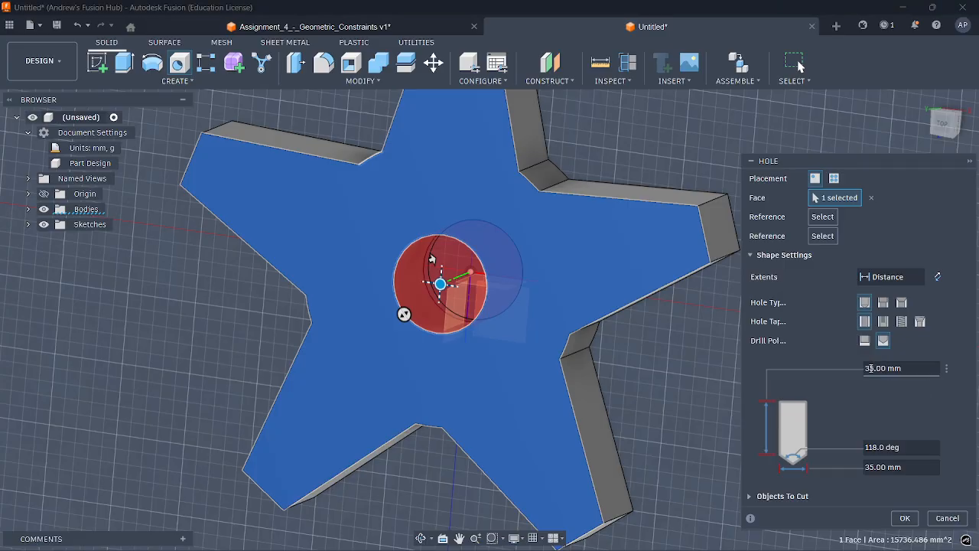
left_click(905, 448)
key("Tab")
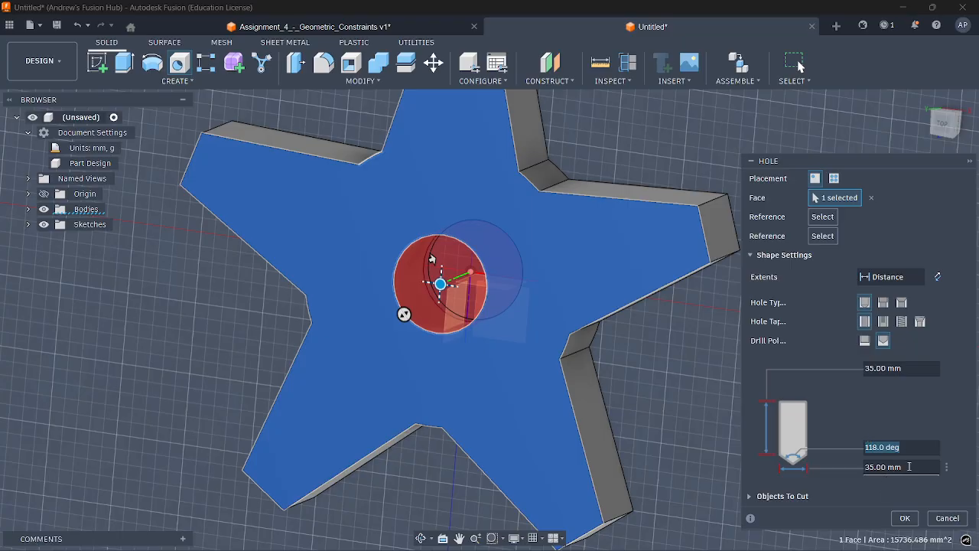
left_click(851, 419)
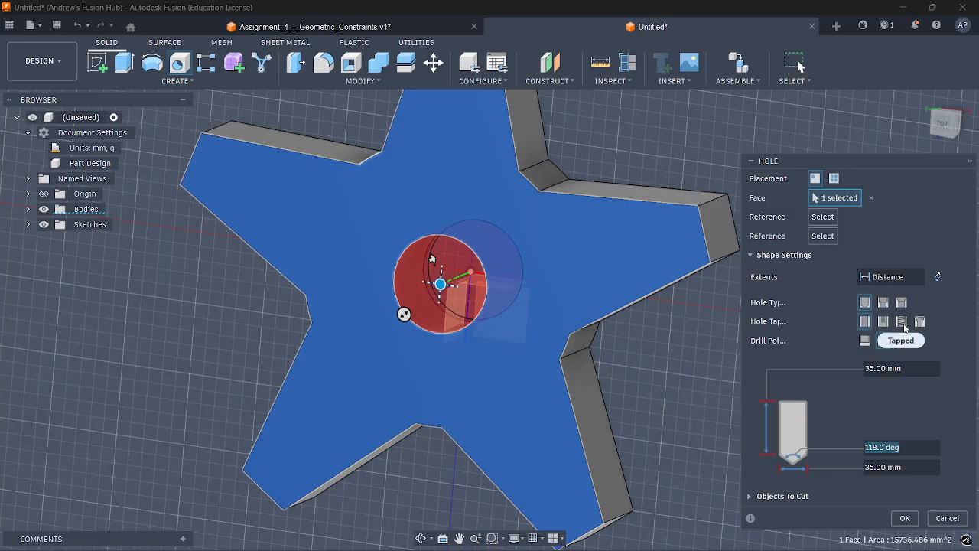
left_click(903, 322)
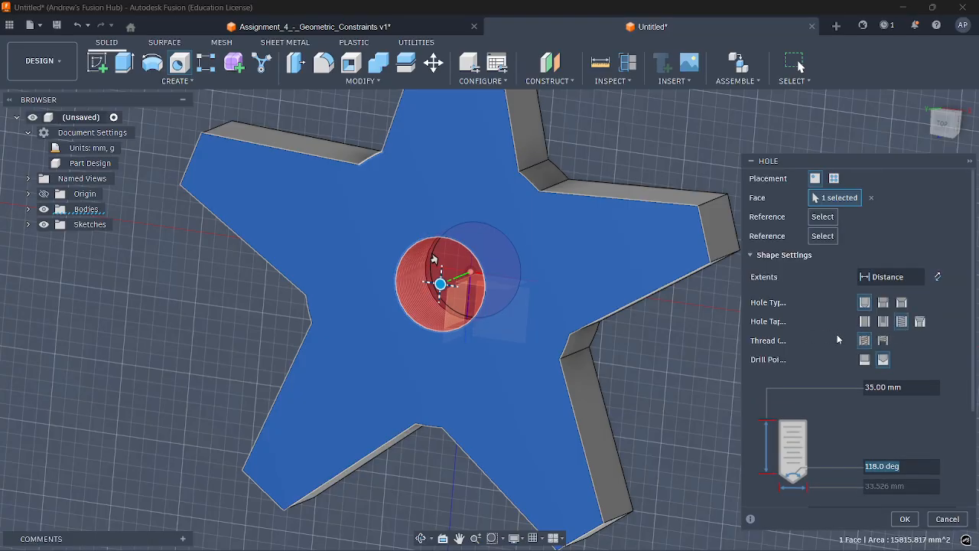
scroll(824, 360, "down", 3)
scroll(829, 330, "down", 1)
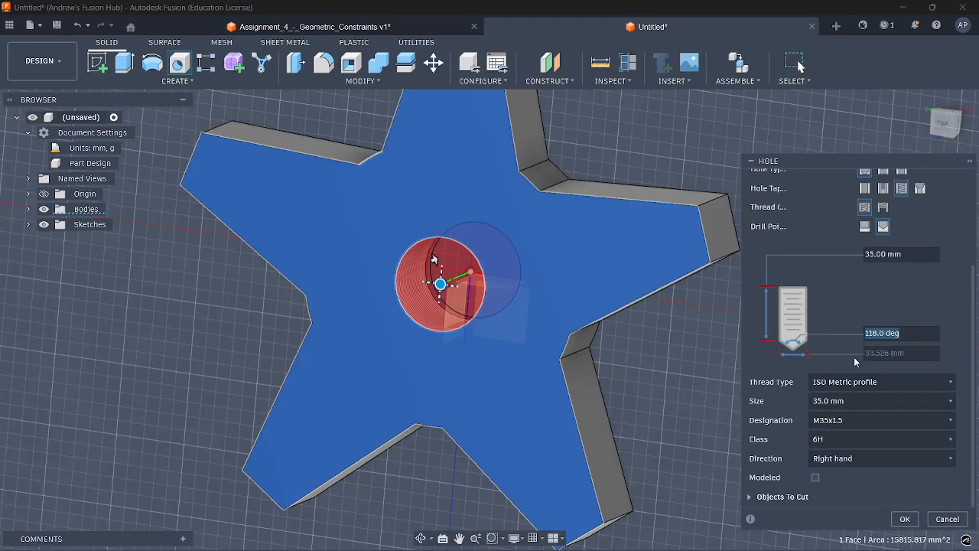
left_click(883, 389)
key("Escape")
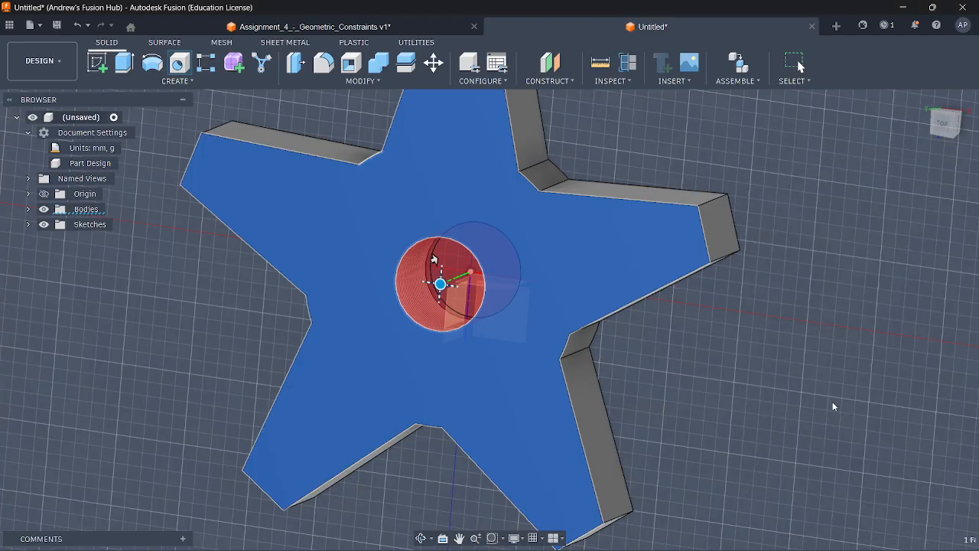
Place a tapped hole at the center of the gear's front face with the Hole command.
left_click(179, 62)
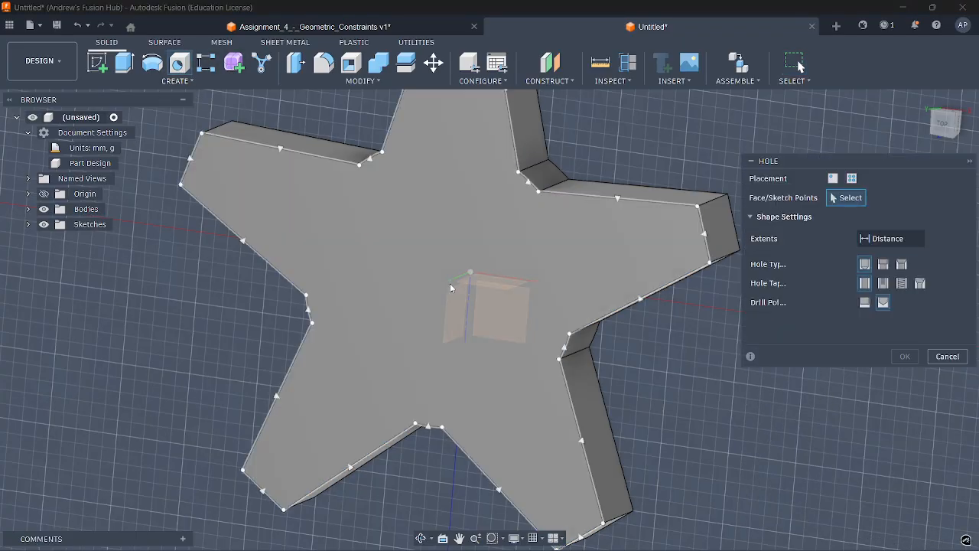
left_click(447, 275)
mouse_move(444, 278)
left_mouse_down()
mouse_move(450, 289)
mouse_move(439, 286)
left_mouse_up()
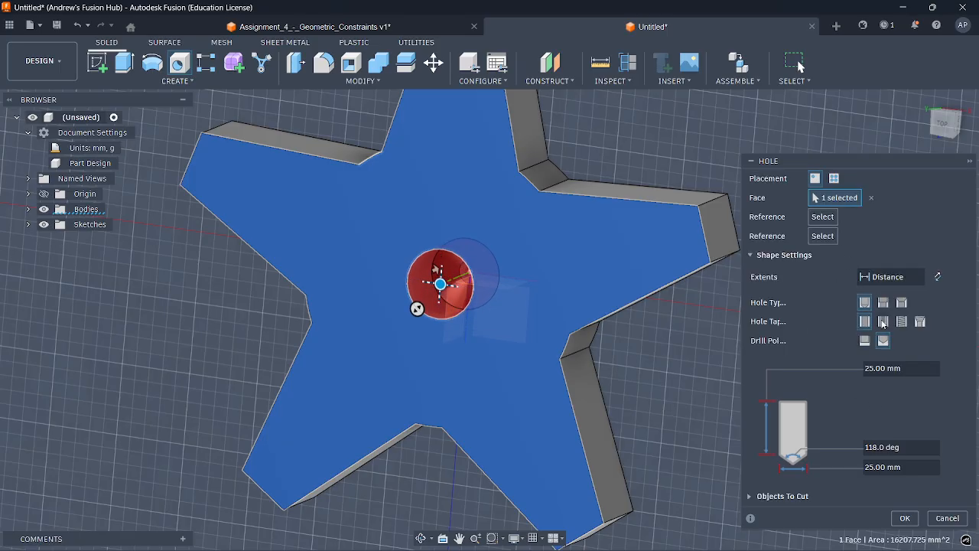
left_click(902, 321)
scroll(806, 312, "down", 3)
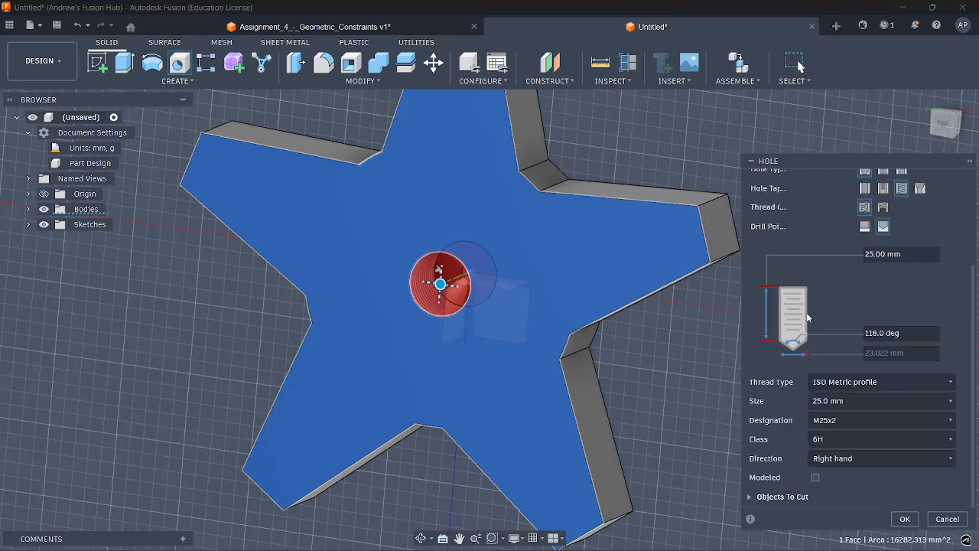
Set the center hole's thread size to 50.0 mm with the designation M50x2.
left_click(838, 443)
left_click(835, 458)
left_click(853, 401)
scroll(845, 350, "down", 5)
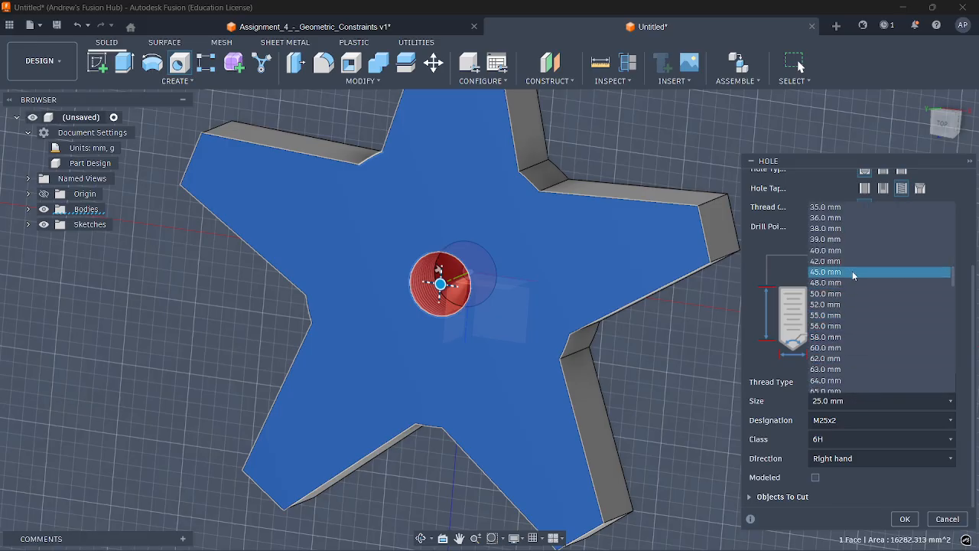
left_click(851, 294)
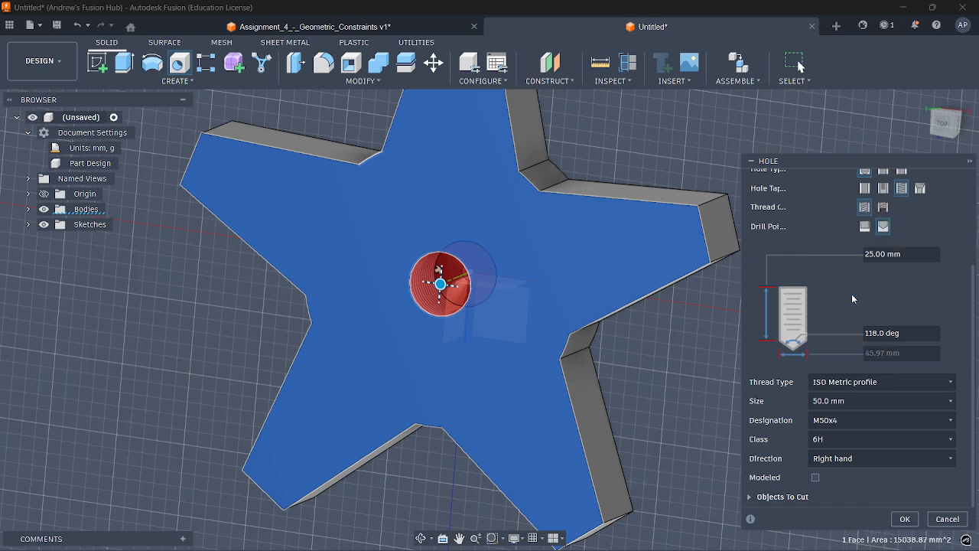
left_click(861, 423)
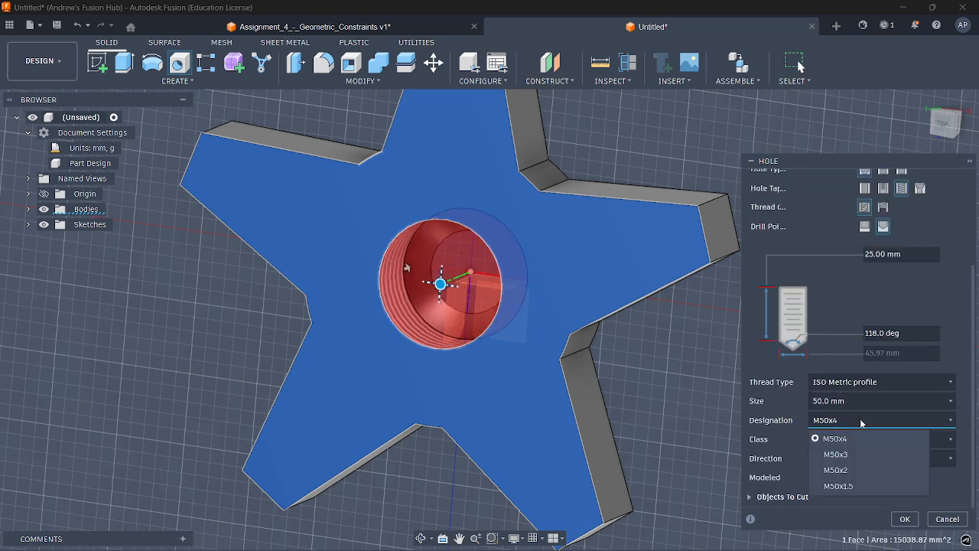
left_click(857, 469)
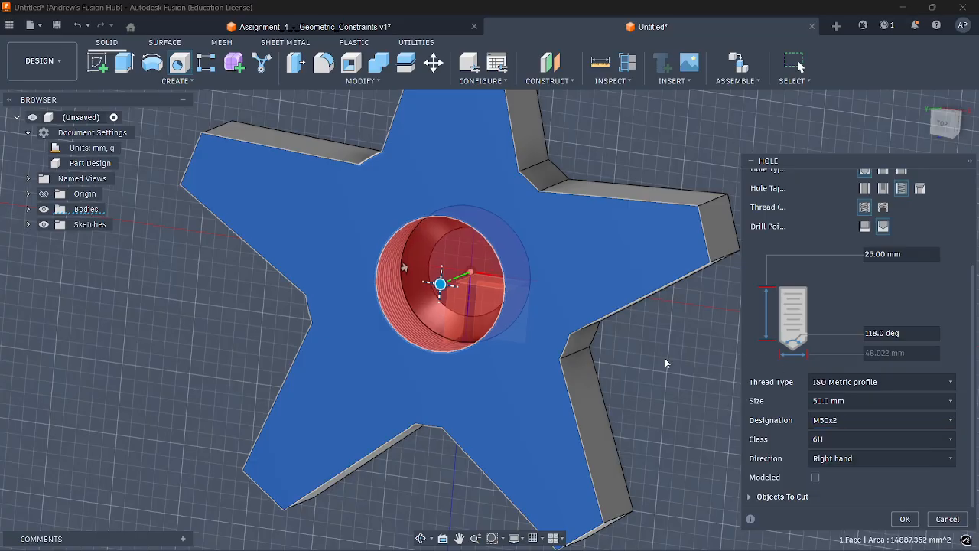
Set the threaded hole's extents to All so it cuts through the whole gear, and create it.
scroll(835, 303, "up", 3)
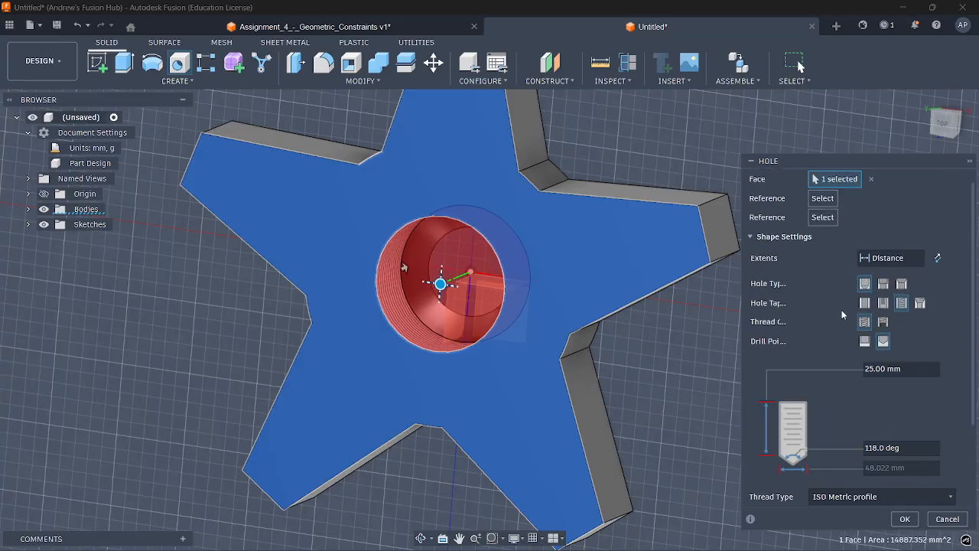
left_click(879, 259)
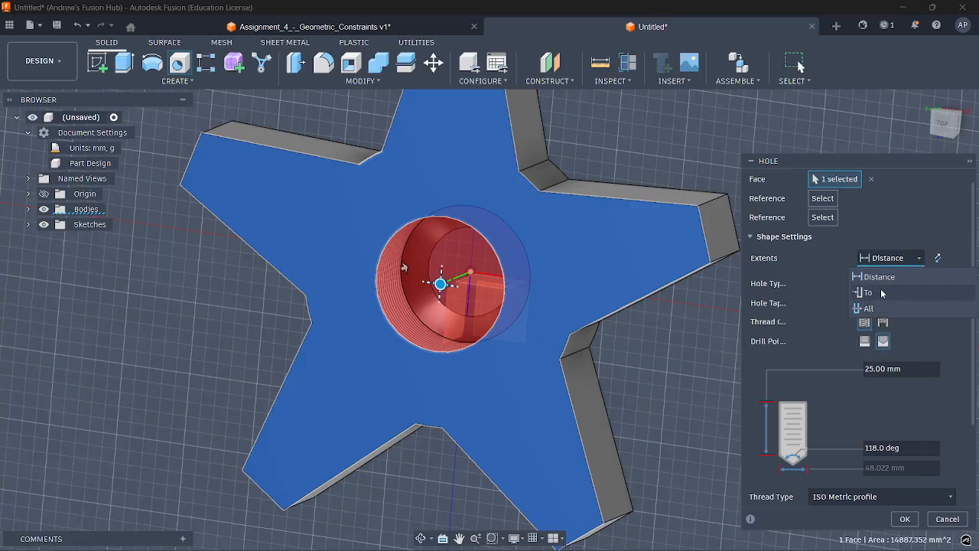
left_click(869, 308)
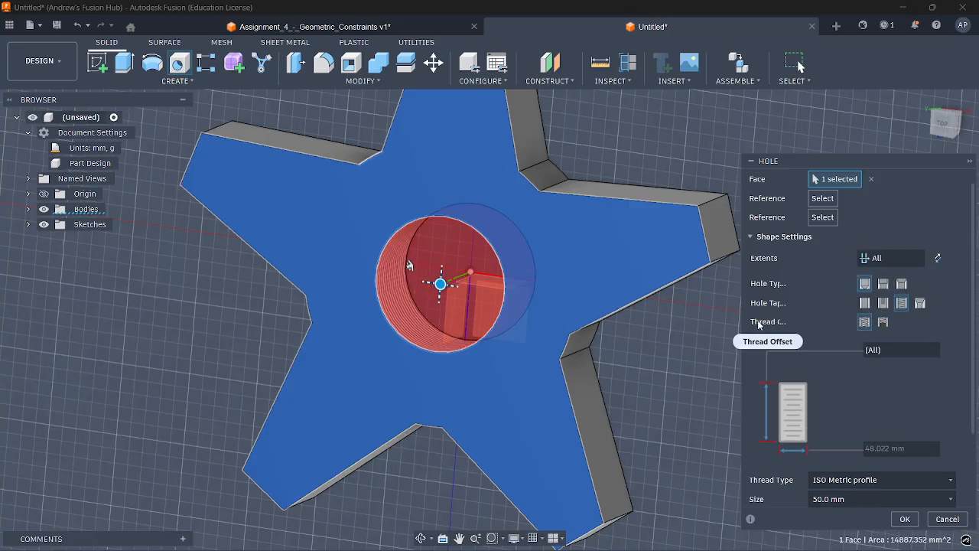
scroll(834, 322, "up", 1)
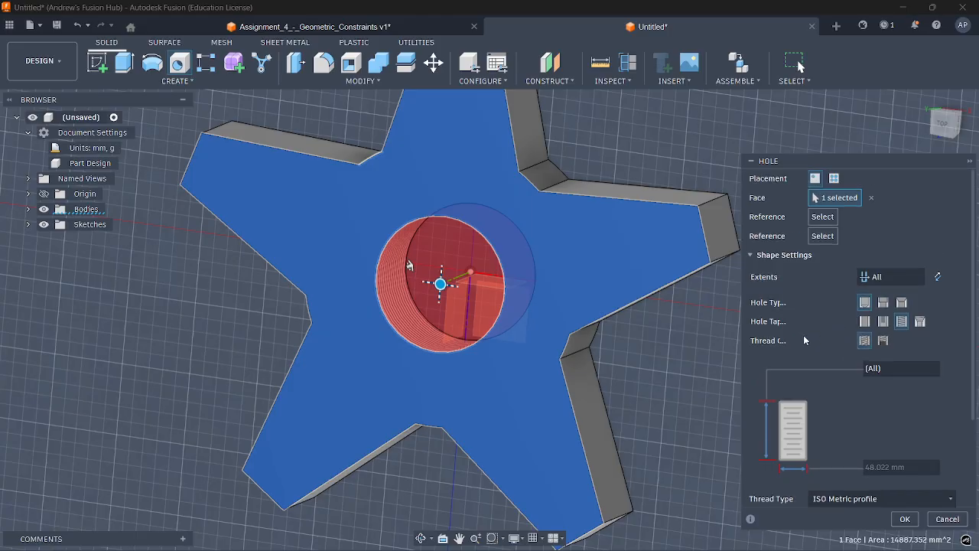
middle_click_drag(690, 341, 646, 354, "shift")
scroll(646, 354, "down", 3)
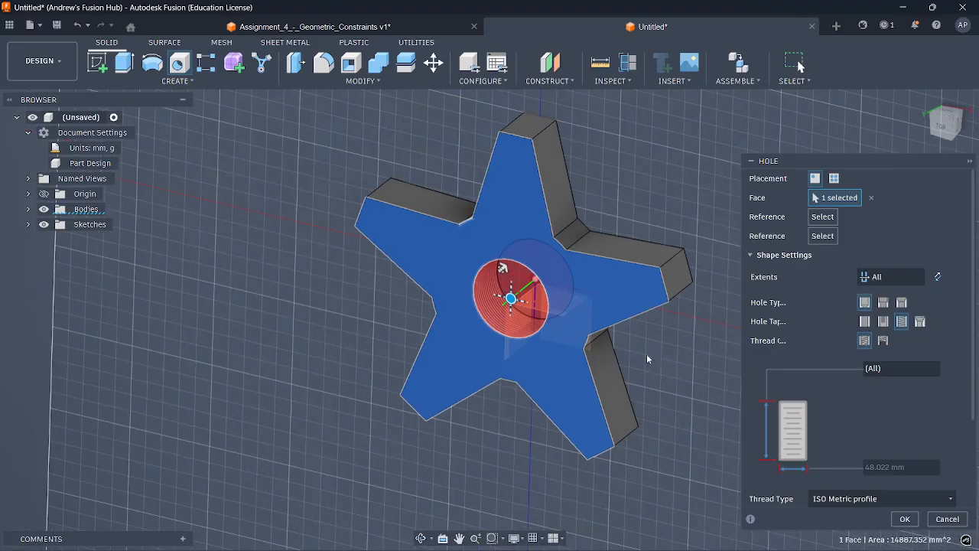
left_click(904, 519)
Examine the threads inside the center hole up close and the whole gear from several angles.
scroll(566, 352, "up", 5)
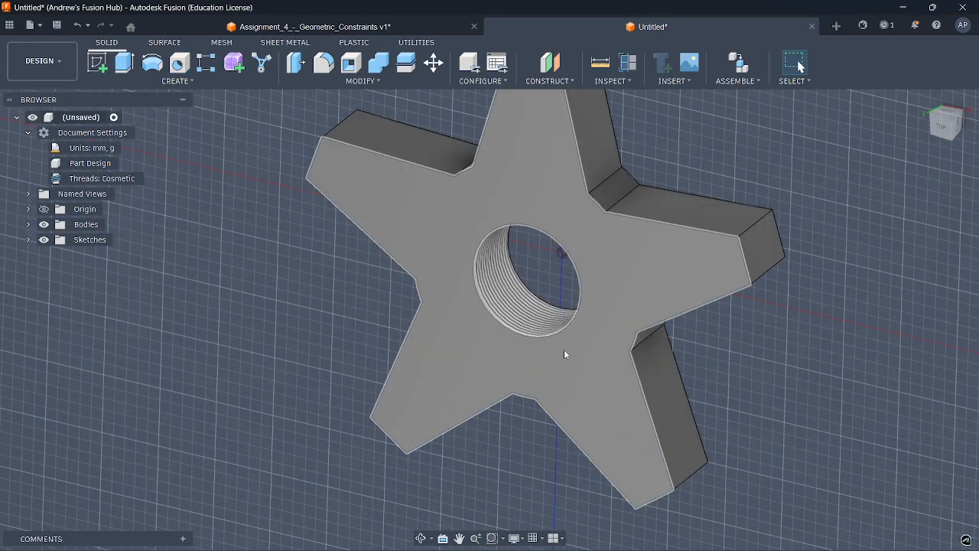
scroll(583, 348, "up", 6)
middle_click_drag(459, 284, 472, 176, "shift")
scroll(464, 276, "down", 5)
scroll(472, 176, "down", 5)
scroll(479, 175, "up", 9)
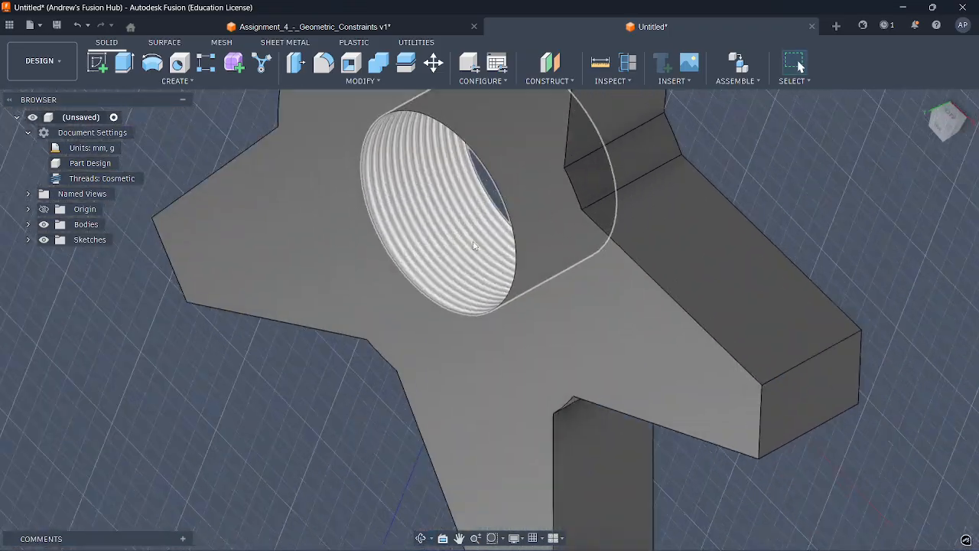
scroll(522, 194, "down", 10)
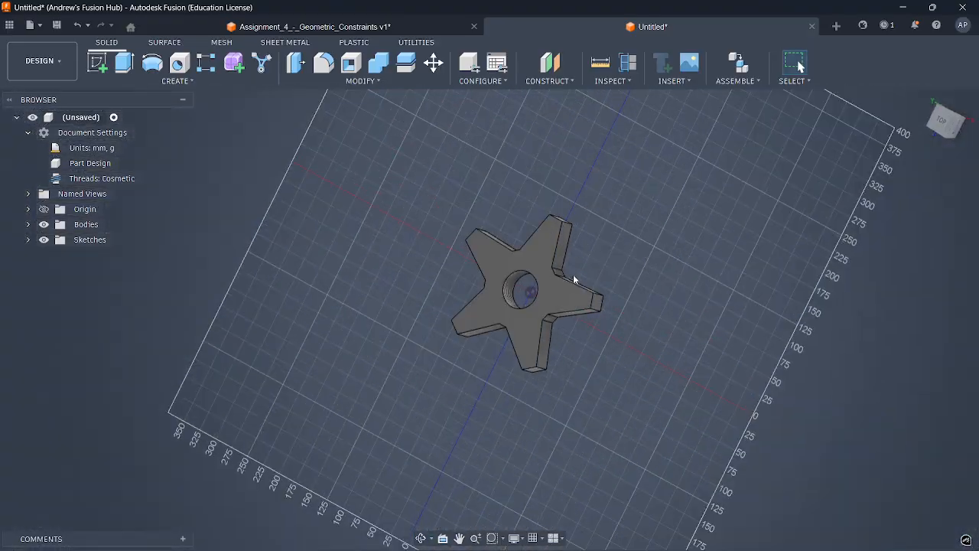
mouse_move(573, 274)
middle_mouse_down("shift")
mouse_move(564, 312)
mouse_move(576, 283)
middle_mouse_up("shift")
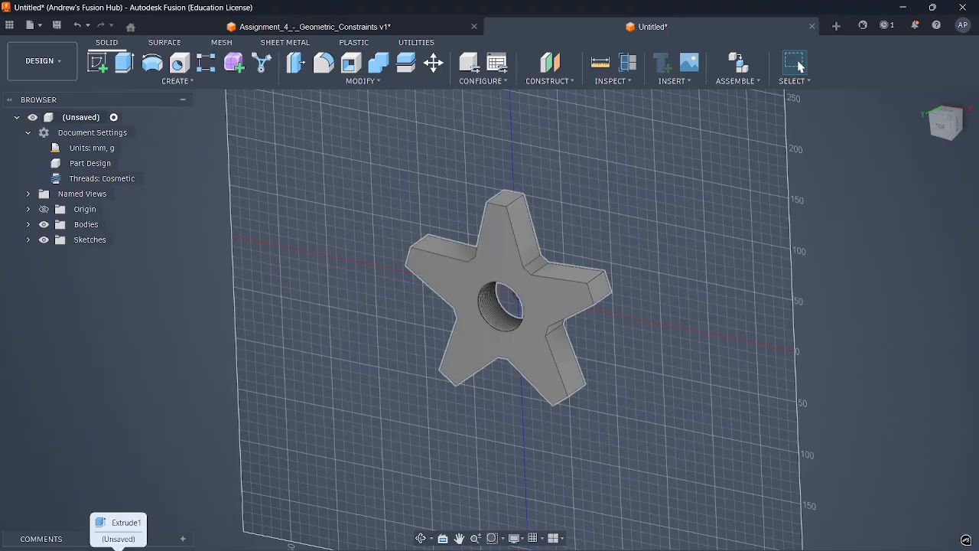
Highlight the gear's base sketch and its extrusion in the design history to review how the body was built.
left_click(103, 549)
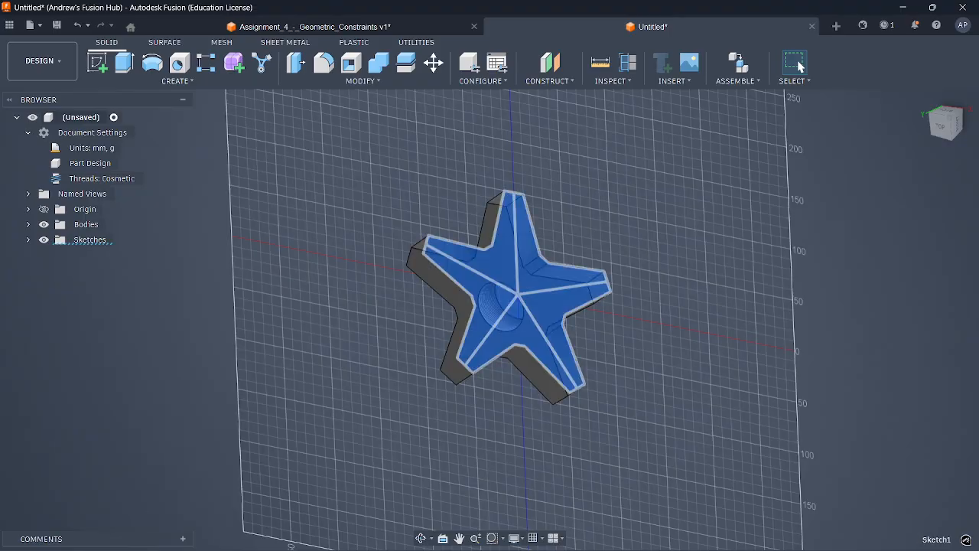
left_click(119, 549)
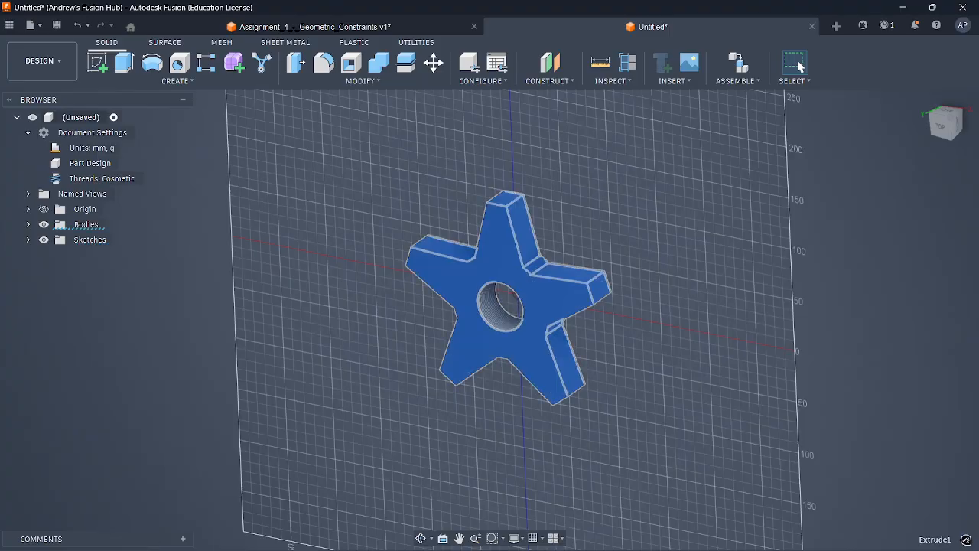
left_click(200, 444)
middle_click_drag(202, 444, 442, 398, "shift")
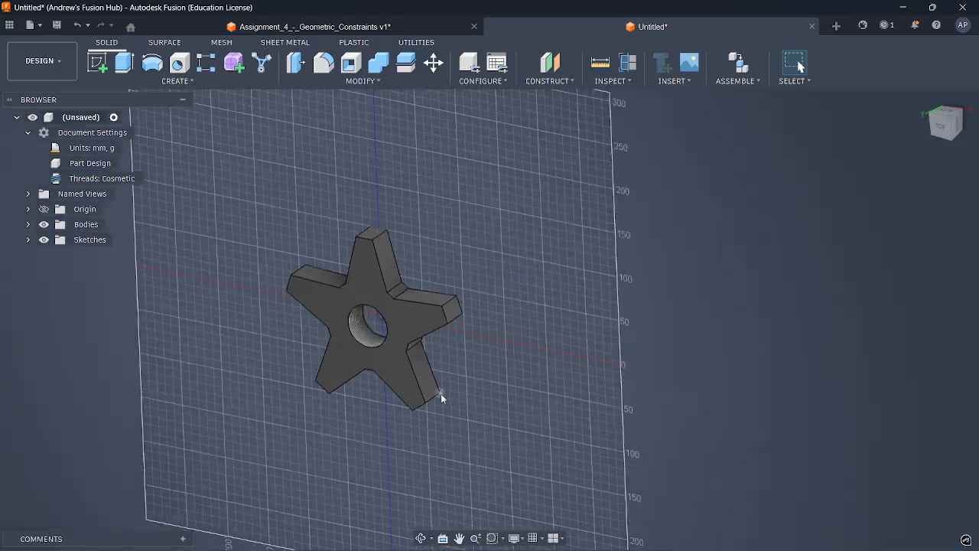
scroll(441, 395, "up", 1)
scroll(756, 364, "down", 4)
scroll(614, 353, "up", 5)
scroll(402, 345, "up", 3)
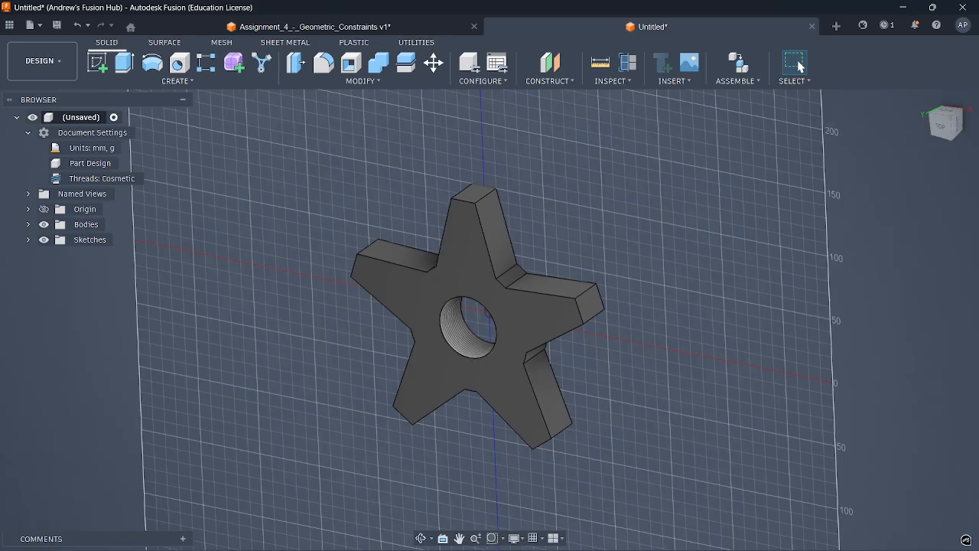
Select the threaded center hole on the gear and highlight its feature in the design history.
left_click(457, 330)
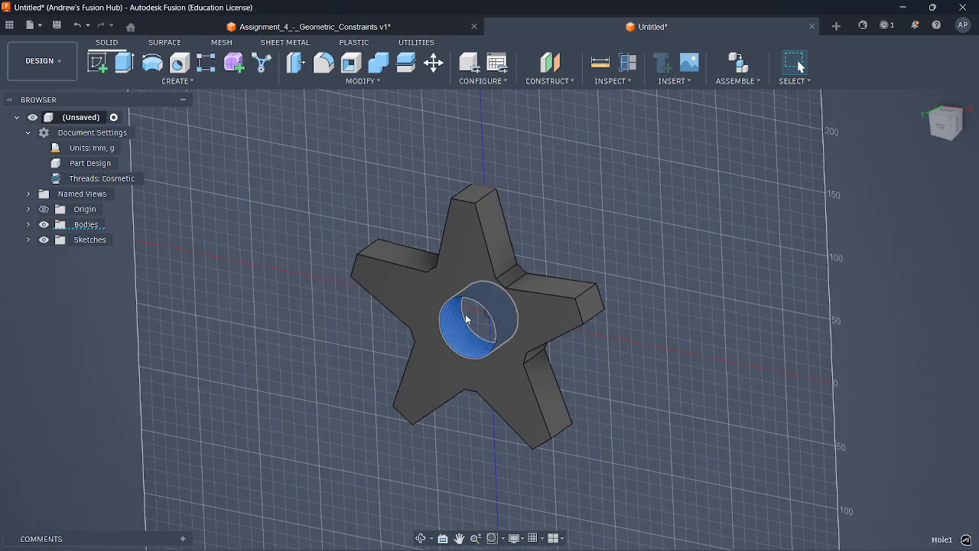
left_click(462, 354)
left_click(329, 356)
scroll(470, 409, "down", 2)
scroll(662, 345, "up", 2)
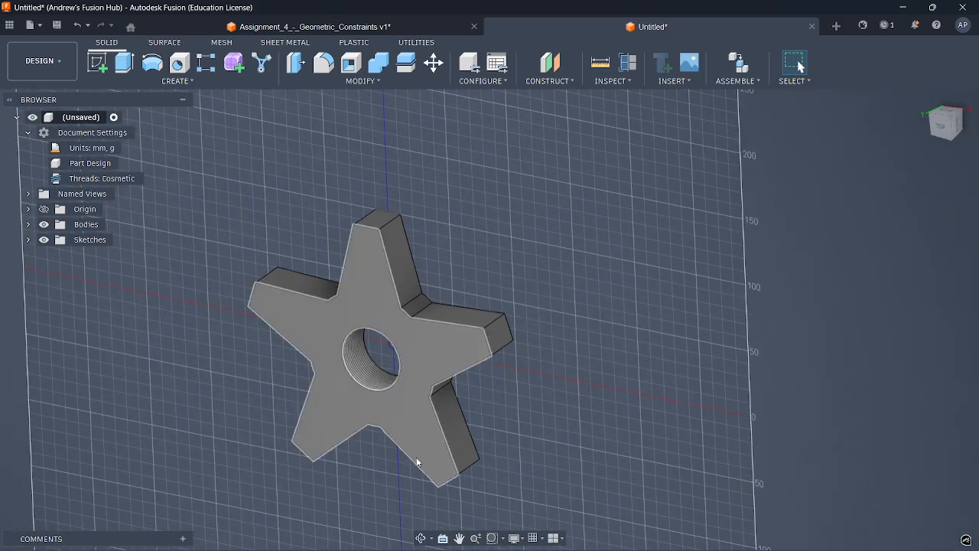
left_click(413, 549)
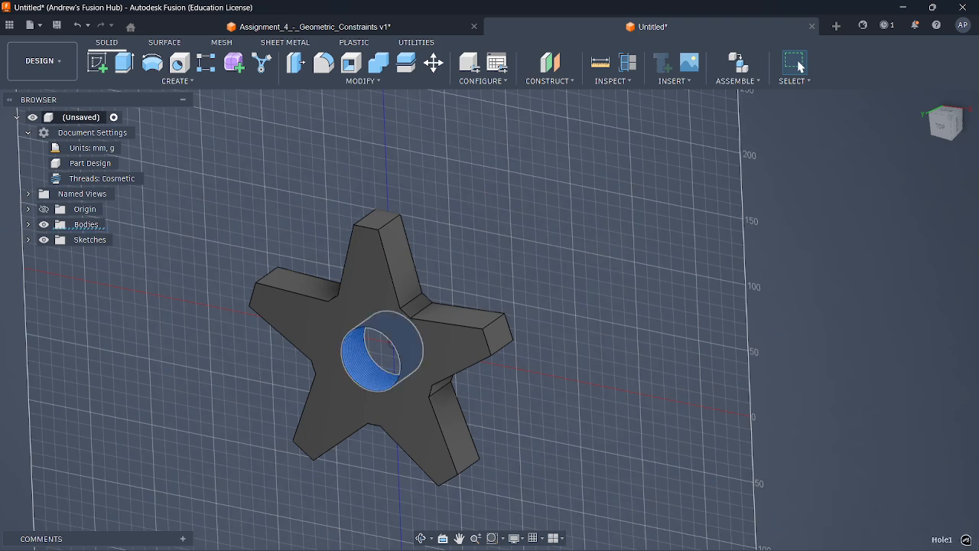
Delete the threaded center hole feature from the gear's design history.
left_click(640, 369)
scroll(632, 370, "down", 2)
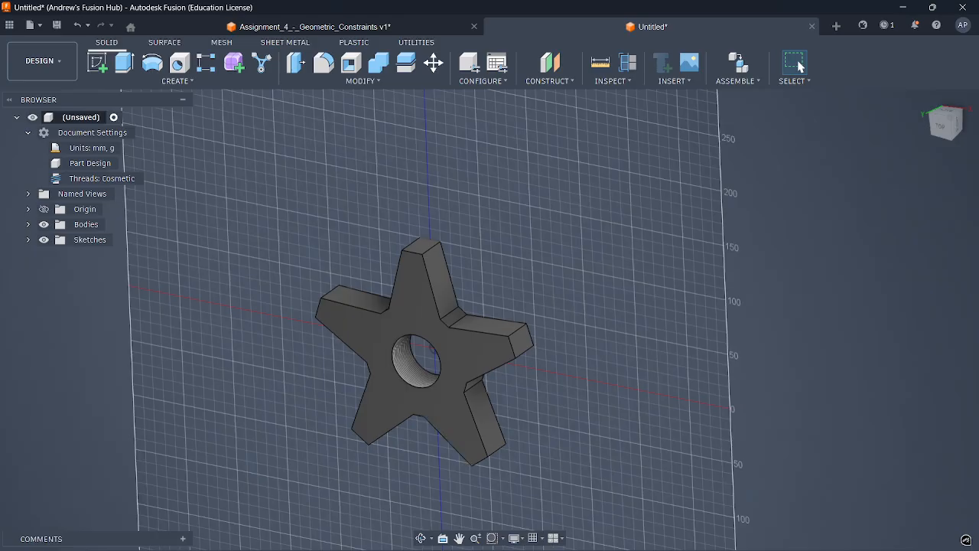
left_click(134, 549)
key("Delete")
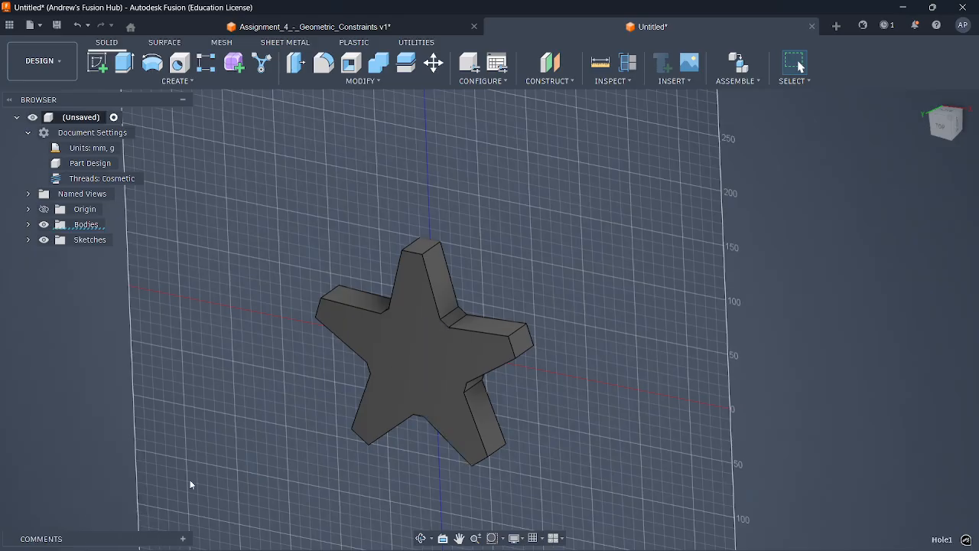
Sketch a 50 mm diameter circle at the origin on the gear's flat face and finish the sketch.
left_click(449, 364)
left_click(97, 63)
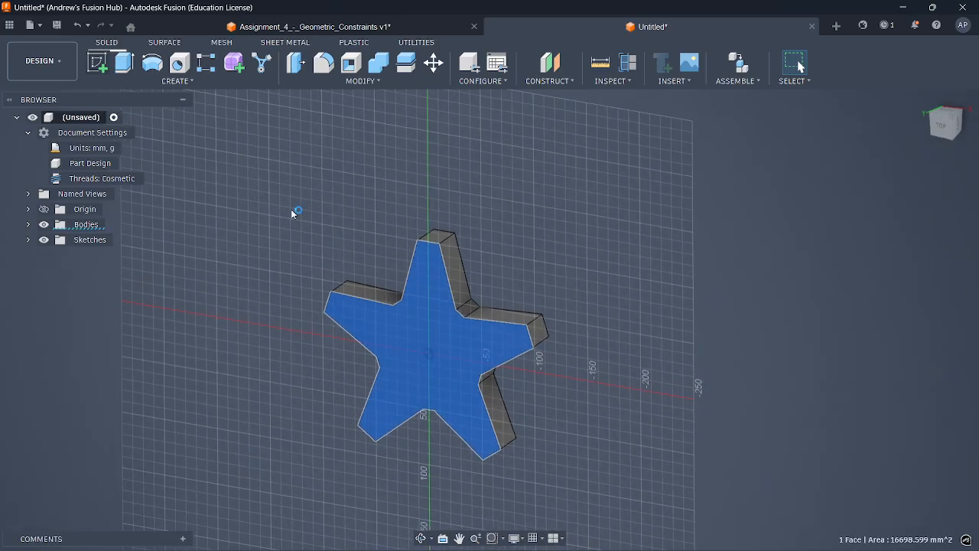
left_click(152, 62)
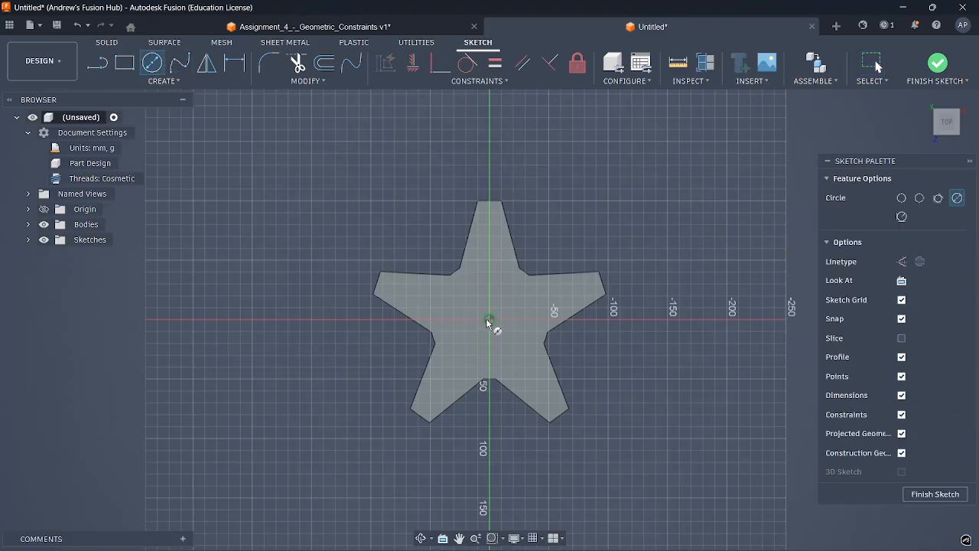
left_click(490, 320)
type("50")
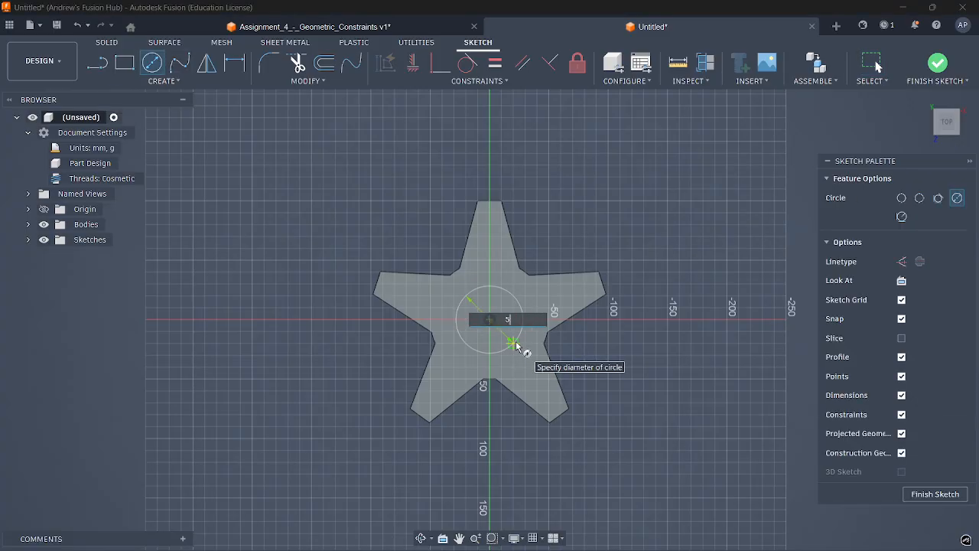
key("Return")
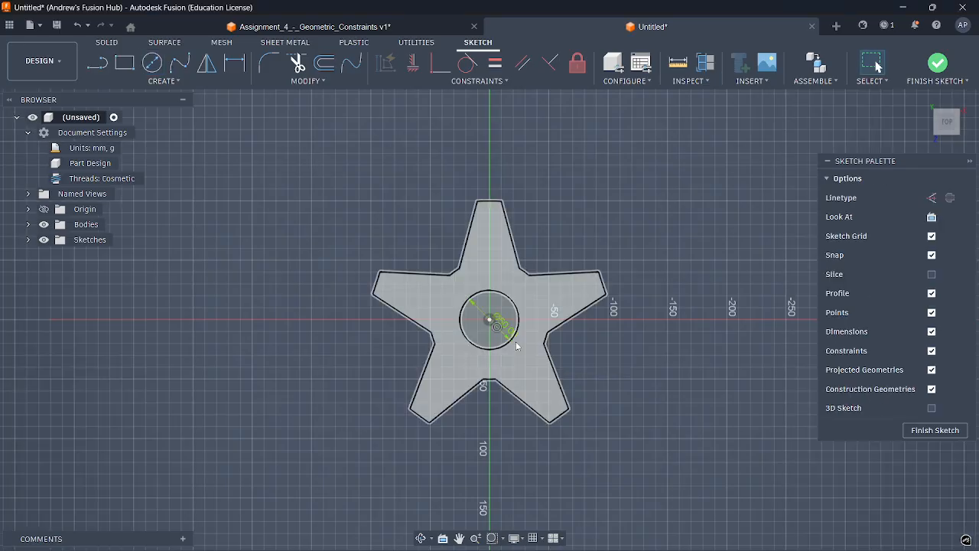
left_click(924, 434)
Extrude the circle as a cut through the gear with the extent type All.
key("e")
middle_click_drag(582, 380, 536, 399, "shift")
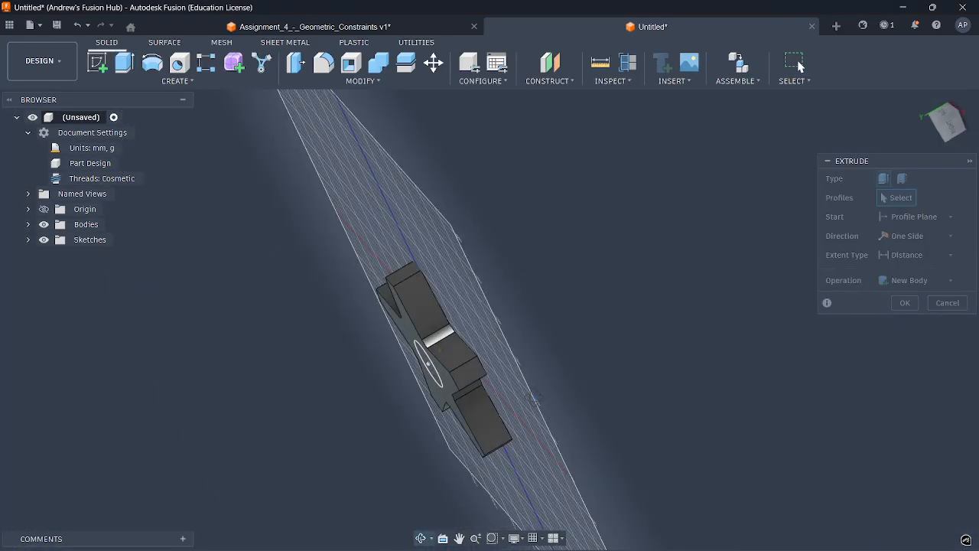
left_click(428, 365)
left_click_drag(420, 370, 614, 254)
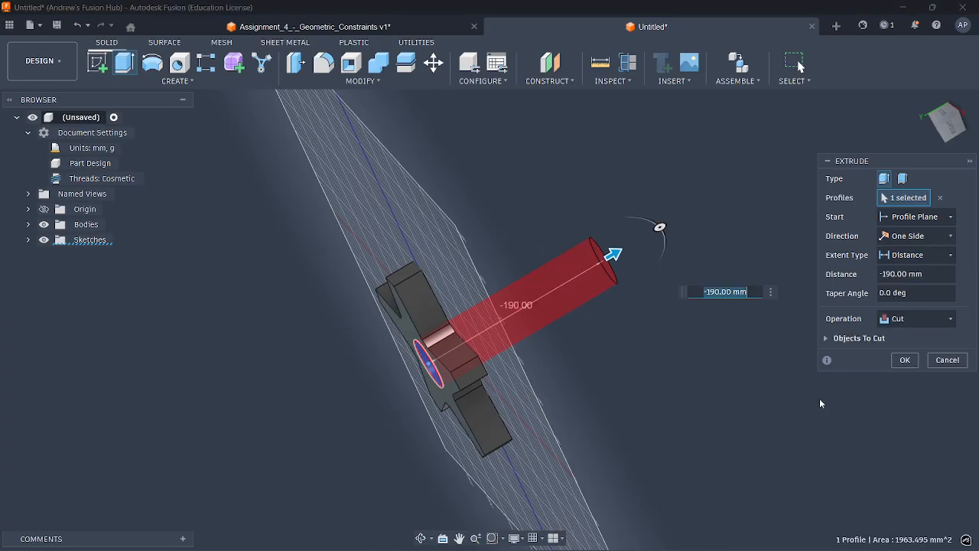
left_click(918, 255)
left_click(905, 304)
left_click(905, 359)
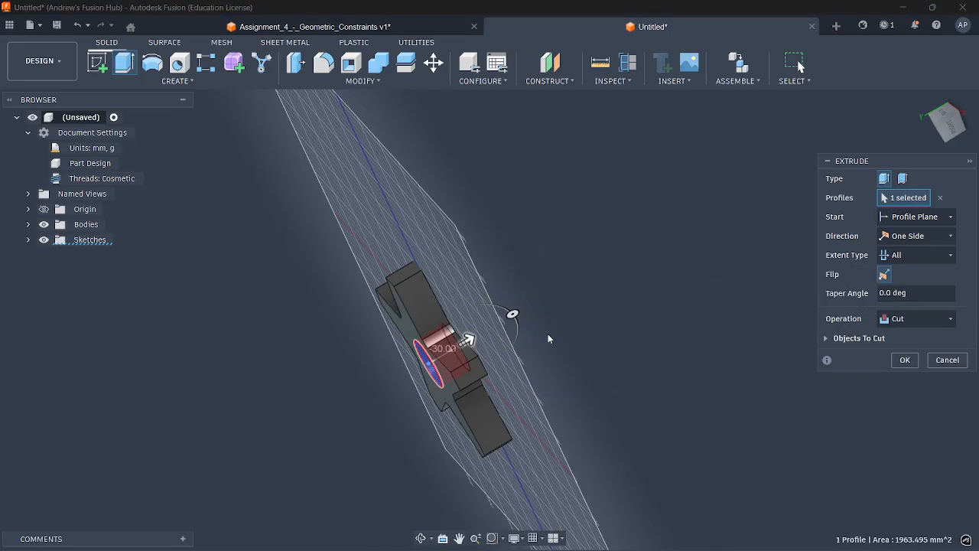
Highlight the cut extrusion and its circle sketch in the design history, and examine the plain center hole.
left_click(137, 549)
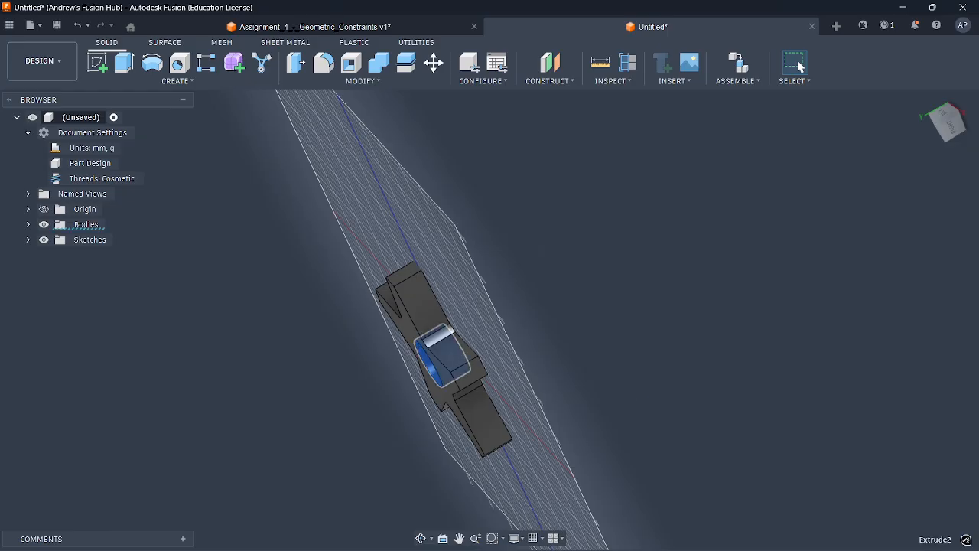
left_click(121, 549)
left_click(330, 438)
mouse_move(331, 439)
middle_mouse_down("shift")
mouse_move(463, 409)
mouse_move(481, 396)
middle_mouse_up("shift")
scroll(480, 396, "down", 3)
scroll(501, 396, "up", 2)
scroll(506, 405, "up", 3)
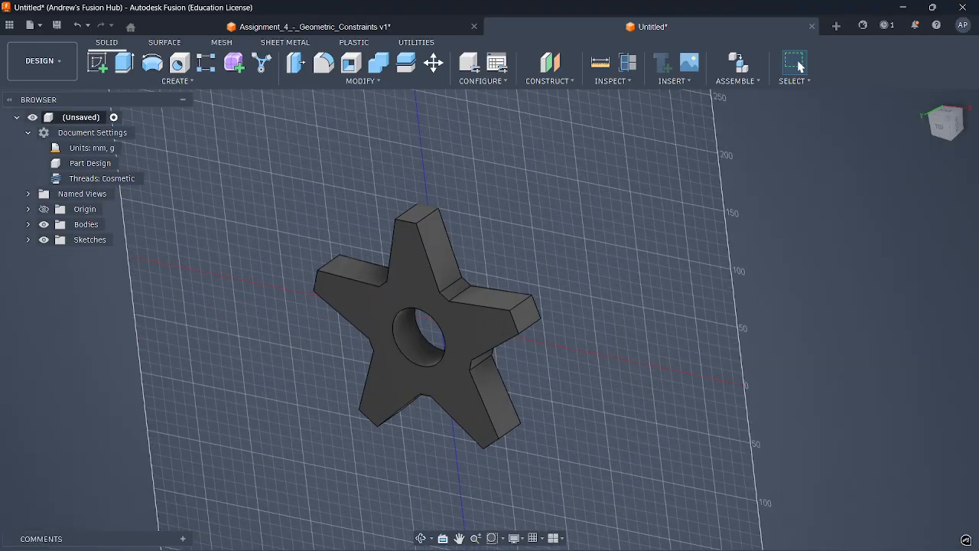
Remove the circle sketch and its cut extrusion, and restore the original threaded center hole.
left_click(407, 339)
left_click(397, 374, "ctrl")
left_click(310, 470)
left_click(421, 336)
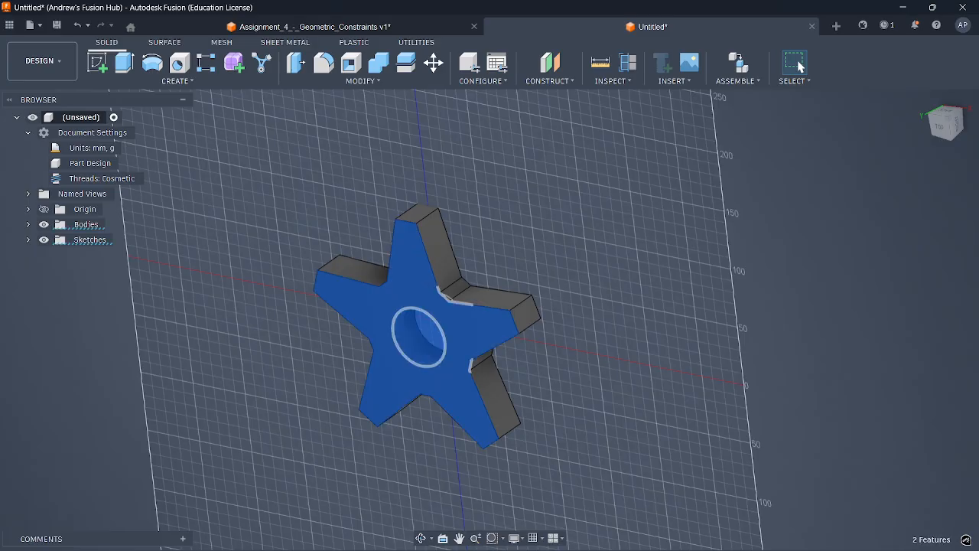
left_click(3, 481)
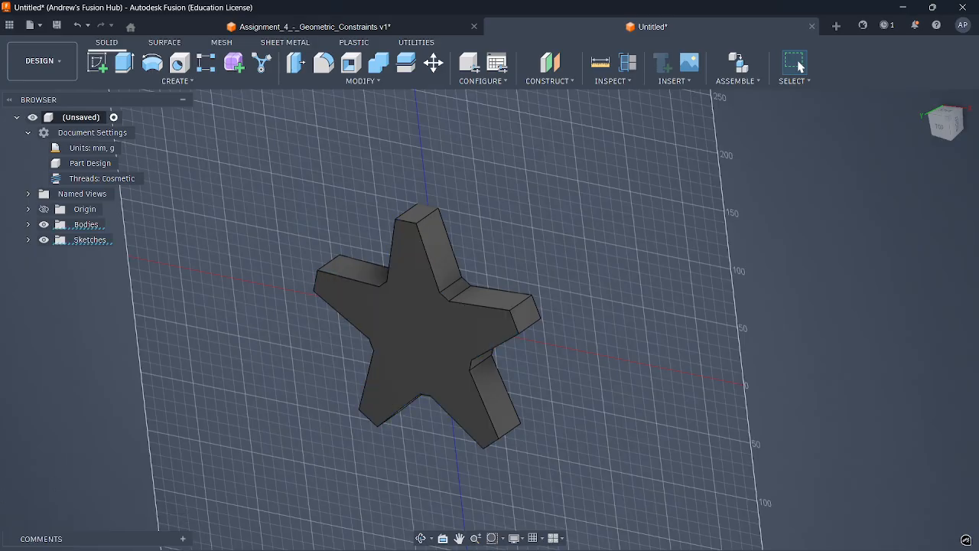
middle_click_drag(264, 454, 493, 310, "shift")
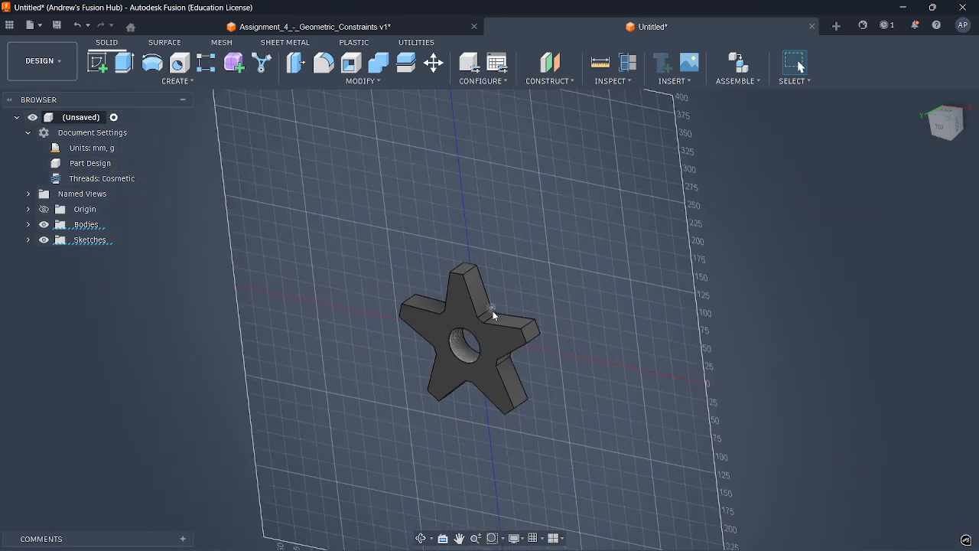
Switch to the Week 2 CAD training lecture slides in Chrome and bring up the Assignment 6 hair dryer slide.
scroll(492, 310, "down", 5)
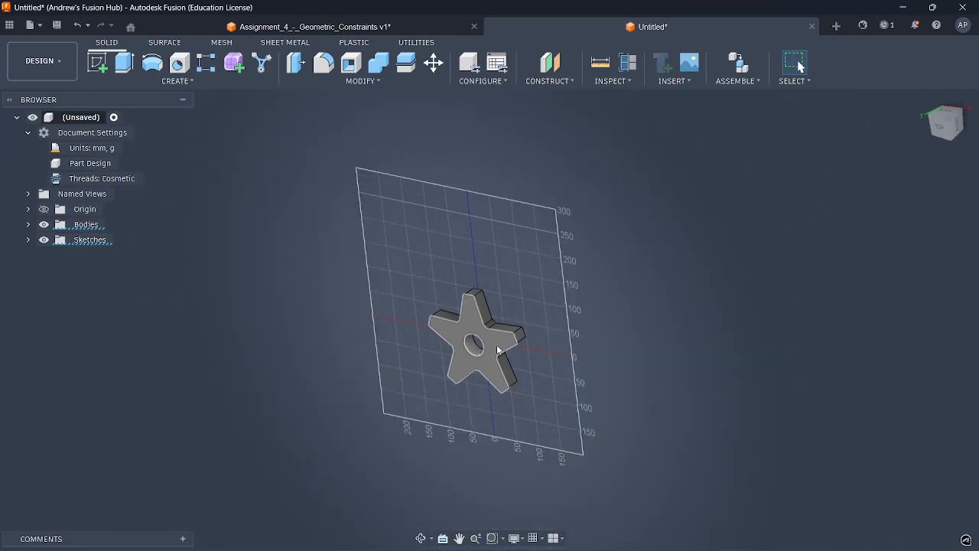
scroll(505, 382, "up", 5)
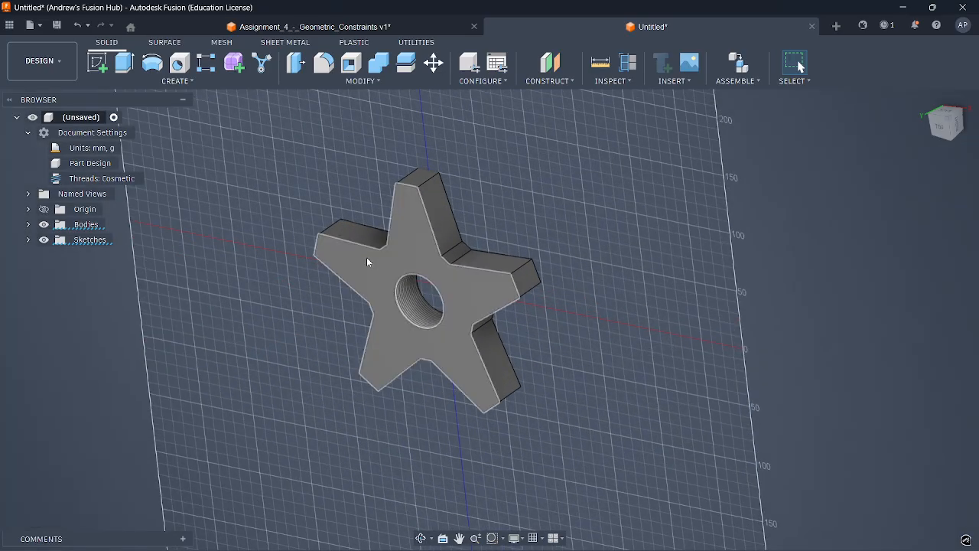
scroll(382, 254, "up", 2)
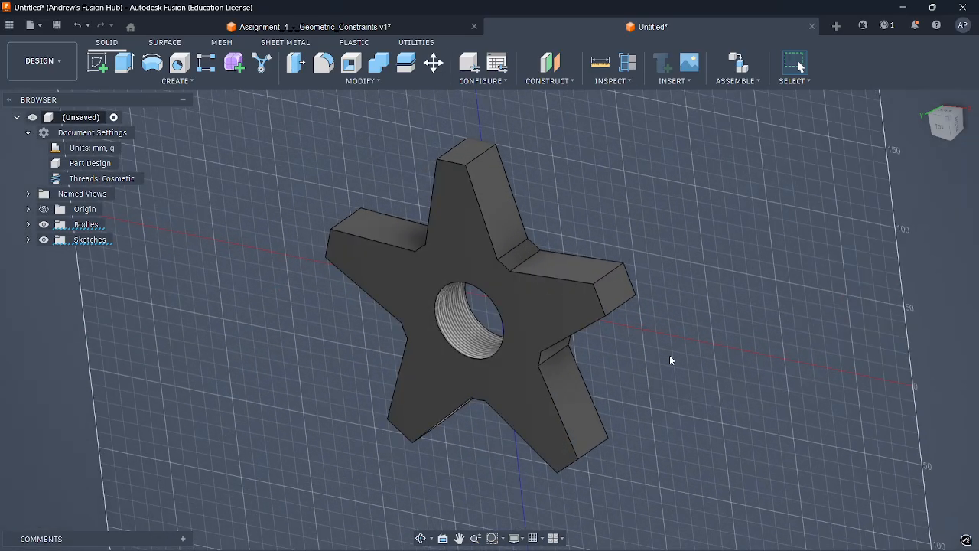
scroll(497, 275, "down", 3)
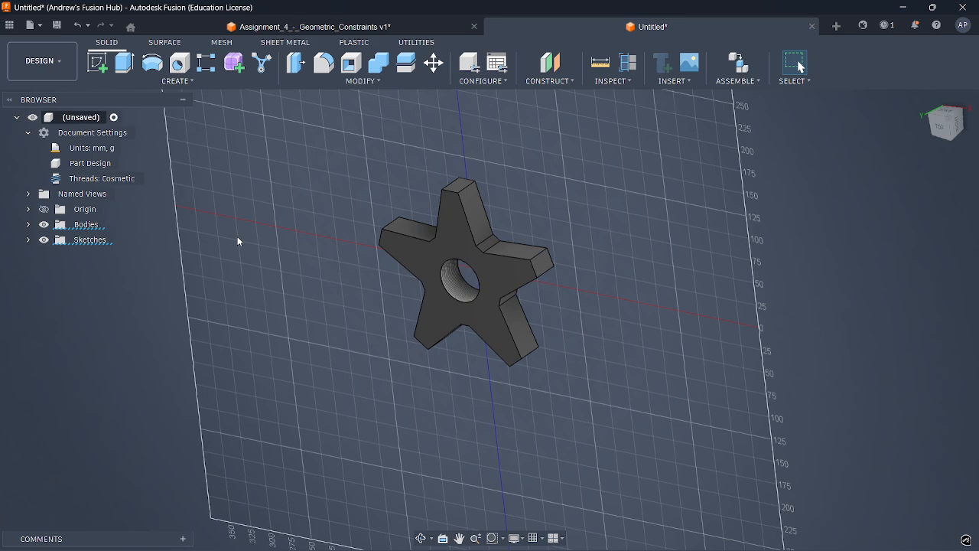
key("alt+Tab")
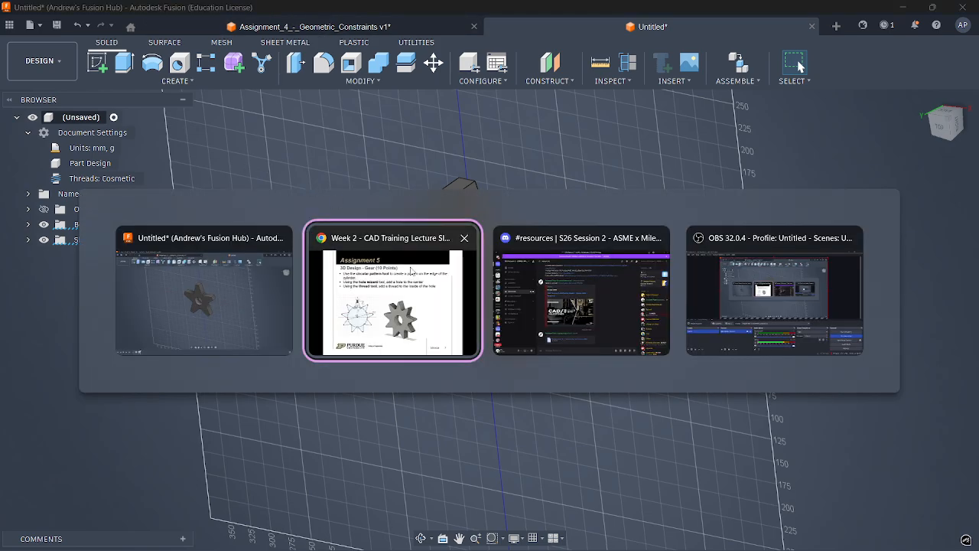
left_click(410, 278)
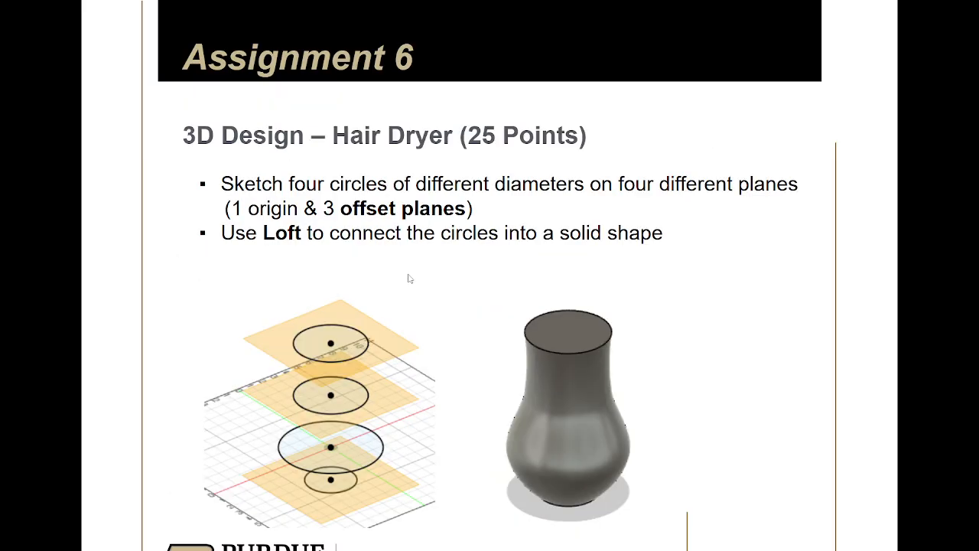
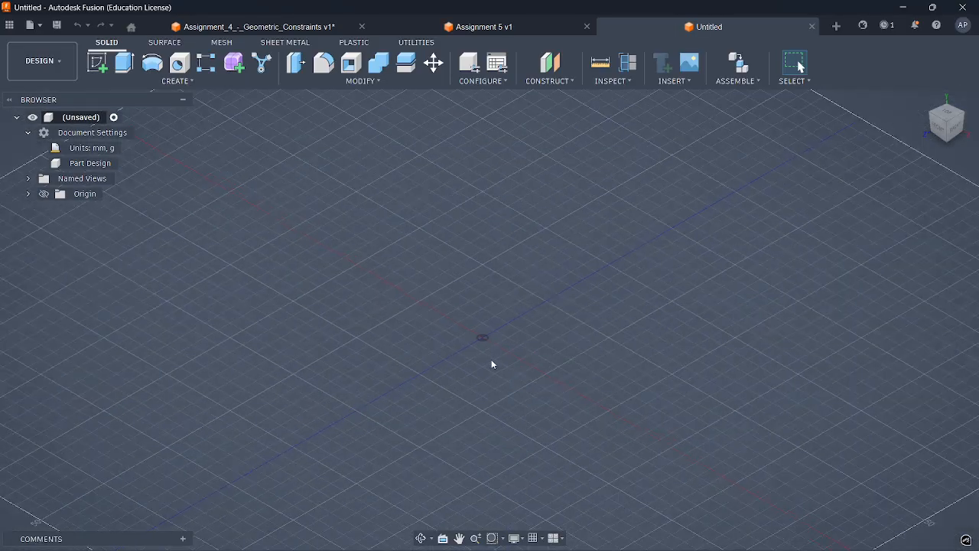
Switch back to the untitled Fusion design and show its origin planes and axes.
scroll(512, 332, "up", 2)
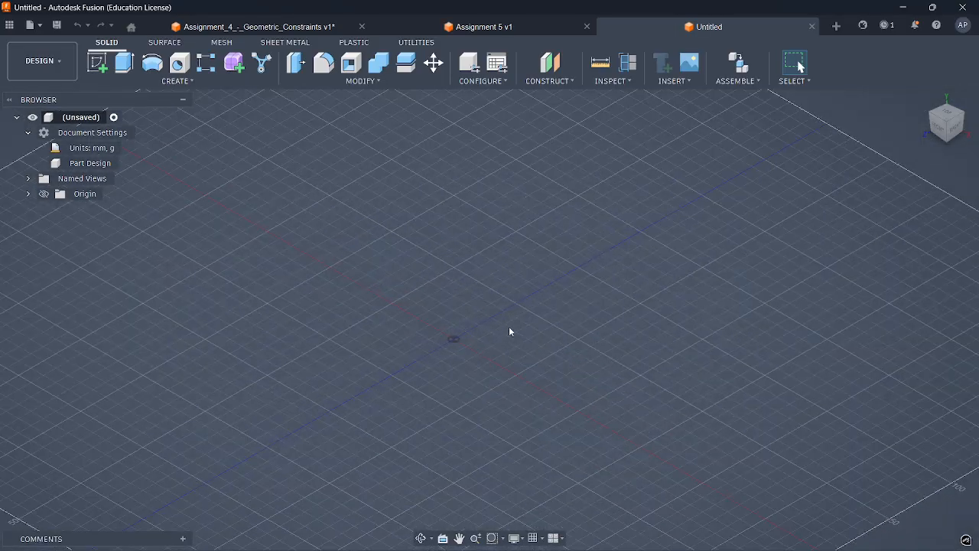
key("alt+Tab")
left_click(44, 194)
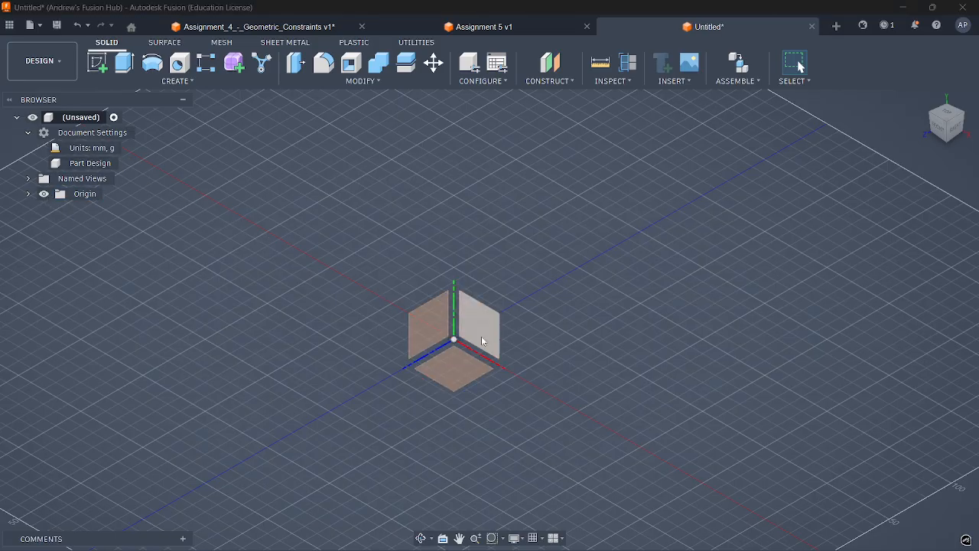
Review the Assignment 6 hair dryer slide in Chrome for its plane and circle layout, and return to the Fusion design.
key("alt+Tab")
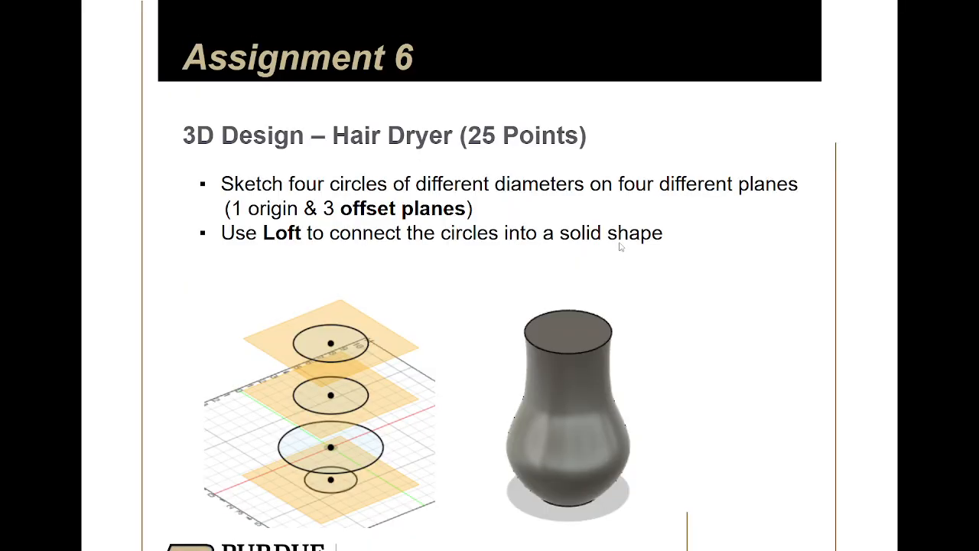
key("Escape")
left_click(779, 95)
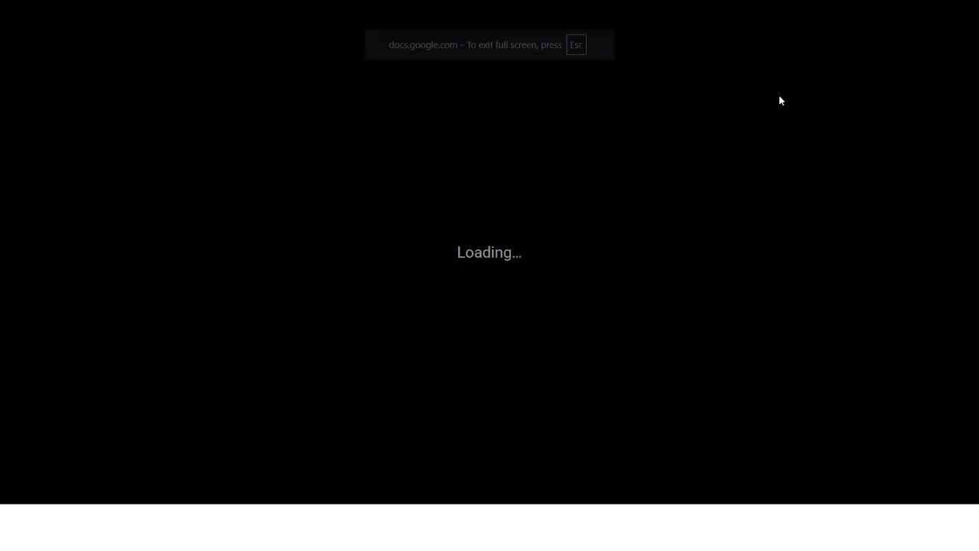
key("alt+Tab")
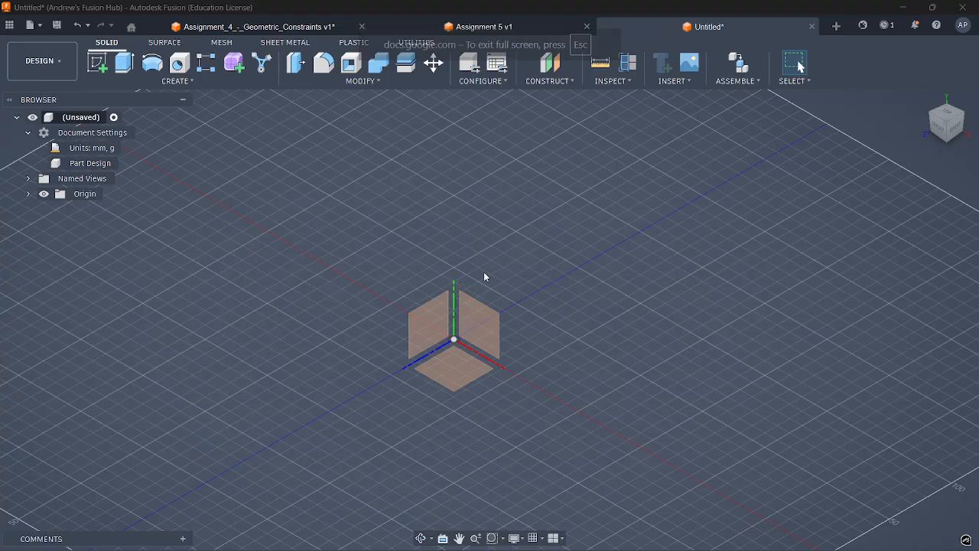
middle_click_drag(576, 362, 539, 330, "shift")
scroll(563, 356, "down", 3)
scroll(668, 351, "up", 2)
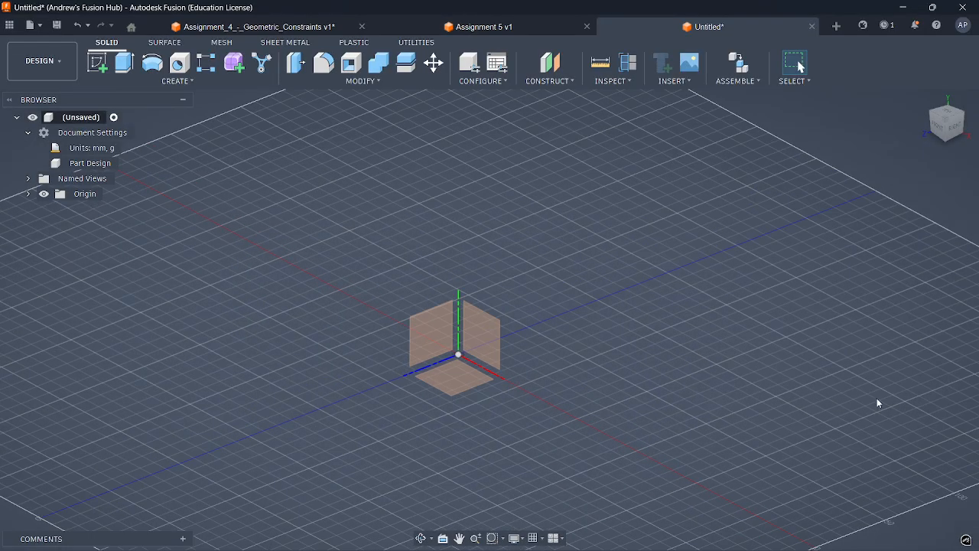
key("alt+Tab")
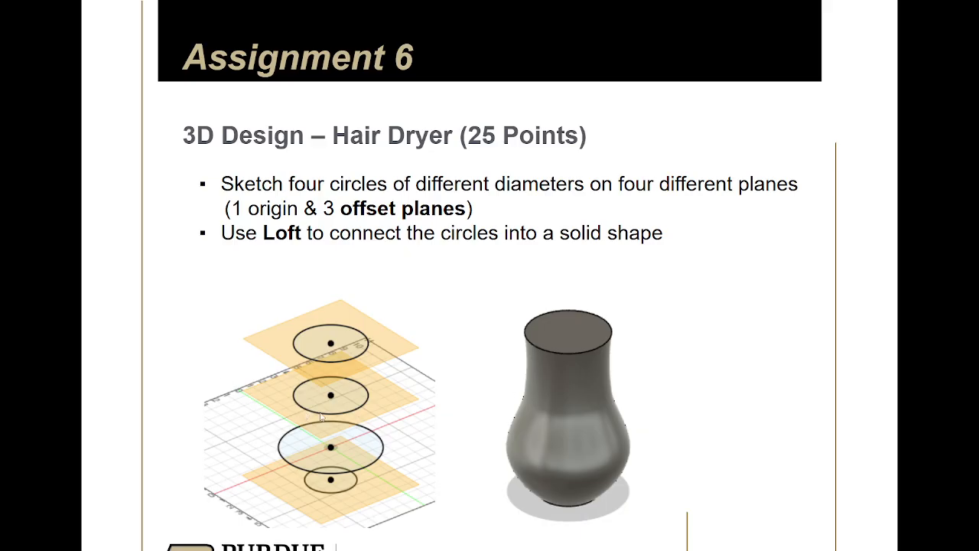
key("alt+Tab")
left_click(364, 278)
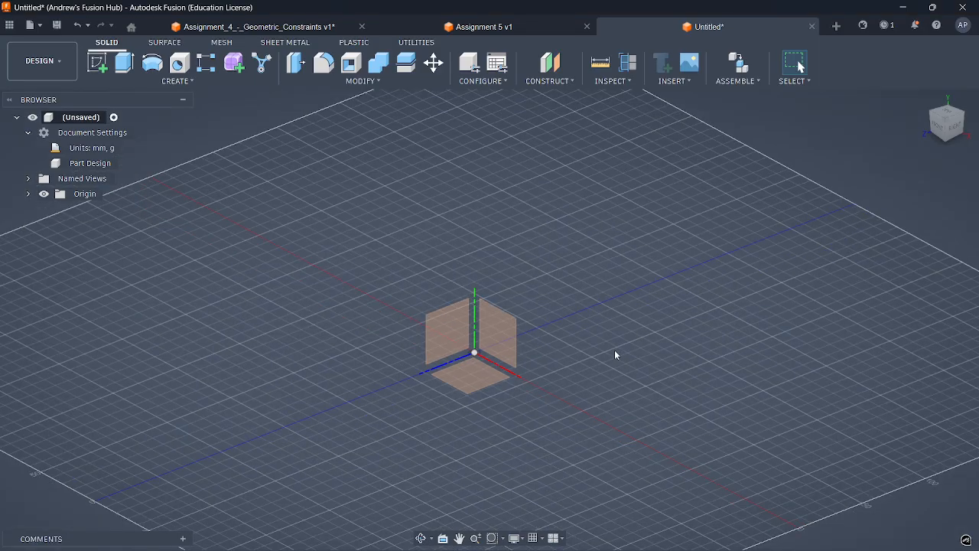
Construct an offset plane 60 mm above the horizontal XZ origin plane.
scroll(614, 349, "up", 3)
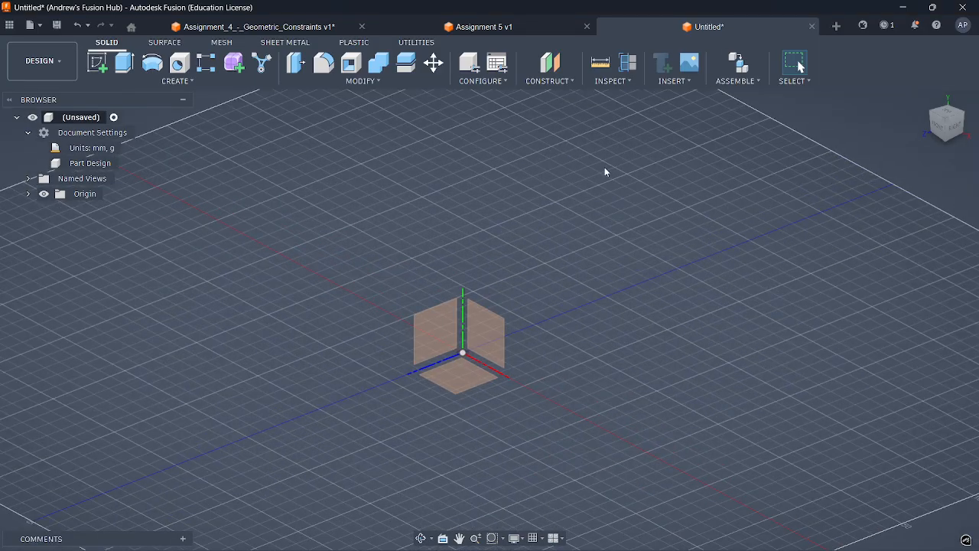
left_click(557, 83)
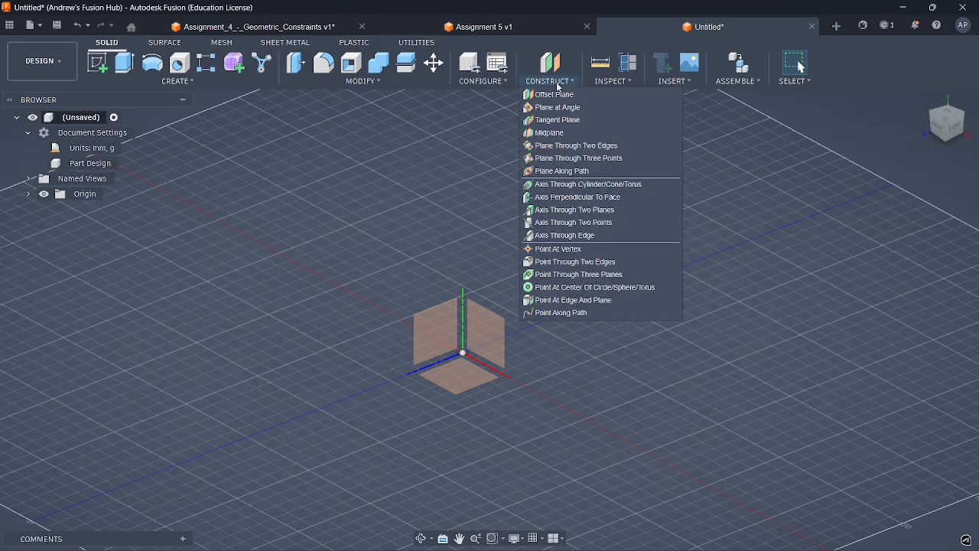
left_click(550, 78)
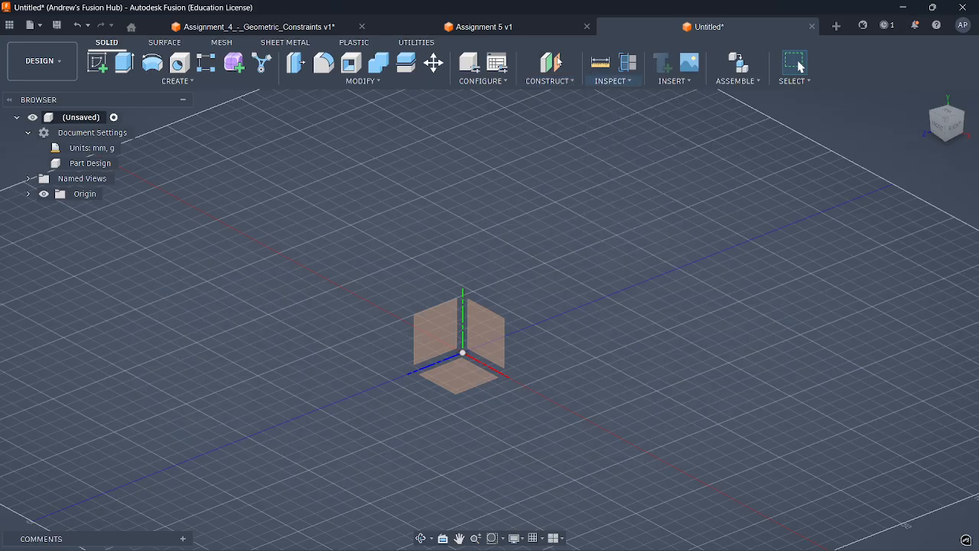
left_click(550, 78)
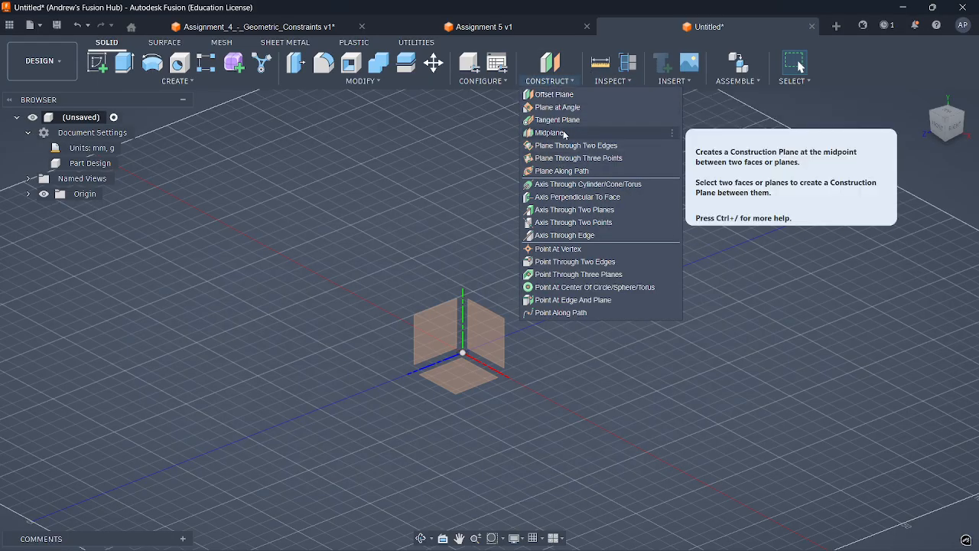
left_click(580, 96)
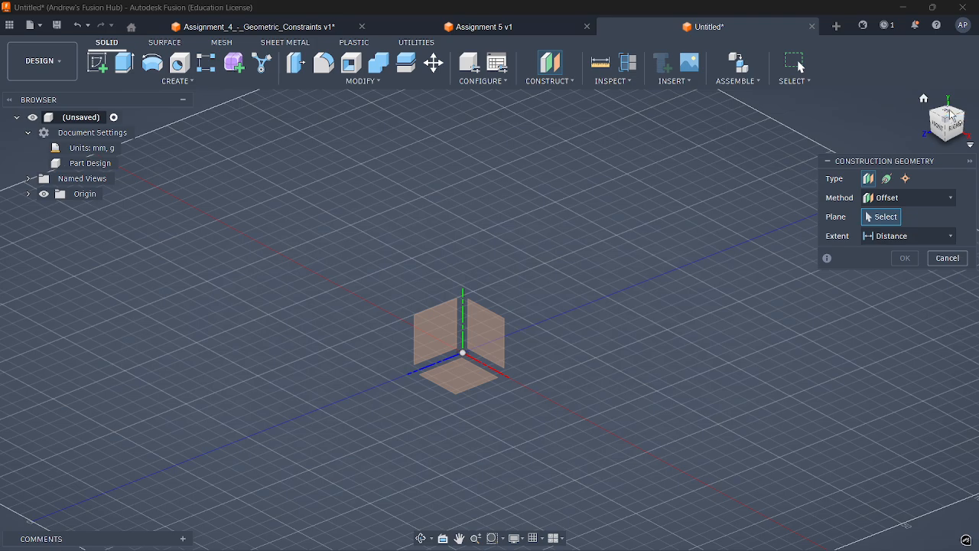
left_click(457, 372)
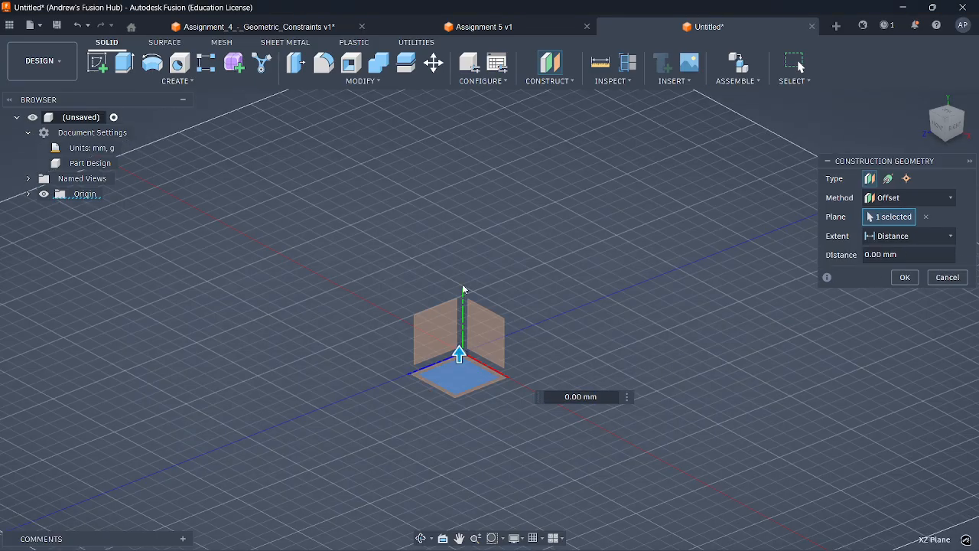
left_click_drag(459, 353, 468, 249)
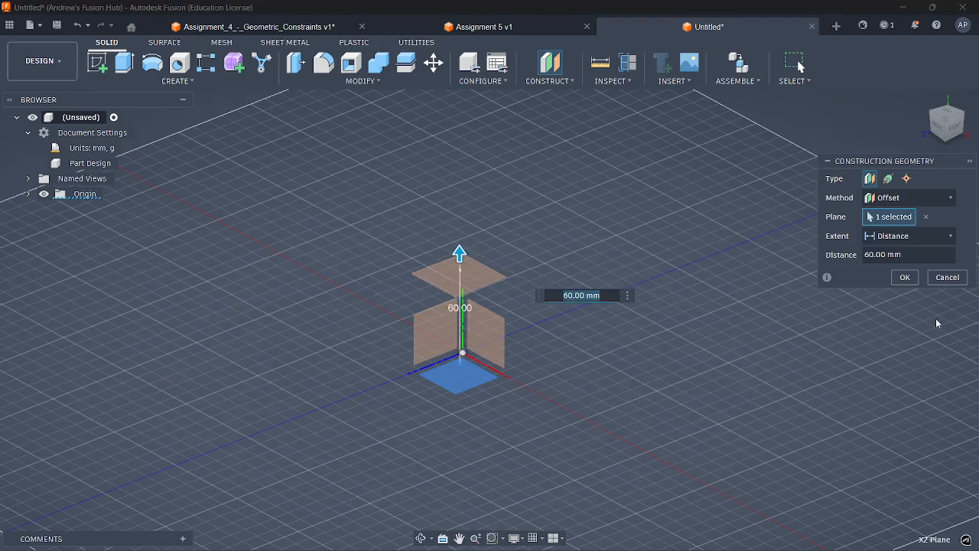
left_click(905, 277)
Check the hair dryer slide again and construct a second offset plane 190 mm above the first offset plane.
scroll(545, 402, "down", 5)
scroll(554, 384, "up", 4)
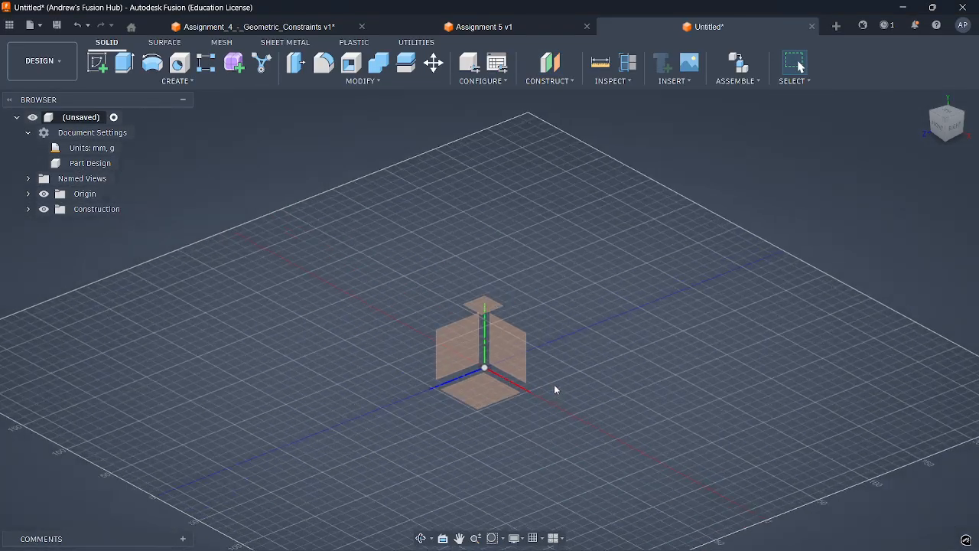
scroll(499, 348, "up", 1)
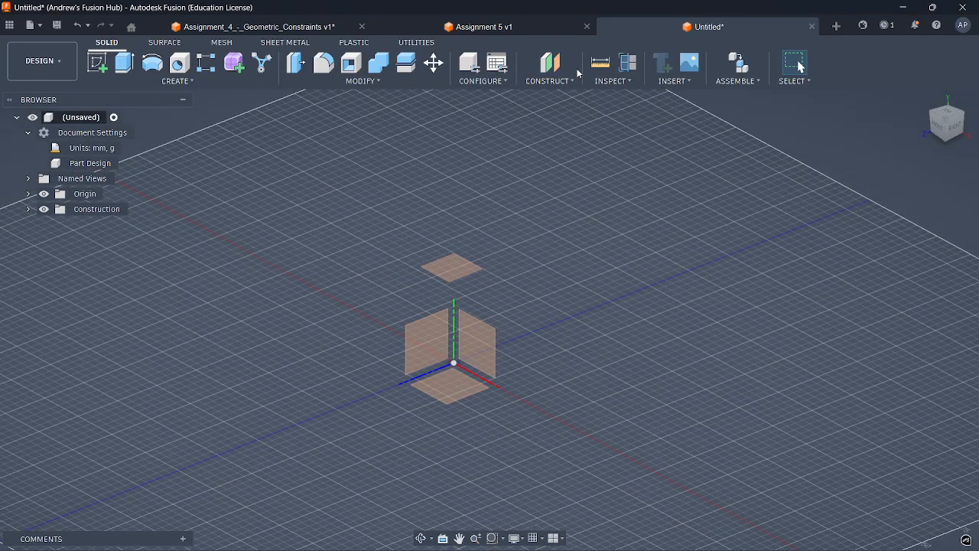
key("alt+Tab")
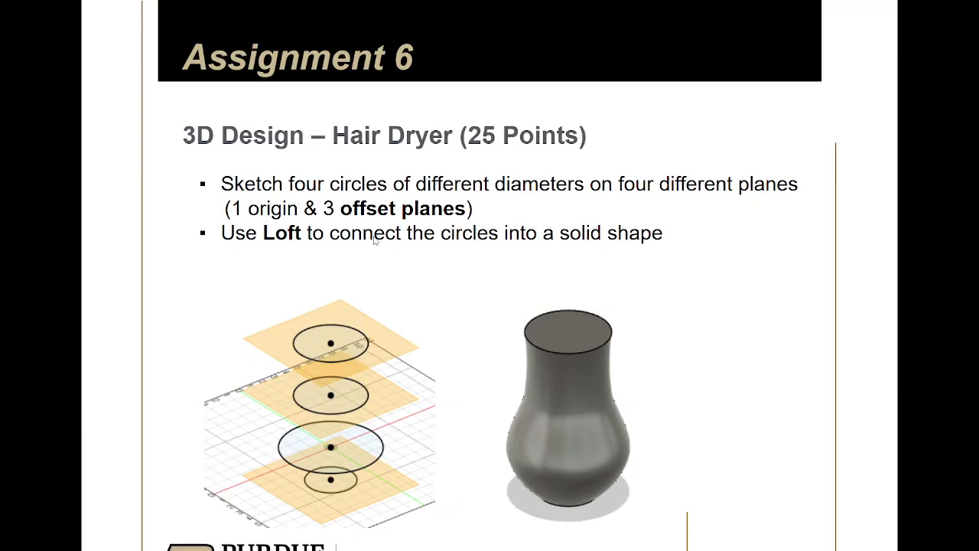
key("alt+Tab")
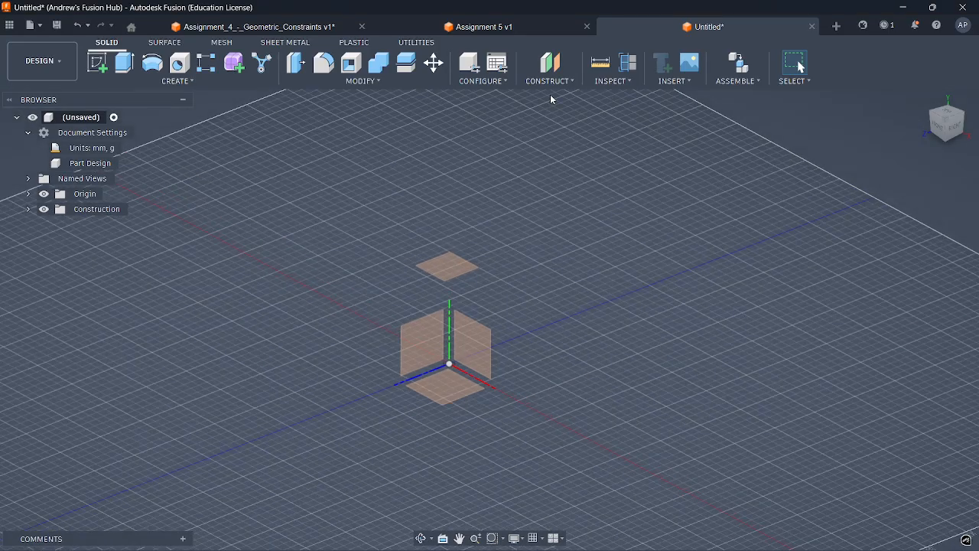
left_click(554, 84)
left_click(553, 95)
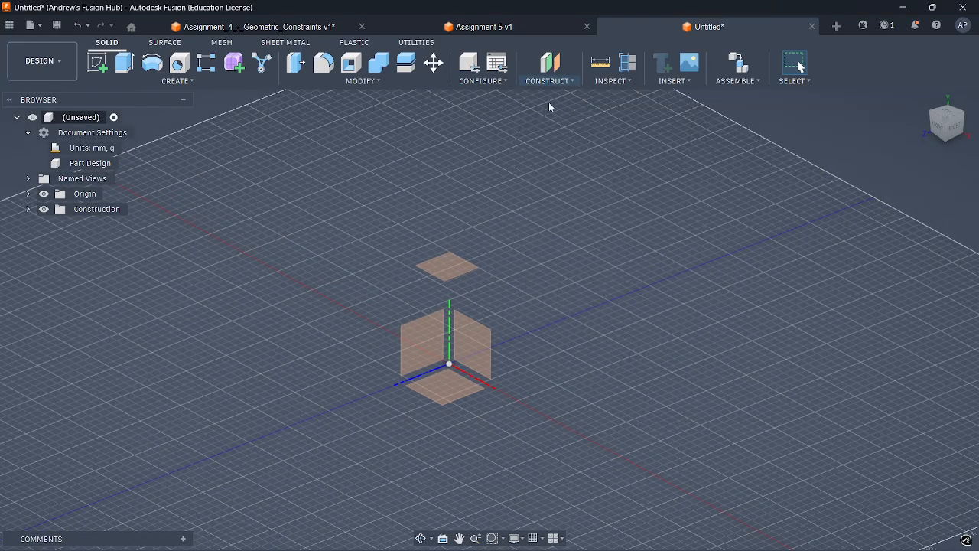
left_click(456, 269)
scroll(549, 364, "down", 5)
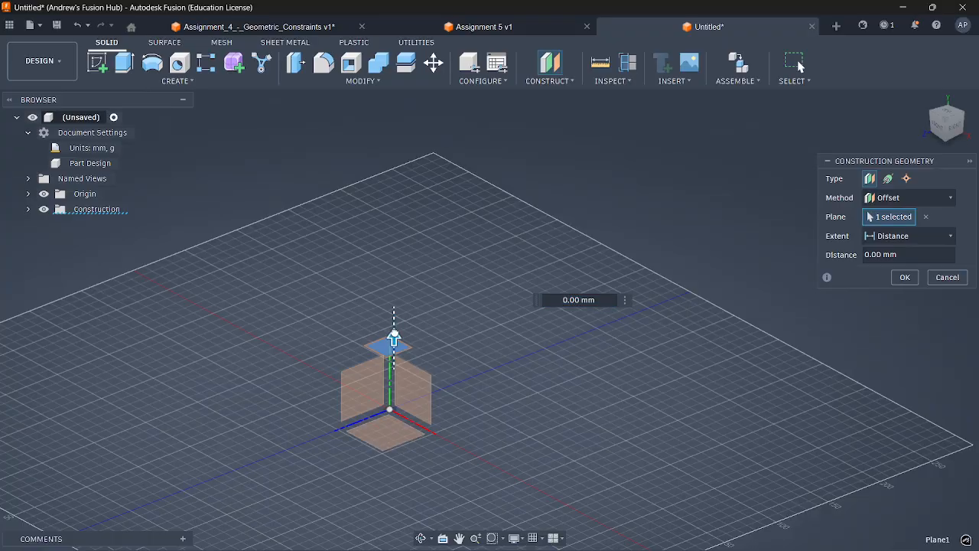
left_click_drag(395, 338, 436, 101)
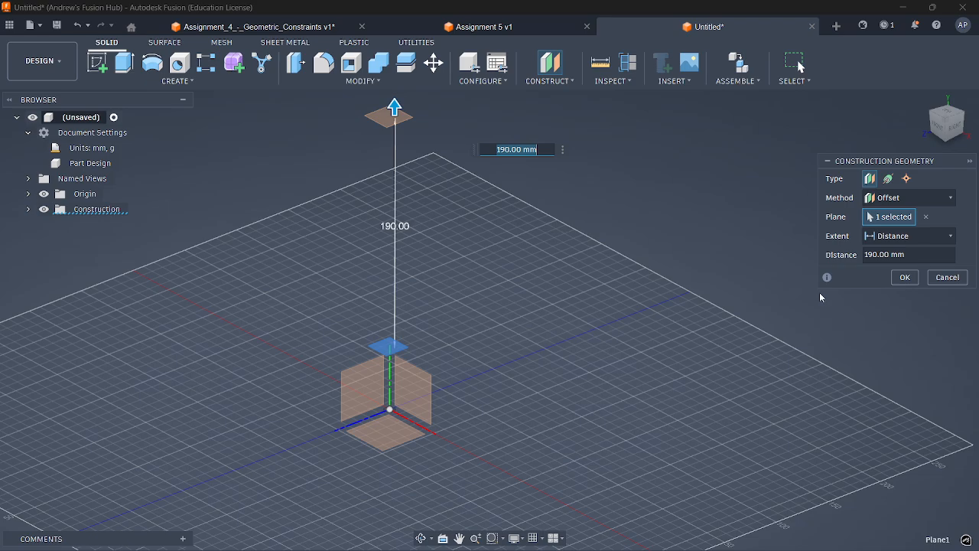
left_click(914, 279)
Construct a midplane between the two offset planes.
scroll(589, 453, "down", 3)
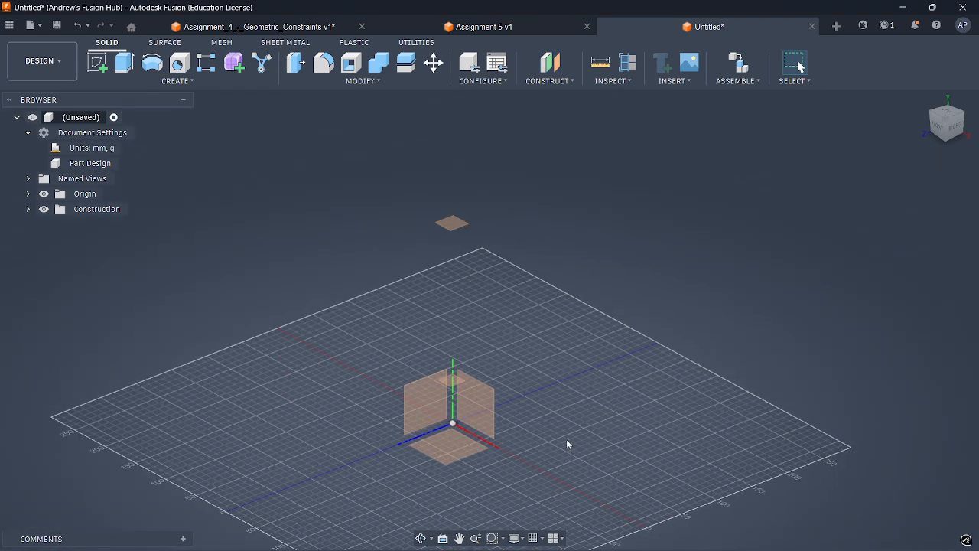
scroll(566, 438, "up", 3)
left_click(550, 80)
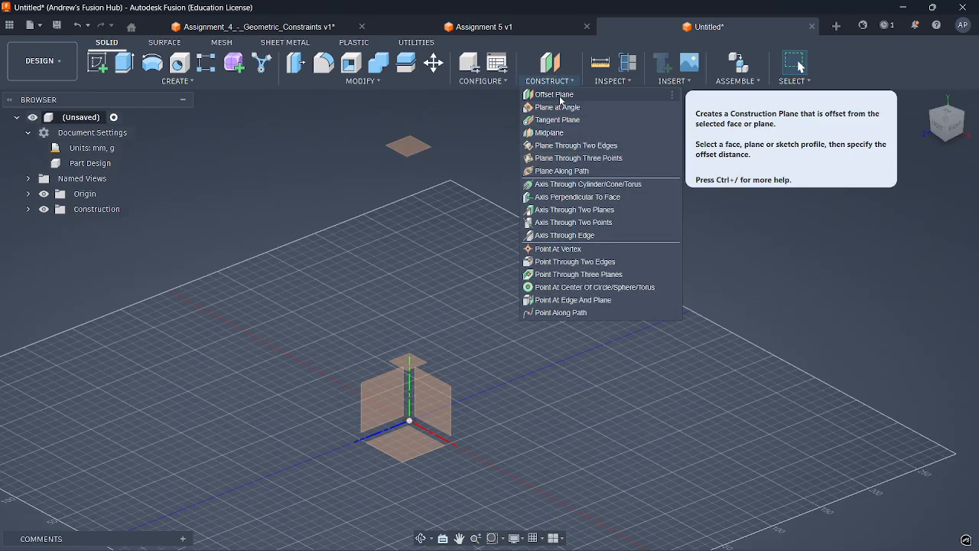
left_click(607, 132)
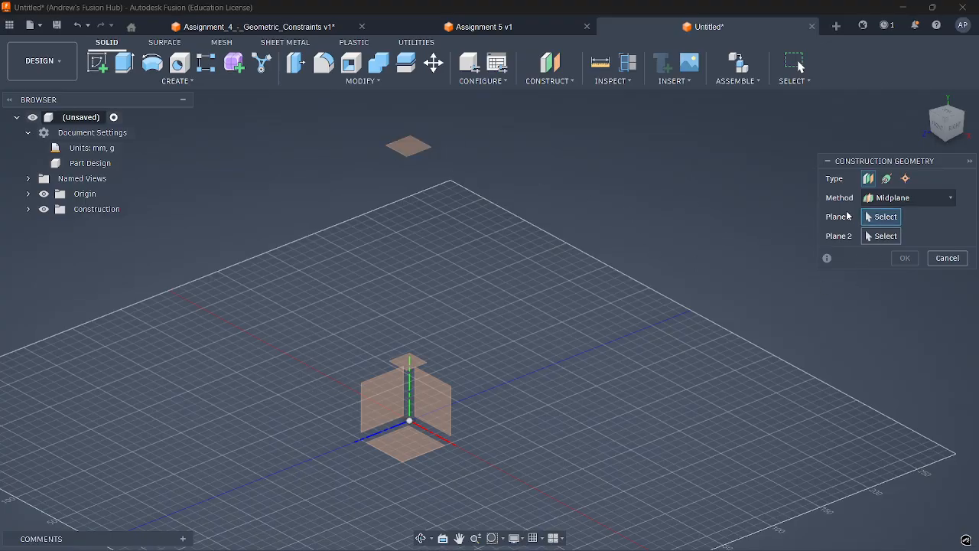
left_click(409, 147)
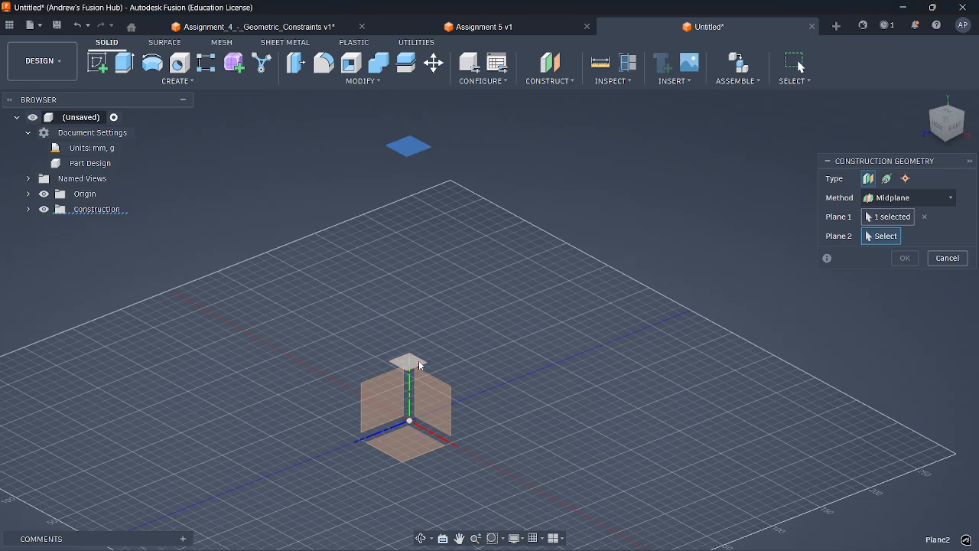
left_click(420, 364)
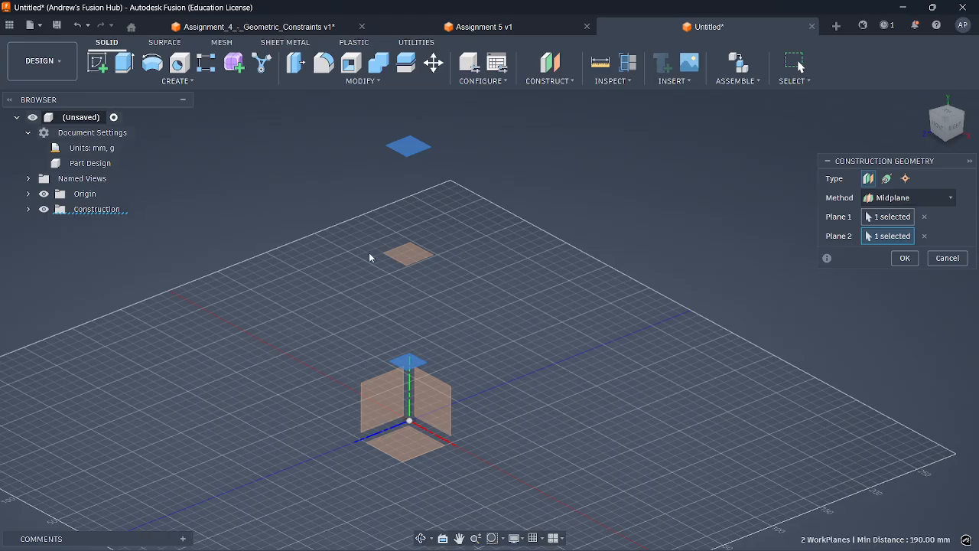
left_click(903, 260)
Examine the stacked construction planes, compare them with the Assignment 6 slide in Chrome, and return to the Fusion design.
scroll(589, 325, "down", 2)
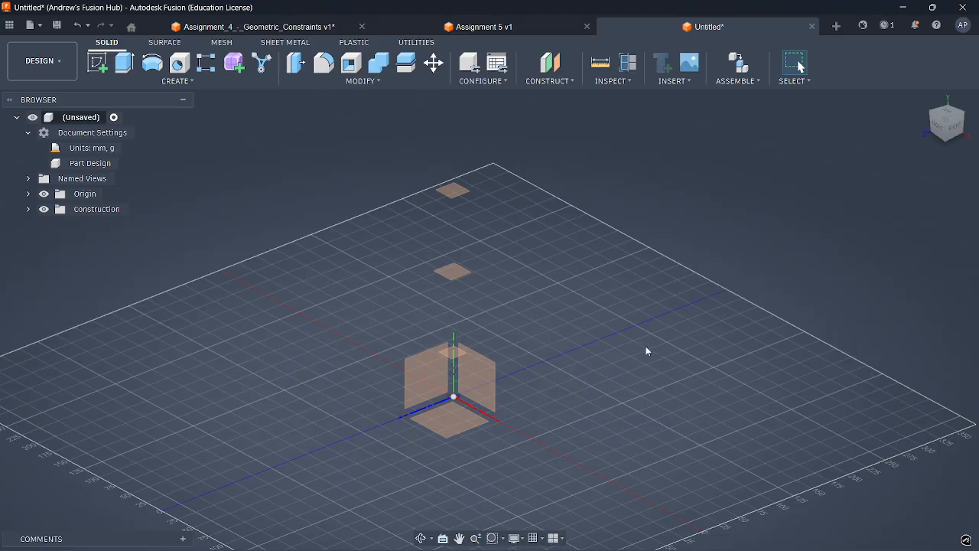
middle_click_drag(647, 352, 654, 427, "shift")
scroll(629, 426, "down", 3)
scroll(621, 337, "up", 2)
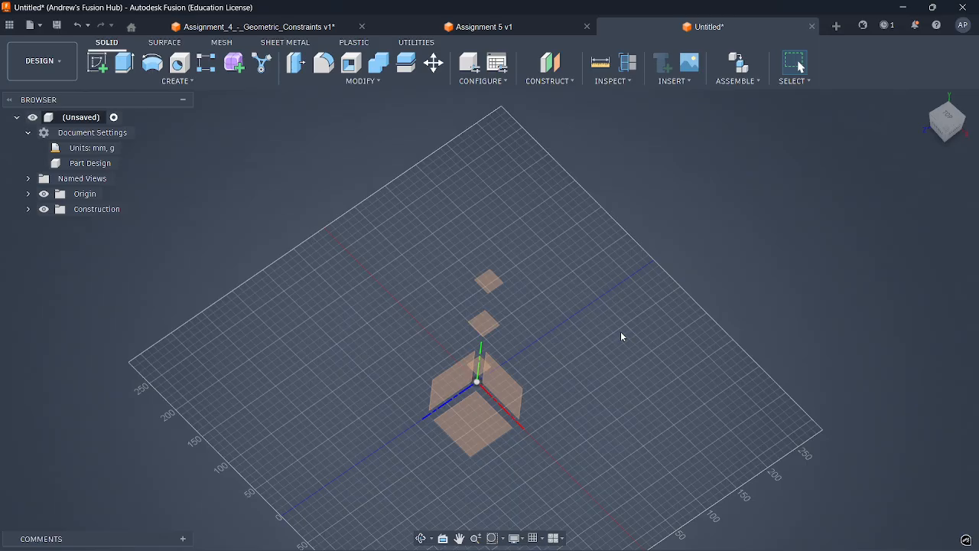
key("alt+Tab")
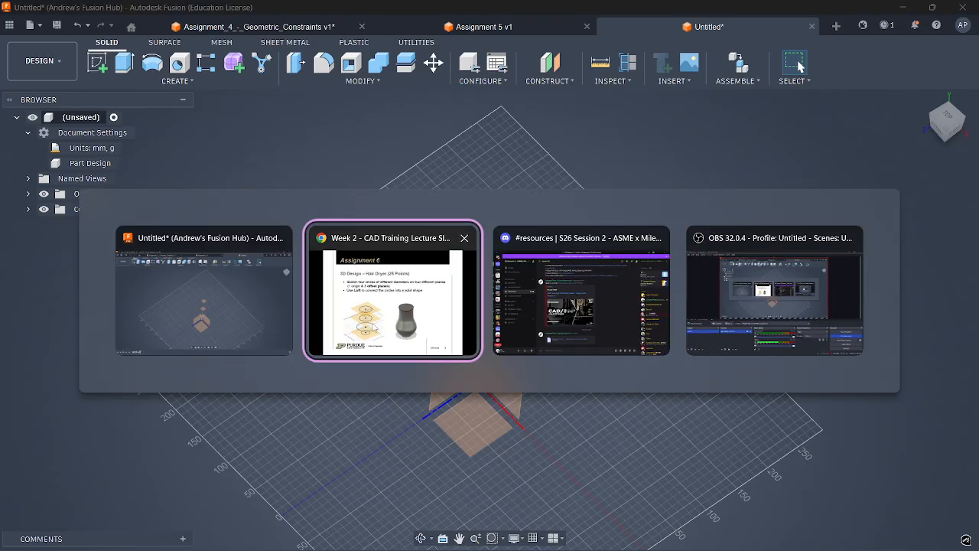
key("Left")
key("Right")
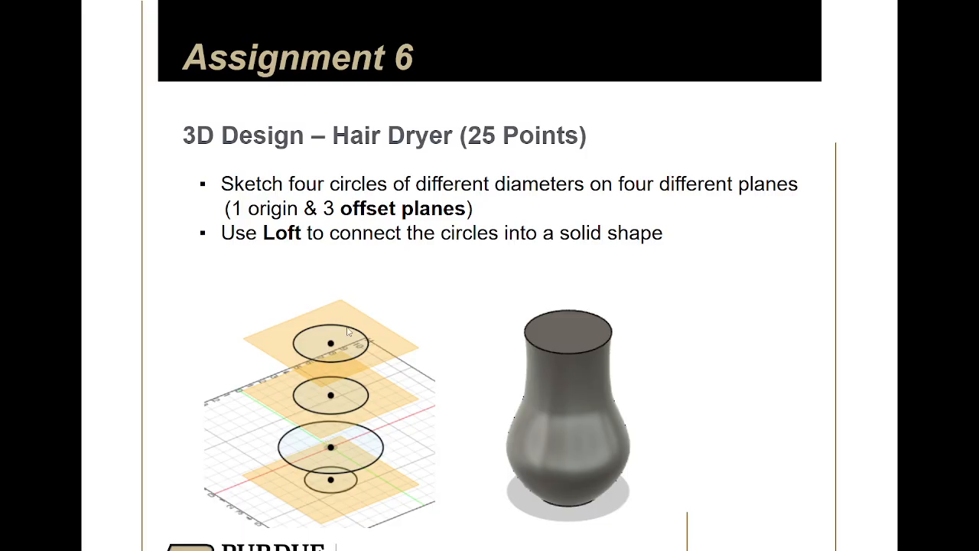
key("alt+Tab")
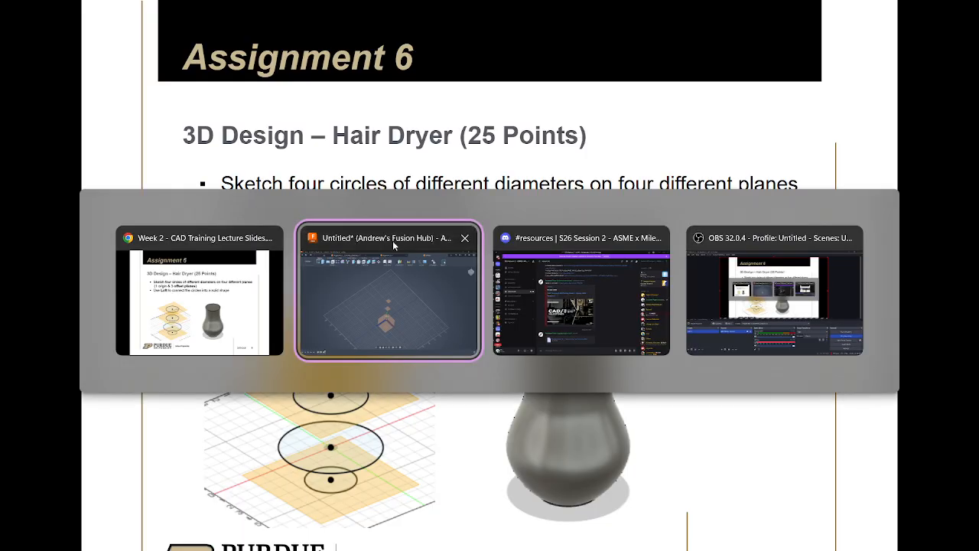
left_click(422, 304)
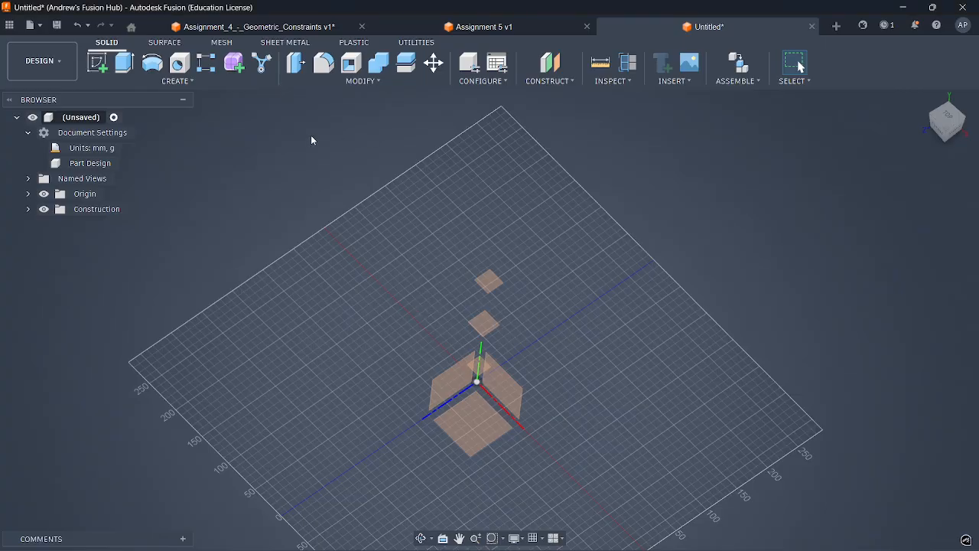
Start a sketch on the horizontal XZ origin plane and draw a circle about 117 mm in diameter centred on the origin.
scroll(635, 315, "down", 1)
middle_click_drag(509, 456, 391, 296, "shift")
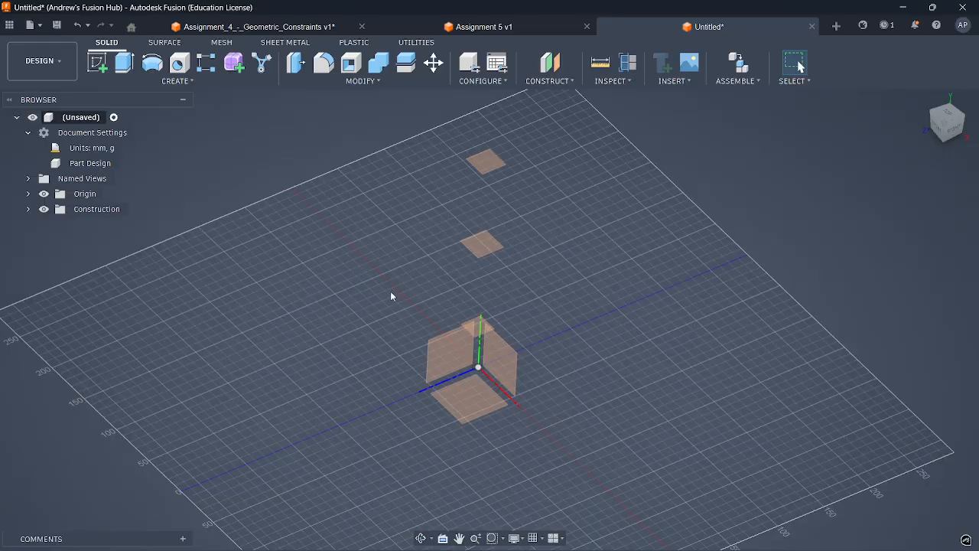
left_click(97, 63)
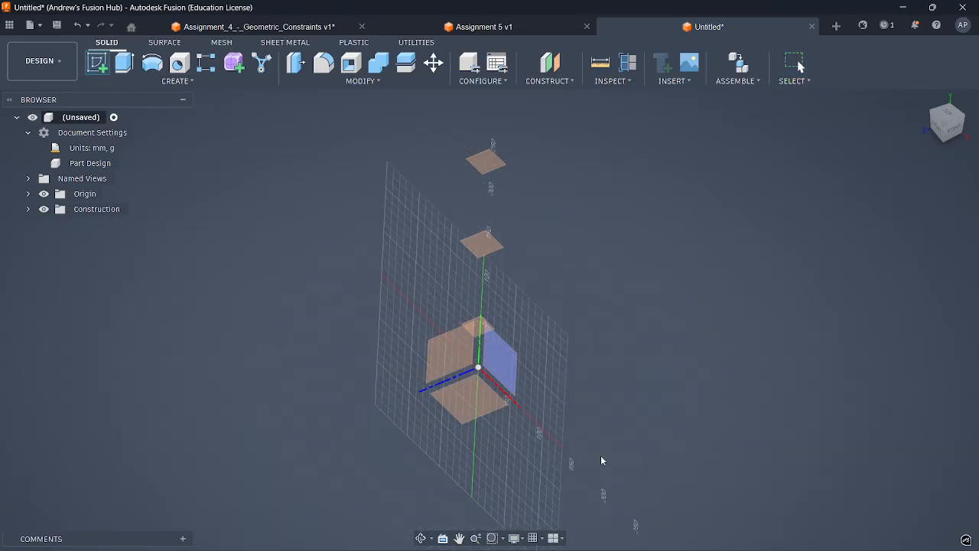
left_click(478, 406)
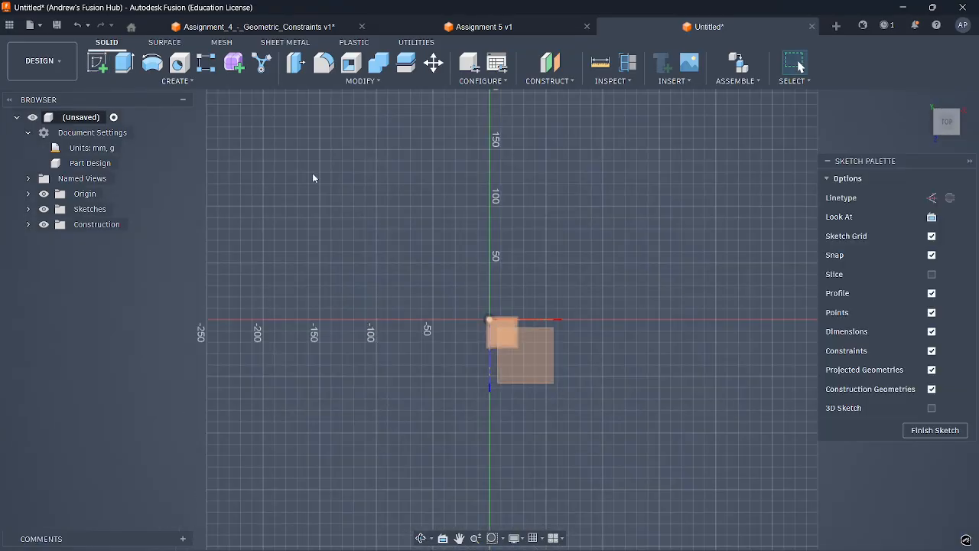
key("c")
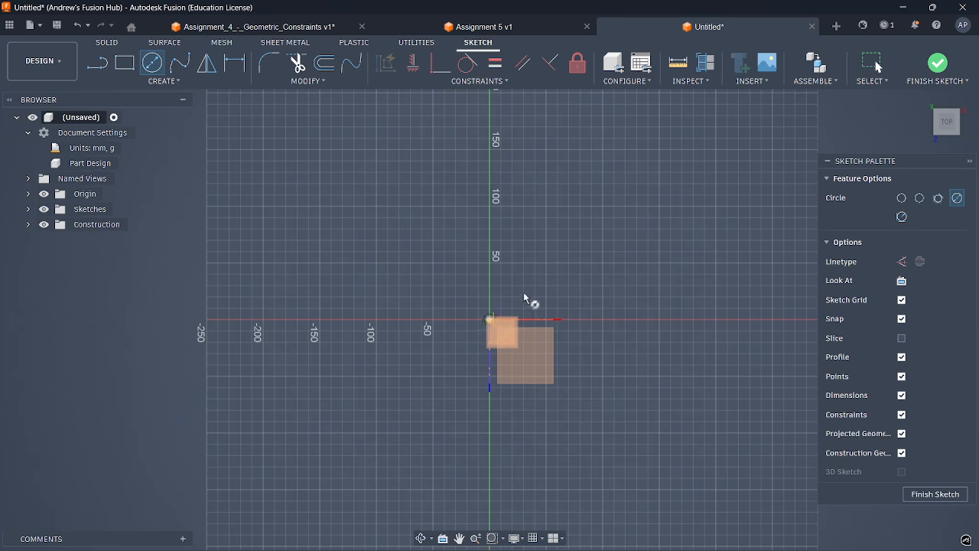
left_click(490, 320)
left_click(538, 273)
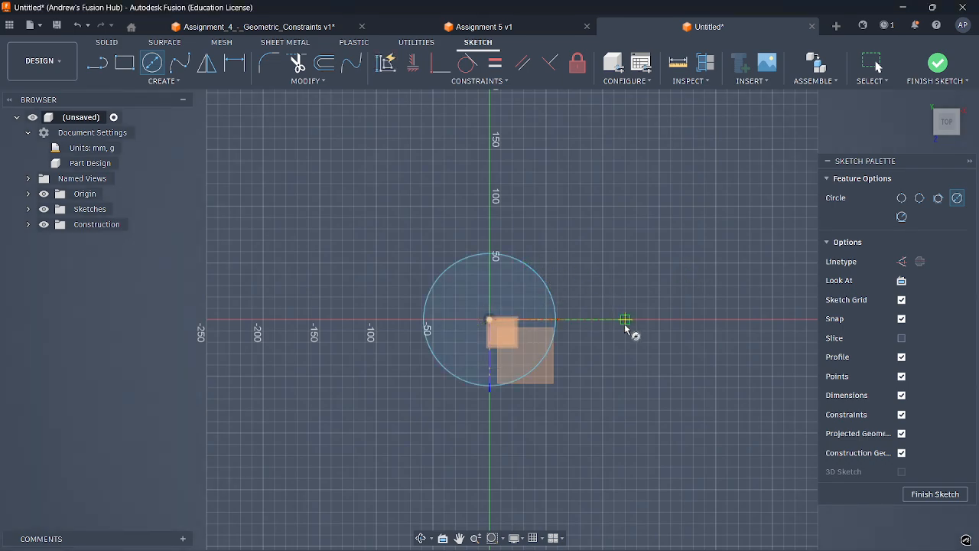
Dimension the base circle's diameter at 80 mm and finish the sketch.
middle_click_drag(638, 371, 619, 329, "shift")
scroll(621, 373, "up", 2)
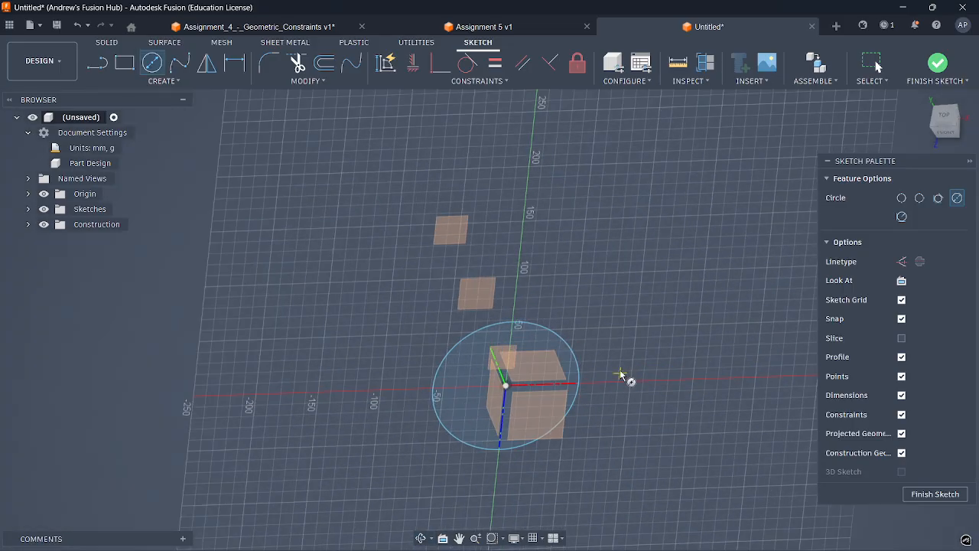
scroll(622, 374, "up", 1)
left_click(235, 63)
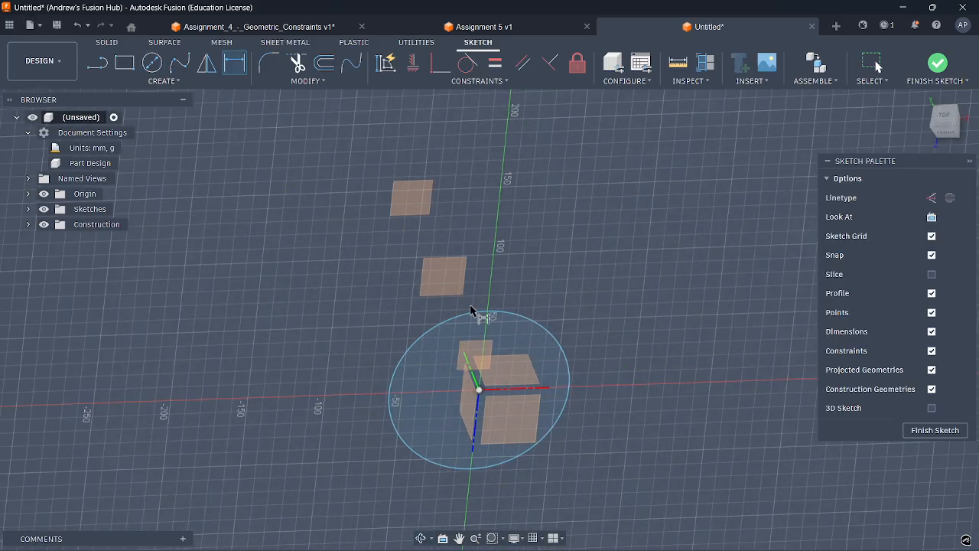
left_click(546, 339)
left_click(671, 369)
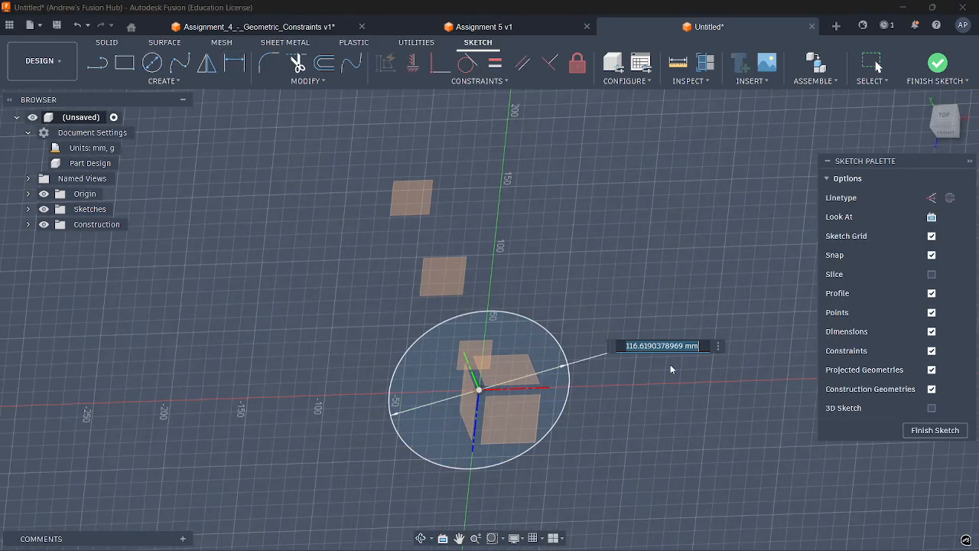
type("80")
key("Return")
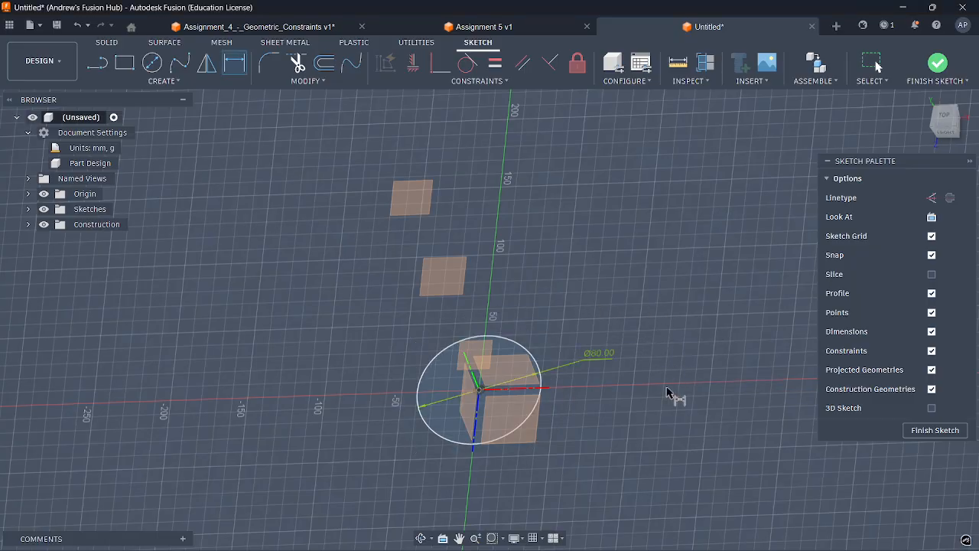
left_click(940, 431)
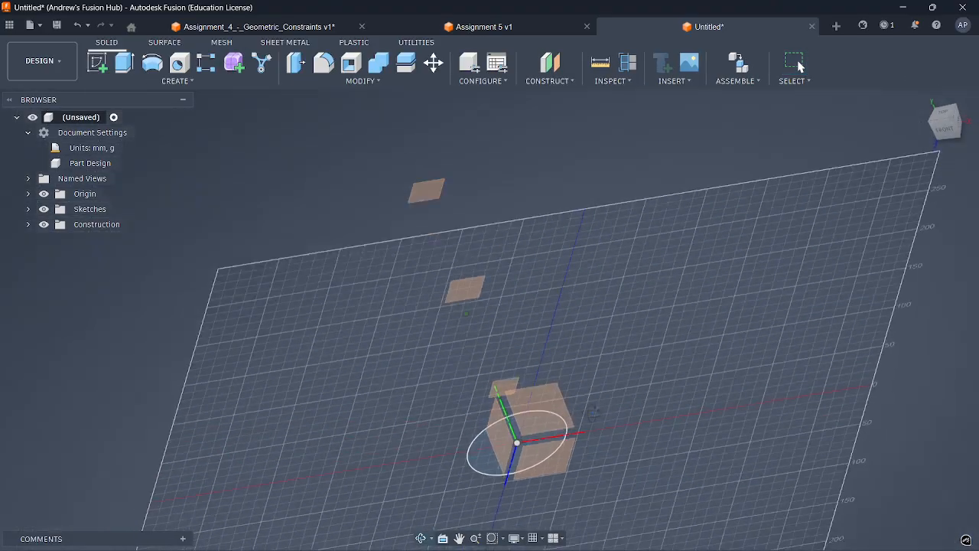
Start a sketch on the lowest offset plane and draw an origin-centred circle about 165 mm in diameter.
middle_click_drag(594, 413, 511, 436, "shift")
scroll(512, 436, "up", 3)
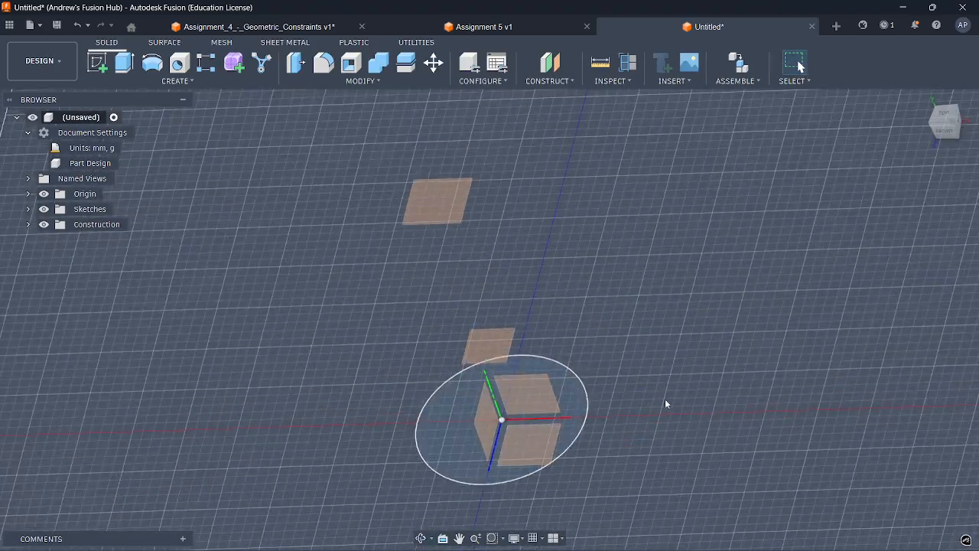
scroll(558, 442, "down", 3)
middle_click_drag(610, 461, 549, 379, "shift")
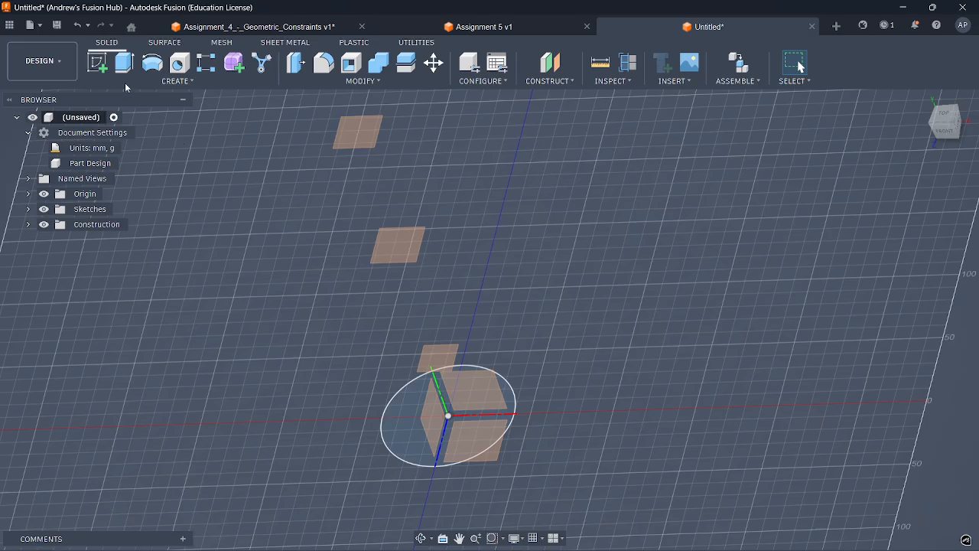
left_click(438, 357)
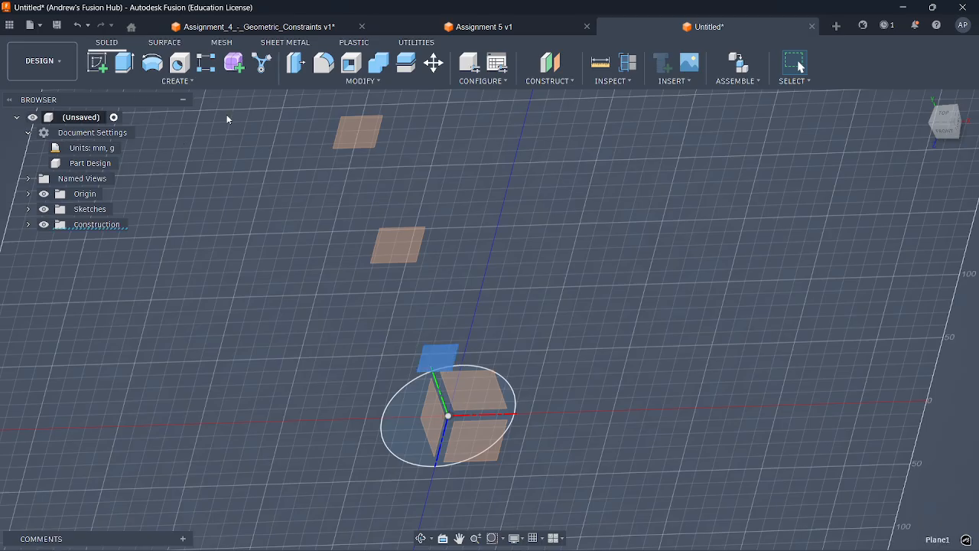
left_click(98, 63)
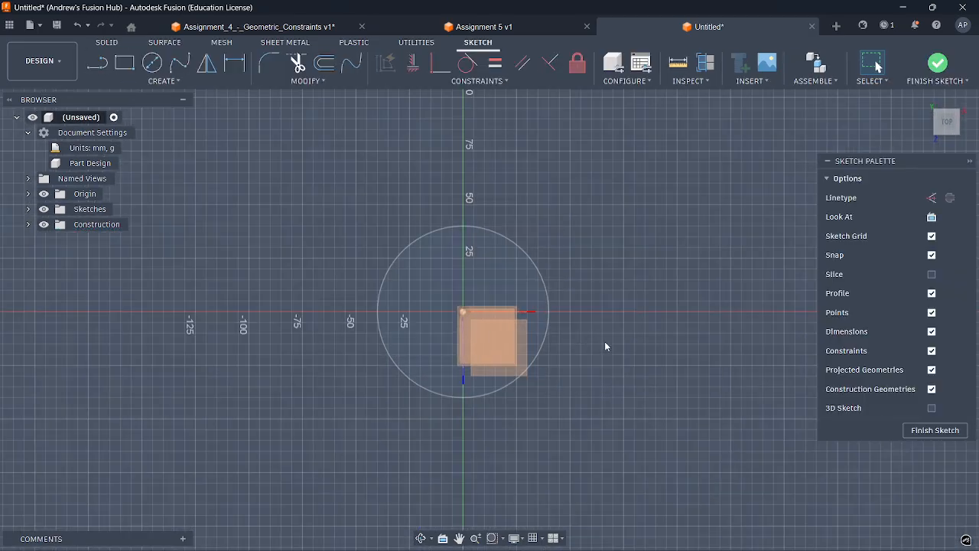
key("c")
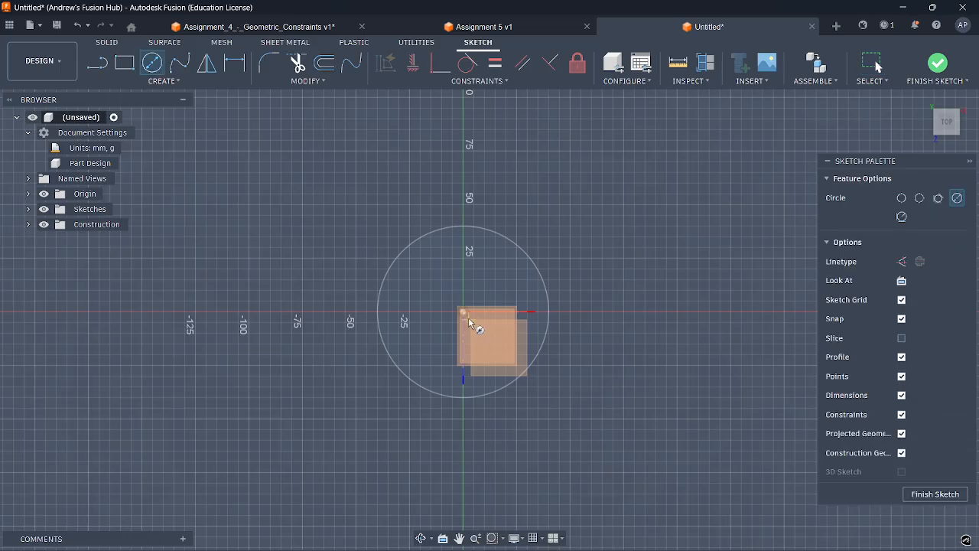
left_click(462, 311)
left_click(634, 268)
Dimension the circle on the lowest offset plane at 100 mm diameter and finish the sketch.
scroll(525, 400, "down", 3)
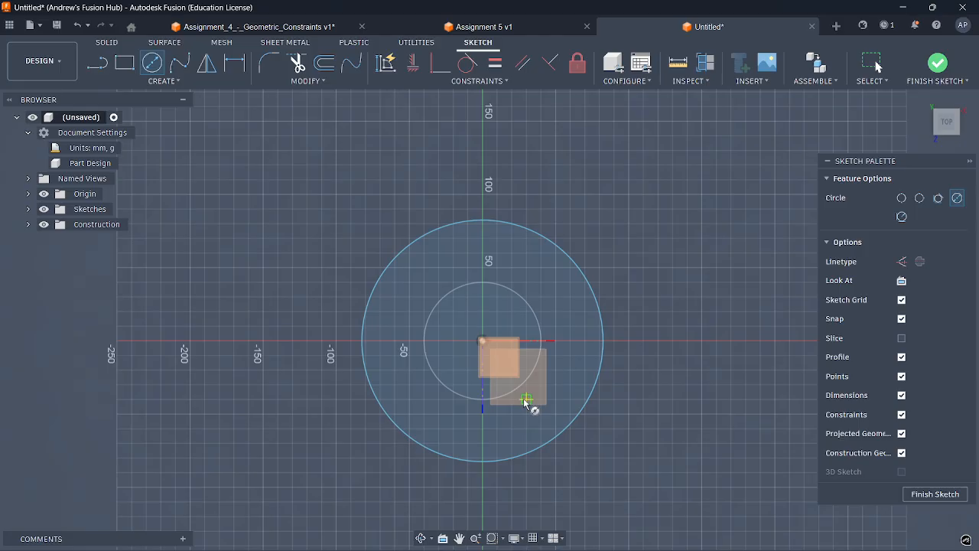
scroll(599, 364, "up", 3)
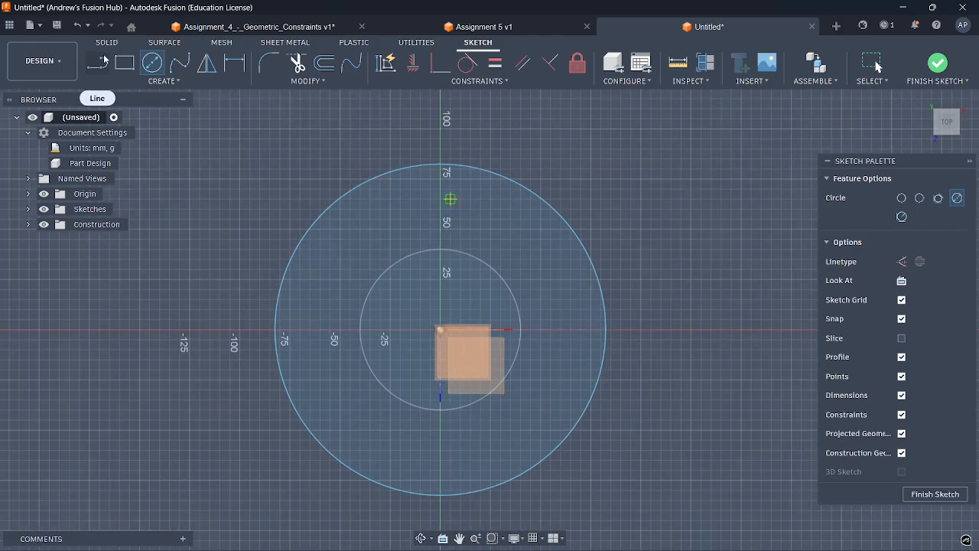
left_click(234, 63)
left_click(514, 182)
left_click(621, 198)
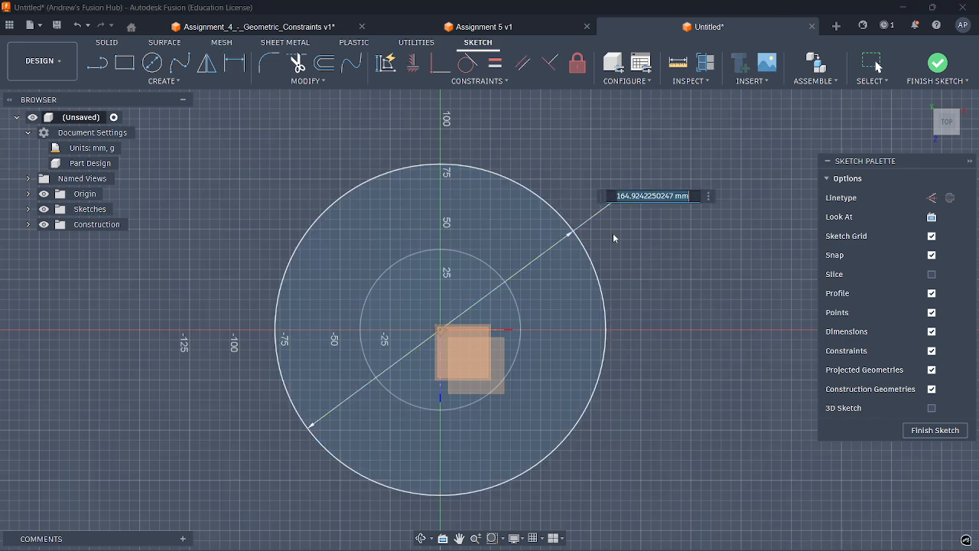
type("100")
key("Return")
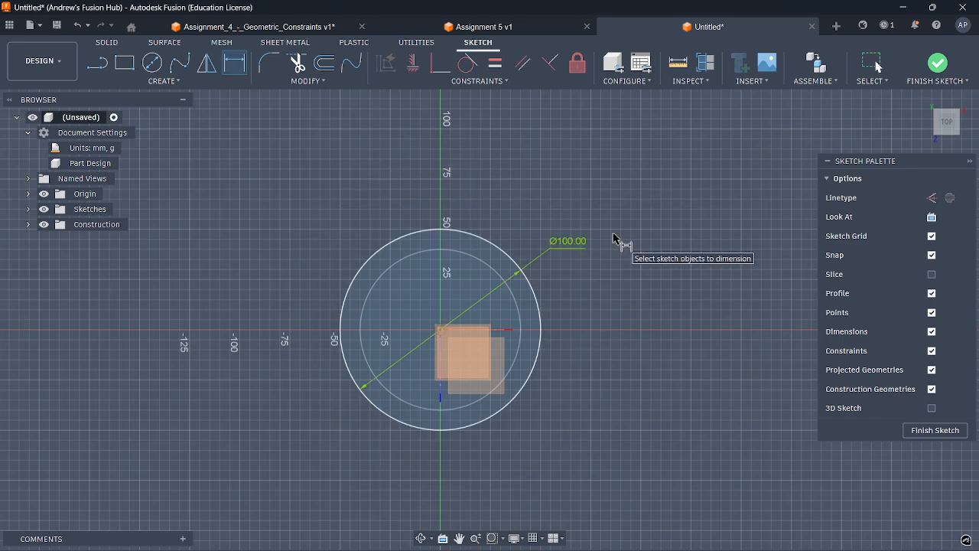
left_click(926, 64)
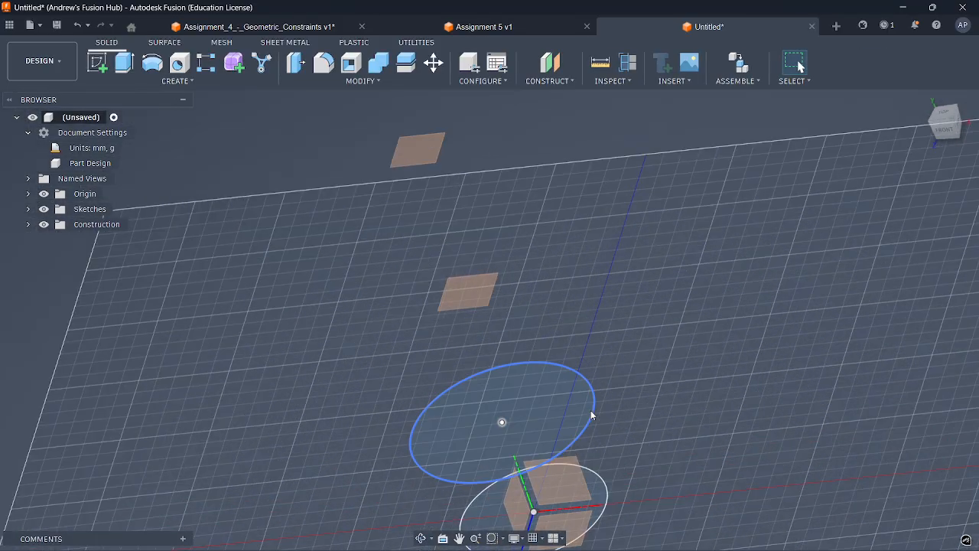
Start a sketch on the midplane and draw a circle about 45 mm in diameter centred on the origin.
left_click(98, 61)
left_click(465, 288)
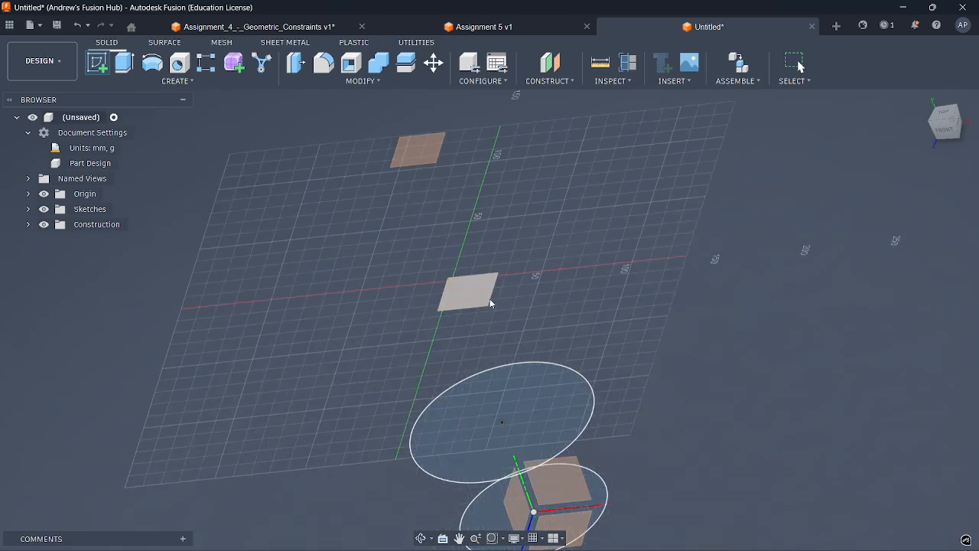
left_click(152, 62)
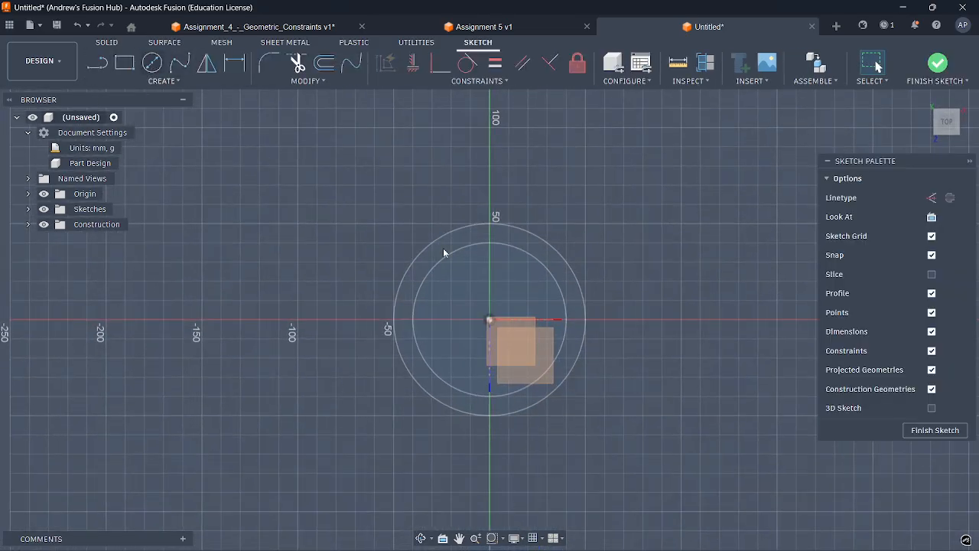
left_click(490, 320)
left_click(523, 297)
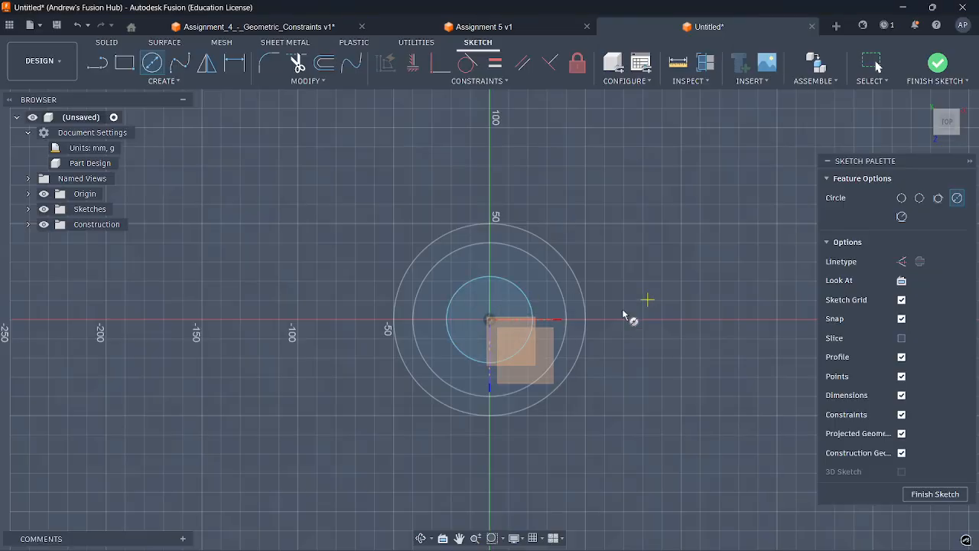
Dimension the midplane circle's diameter at 80 mm.
key("d")
left_click(534, 304)
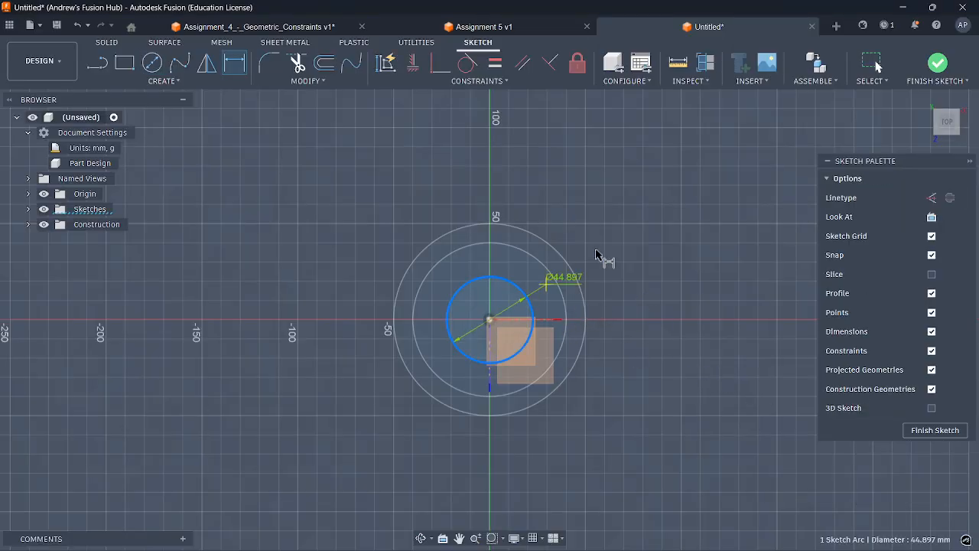
left_click(633, 238)
type("80")
key("Return")
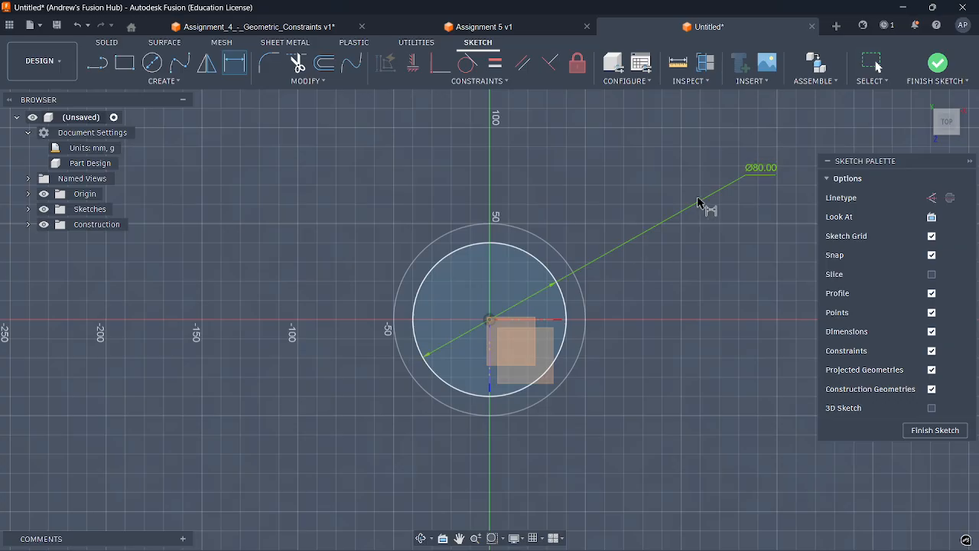
Change the midplane circle's diameter to 75 mm and finish the sketch.
double_click(762, 169)
type("75")
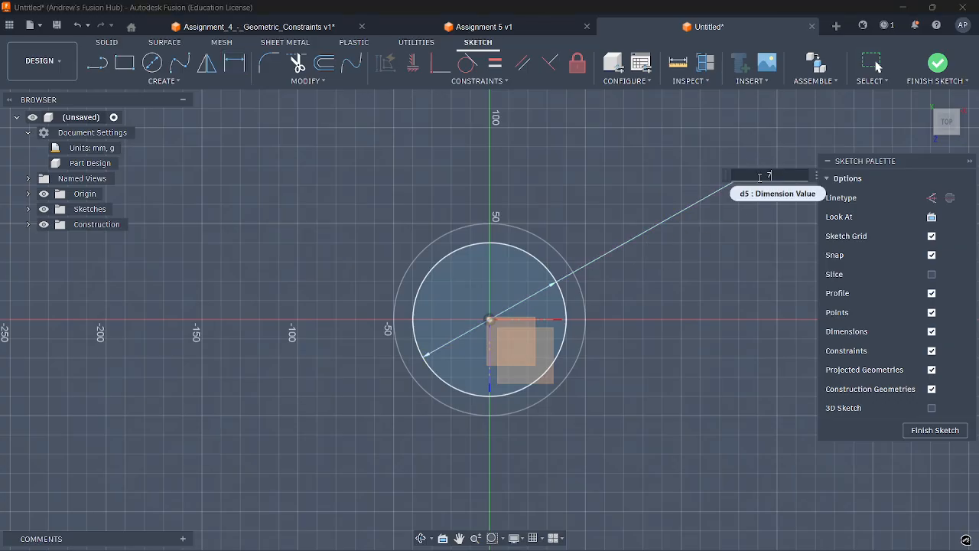
key("Return")
left_click(939, 66)
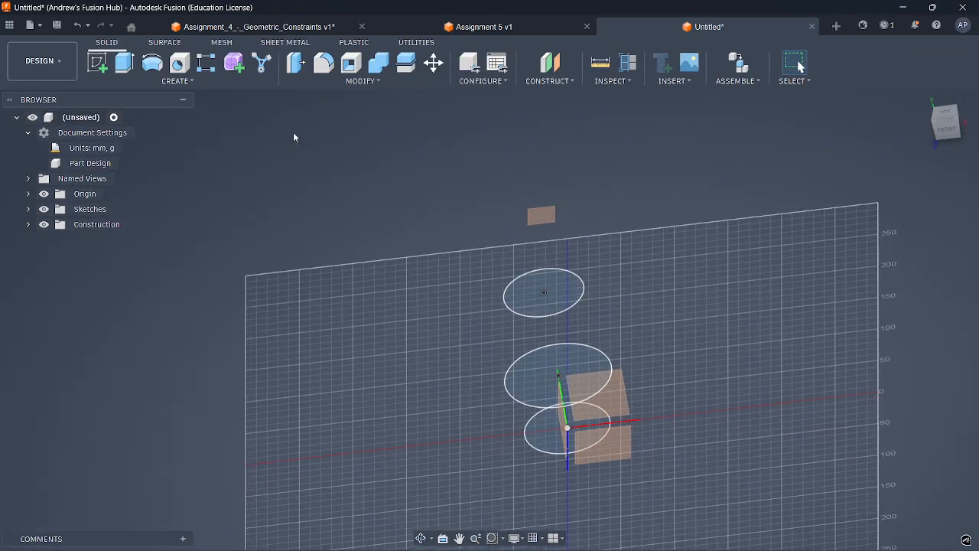
Start a sketch on the topmost offset plane and draw an origin-centred circle slightly smaller than the 100 mm circle.
key("e")
key("Escape")
left_click(99, 66)
left_click(549, 216)
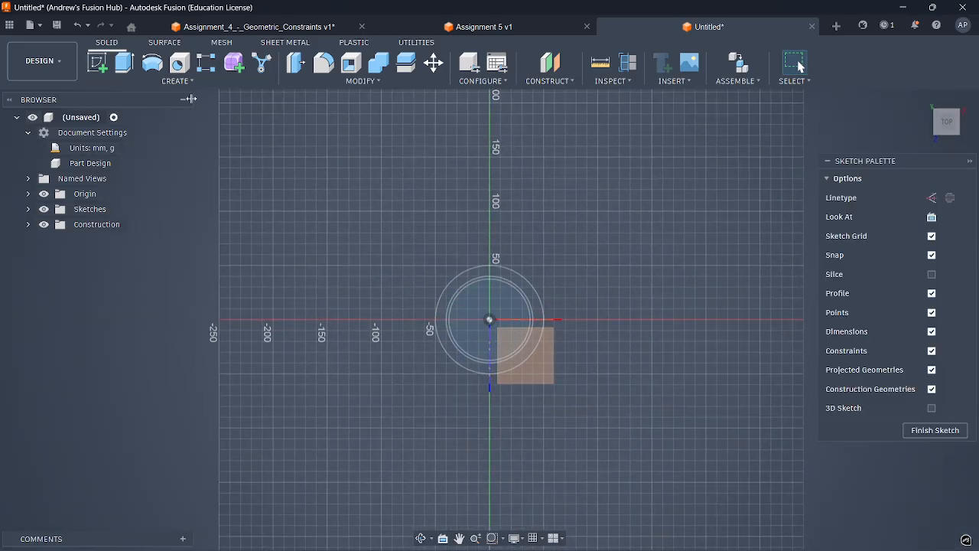
left_click(152, 64)
scroll(510, 316, "up", 2)
scroll(509, 316, "up", 1)
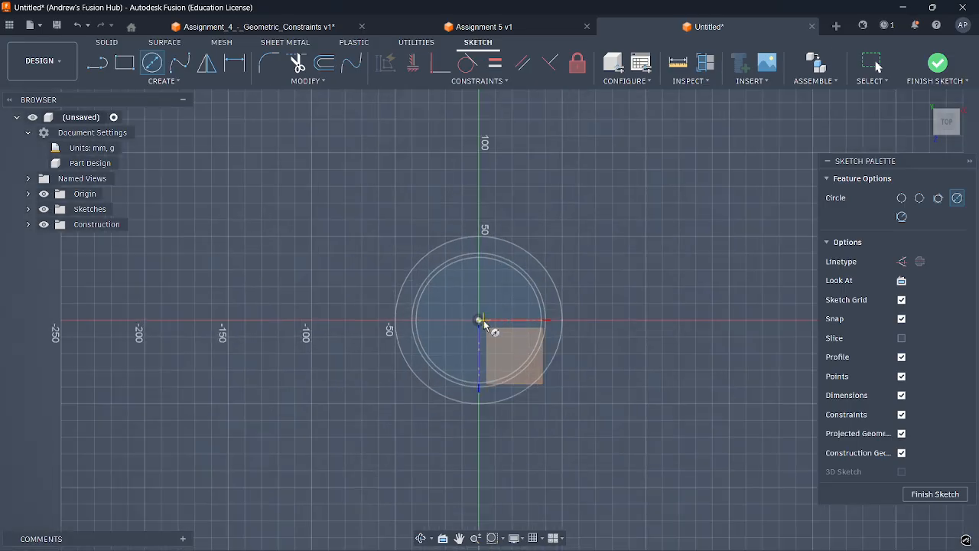
key("Escape")
key("c")
left_click(479, 321)
left_click(561, 306)
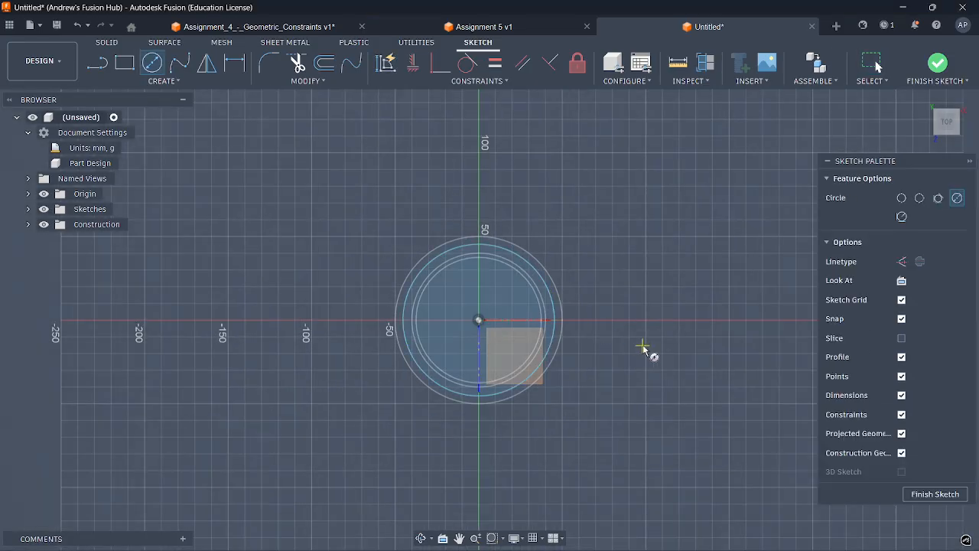
Dimension the topmost circle's diameter at 90 mm and finish the sketch.
key("d")
left_click(564, 319)
left_click(641, 297)
type("90")
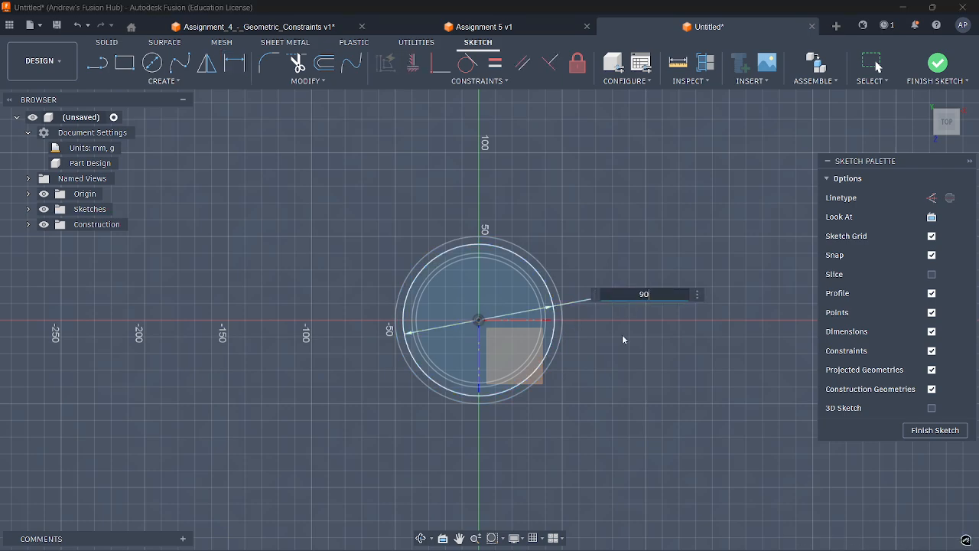
key("Return")
left_click(910, 431)
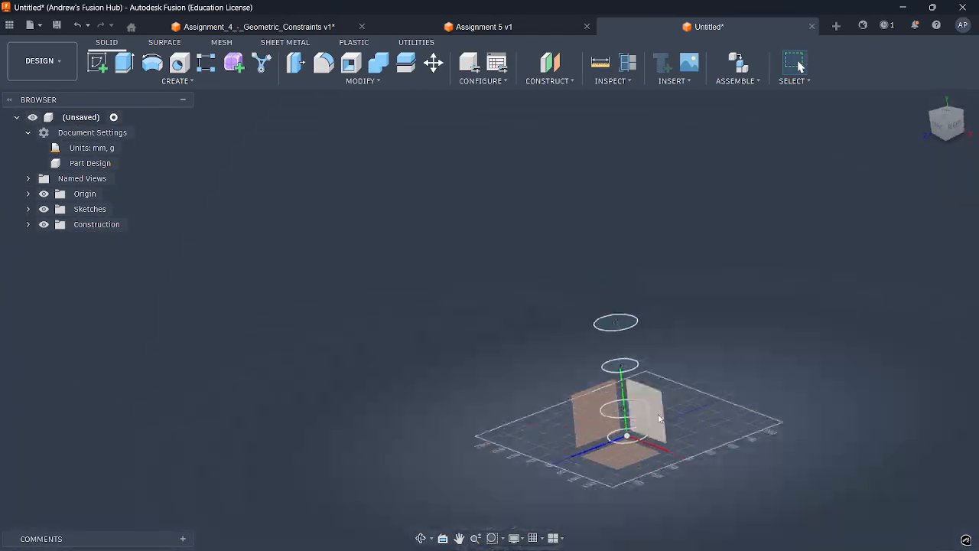
Edit the sketch on the lowest offset plane, set its circle's diameter to 110 mm and finish the sketch.
scroll(713, 422, "up", 5)
middle_click_drag(619, 362, 612, 344, "shift")
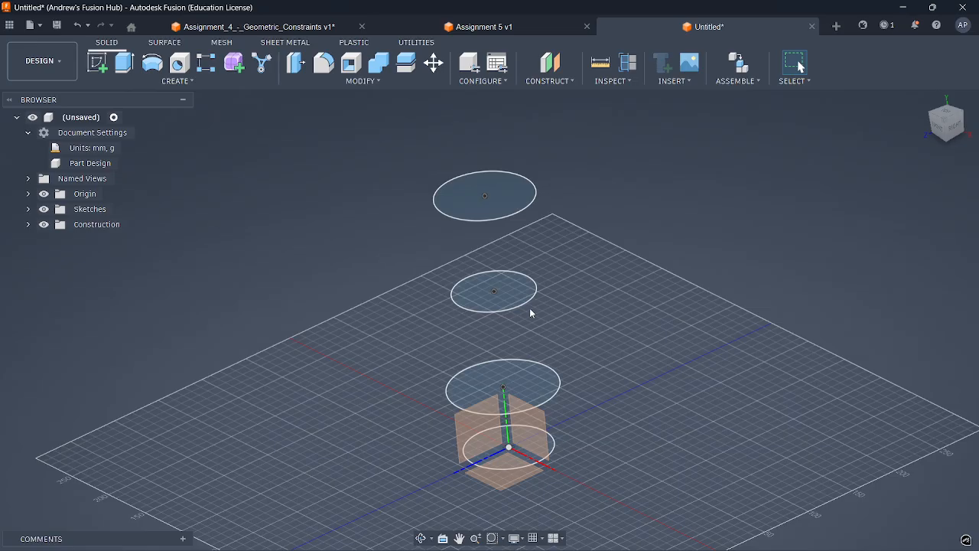
left_click(503, 382)
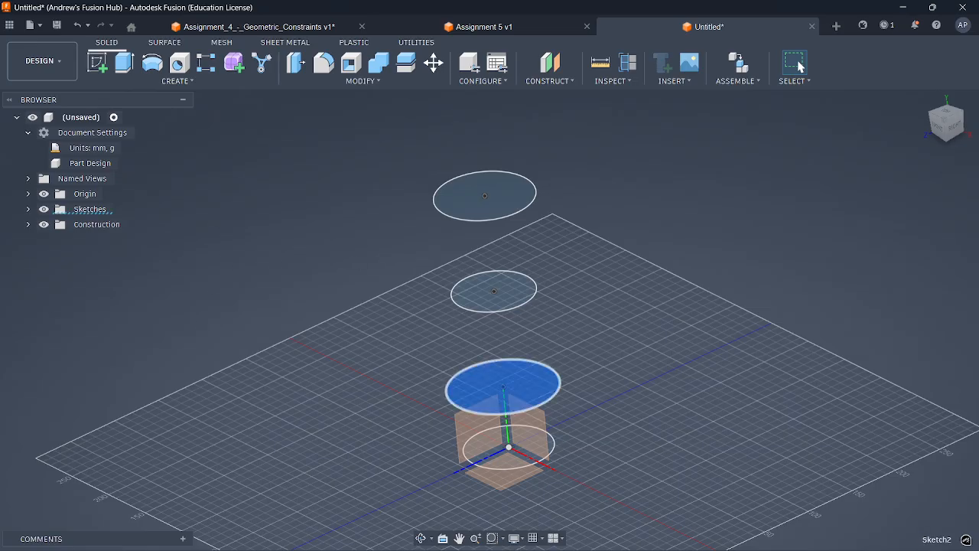
right_click(160, 549)
left_click(187, 430)
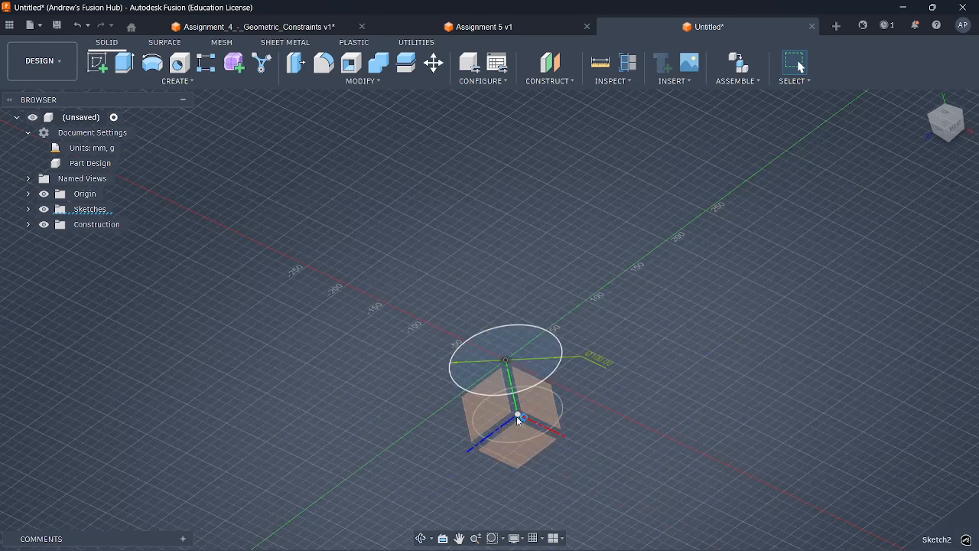
double_click(477, 186)
type("110")
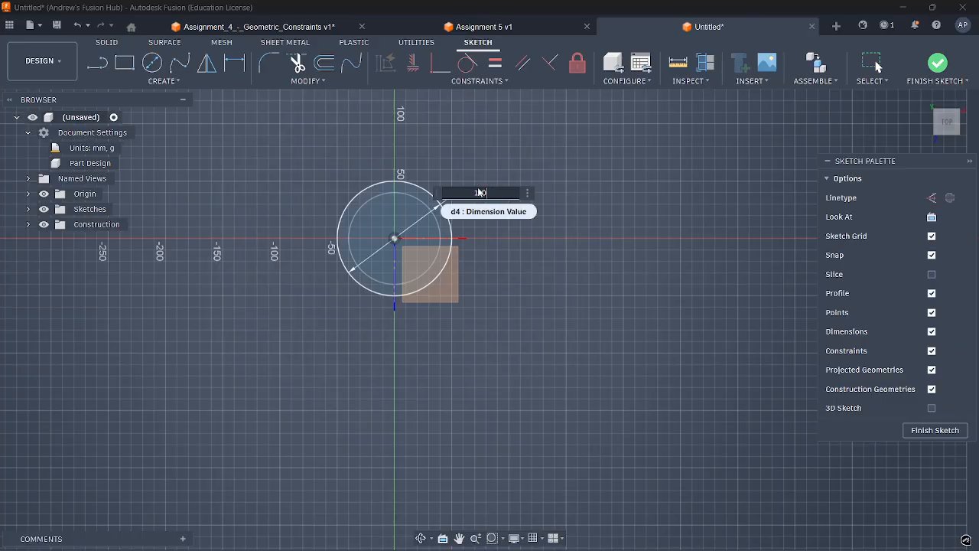
key("Return")
left_click(938, 64)
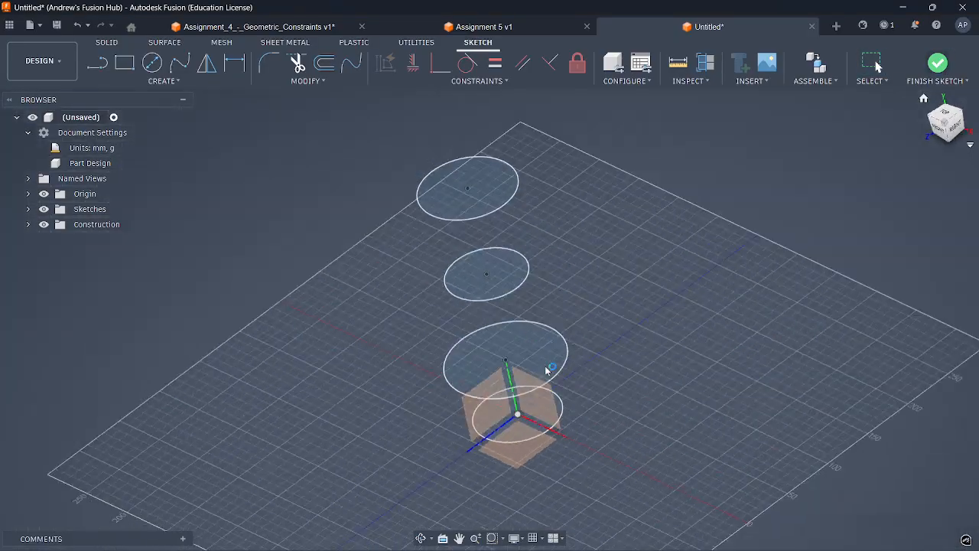
Examine the four stacked circles and compare them with the hair dryer reference on the Assignment 6 slide.
middle_click_drag(624, 501, 586, 462, "shift")
scroll(644, 460, "down", 3)
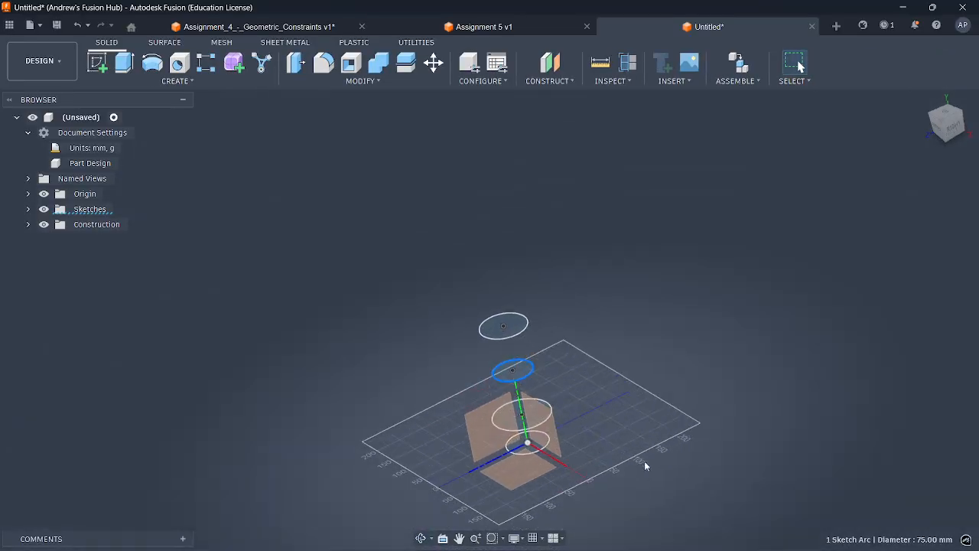
scroll(644, 459, "up", 3)
left_click(597, 437)
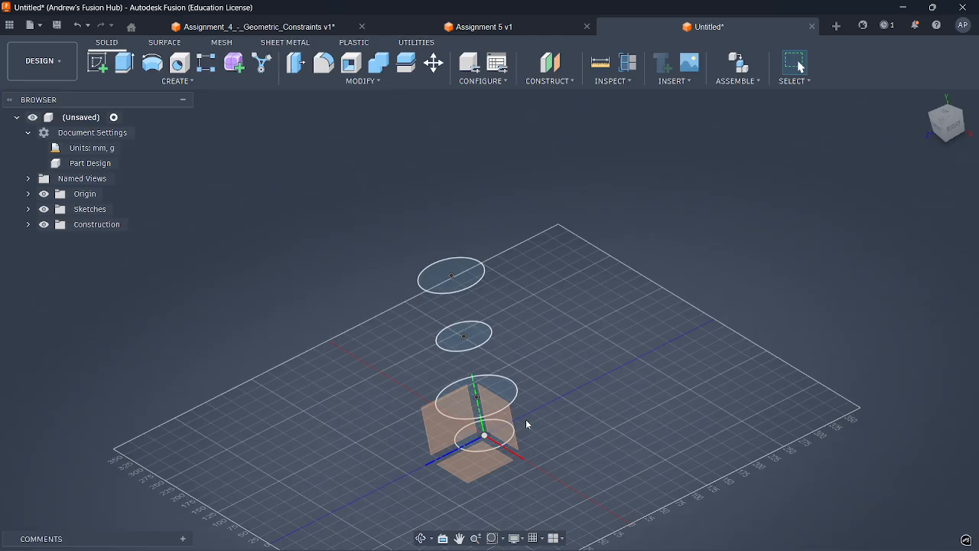
scroll(680, 328, "down", 4)
scroll(570, 428, "up", 5)
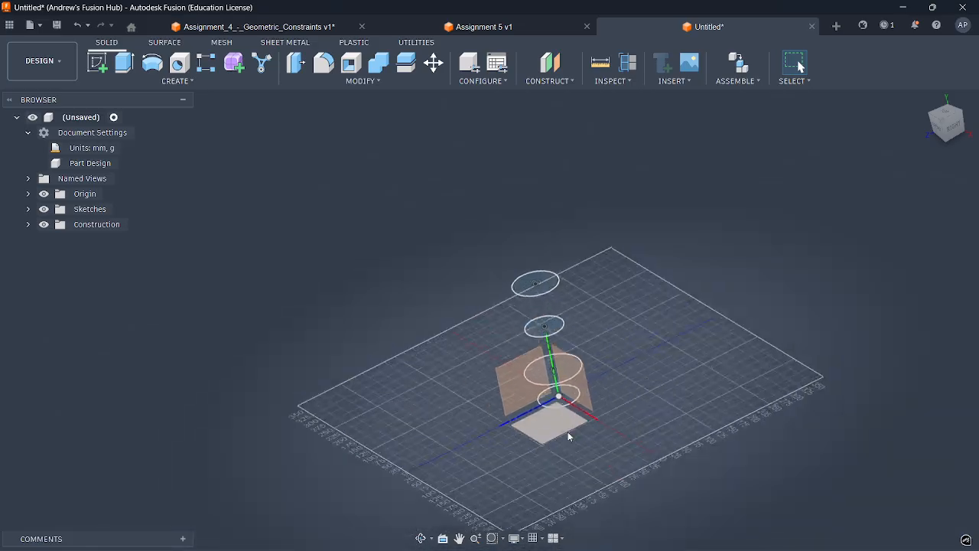
middle_click_drag(521, 440, 563, 381, "shift")
scroll(562, 383, "down", 3)
scroll(562, 373, "up", 6)
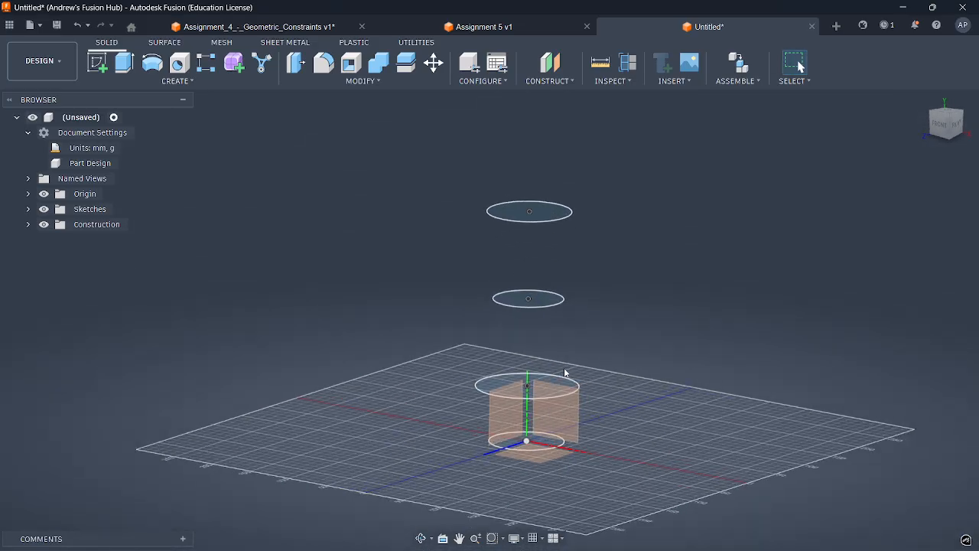
key("alt+Tab")
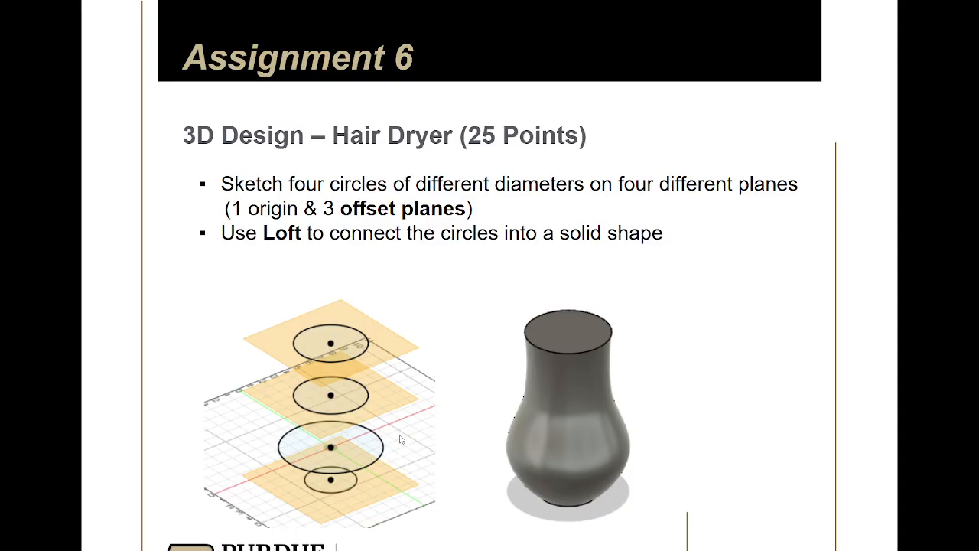
key("alt+Tab")
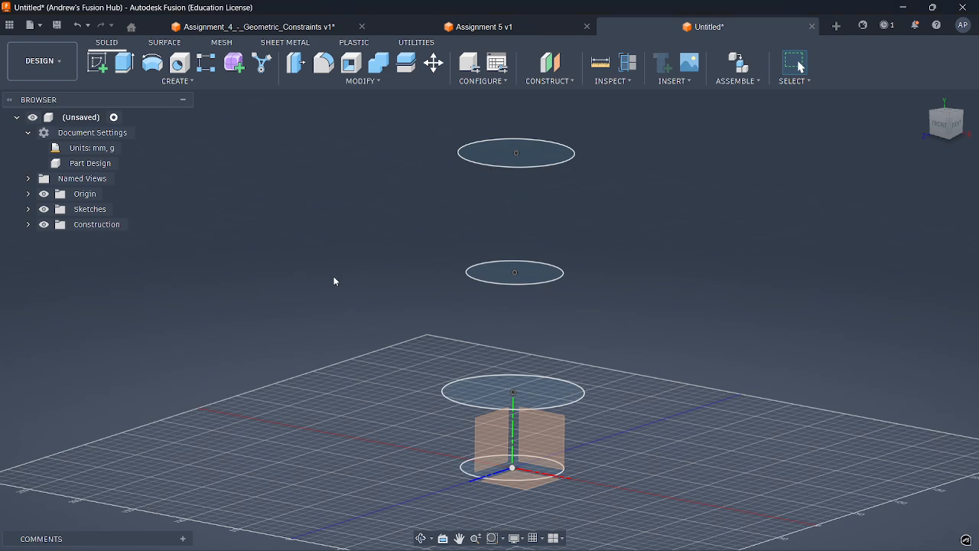
Start a Loft and select the bottom circle on the origin plane as its first profile.
left_click(170, 81)
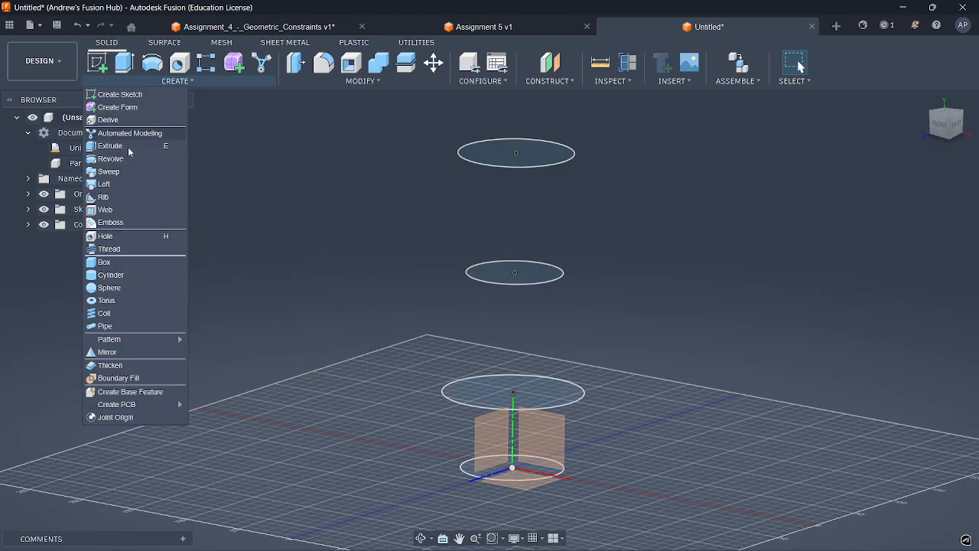
left_click(127, 184)
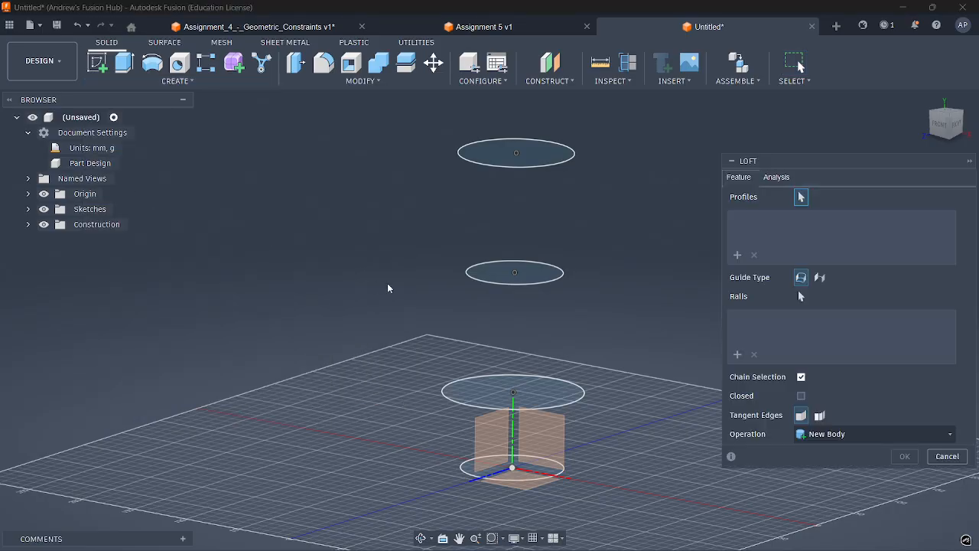
middle_click_drag(388, 283, 381, 304, "shift")
scroll(380, 303, "down", 4)
scroll(518, 351, "up", 5)
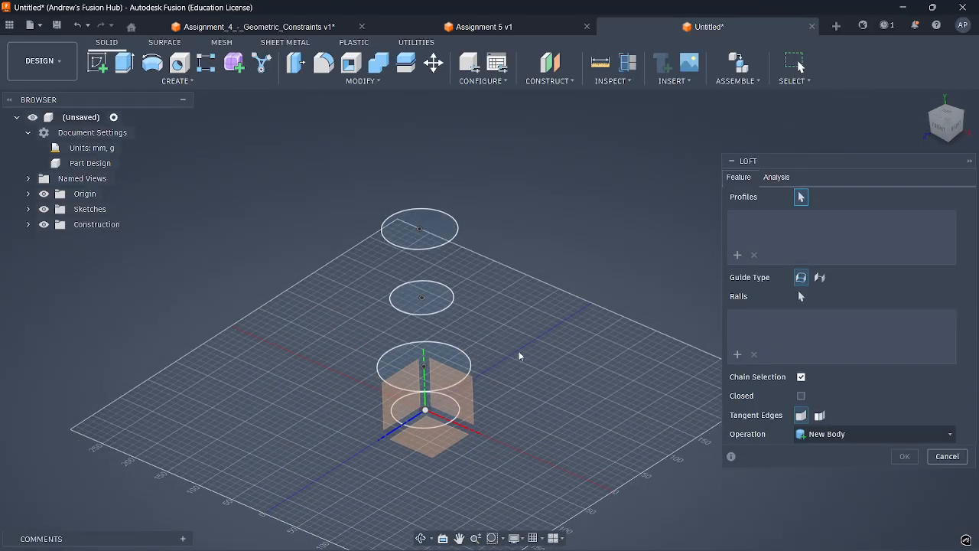
middle_click_drag(483, 352, 437, 339, "shift")
scroll(433, 342, "down", 4)
scroll(439, 377, "up", 3)
middle_click_drag(439, 377, 436, 357, "shift")
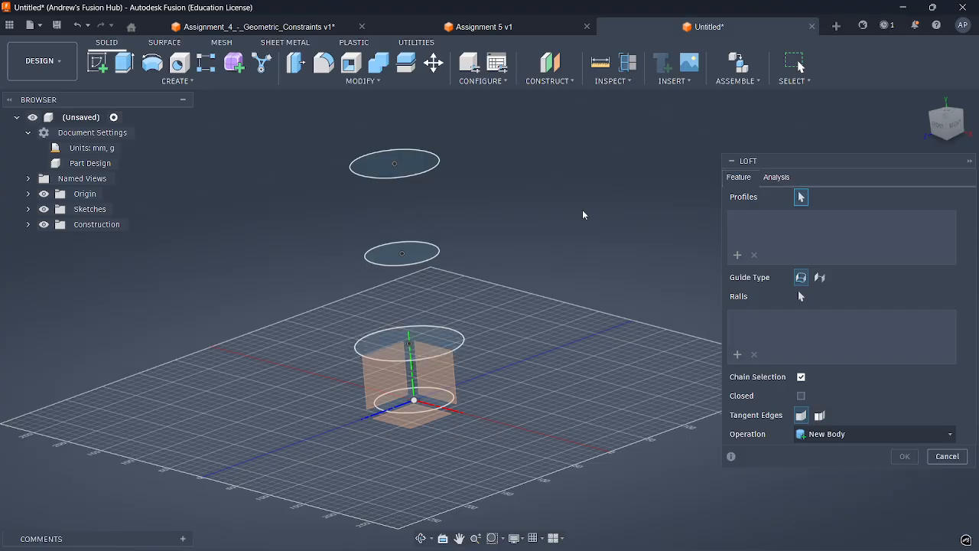
scroll(346, 362, "down", 3)
scroll(344, 362, "down", 1)
scroll(390, 340, "up", 6)
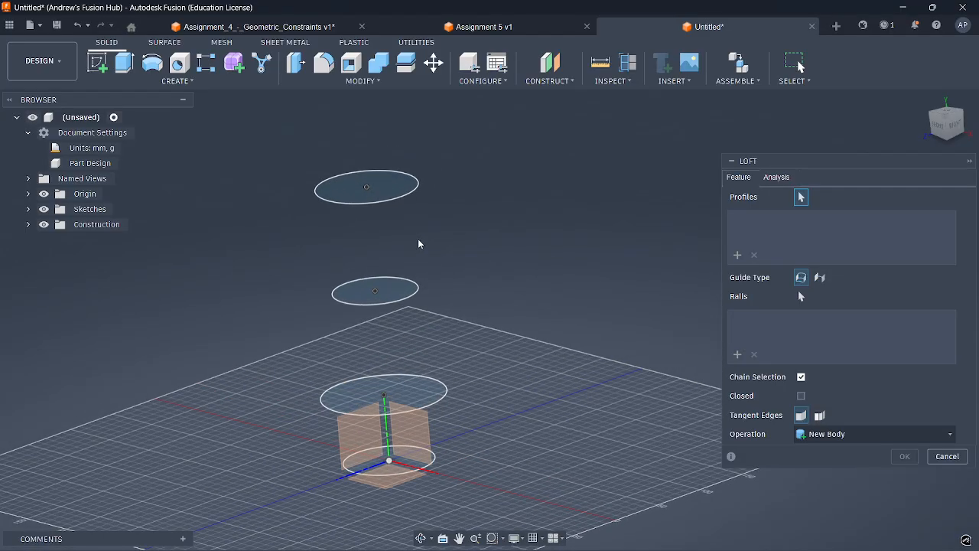
middle_click_drag(432, 318, 428, 309, "shift")
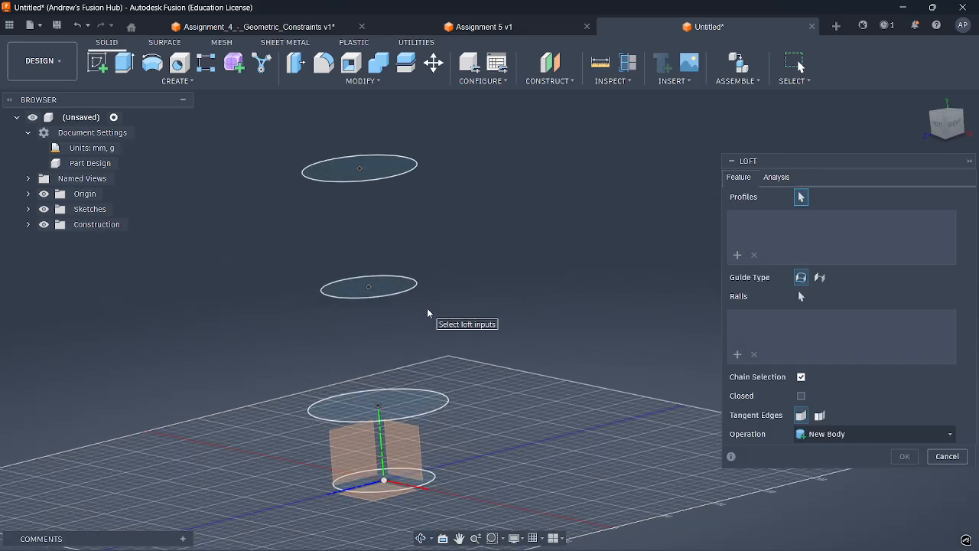
scroll(540, 364, "down", 3)
scroll(391, 425, "up", 3)
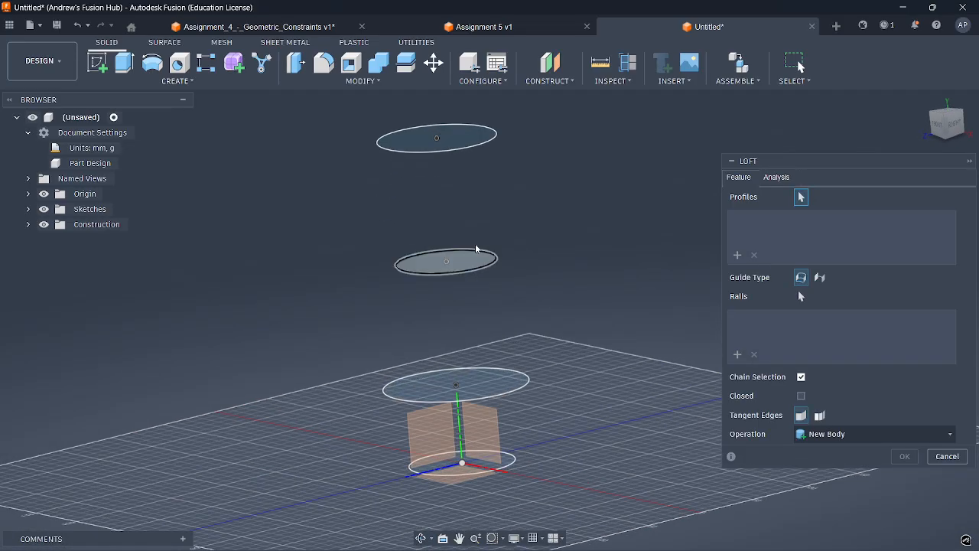
left_click(504, 463)
left_click(487, 265)
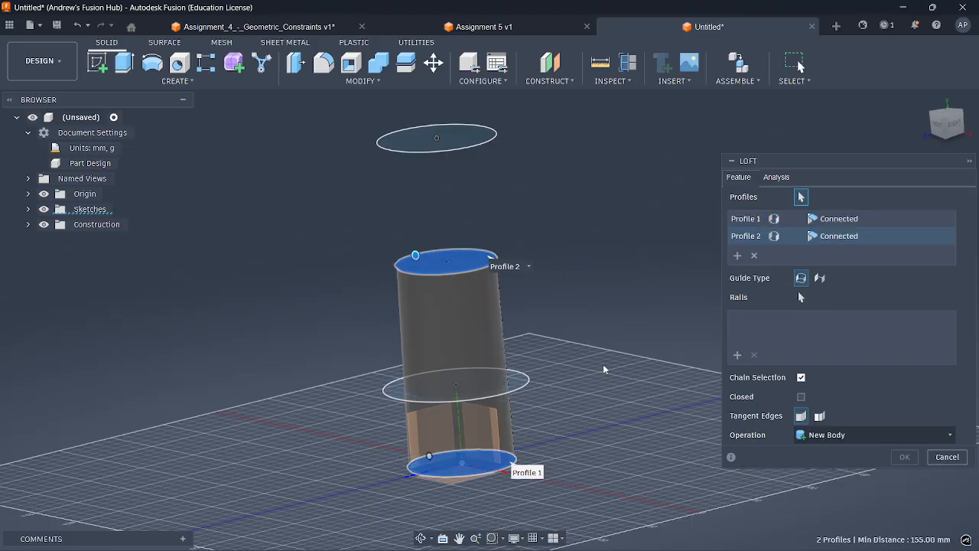
left_click(529, 386)
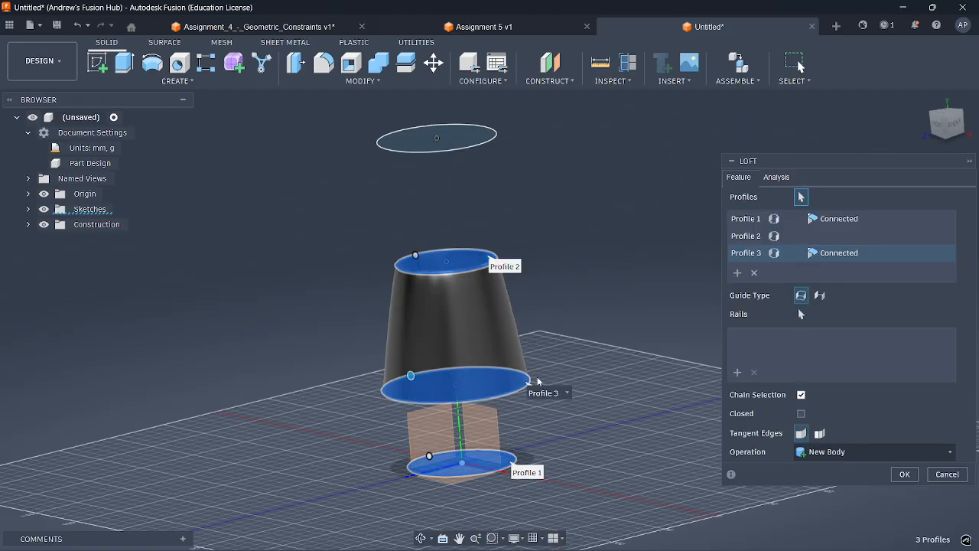
left_click(467, 130)
middle_click_drag(593, 356, 605, 375, "shift")
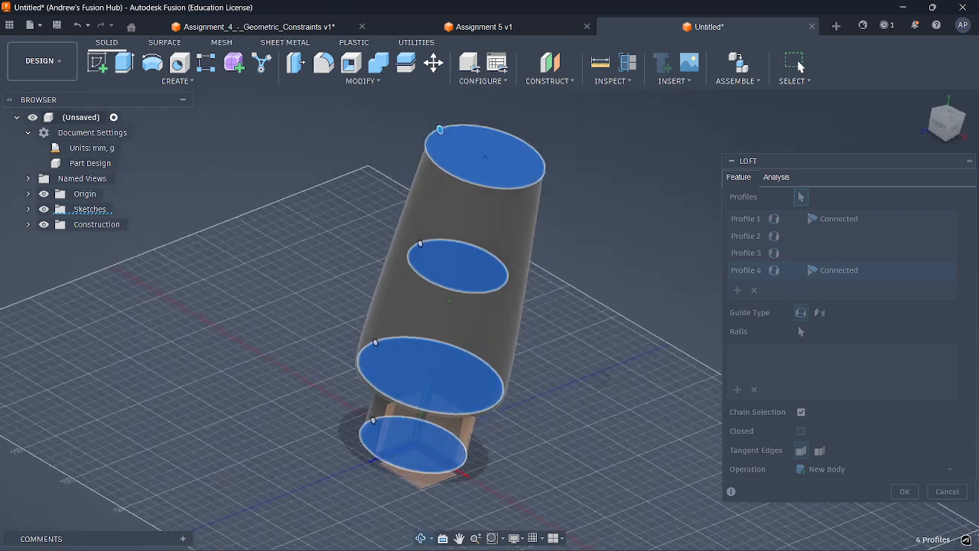
left_click(754, 290)
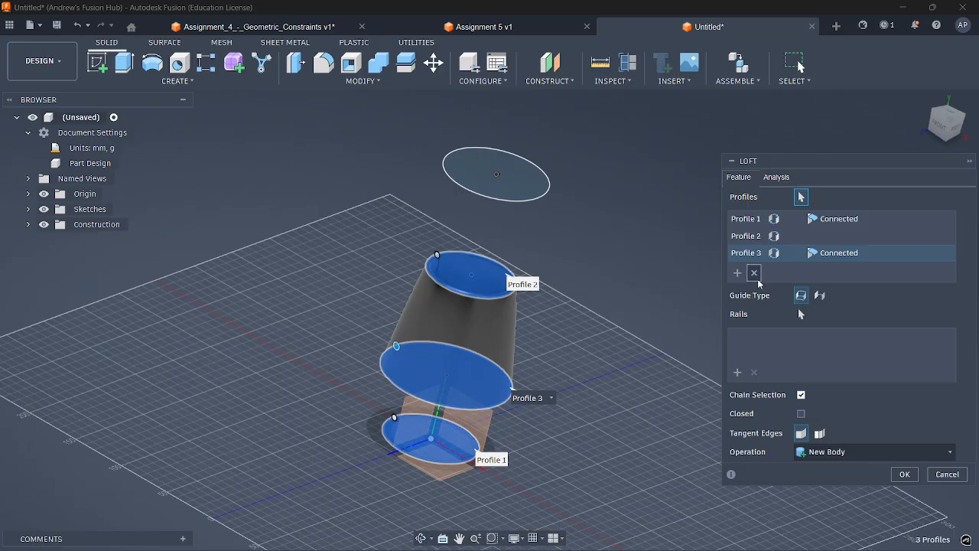
left_click(755, 273)
left_click(754, 256)
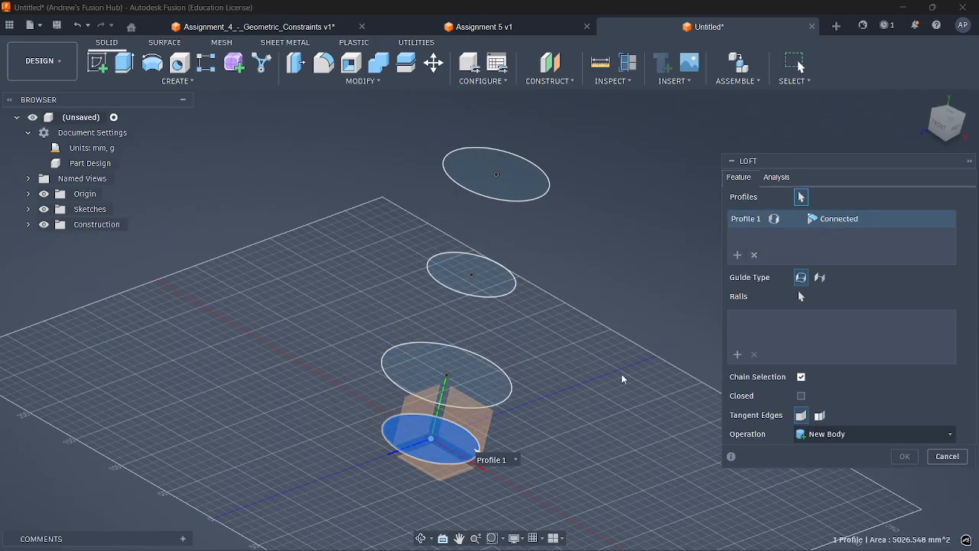
Add the other three circles as loft profiles in order from bottom to top and create the loft as a new body.
left_click(510, 397)
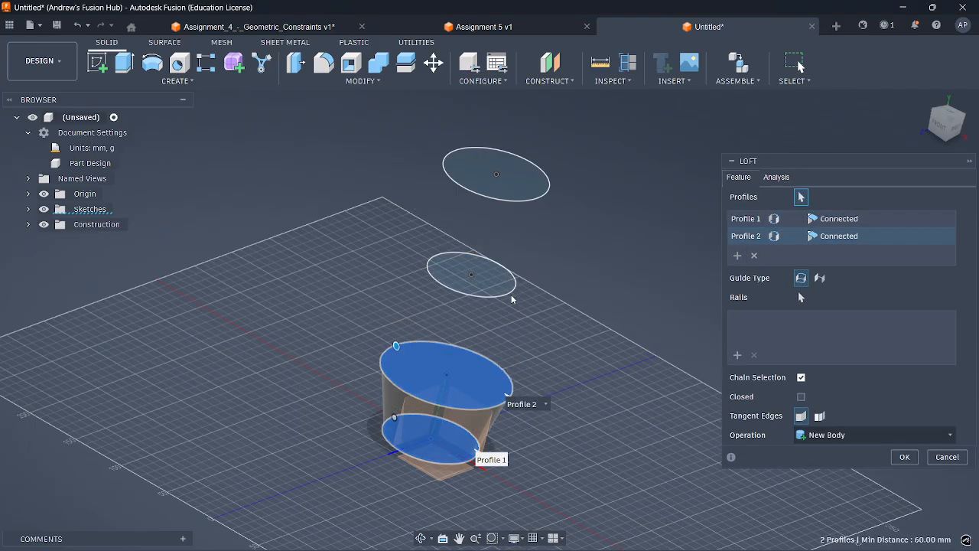
left_click(511, 289)
left_click(534, 202)
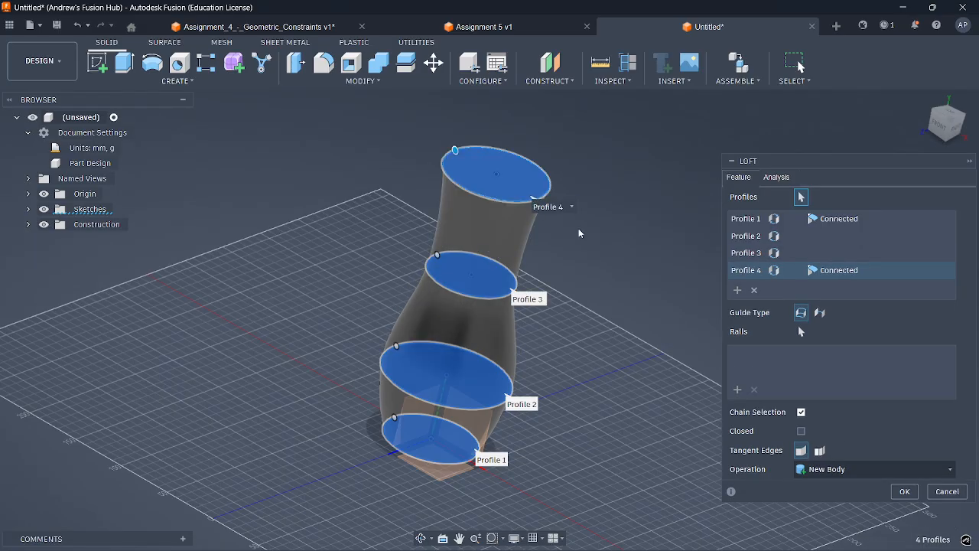
left_click(904, 491)
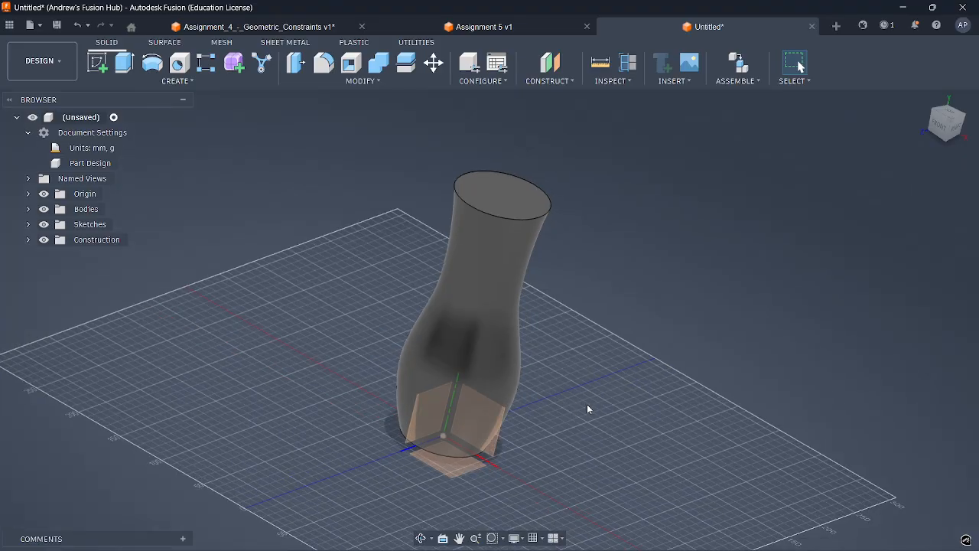
Start a sketch on the front origin plane and draw a short horizontal line from the origin to just past the body's base.
middle_click_drag(587, 404, 606, 417, "shift")
scroll(605, 413, "down", 2)
scroll(472, 355, "down", 3)
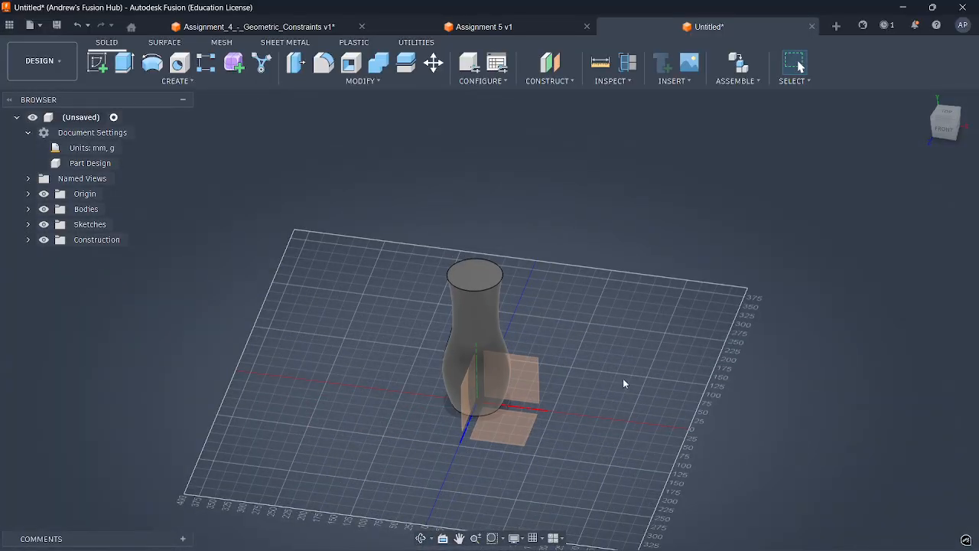
scroll(623, 378, "up", 3)
middle_click_drag(495, 386, 568, 352, "shift")
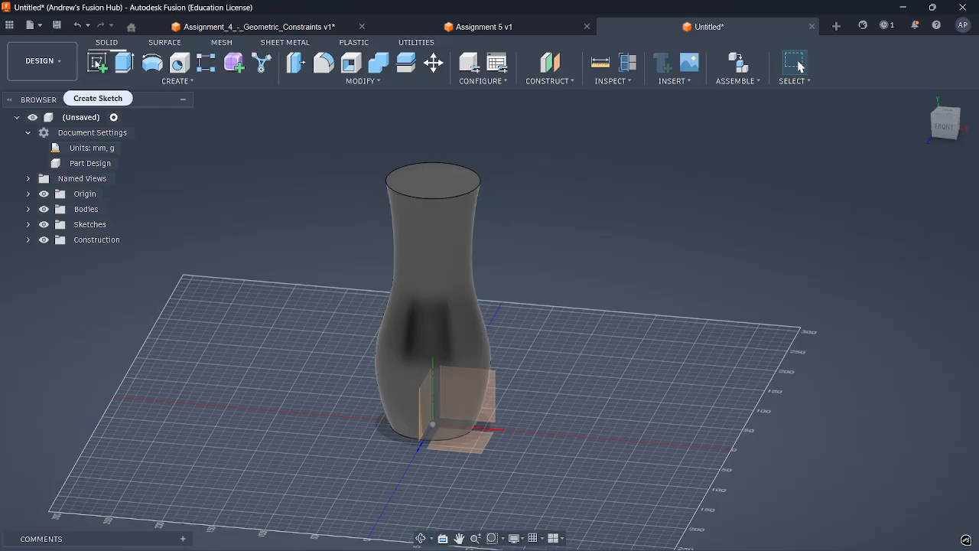
left_click(97, 63)
left_click(494, 416)
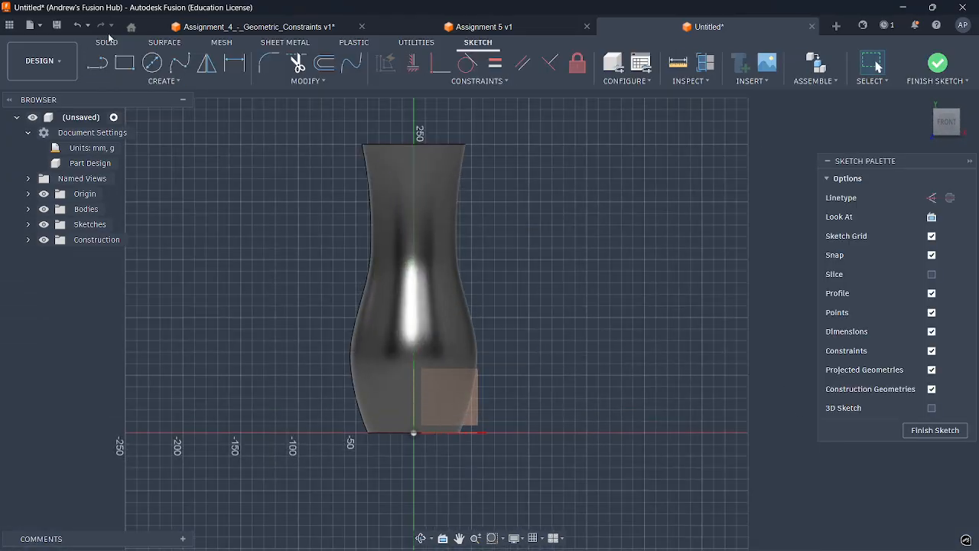
left_click(97, 63)
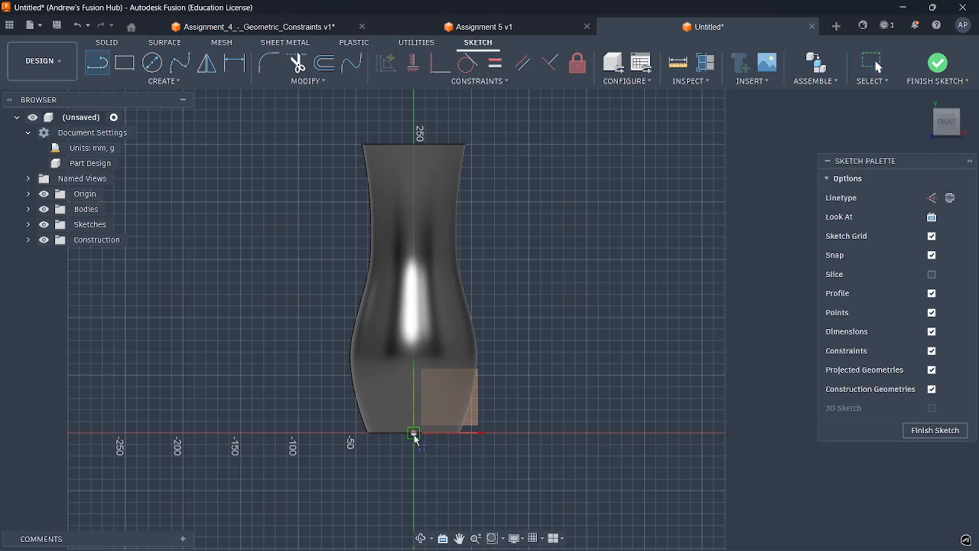
left_click(414, 433)
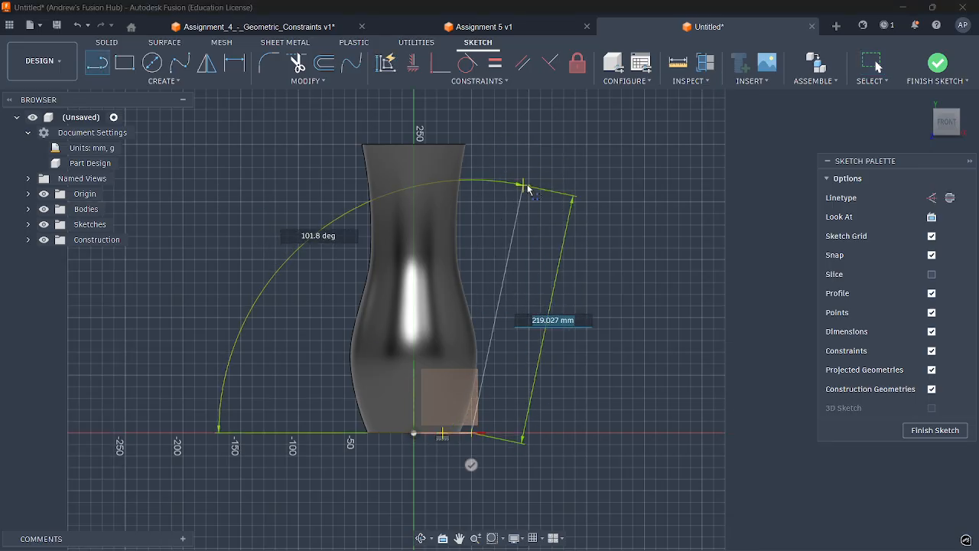
key("Escape")
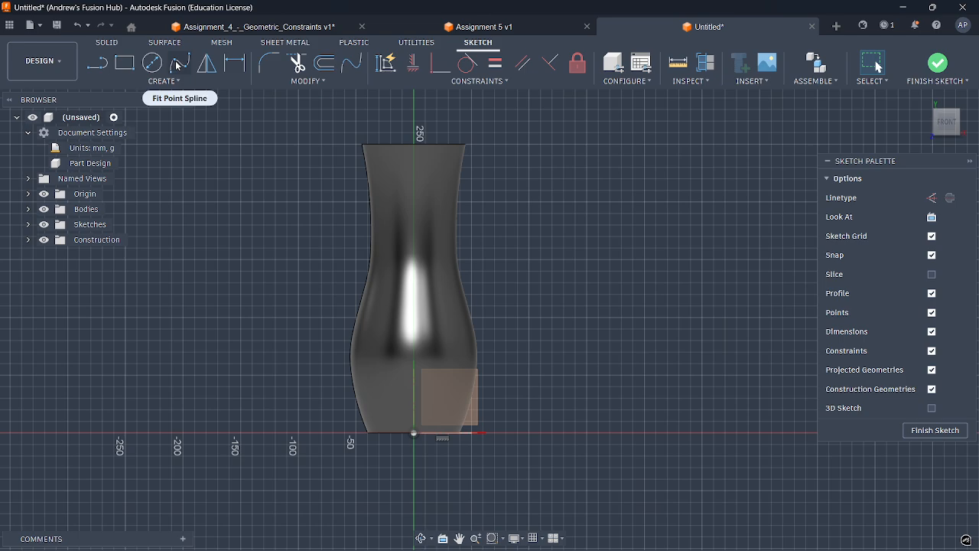
Draw a circle about 161 mm in diameter to the right of the body, passing through the line's outer endpoint, and select it.
left_click(150, 64)
left_click(518, 353)
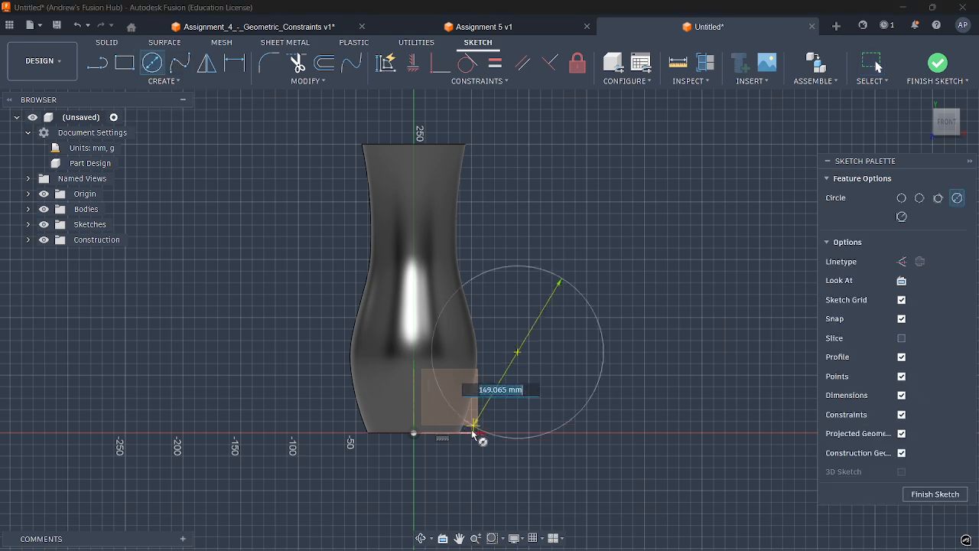
left_click(475, 433)
key("Escape")
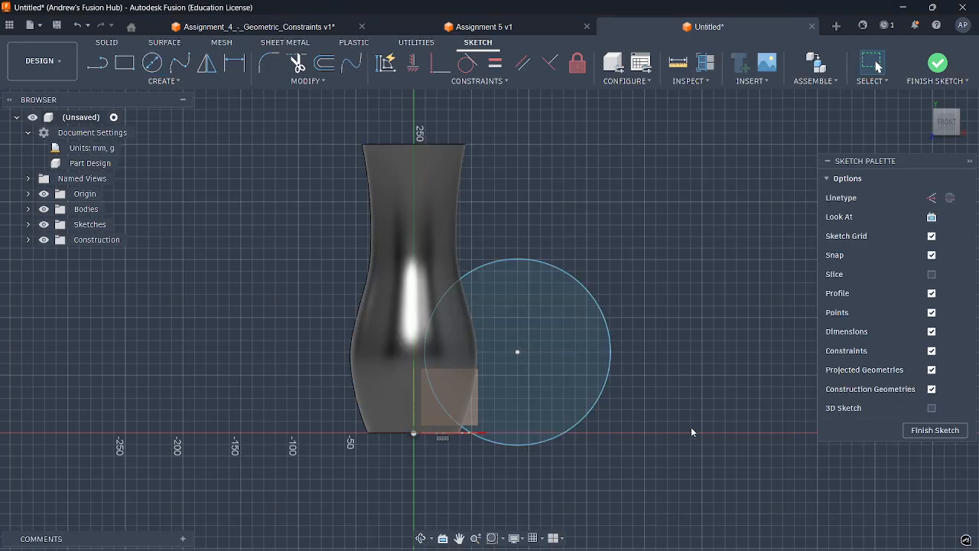
left_click(592, 411)
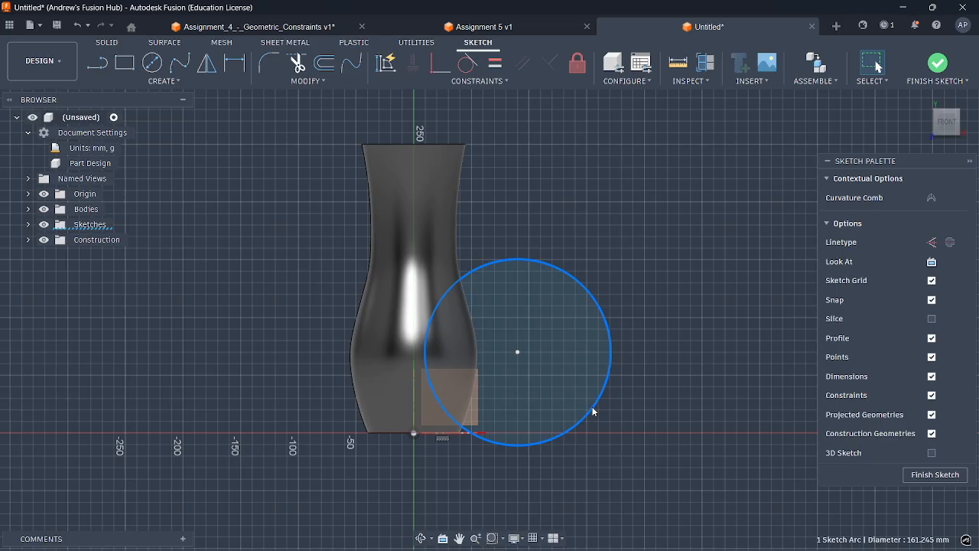
Delete the circle and the horizontal line from the front-plane sketch and finish the sketch.
key("Delete")
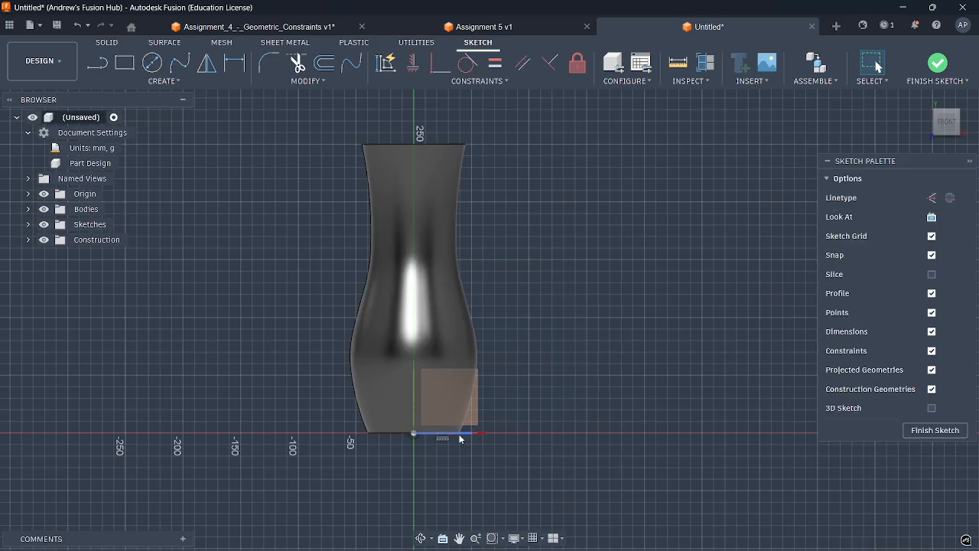
left_click(456, 433)
key("Escape")
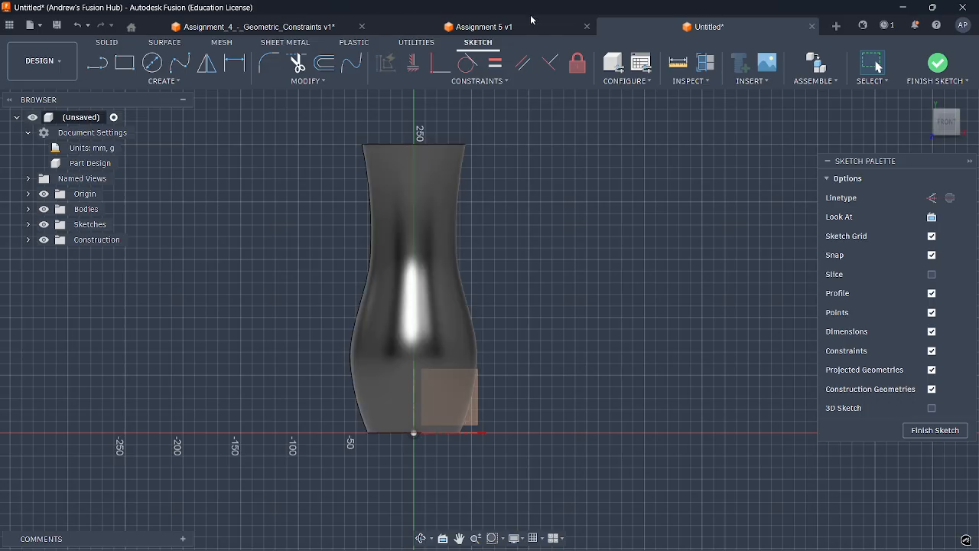
left_click(945, 73)
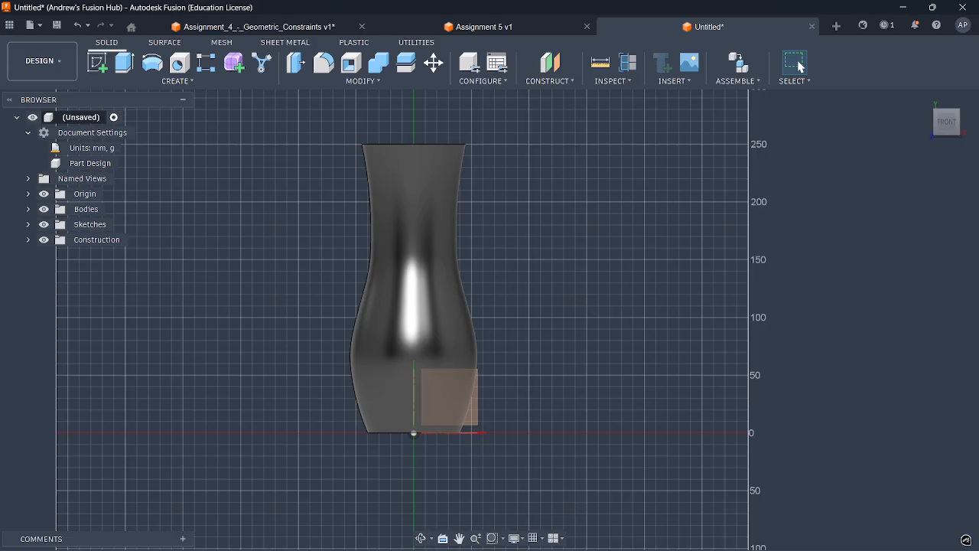
left_click(414, 306)
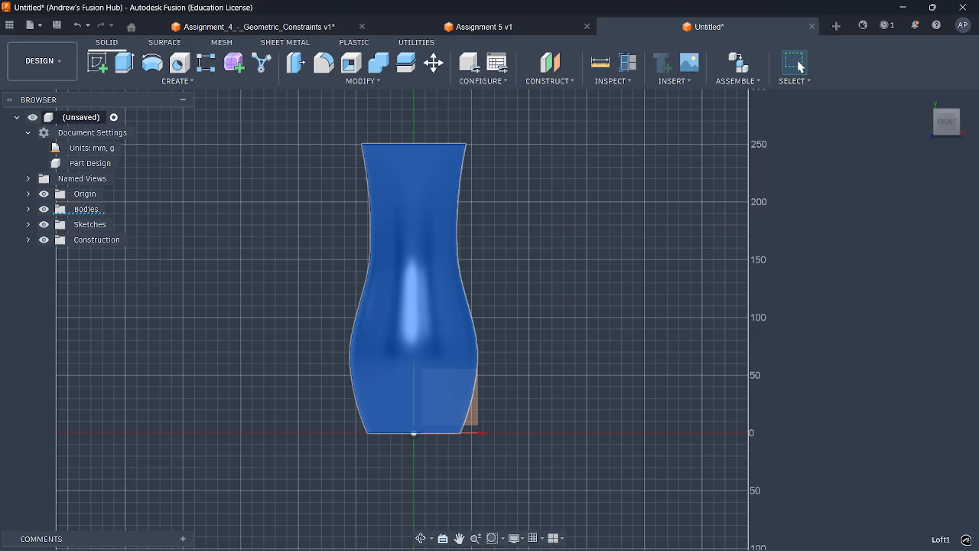
key("Escape")
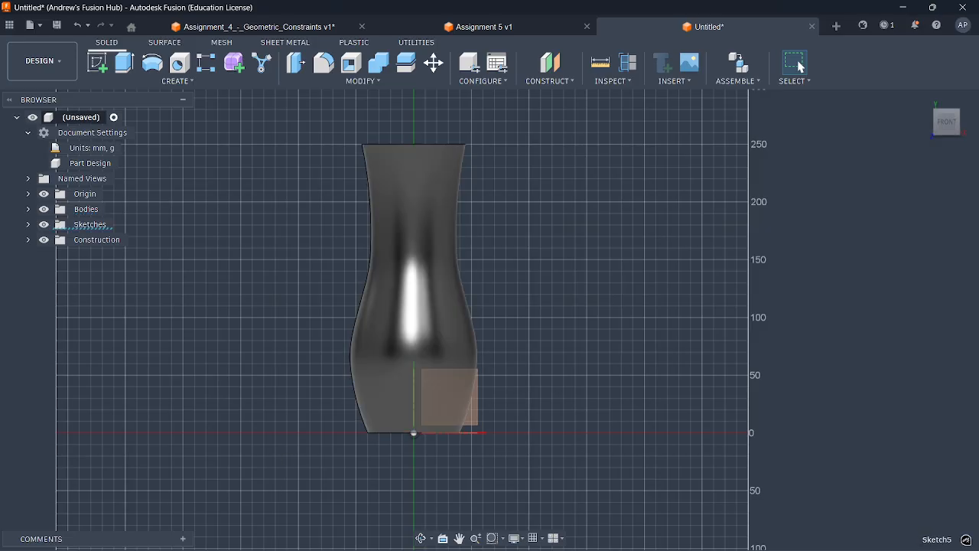
Compare the lofted body with the Assignment 6 slide and advance to the slide about shelling and filleting.
middle_click_drag(536, 374, 491, 349, "shift")
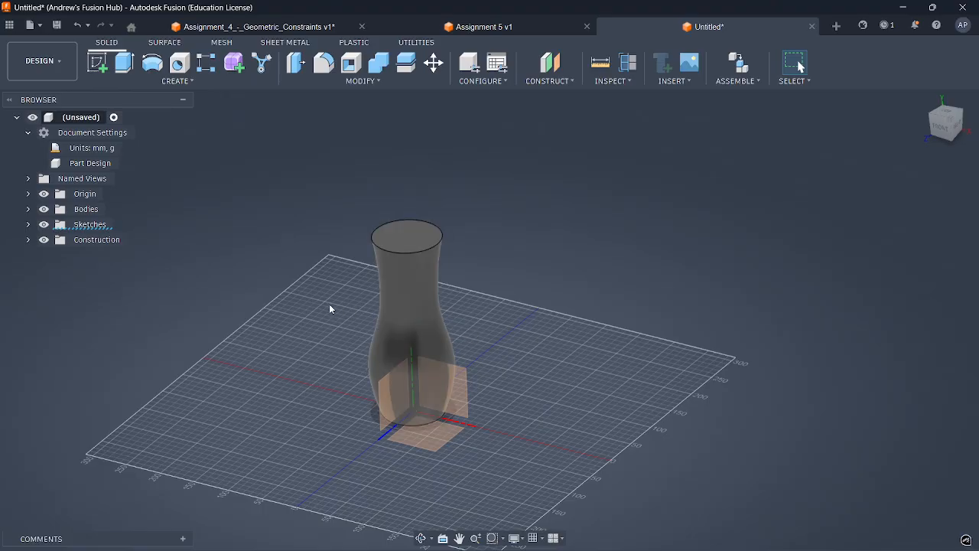
scroll(330, 308, "down", 5)
scroll(357, 334, "up", 6)
key("alt+Tab")
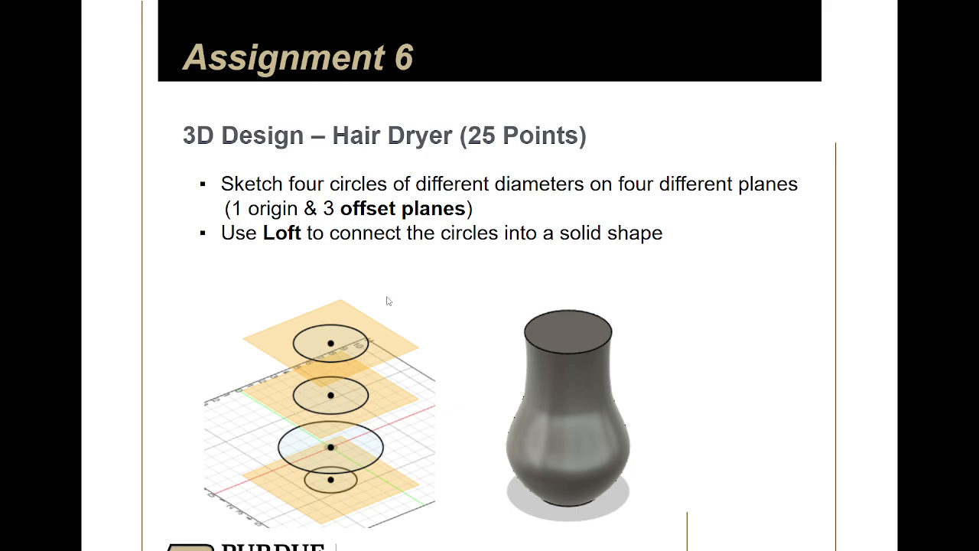
key("alt+Tab")
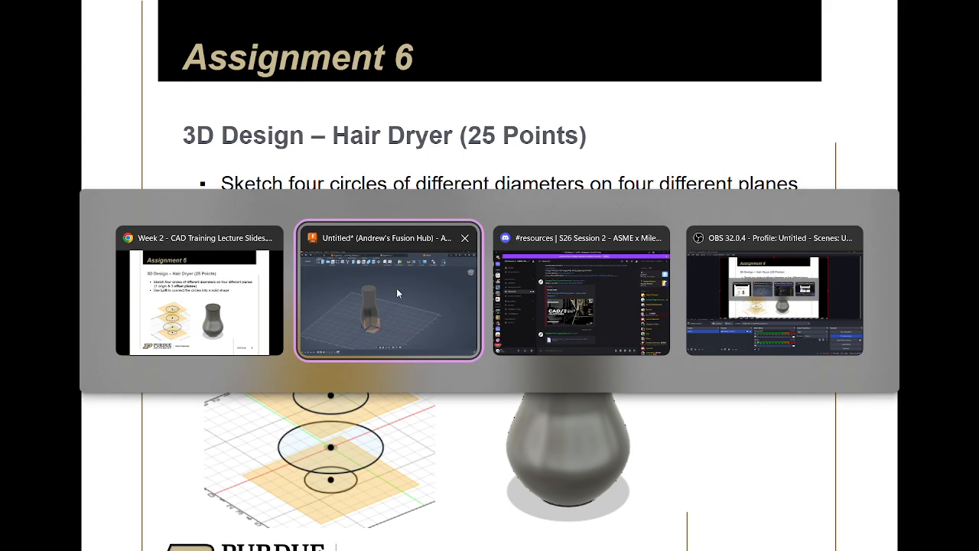
scroll(374, 292, "down", 5)
scroll(371, 268, "up", 5)
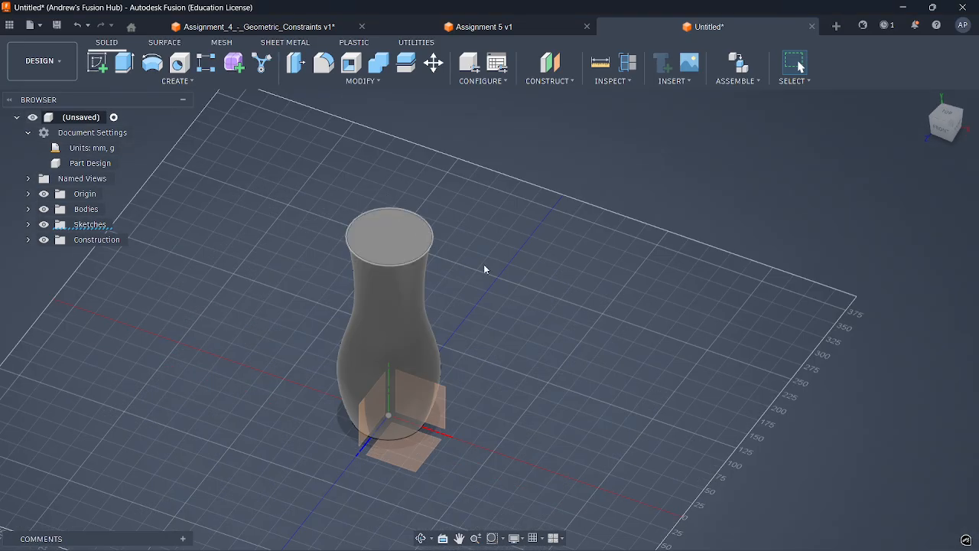
key("alt+Tab")
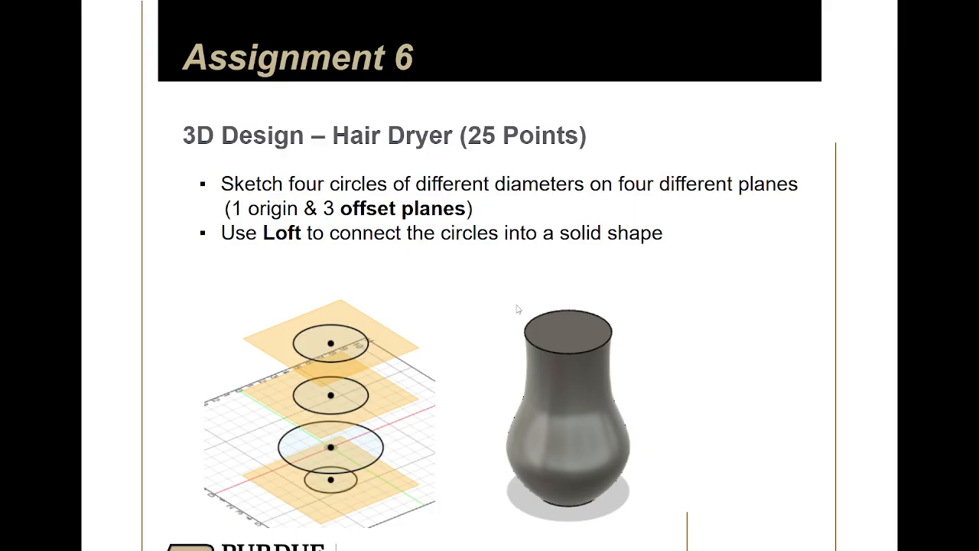
left_click(517, 306)
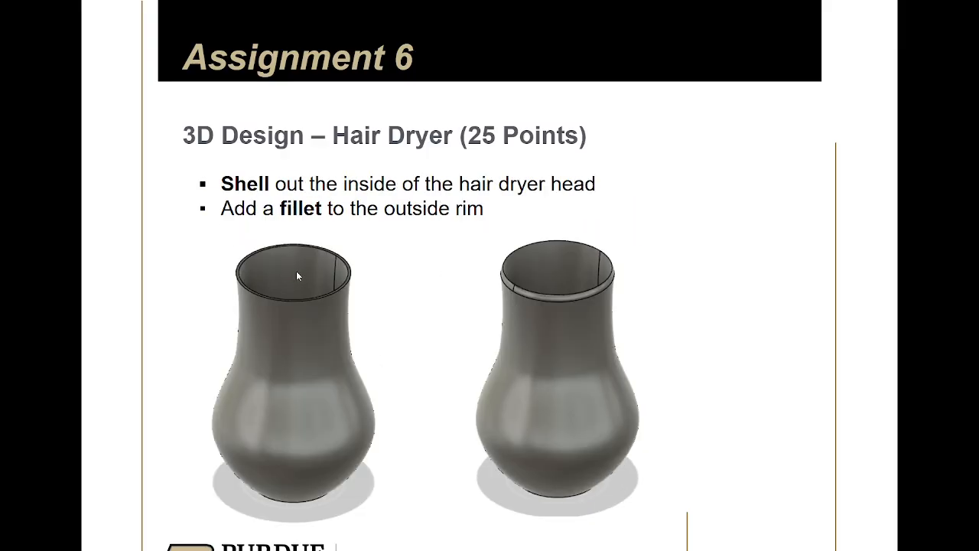
Restart the slideshow on the shell and fillet slide and switch back to Fusion.
key("alt+Tab")
left_click(237, 264)
key("Escape")
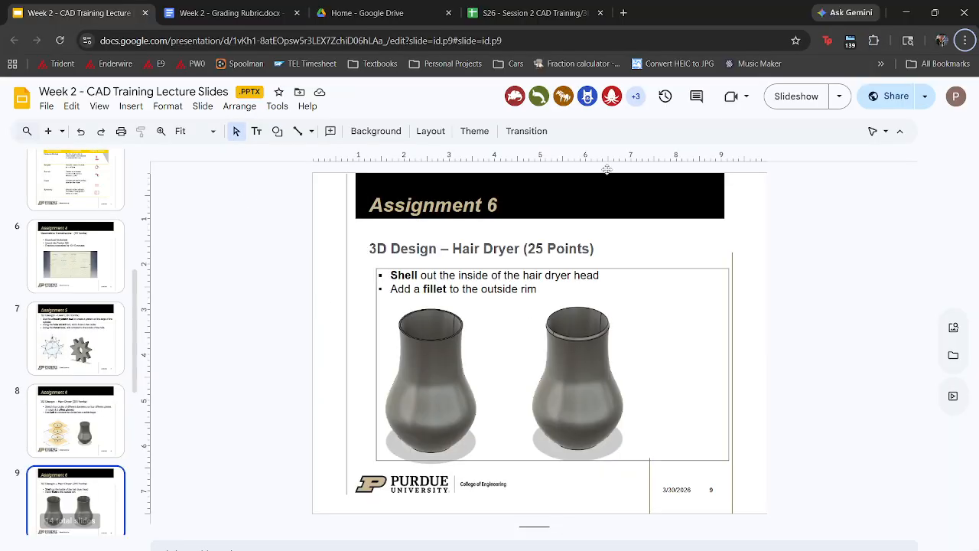
left_click(800, 100)
key("alt+Tab")
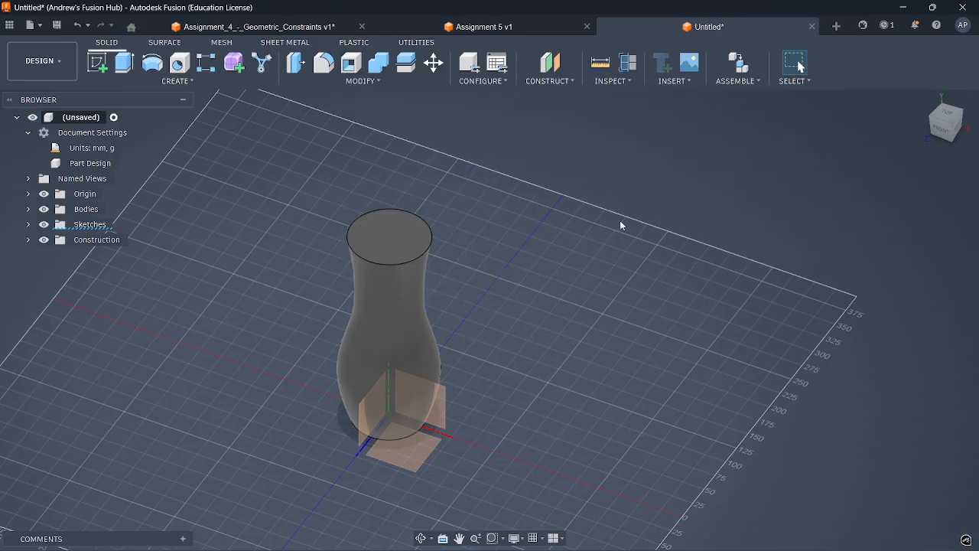
Examine the lofted body's curved outline from the side and its flat top face from above.
scroll(621, 354, "down", 3)
scroll(527, 428, "up", 4)
scroll(530, 426, "up", 1)
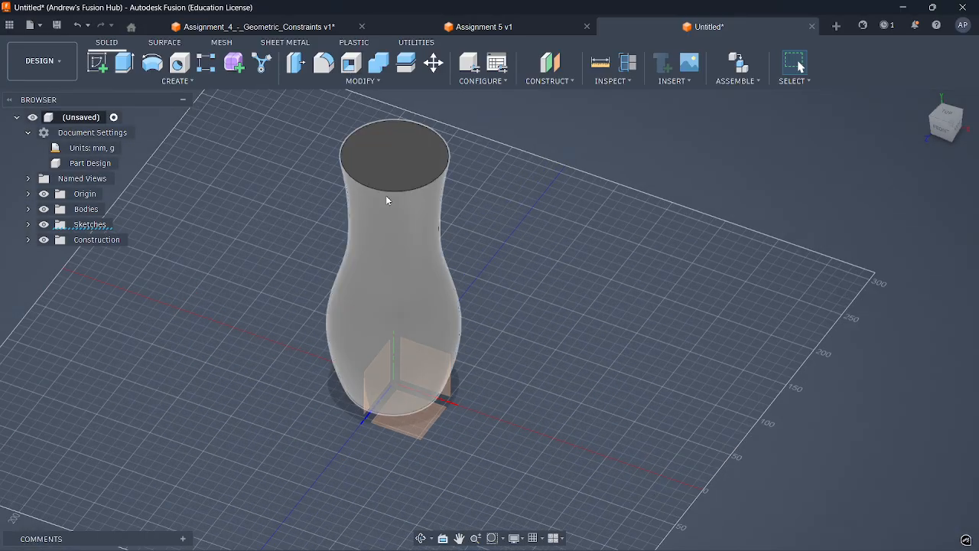
middle_click_drag(495, 329, 488, 264, "shift")
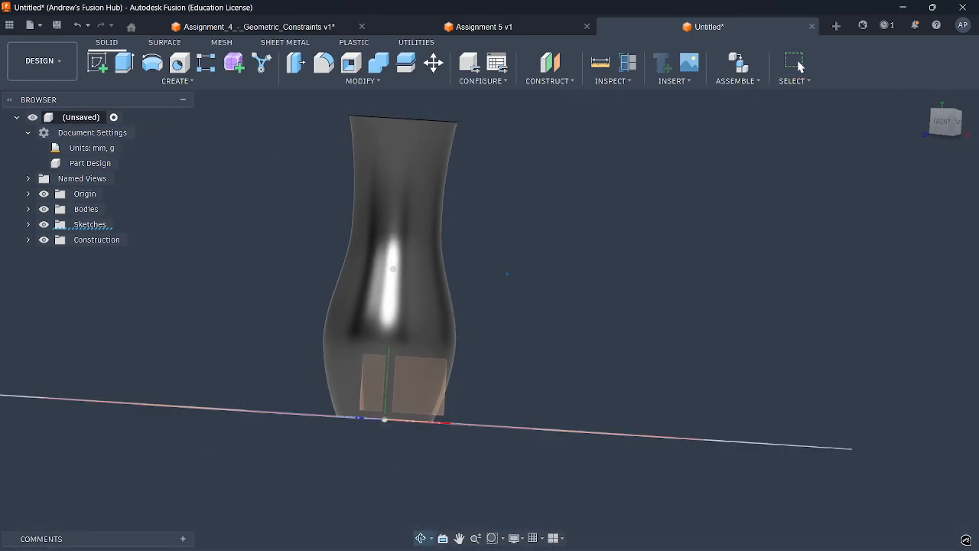
scroll(478, 315, "down", 3)
scroll(438, 301, "up", 5)
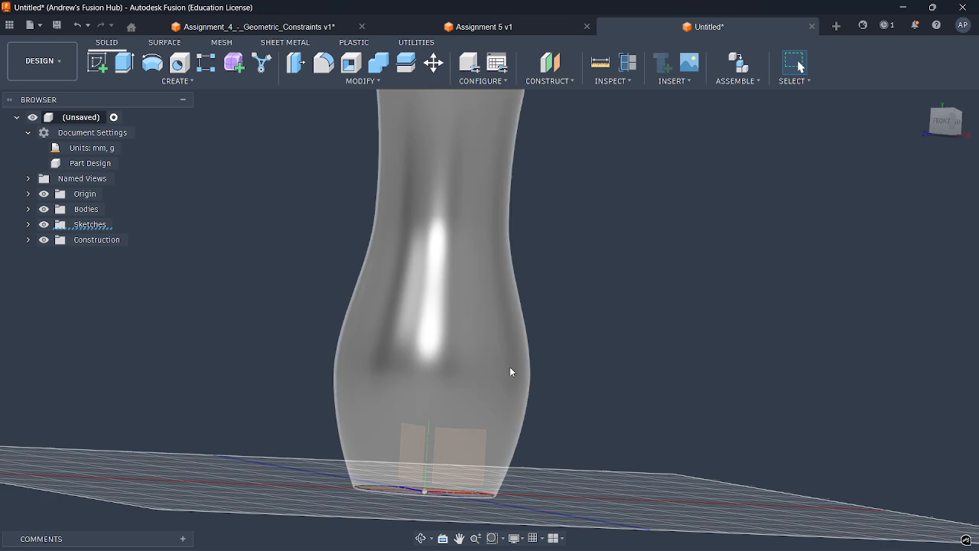
scroll(595, 416, "down", 2)
scroll(484, 156, "up", 2)
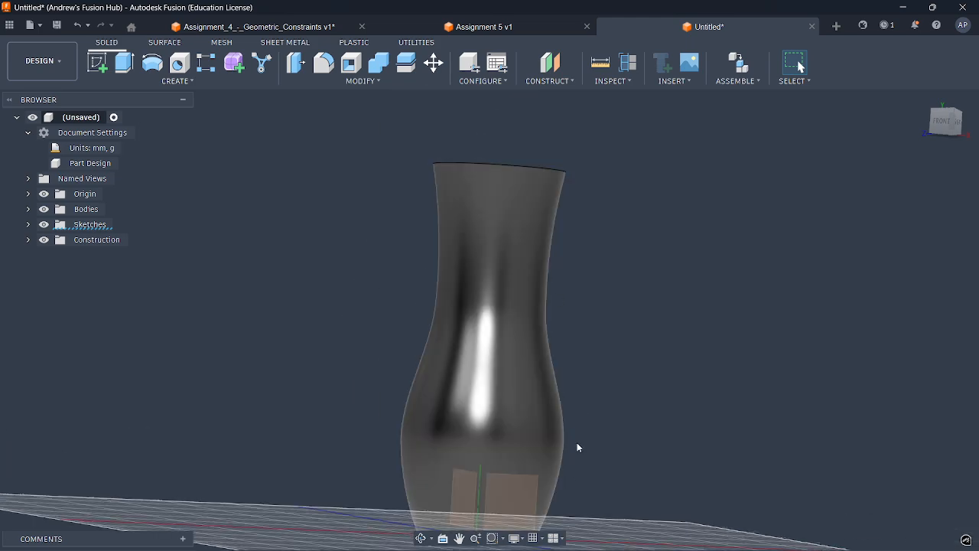
middle_click_drag(661, 365, 534, 251, "shift")
scroll(533, 247, "up", 3)
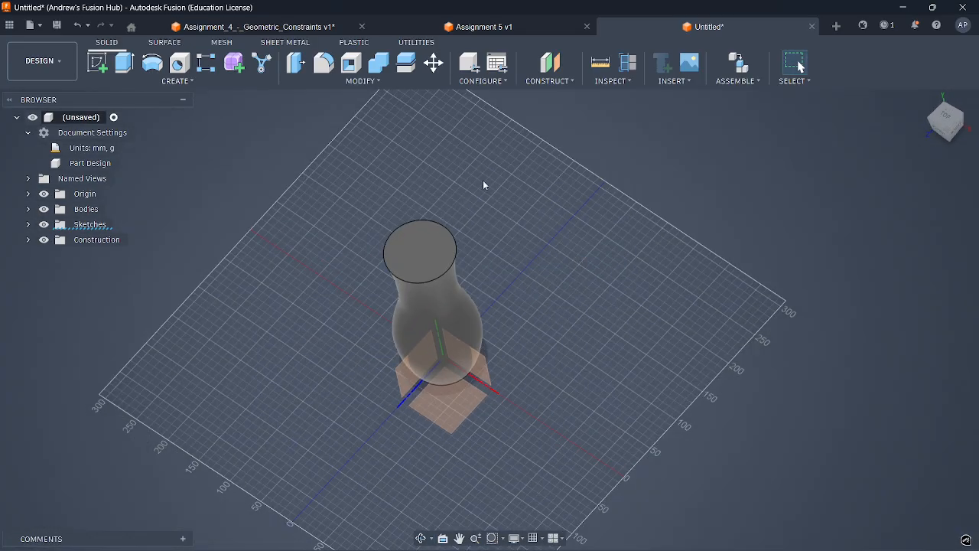
Shell the lofted body inward through its top face with an inside thickness of 6 mm.
left_click(351, 63)
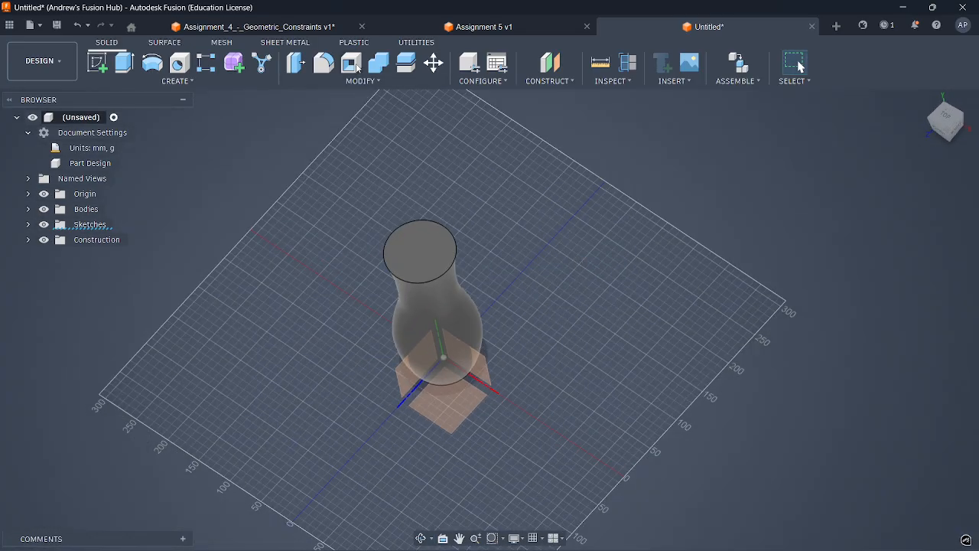
left_click(429, 248)
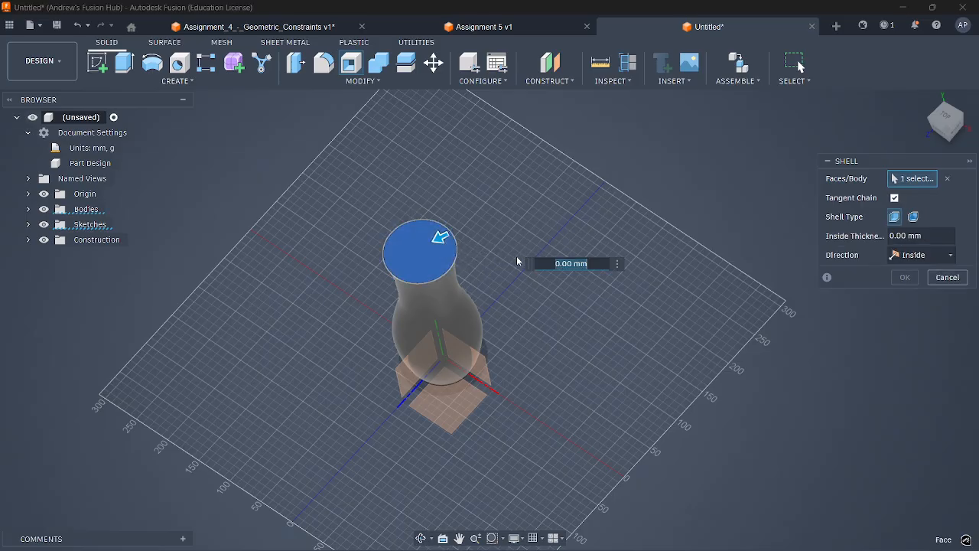
left_click(927, 236)
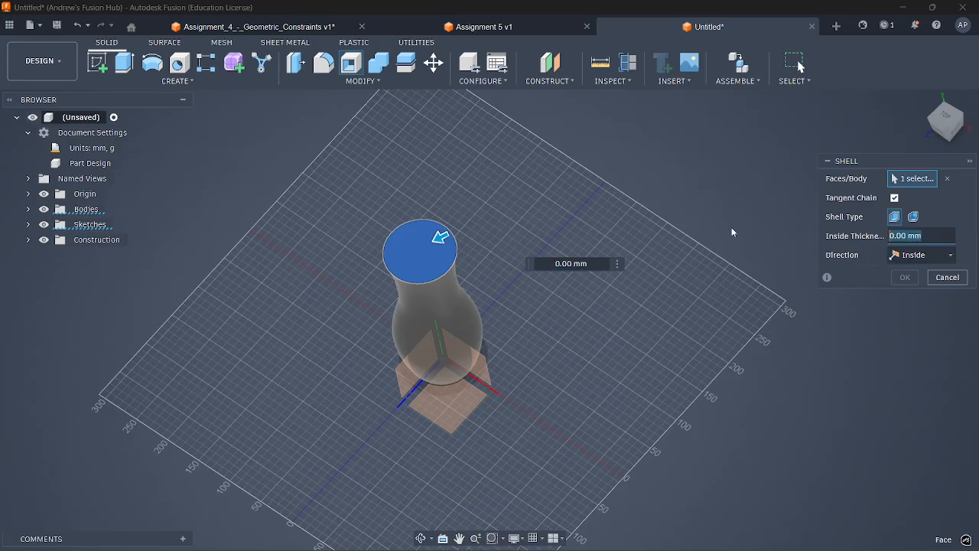
scroll(459, 263, "up", 5)
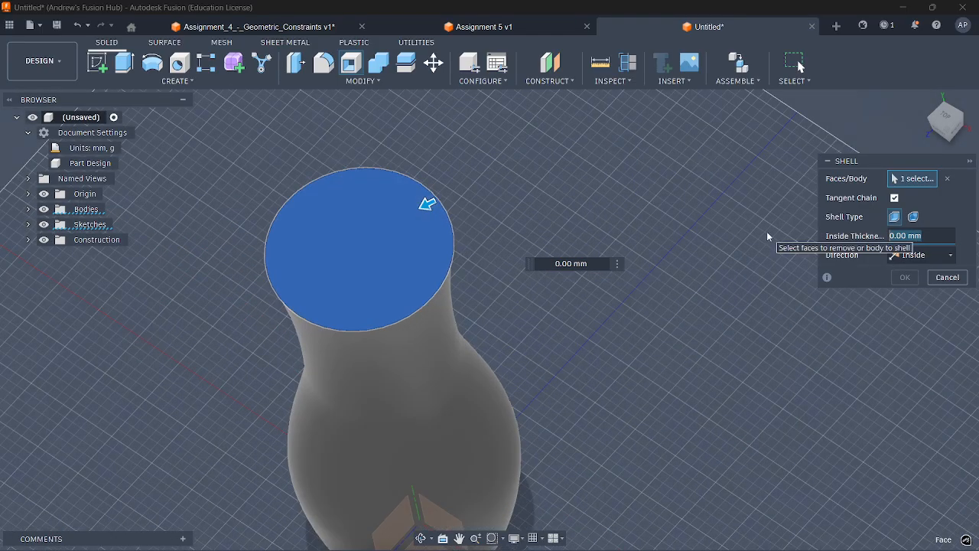
type("1")
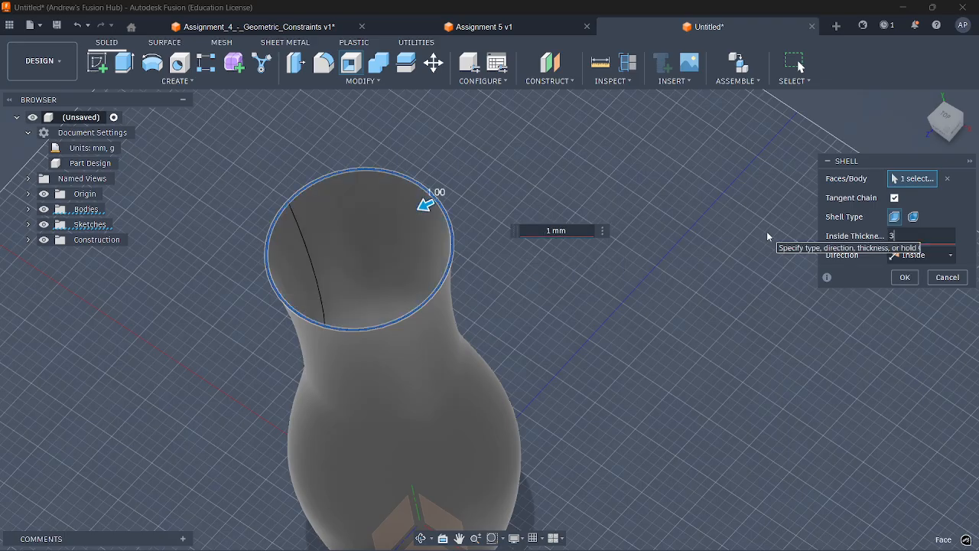
key("BackSpace")
type("4")
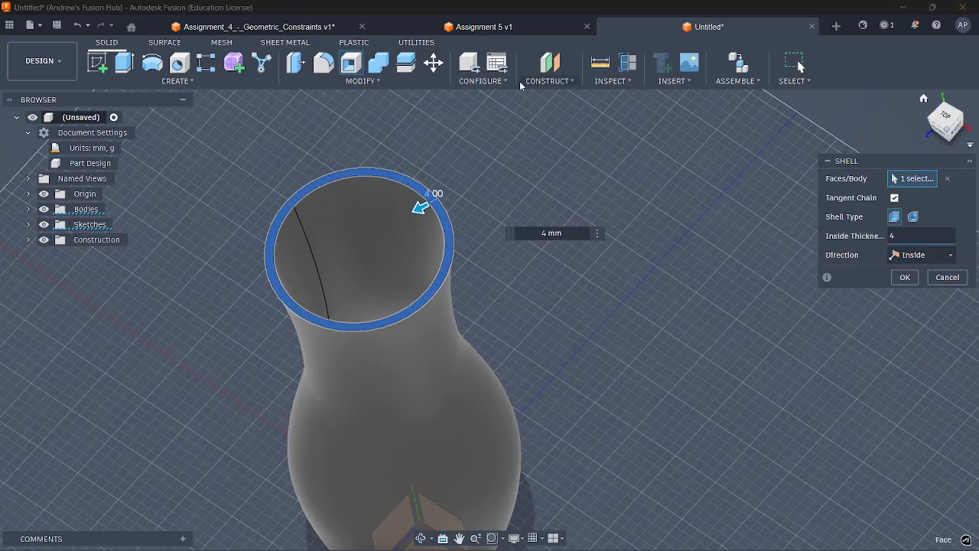
key("BackSpace")
type("6")
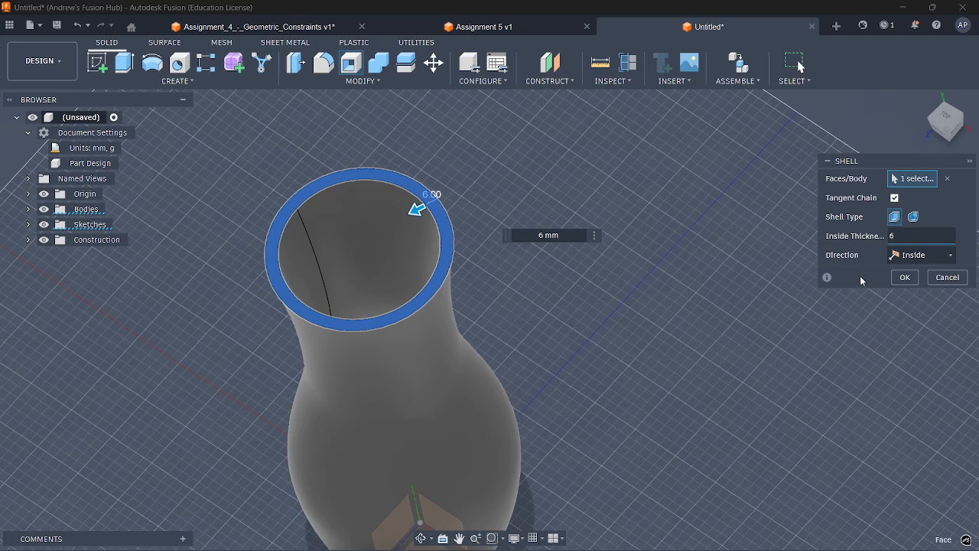
left_click(892, 278)
Inspect the shelled body's hollow interior and rim, and recheck the fillet instruction on the Assignment 6 slide.
middle_click_drag(604, 312, 501, 297, "shift")
left_click(501, 297)
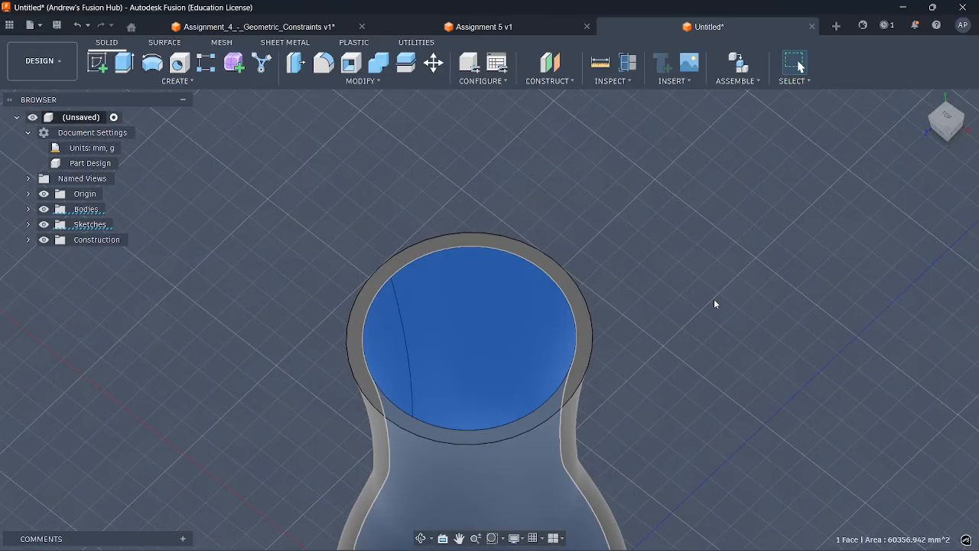
left_click(714, 298)
middle_click_drag(714, 299, 647, 295, "shift")
scroll(563, 318, "down", 6)
middle_click_drag(562, 329, 548, 305, "shift")
left_click(549, 306)
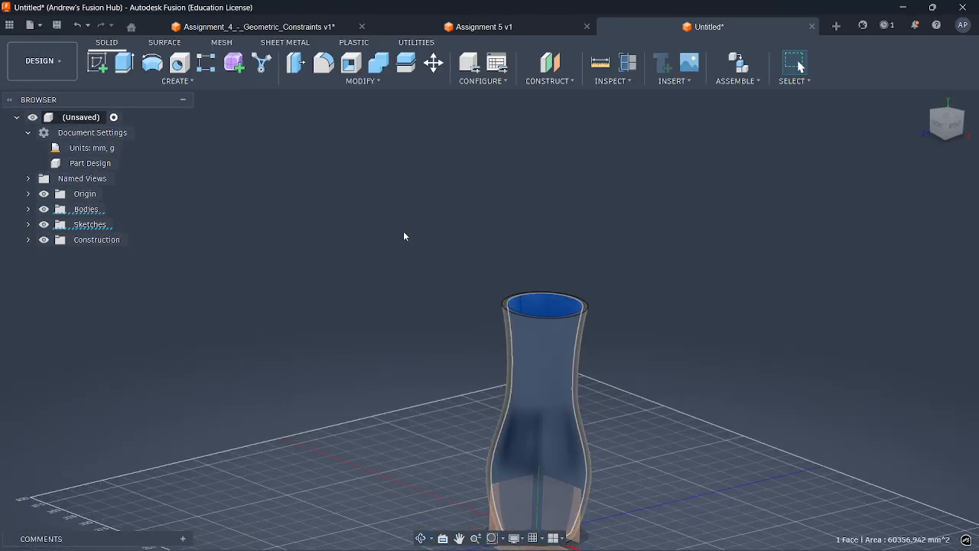
middle_click_drag(404, 233, 453, 302, "shift")
scroll(520, 352, "up", 3)
left_click(599, 341)
middle_click_drag(599, 340, 599, 364, "shift")
scroll(513, 287, "up", 5)
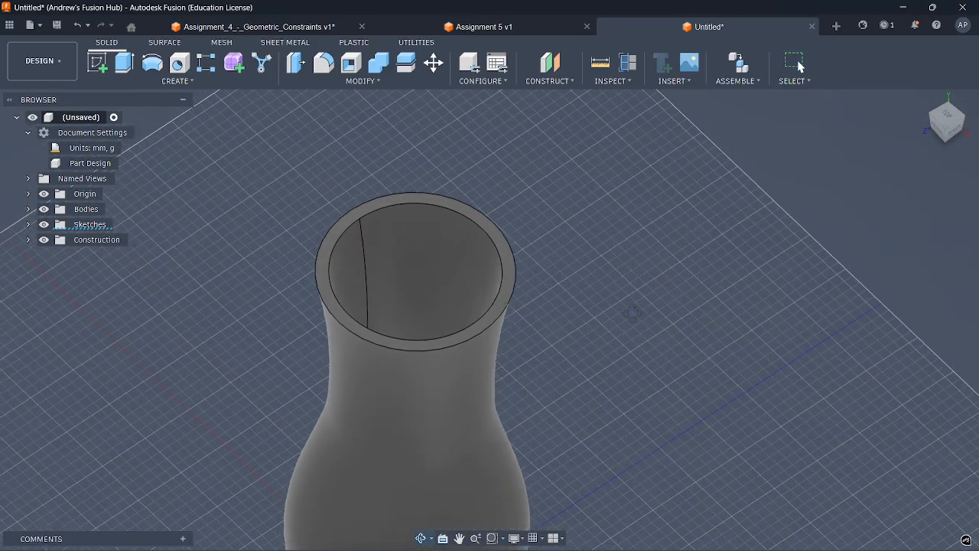
key("alt+Tab")
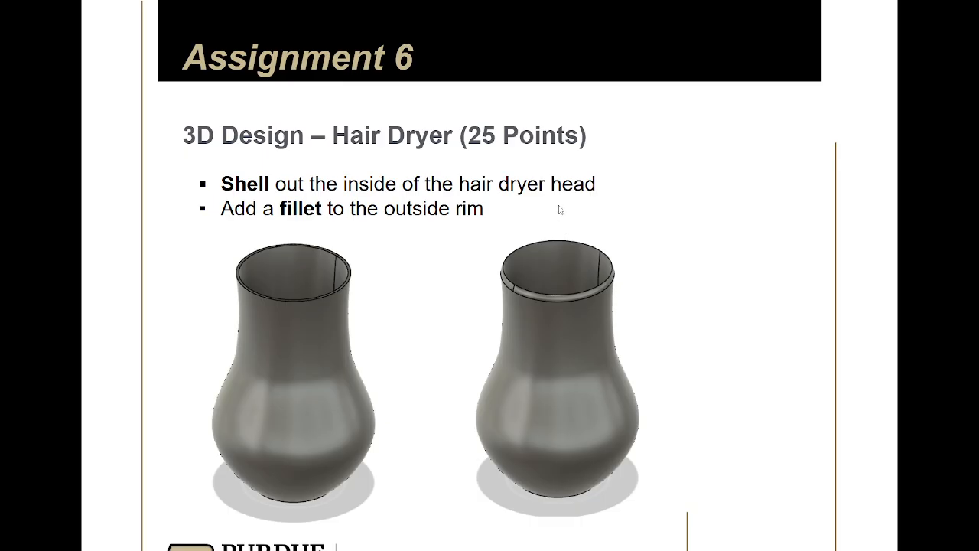
key("alt+Tab")
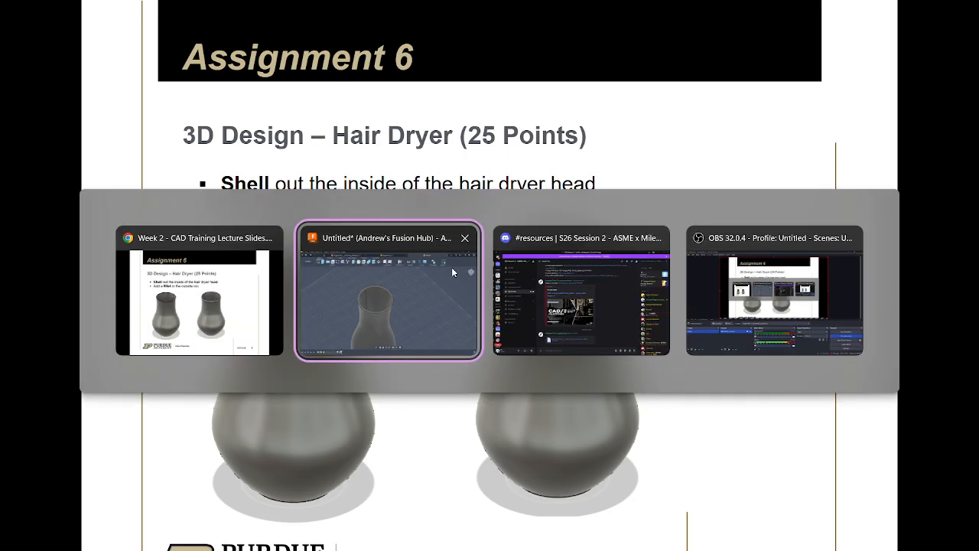
Fillet the inner and outer edges of the shelled body's top rim with a 2 mm radius.
scroll(386, 335, "up", 3)
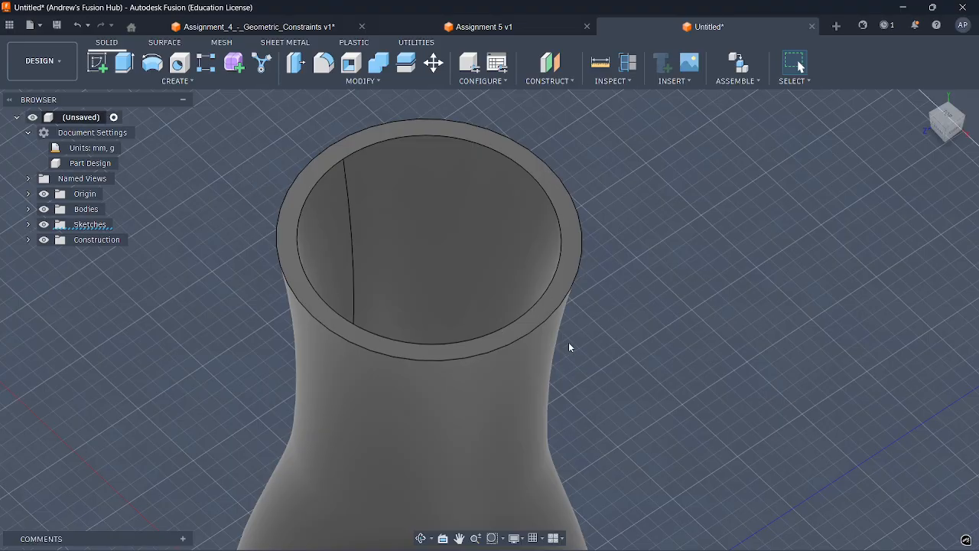
scroll(568, 343, "down", 2)
scroll(525, 337, "up", 3)
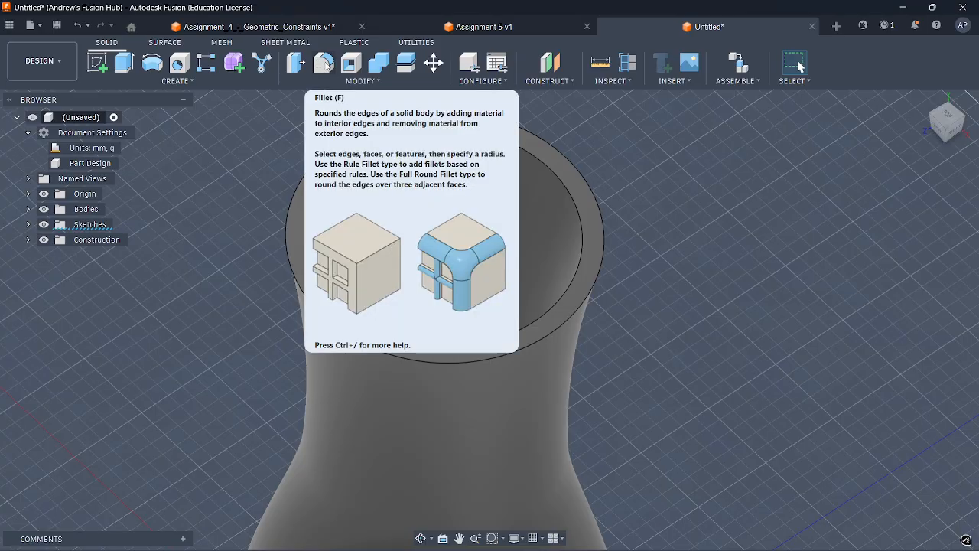
left_click(327, 64)
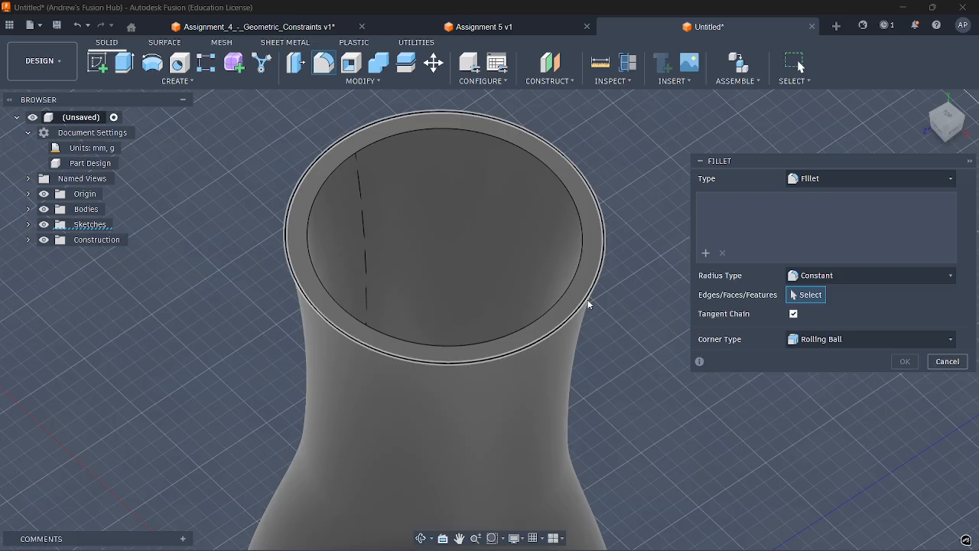
left_click(589, 302)
left_click(573, 289)
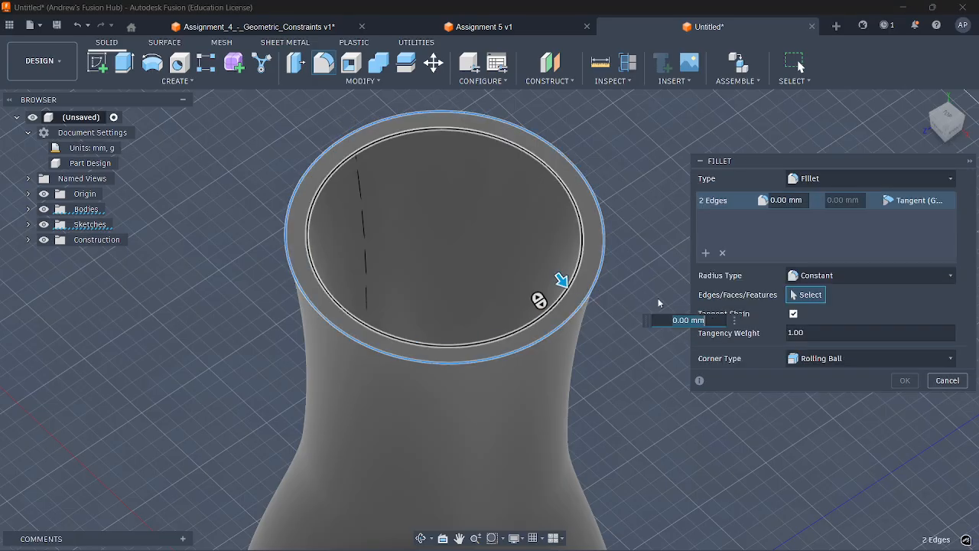
type("2")
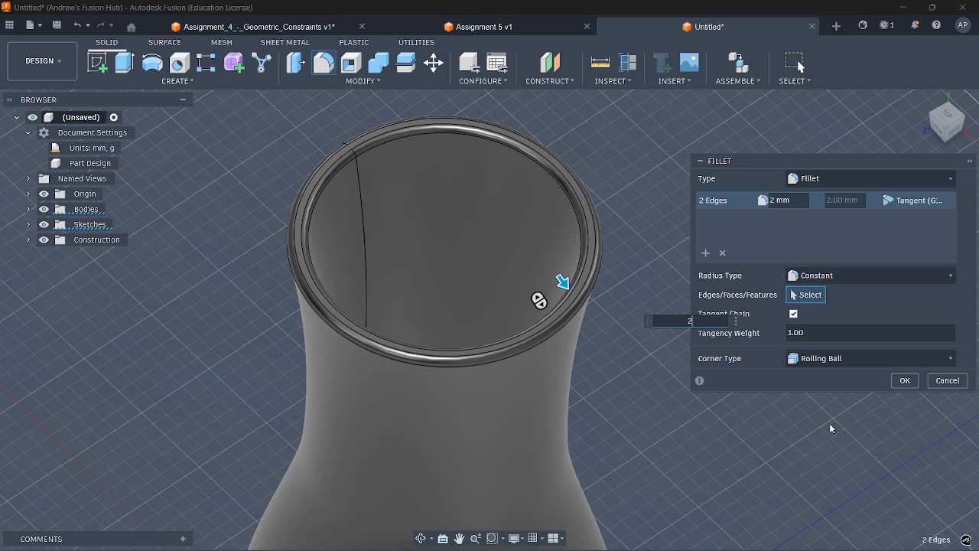
left_click(905, 381)
Inspect the filleted rim up close and the whole hair dryer head from a distance.
middle_click_drag(671, 418, 288, 265, "shift")
scroll(286, 260, "up", 5)
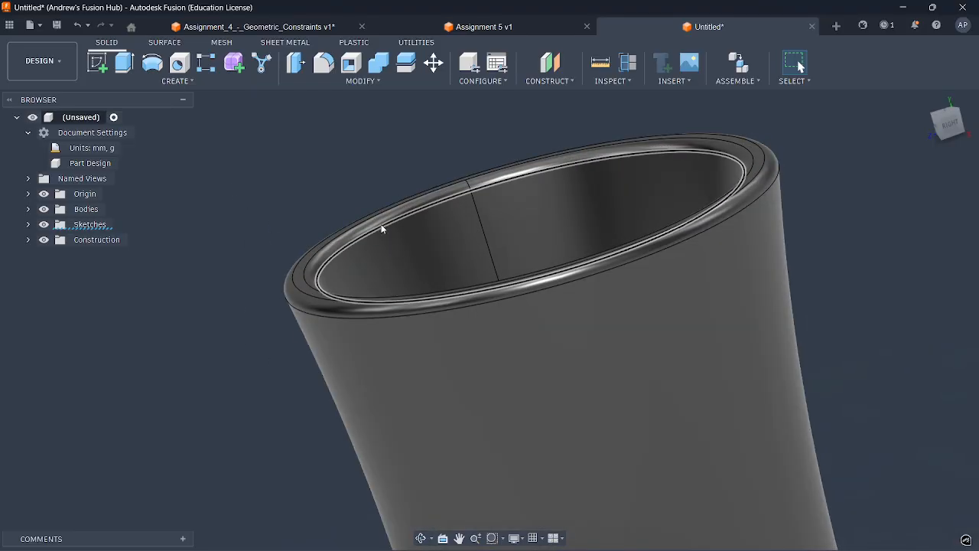
middle_click_drag(350, 261, 498, 365, "shift")
scroll(632, 400, "down", 5)
middle_click_drag(711, 438, 628, 351, "shift")
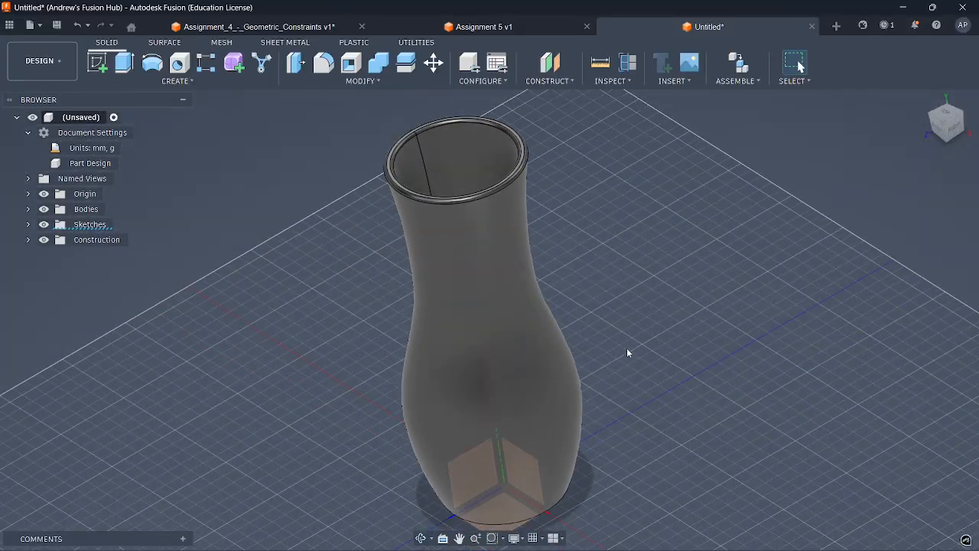
scroll(623, 348, "down", 3)
middle_click_drag(506, 343, 449, 288)
scroll(528, 290, "up", 2)
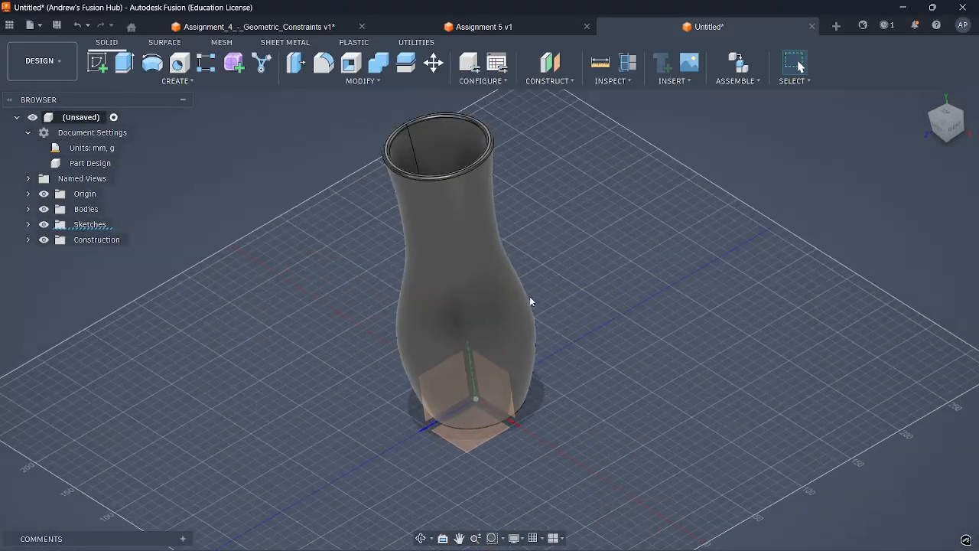
Switch to the lecture slides, advance to the Assignment 6 offset plane and handle instructions, and return to Fusion.
key("alt+Tab")
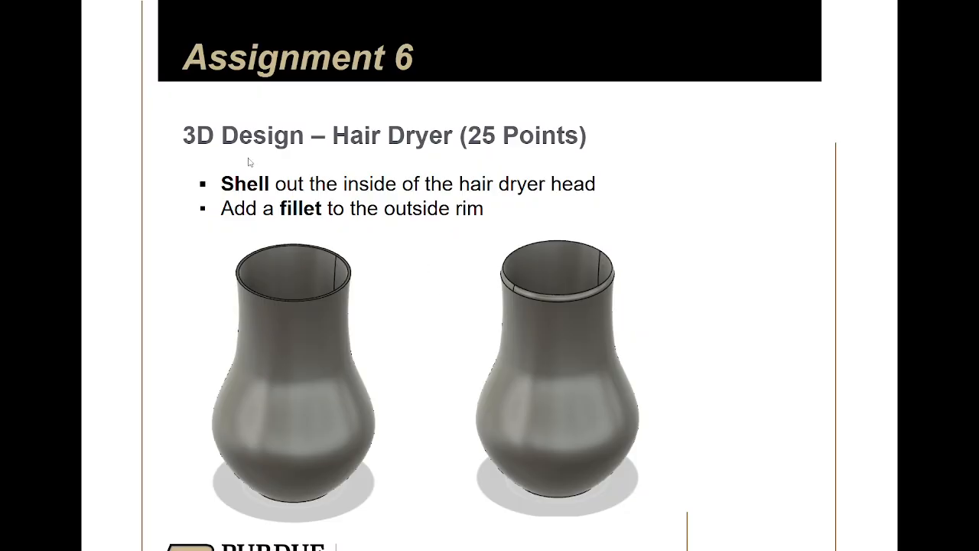
left_click(314, 177)
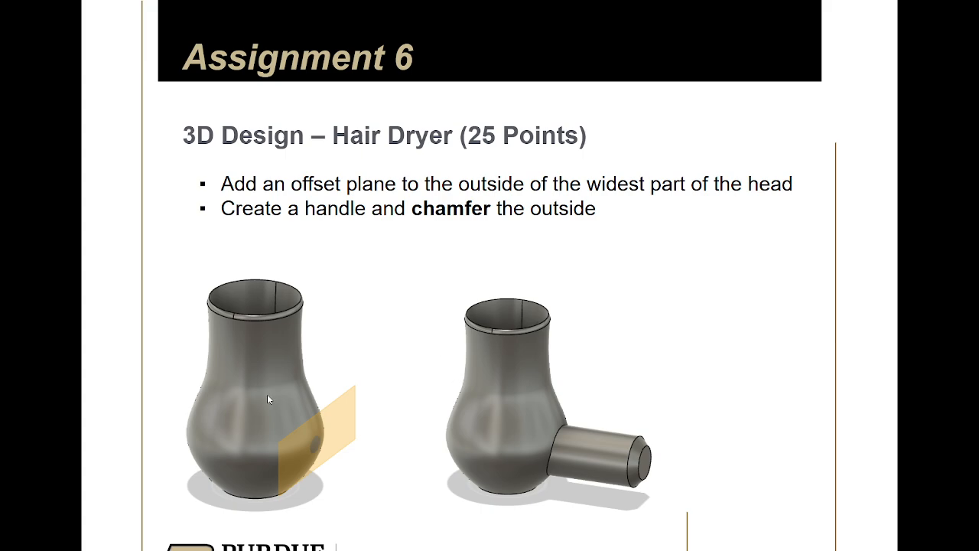
key("alt+Tab")
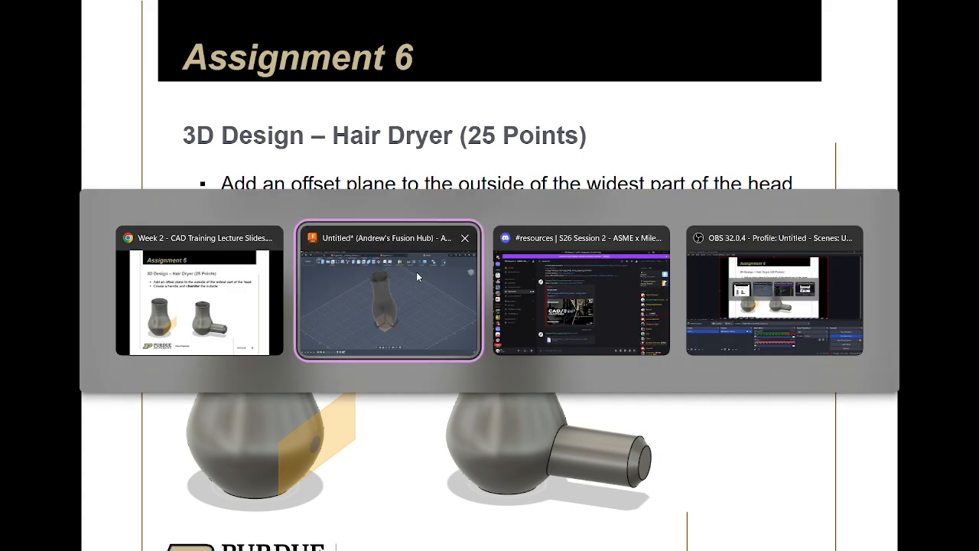
Start an offset construction plane from the YZ plane and pull it out to a distance of 80 mm.
scroll(547, 436, "down", 3)
middle_click_drag(557, 425, 568, 391, "shift")
scroll(630, 304, "down", 5)
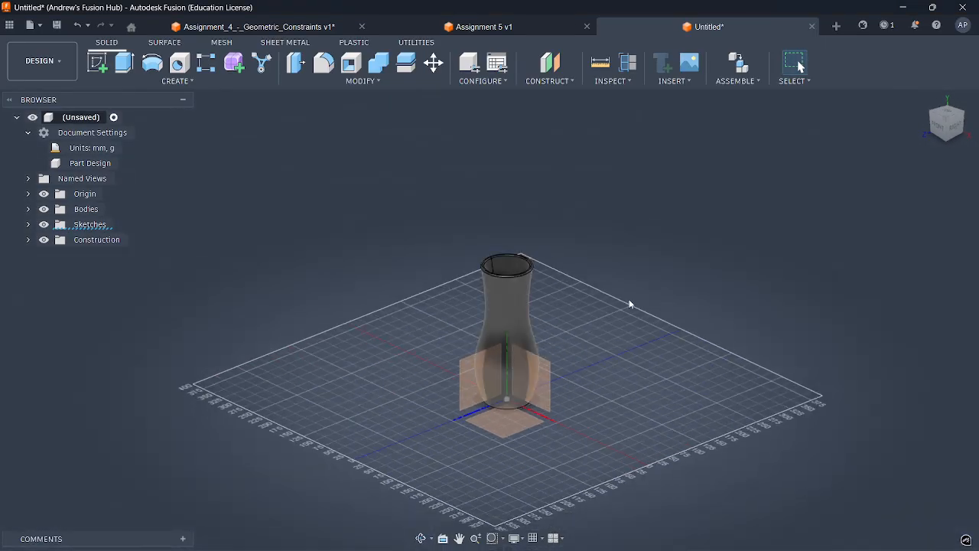
scroll(585, 384, "up", 8)
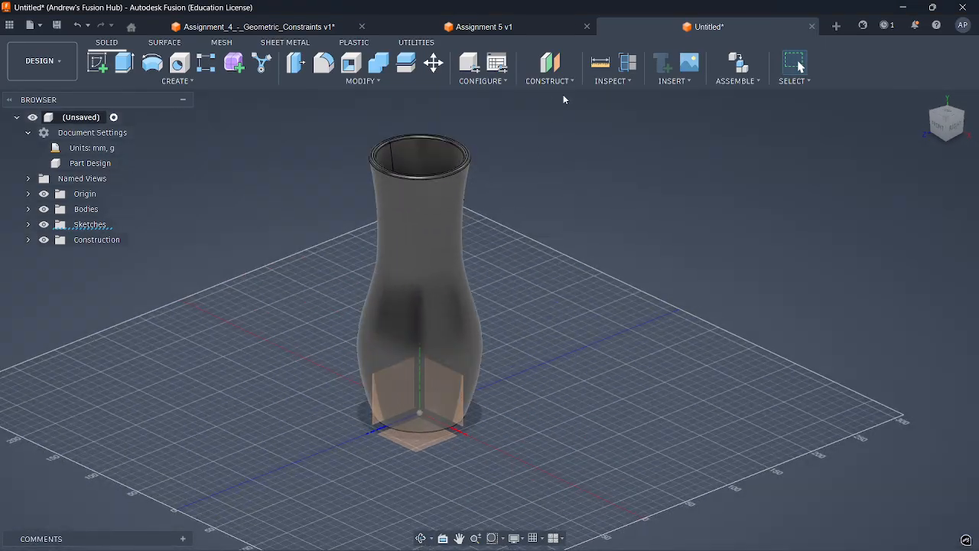
left_click(566, 84)
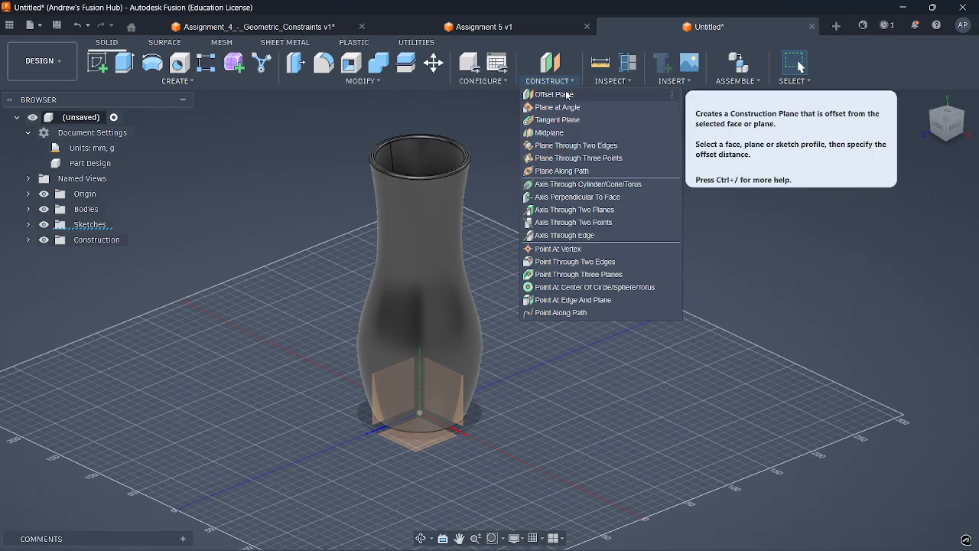
left_click(565, 92)
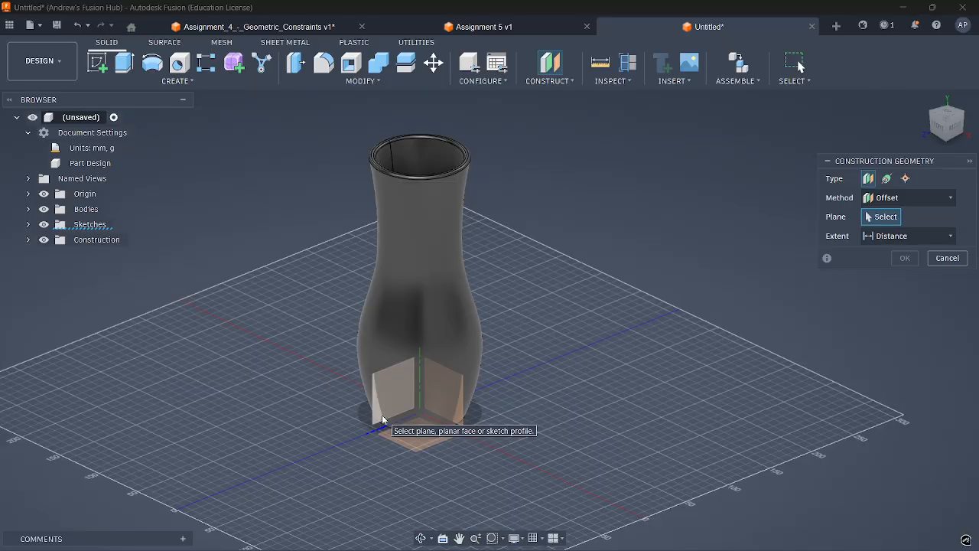
left_click(381, 415)
scroll(267, 358, "down", 1)
scroll(267, 358, "up", 3)
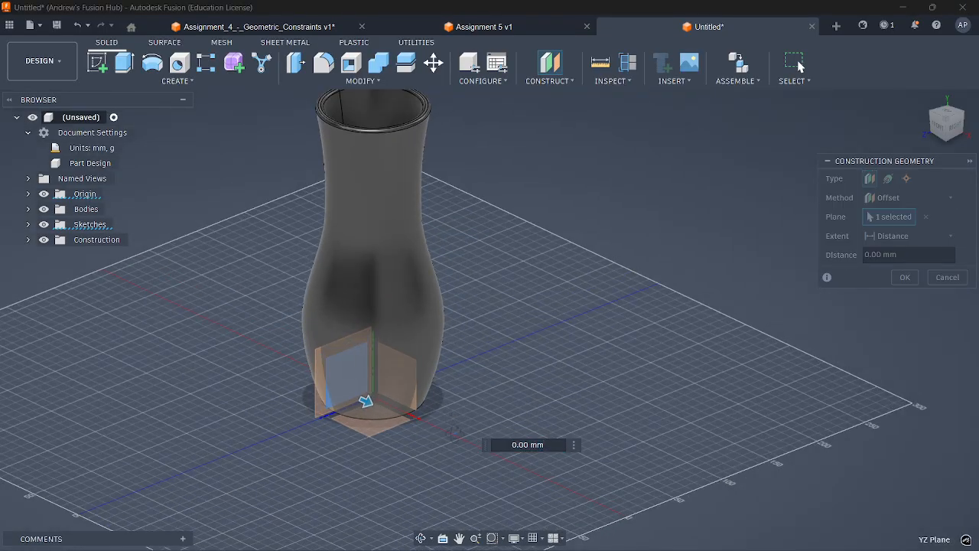
left_click_drag(365, 360, 461, 401)
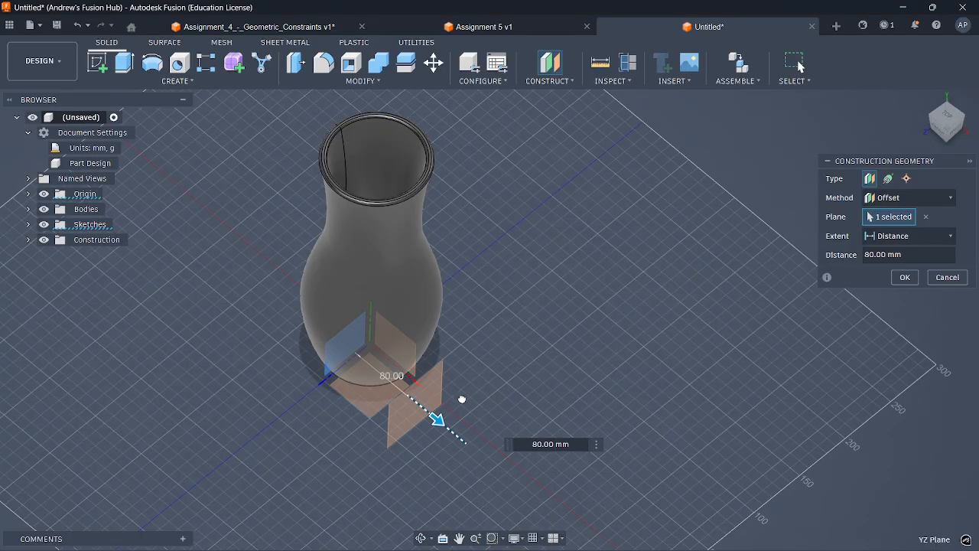
Reduce the plane's offset distance to 70 mm, just outside the body's widest part, and create the plane.
middle_click_drag(520, 345, 536, 380, "shift")
scroll(409, 338, "down", 1)
scroll(424, 332, "up", 3)
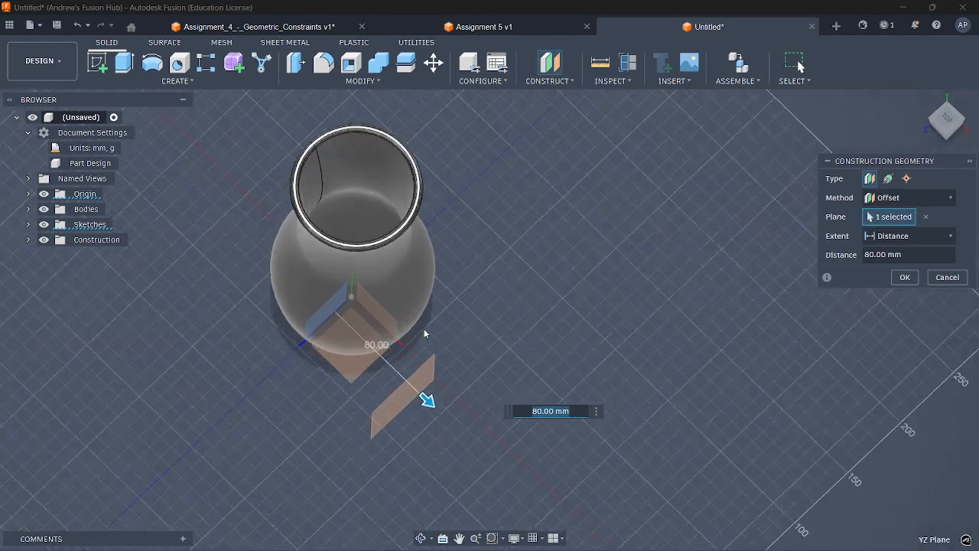
mouse_move(424, 413)
left_mouse_down()
mouse_move(399, 396)
mouse_move(409, 404)
left_mouse_up()
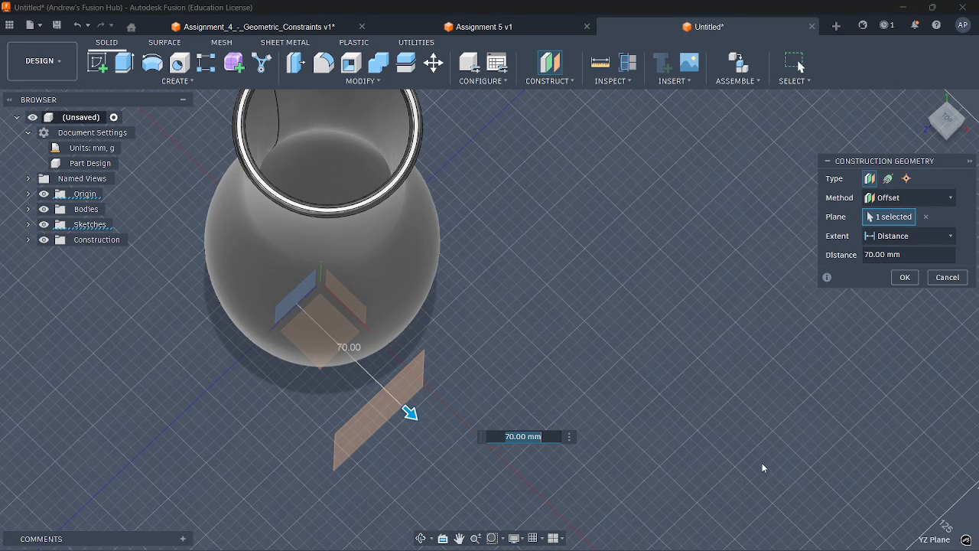
scroll(462, 464, "down", 5)
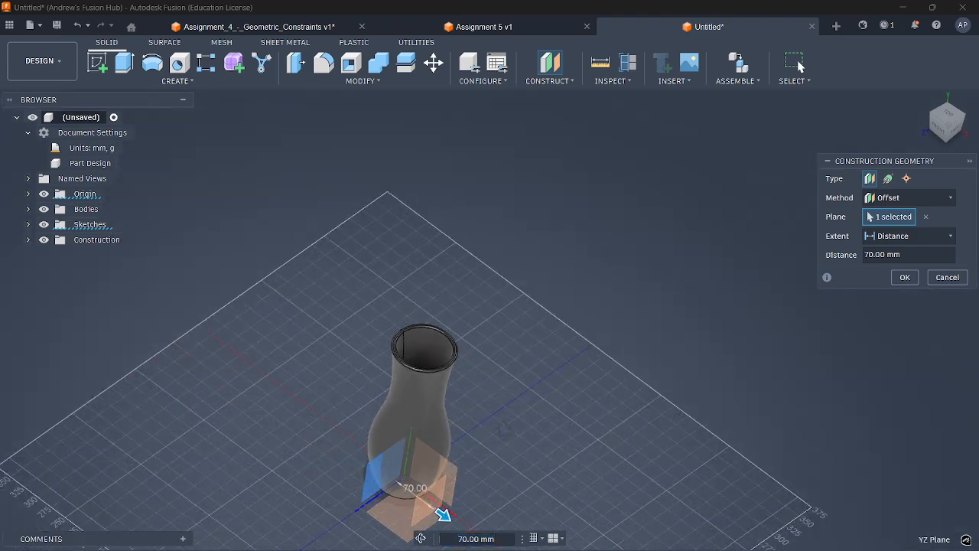
scroll(481, 461, "up", 3)
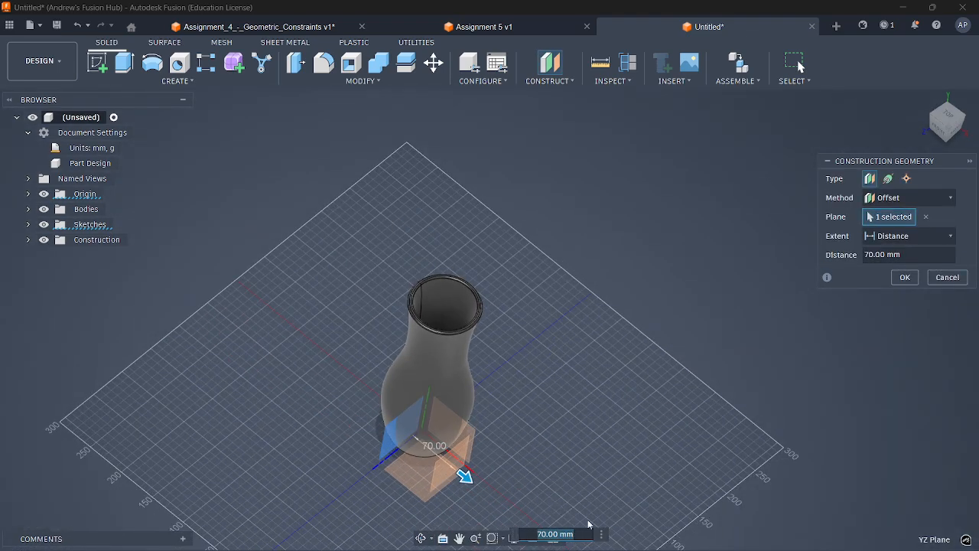
scroll(569, 448, "down", 3)
scroll(504, 321, "up", 6)
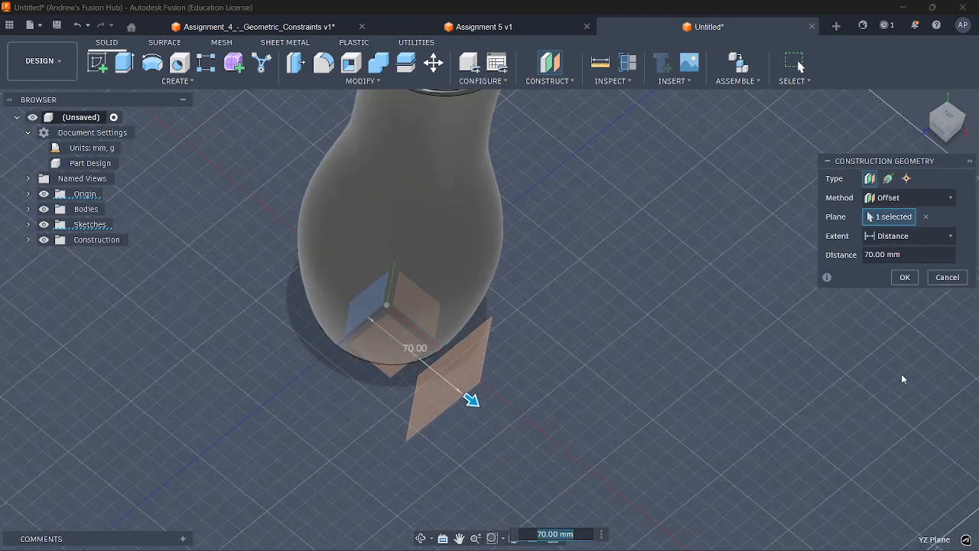
left_click(903, 278)
Start a new sketch on the offset construction plane beside the body.
scroll(579, 404, "down", 5)
middle_click_drag(580, 406, 568, 378, "shift")
scroll(567, 374, "up", 2)
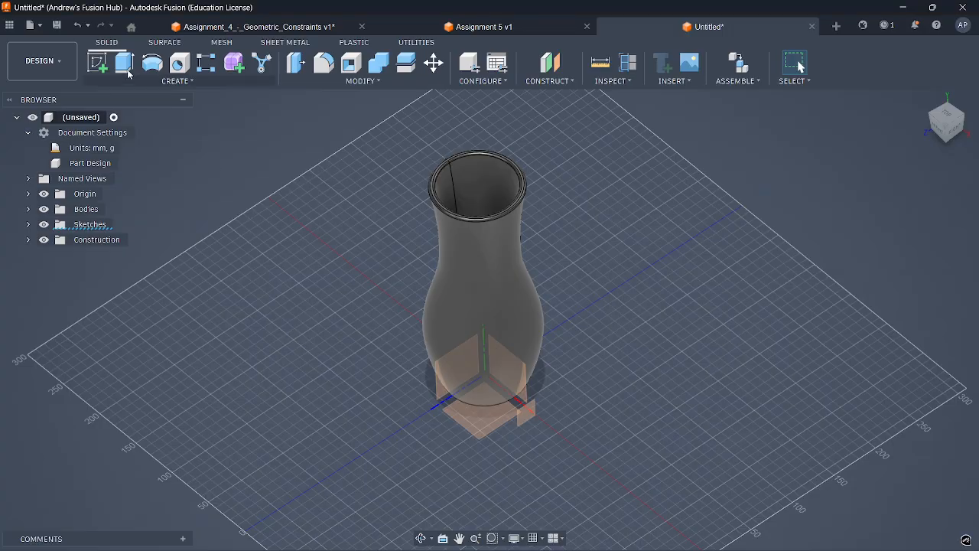
left_click(102, 68)
scroll(551, 432, "up", 3)
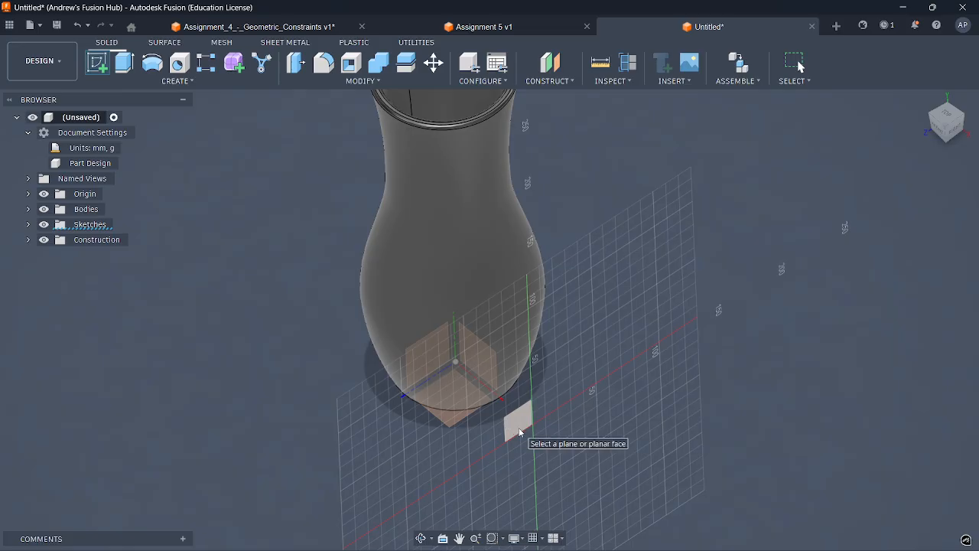
left_click(519, 428)
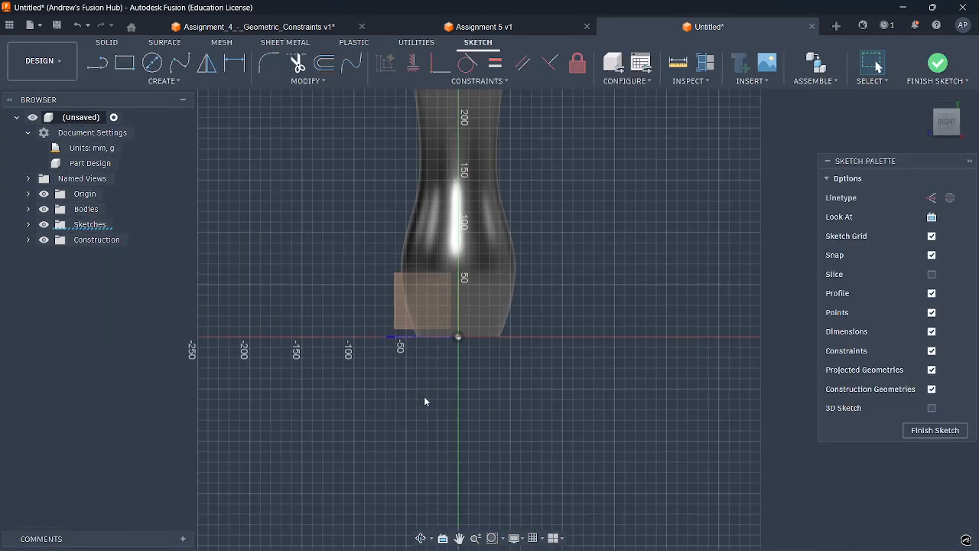
Sketch a circle about 78 mm in diameter, centred about 94 mm above the base and about 28 mm beside the vertical axis.
left_click(152, 63)
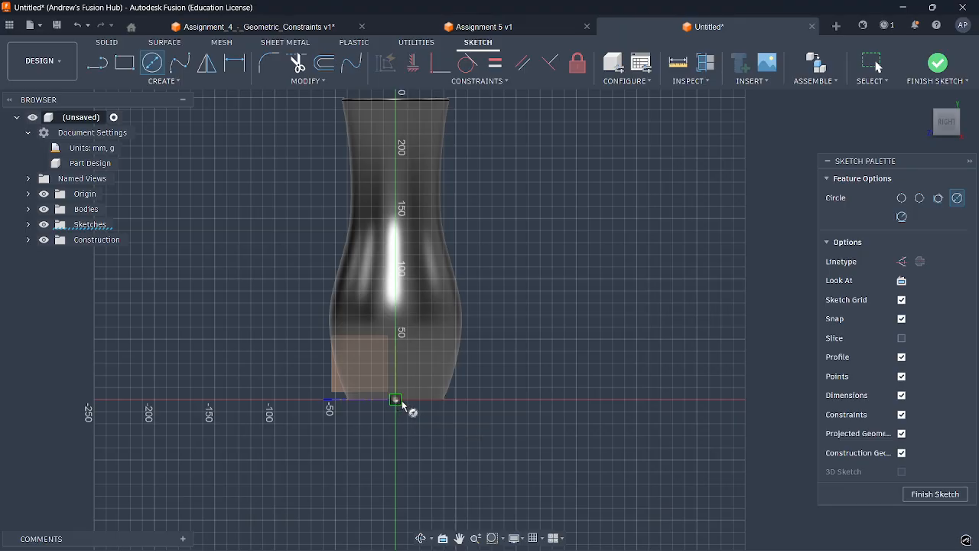
scroll(420, 345, "down", 3)
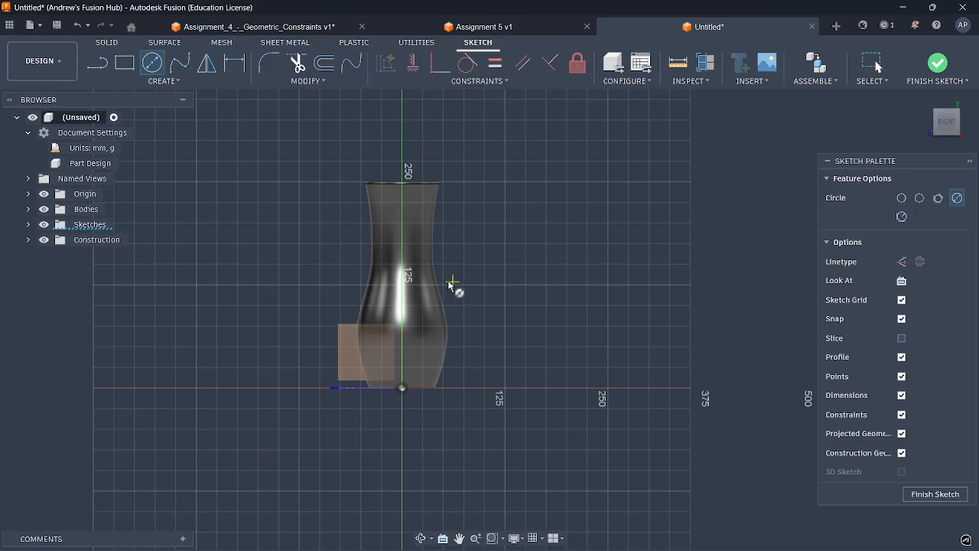
middle_click_drag(463, 351, 441, 371, "shift")
scroll(440, 376, "down", 2)
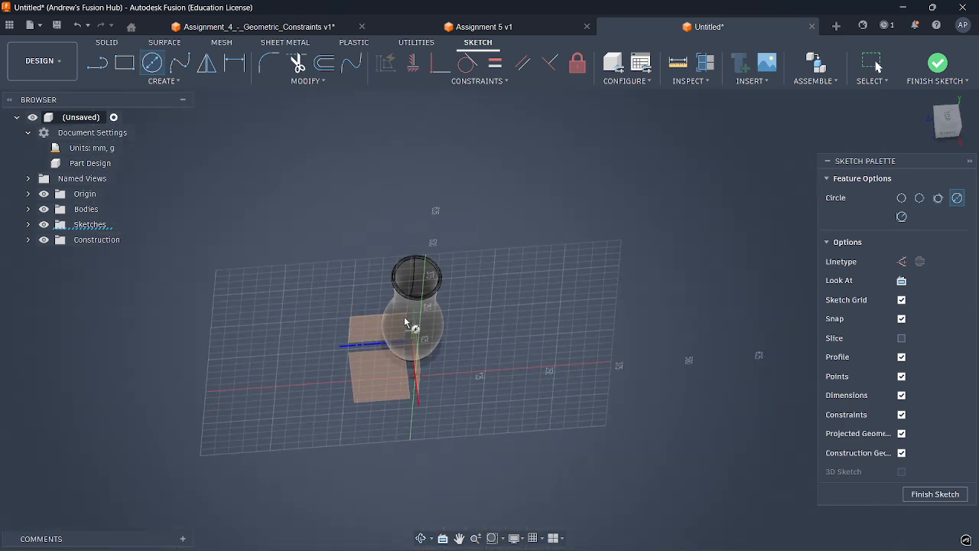
scroll(404, 316, "up", 3)
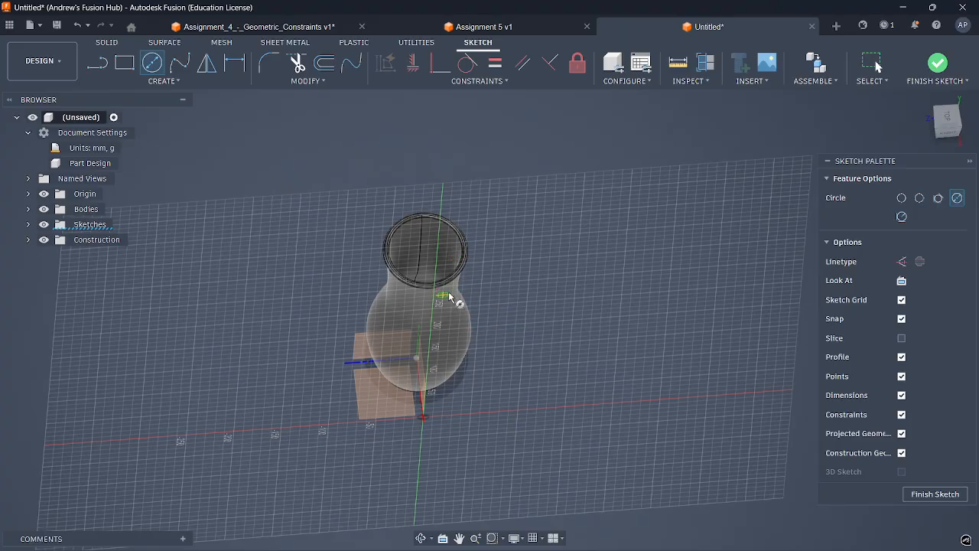
middle_click_drag(494, 409, 489, 360, "shift")
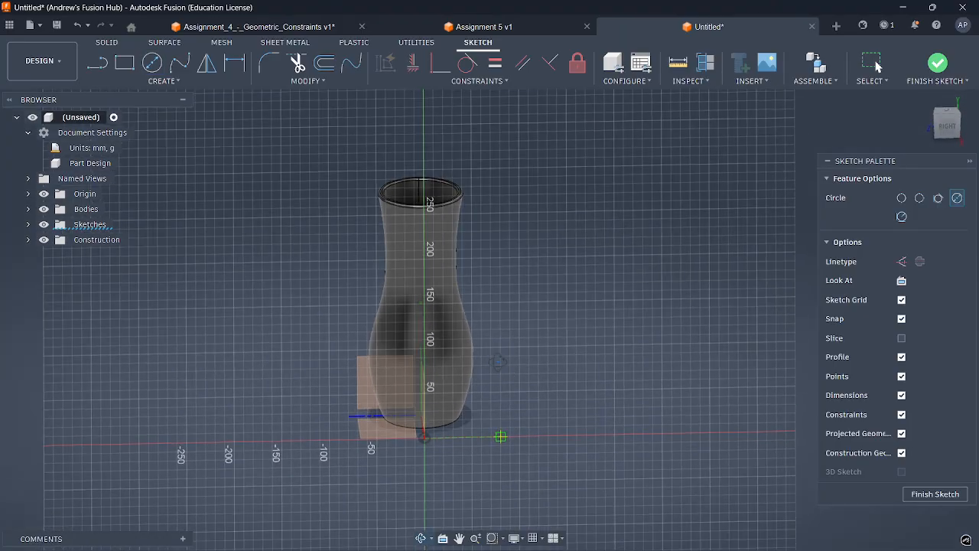
left_click(947, 137)
scroll(457, 393, "up", 5)
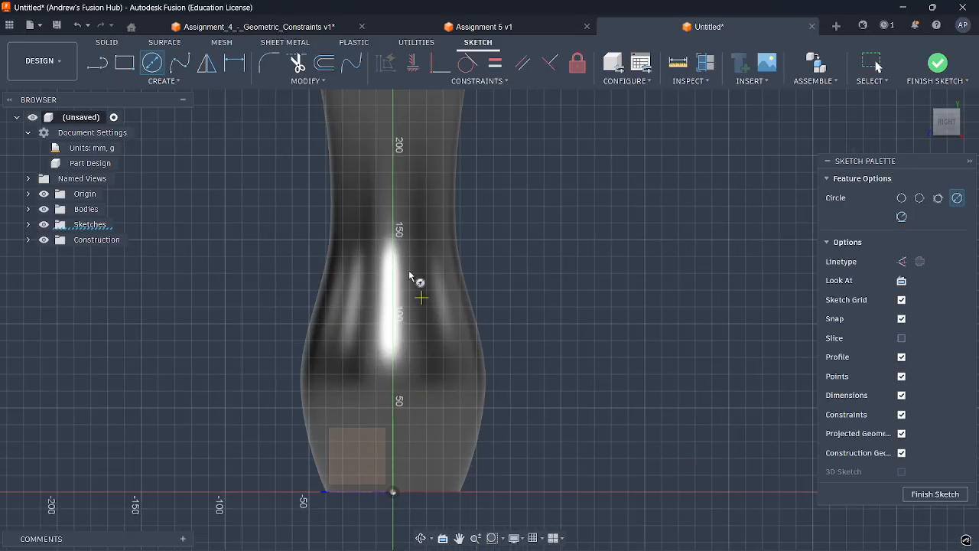
left_click(440, 334)
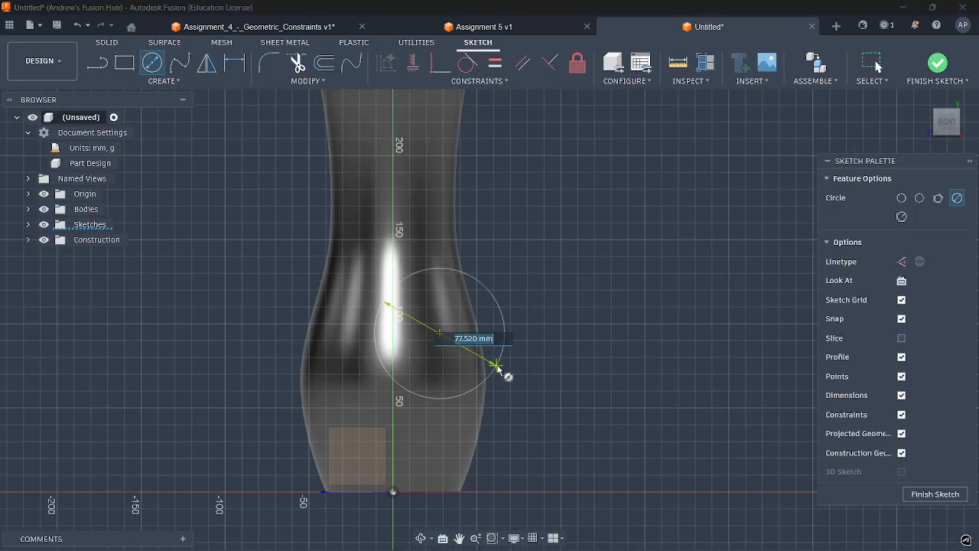
left_click(497, 365)
key("Escape")
Move the circle by its centre point slightly downward and farther from the vertical axis.
scroll(516, 403, "down", 2)
scroll(609, 305, "up", 4)
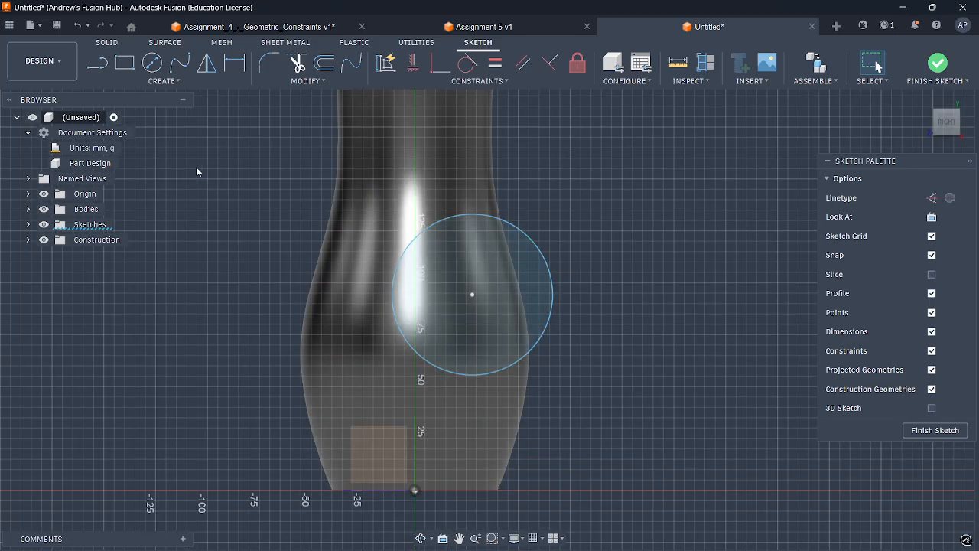
left_click(474, 293)
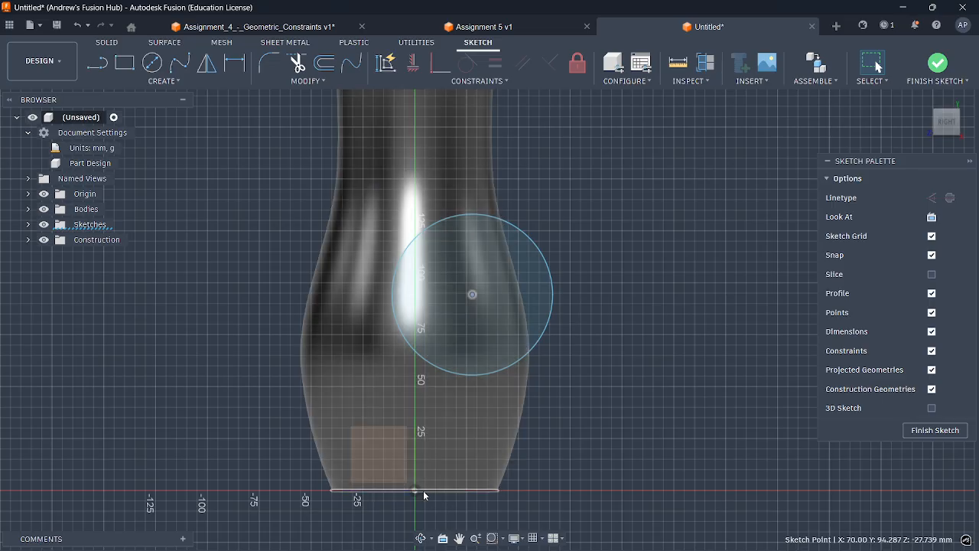
mouse_move(471, 297)
left_mouse_down()
mouse_move(419, 323)
mouse_move(524, 303)
mouse_move(488, 305)
left_mouse_up()
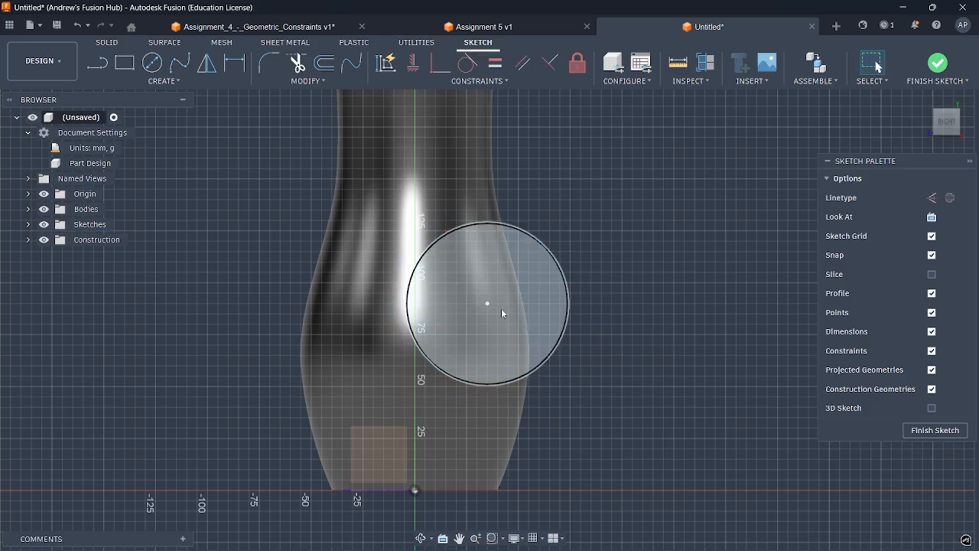
Align the circle's centre point vertically above the origin with a horizontal/vertical constraint.
left_click(487, 304)
left_click(414, 491, "ctrl")
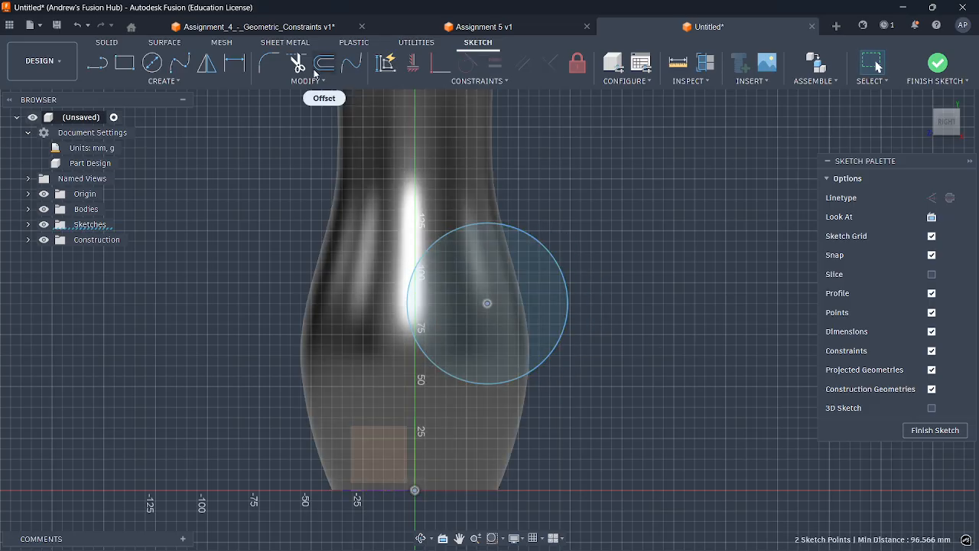
left_click(413, 64)
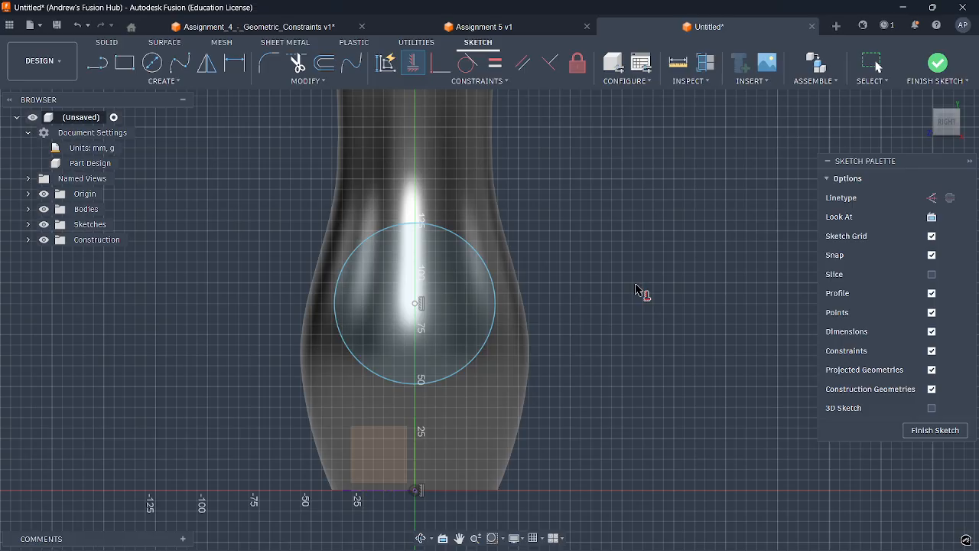
Dimension the circle centre's height above the origin at 50 mm, and revise it to 60 mm.
scroll(662, 329, "down", 2)
scroll(604, 348, "up", 2)
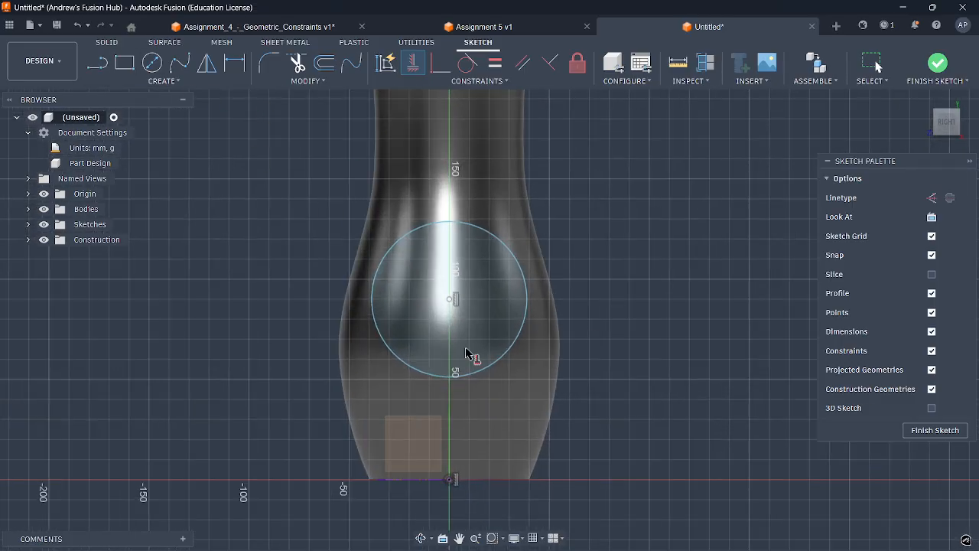
key("d")
left_click(449, 299)
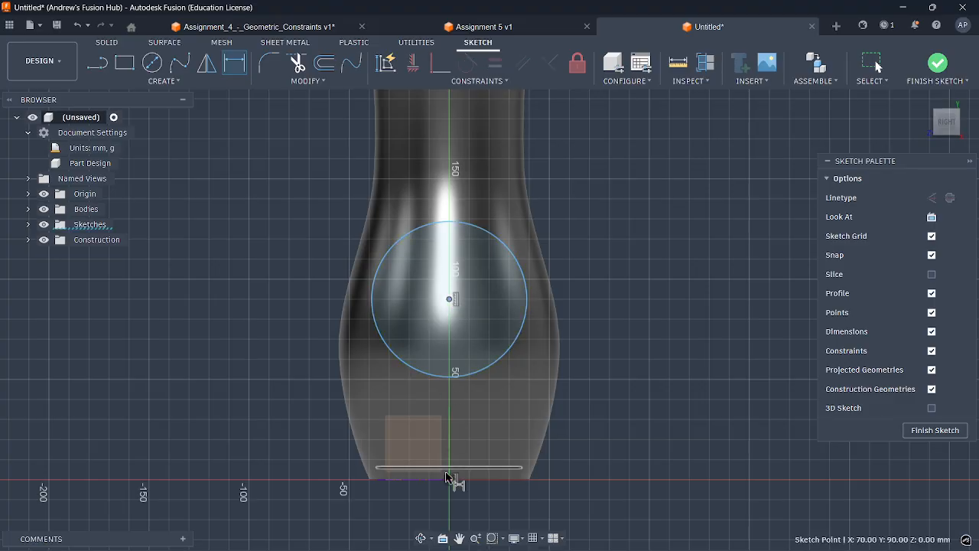
left_click(449, 479)
left_click(650, 391)
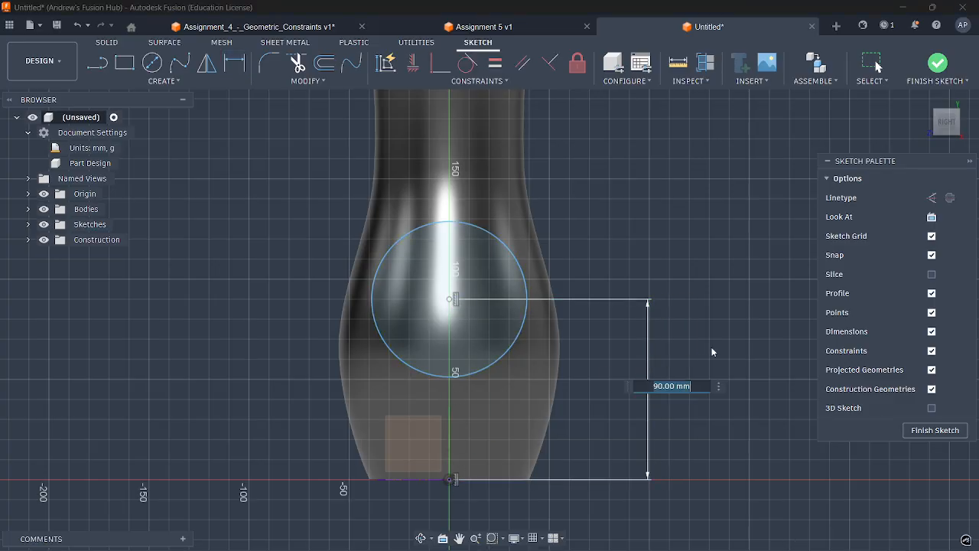
type("50")
key("Return")
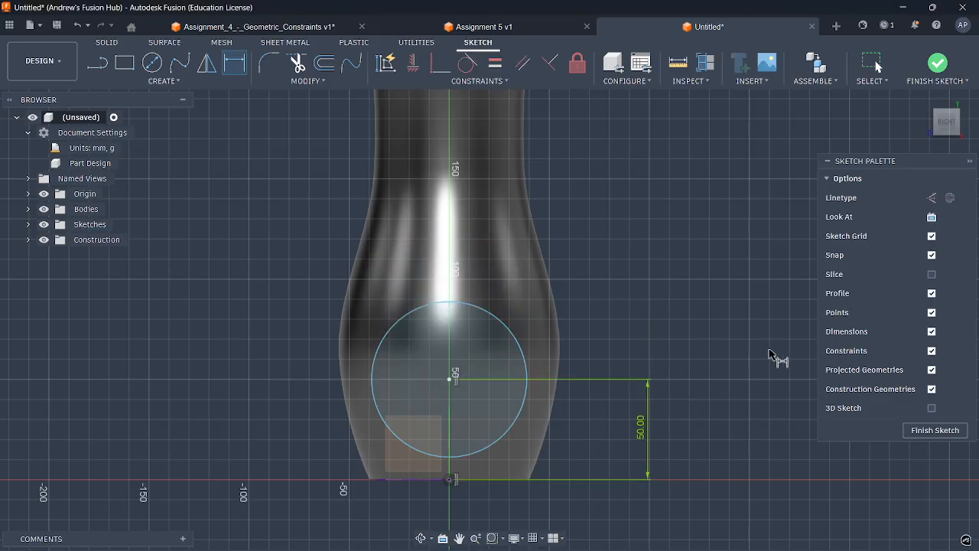
double_click(645, 429)
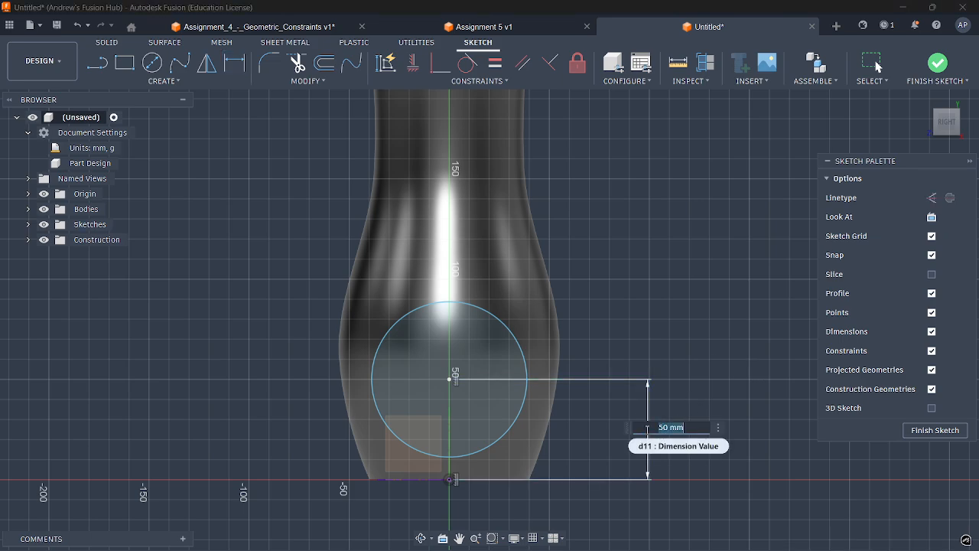
type("60")
key("Return")
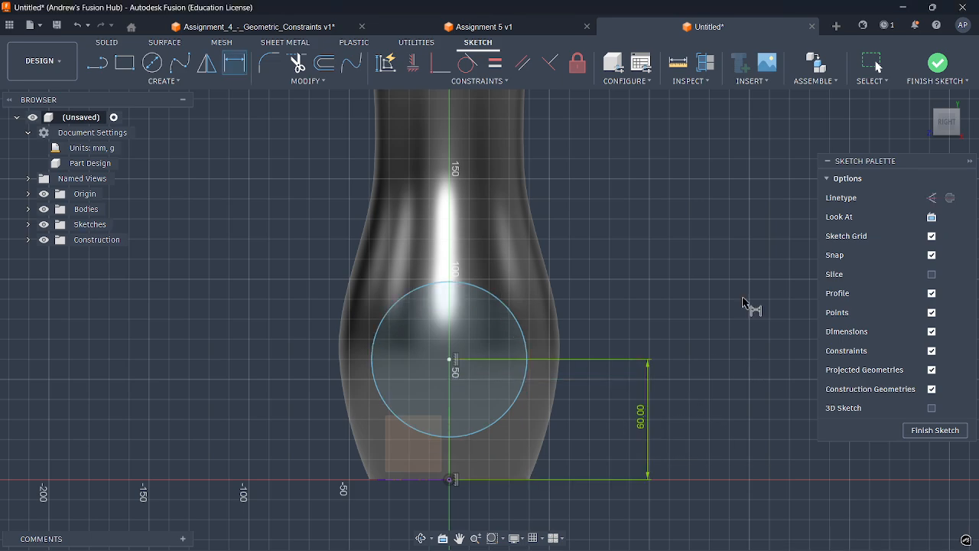
Dimension the circle's diameter at 70 mm, and revise it to 60 mm.
left_click(527, 342)
left_click(642, 300)
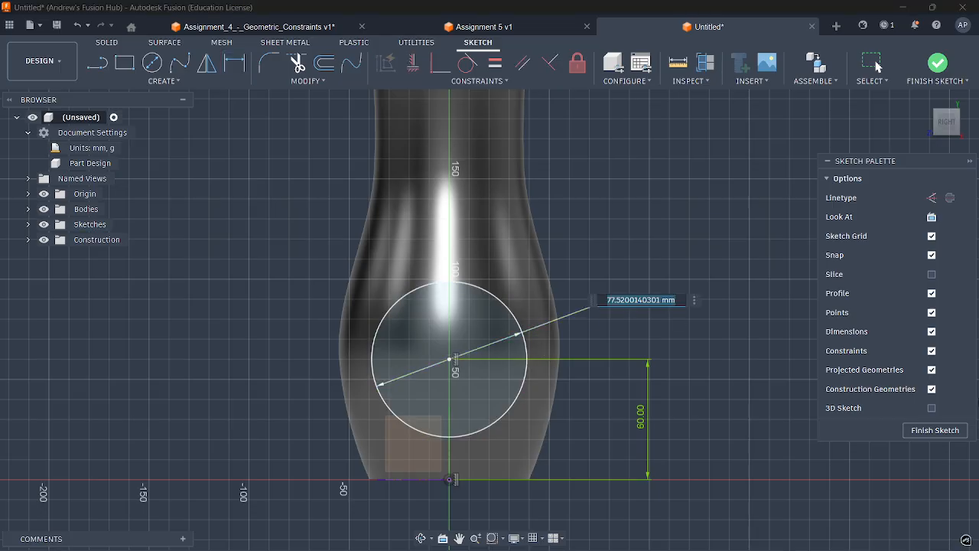
type("70")
key("Return")
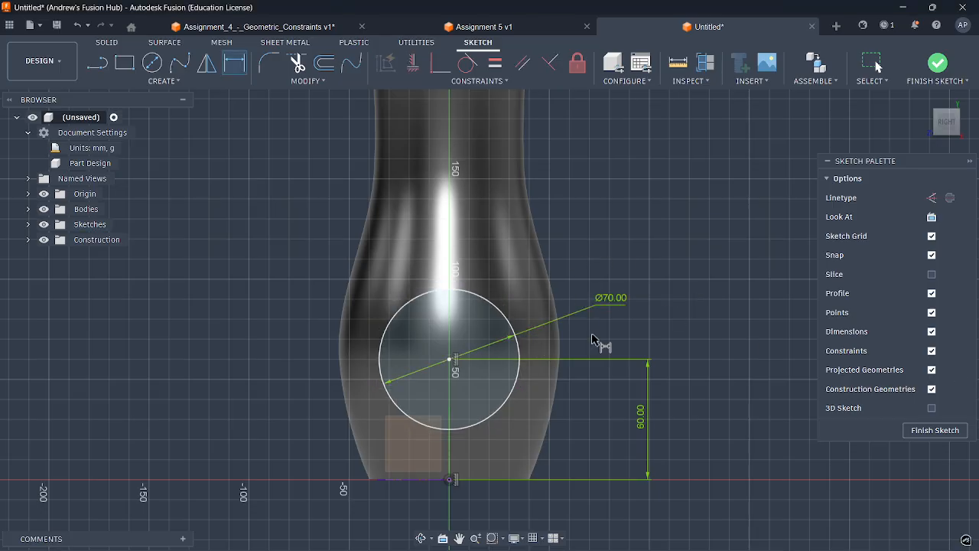
double_click(616, 300)
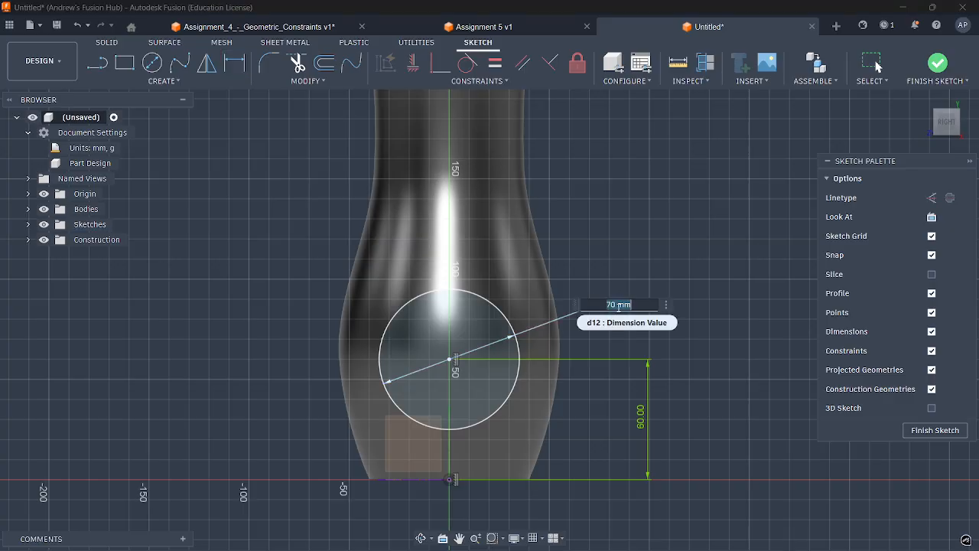
type("60")
key("Return")
key("d")
Finish the handle sketch and hide the origin planes and axes.
middle_click_drag(623, 311, 727, 260, "shift")
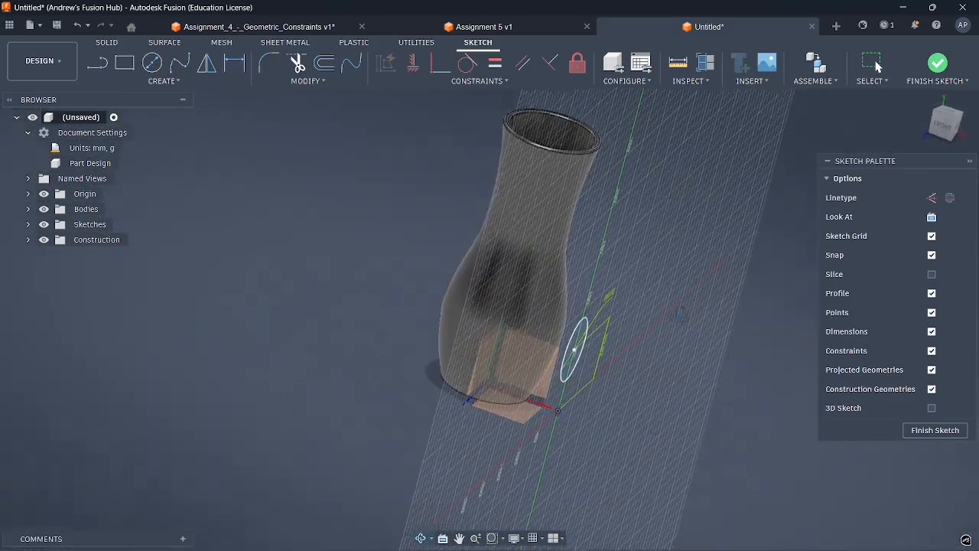
mouse_move(682, 314)
middle_mouse_down("shift")
mouse_move(699, 318)
mouse_move(586, 313)
mouse_move(629, 354)
mouse_move(621, 356)
mouse_move(628, 344)
mouse_move(477, 261)
middle_mouse_up("shift")
scroll(589, 311, "up", 5)
scroll(621, 357, "down", 3)
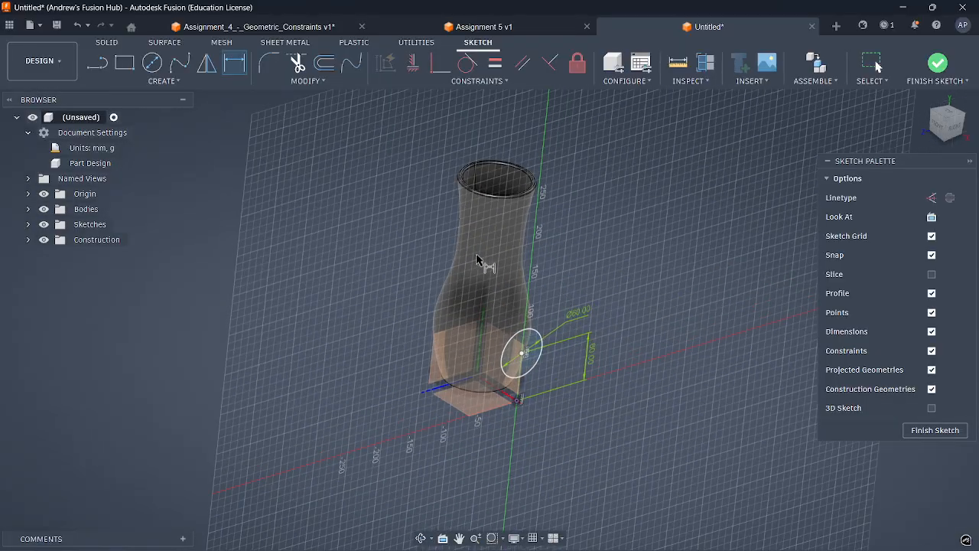
scroll(476, 261, "up", 2)
left_click(958, 433)
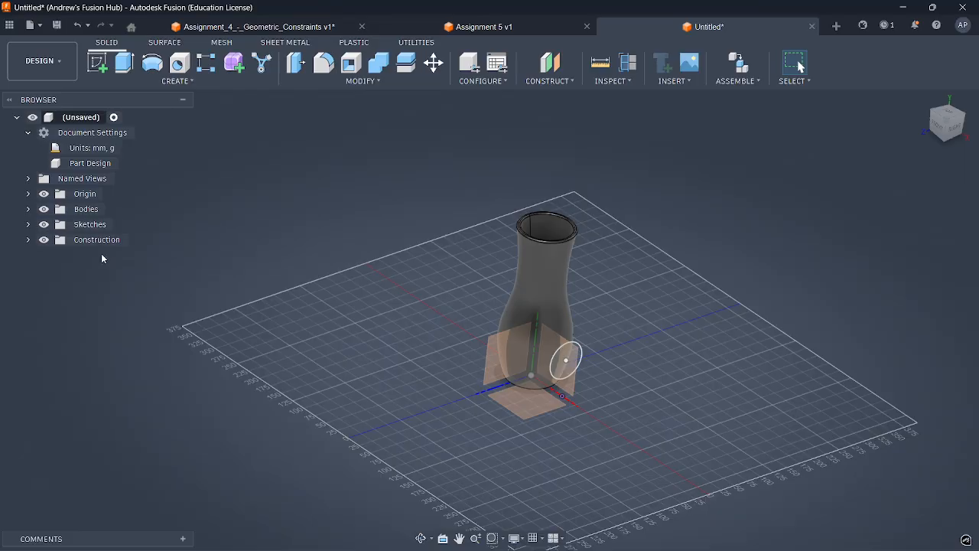
left_click(44, 194)
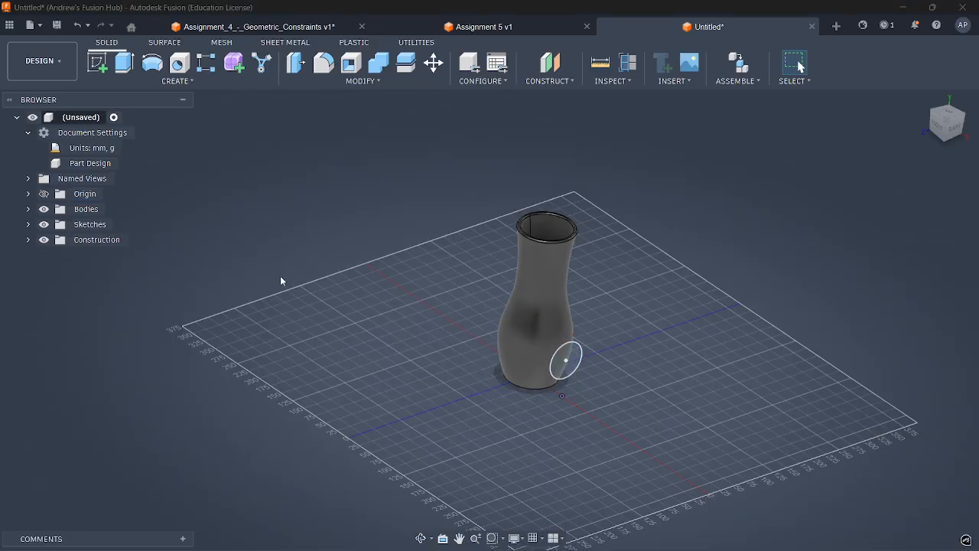
Inspect the circle's placement beside the body, check the Assignment 6 lecture slide in Chrome, and return to Fusion.
scroll(573, 354, "up", 5)
mouse_move(569, 420)
middle_mouse_down("shift")
mouse_move(609, 377)
mouse_move(619, 426)
mouse_move(598, 396)
mouse_move(614, 378)
mouse_move(612, 396)
middle_mouse_up("shift")
scroll(598, 396, "down", 3)
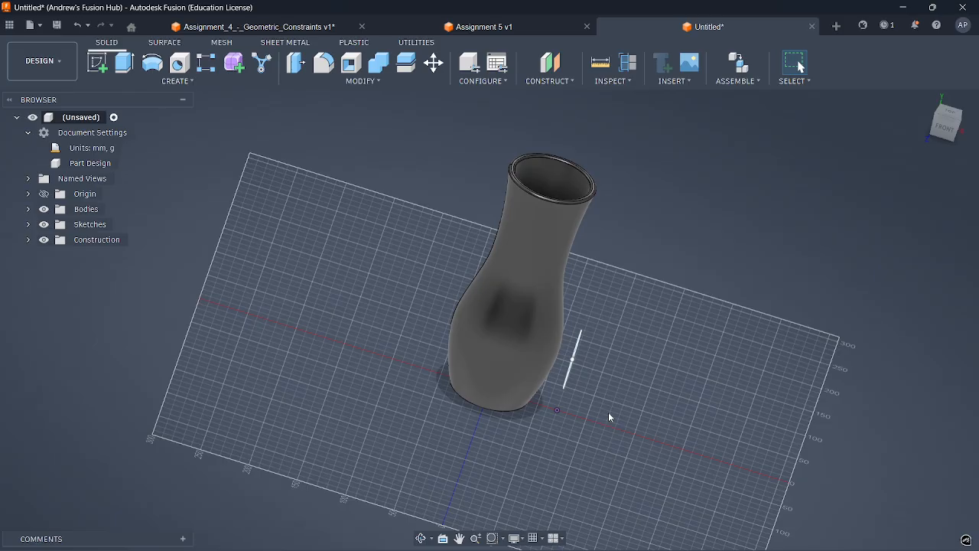
mouse_move(672, 408)
middle_mouse_down("shift")
mouse_move(587, 385)
mouse_move(652, 411)
mouse_move(622, 378)
middle_mouse_up("shift")
scroll(586, 385, "up", 5)
scroll(638, 382, "down", 5)
key("alt+Tab")
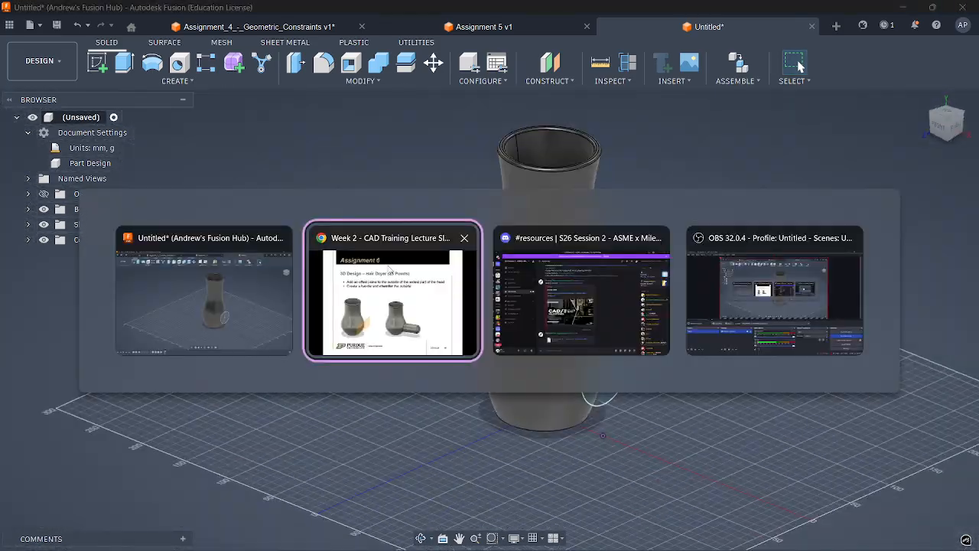
key("alt+Tab")
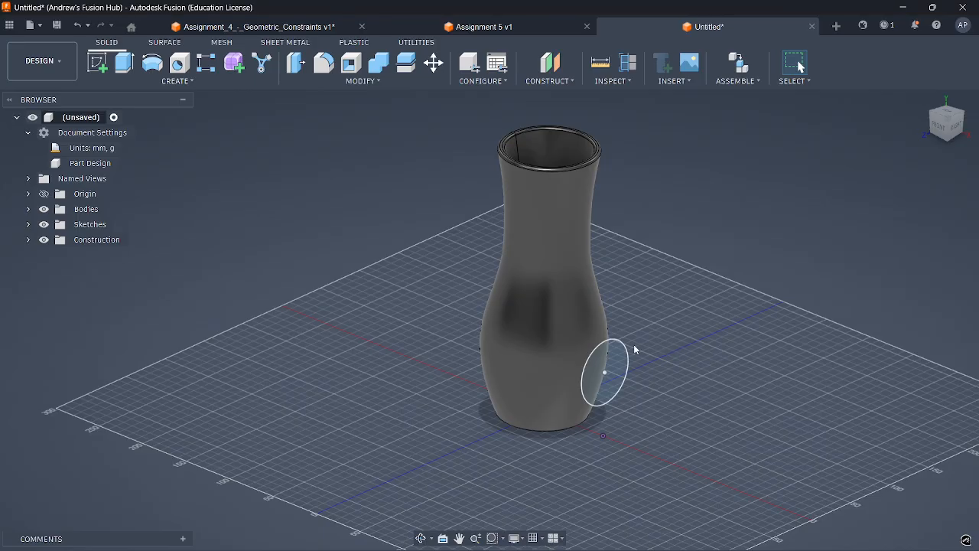
Start extruding the 60 mm circle and set the extrusion direction to Two Sides.
scroll(392, 265, "down", 6)
scroll(531, 335, "up", 5)
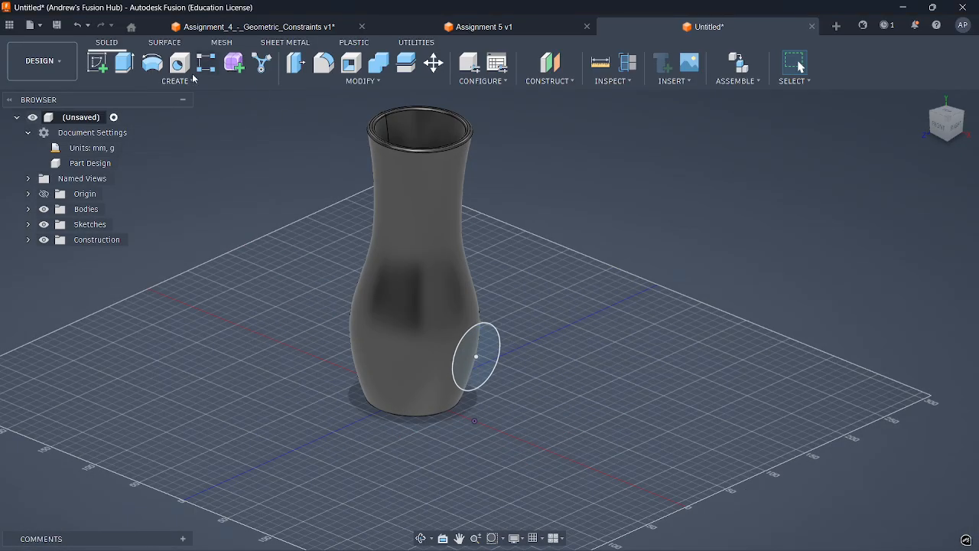
key("e")
scroll(483, 343, "up", 5)
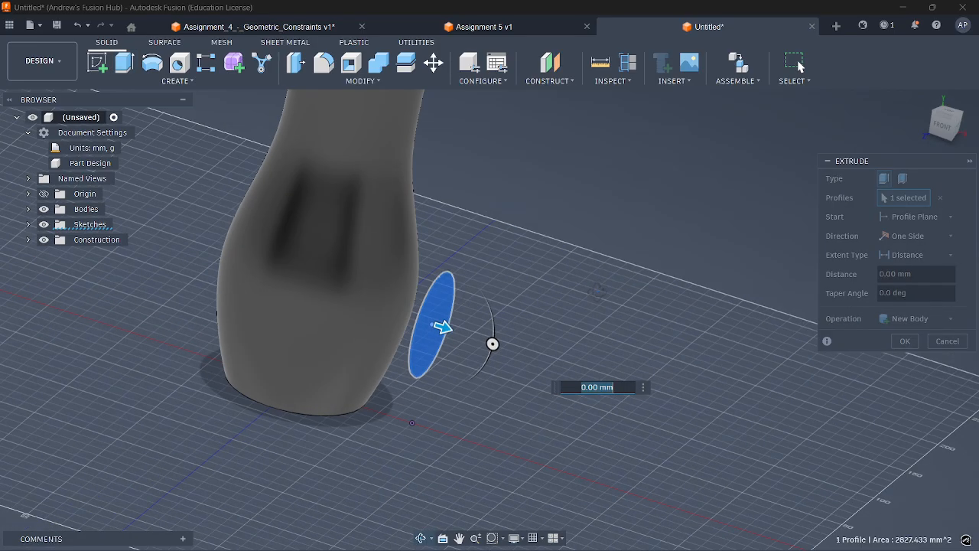
scroll(413, 329, "down", 3)
scroll(429, 329, "up", 4)
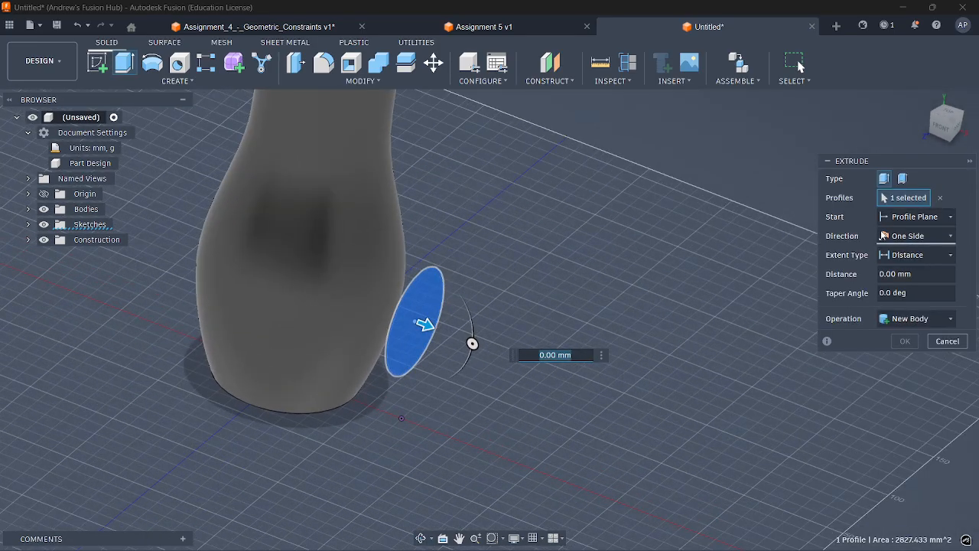
left_click(905, 238)
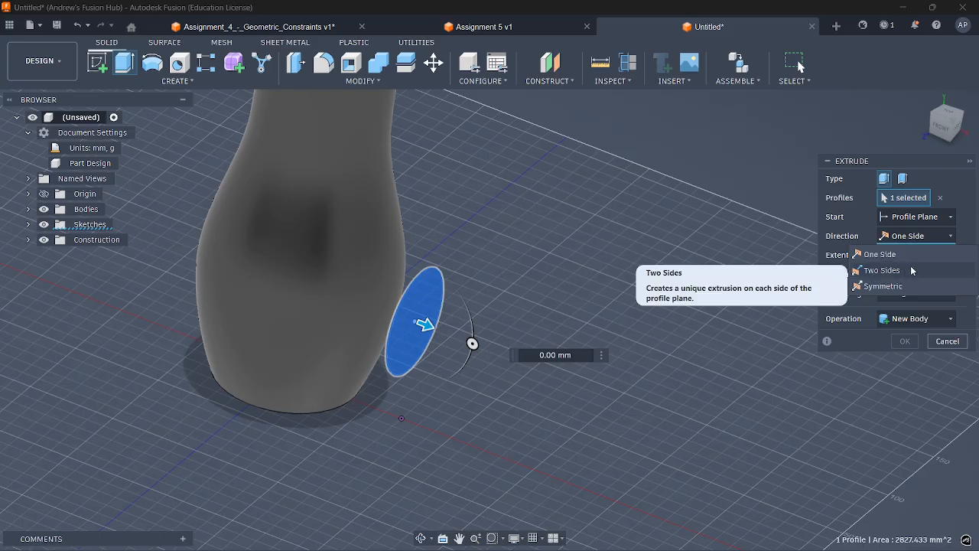
left_click(912, 270)
Extend Side 1 of the extrusion outward, away from the body, to a distance of 200 mm.
scroll(609, 326, "down", 2)
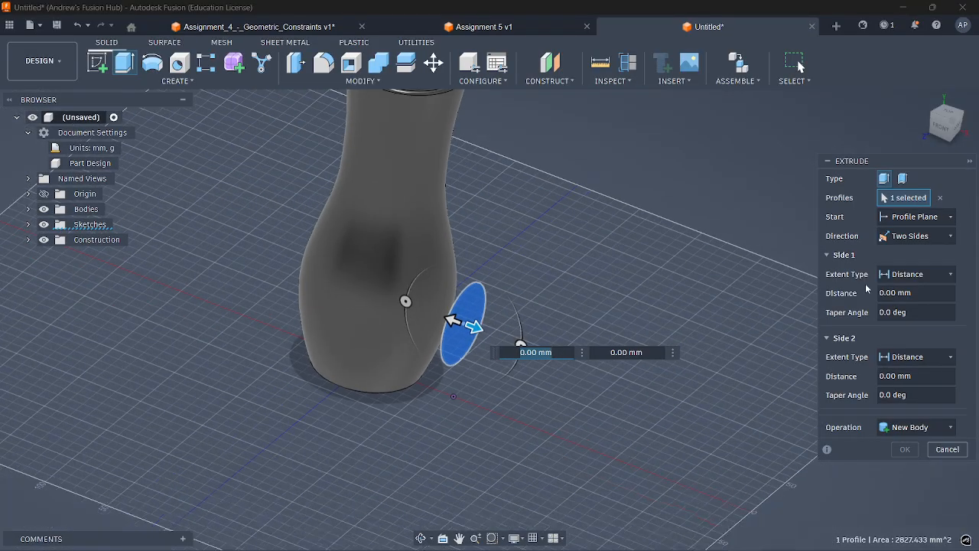
scroll(448, 321, "up", 4)
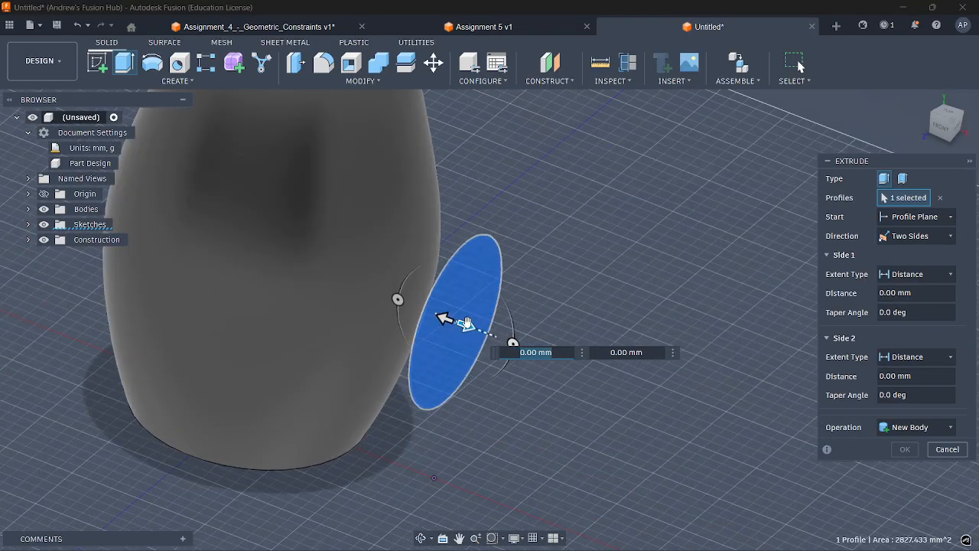
left_click_drag(452, 322, 762, 425)
scroll(546, 251, "down", 5)
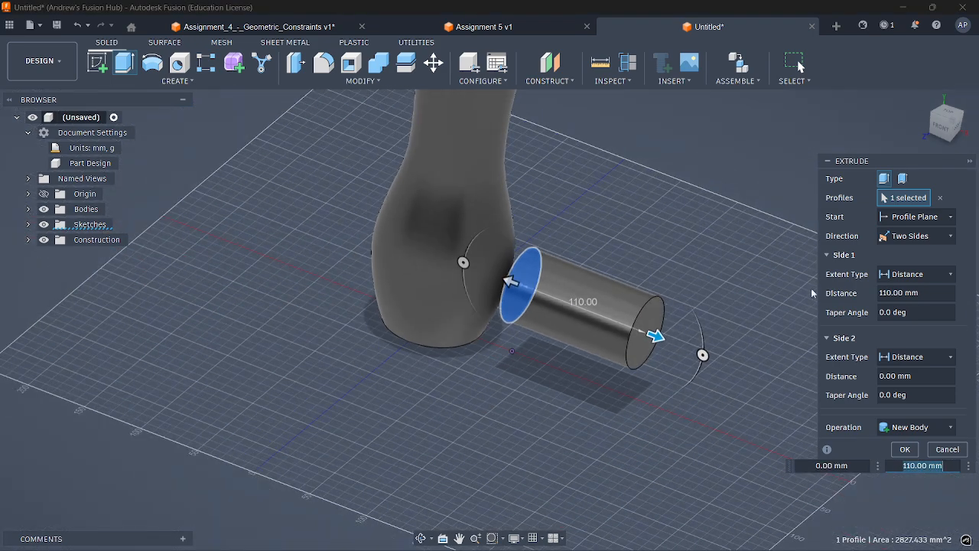
double_click(922, 297)
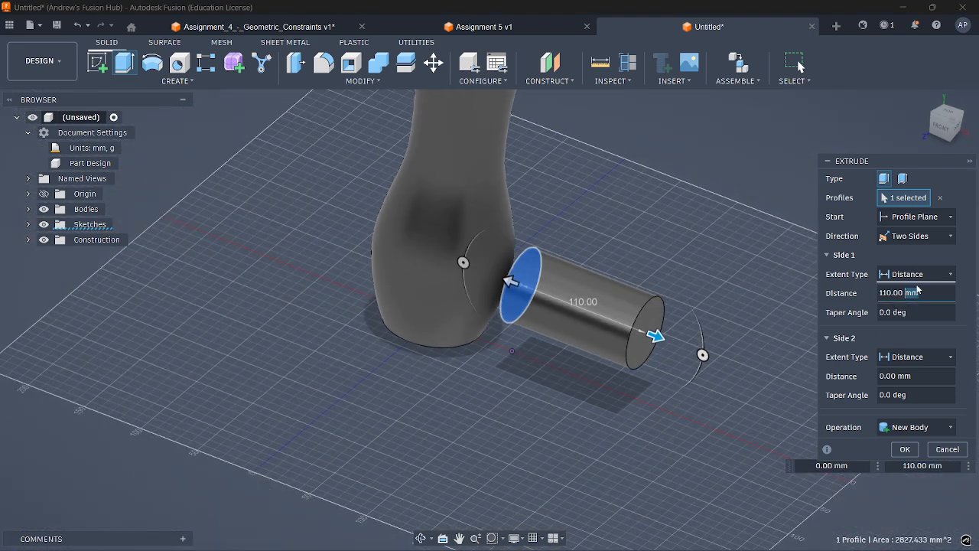
key("ctrl+a")
type("200")
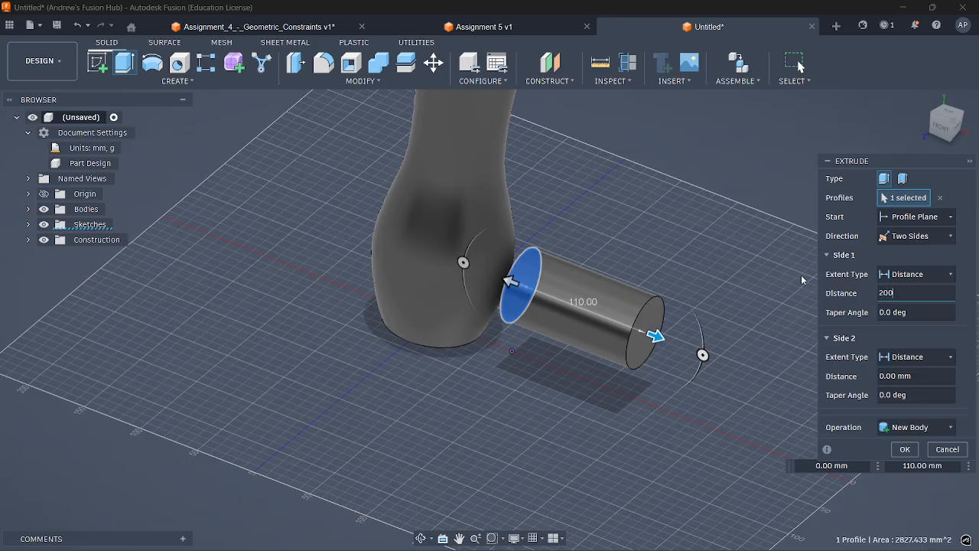
scroll(492, 258, "up", 4)
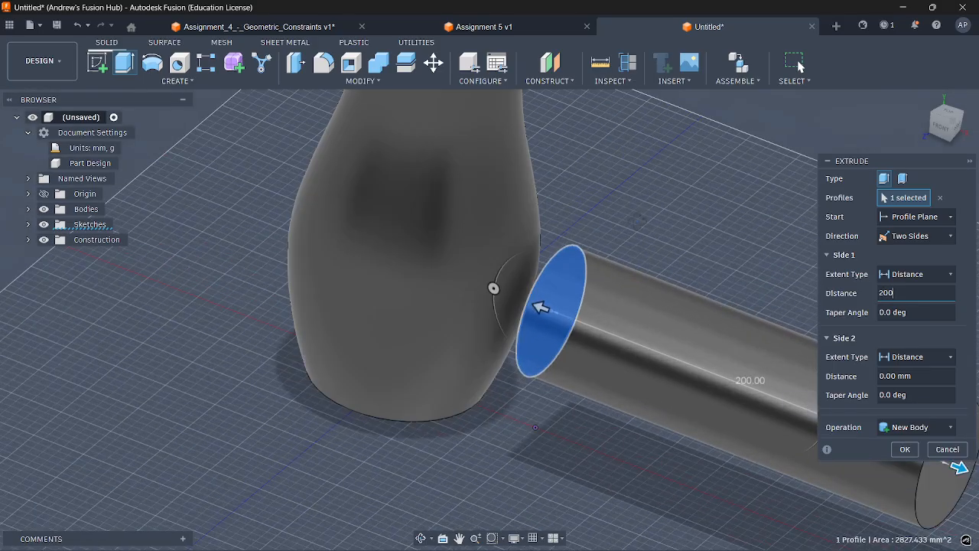
Extend Side 2 of the extrusion 40 mm inward through the body's wall.
middle_click_drag(492, 258, 557, 312, "shift")
left_click_drag(540, 307, 449, 280)
middle_click_drag(449, 279, 534, 218, "shift")
scroll(636, 266, "down", 3)
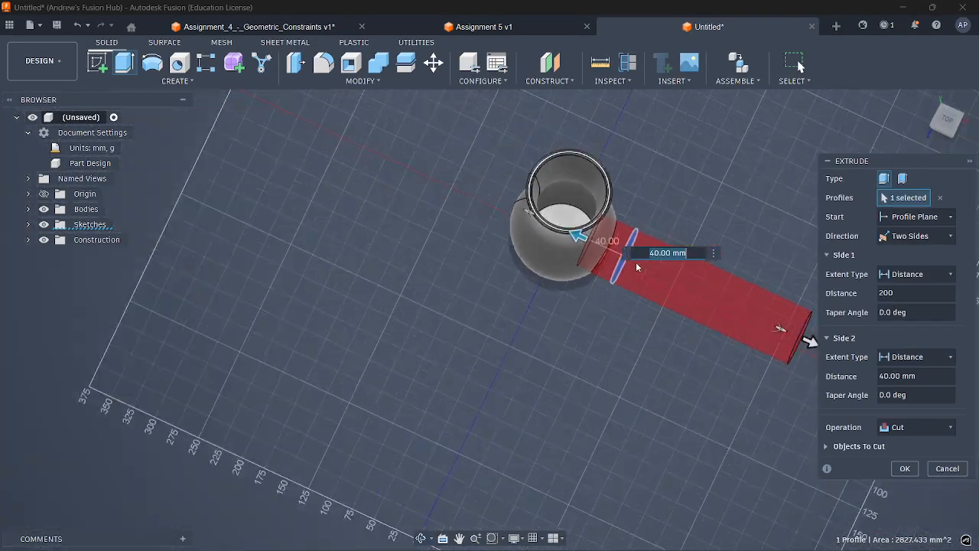
left_click_drag(601, 329, 597, 288, "shift")
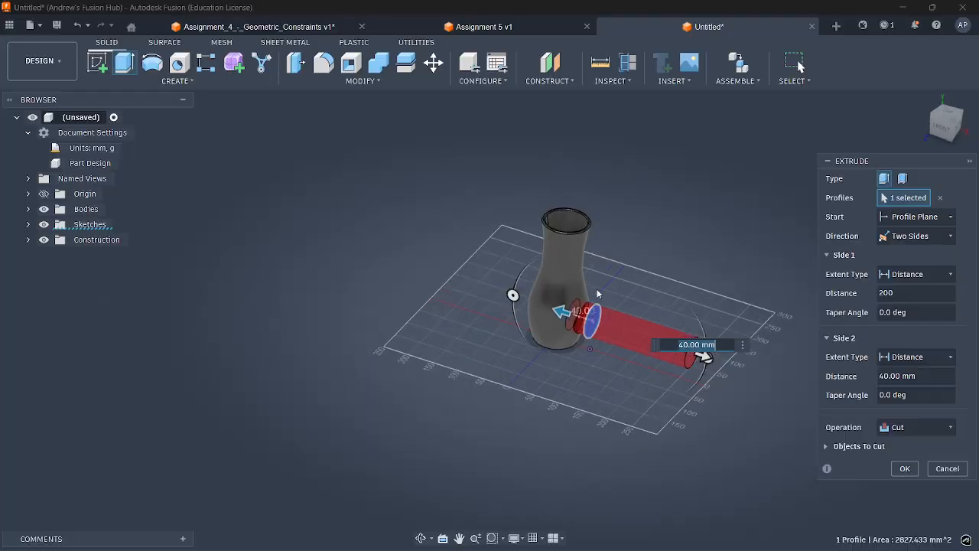
scroll(600, 287, "up", 7)
scroll(498, 351, "down", 5)
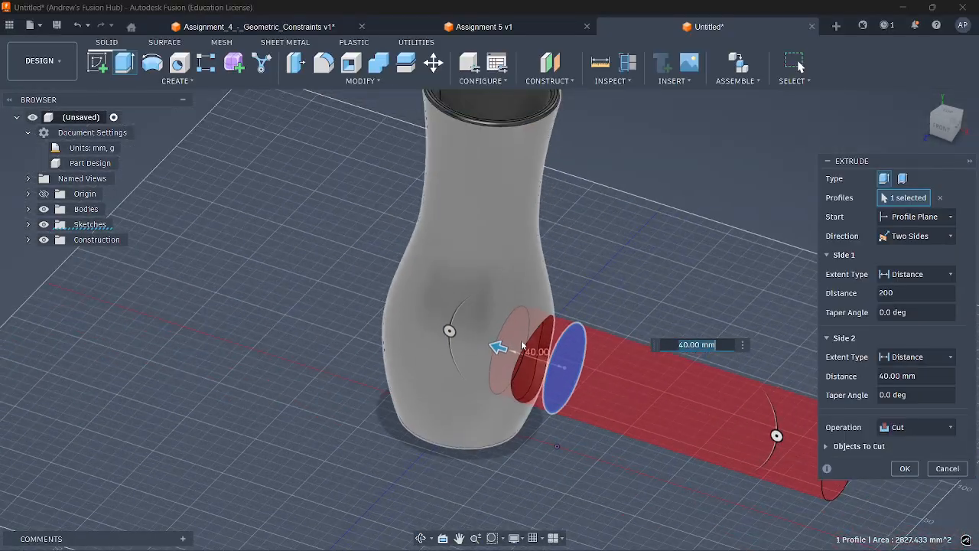
scroll(540, 290, "down", 3)
scroll(562, 276, "up", 1)
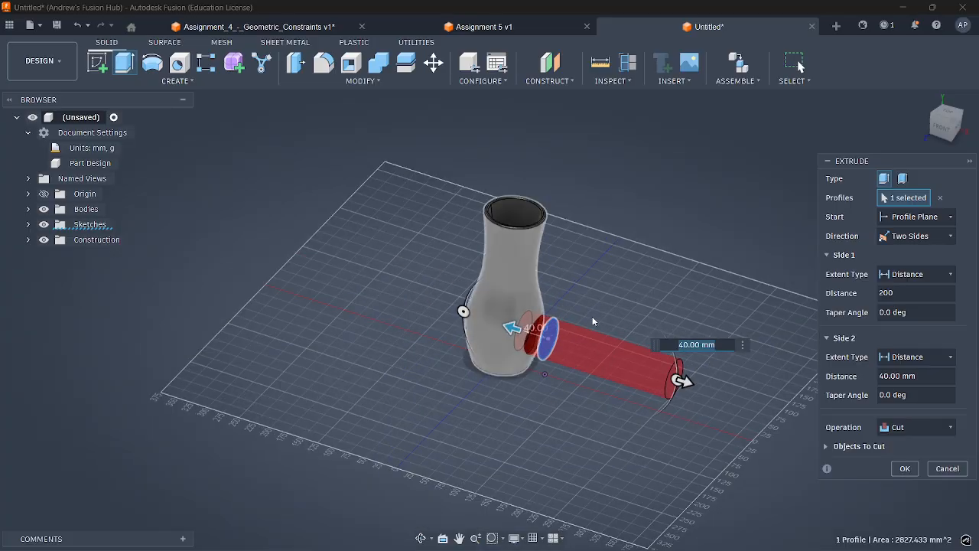
Change the extent type of Side 2 to To Object and pick the head's outer wall as its end face.
scroll(495, 303, "up", 3)
scroll(480, 307, "down", 1)
scroll(467, 287, "down", 1)
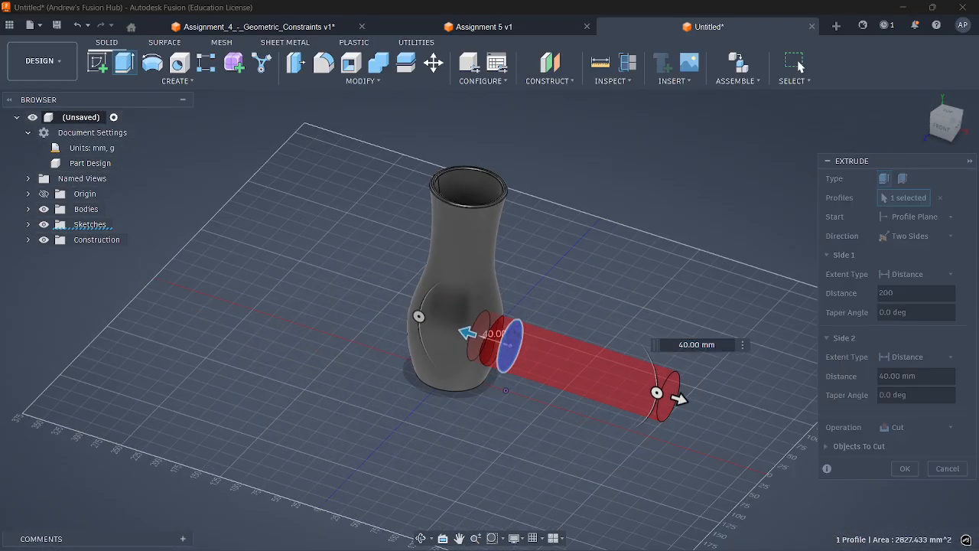
scroll(581, 322, "up", 4)
scroll(582, 300, "down", 2)
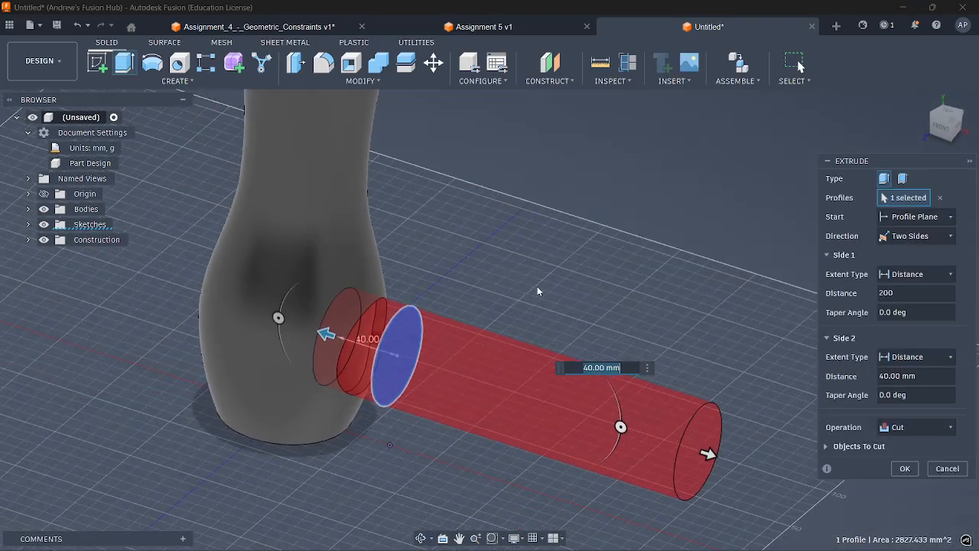
left_click(896, 358)
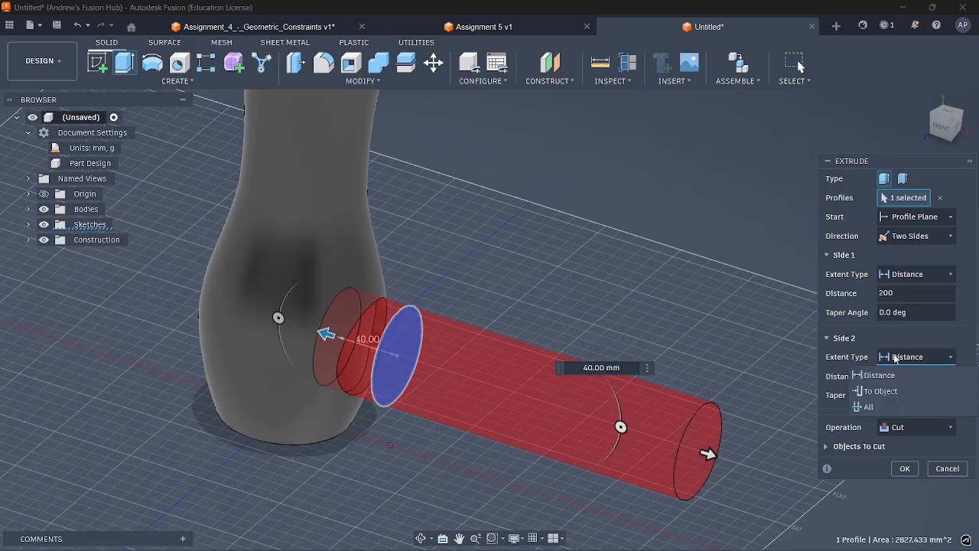
left_click(880, 391)
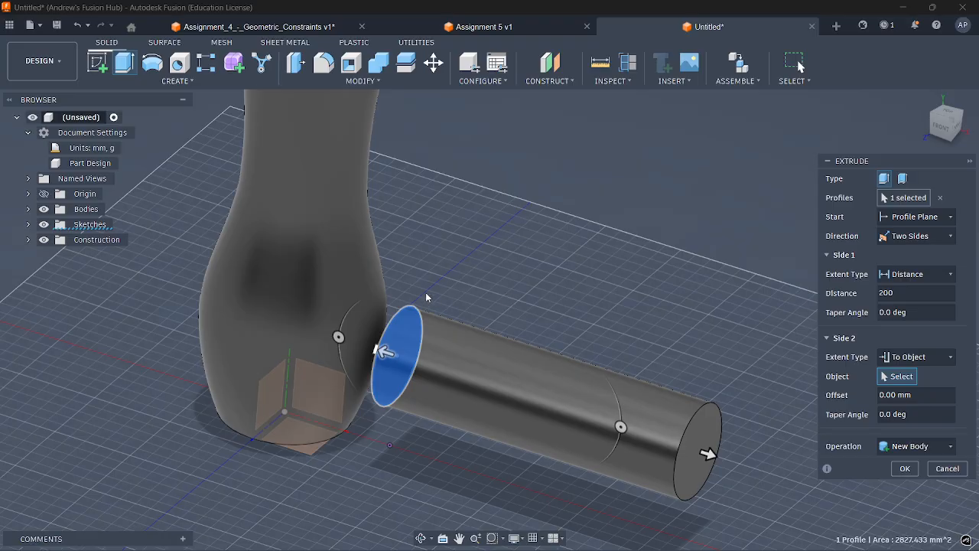
scroll(459, 291, "down", 3)
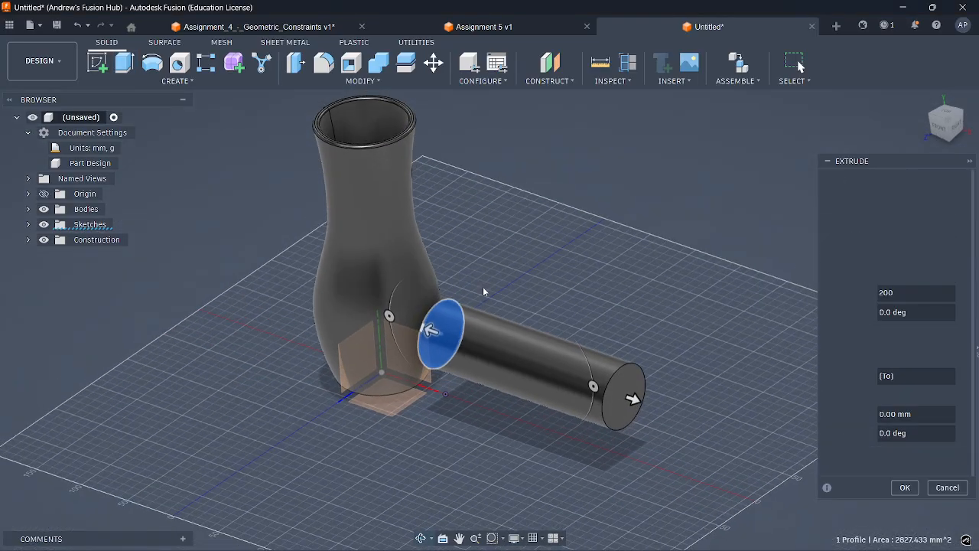
scroll(457, 301, "down", 2)
scroll(452, 280, "up", 6)
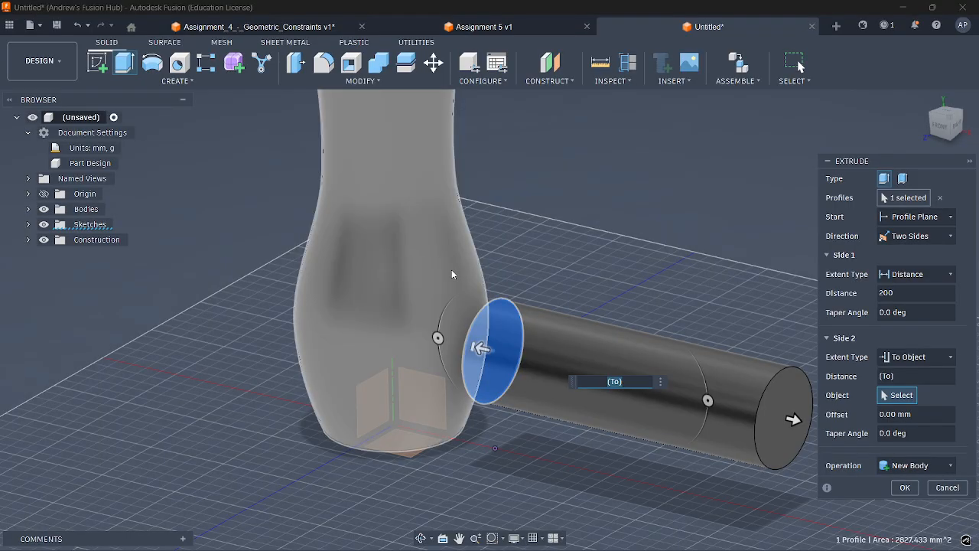
left_click(451, 270)
Check from several angles how the handle preview meets the hollow head, and complete the extrusion with the Join operation.
middle_click_drag(505, 280, 505, 429, "shift")
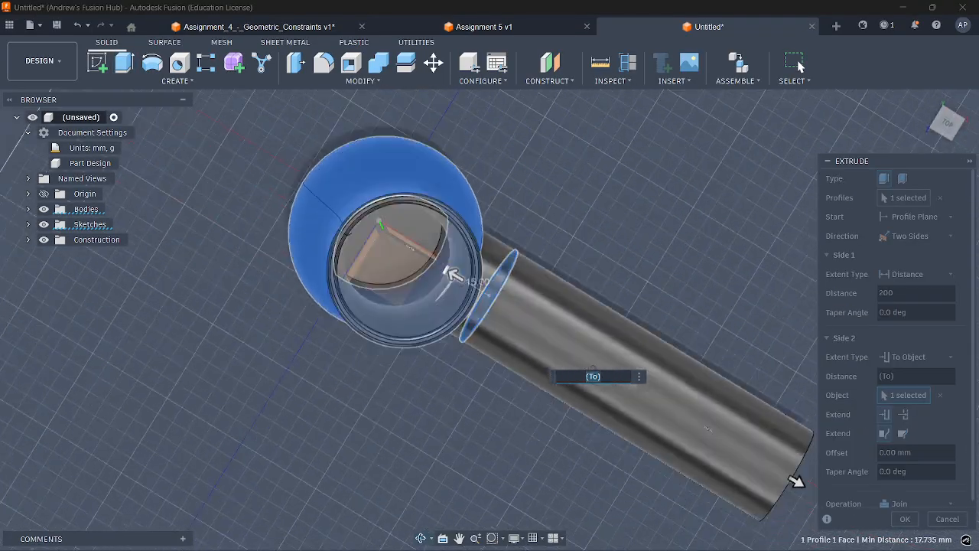
middle_click_drag(593, 372, 528, 302, "shift")
mouse_move(478, 377)
middle_mouse_down("shift")
mouse_move(502, 295)
mouse_move(492, 391)
middle_mouse_up("shift")
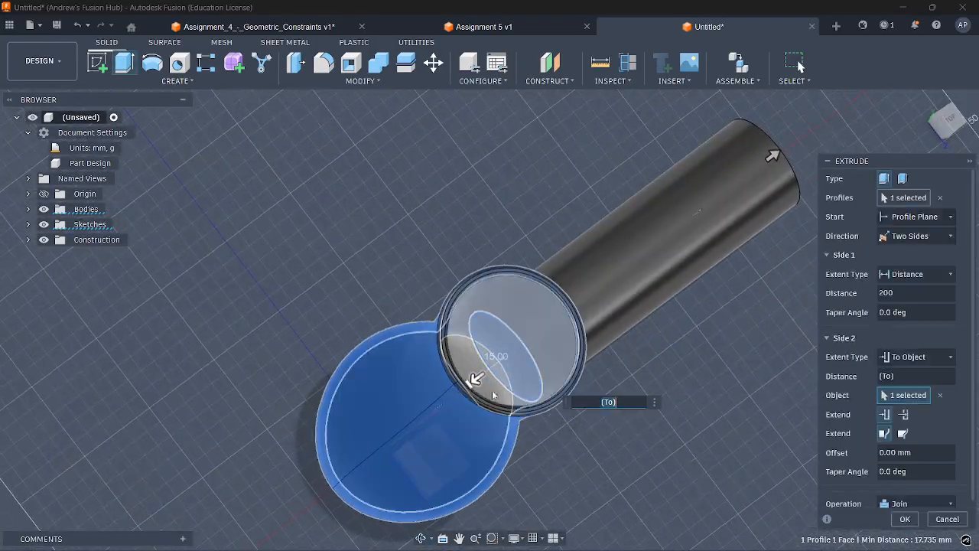
middle_click_drag(581, 435, 457, 308, "shift")
scroll(474, 302, "down", 4)
scroll(486, 340, "up", 5)
scroll(454, 308, "down", 4)
scroll(536, 299, "down", 3)
scroll(560, 290, "up", 3)
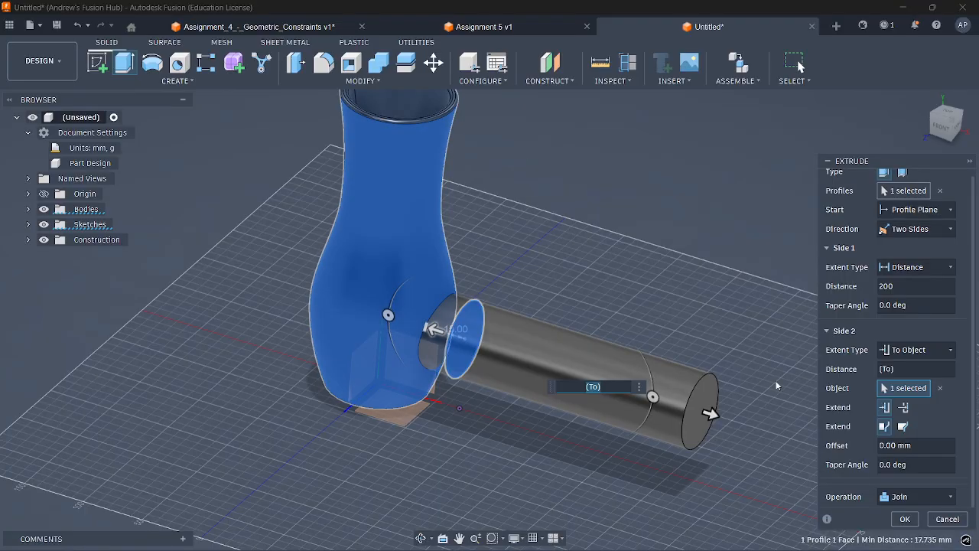
left_click(905, 518)
Inspect the head's interior from above where the handle attaches, and check the Assignment 6 slide in Chrome before returning to Fusion.
scroll(635, 300, "down", 4)
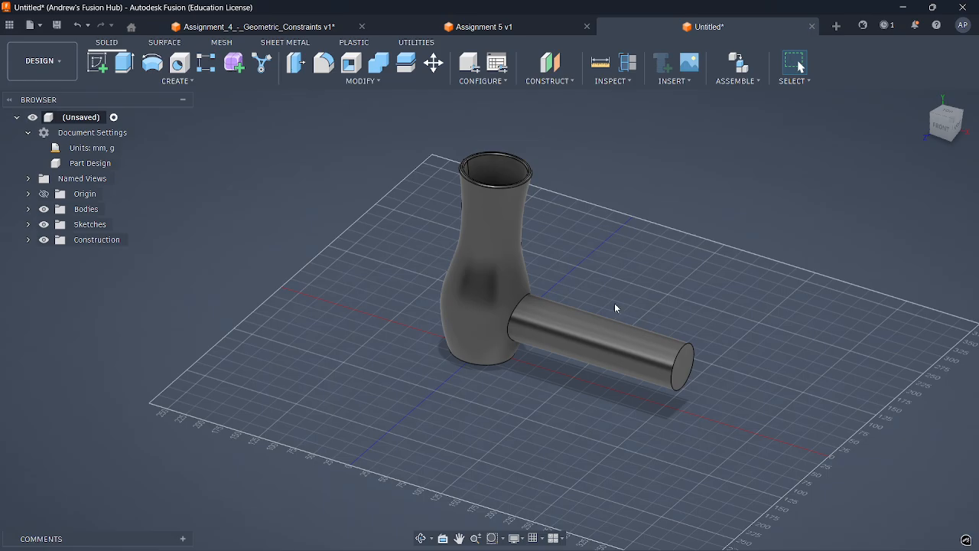
middle_click_drag(615, 308, 485, 326, "shift")
scroll(612, 307, "up", 2)
scroll(474, 308, "up", 1)
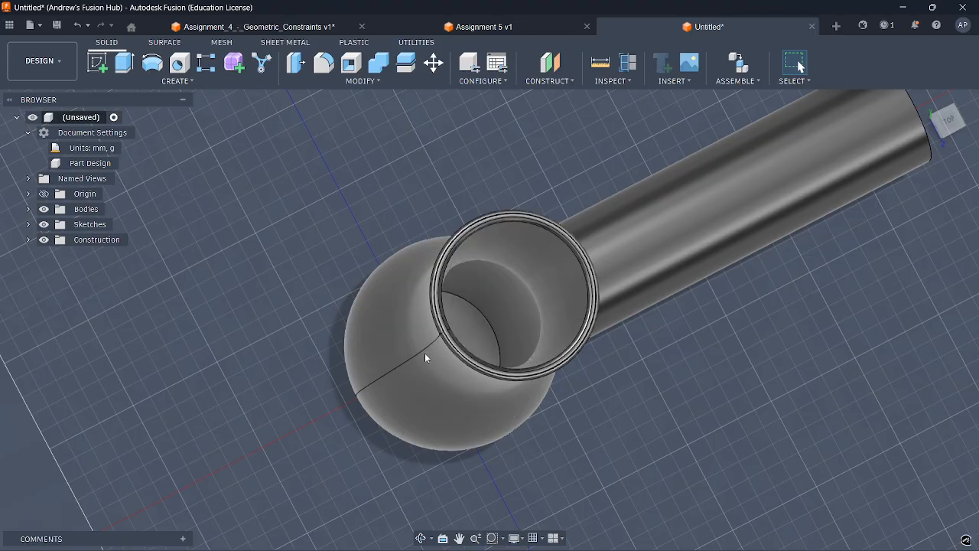
middle_click_drag(672, 339, 549, 326, "shift")
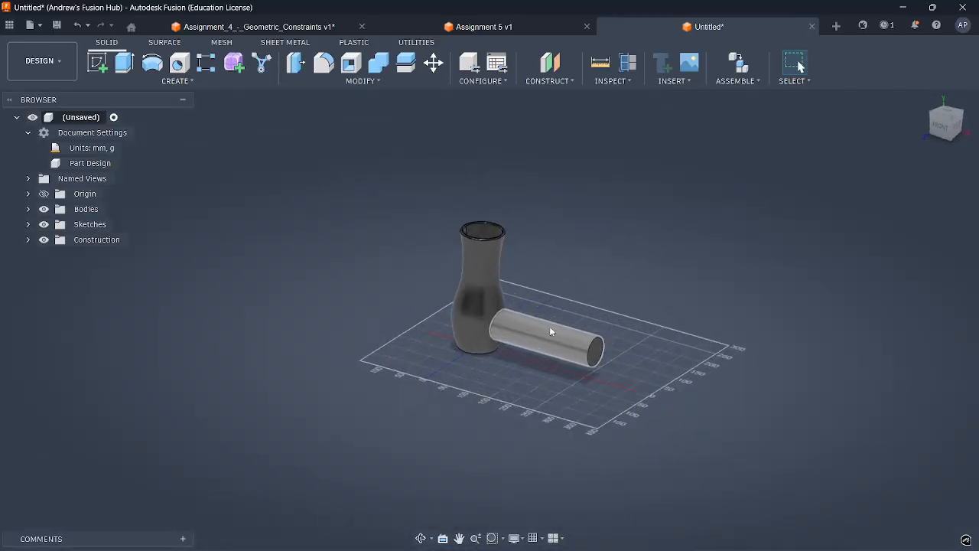
scroll(550, 331, "up", 5)
key("alt+Tab")
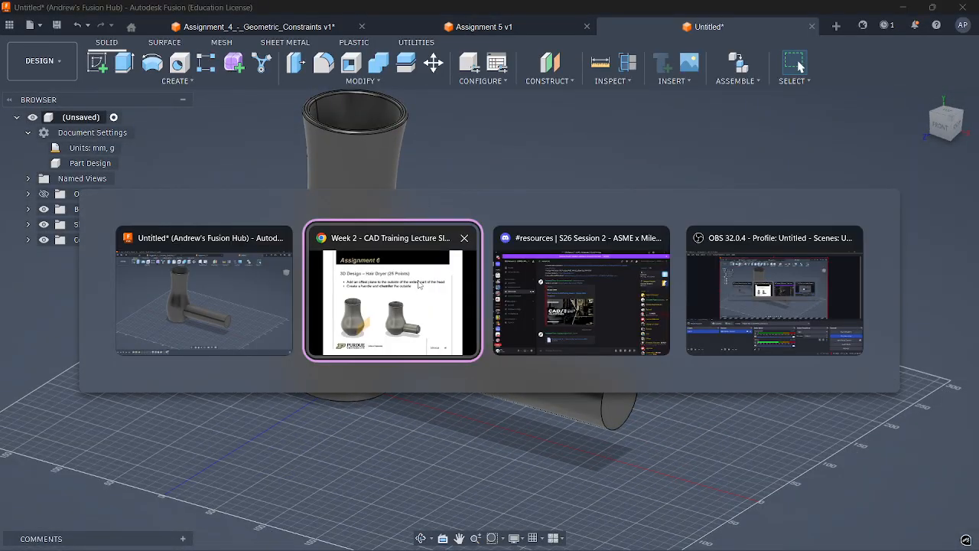
key("alt+Tab")
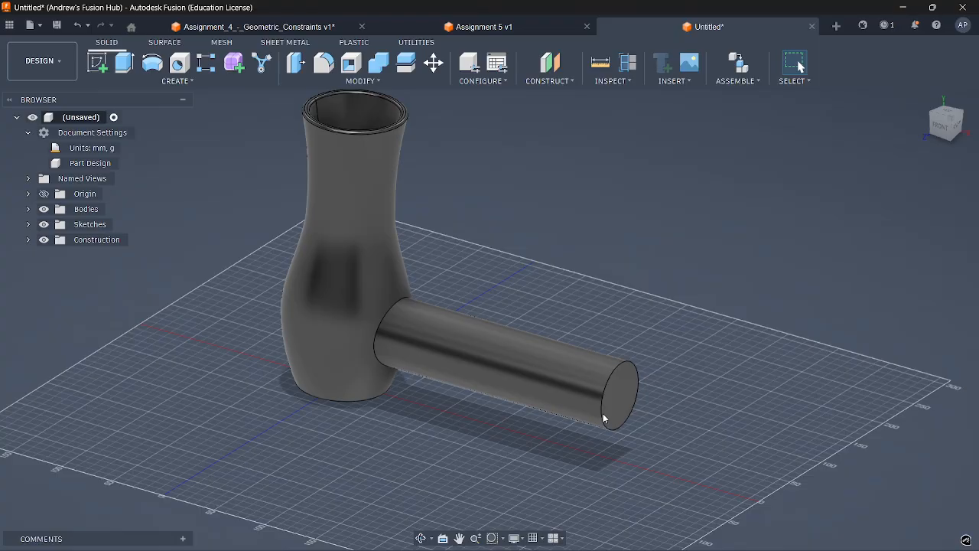
Chamfer the circular edge at the handle's free end with an equal distance of 10 mm.
scroll(604, 419, "up", 3)
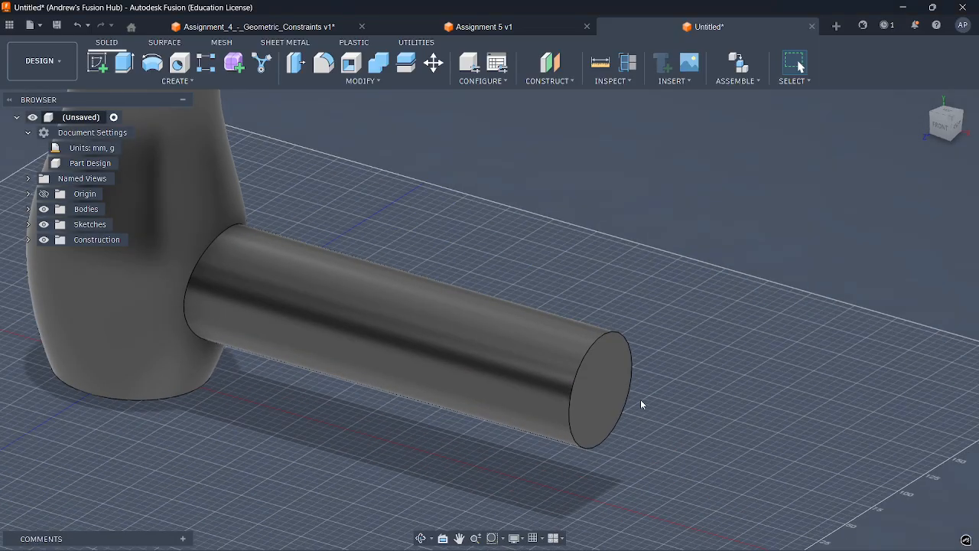
left_click(351, 81)
left_click(329, 120)
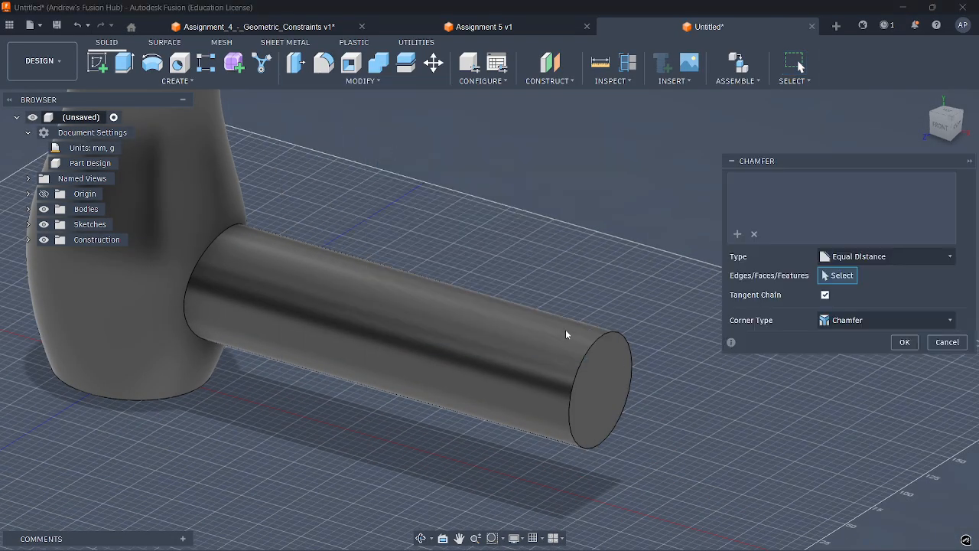
left_click(579, 358)
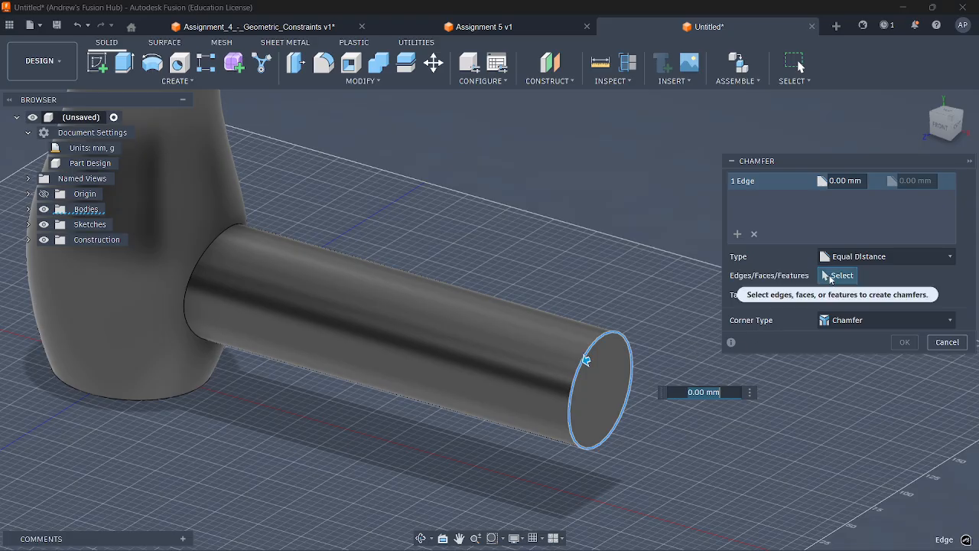
type("10")
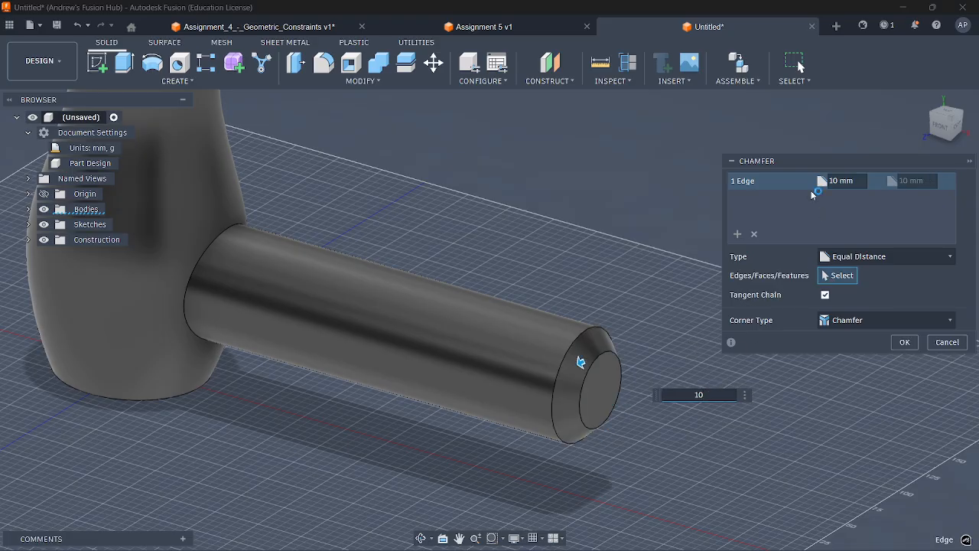
left_click(905, 342)
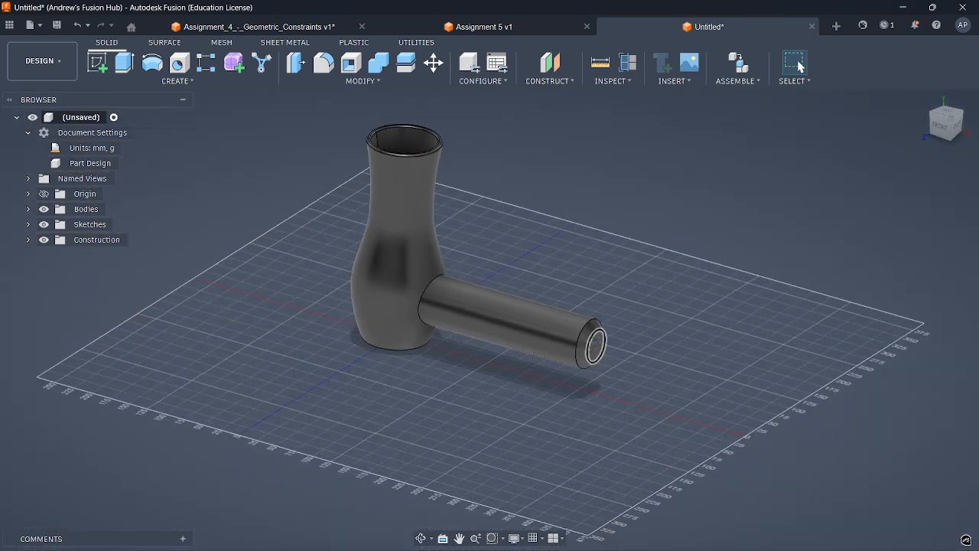
Review the whole hair dryer and compare it with the Assignment 6 slide in Chrome, returning to Fusion.
middle_click_drag(596, 343, 579, 373, "shift")
scroll(579, 373, "down", 3)
scroll(518, 269, "up", 4)
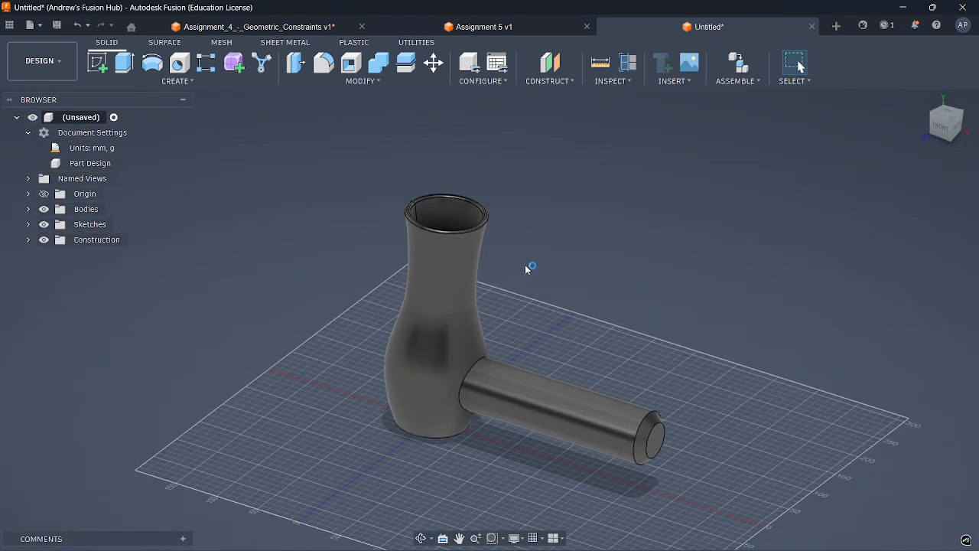
key("alt+Tab")
key("alt+Tab")
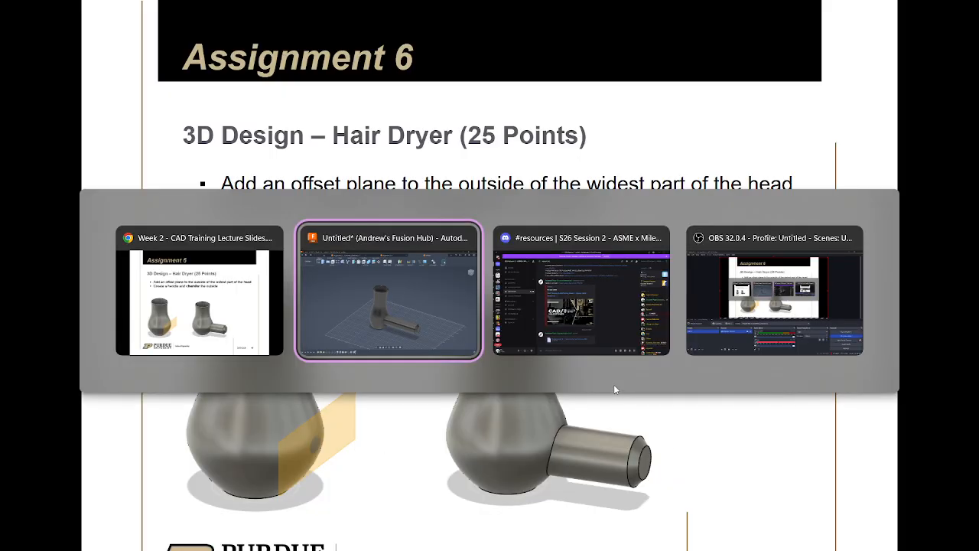
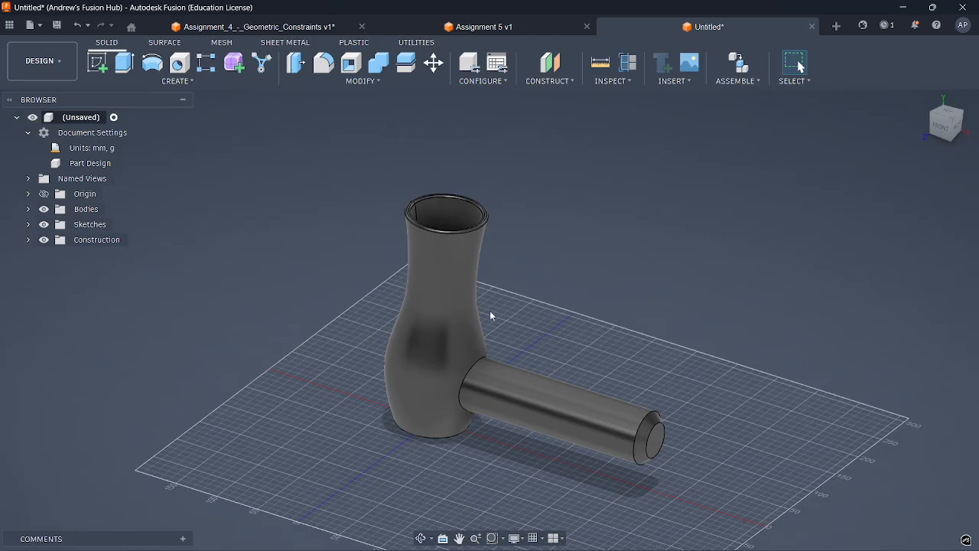
scroll(489, 310, "down", 3)
middle_click_drag(500, 305, 516, 313, "shift")
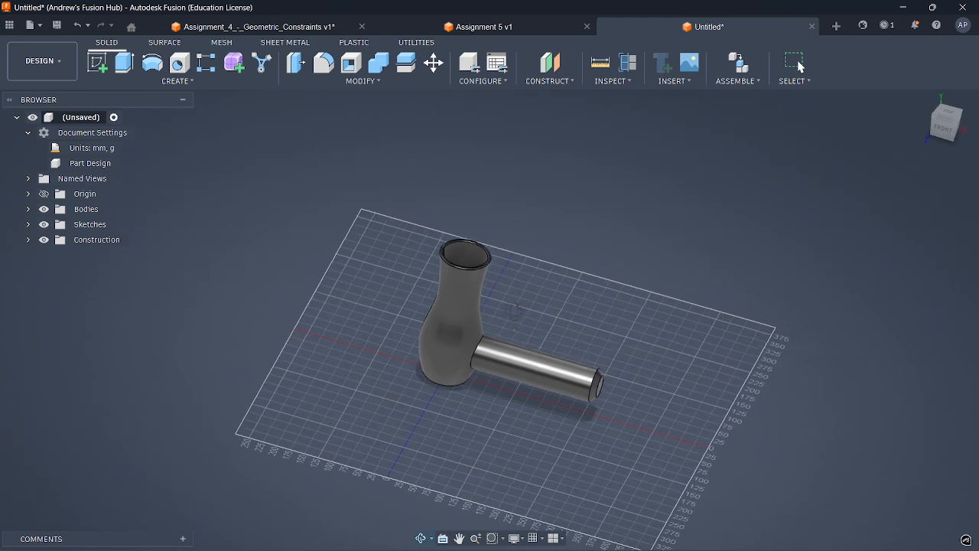
scroll(520, 280, "down", 5)
middle_click_drag(738, 379, 693, 349, "shift")
scroll(565, 328, "up", 5)
middle_click_drag(439, 287, 575, 299, "shift")
scroll(638, 366, "down", 5)
scroll(626, 311, "up", 6)
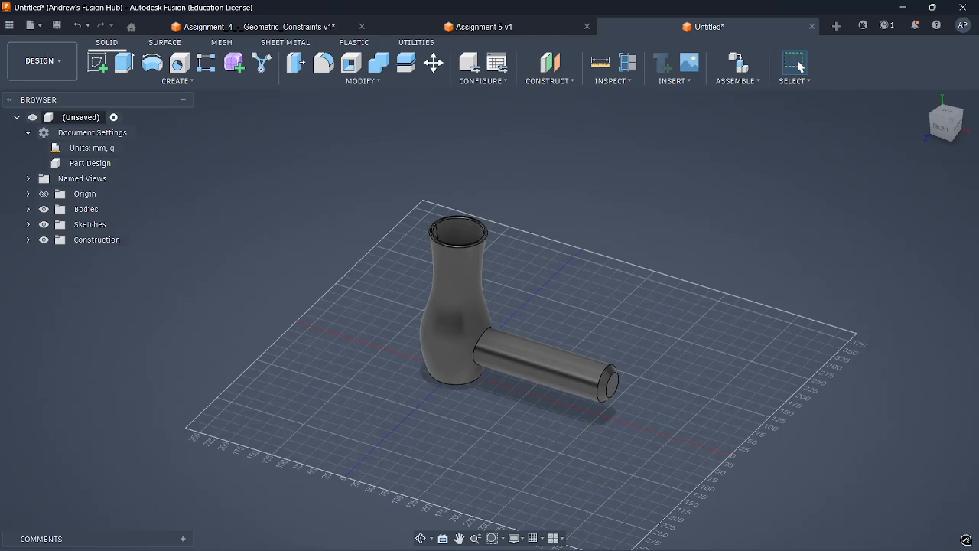
scroll(710, 306, "down", 3)
scroll(663, 292, "up", 4)
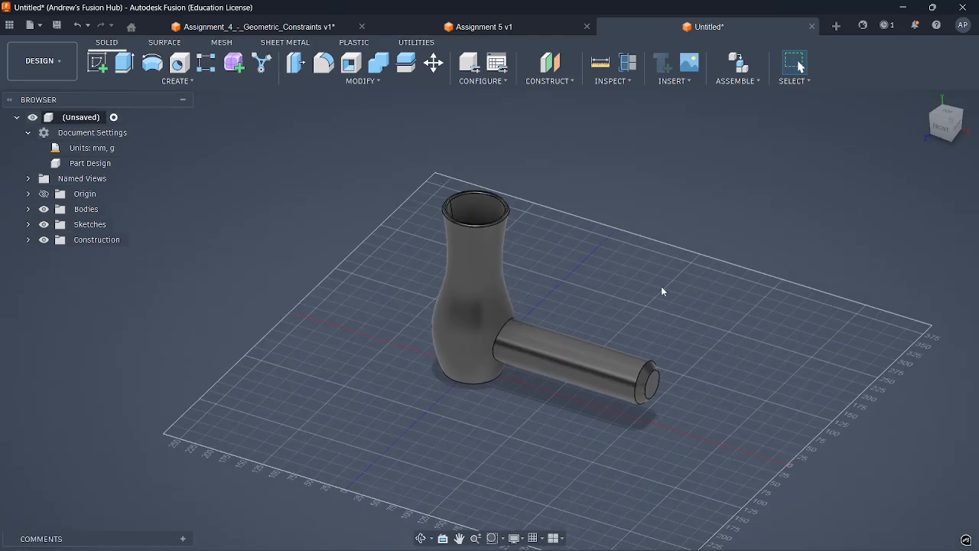
scroll(663, 292, "down", 5)
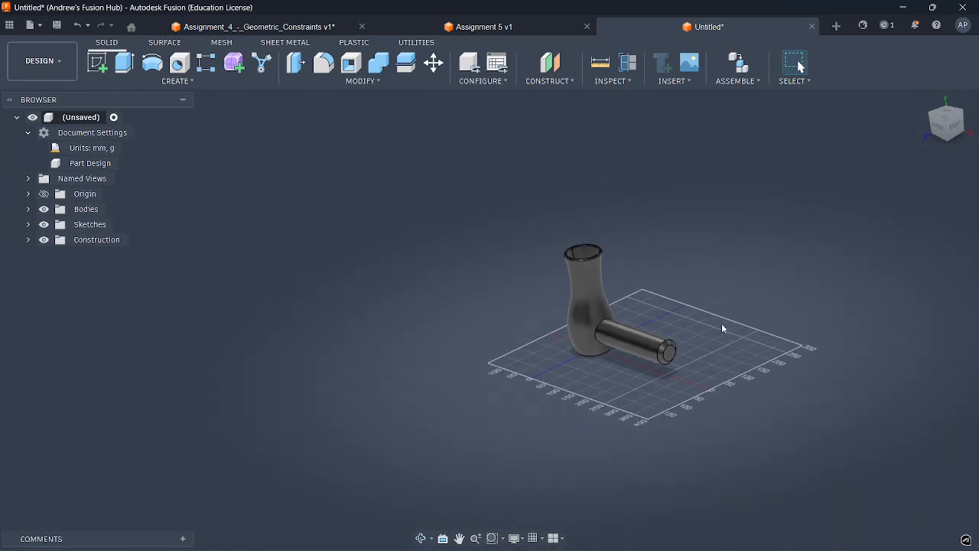
scroll(721, 324, "up", 3)
middle_click_drag(528, 289, 574, 291, "shift")
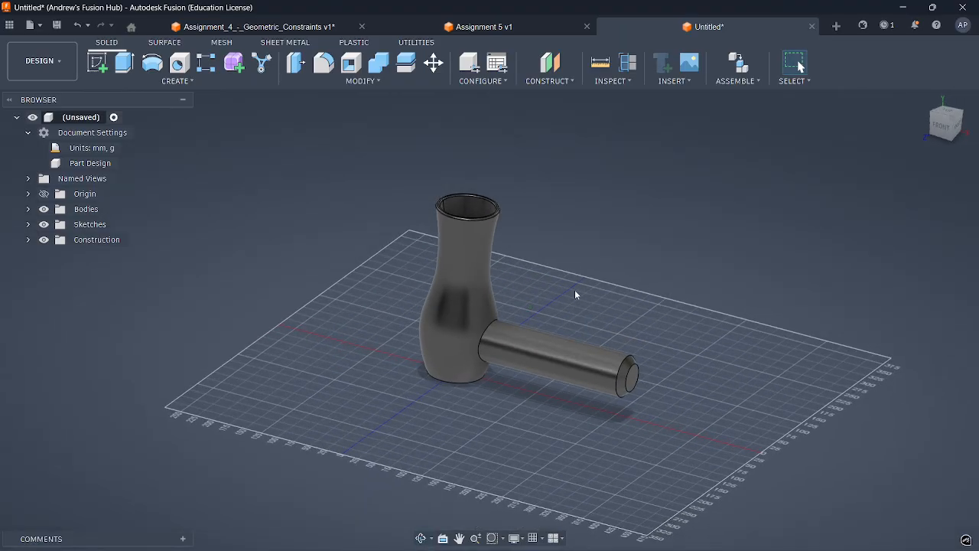
scroll(581, 275, "up", 2)
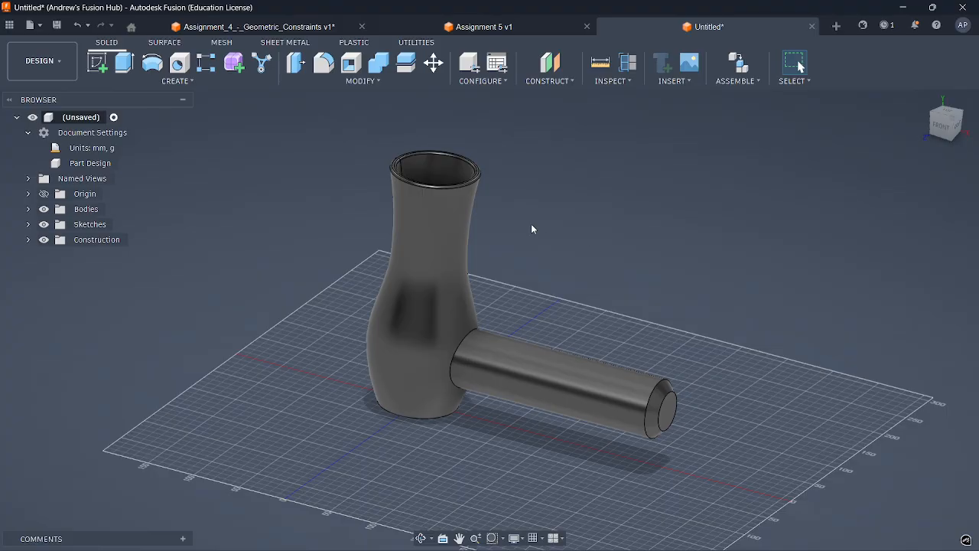
scroll(588, 227, "down", 1)
middle_click_drag(593, 228, 641, 278, "shift")
scroll(652, 291, "down", 3)
scroll(641, 277, "up", 3)
scroll(701, 304, "up", 1)
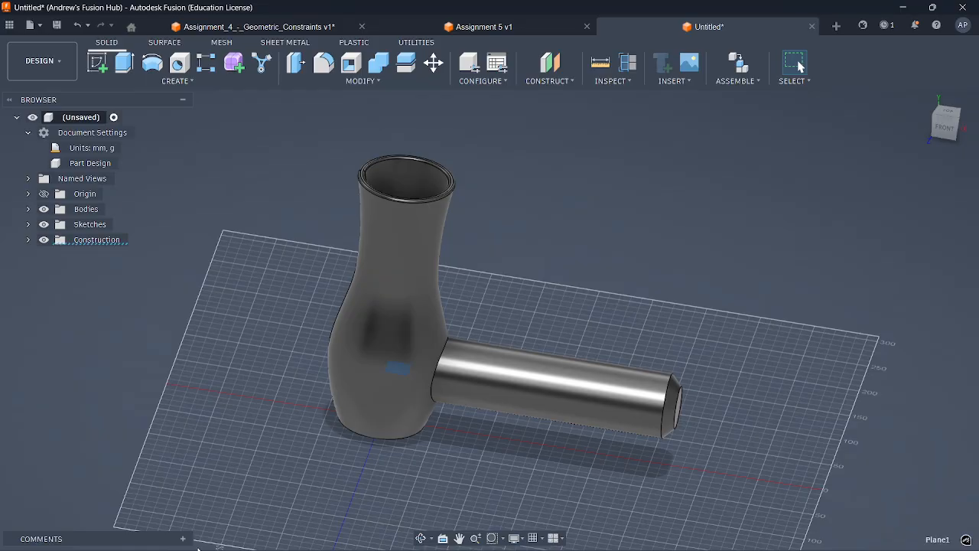
scroll(461, 273, "down", 2)
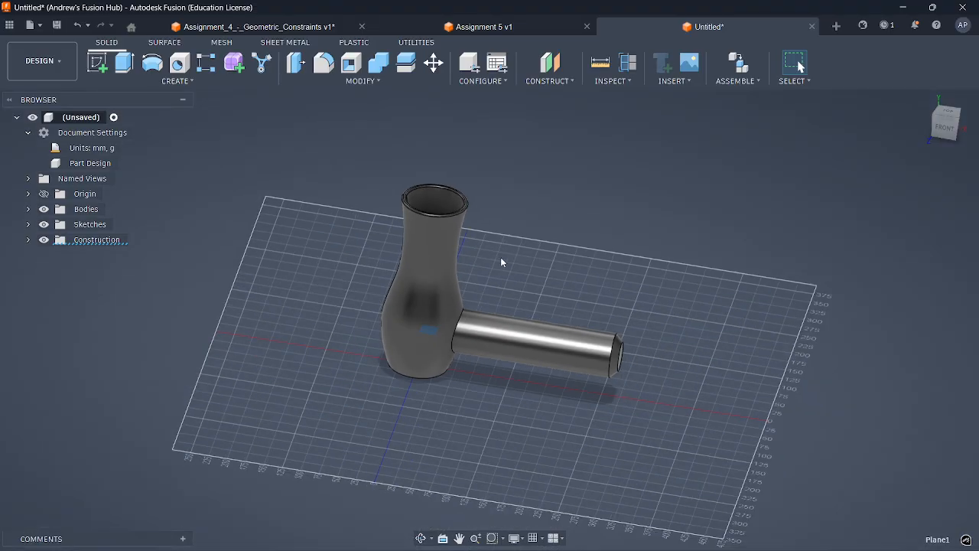
scroll(527, 268, "down", 2)
scroll(528, 275, "up", 2)
middle_click_drag(528, 279, 551, 282, "shift")
scroll(552, 281, "up", 2)
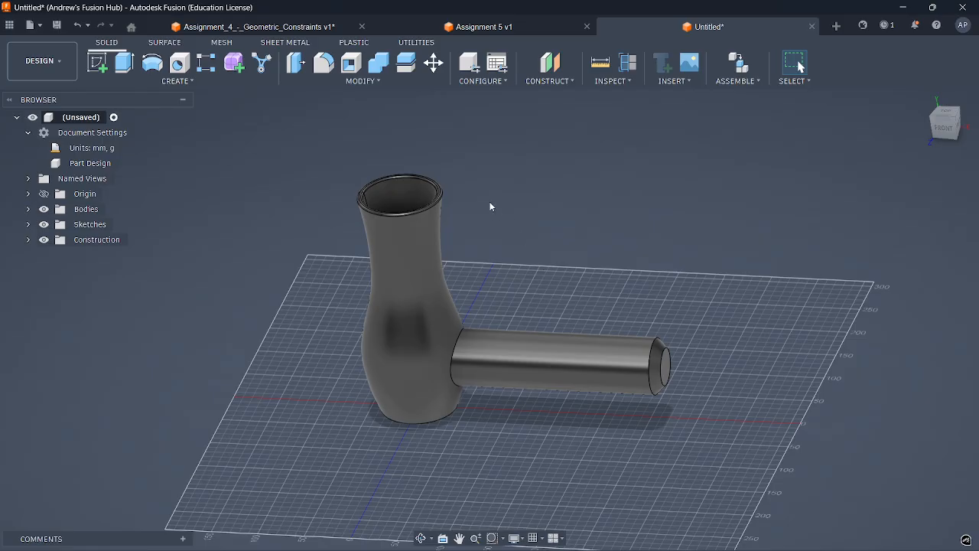
Inspect the hollow head from above, then the handle's junction with the head and its chamfered free end.
middle_click_drag(490, 207, 495, 228, "shift")
scroll(547, 248, "down", 3)
scroll(490, 229, "up", 5)
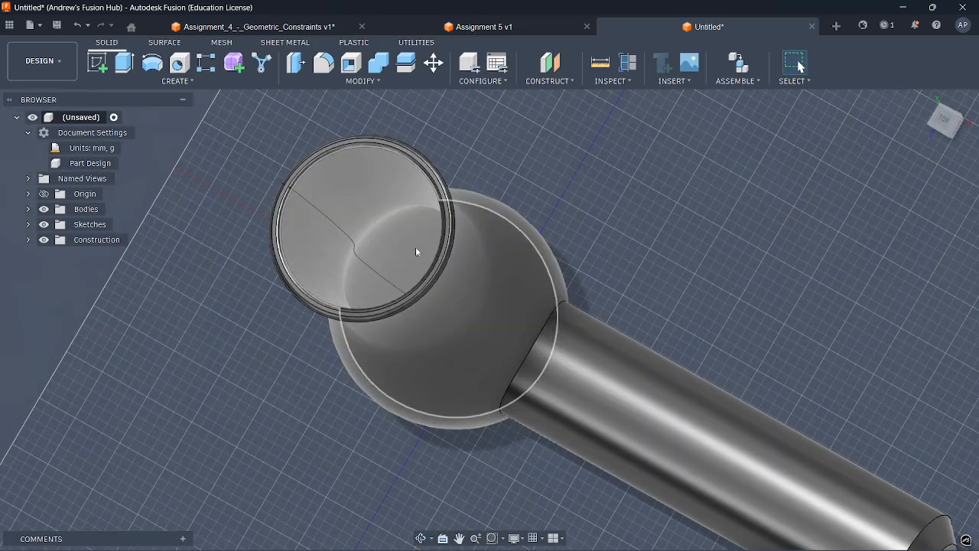
middle_click_drag(416, 252, 716, 279, "shift")
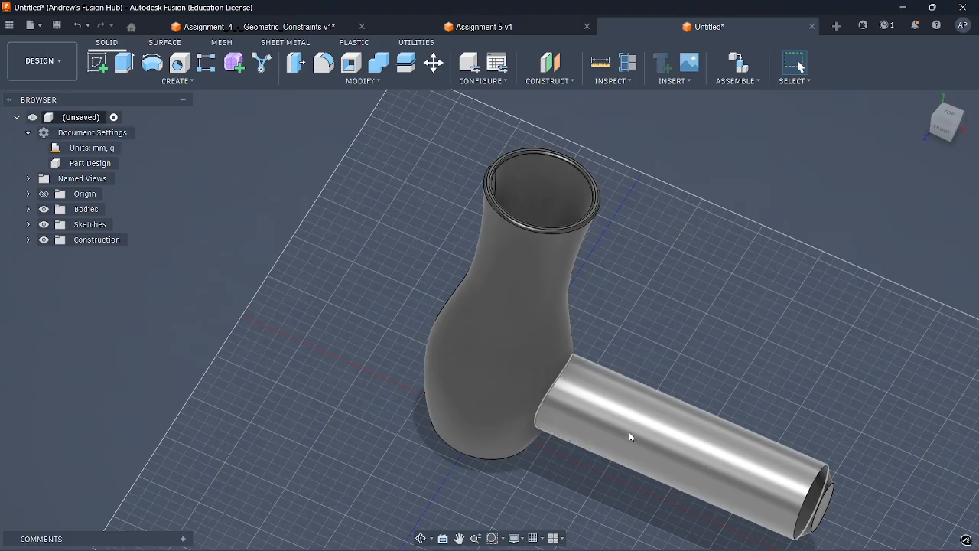
scroll(628, 432, "down", 8)
scroll(567, 367, "up", 5)
scroll(444, 375, "up", 3)
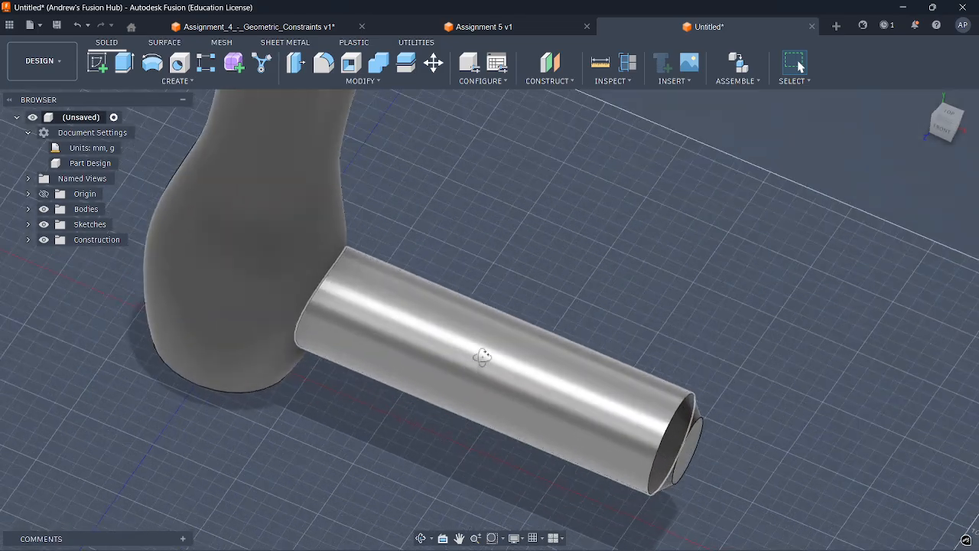
middle_click_drag(481, 356, 728, 413, "shift")
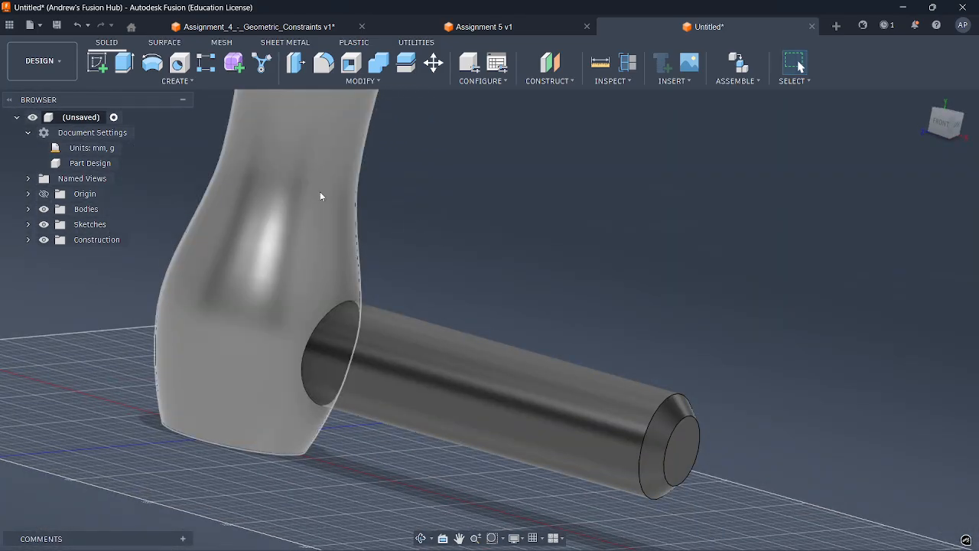
scroll(411, 248, "down", 5)
middle_click_drag(429, 280, 446, 348, "shift")
scroll(445, 295, "down", 5)
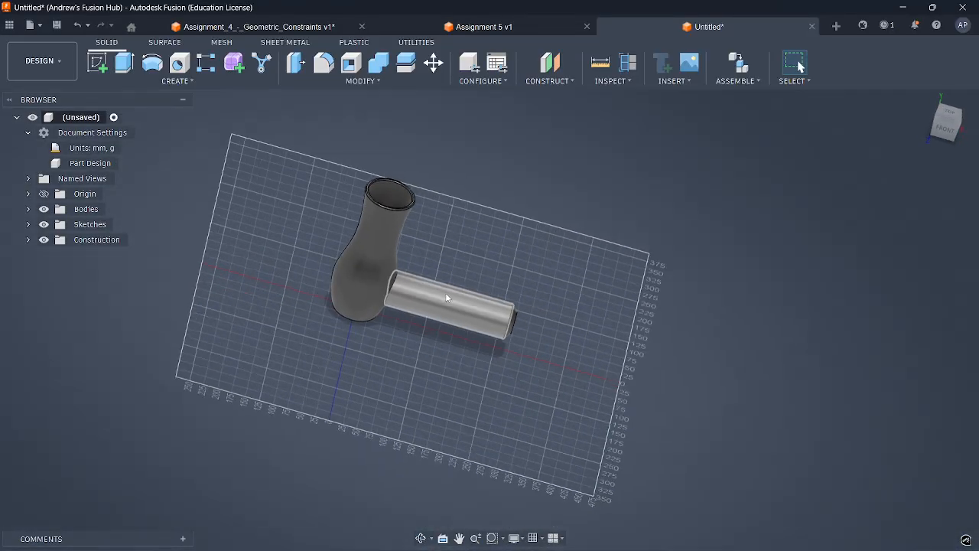
scroll(444, 256, "up", 6)
middle_click_drag(439, 257, 344, 188, "shift")
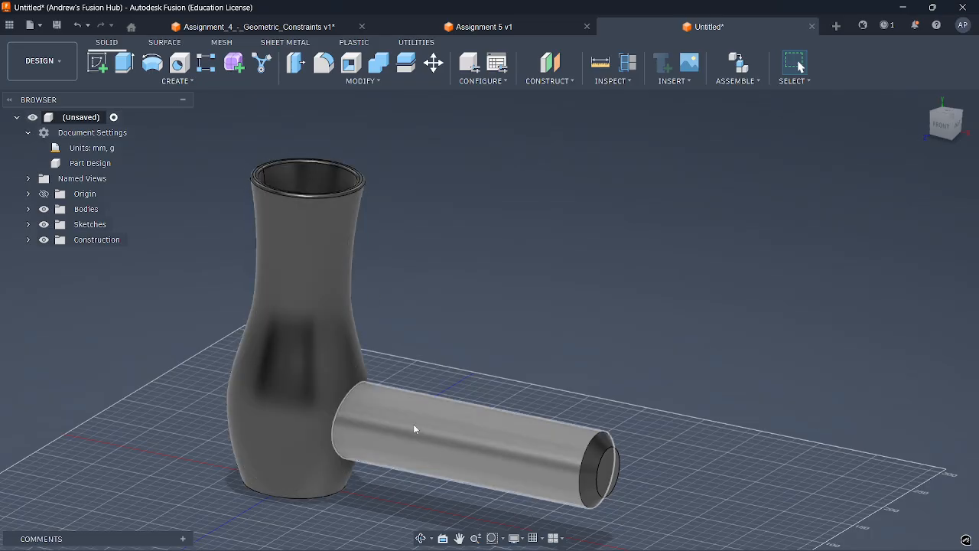
Highlight the Shell1 feature on the model to review which surfaces hollow out the head, and clear the selection.
scroll(600, 343, "down", 3)
middle_click_drag(562, 341, 550, 383, "shift")
scroll(501, 392, "down", 4)
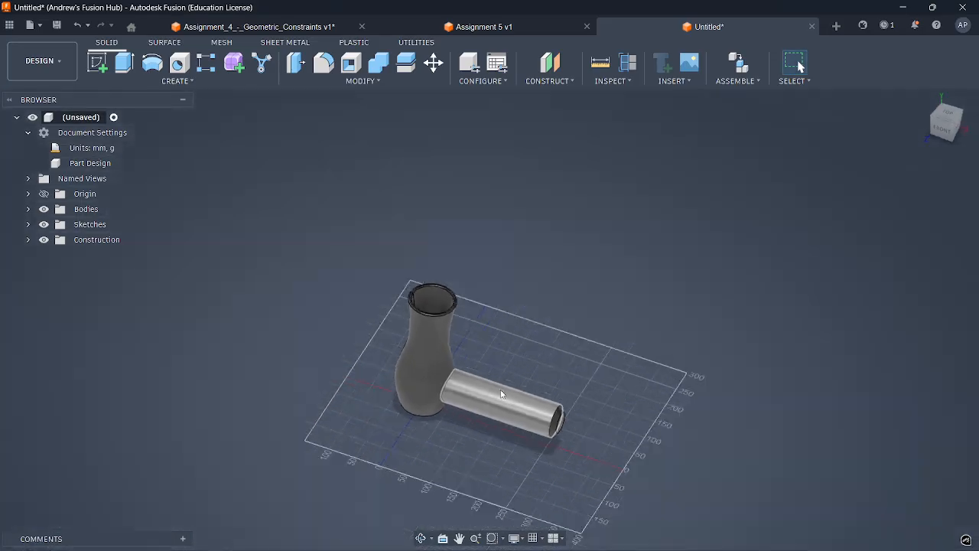
scroll(492, 365, "up", 3)
scroll(473, 299, "down", 4)
scroll(493, 380, "up", 3)
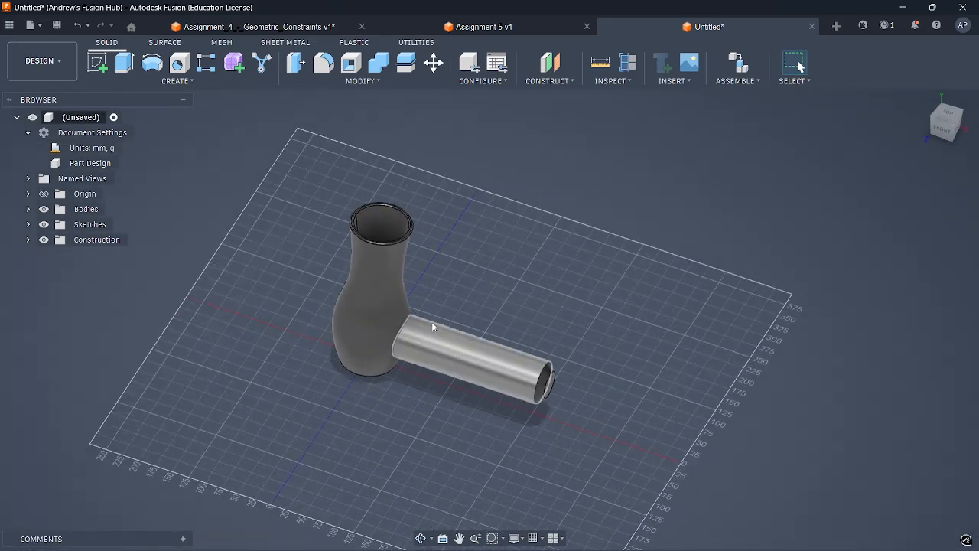
scroll(389, 396, "up", 2)
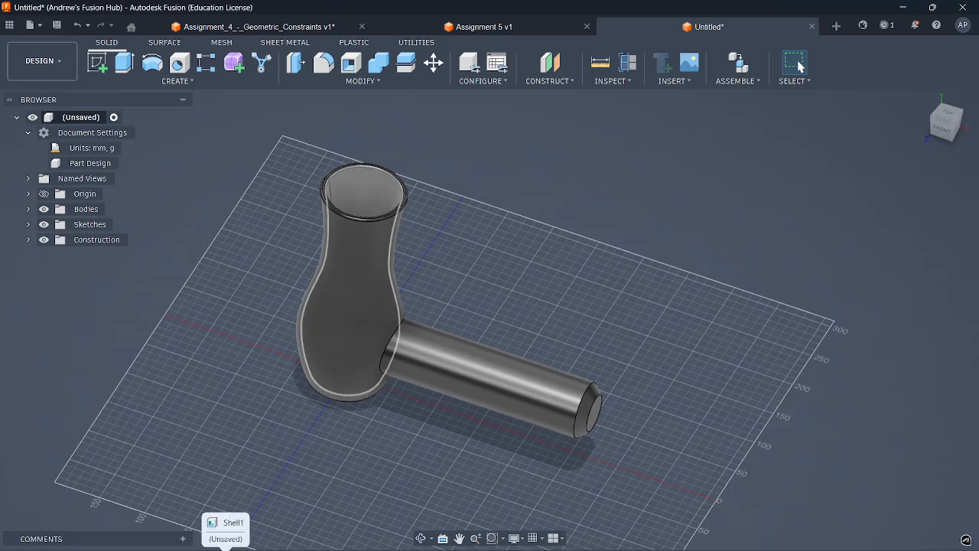
left_click(225, 546)
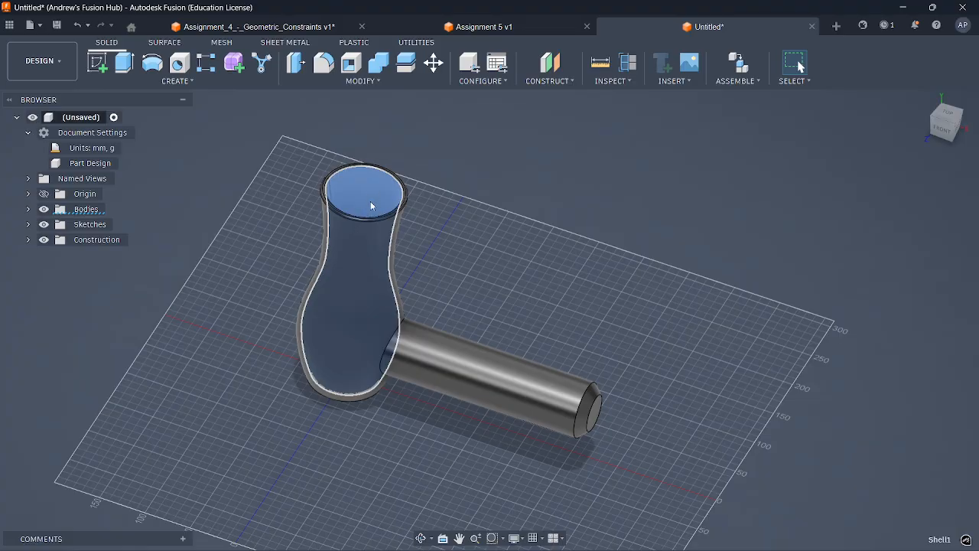
left_click(640, 321)
scroll(438, 302, "down", 1)
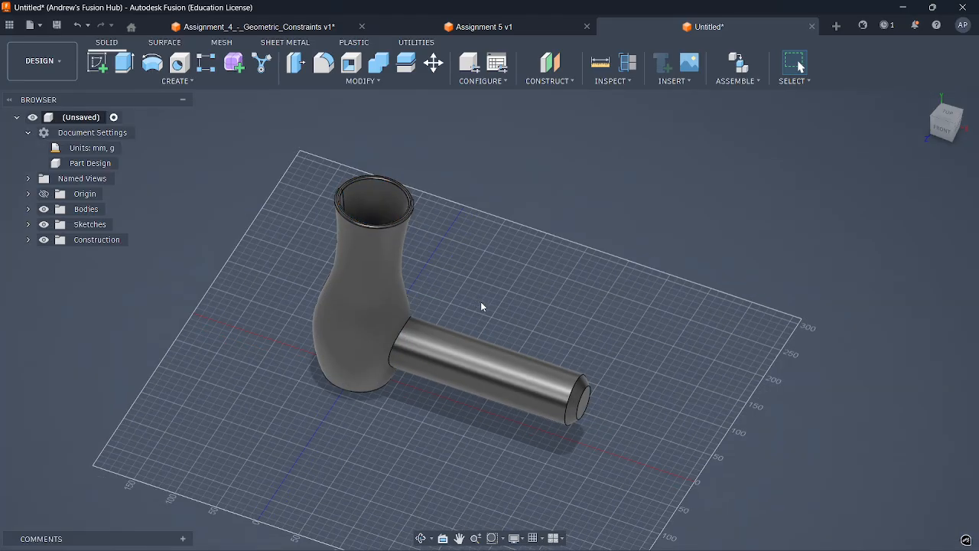
scroll(501, 295, "up", 1)
middle_click_drag(649, 305, 628, 280, "shift")
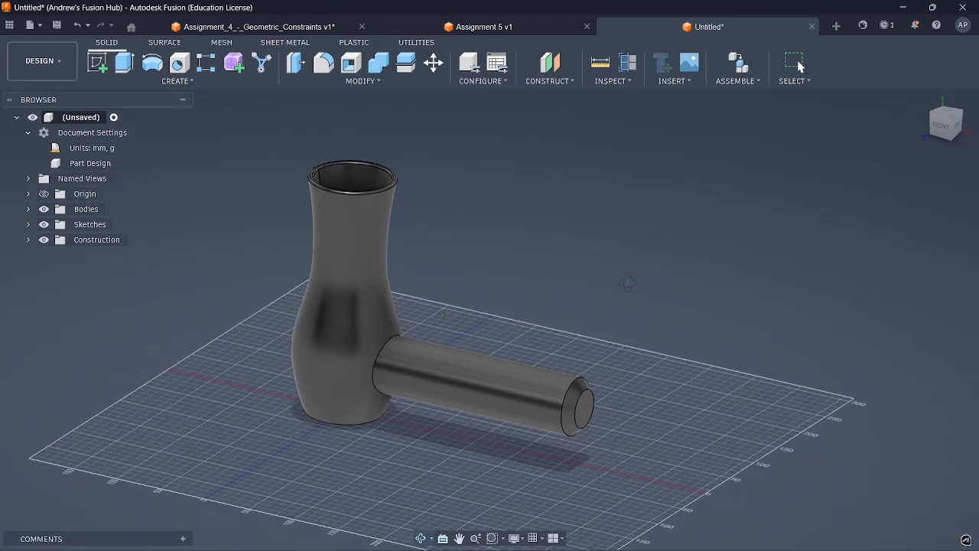
scroll(633, 283, "up", 3)
scroll(583, 308, "down", 2)
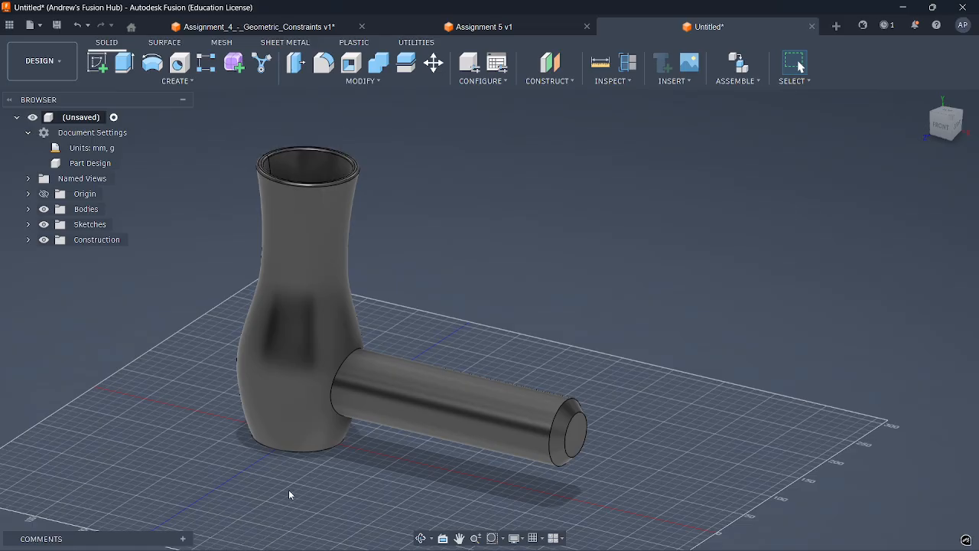
middle_click_drag(548, 326, 412, 324, "shift")
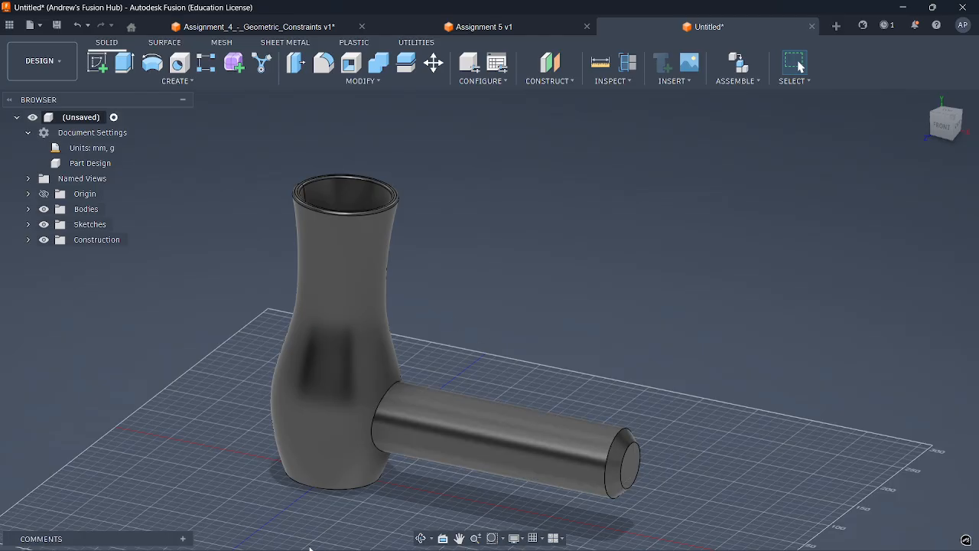
Highlight the Fillet1 feature on the head's open rim to review the rounded edges, and clear the selection.
left_click(168, 549)
scroll(433, 166, "down", 4)
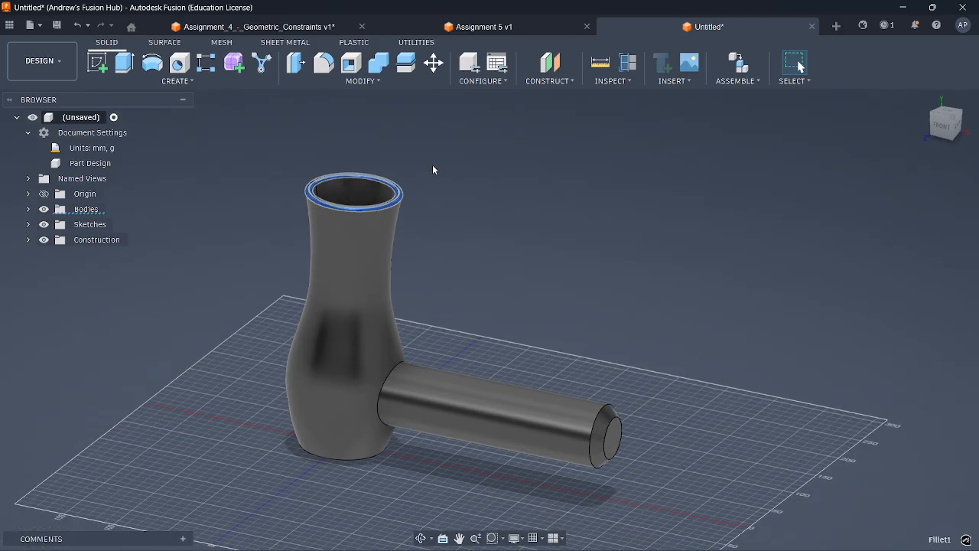
scroll(376, 185, "up", 7)
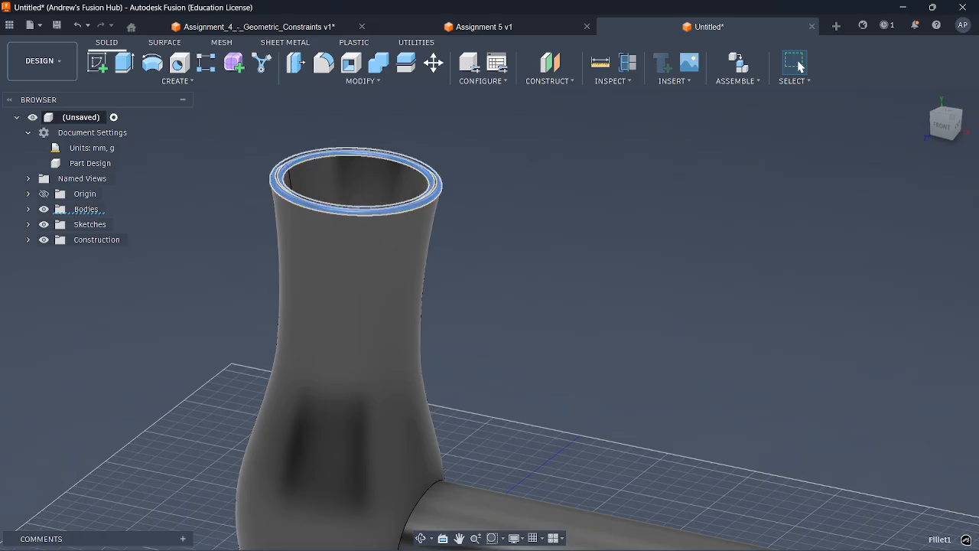
left_click(183, 549)
left_click(180, 388)
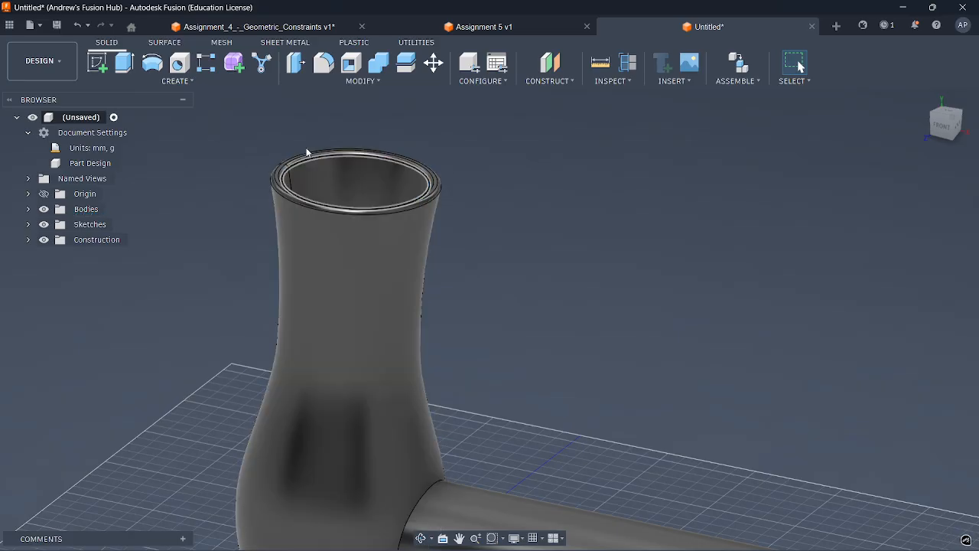
Examine the head's open rim up close, selecting the inner fillet face, and compare it with the whole hair dryer.
scroll(446, 157, "up", 5)
scroll(242, 230, "up", 4)
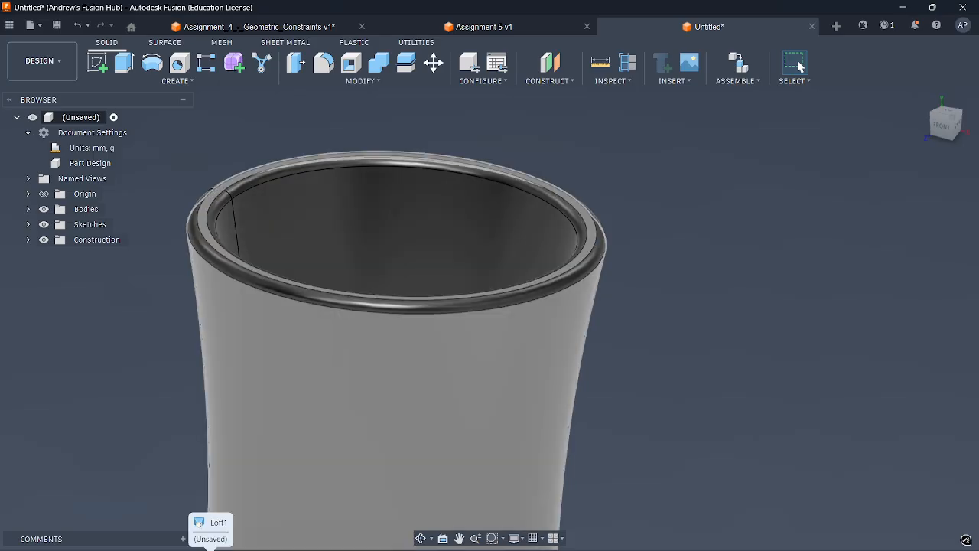
scroll(317, 221, "down", 8)
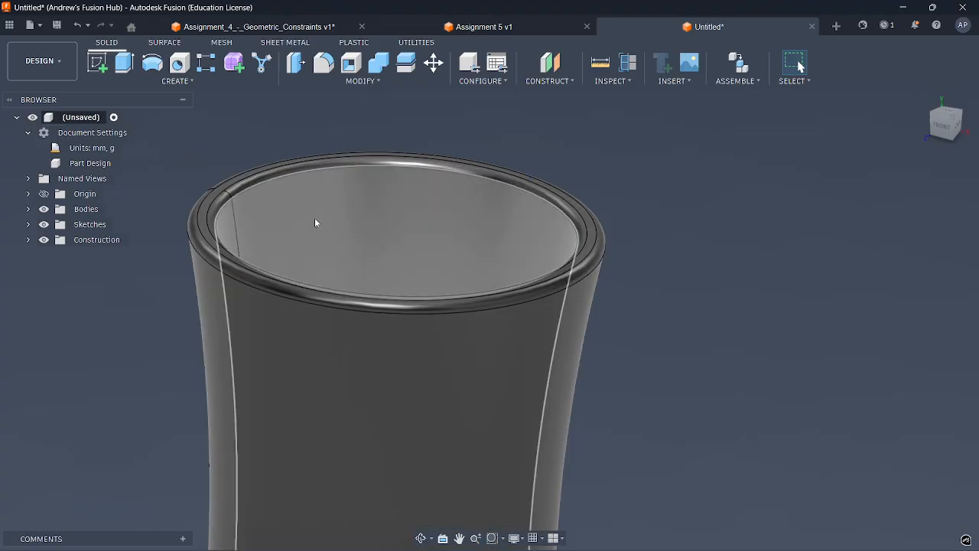
scroll(429, 388, "up", 3)
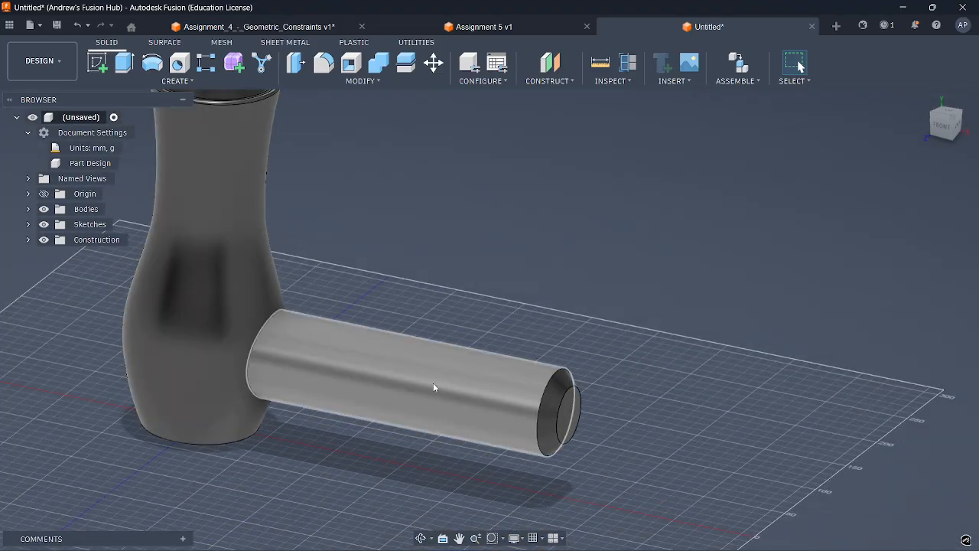
scroll(434, 387, "down", 5)
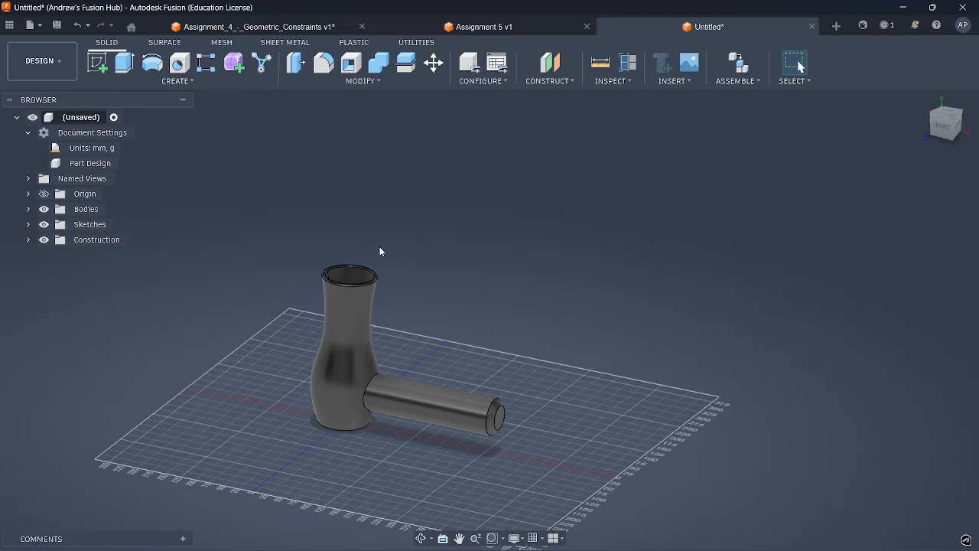
scroll(359, 240, "up", 8)
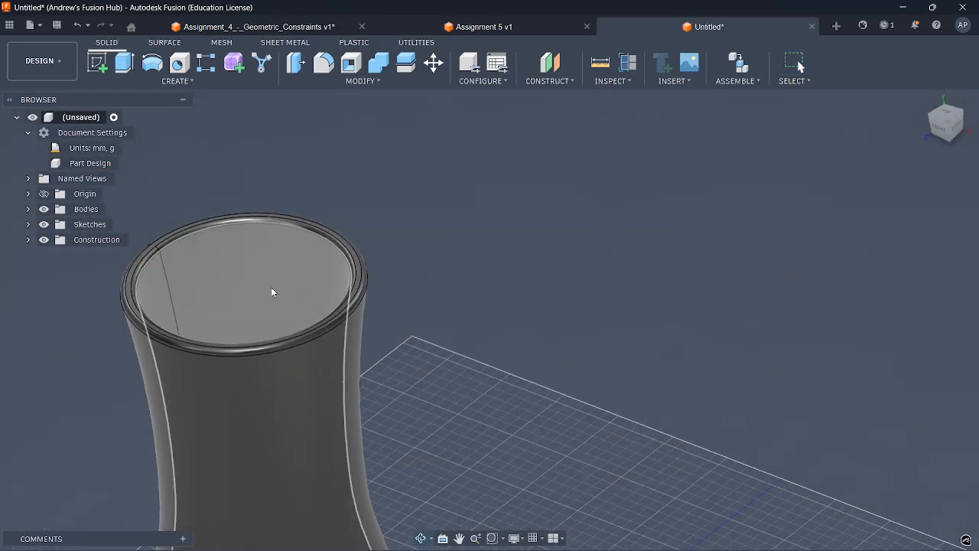
scroll(260, 281, "down", 3)
scroll(184, 273, "up", 5)
scroll(512, 289, "down", 3)
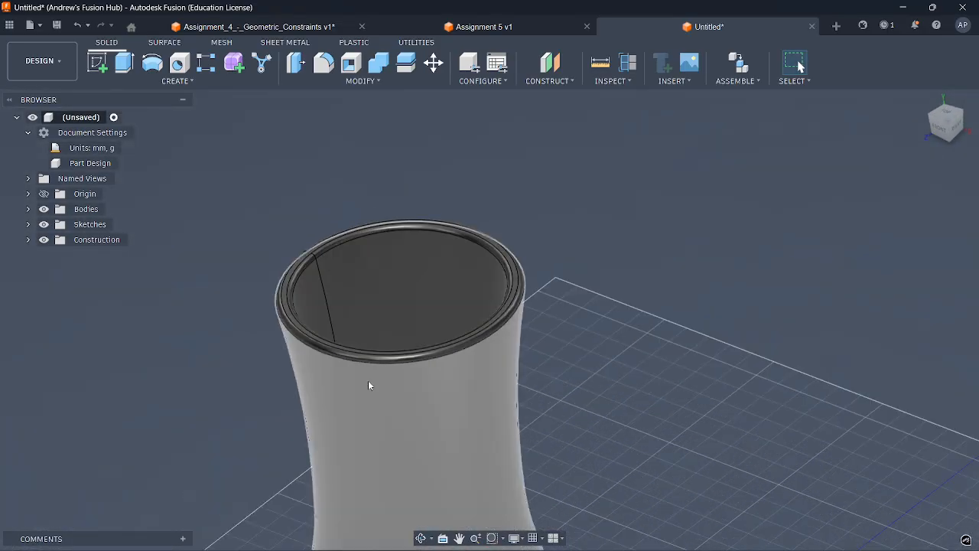
scroll(417, 274, "up", 5)
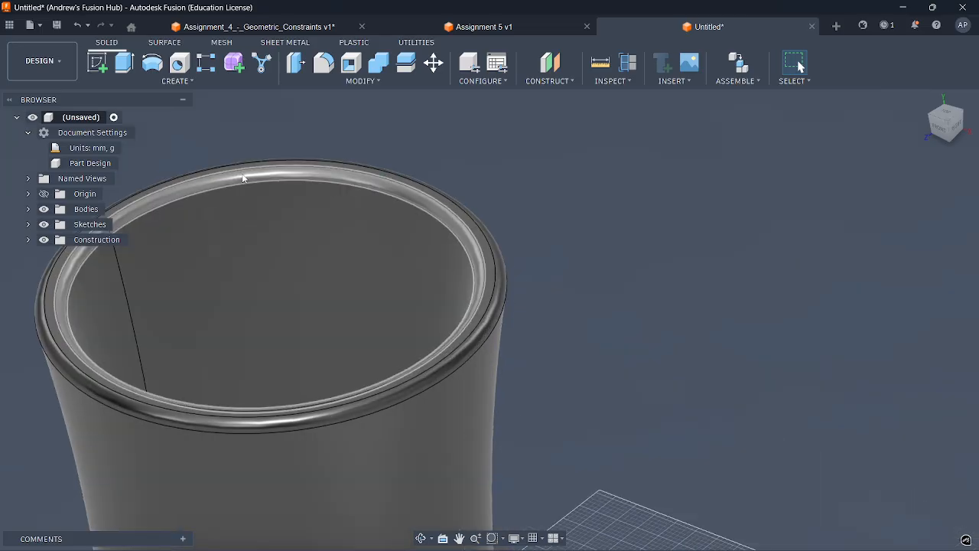
left_click(254, 179)
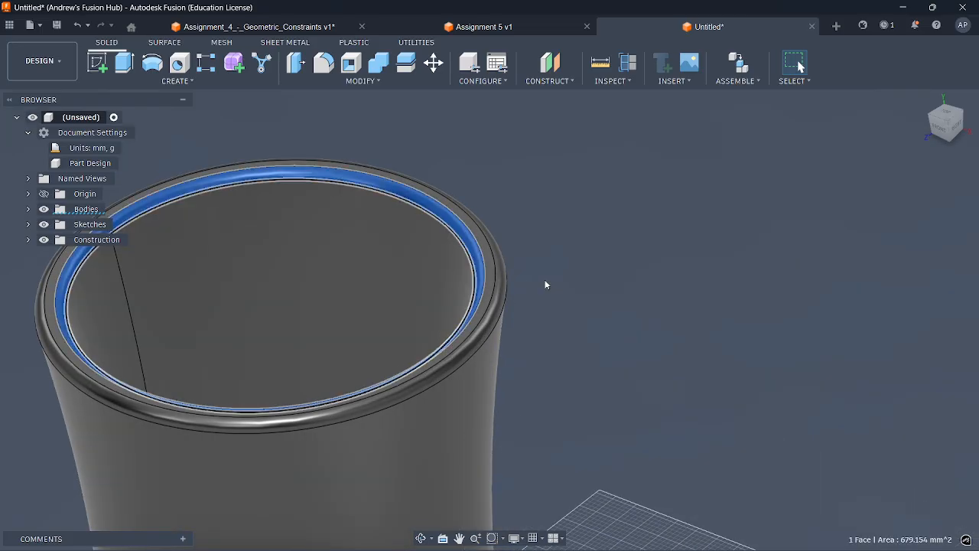
scroll(545, 285, "down", 4)
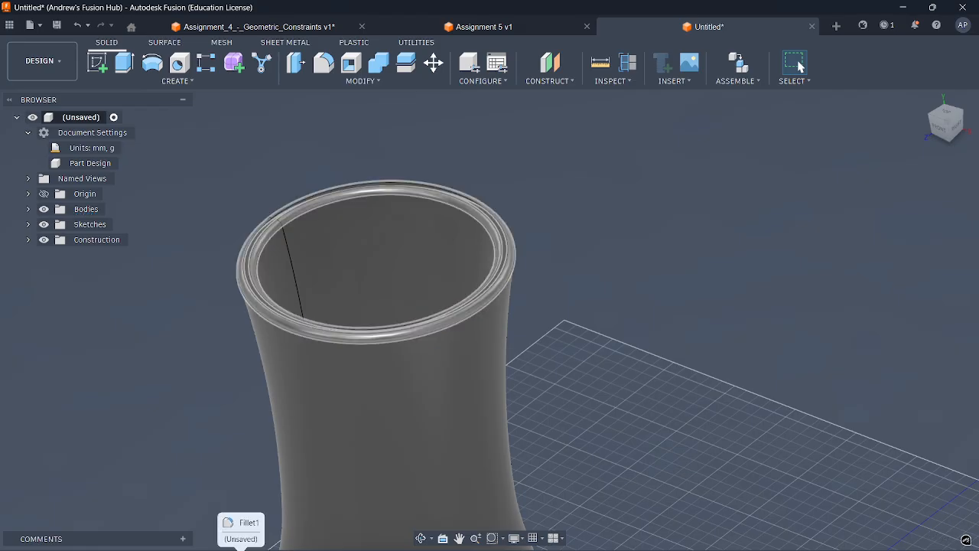
Highlight the rim's Fillet1 feature and then the Shell1 feature to review them on the model, clearing each selection.
right_click(243, 547)
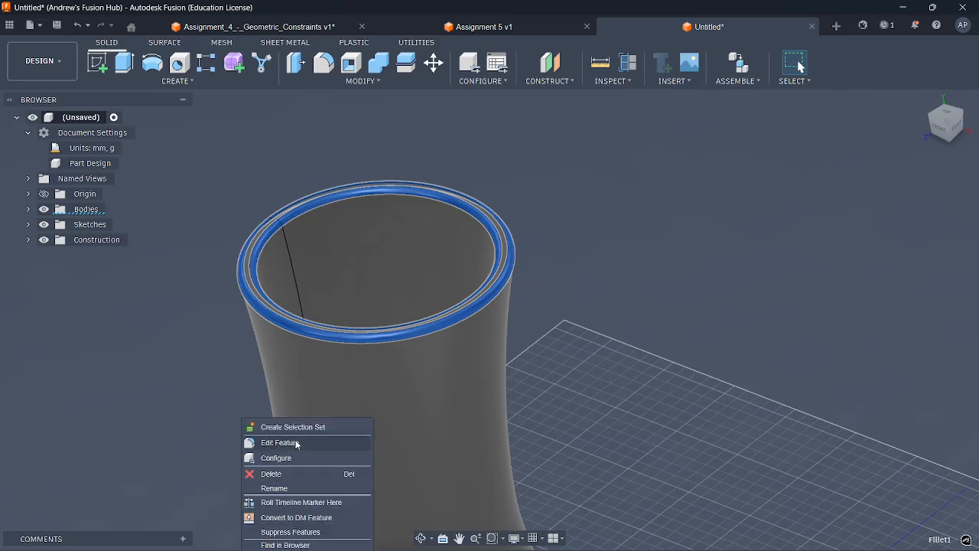
left_click(215, 427)
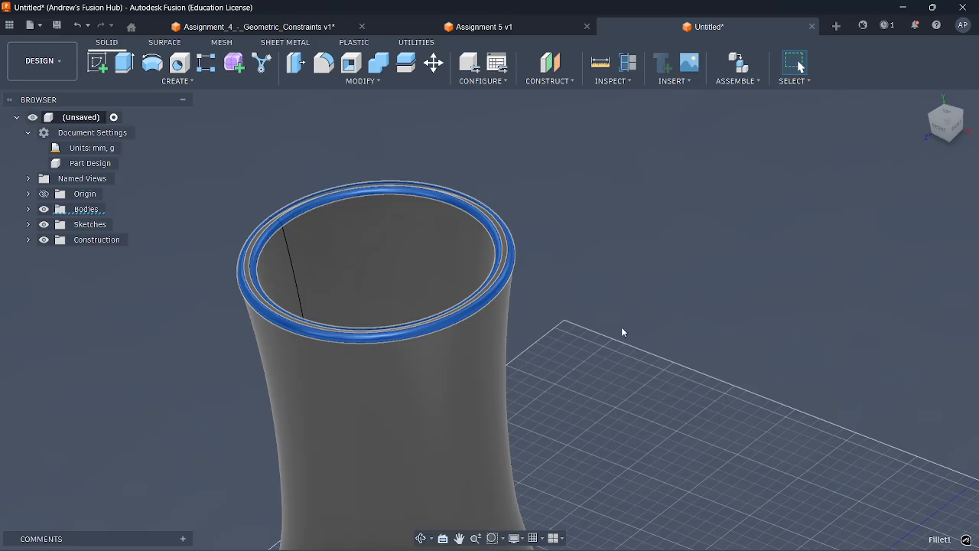
scroll(618, 341, "down", 4)
left_click(359, 301)
scroll(466, 348, "down", 4)
scroll(635, 426, "up", 4)
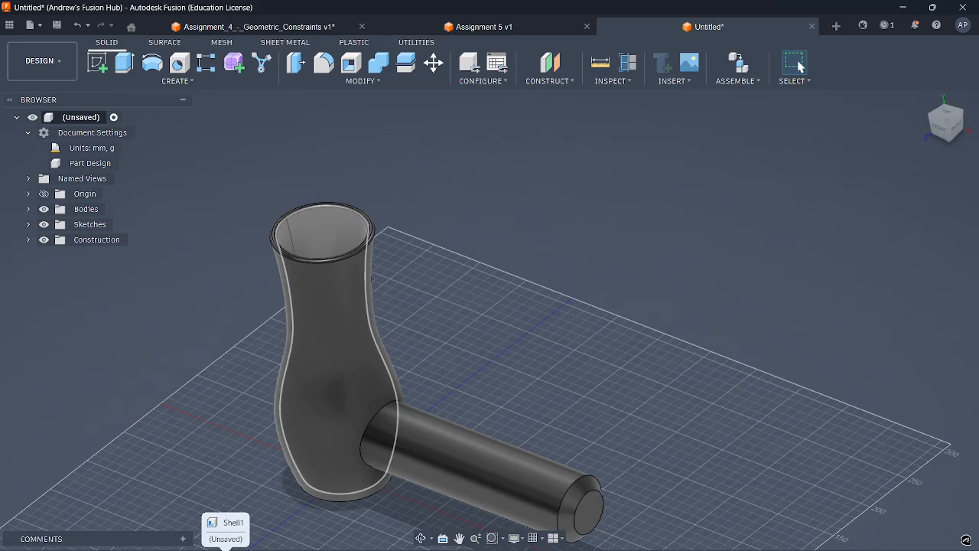
left_click(226, 549)
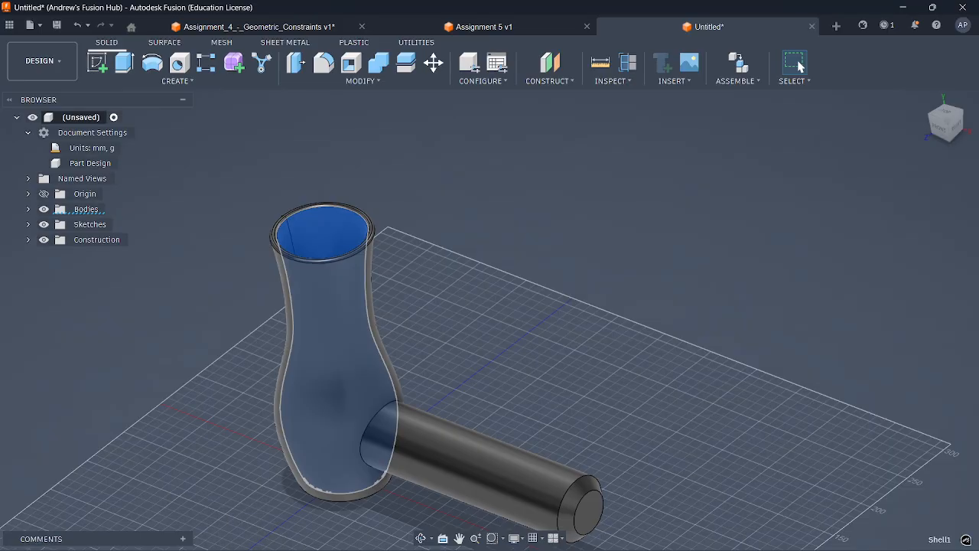
left_click(267, 524)
Edit the Fillet1 feature to remove the head rim's inner edge, leaving the 2 mm fillet on the outer edge only.
left_click(258, 550)
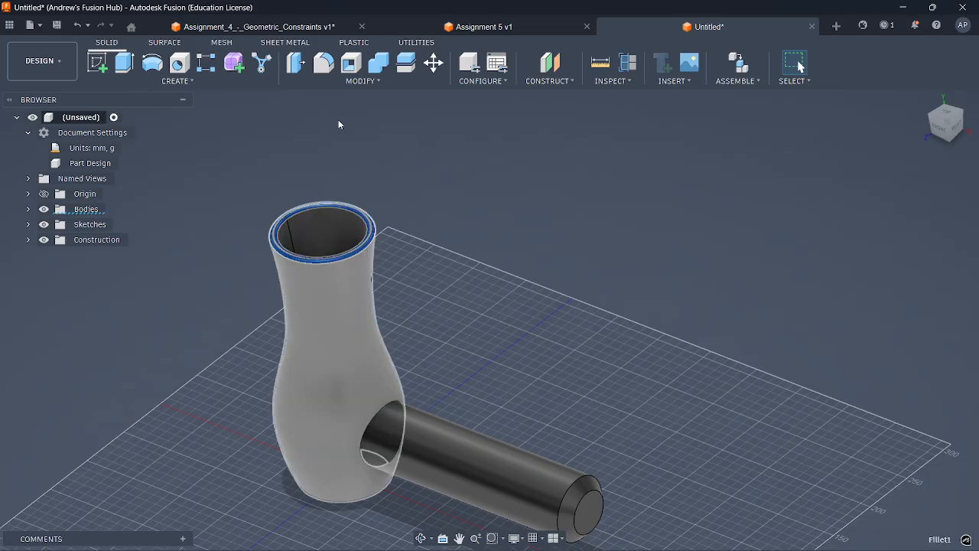
right_click(260, 545)
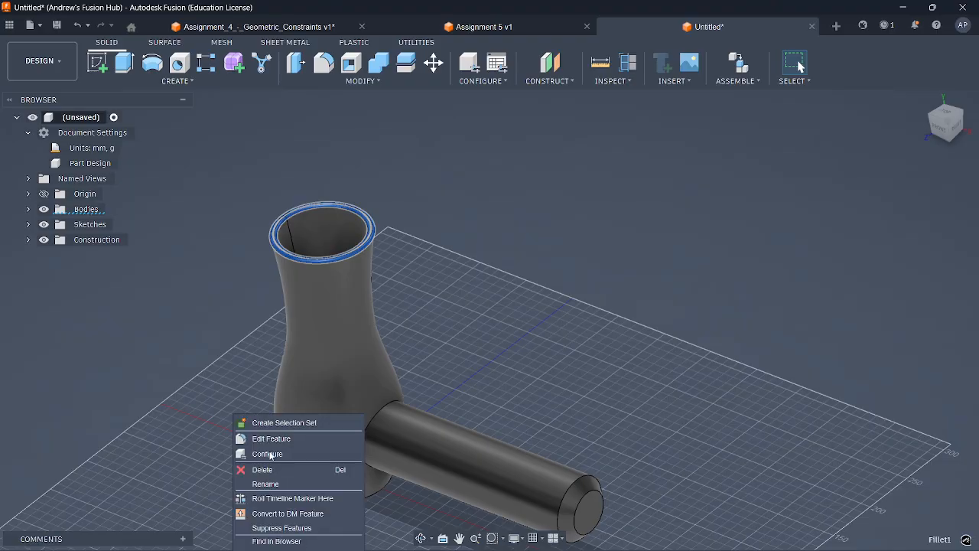
left_click(259, 436)
scroll(375, 272, "up", 10)
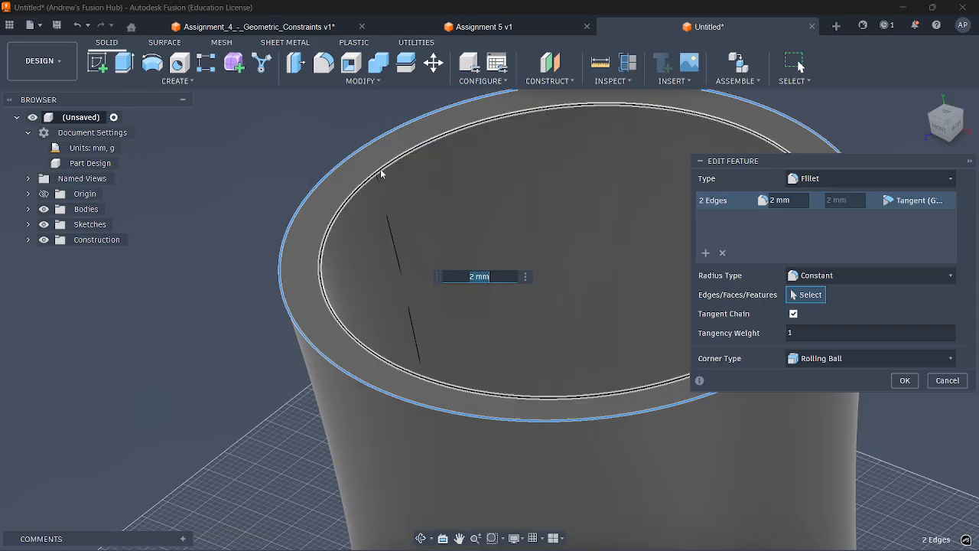
left_click(383, 171)
scroll(271, 217, "down", 3)
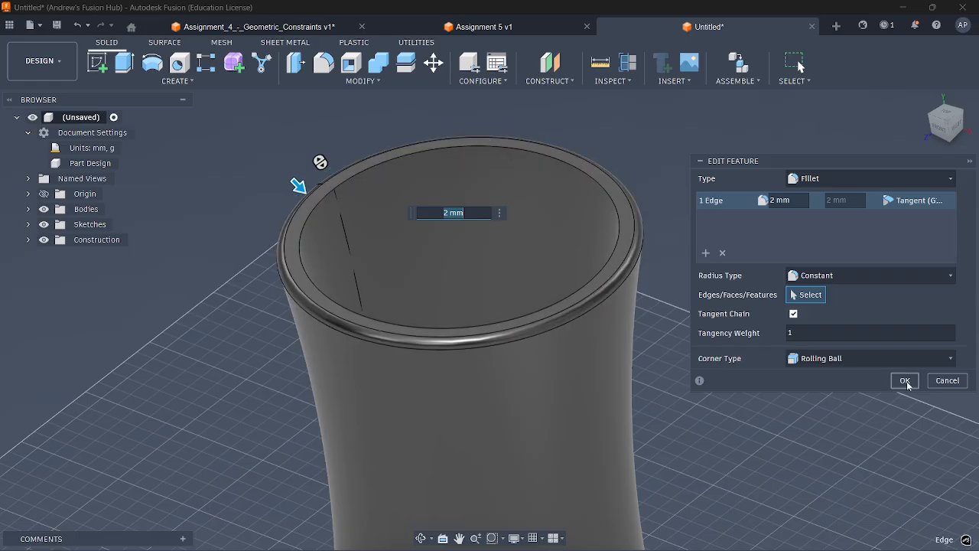
left_click(907, 382)
scroll(664, 297, "down", 5)
scroll(328, 182, "down", 2)
scroll(694, 388, "up", 2)
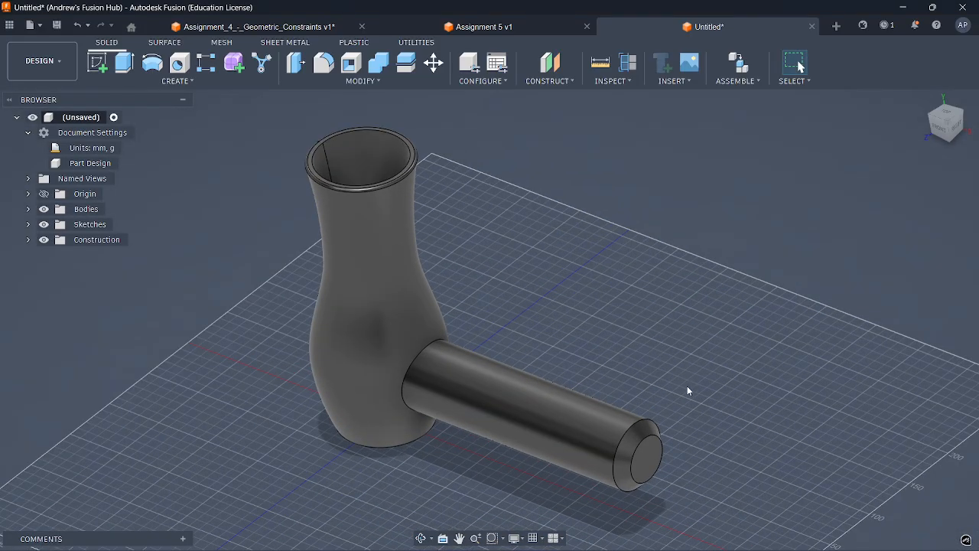
Inspect the head's hollow interior from above, selecting the handle's inner cavity face to examine it, and clear the selection.
scroll(687, 386, "down", 2)
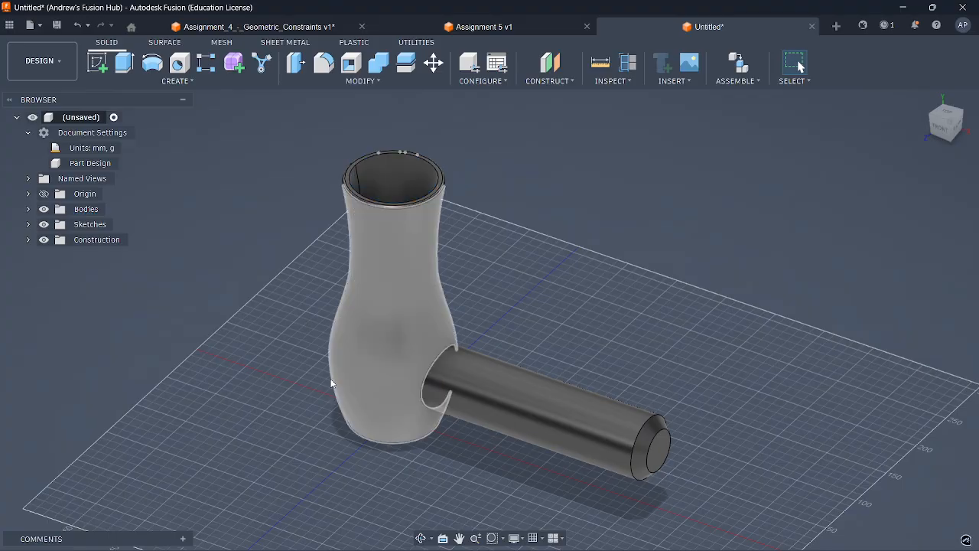
scroll(352, 329, "down", 4)
middle_click_drag(360, 321, 415, 372, "shift")
scroll(407, 362, "up", 7)
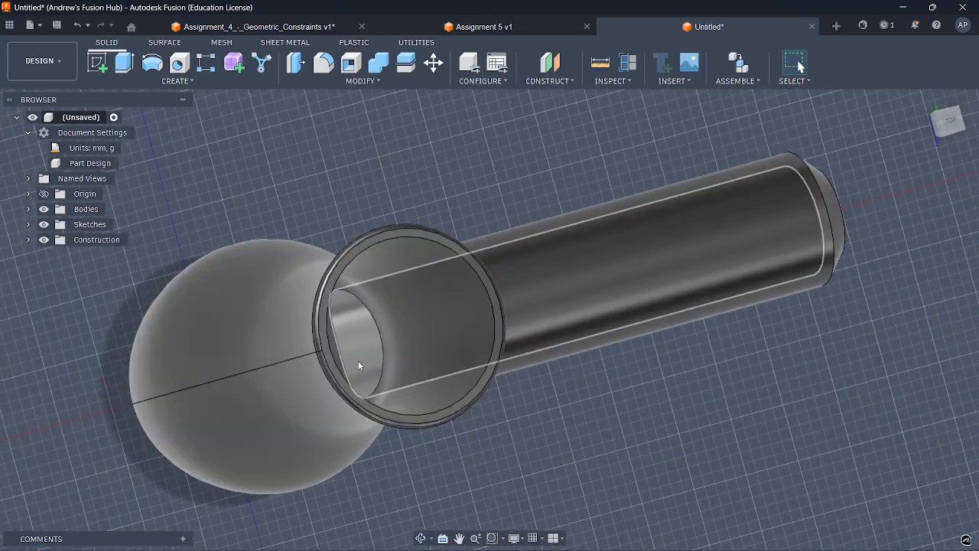
left_click(364, 355)
left_click(552, 458)
left_click(354, 357)
left_click(610, 447)
middle_click_drag(602, 477, 566, 436, "shift")
scroll(566, 437, "down", 4)
scroll(341, 315, "down", 4)
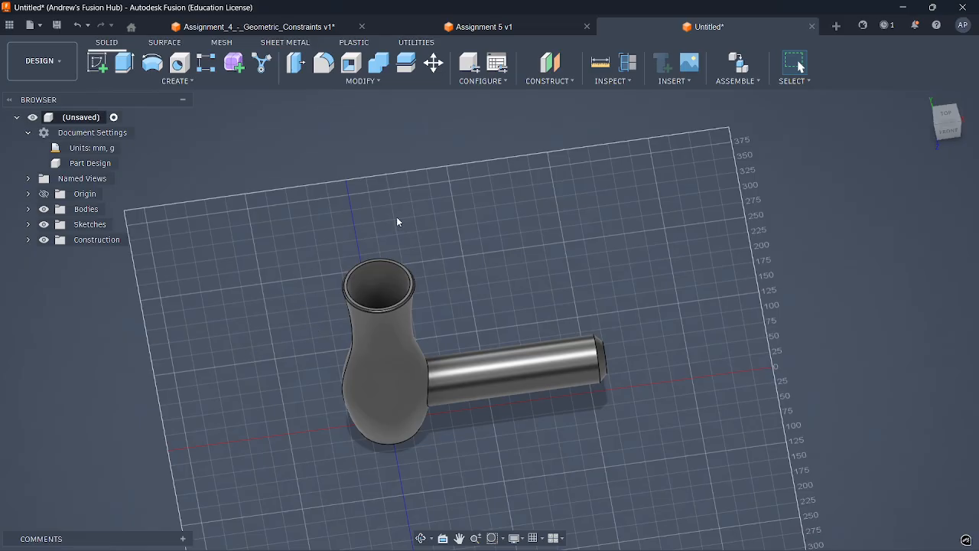
scroll(399, 275, "down", 3)
scroll(451, 291, "up", 5)
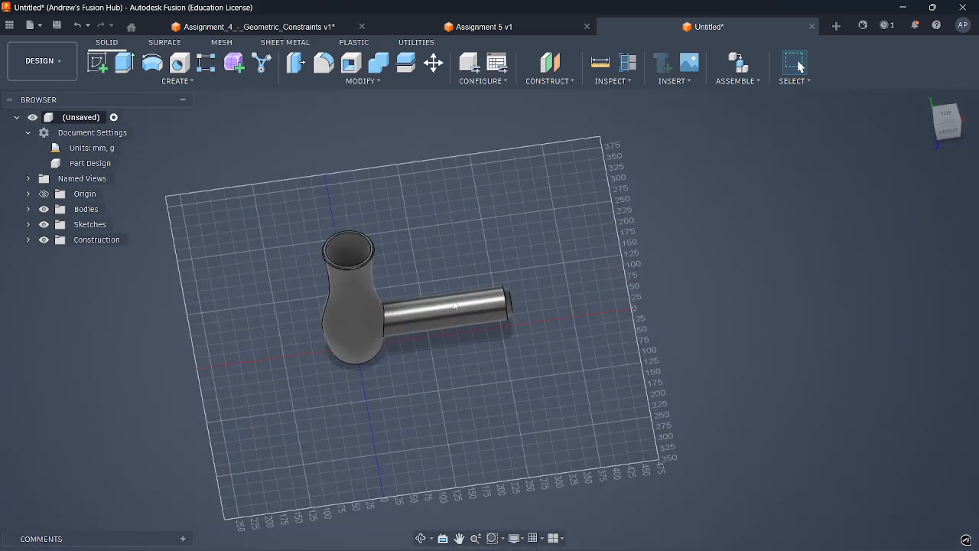
middle_click_drag(451, 291, 348, 225, "shift")
scroll(353, 217, "up", 4)
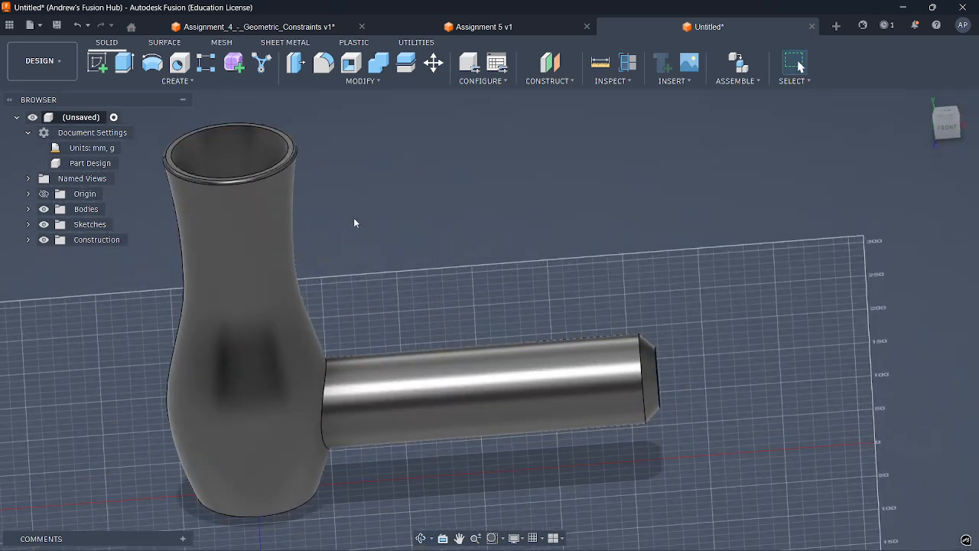
scroll(414, 312, "down", 4)
scroll(367, 297, "up", 4)
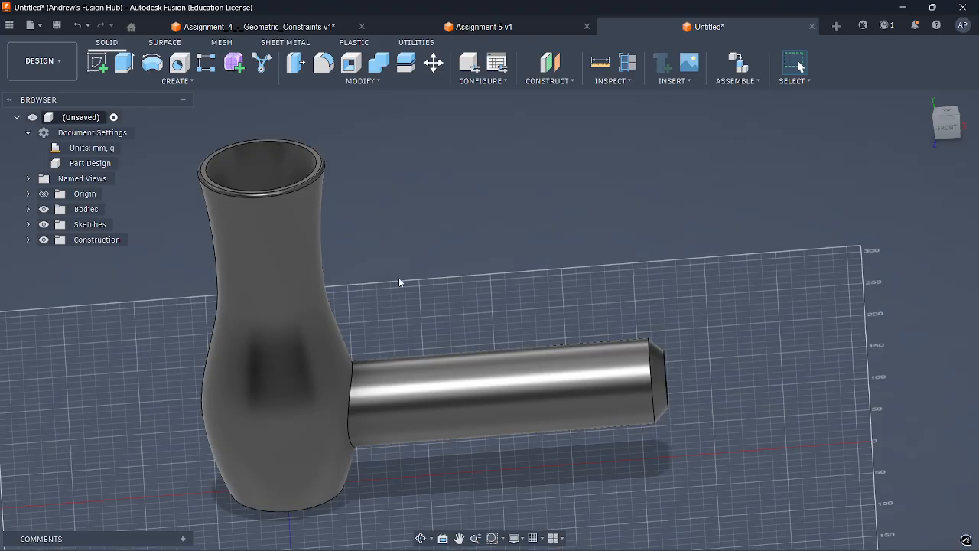
scroll(466, 282, "down", 3)
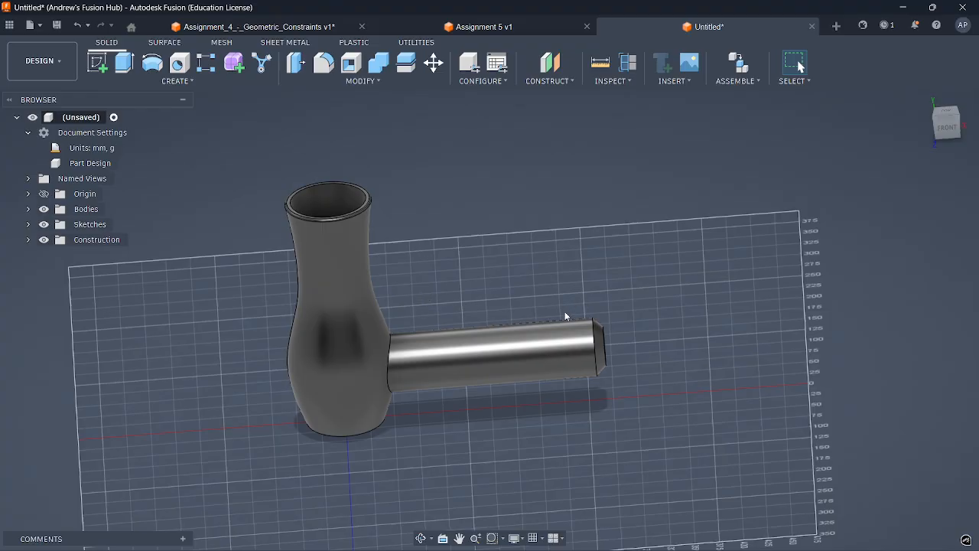
Edit the Chamfer1 feature on the handle's free end, setting its equal distance to 20 mm, and check the end up close.
middle_click_drag(551, 402, 490, 392, "shift")
scroll(536, 375, "up", 5)
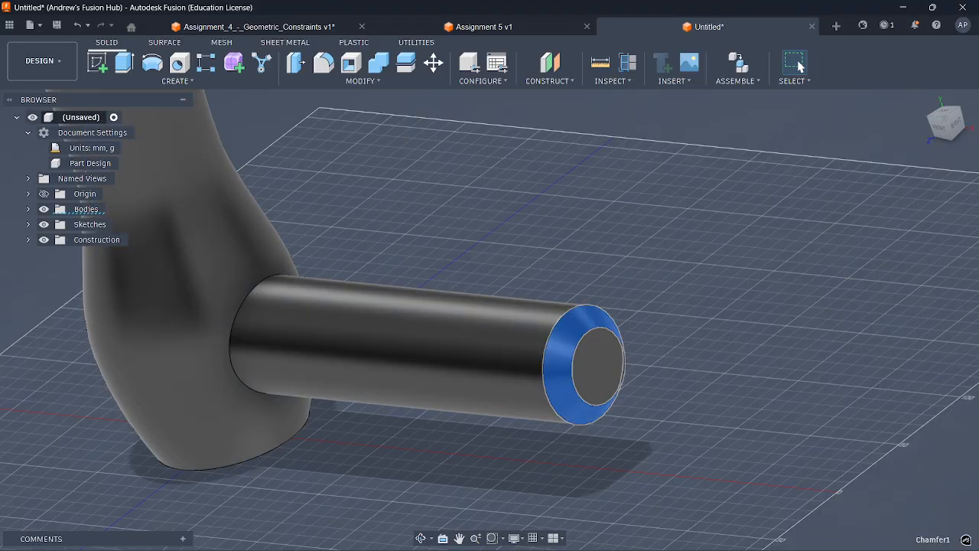
right_click(303, 549)
left_click(339, 444)
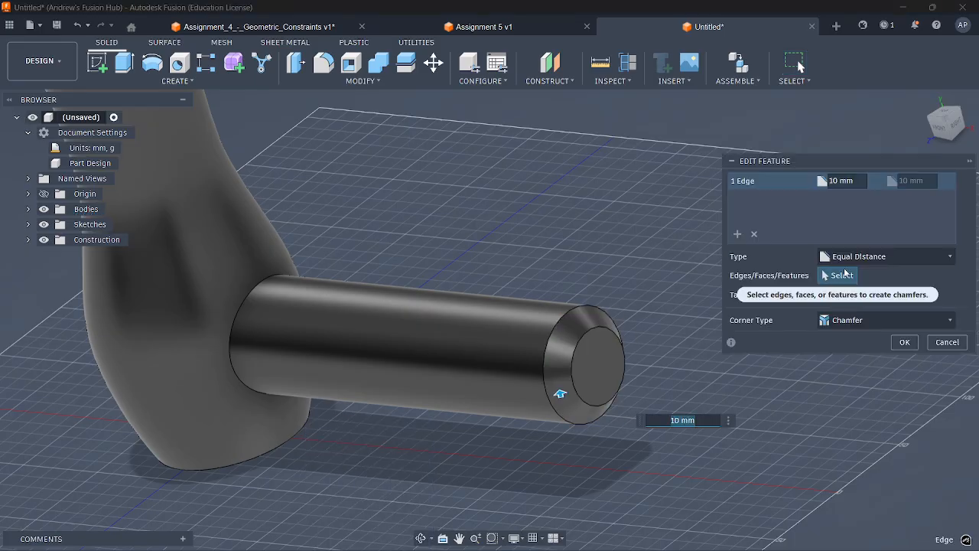
left_click(842, 182)
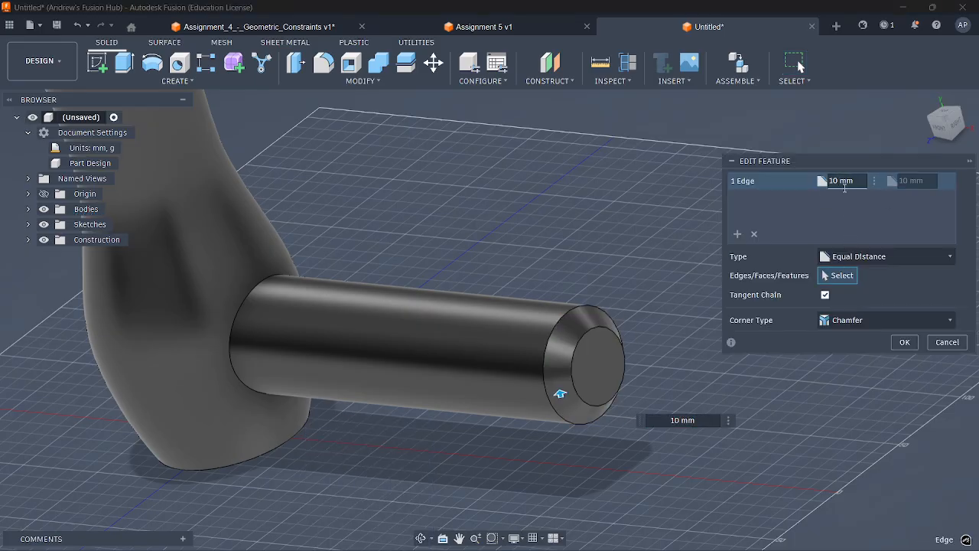
key("BackSpace")
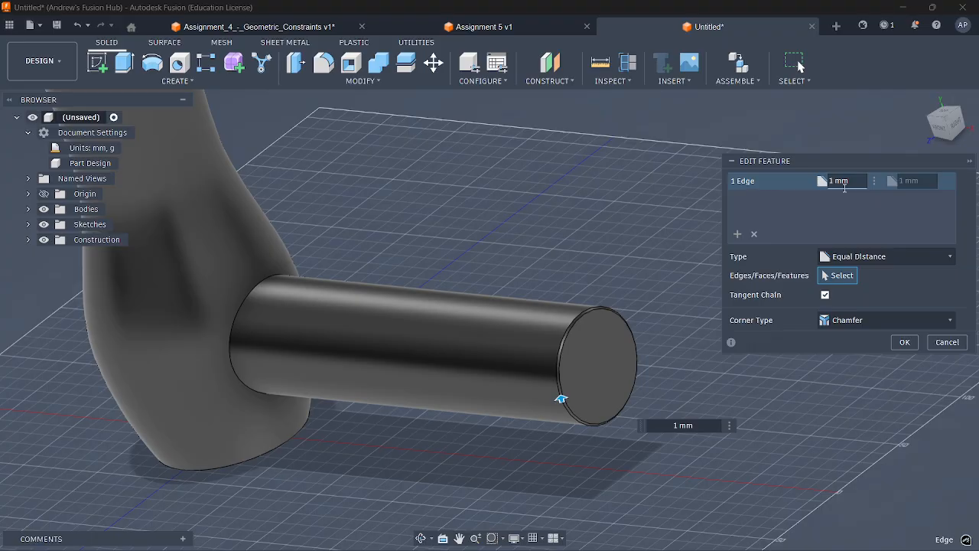
type("20")
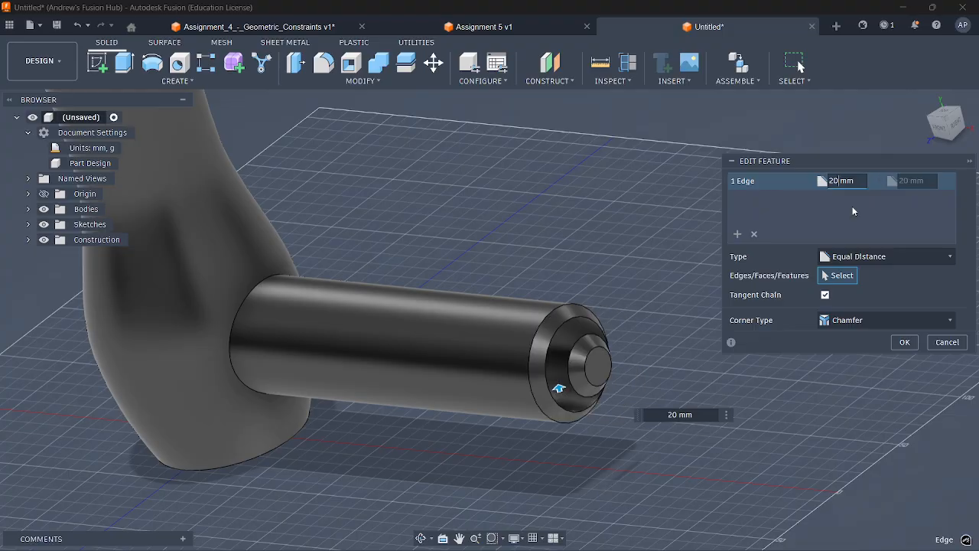
left_click(904, 342)
scroll(542, 330, "down", 3)
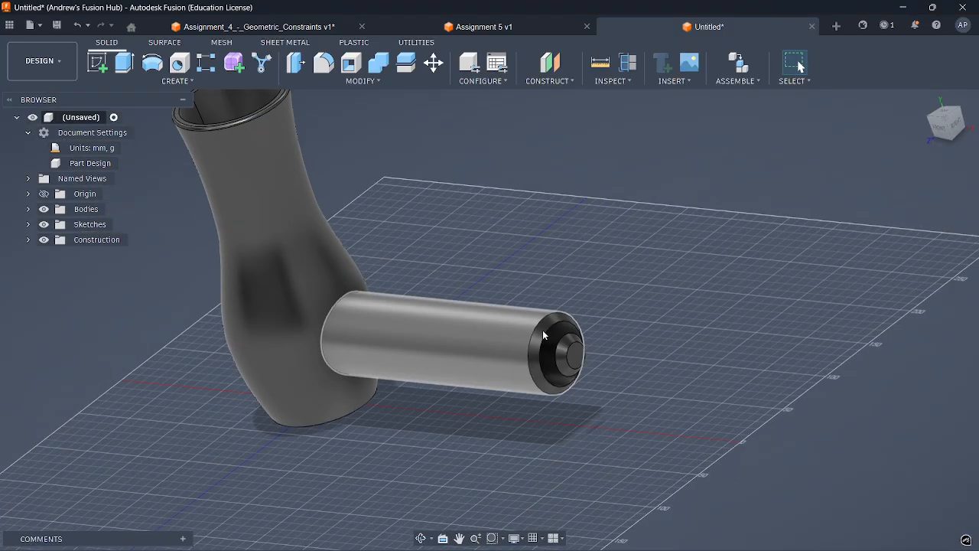
scroll(543, 333, "up", 7)
middle_click_drag(656, 393, 727, 383, "shift")
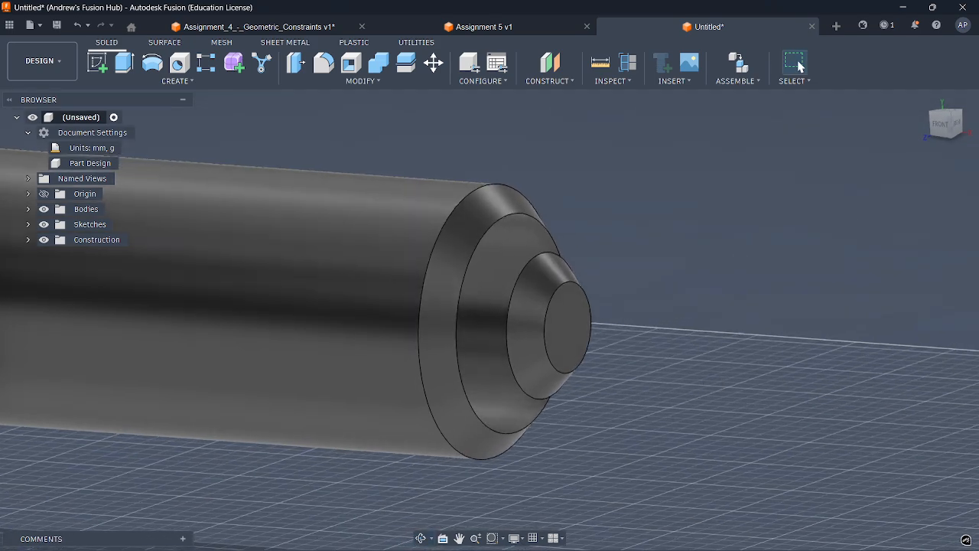
Roll the timeline back before the chamfer and select the handle's inner cavity face to examine how far the hollow extends.
left_click_drag(456, 550, 409, 528)
scroll(459, 354, "down", 3)
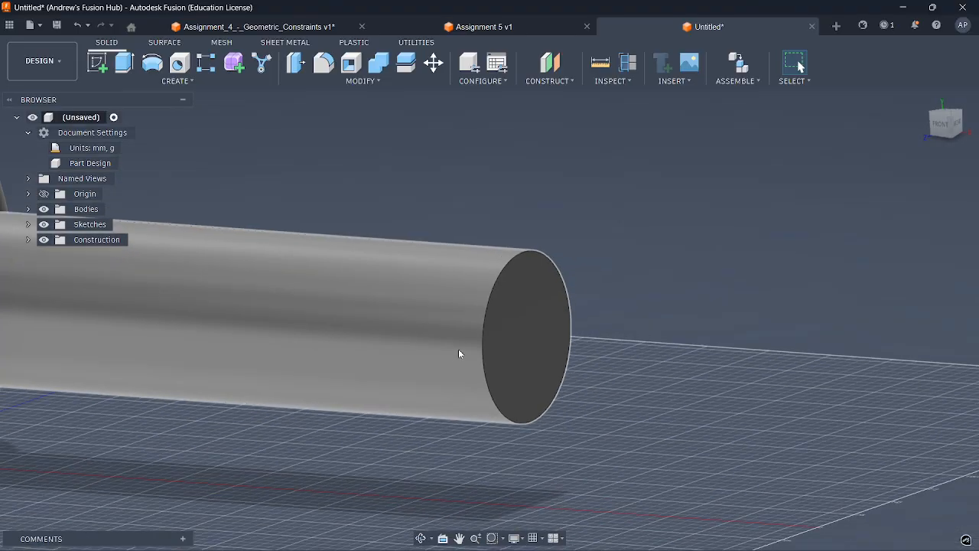
scroll(459, 353, "down", 3)
middle_click_drag(384, 334, 394, 414, "shift")
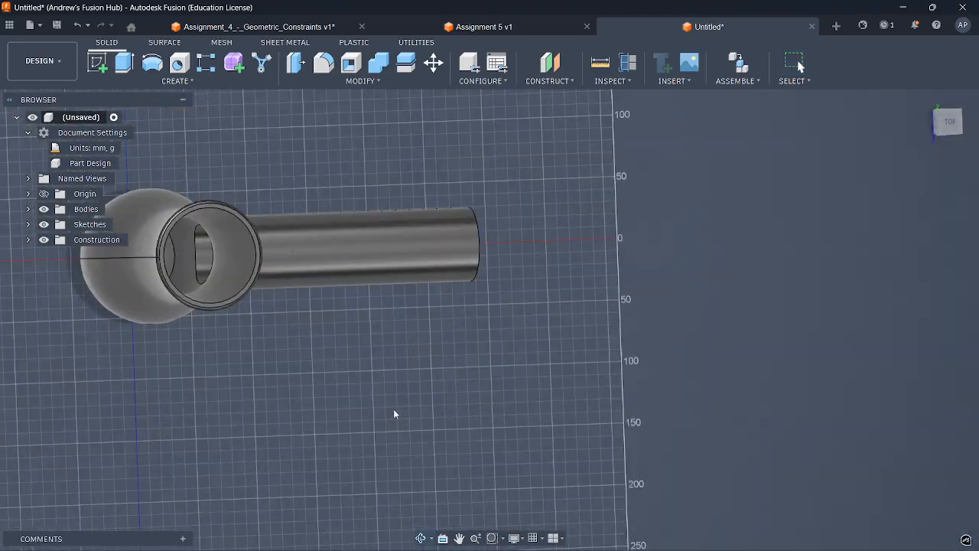
left_click(211, 259)
scroll(459, 280, "up", 3)
middle_click_drag(411, 252, 382, 304, "shift")
scroll(552, 281, "down", 3)
scroll(451, 325, "up", 3)
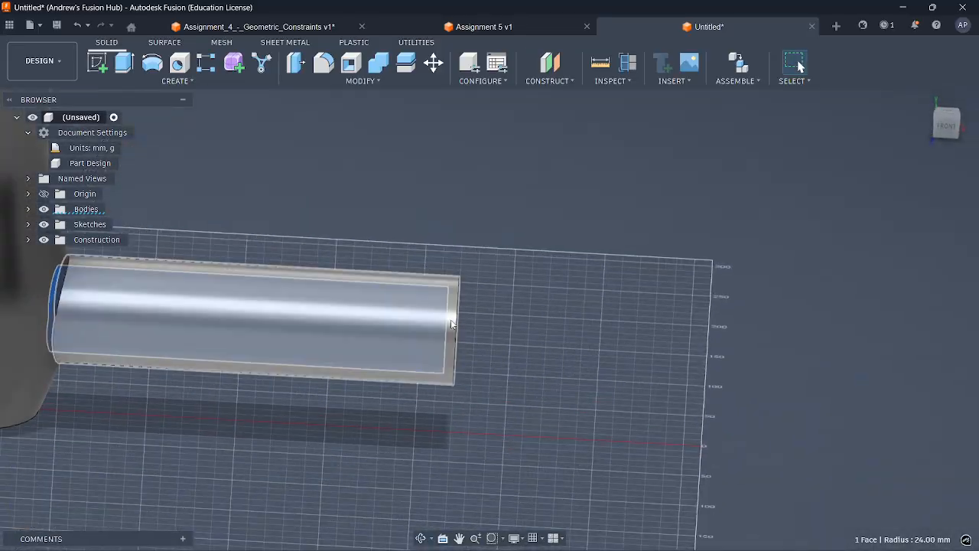
scroll(443, 274, "up", 3)
scroll(487, 299, "down", 2)
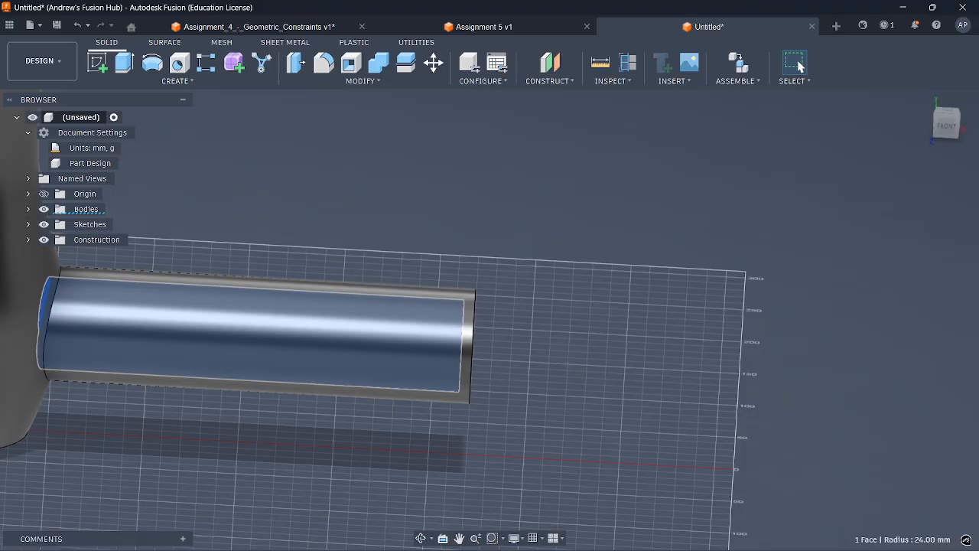
Roll the timeline forward past the chamfer and examine the handle's free end from the front.
left_click_drag(275, 550, 286, 550)
scroll(450, 341, "up", 4)
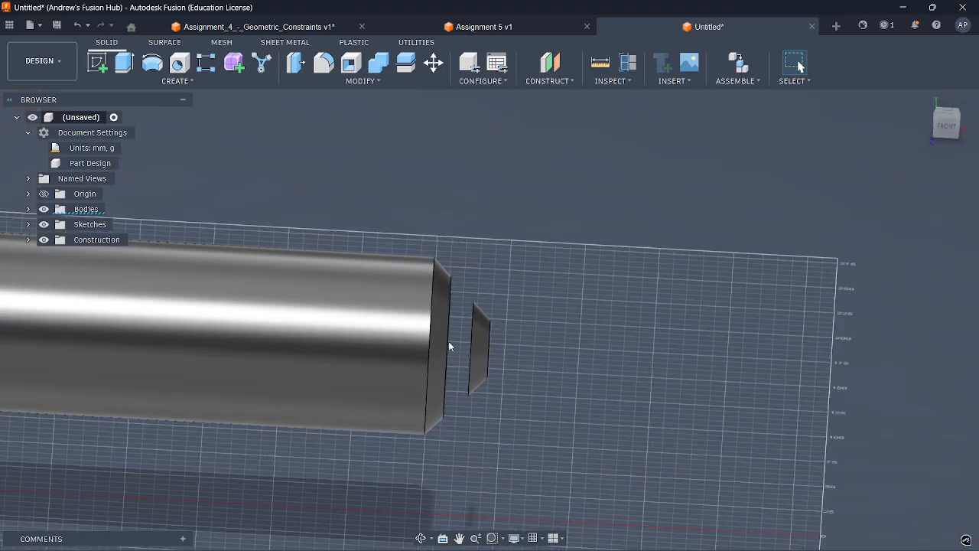
middle_click_drag(437, 346, 425, 316, "shift")
scroll(511, 381, "down", 5)
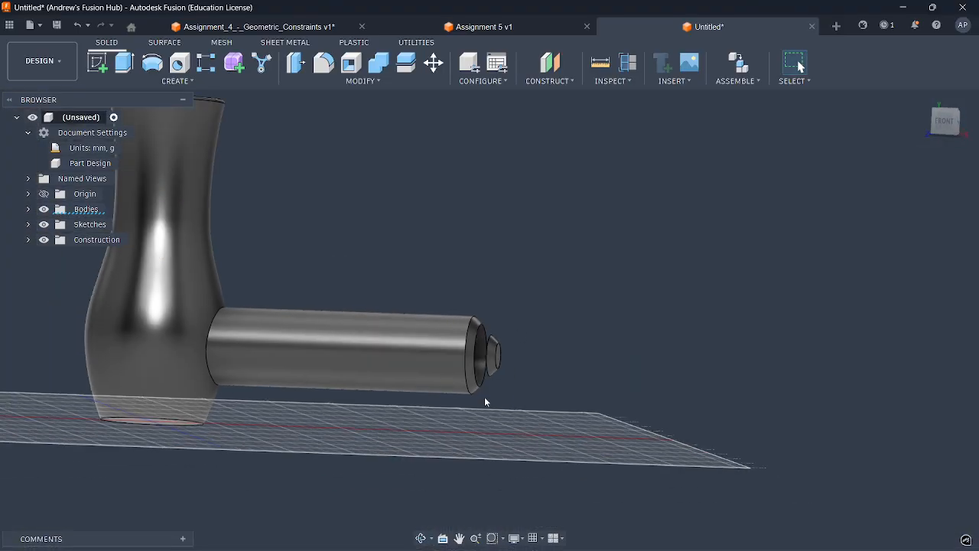
Reorder the timeline so that the Shell1 feature comes after the handle's chamfer.
scroll(484, 398, "up", 6)
left_click(276, 550)
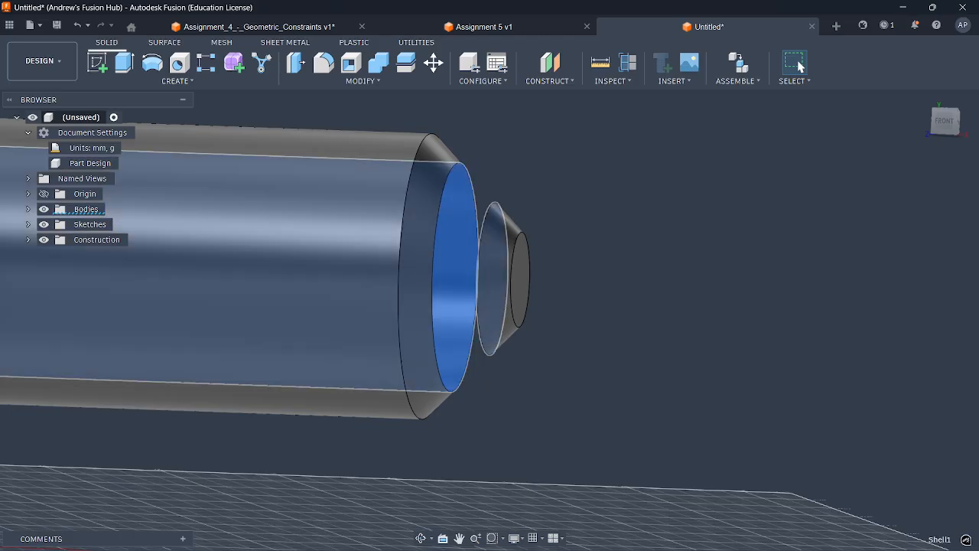
key("Delete")
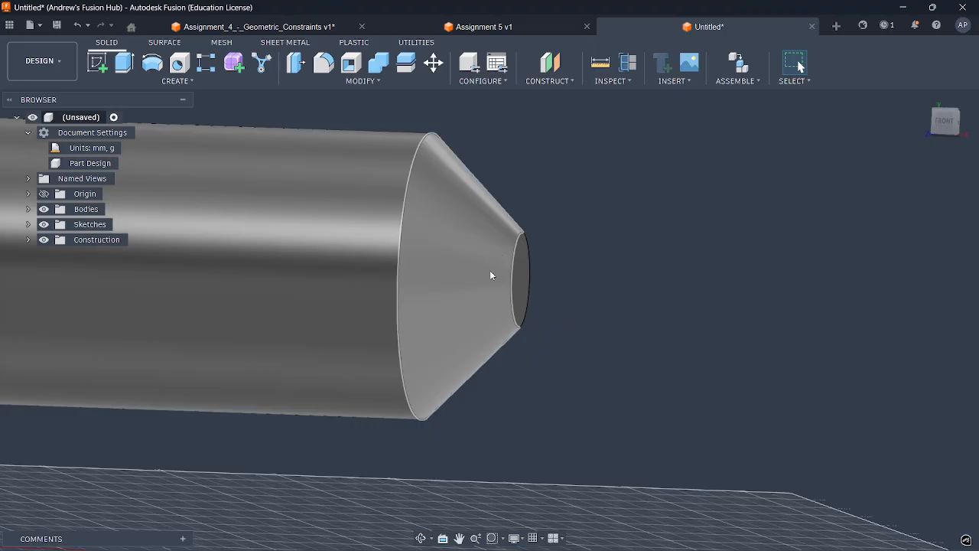
Select the handle's inner cavity face, compare the hollow with the chamfered end, clear the selection, and review the whole hair dryer.
scroll(490, 270, "down", 4)
scroll(513, 350, "down", 3)
middle_click_drag(511, 350, 498, 482, "shift")
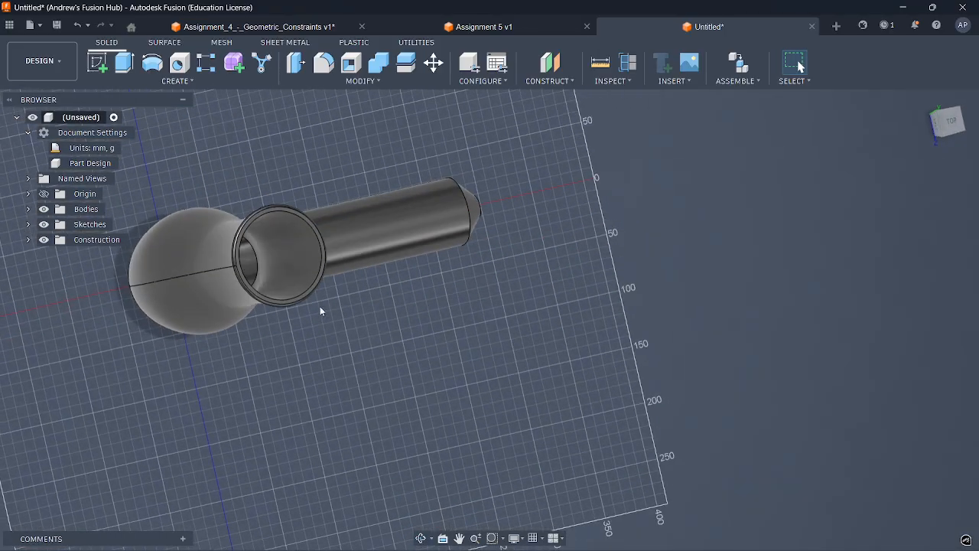
left_click(258, 277)
middle_click_drag(264, 279, 282, 165, "shift")
scroll(511, 297, "up", 5)
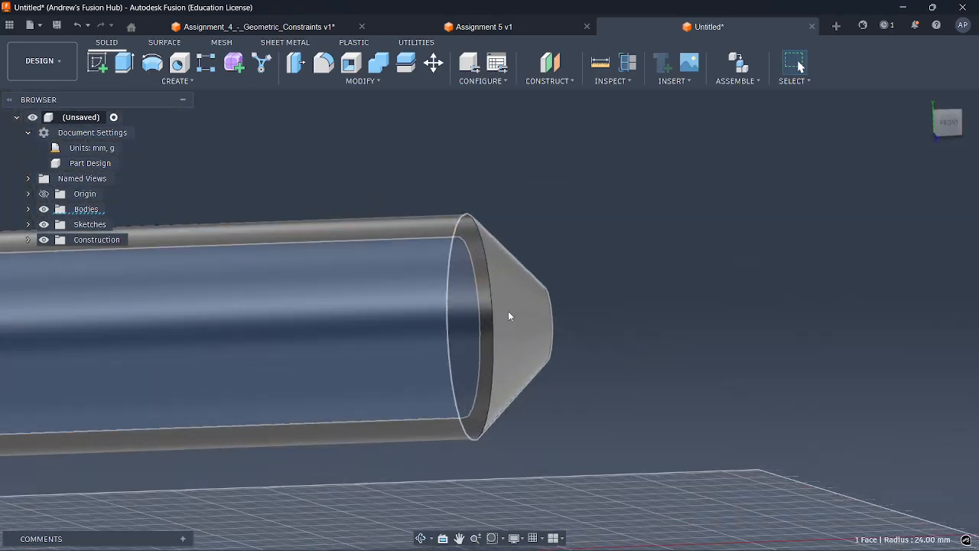
scroll(526, 344, "down", 1)
scroll(525, 344, "down", 1)
middle_click_drag(526, 344, 584, 422, "shift")
scroll(584, 423, "down", 3)
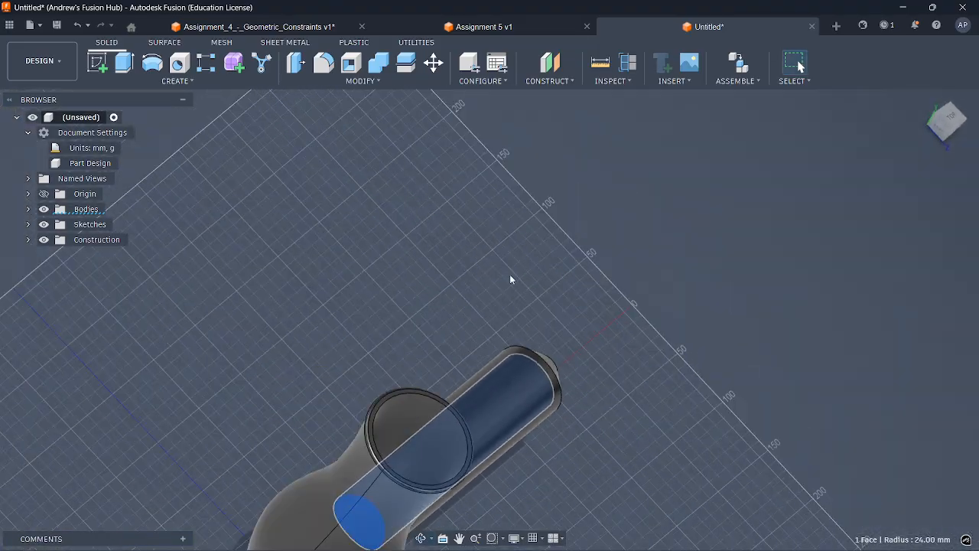
left_click(459, 286)
scroll(427, 295, "down", 3)
scroll(427, 293, "down", 2)
middle_click_drag(427, 294, 388, 280, "shift")
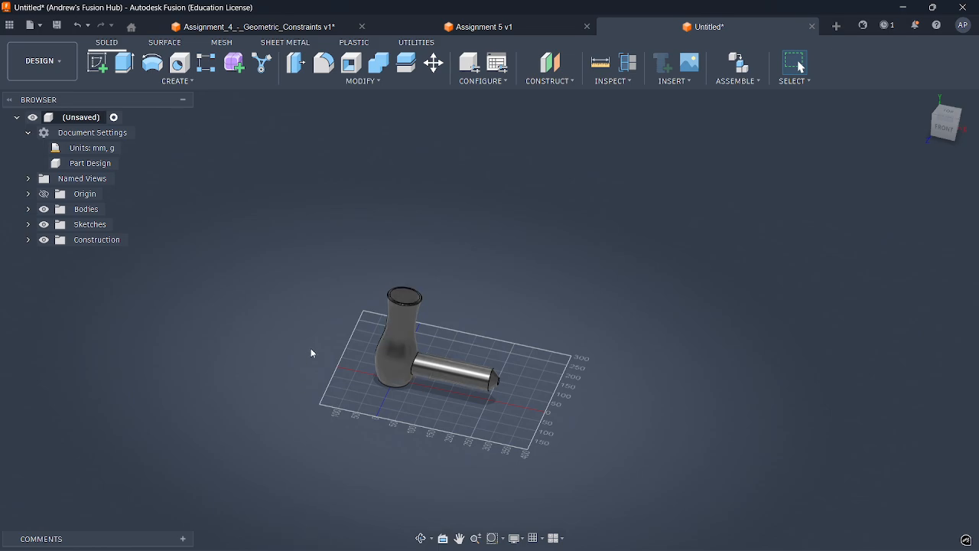
Review the whole hair dryer from several angles, including the head's opening and the handle's chamfered end.
scroll(566, 248, "down", 2)
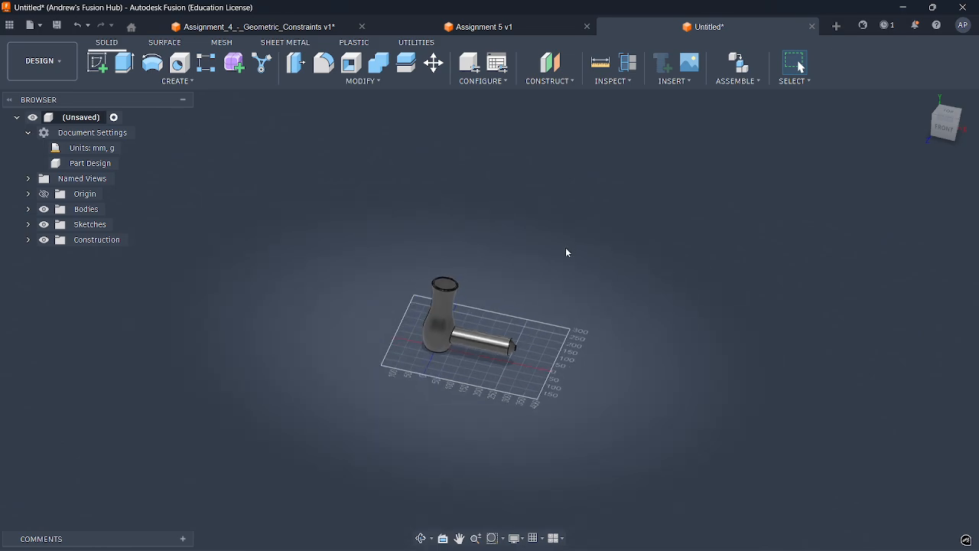
scroll(364, 290, "down", 2)
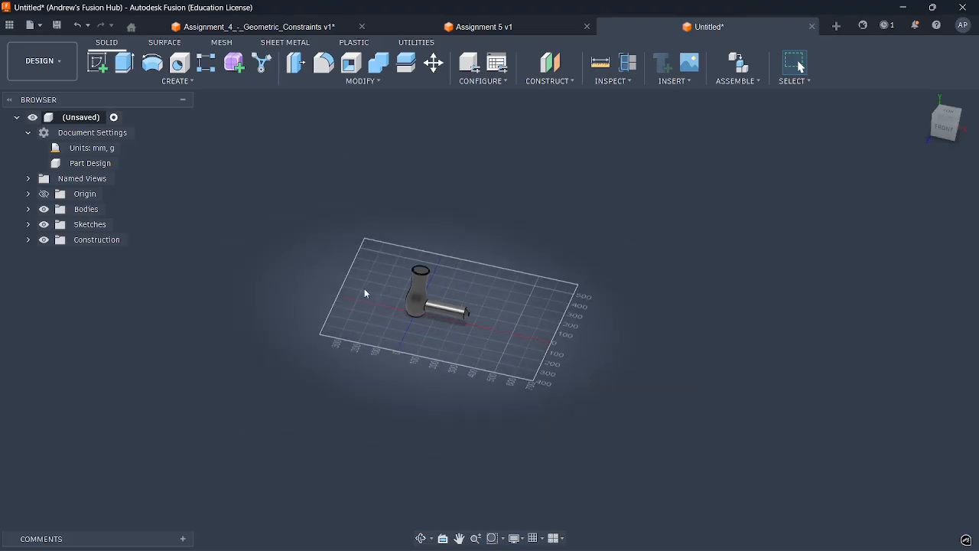
scroll(414, 291, "up", 3)
scroll(486, 292, "up", 3)
scroll(476, 290, "up", 5)
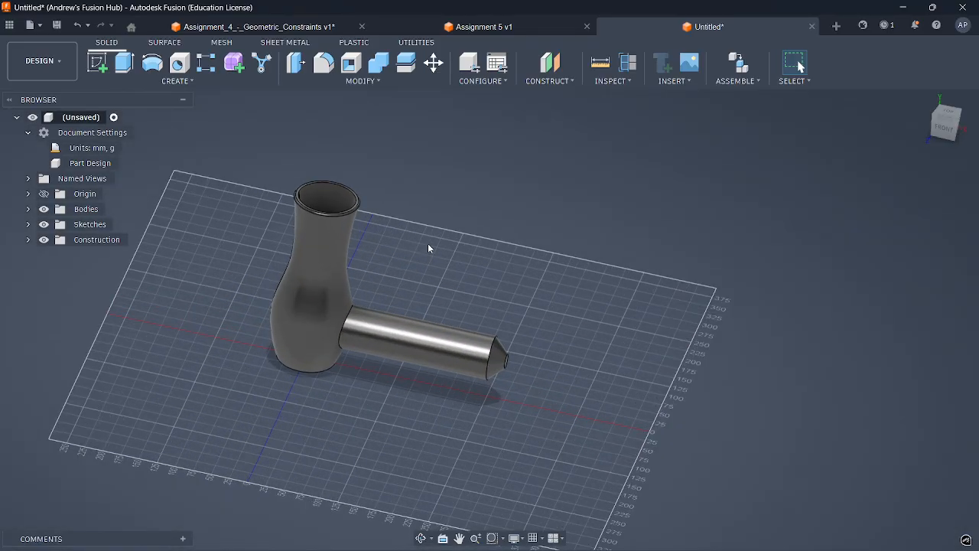
scroll(475, 264, "down", 2)
scroll(459, 260, "up", 5)
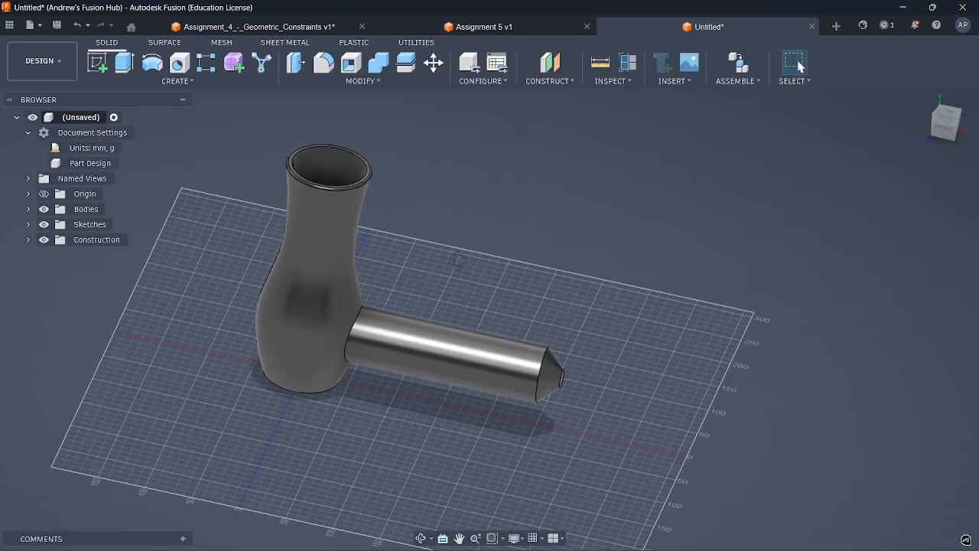
middle_click_drag(448, 257, 480, 267, "shift")
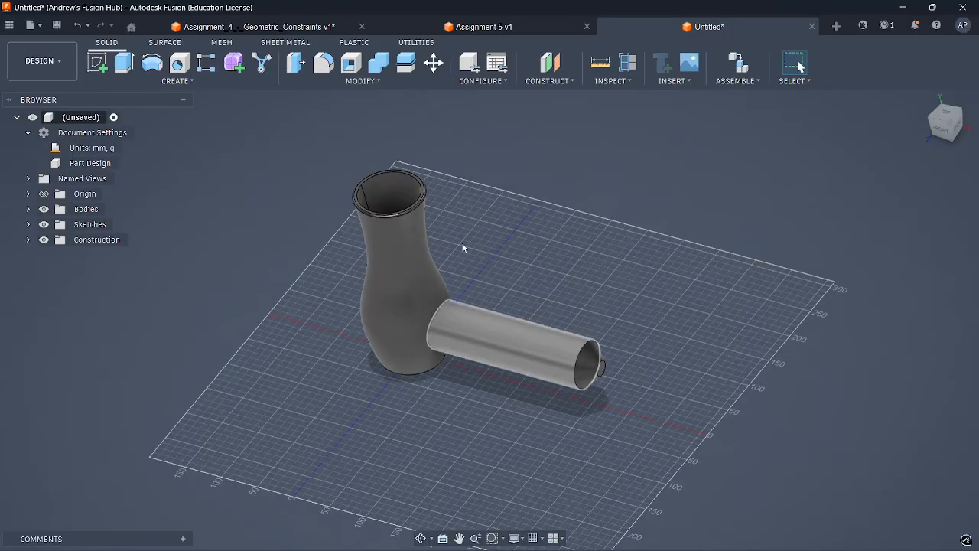
scroll(429, 374, "down", 1)
scroll(422, 296, "up", 2)
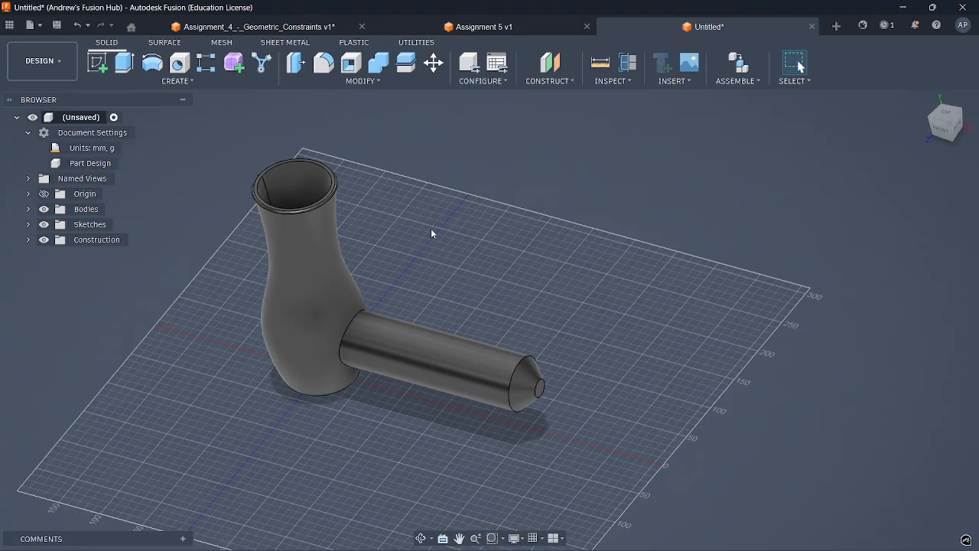
scroll(454, 232, "down", 5)
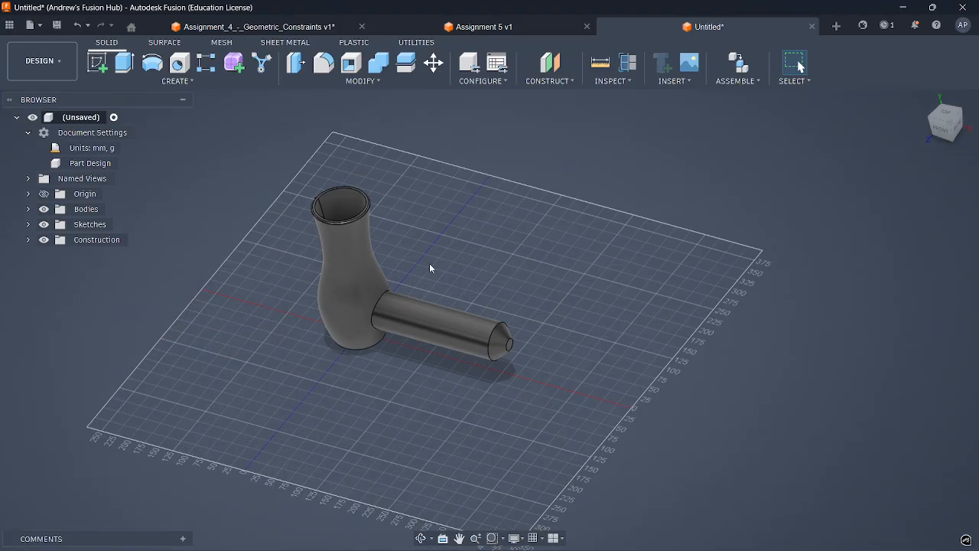
scroll(610, 328, "up", 8)
scroll(361, 243, "down", 4)
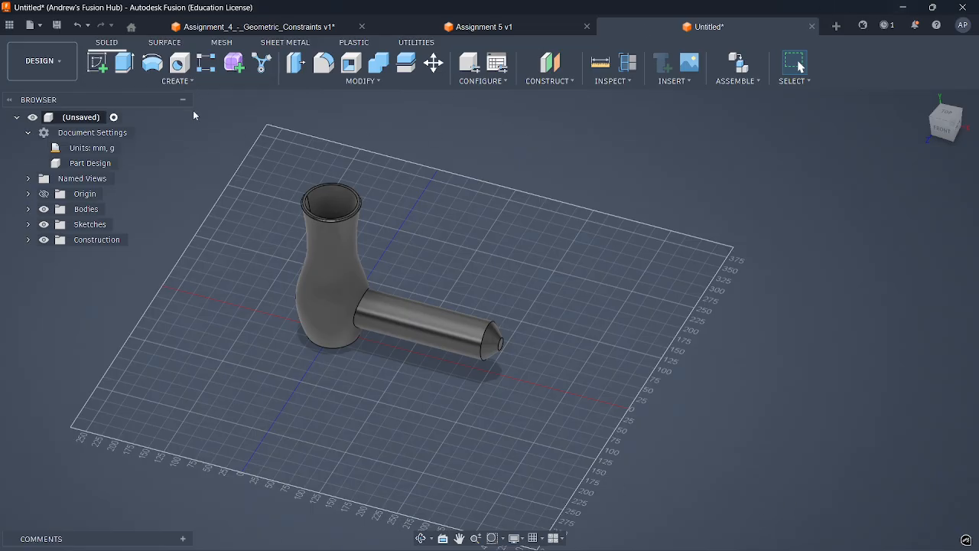
scroll(246, 145, "up", 10)
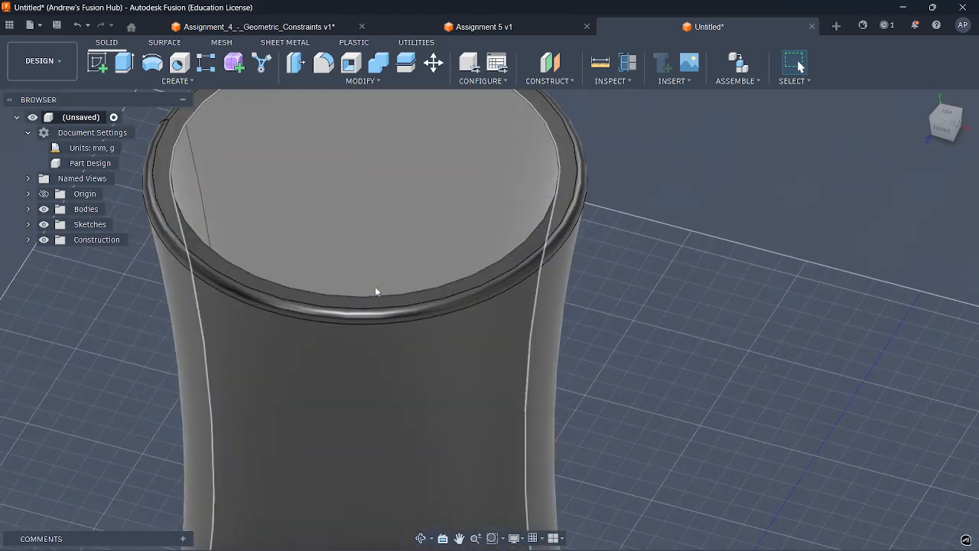
Select the rim's fillet face, roll the timeline back before the fillet, and inspect the head's unfilleted top edge.
left_click(396, 314)
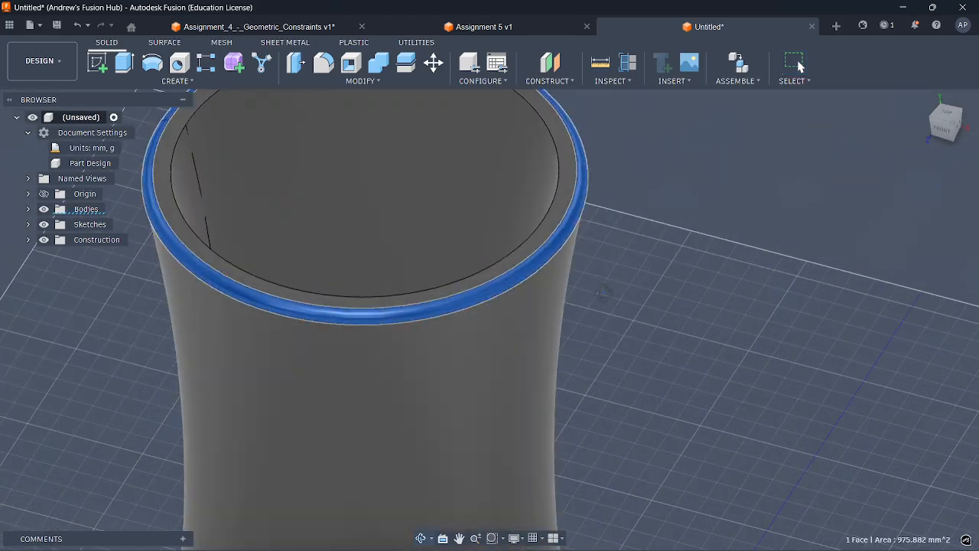
middle_click_drag(395, 314, 428, 428, "shift")
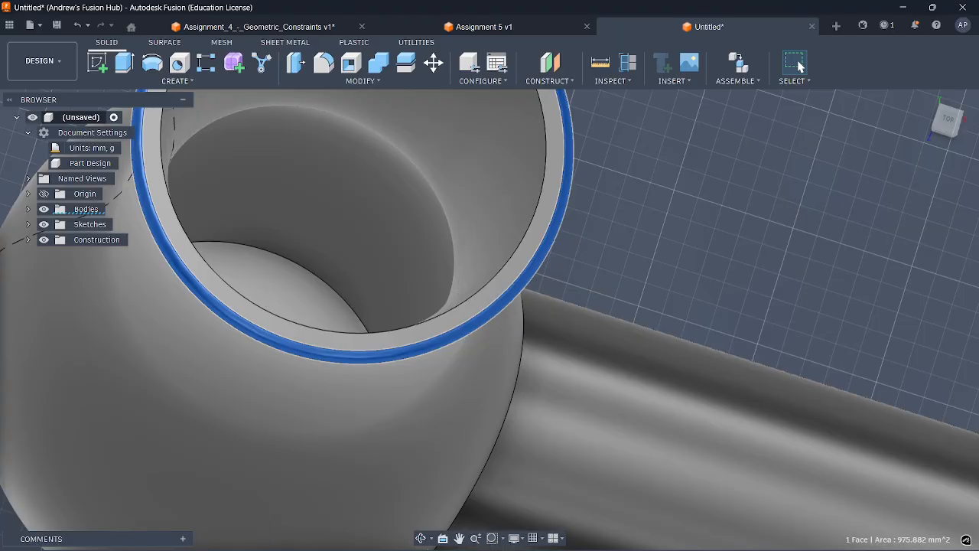
double_click(210, 550)
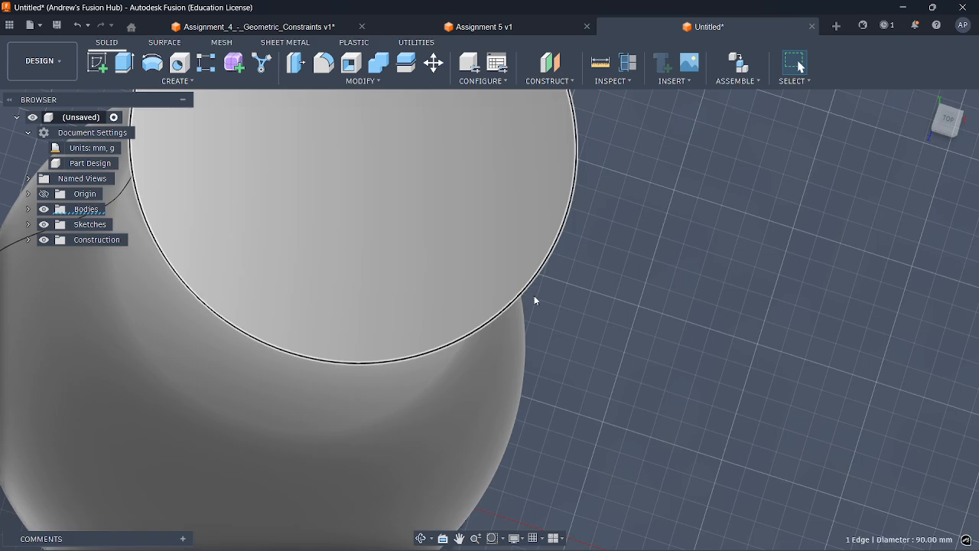
scroll(647, 359, "down", 10)
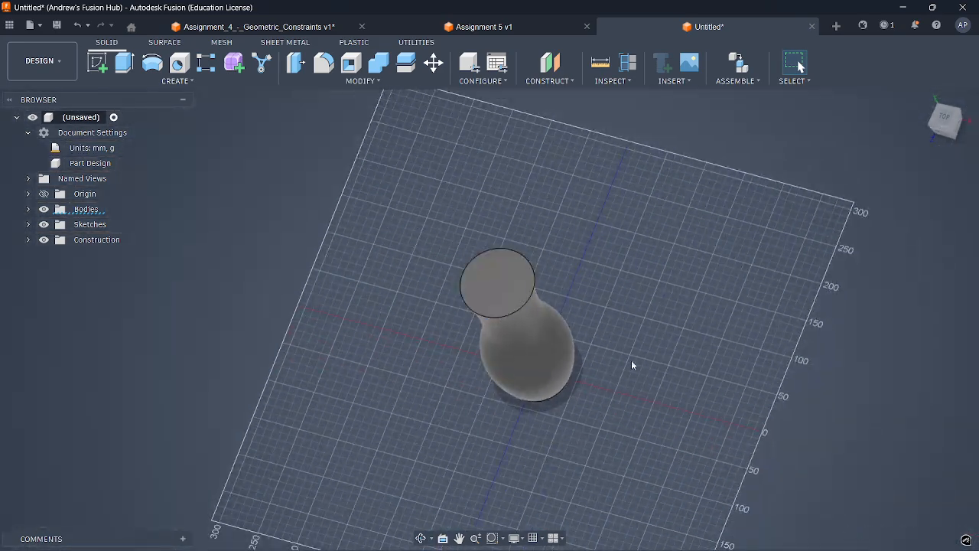
scroll(544, 307, "up", 5)
left_click(449, 306)
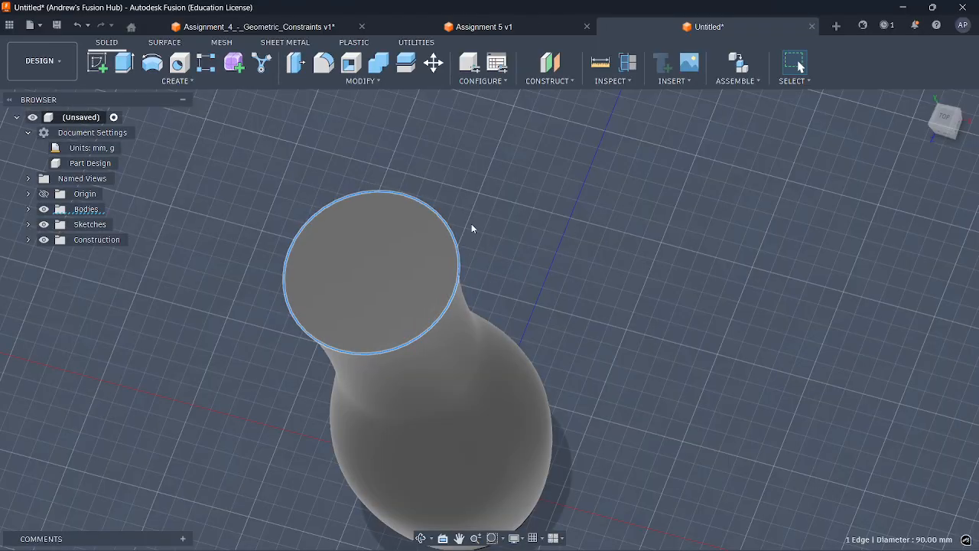
left_click(789, 322)
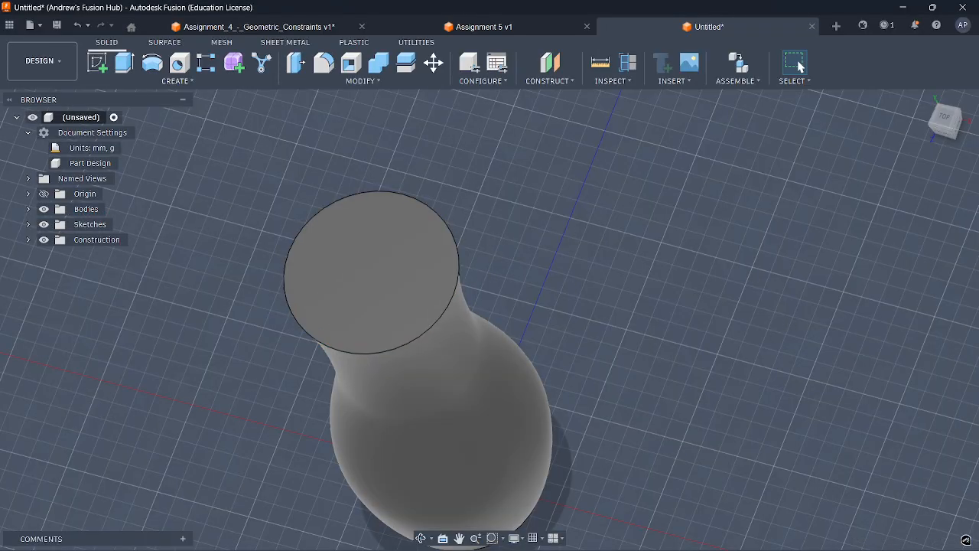
Roll the timeline forward past the fillet and examine the head's rounded top rim from above.
scroll(406, 344, "up", 4)
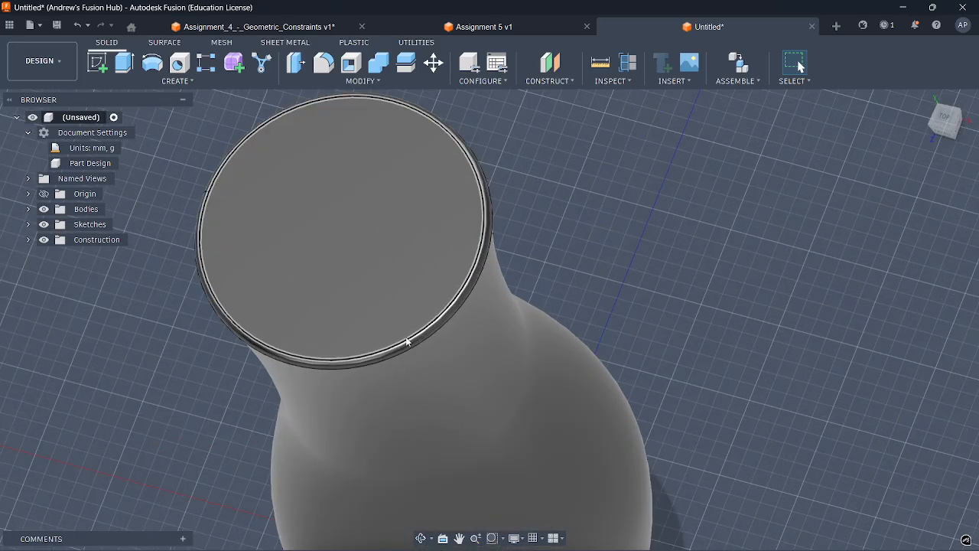
scroll(331, 275, "down", 5)
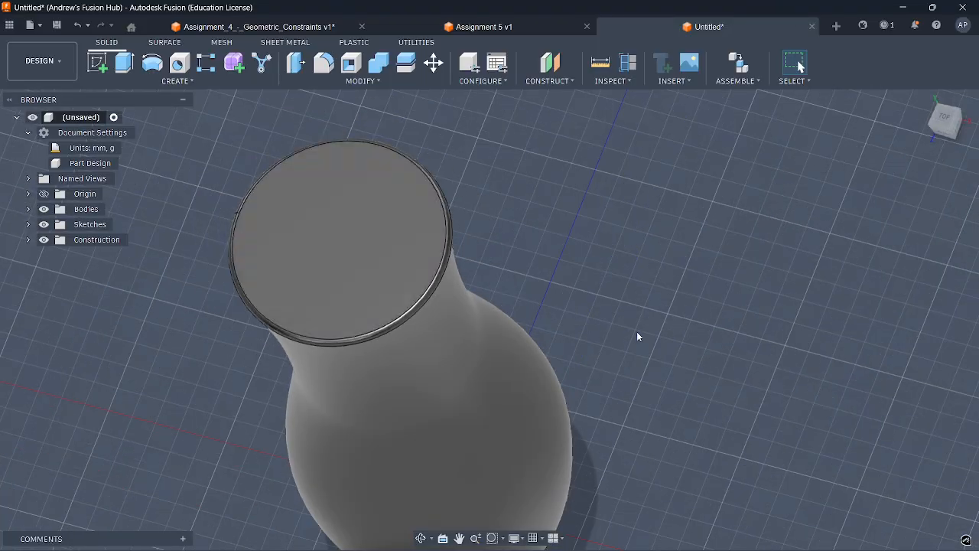
scroll(740, 317, "down", 2)
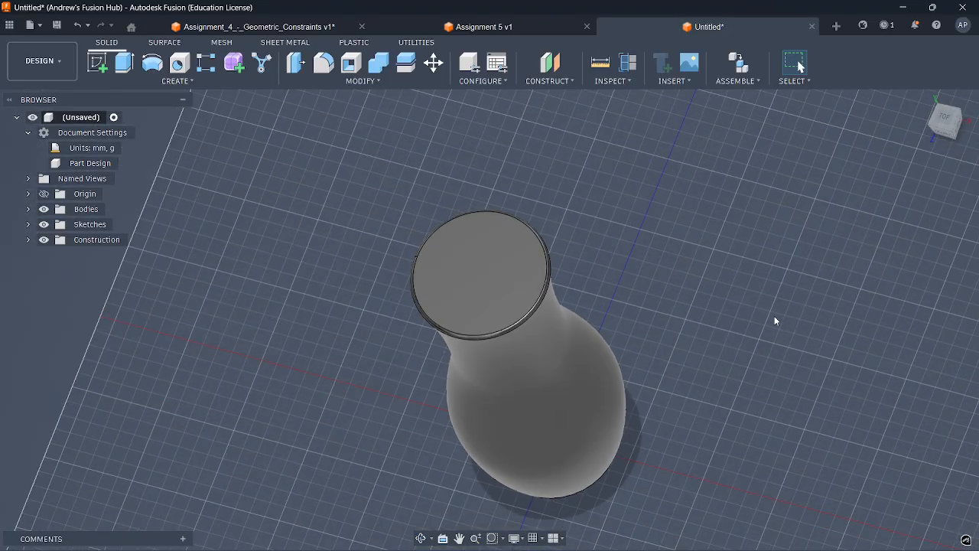
scroll(547, 353, "up", 5)
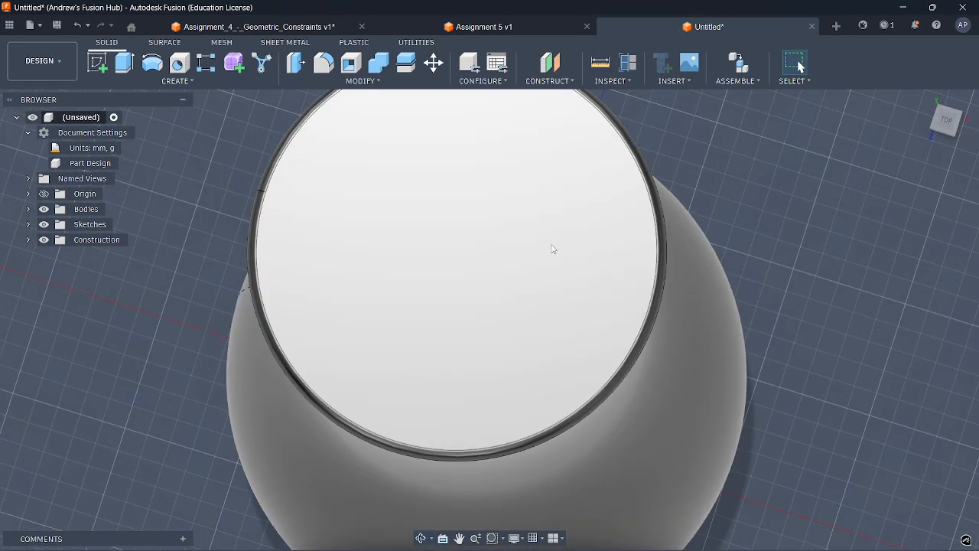
scroll(553, 247, "down", 2)
middle_click_drag(579, 288, 588, 267, "shift")
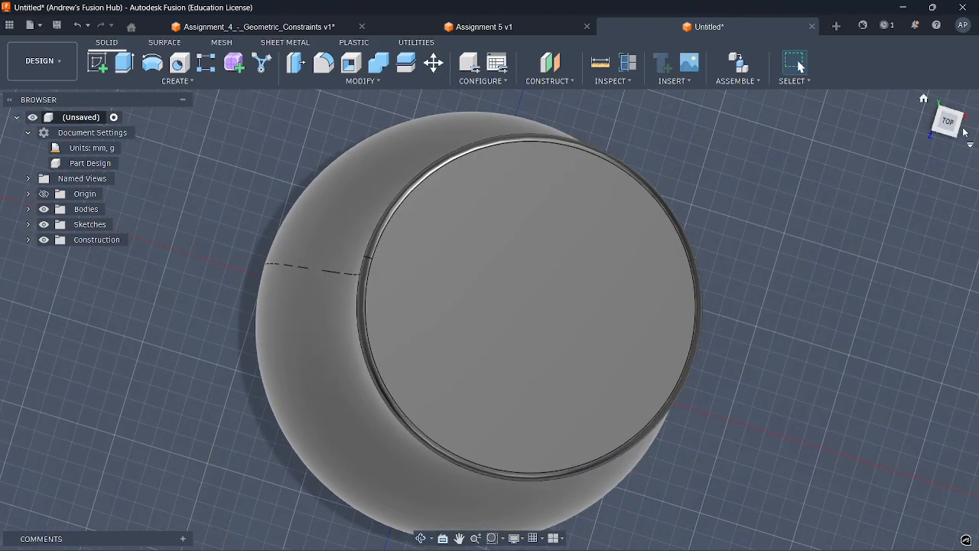
Open a sketch on the head's top face, check the fillet's outer edge, and finish the sketch without drawing anything.
left_click(98, 63)
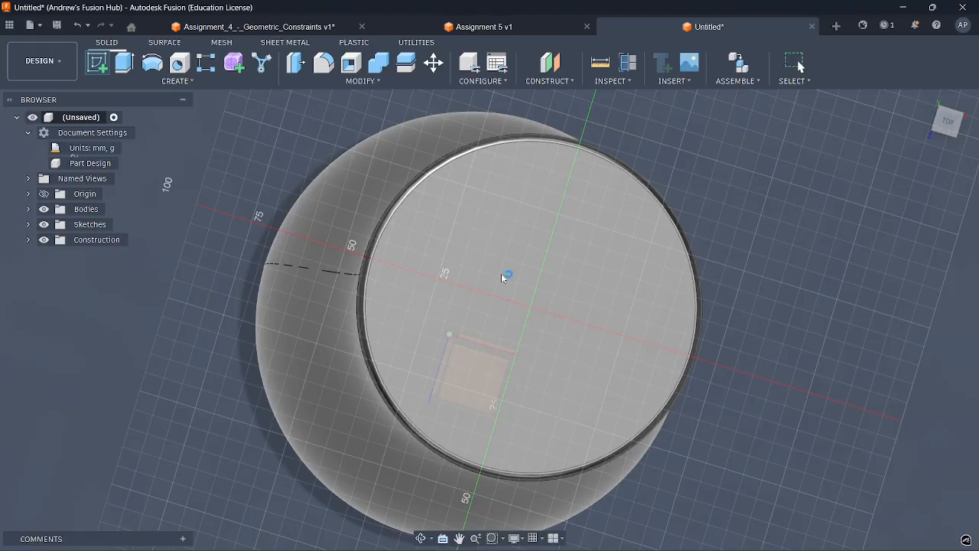
left_click(502, 273)
left_click(576, 186)
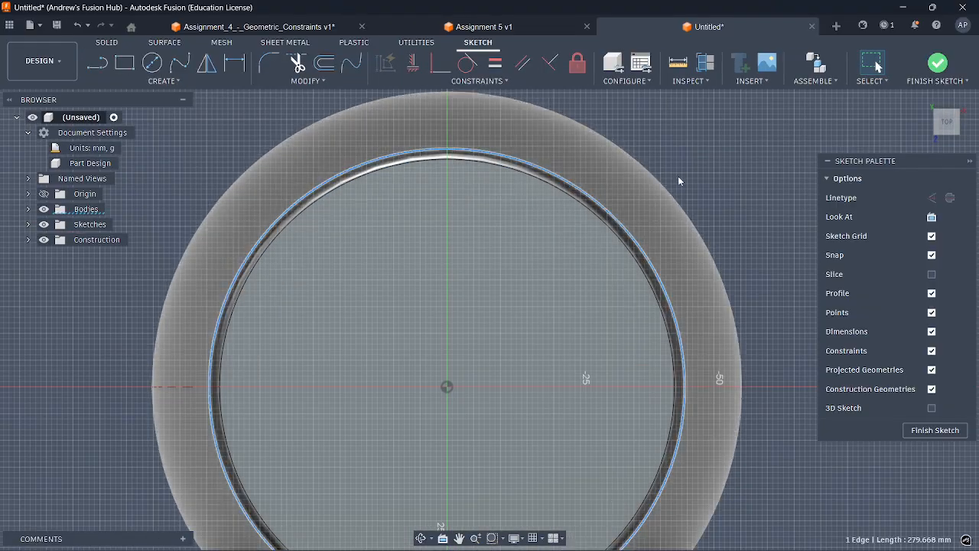
scroll(631, 287, "down", 4)
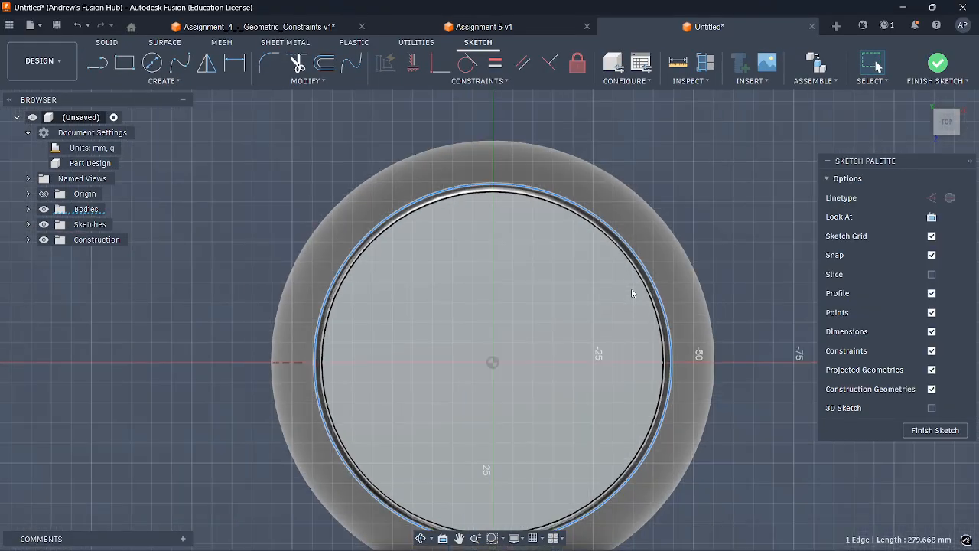
left_click(683, 201)
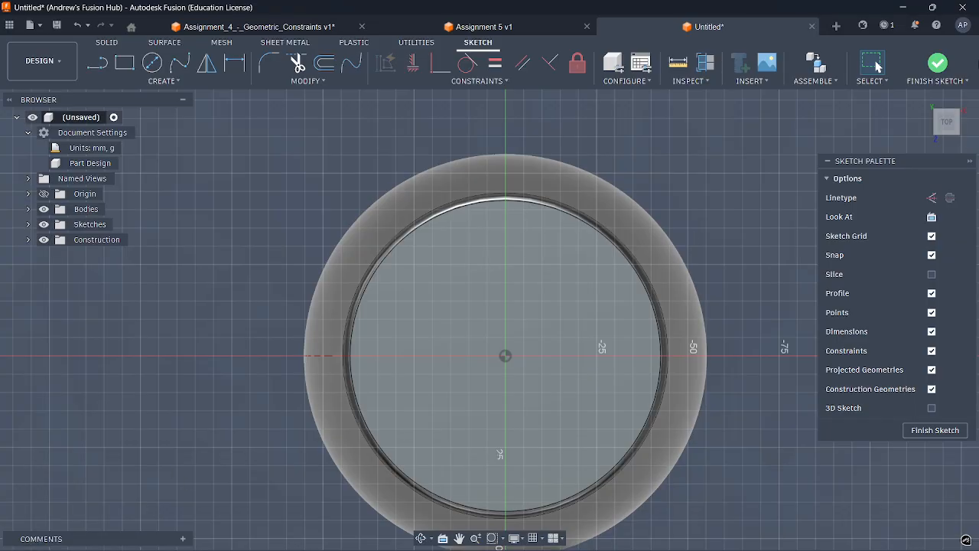
left_click(938, 64)
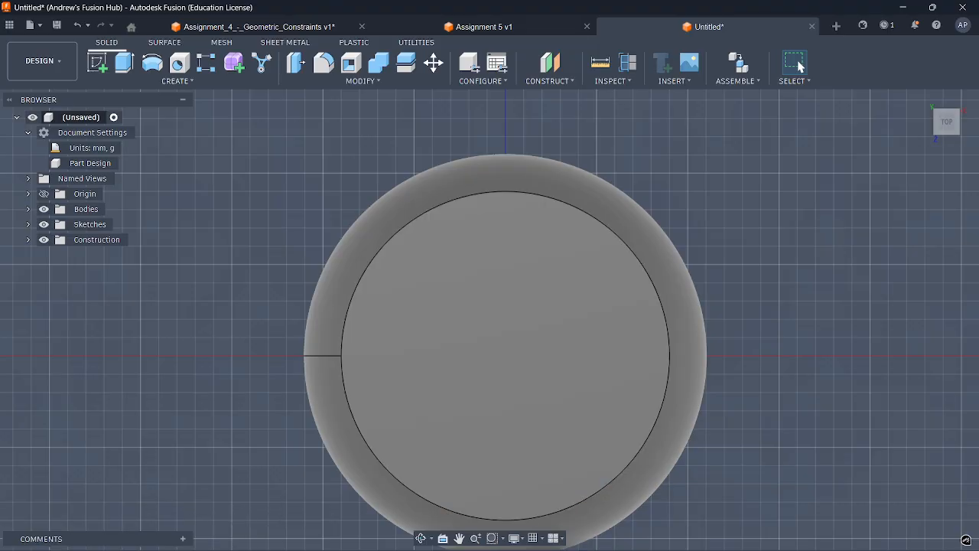
Select the head's top face before the fillet, and roll the timeline forward past Fillet1 to compare the rim.
left_click(564, 303)
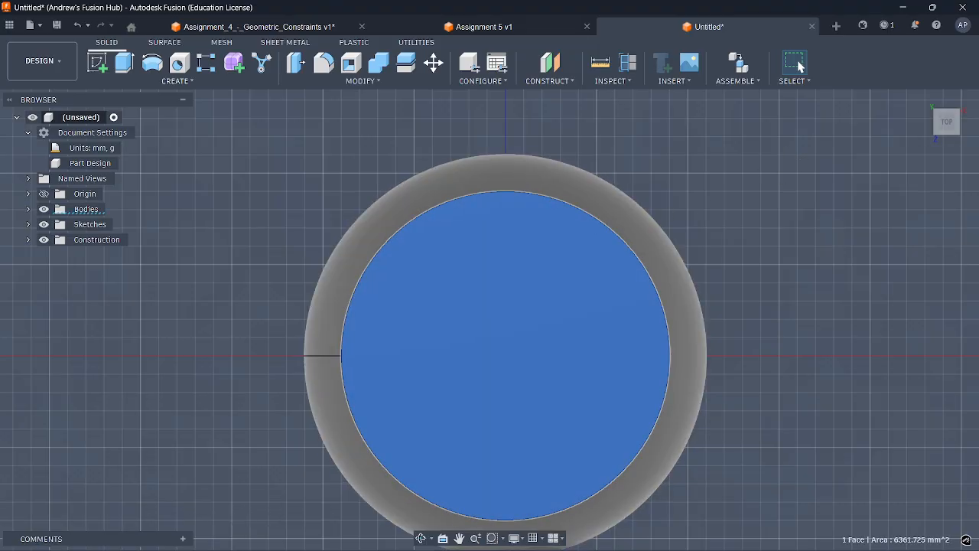
left_click(237, 354)
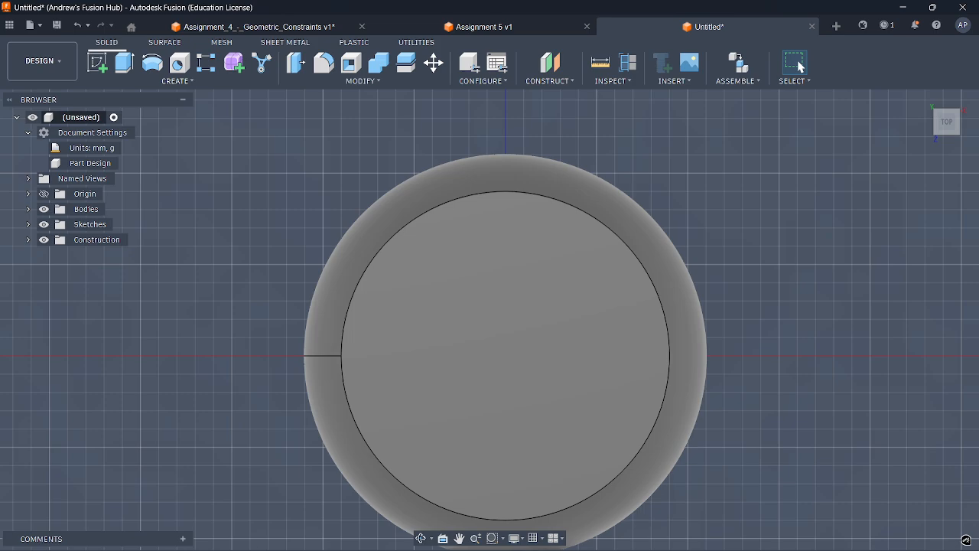
left_click(256, 550)
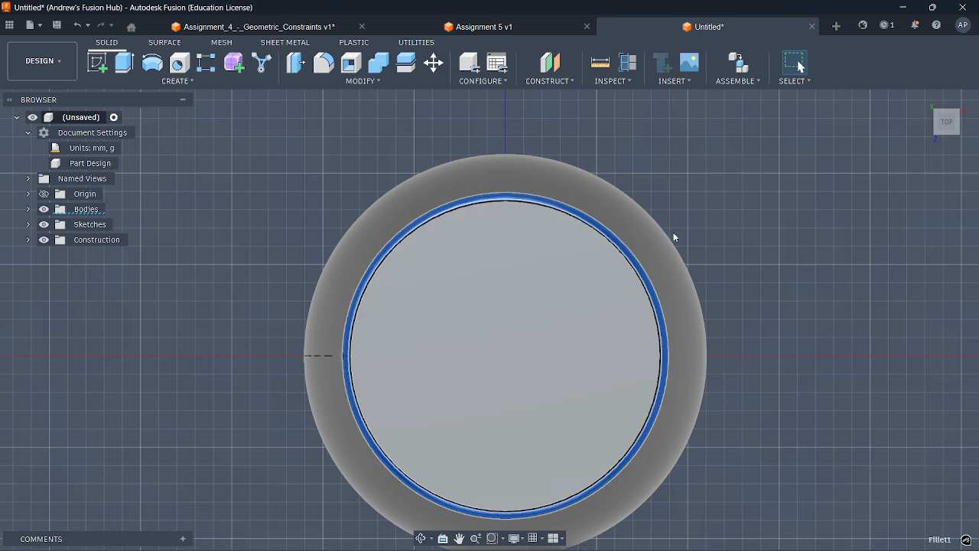
left_click(632, 239)
left_click(796, 233)
scroll(759, 254, "down", 2)
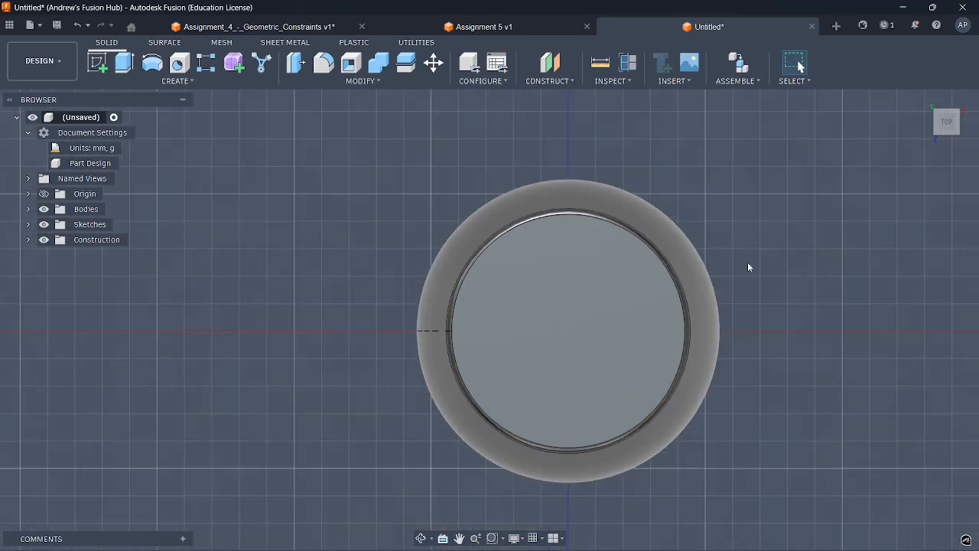
scroll(749, 267, "down", 1)
Roll the timeline forward to the completed hair dryer and examine its hollow head and chamfered handle end.
middle_click_drag(702, 391, 656, 388, "shift")
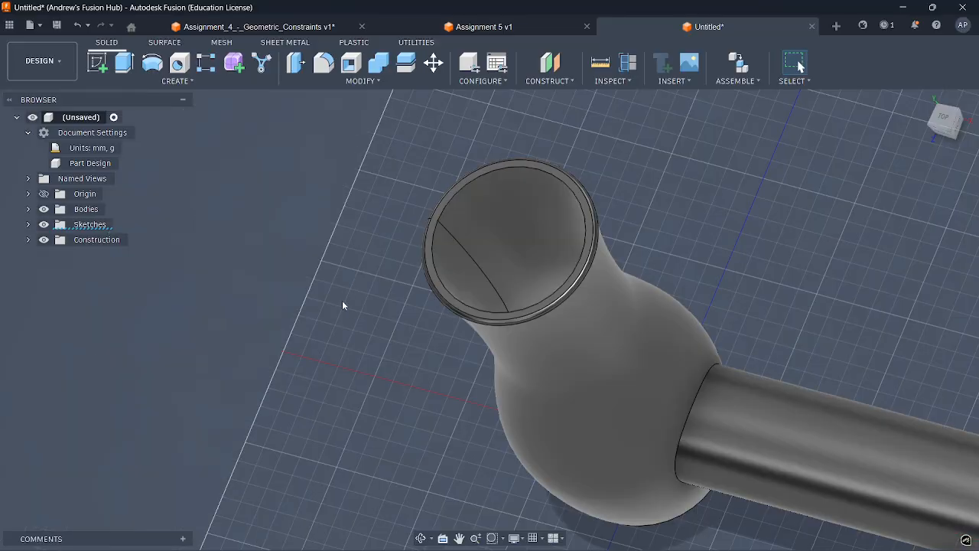
scroll(342, 304, "down", 4)
middle_click_drag(531, 337, 587, 312, "shift")
scroll(651, 342, "down", 3)
scroll(553, 312, "up", 3)
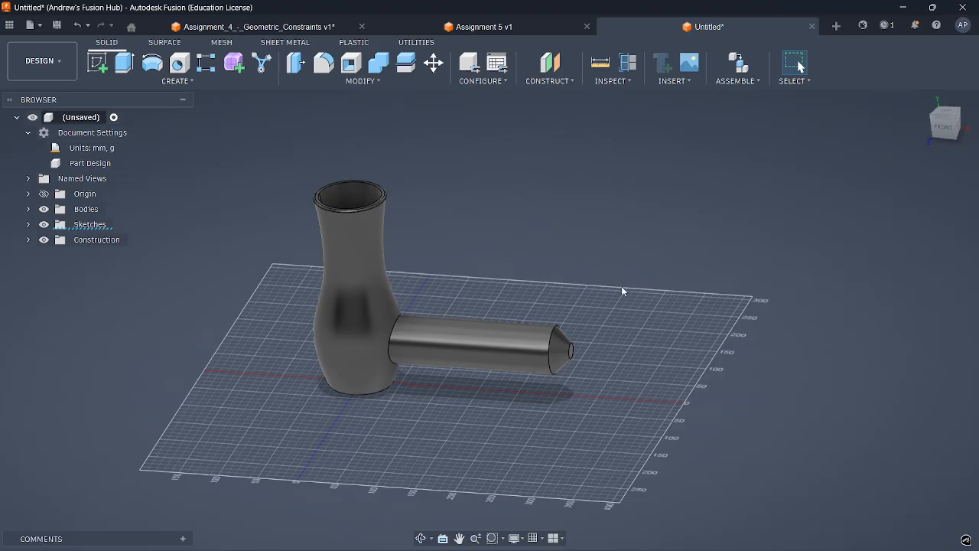
scroll(624, 291, "down", 3)
scroll(605, 352, "up", 5)
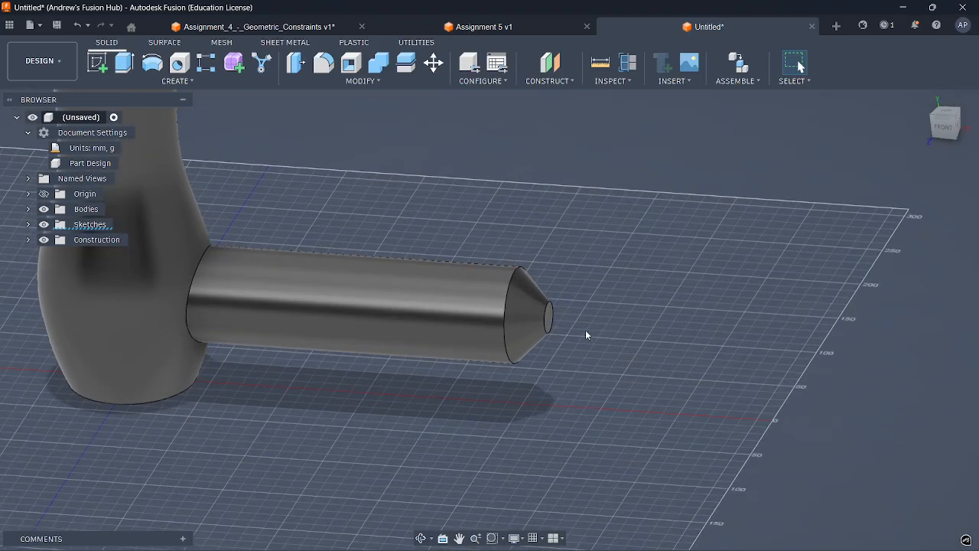
middle_click_drag(585, 331, 553, 320, "shift")
Switch to the Assignment 6 slides, advance to the wire sweep instructions, and return to the Fusion model.
key("alt+Tab")
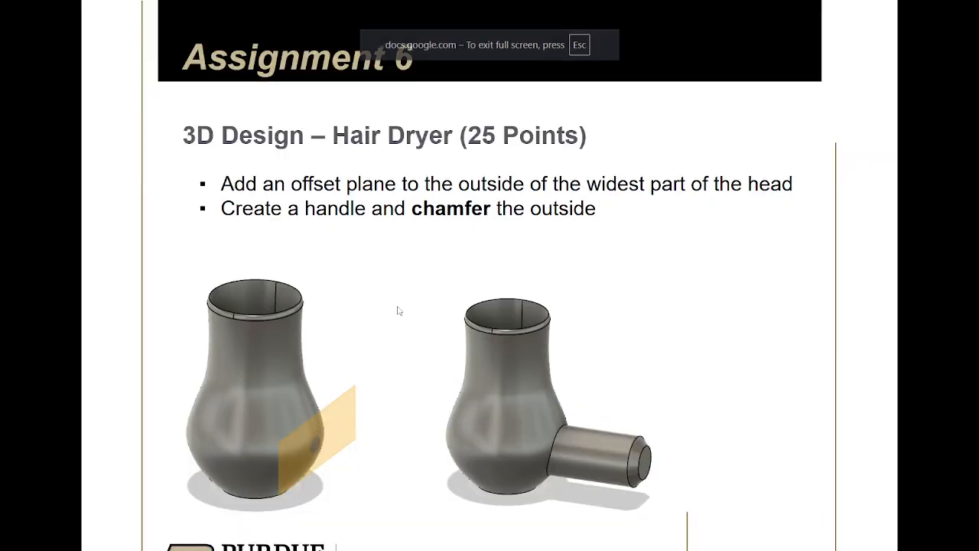
left_click(397, 311)
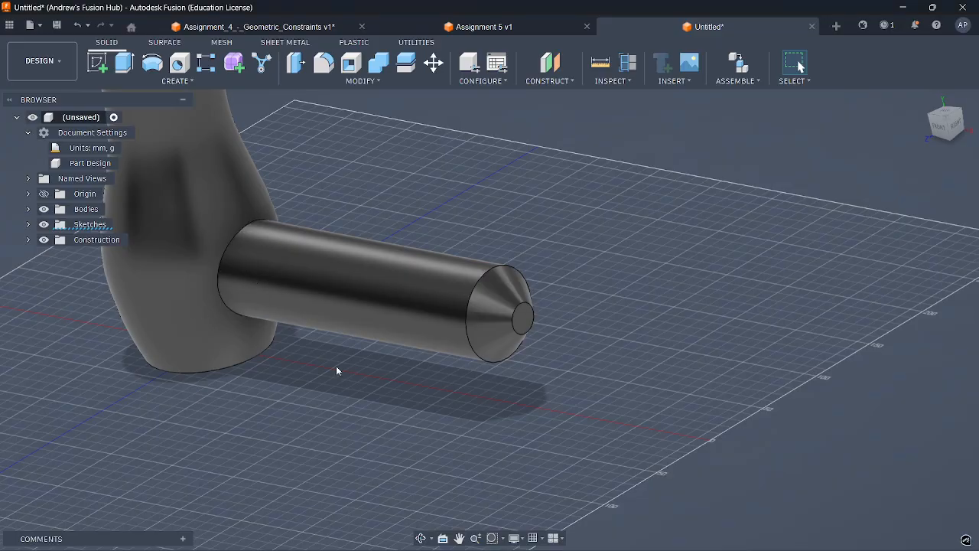
scroll(336, 365, "down", 5)
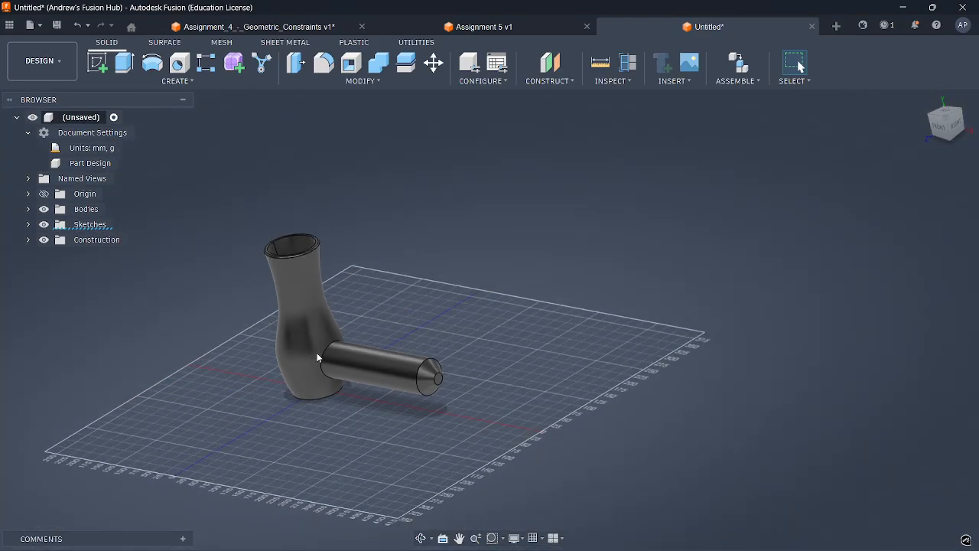
Return to the Fusion model from the slides and start a sketch on the small flat end face of the handle.
scroll(333, 253, "up", 4)
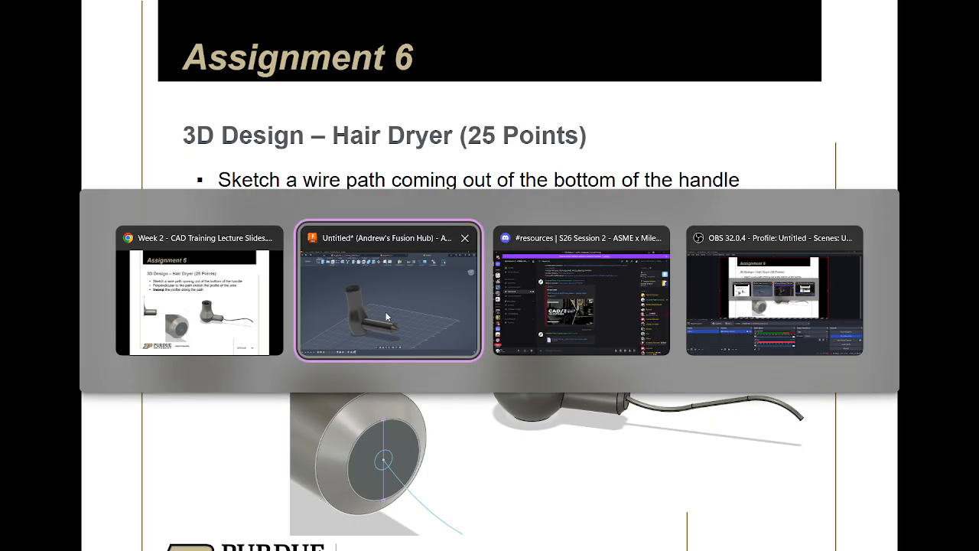
left_click(392, 322)
scroll(459, 394, "up", 10)
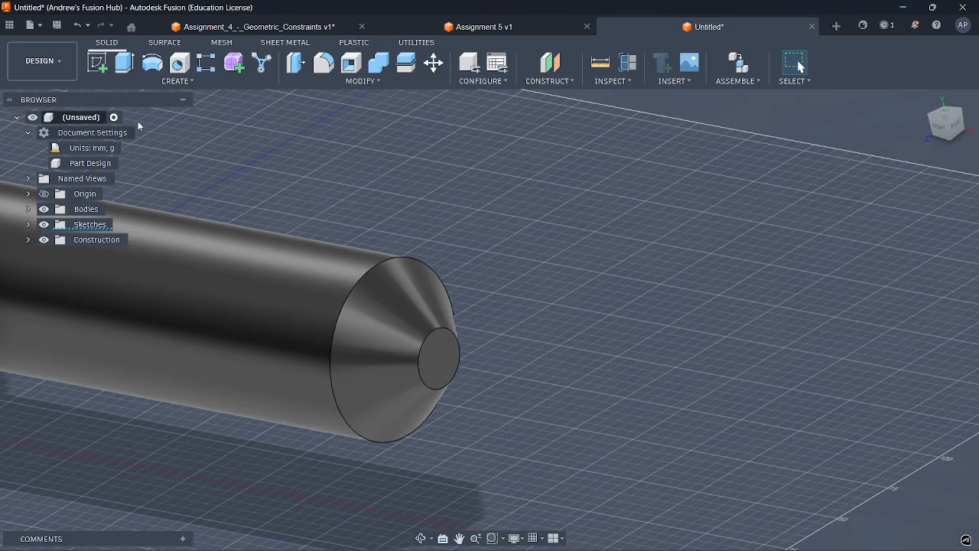
left_click(449, 365)
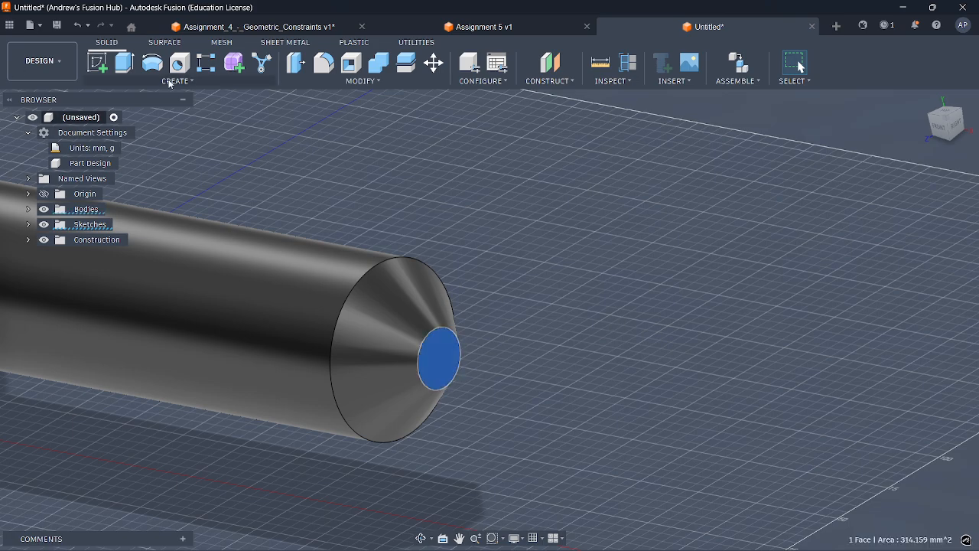
left_click(712, 318)
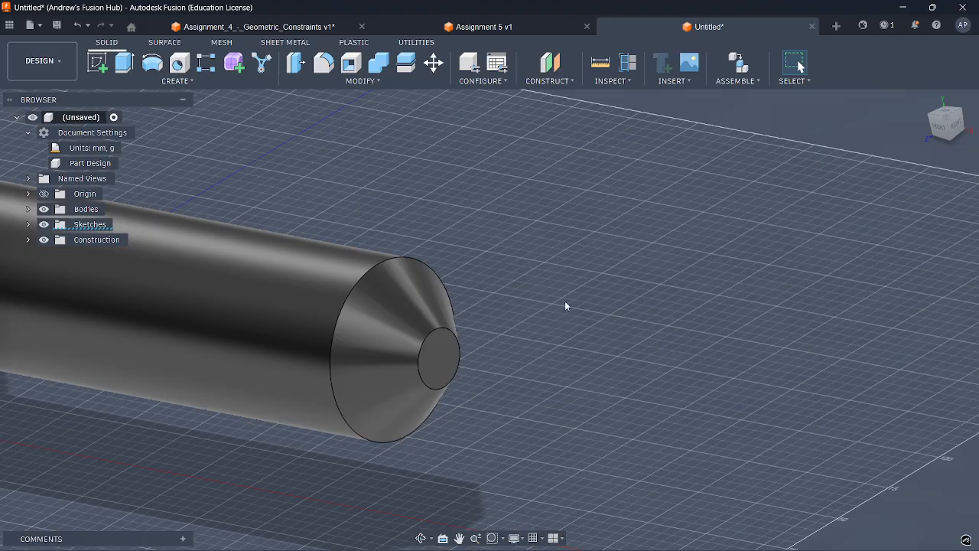
left_click(100, 65)
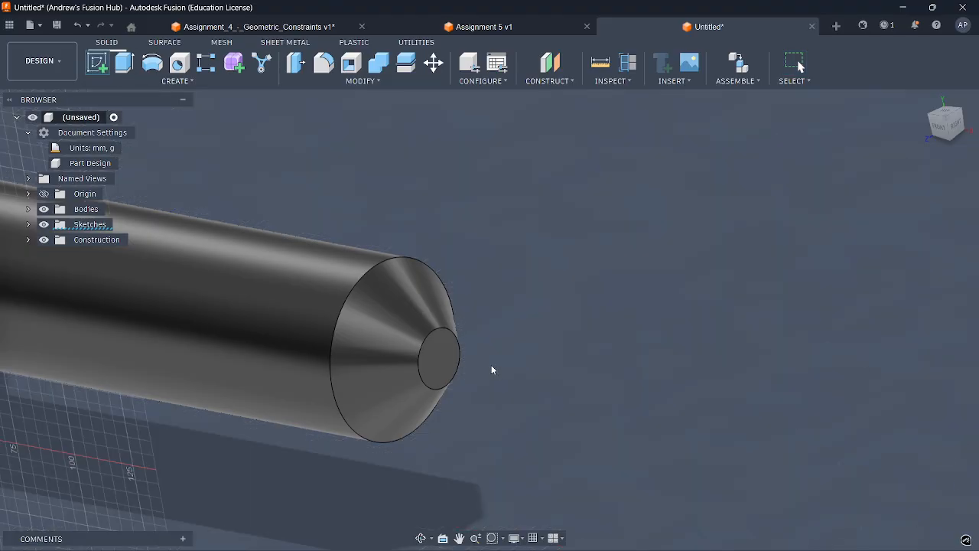
left_click(441, 360)
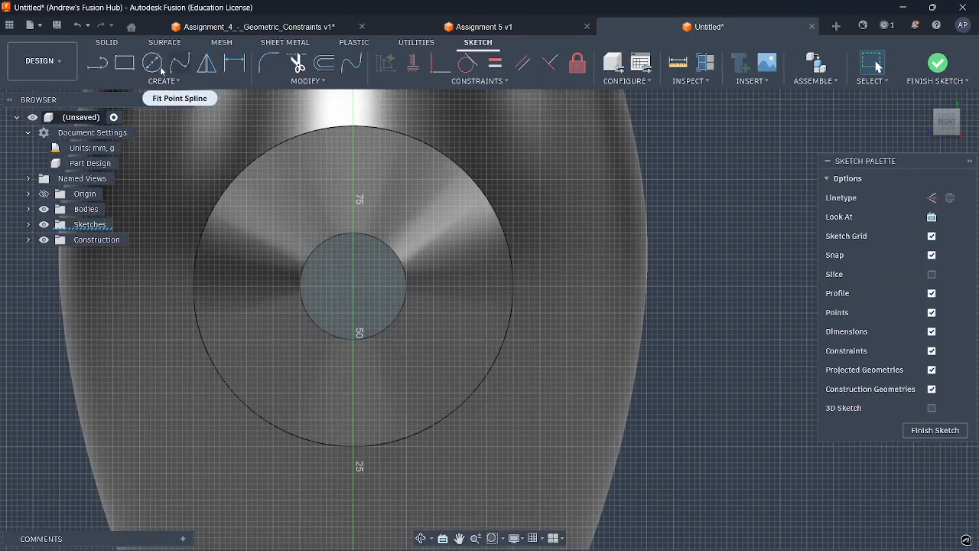
Draw a circle about 11.7 mm in diameter, slightly off-centre, on the handle's small end face.
left_click(160, 69)
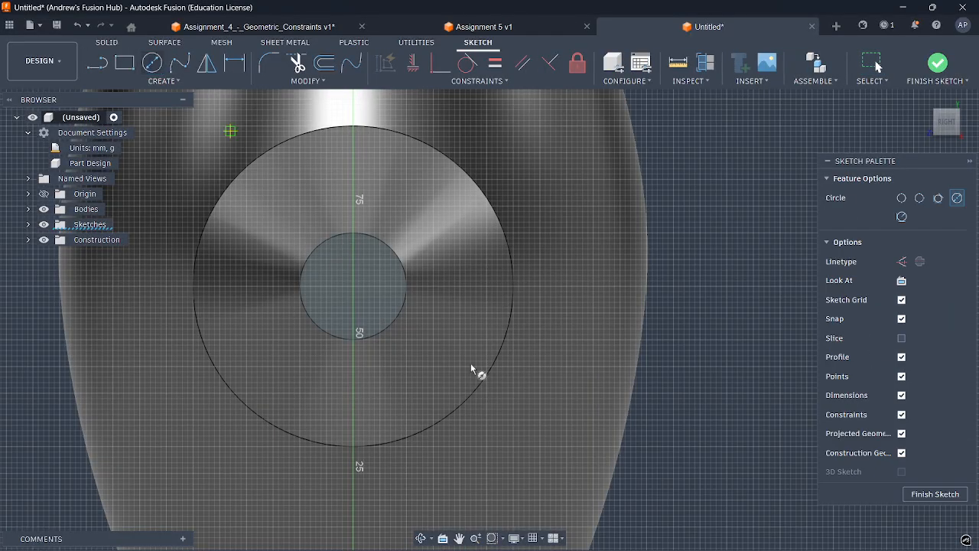
left_click(327, 281)
left_click(347, 303)
key("Escape")
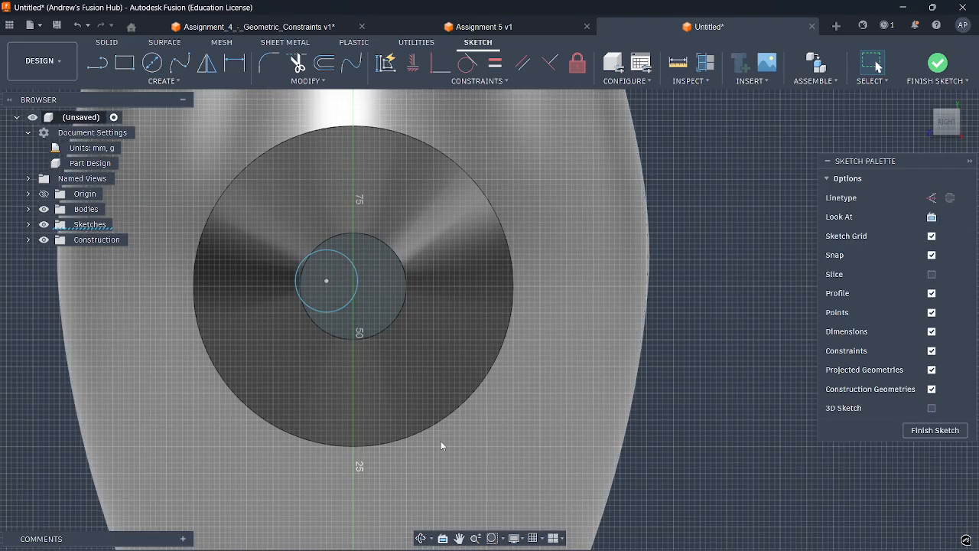
Apply a Concentric constraint between the new circle and the handle's outer circular edge.
left_click(402, 325)
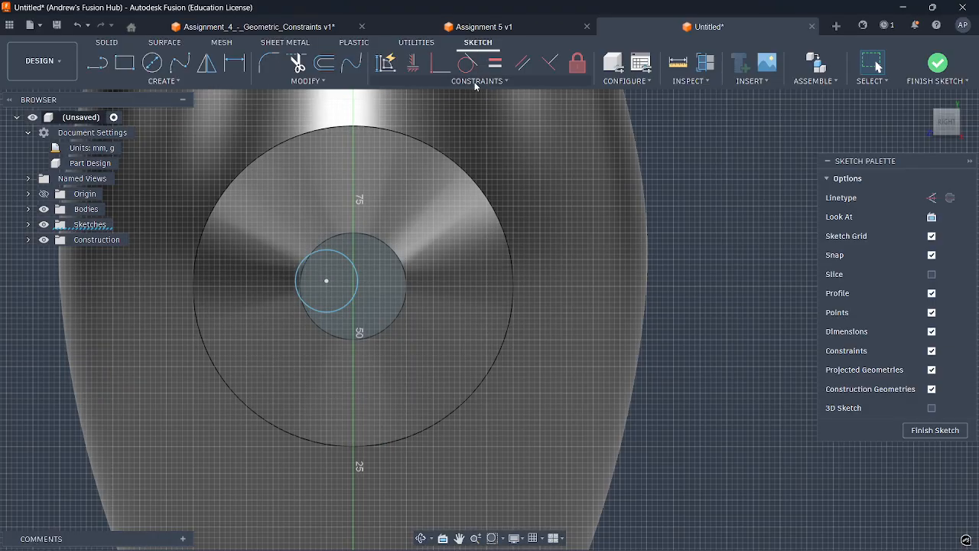
left_click(476, 84)
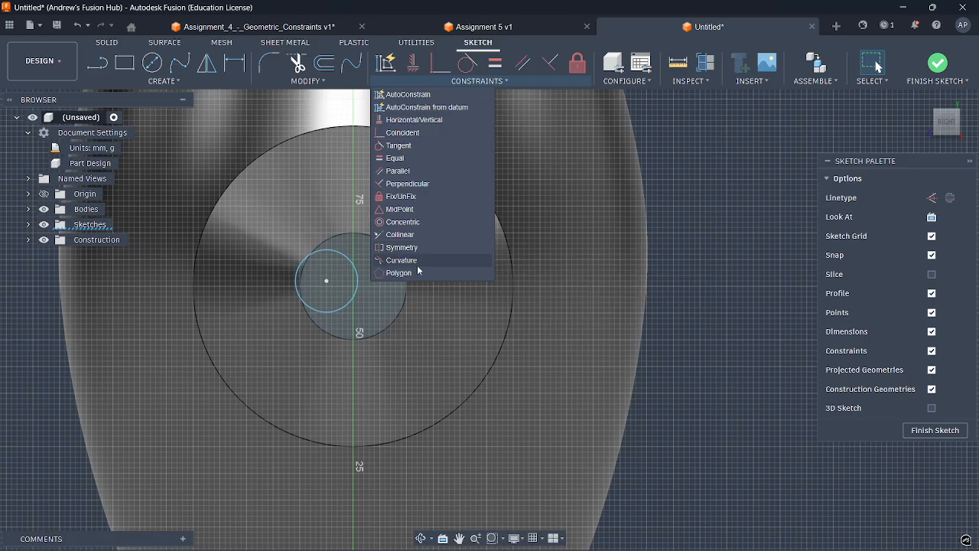
left_click(403, 222)
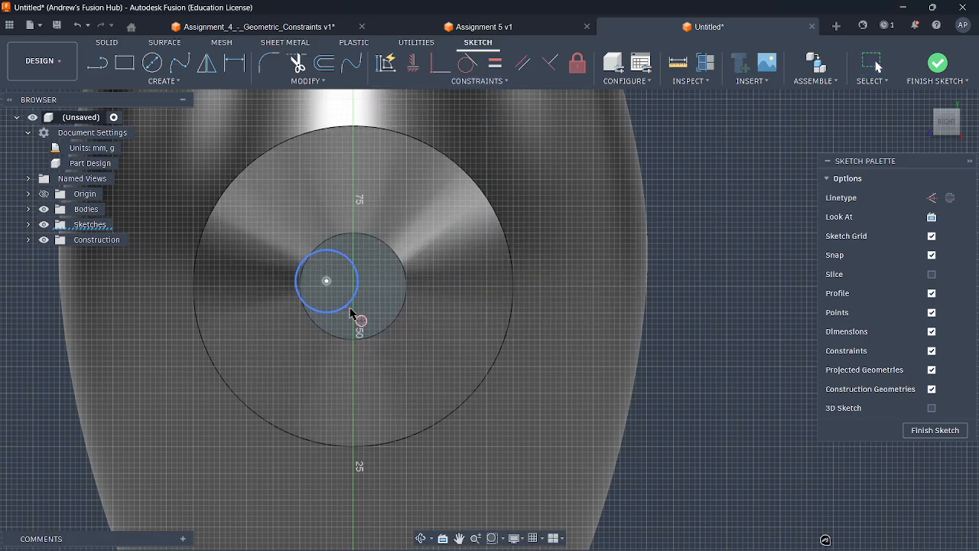
left_click(351, 314)
left_click(513, 320)
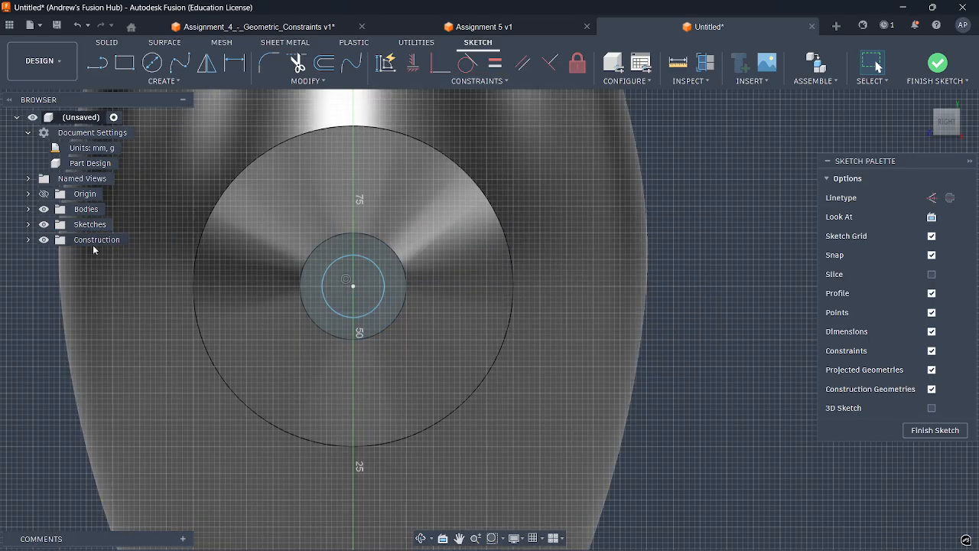
Dimension the wire profile circle's diameter as 12 mm and finish the sketch.
key("d")
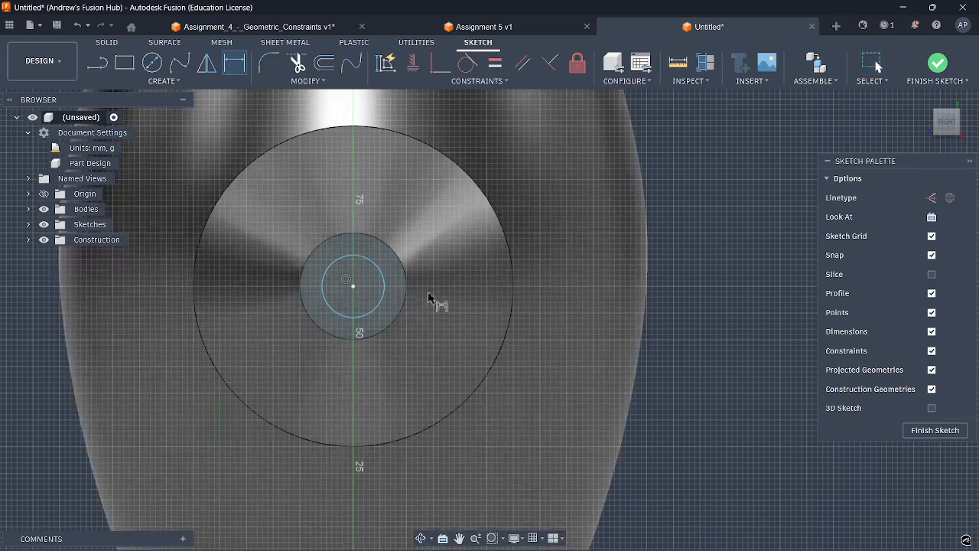
left_click(387, 286)
left_click(526, 207)
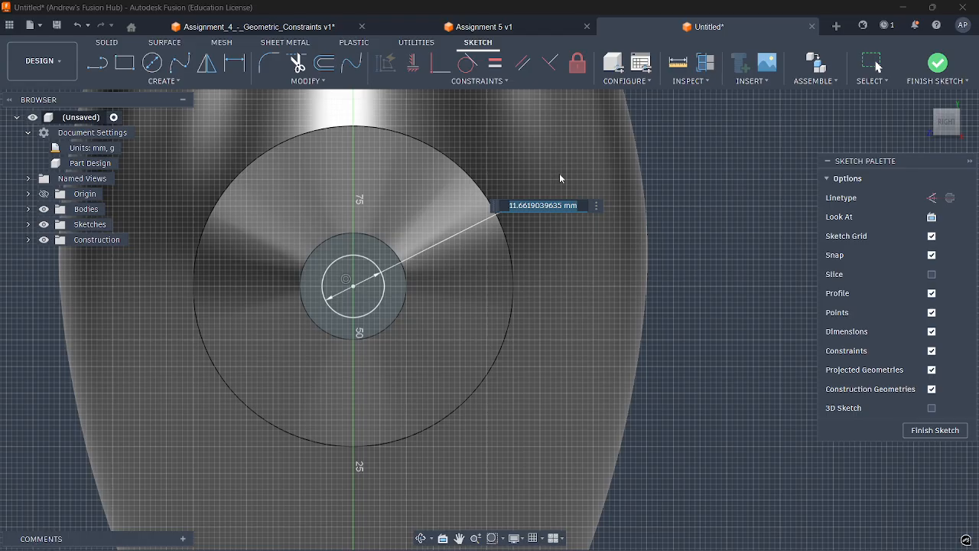
type("12")
key("Return")
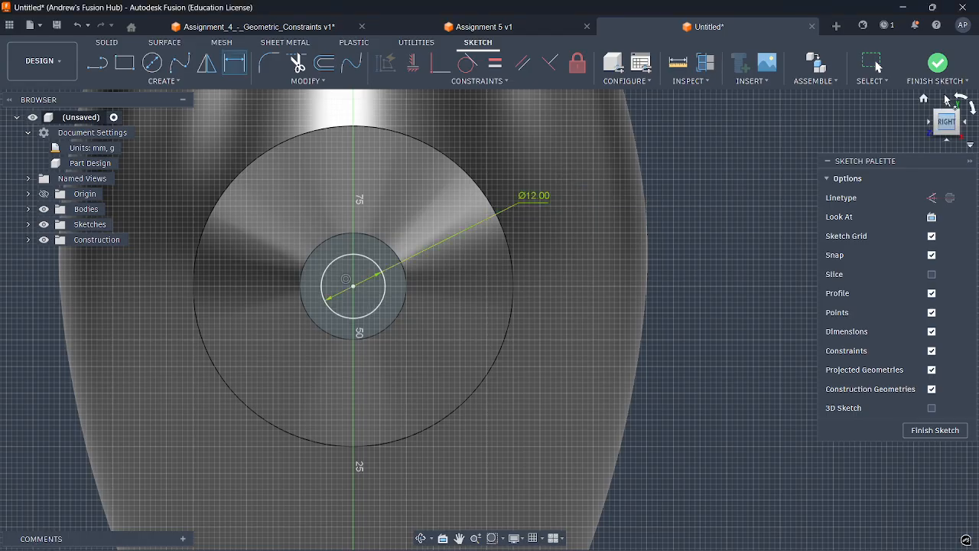
left_click(937, 65)
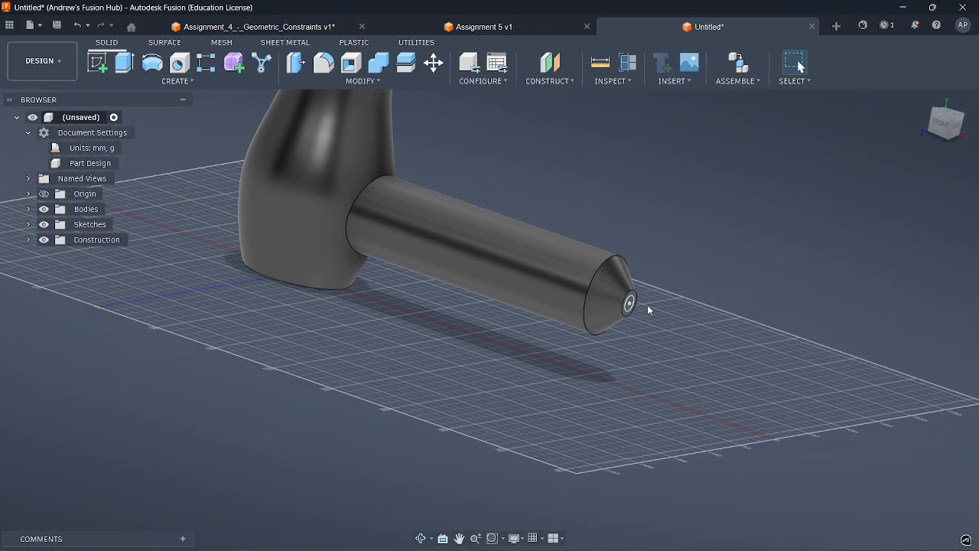
Switch to the Assignment 6 slides, review the handle and wire path instructions, and return to the Fusion model.
key("alt+Tab")
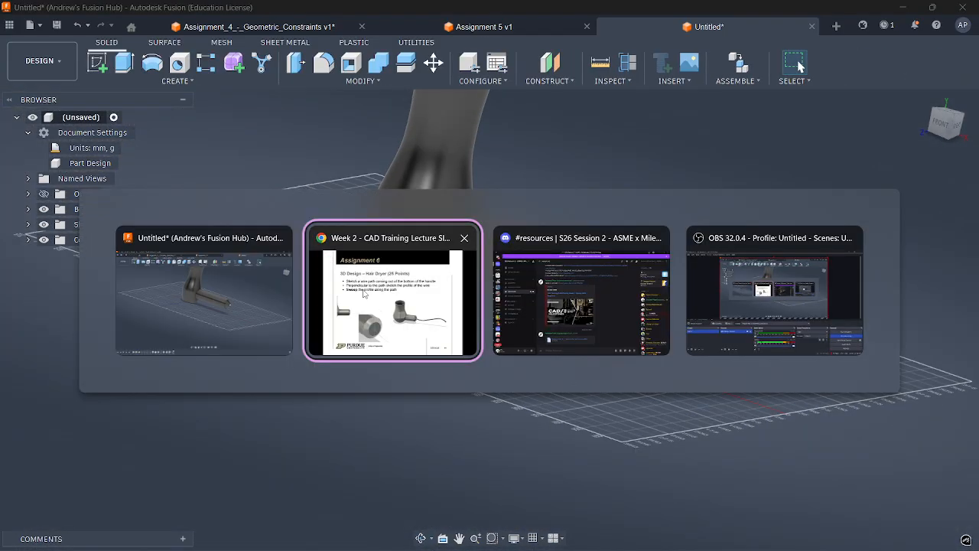
scroll(458, 446, "up", 1)
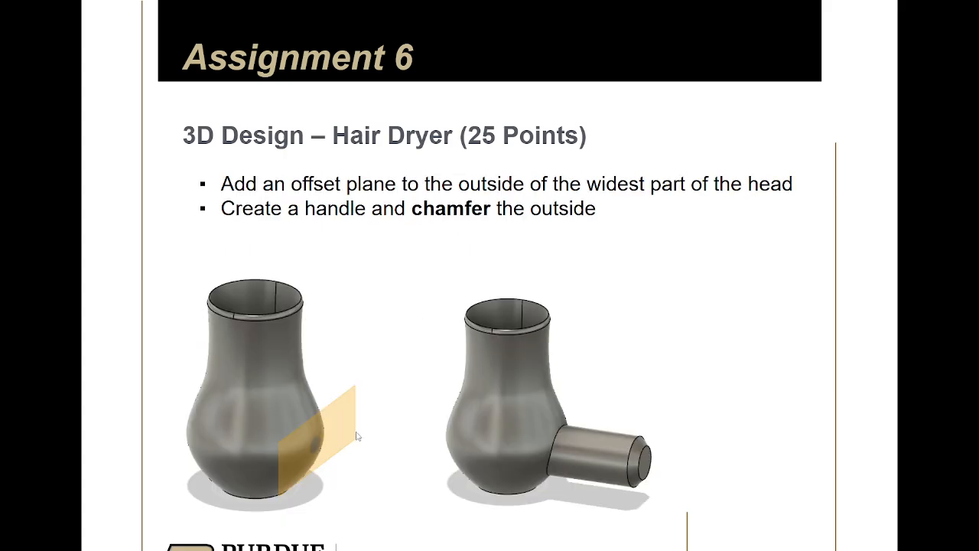
scroll(356, 436, "down", 1)
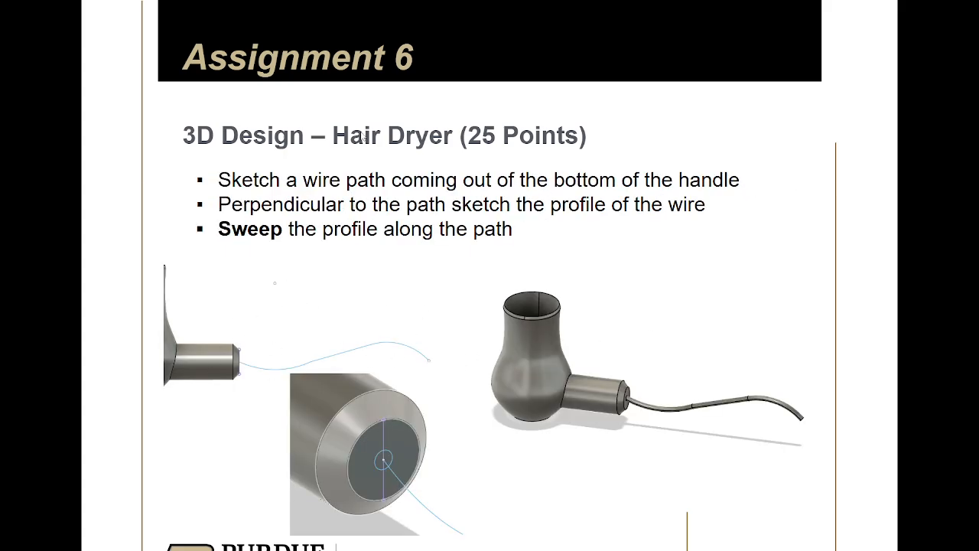
key("alt+Tab")
Start a sketch on the front origin plane, which runs lengthwise through the head and handle.
scroll(404, 274, "down", 4)
middle_click_drag(404, 274, 449, 328, "shift")
scroll(425, 300, "up", 3)
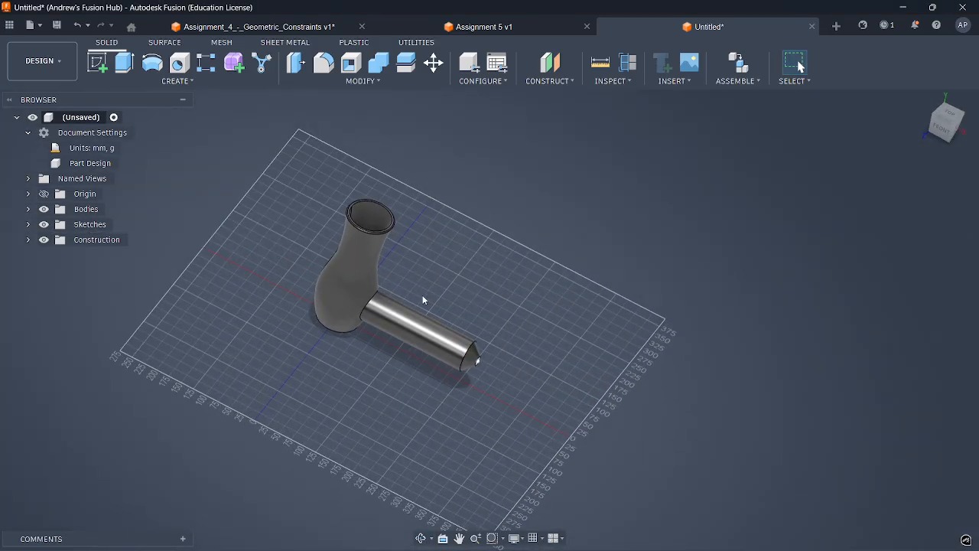
scroll(425, 300, "up", 1)
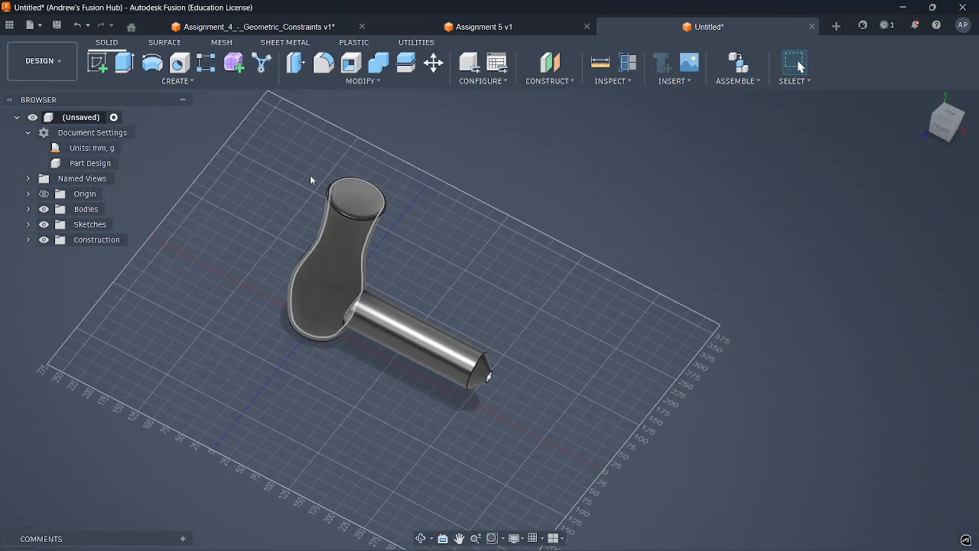
left_click(102, 67)
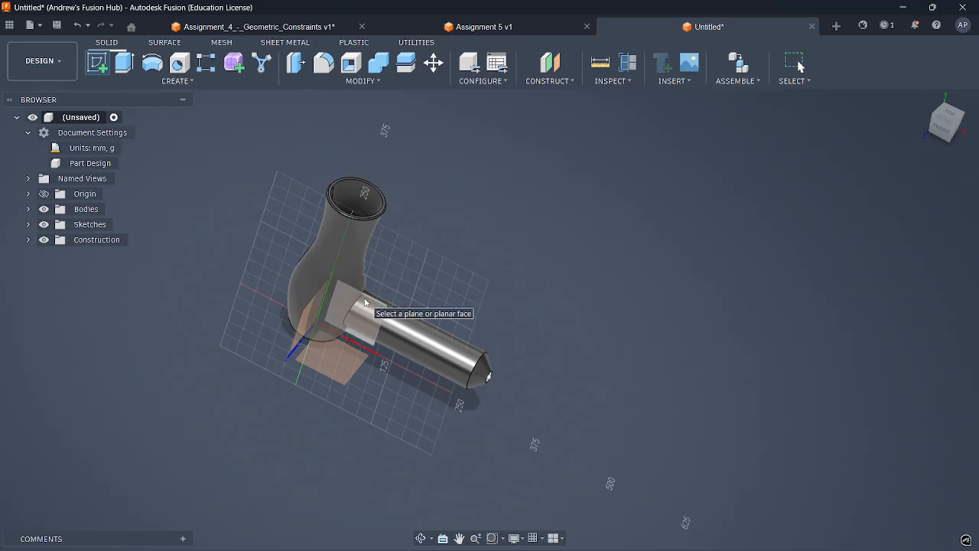
scroll(422, 287, "up", 3)
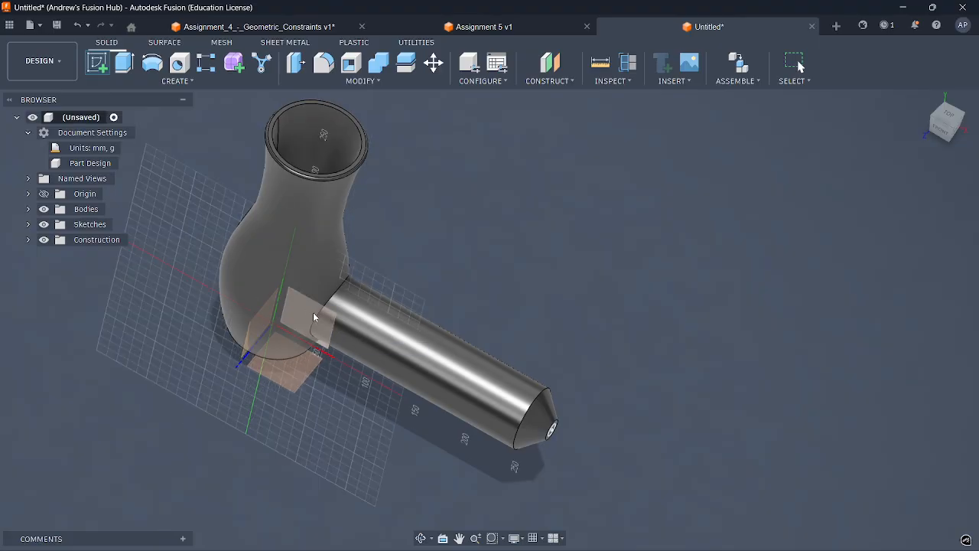
mouse_move(319, 325)
middle_mouse_down("shift")
mouse_move(402, 279)
mouse_move(312, 244)
mouse_move(587, 391)
mouse_move(587, 332)
mouse_move(596, 403)
mouse_move(590, 385)
middle_mouse_up("shift")
scroll(590, 385, "down", 1)
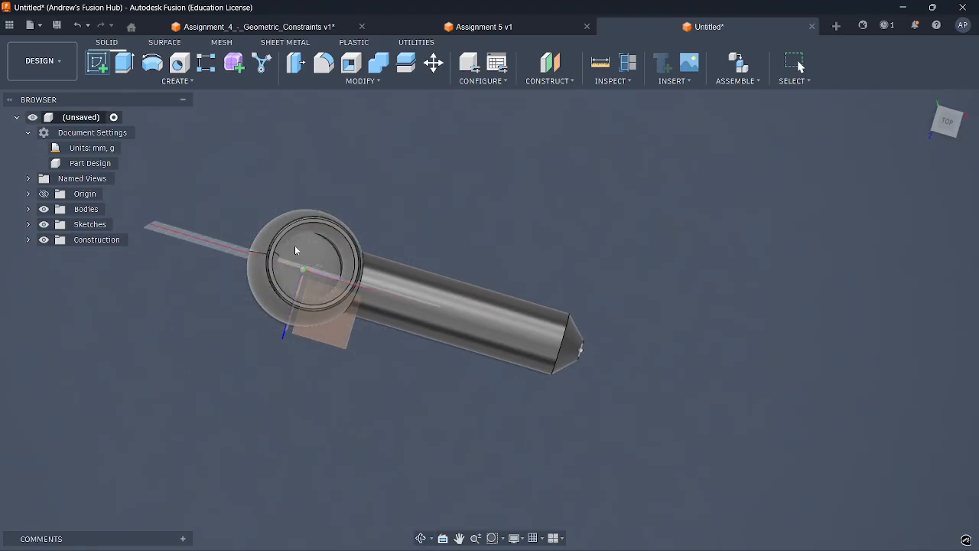
middle_click_drag(659, 374, 628, 371, "shift")
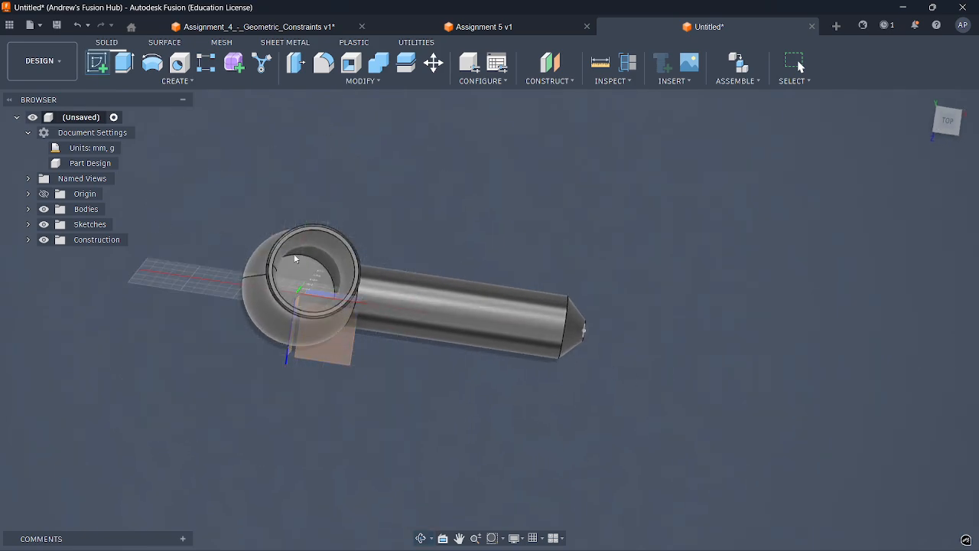
middle_click_drag(357, 316, 329, 362, "shift")
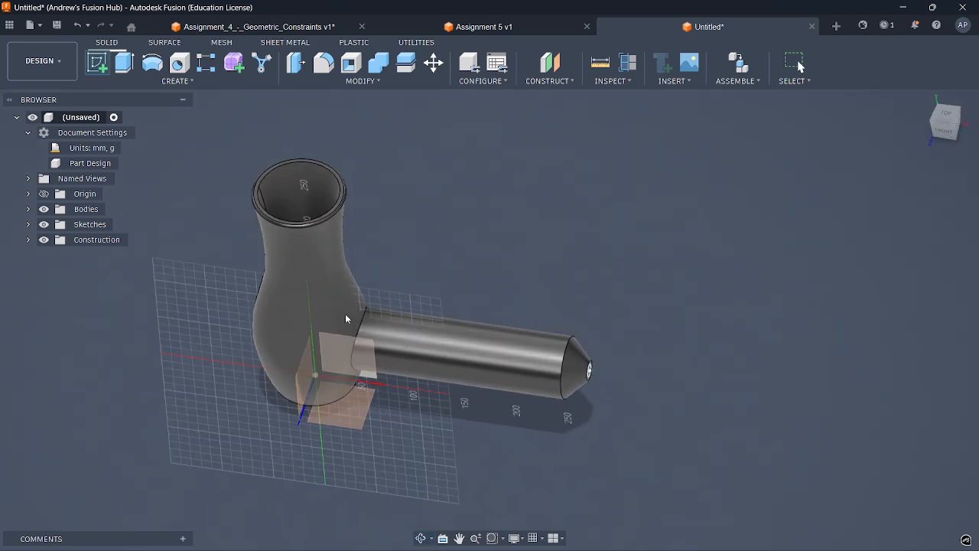
middle_click_drag(347, 319, 319, 258, "shift")
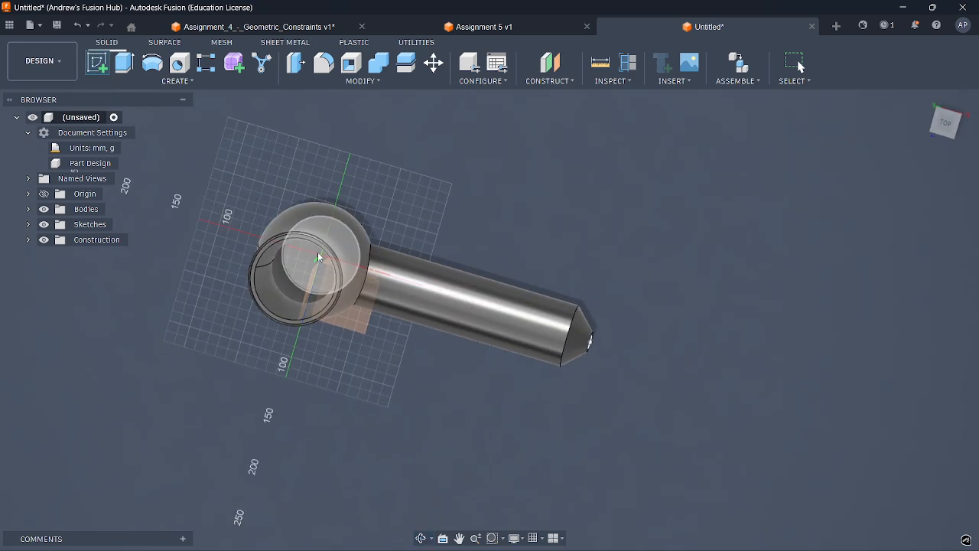
left_click(339, 273)
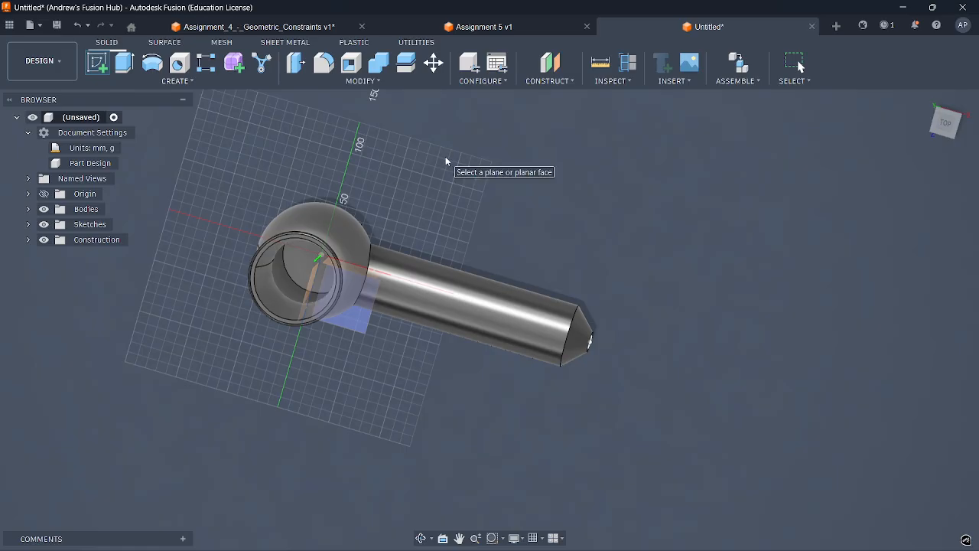
mouse_move(390, 328)
middle_mouse_down("shift")
mouse_move(383, 349)
mouse_move(409, 329)
mouse_move(385, 312)
middle_mouse_up("shift")
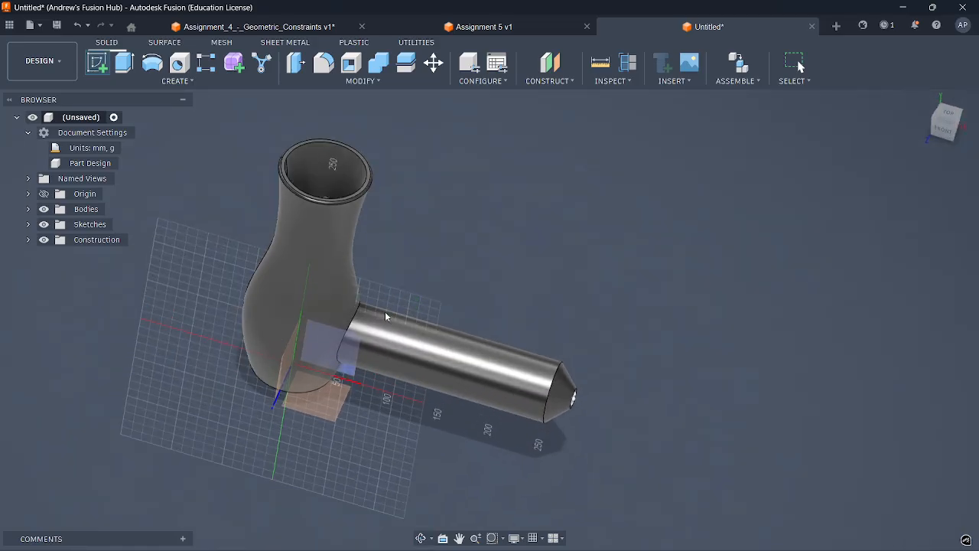
middle_click_drag(513, 271, 461, 166, "shift")
left_click(346, 323)
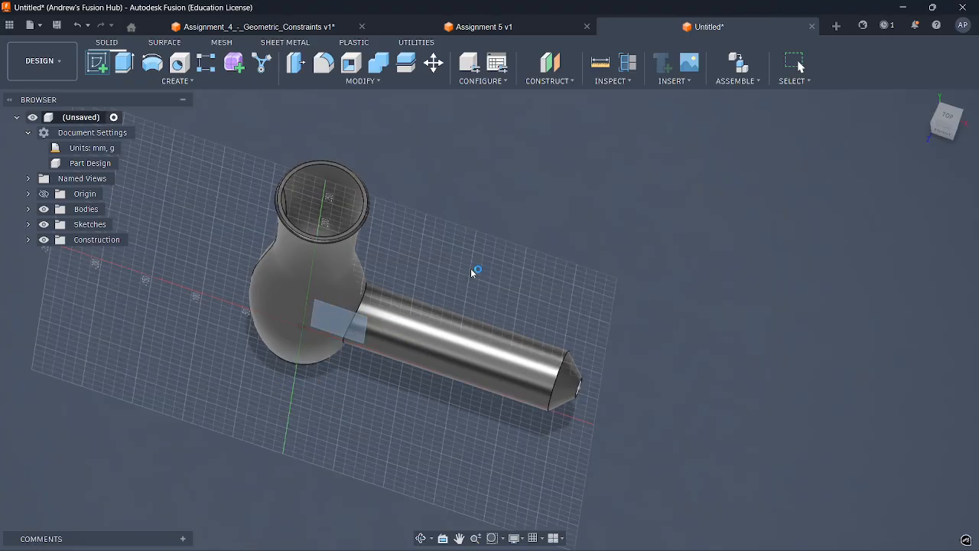
Hide Sketch8, the wire profile circle, and inspect the handle's small end face from an angle.
scroll(459, 291, "up", 5)
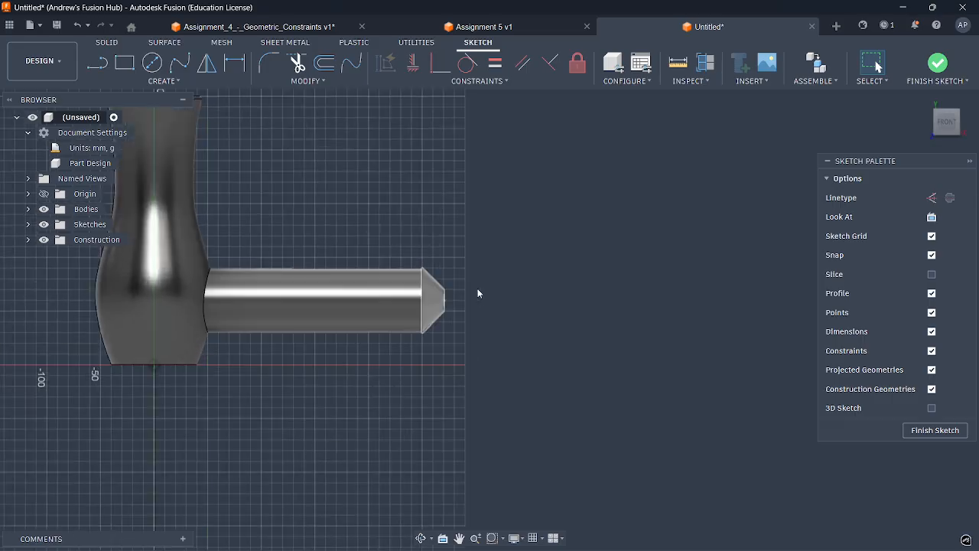
scroll(484, 284, "up", 5)
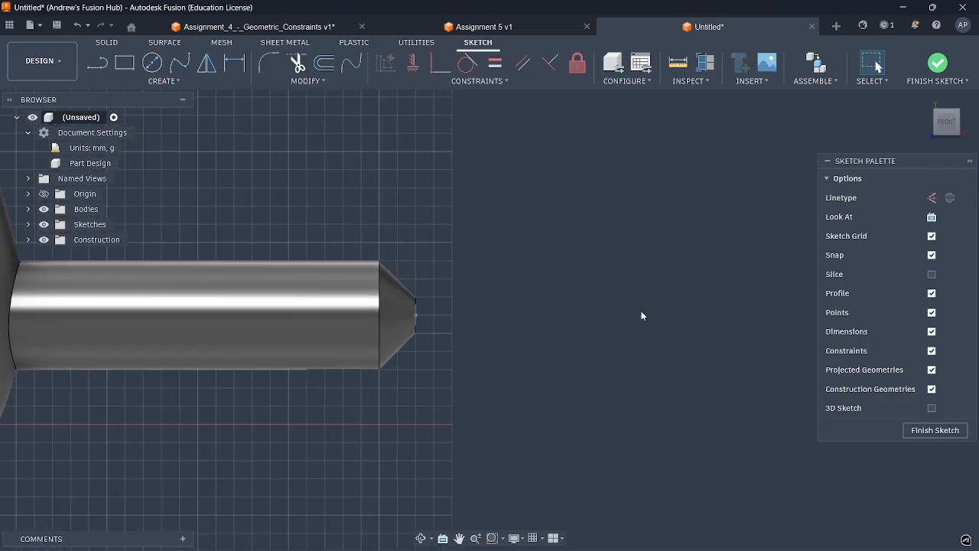
scroll(459, 315, "down", 2)
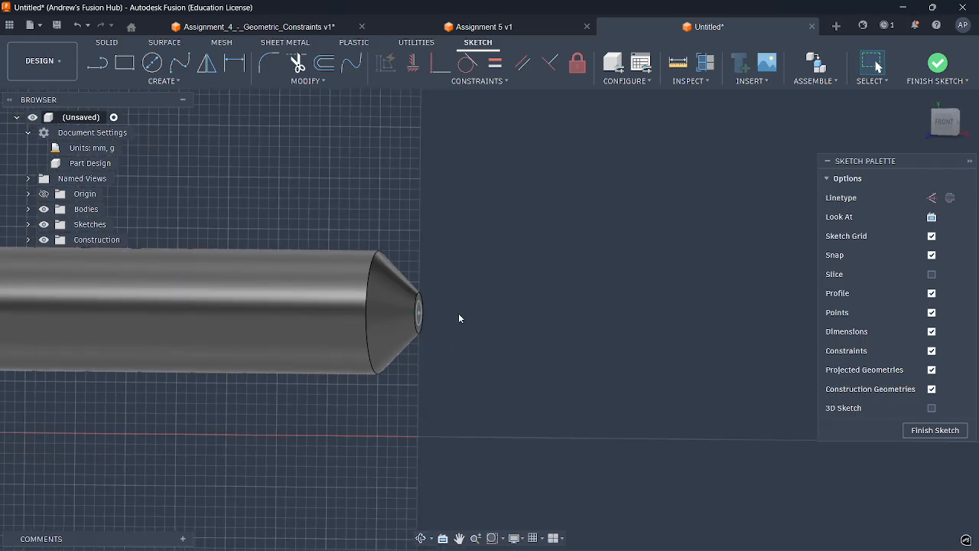
left_click(27, 224)
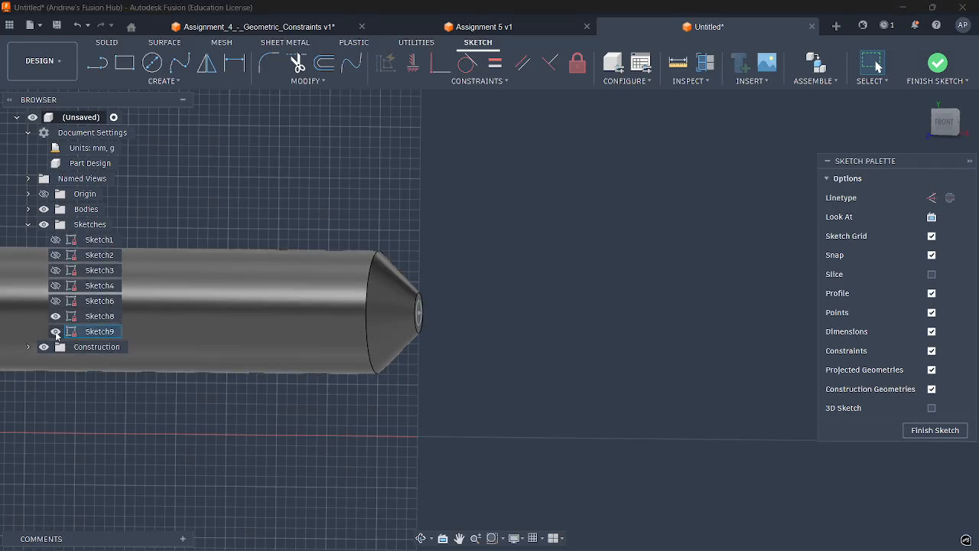
left_click(55, 316)
middle_click_drag(453, 496, 455, 387, "shift")
scroll(455, 387, "up", 2)
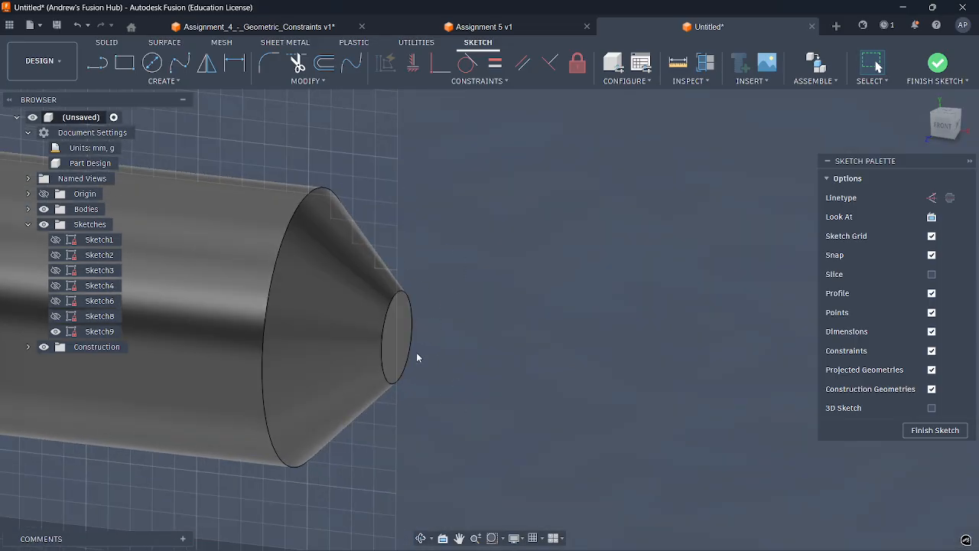
Show the wire profile circle, Sketch8, inspect it on the handle's small end face, and hide it again.
scroll(445, 331, "down", 5)
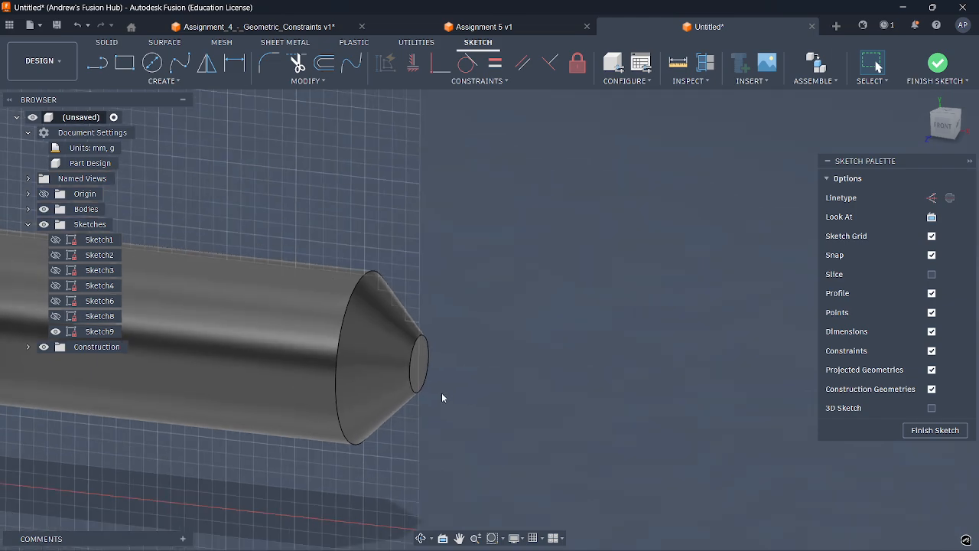
middle_click_drag(443, 404, 443, 394, "shift")
left_click(55, 316)
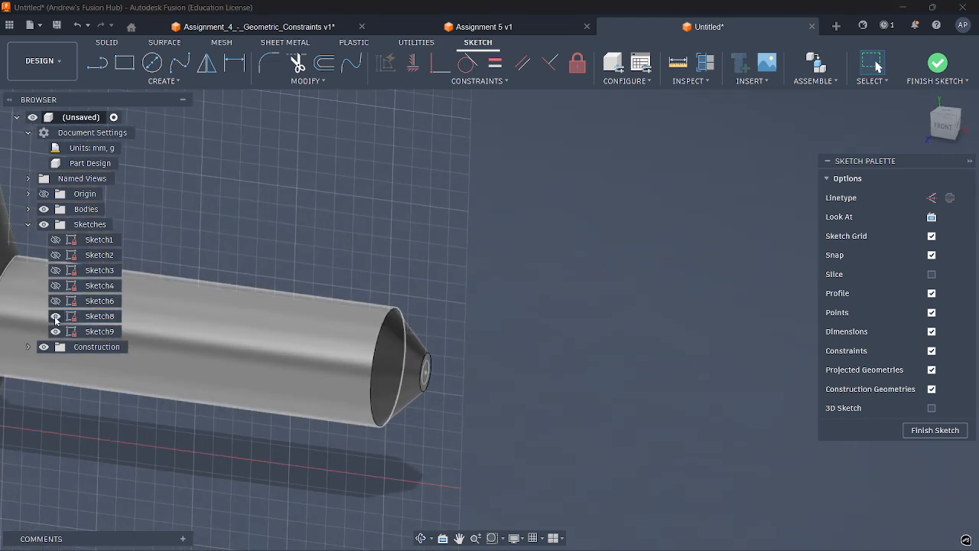
scroll(457, 384, "up", 2)
scroll(457, 384, "up", 2)
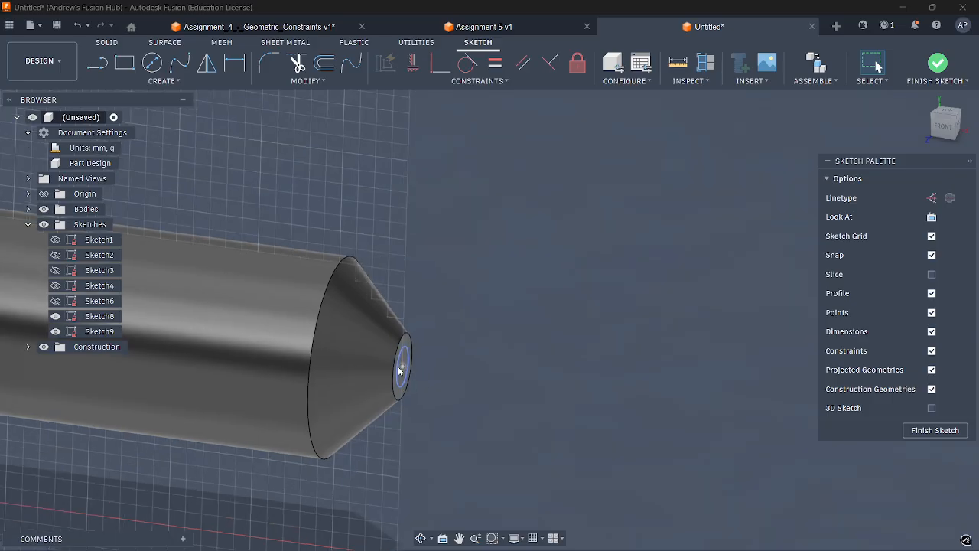
scroll(428, 382, "down", 3)
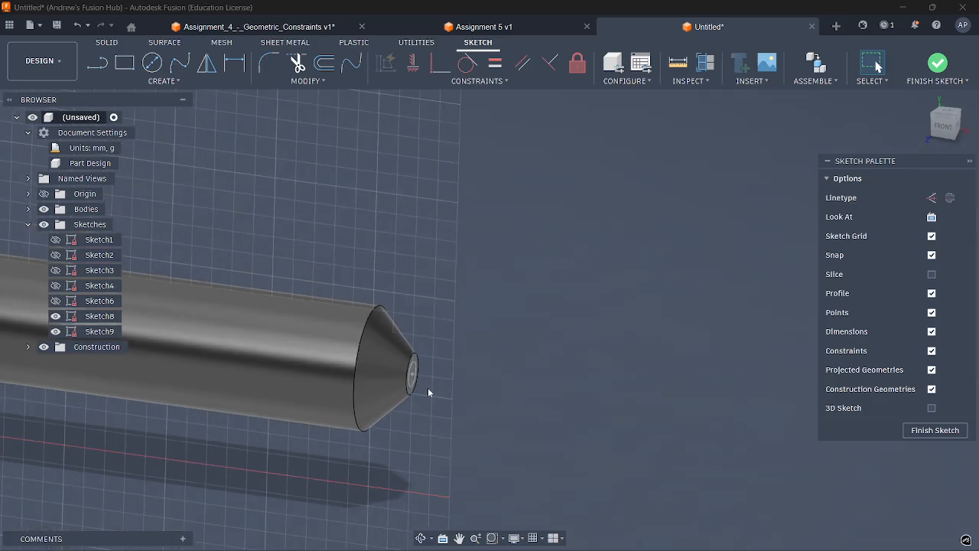
scroll(298, 308, "down", 3)
scroll(391, 344, "up", 4)
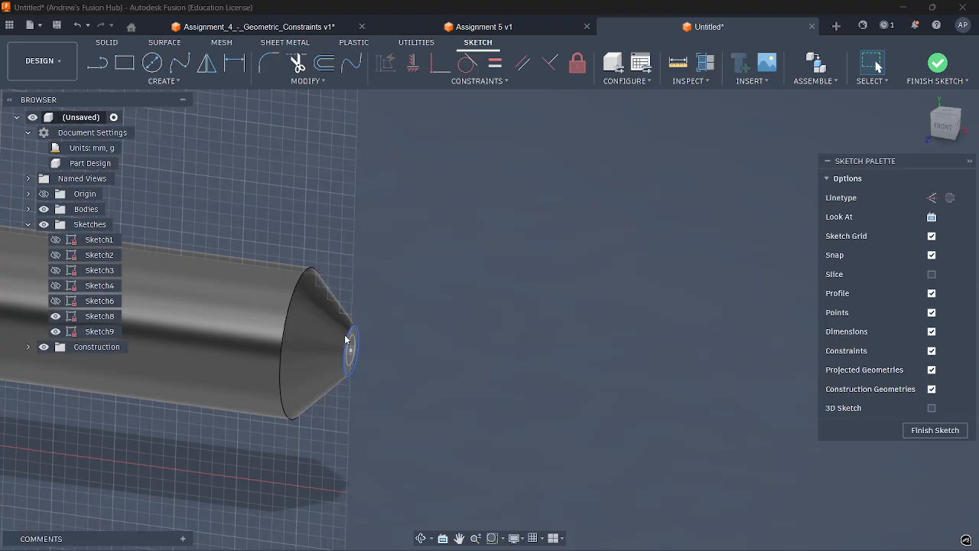
left_click(55, 316)
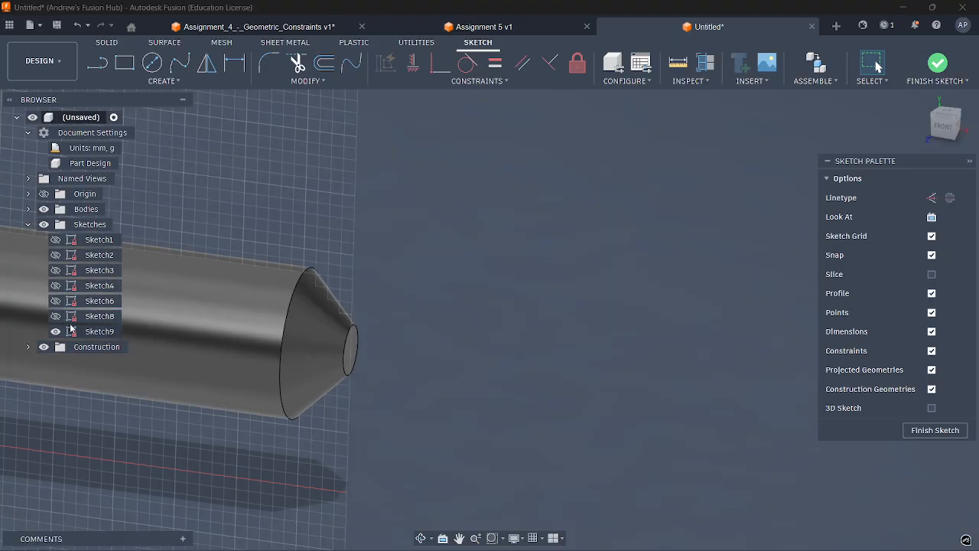
Examine the whole hair dryer and the handle's tapered end from an angle.
scroll(435, 321, "down", 3)
scroll(436, 340, "up", 2)
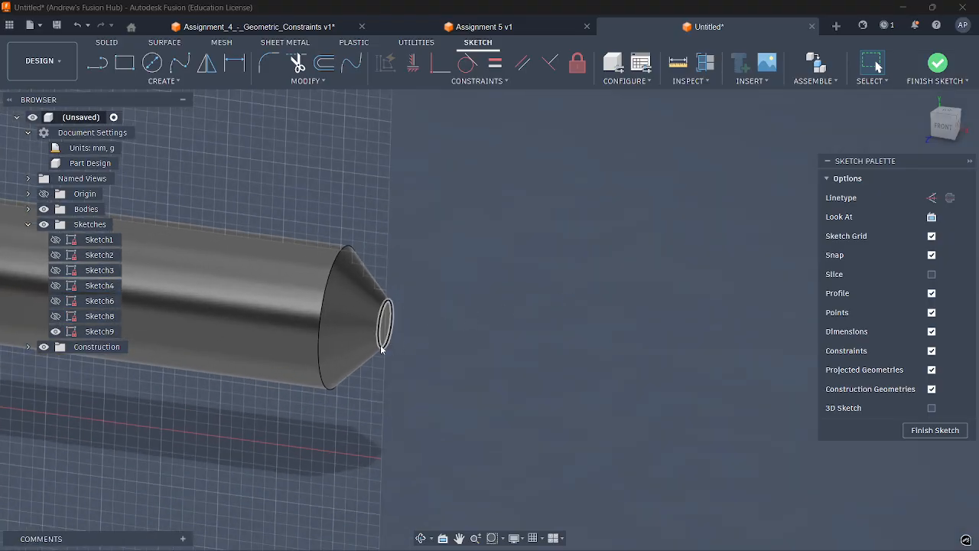
scroll(597, 333, "down", 6)
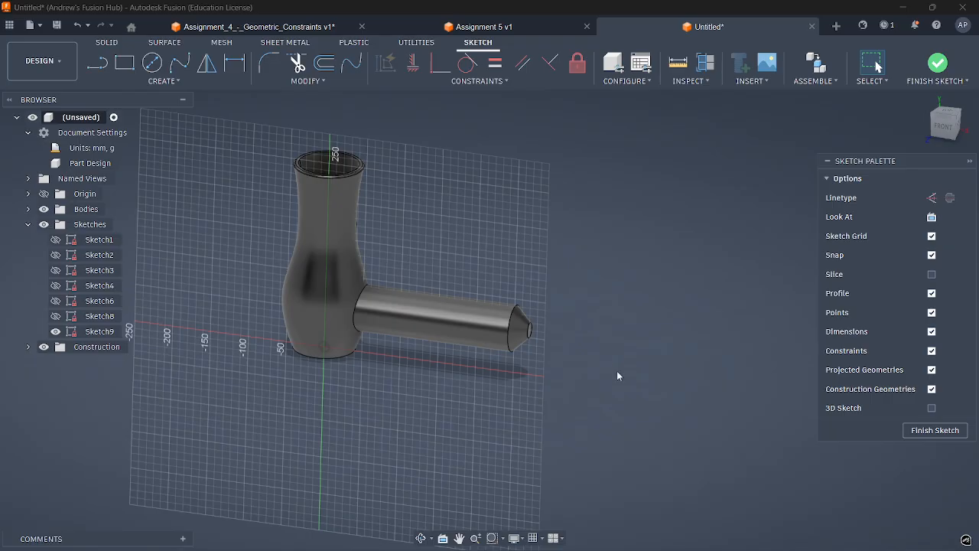
scroll(612, 348, "up", 4)
scroll(590, 375, "down", 2)
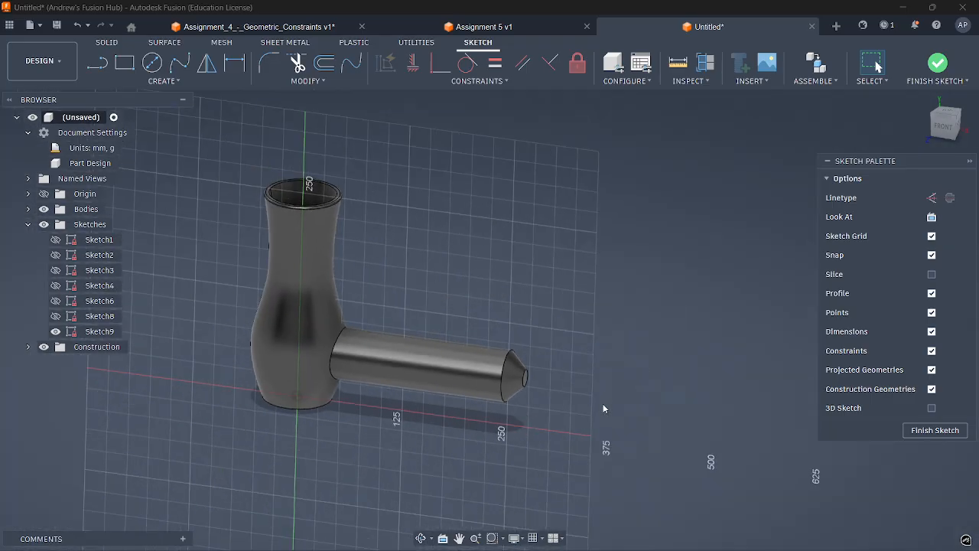
scroll(505, 321, "up", 2)
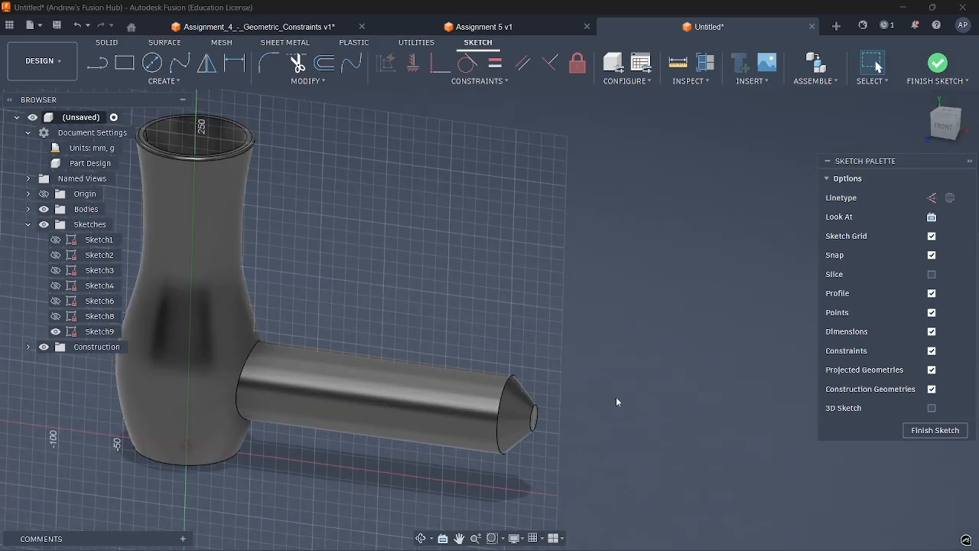
scroll(616, 401, "down", 4)
scroll(598, 435, "up", 3)
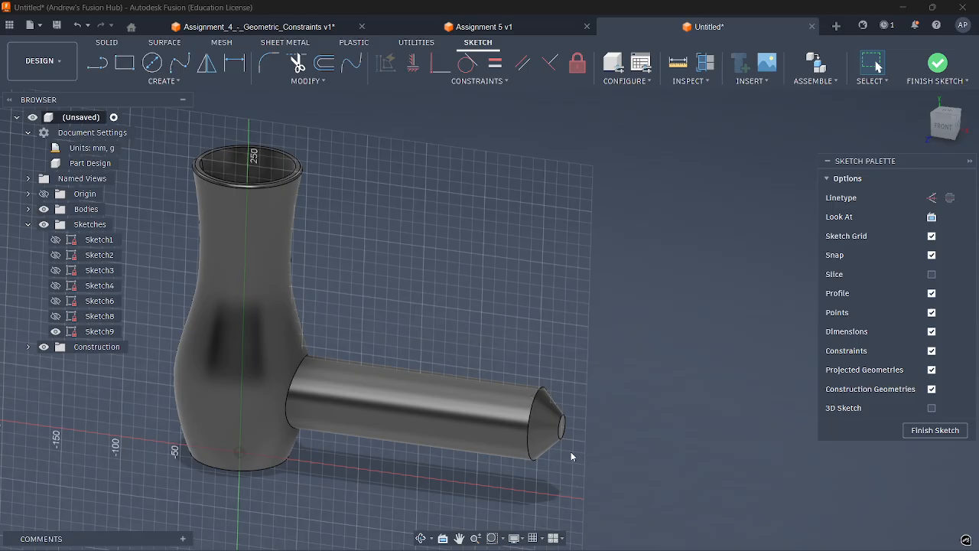
scroll(561, 440, "down", 3)
scroll(485, 424, "up", 8)
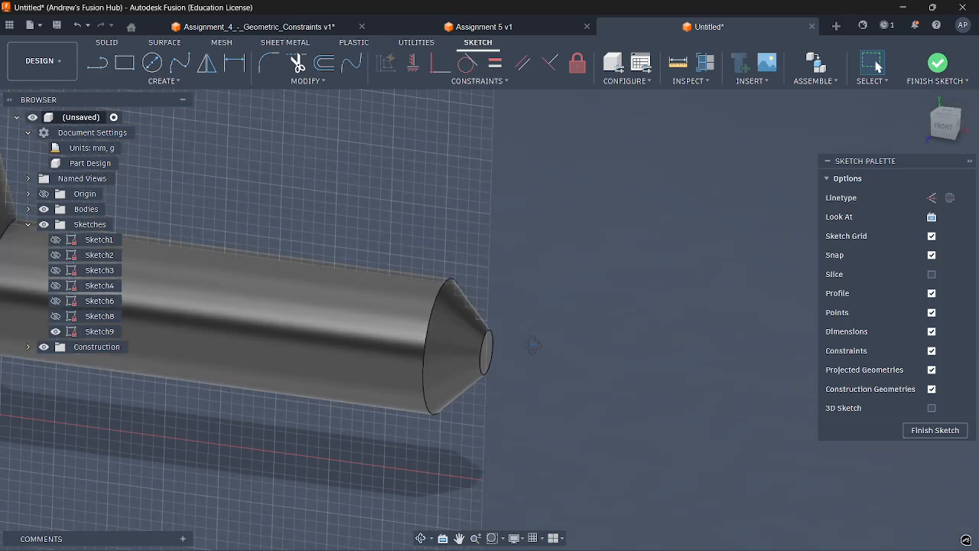
scroll(540, 345, "down", 4)
scroll(541, 304, "up", 5)
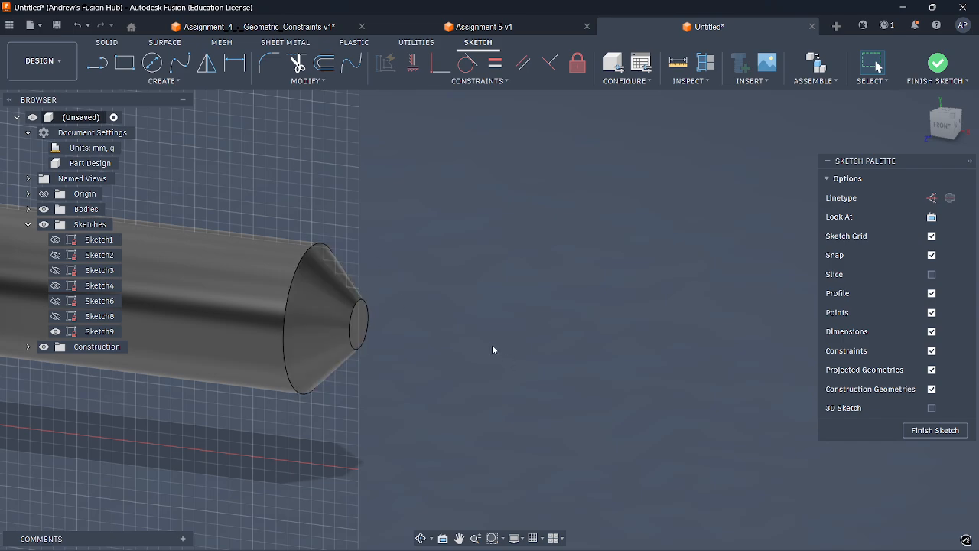
Project the circular edge of the handle's small end face into the path sketch with the projection link on.
key("p")
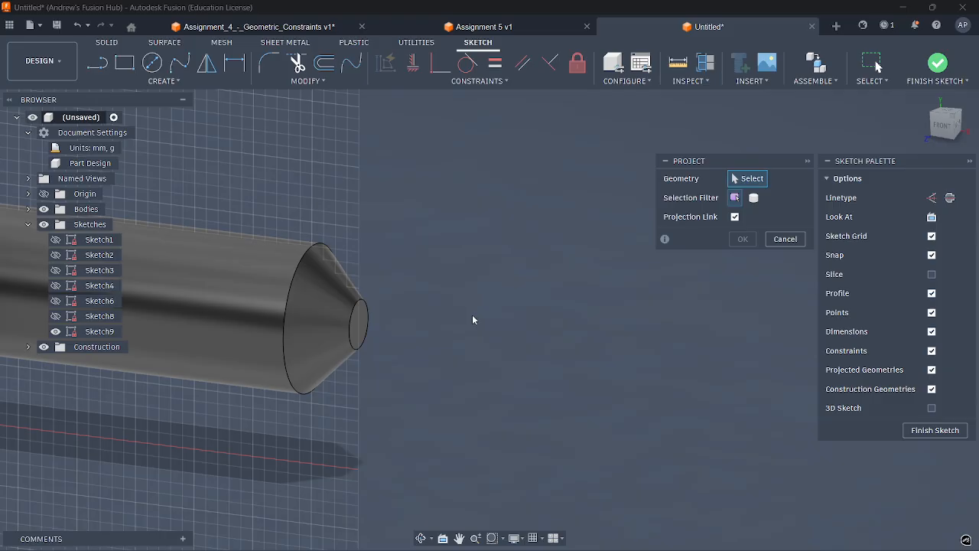
left_click(357, 350)
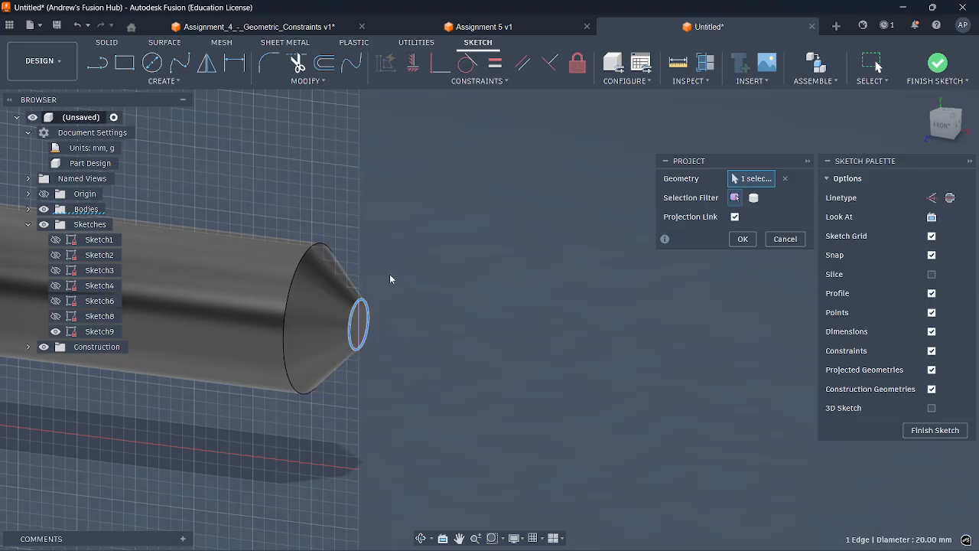
middle_click_drag(390, 278, 442, 272, "shift")
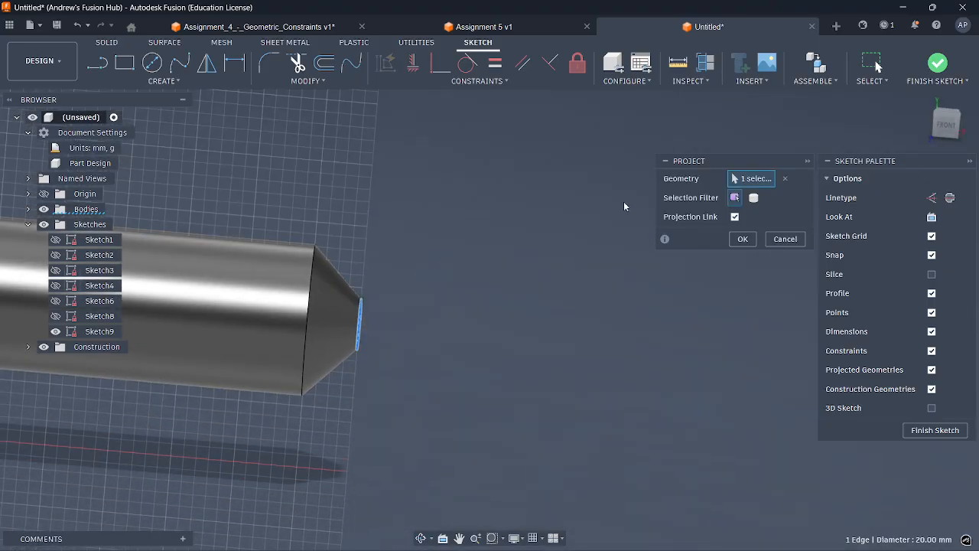
left_click(741, 239)
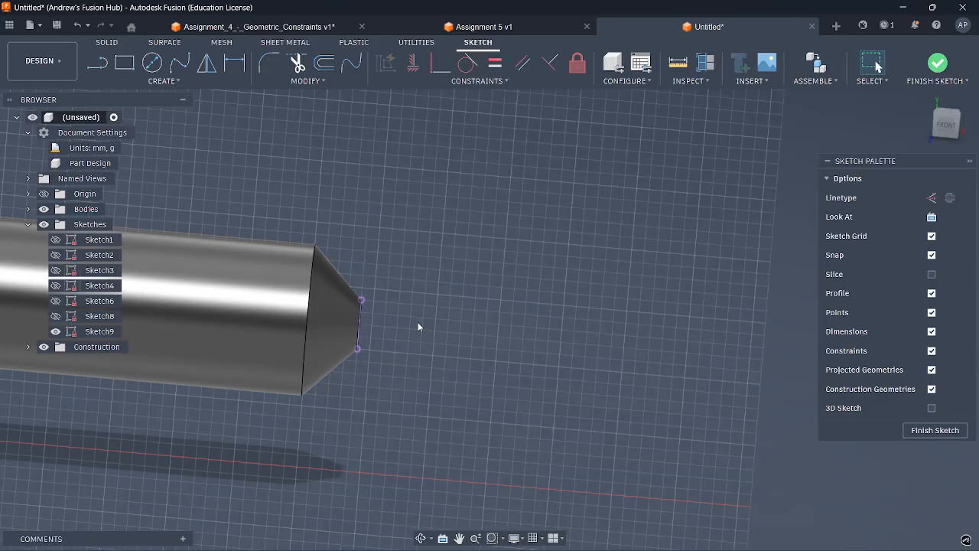
Hide the bodies and face the path sketch squarely from the front.
middle_click_drag(418, 322, 326, 296, "shift")
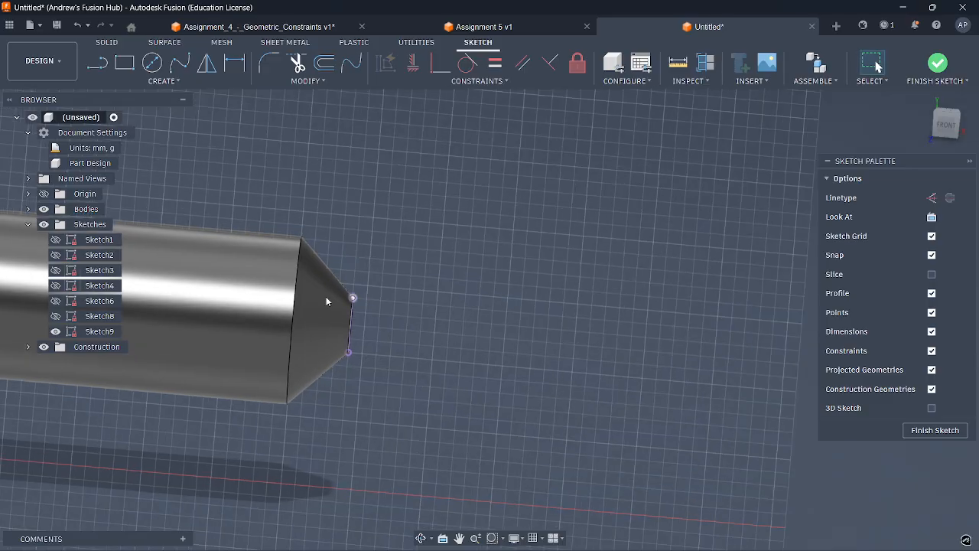
left_click(44, 210)
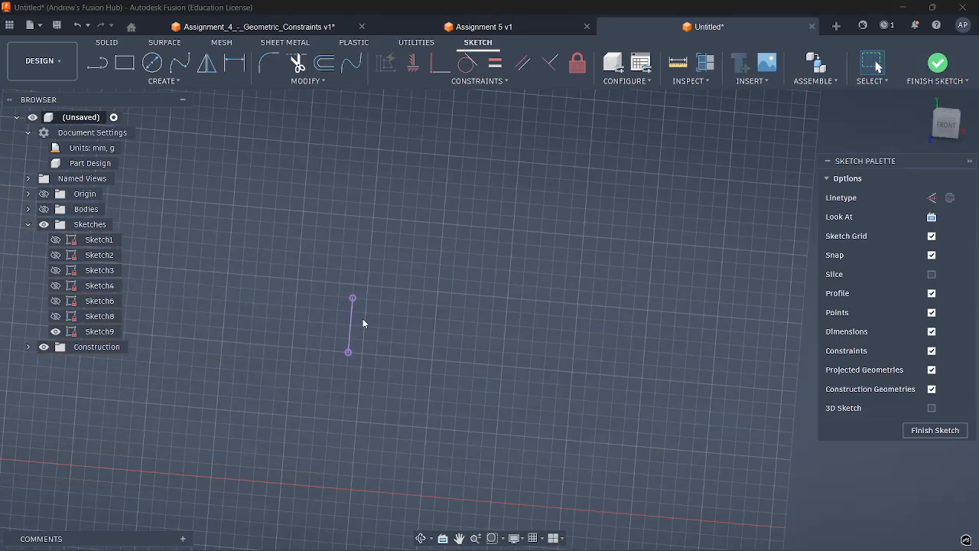
left_click(947, 124)
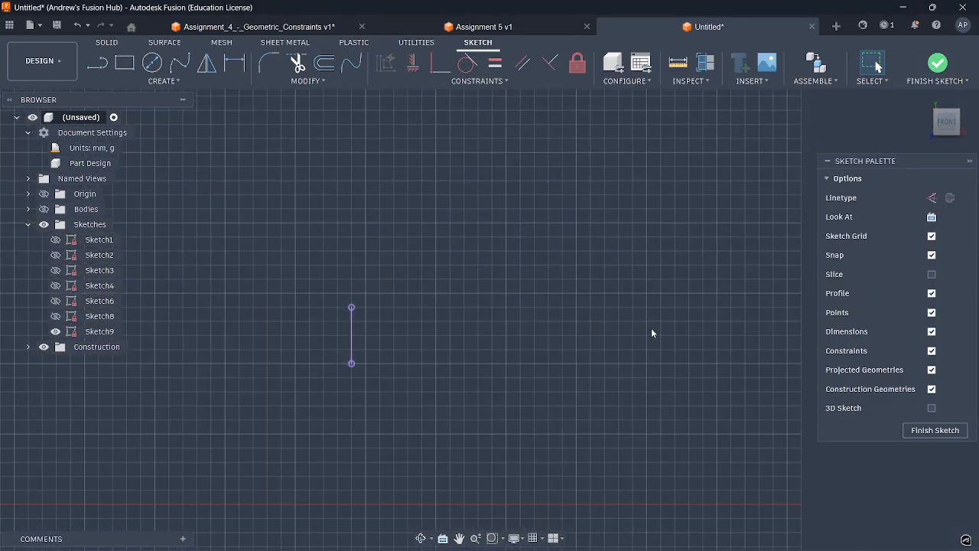
scroll(652, 332, "down", 5)
scroll(552, 332, "up", 3)
scroll(708, 332, "down", 3)
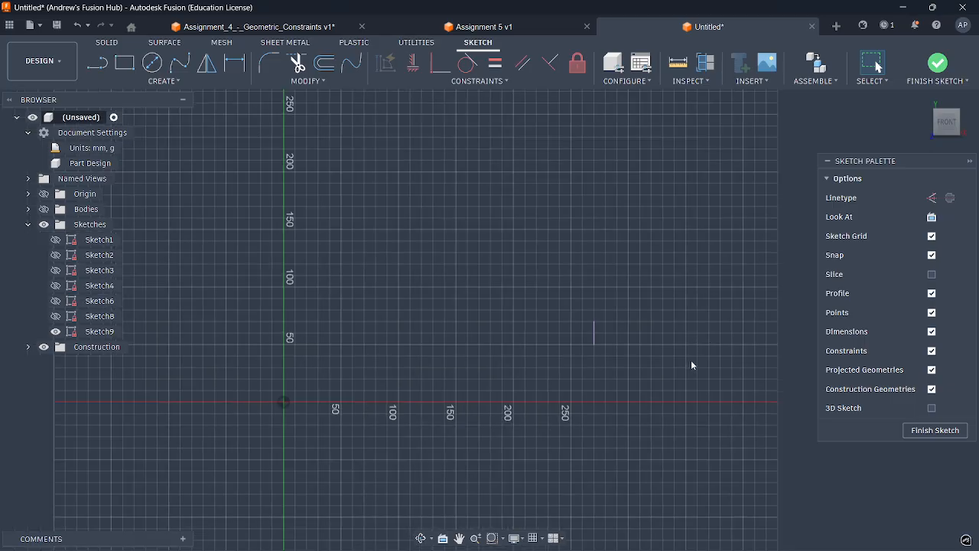
scroll(693, 366, "up", 2)
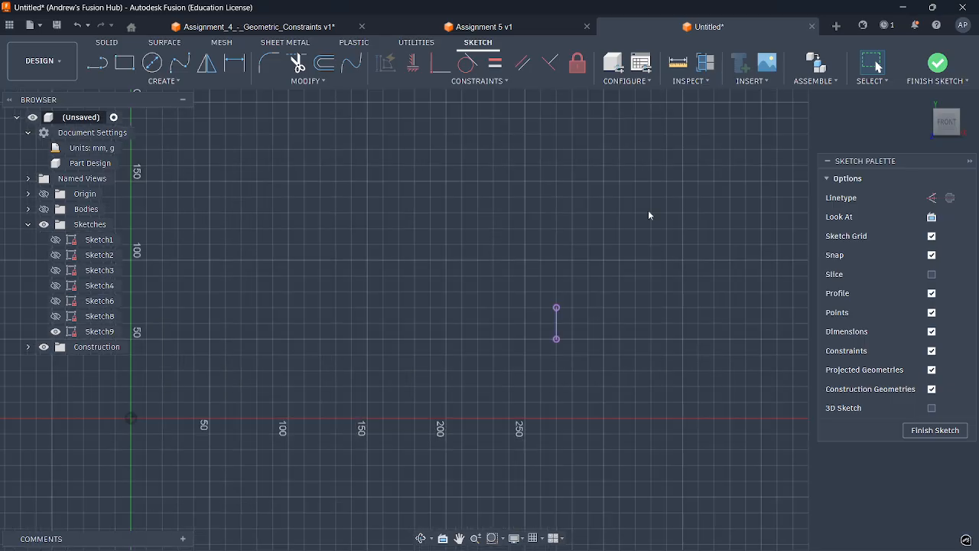
Show the bodies, check the handle's end against the projected edge, and hide them again.
left_click(44, 211)
scroll(674, 498, "down", 4)
scroll(352, 313, "down", 3)
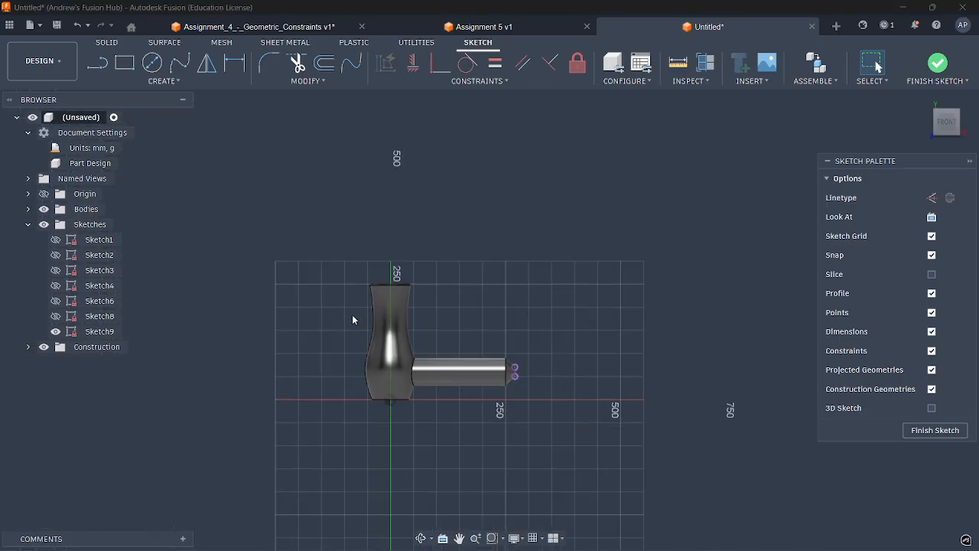
scroll(523, 366, "up", 3)
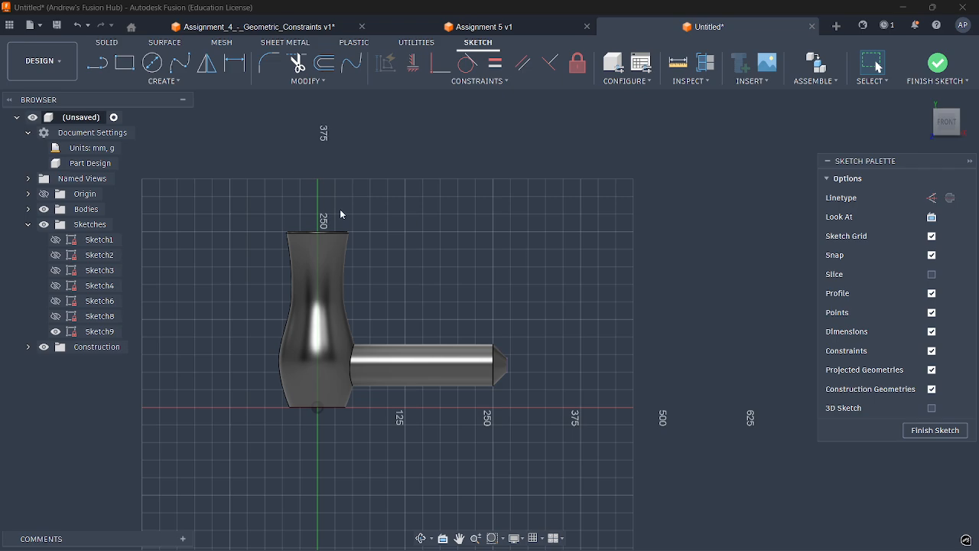
scroll(513, 346, "up", 4)
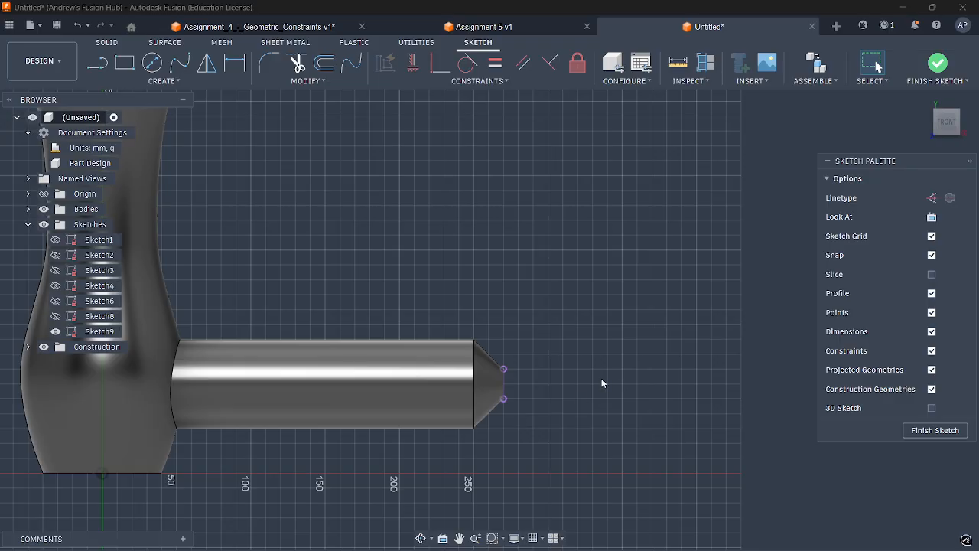
scroll(602, 383, "up", 5)
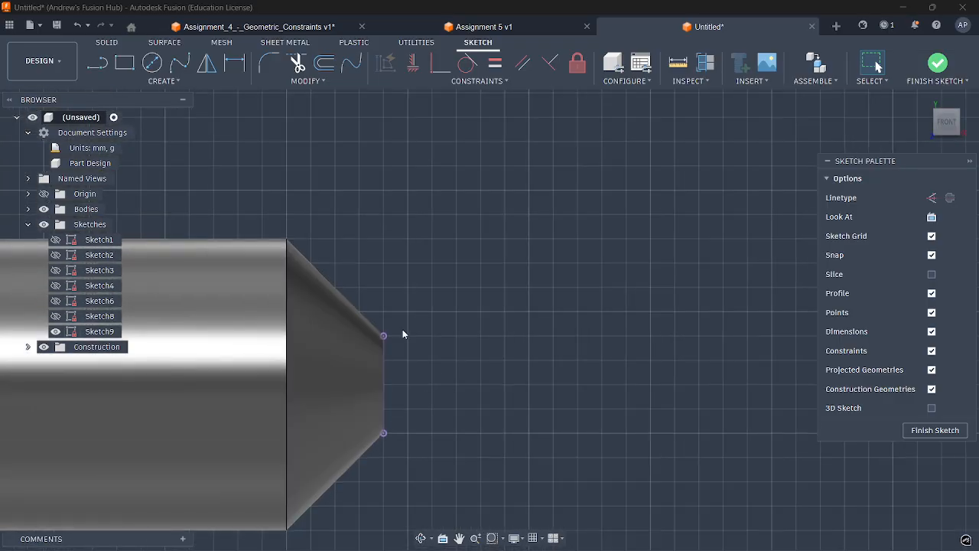
left_click(44, 209)
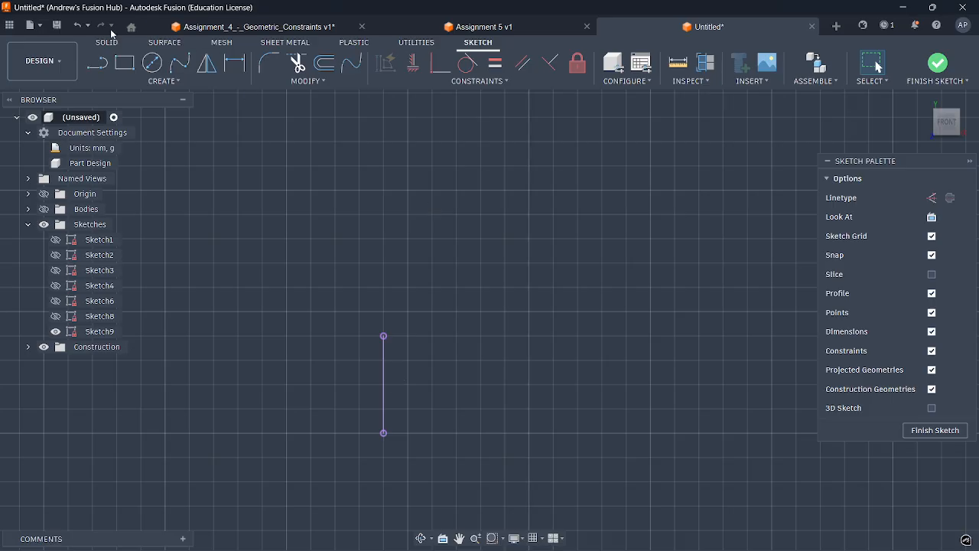
Draw a horizontal line outward from the midpoint of the projected end edge as the start of the wire path.
left_click(97, 63)
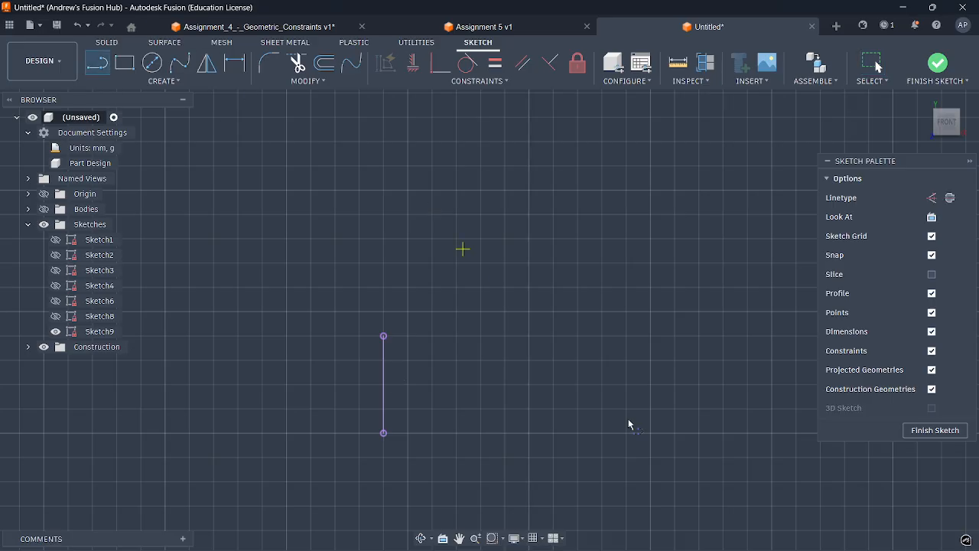
left_click(385, 384)
left_click(603, 386)
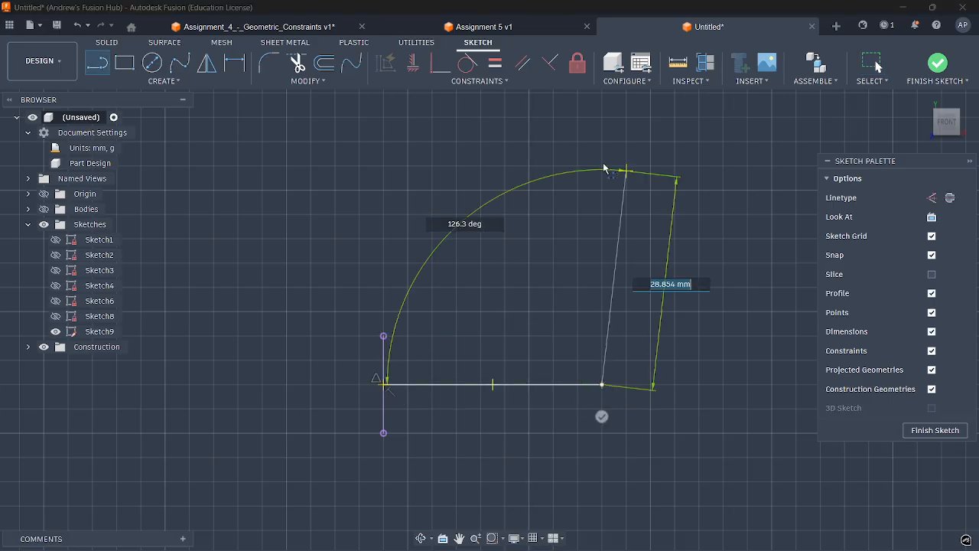
key("Escape")
scroll(350, 301, "down", 4)
scroll(560, 362, "up", 4)
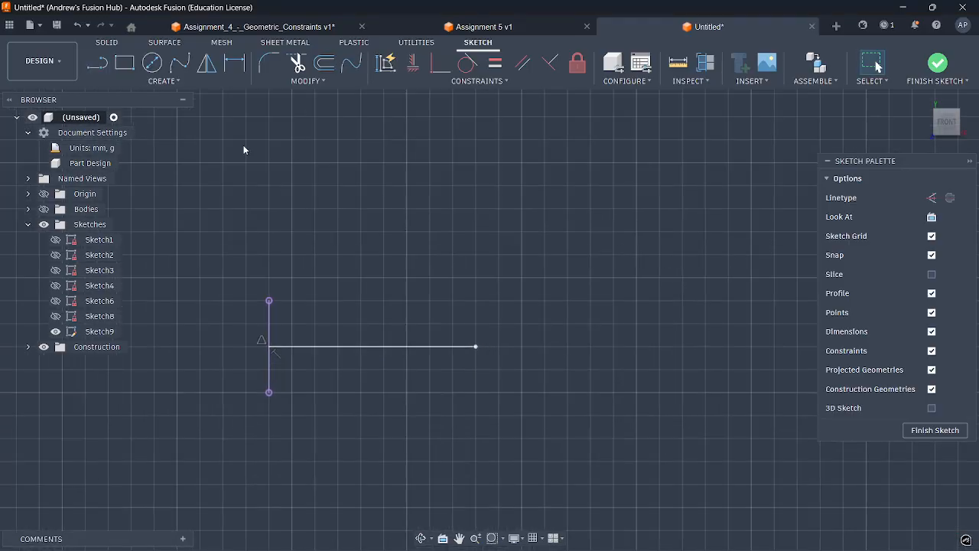
left_click(182, 66)
scroll(284, 275, "down", 4)
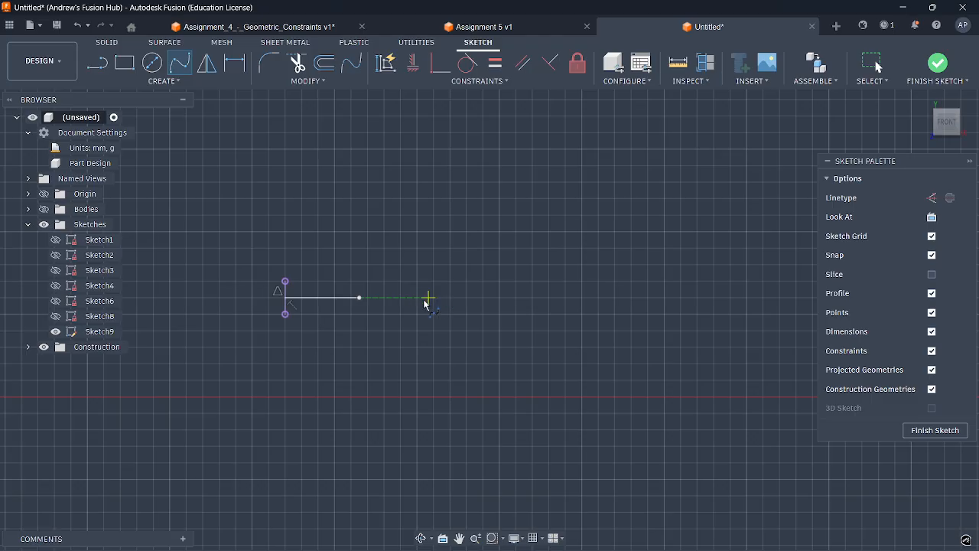
key("Escape")
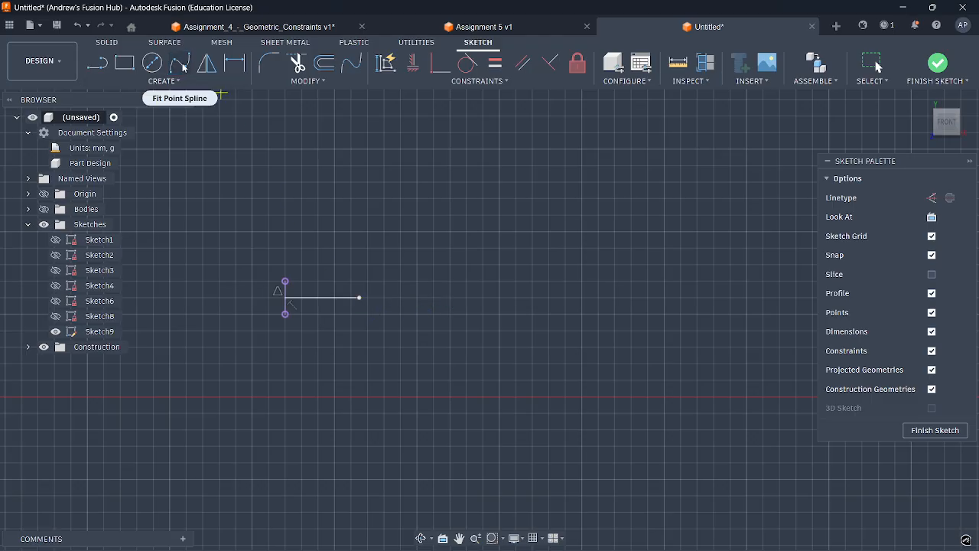
Draw a wavy five-point fit point spline starting at the free end of the horizontal line to continue the wire path.
left_click(184, 67)
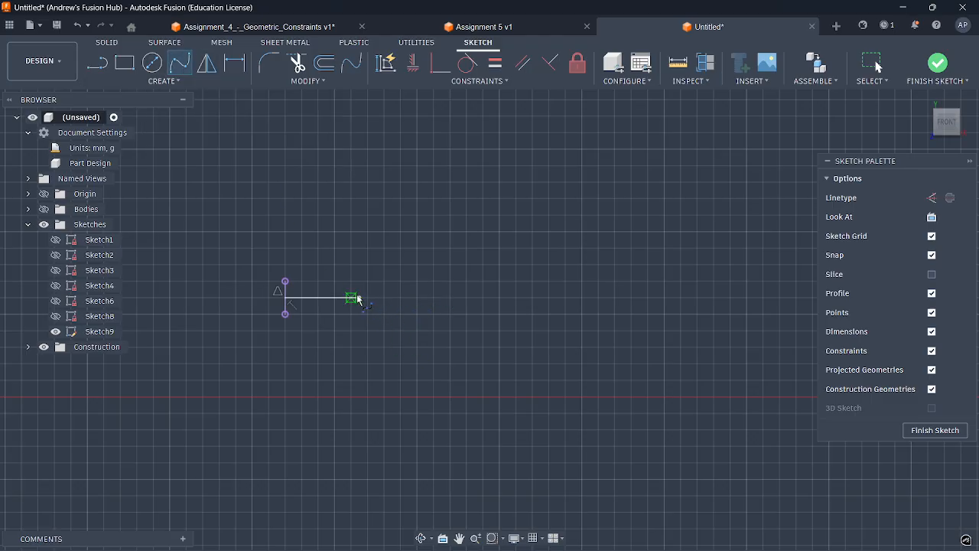
left_click(483, 397)
left_click(638, 212)
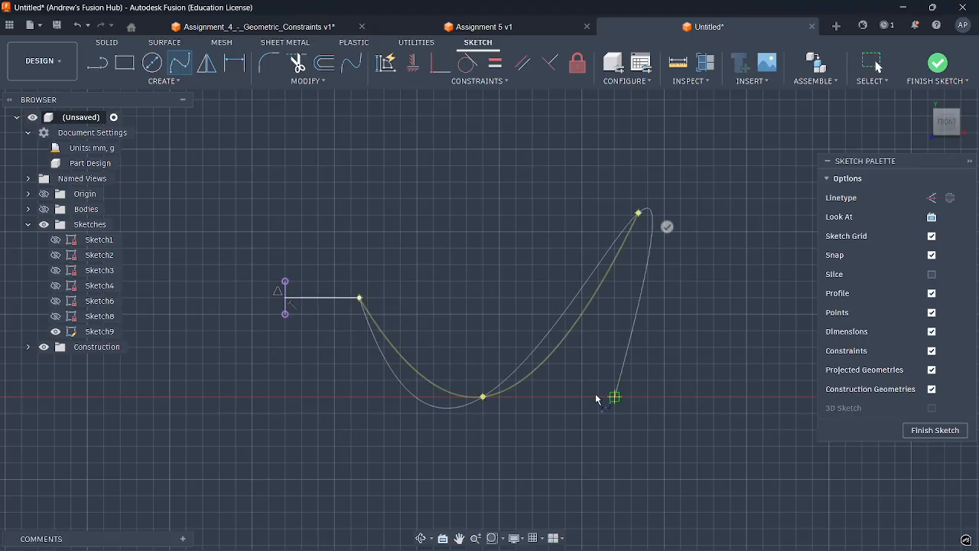
scroll(617, 395, "down", 4)
left_click(670, 395)
scroll(650, 333, "down", 2)
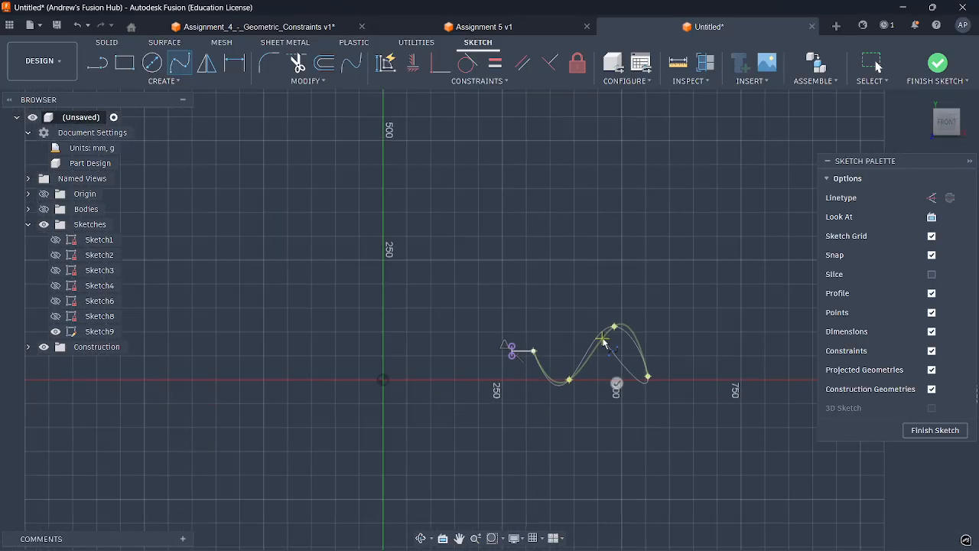
scroll(689, 332, "up", 5)
left_click(698, 339)
left_click(727, 352)
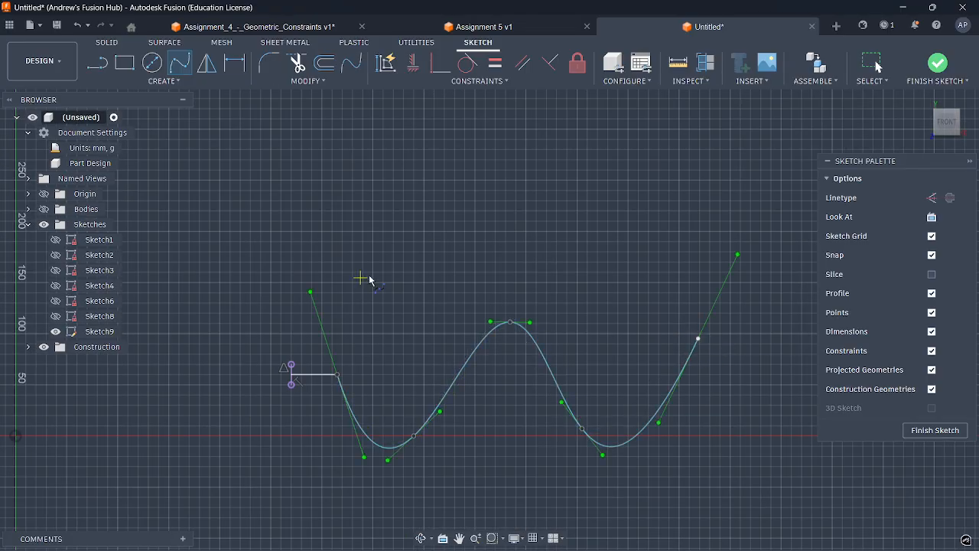
scroll(414, 367, "down", 1)
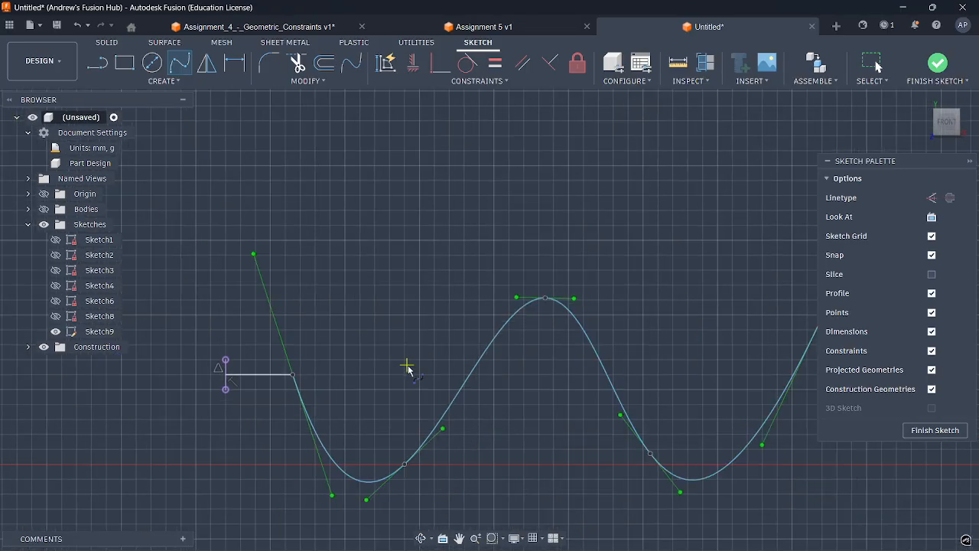
scroll(408, 367, "up", 2)
key("Escape")
Make the spline tangent to the horizontal start line.
scroll(333, 391, "up", 2)
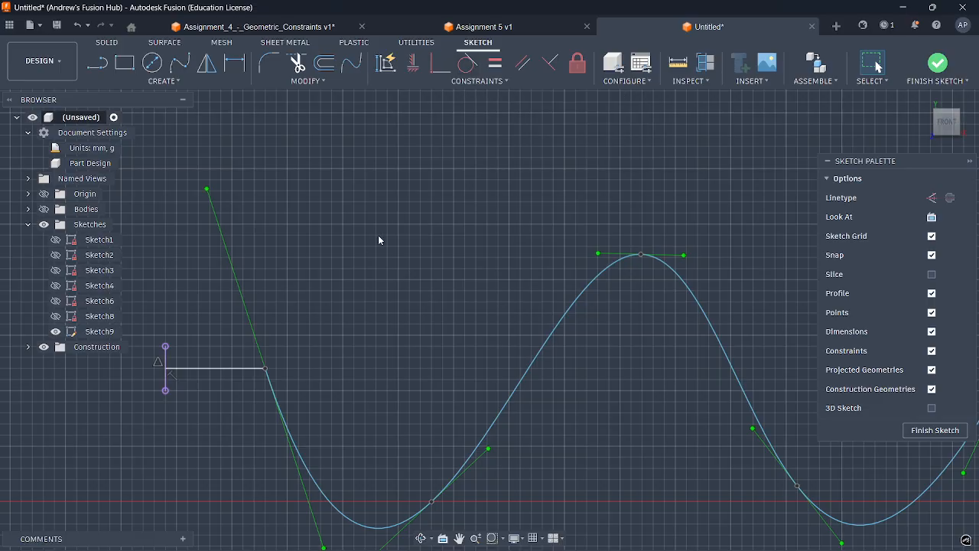
left_click(468, 71)
left_click(241, 373)
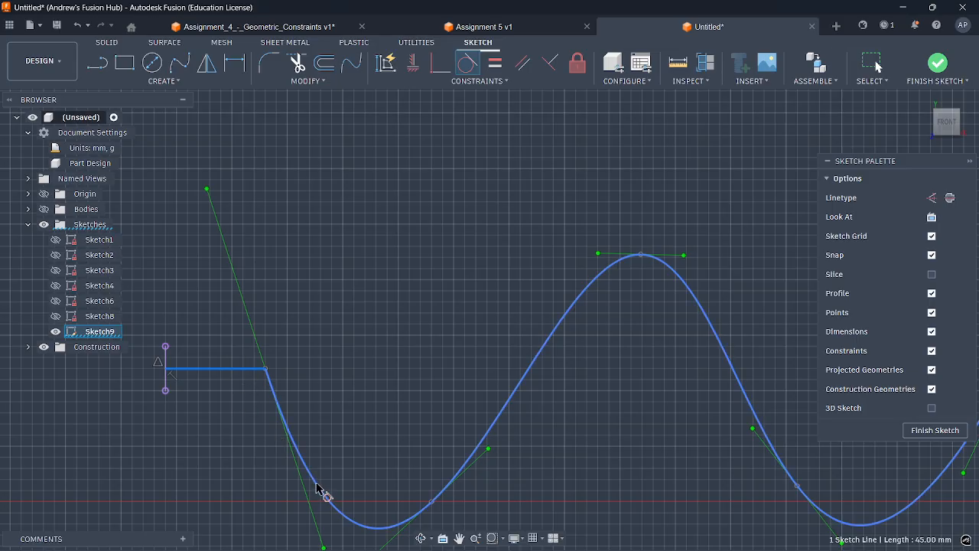
left_click(324, 494)
scroll(249, 375, "down", 3)
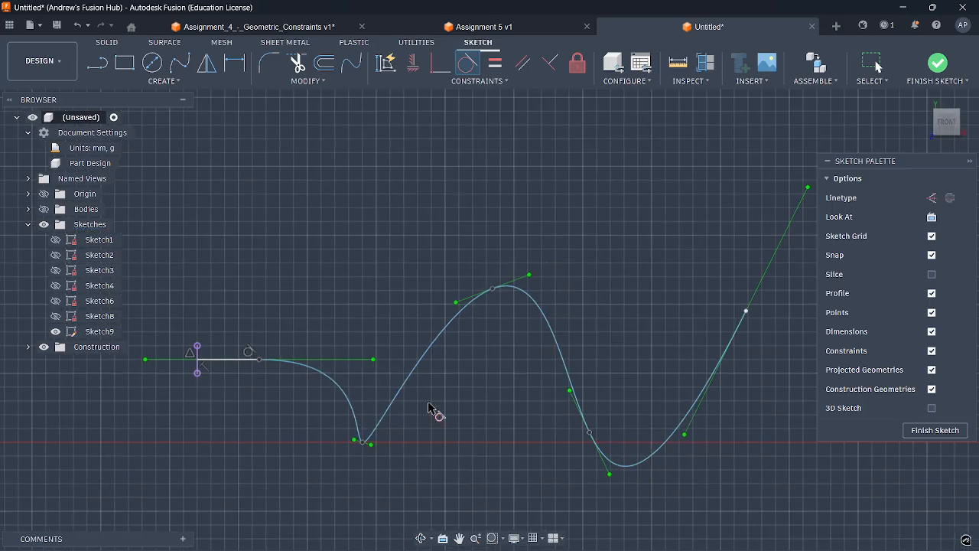
key("Escape")
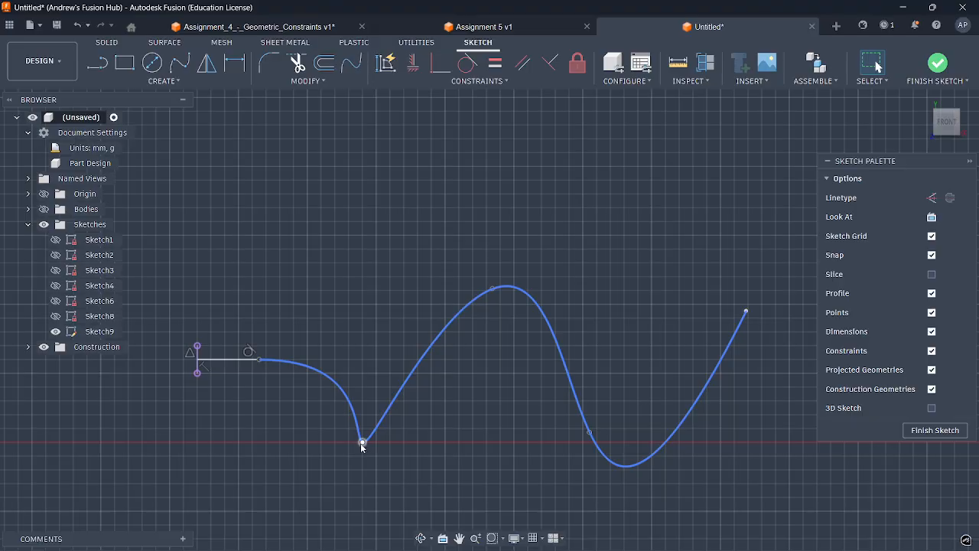
Move the spline's second fit point up and outward to about X 416, Y 40 mm to soften the first dip.
mouse_move(363, 442)
left_mouse_down()
mouse_move(381, 387)
mouse_move(395, 389)
left_mouse_up()
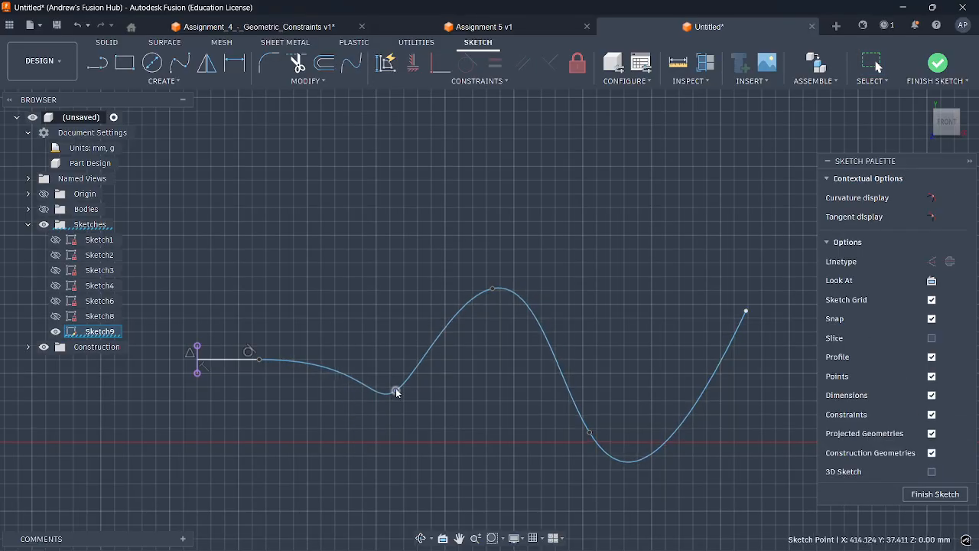
scroll(467, 438, "down", 3)
scroll(665, 371, "up", 2)
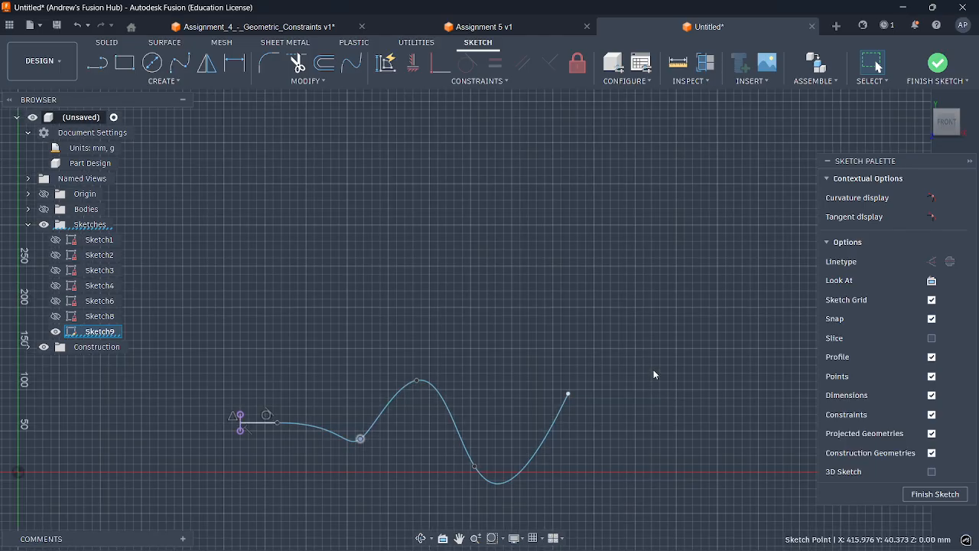
scroll(656, 373, "down", 3)
scroll(464, 443, "up", 3)
scroll(565, 315, "down", 3)
scroll(490, 337, "up", 3)
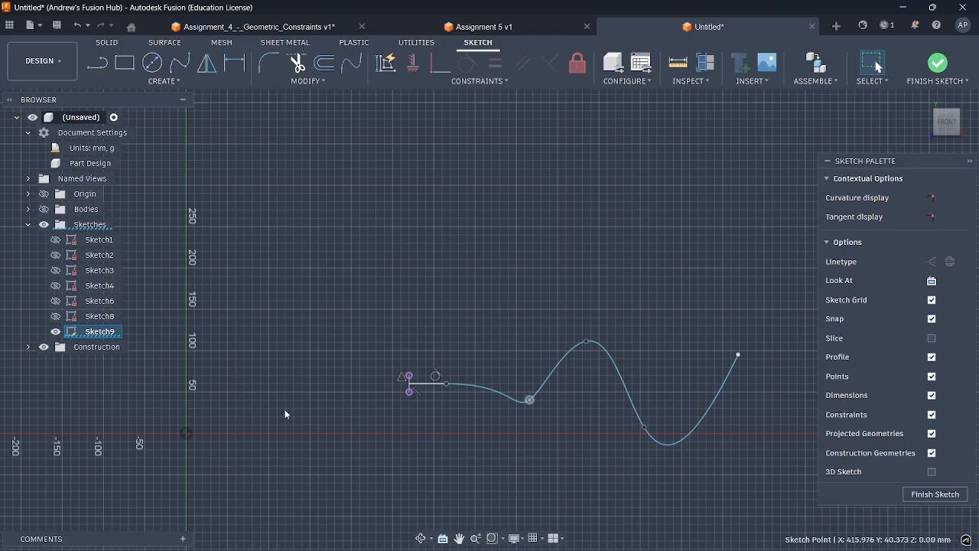
scroll(492, 376, "down", 3)
scroll(517, 326, "up", 3)
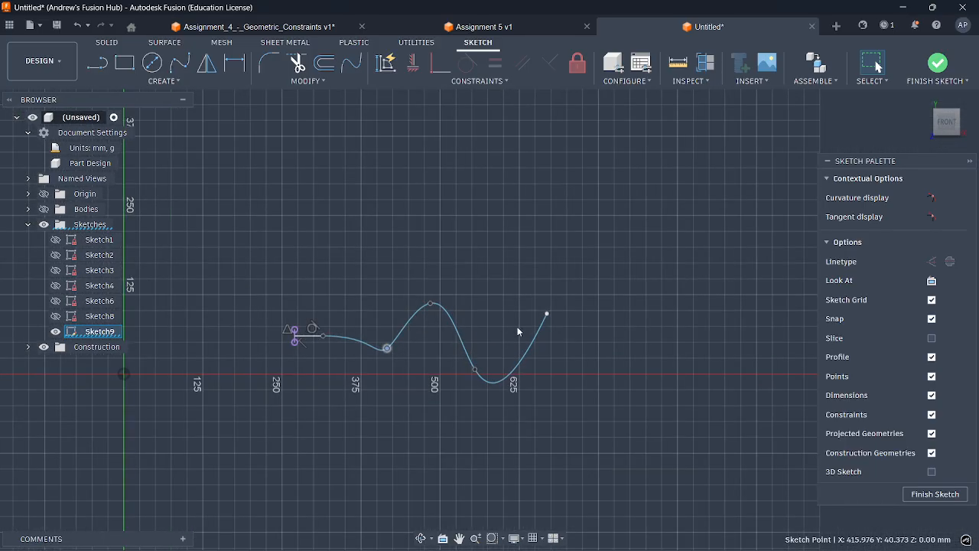
scroll(536, 352, "down", 3)
scroll(591, 410, "up", 2)
Convert the projected vertical edge at the start of the wire path to construction geometry.
scroll(658, 411, "up", 3)
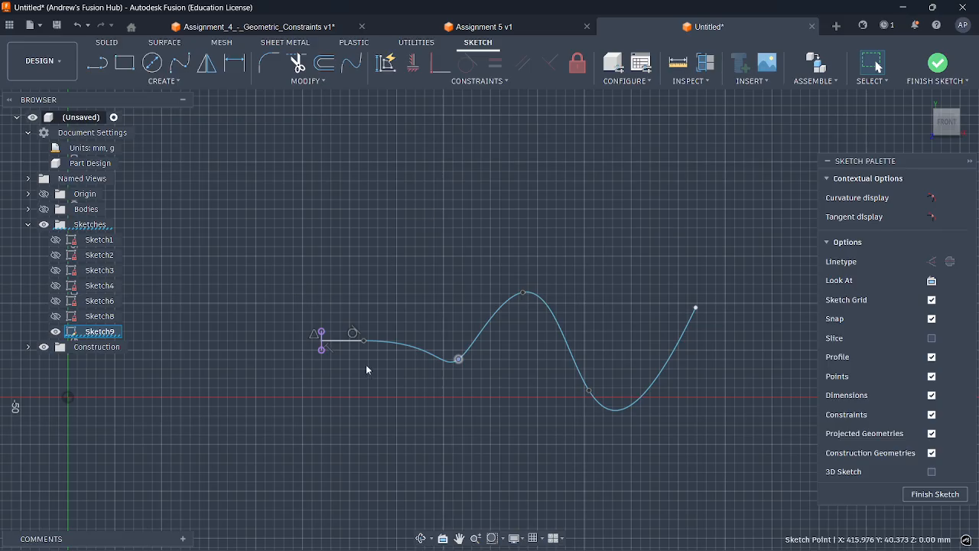
scroll(367, 369, "up", 5)
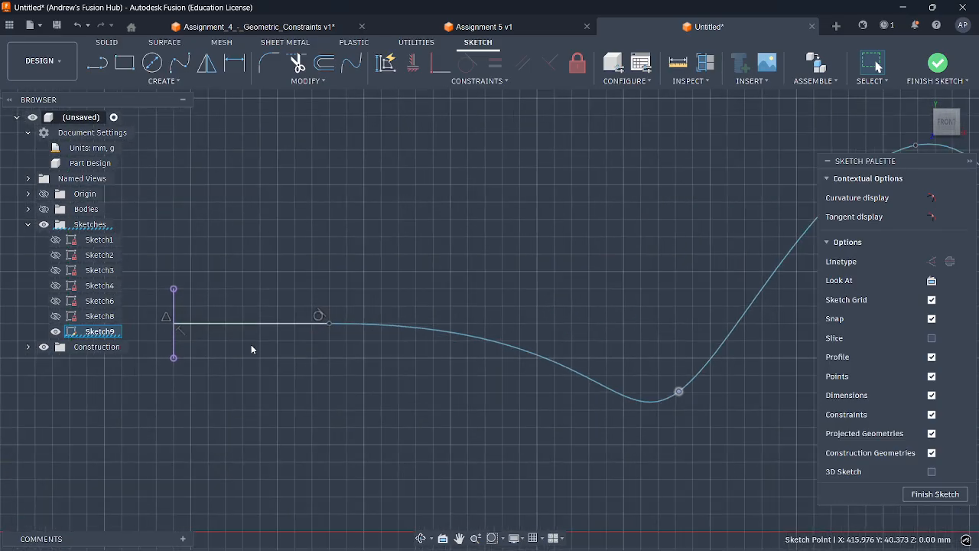
left_click(175, 305)
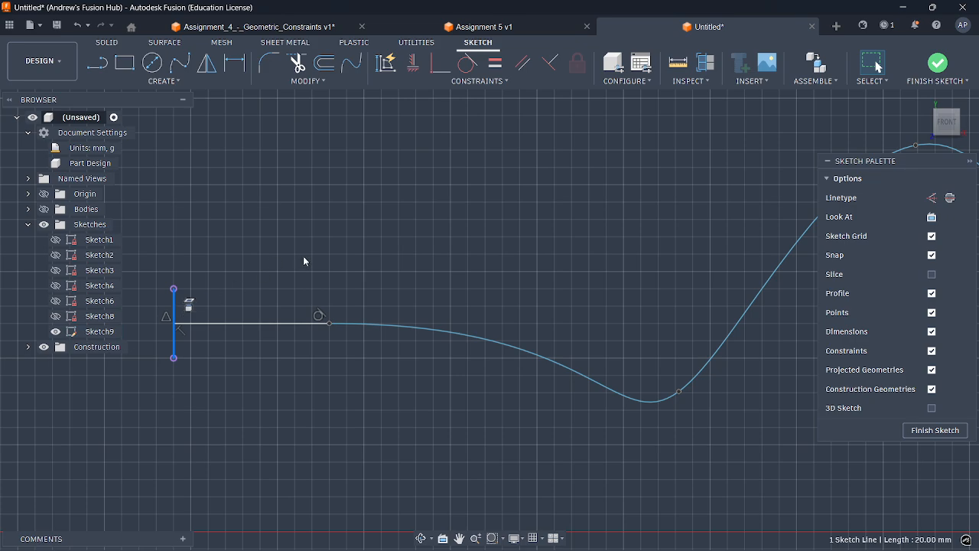
left_click(304, 257)
left_click(176, 307)
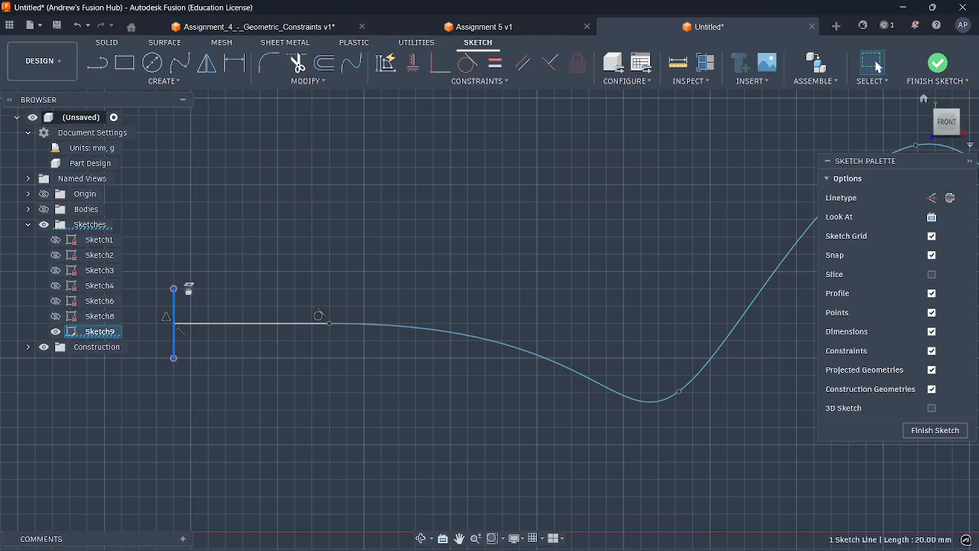
left_click(936, 197)
left_click(528, 276)
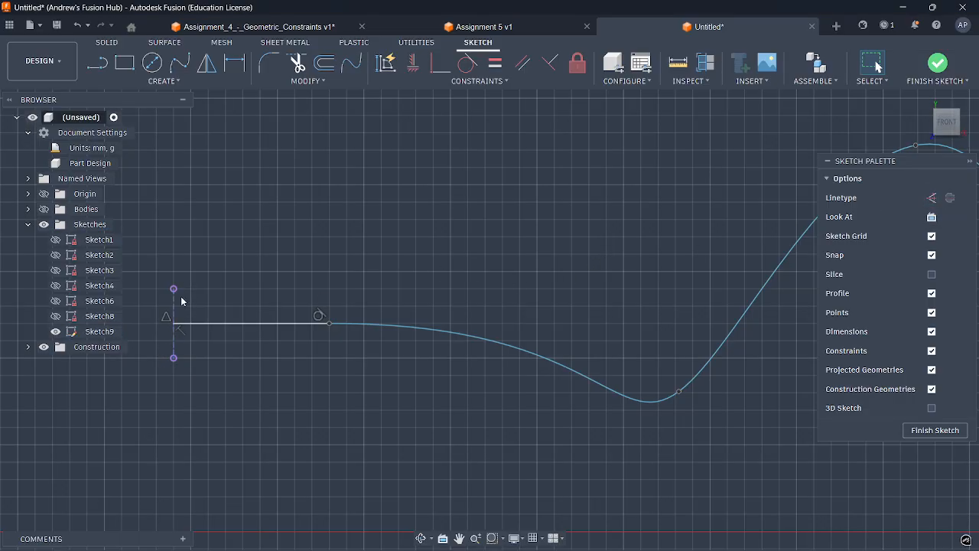
scroll(444, 243, "down", 3)
scroll(254, 340, "up", 3)
scroll(305, 275, "down", 9)
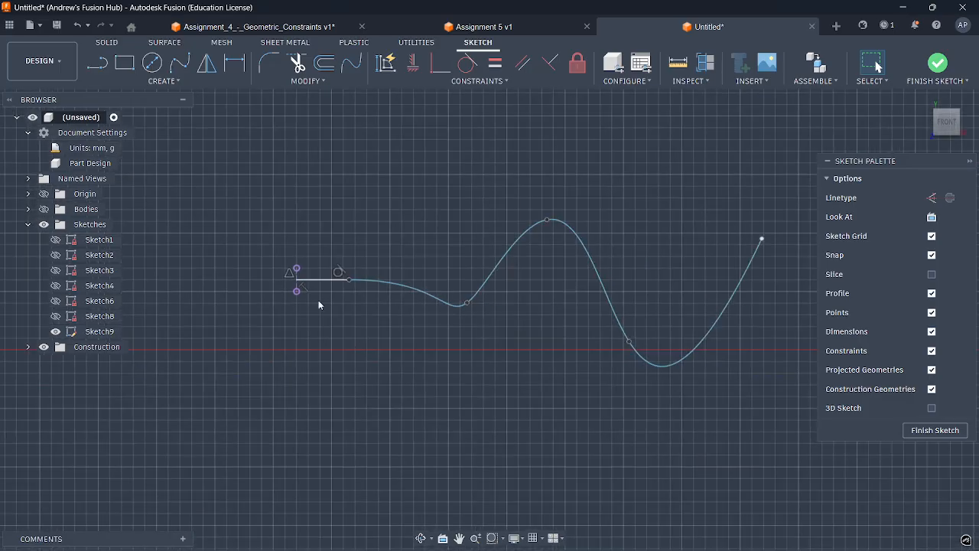
scroll(474, 320, "up", 3)
scroll(708, 306, "down", 2)
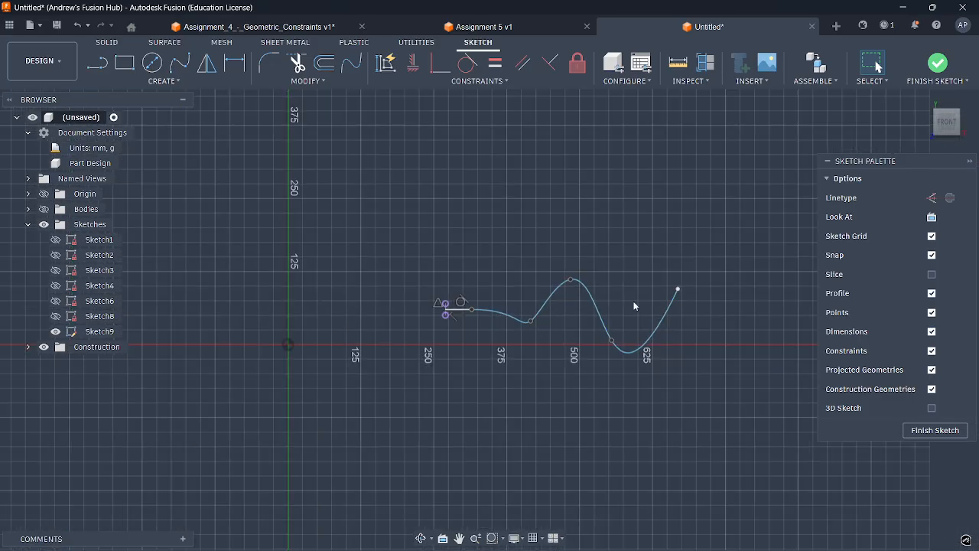
scroll(708, 308, "up", 2)
scroll(556, 288, "down", 2)
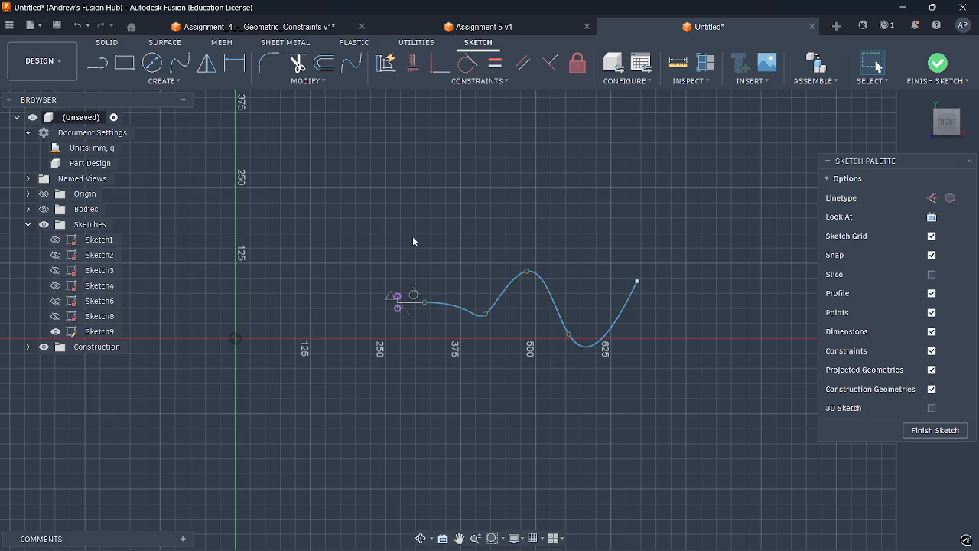
scroll(413, 241, "up", 2)
scroll(358, 347, "up", 2)
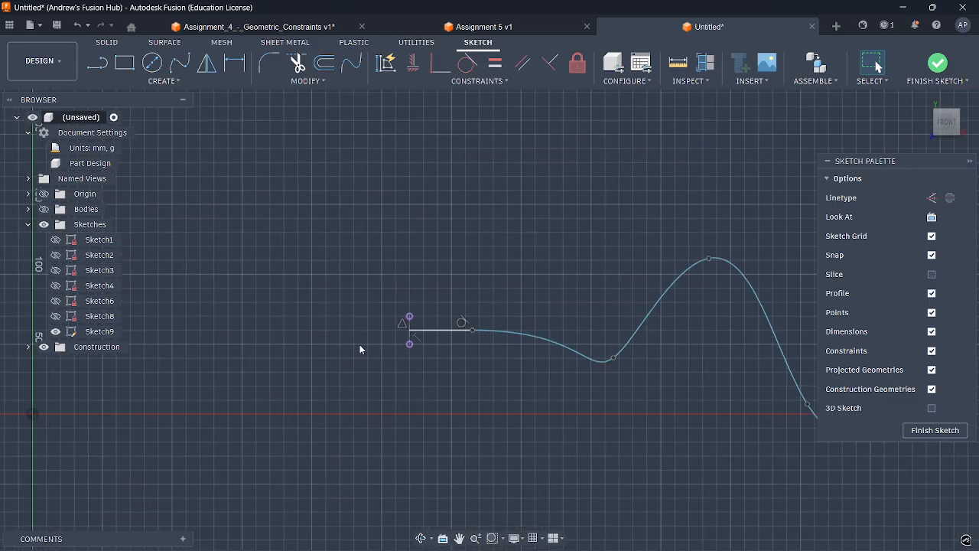
scroll(271, 227, "down", 2)
scroll(488, 277, "up", 2)
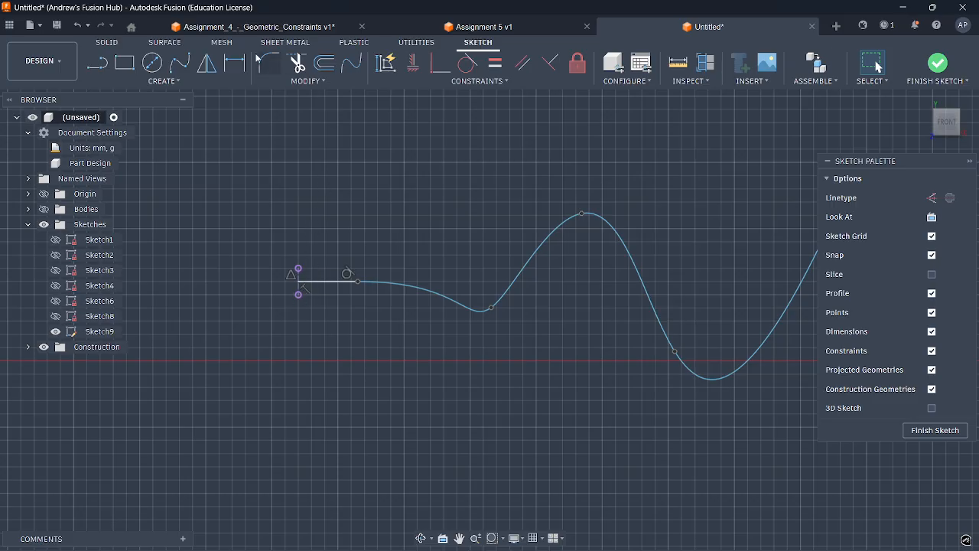
left_click(337, 287)
scroll(428, 379, "down", 4)
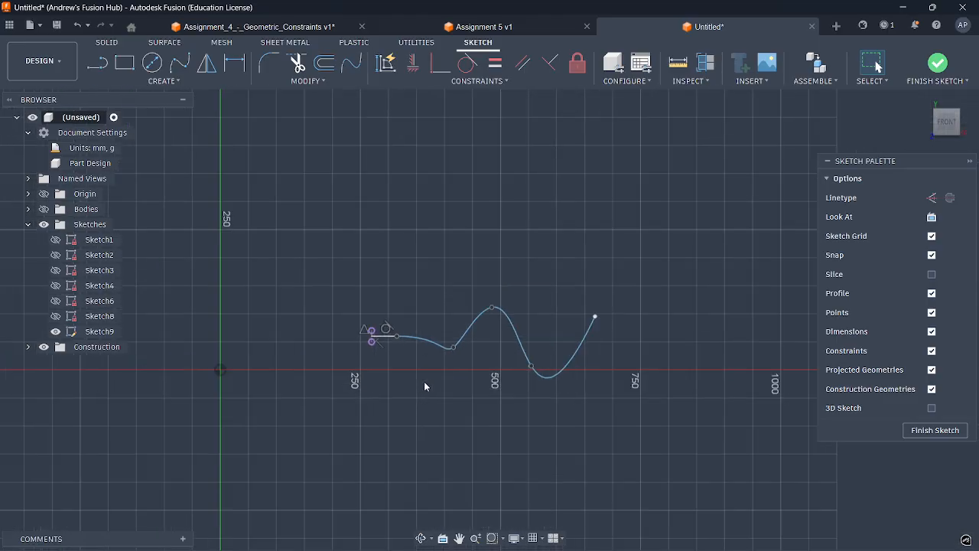
scroll(263, 335, "up", 3)
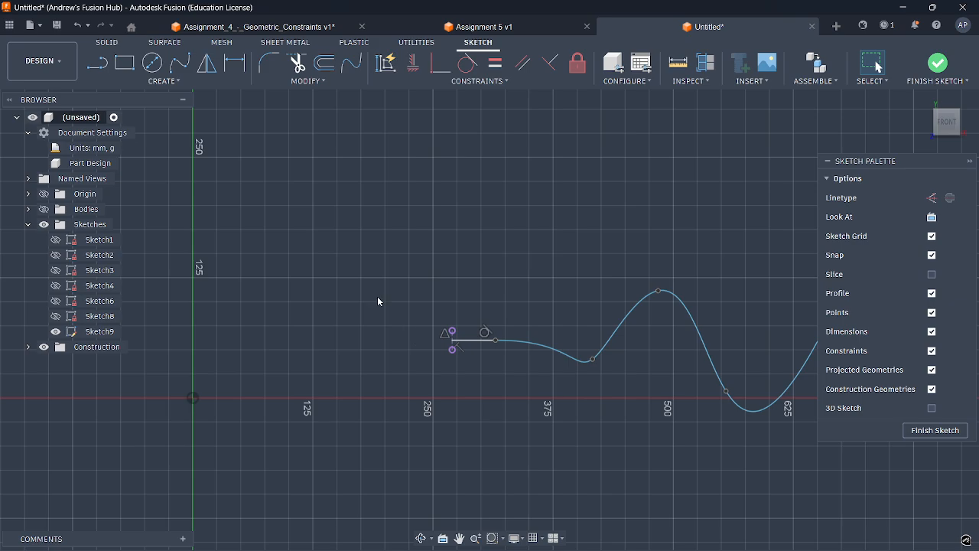
scroll(452, 341, "down", 3)
scroll(429, 315, "up", 5)
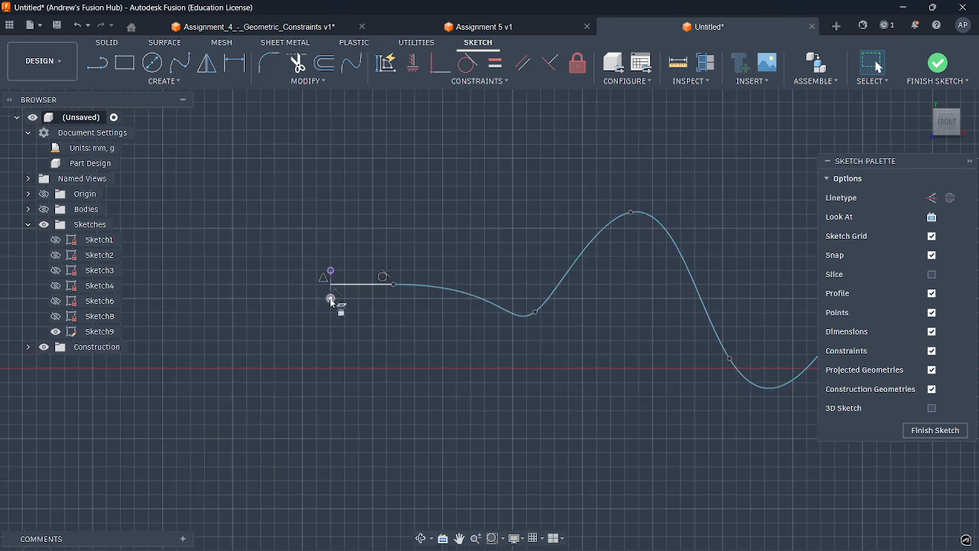
Show the bodies and check in 3D how the path's start line and projected edge points meet the handle's small end face.
left_click(44, 211)
middle_click_drag(444, 263, 389, 277, "shift")
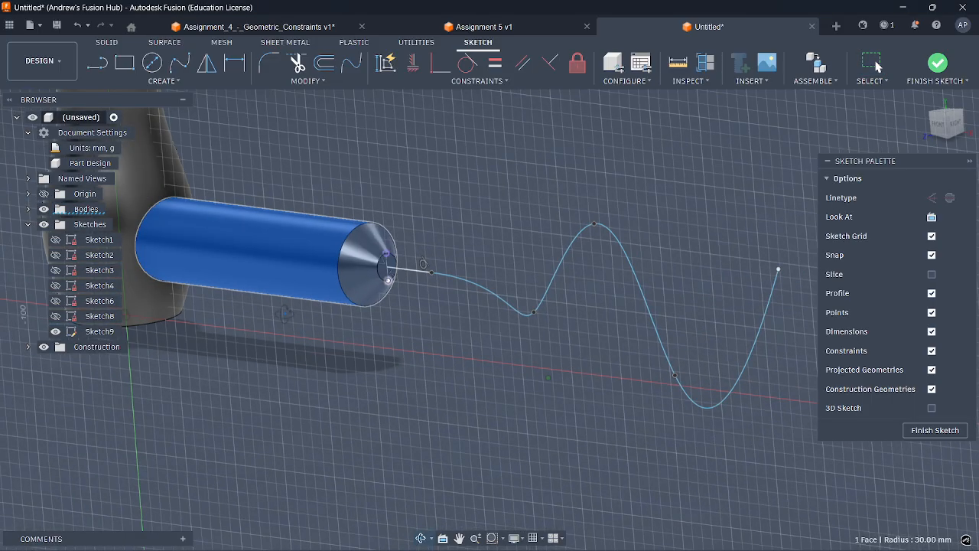
scroll(398, 284, "up", 5)
left_click(358, 269)
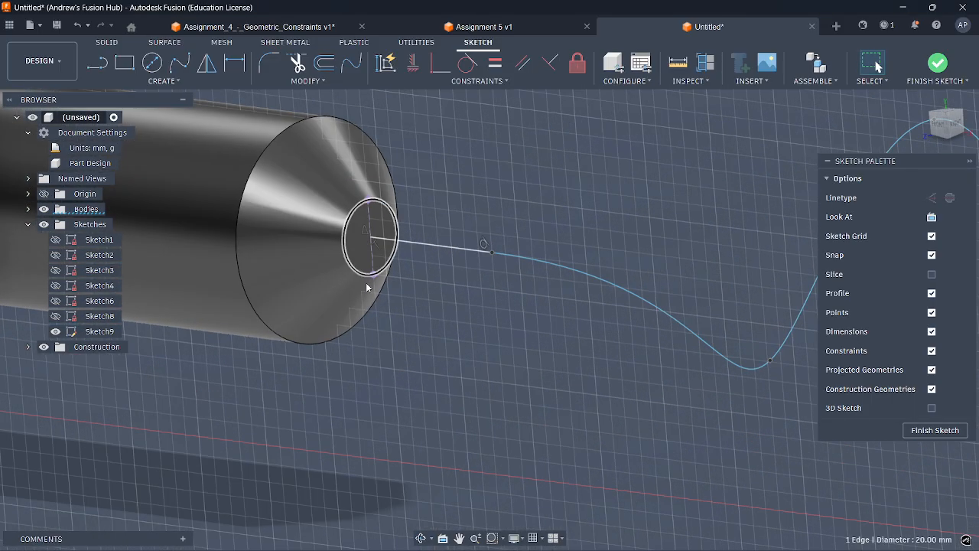
left_click(449, 374)
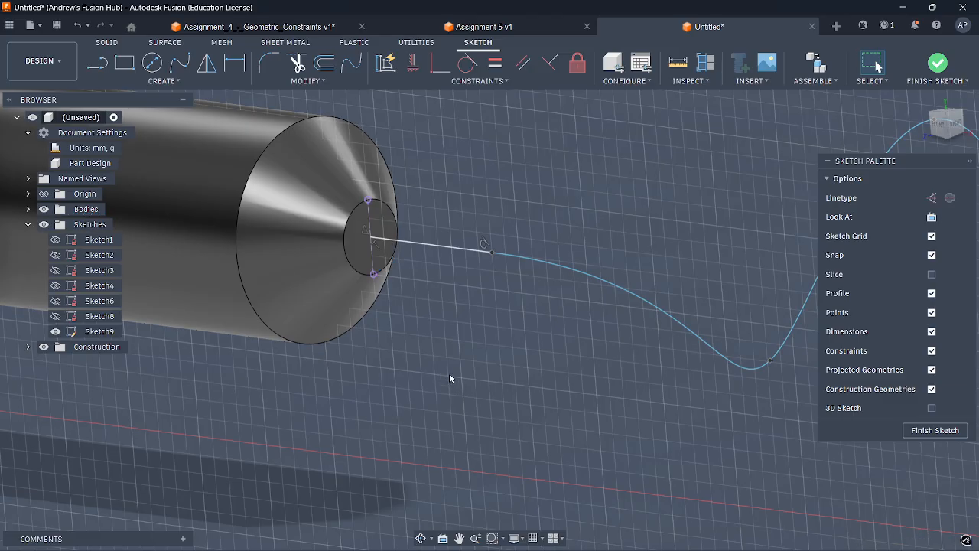
left_click(372, 274)
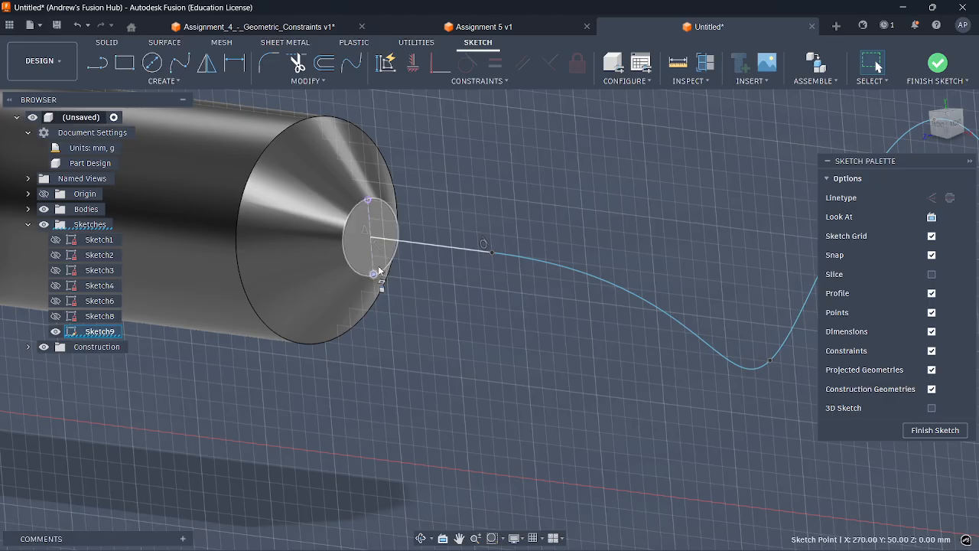
scroll(448, 386, "down", 6)
scroll(464, 395, "up", 4)
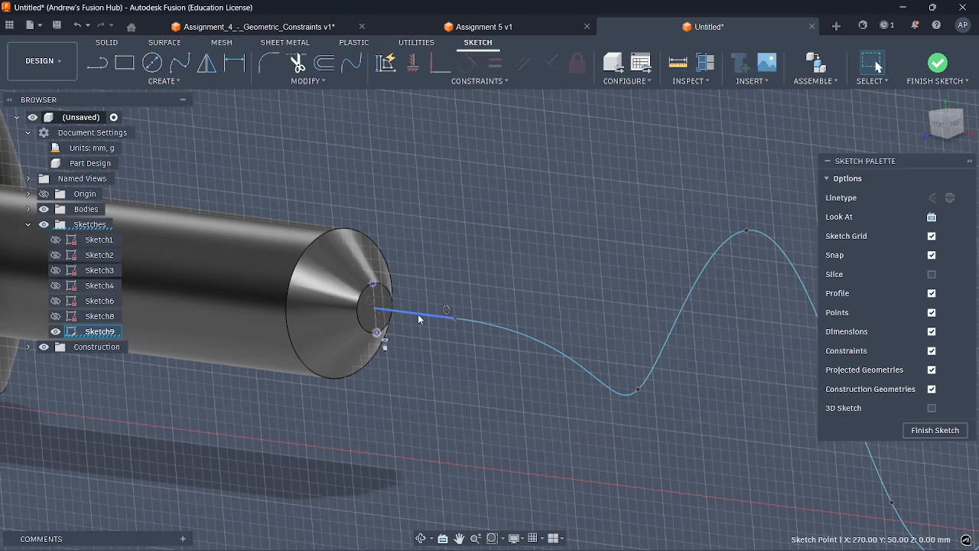
scroll(348, 273, "down", 2)
scroll(433, 295, "up", 5)
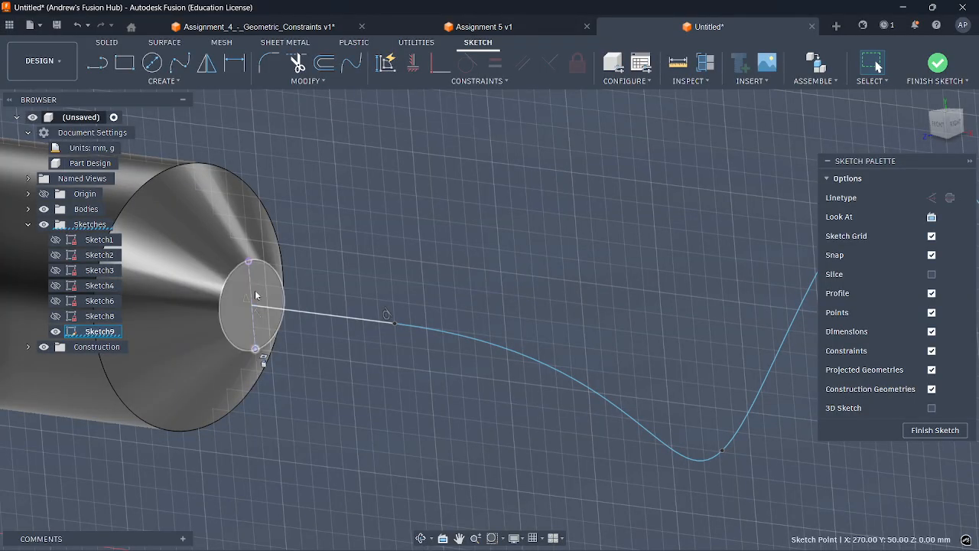
scroll(276, 293, "down", 3)
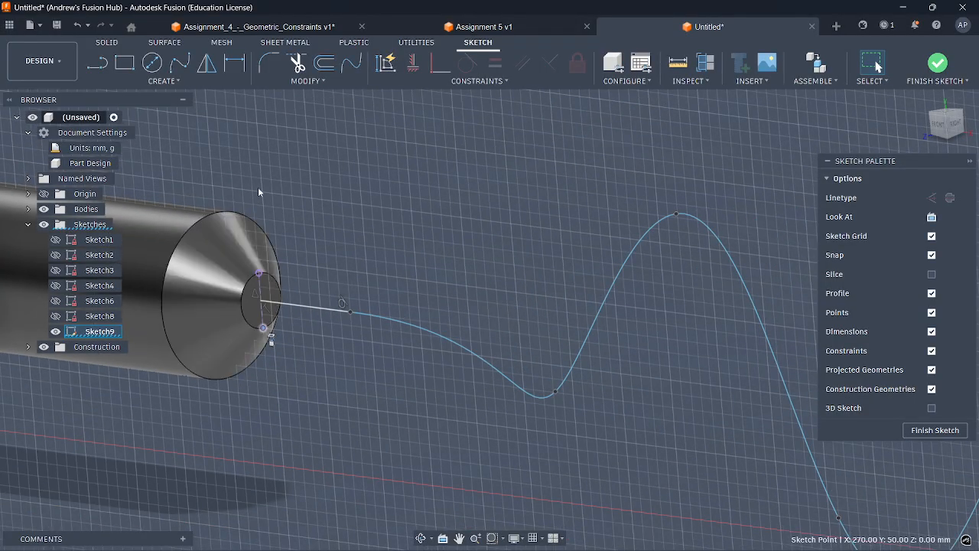
Show Sketch8 with the circular wire profile on the handle's end face, and finish editing the path sketch.
scroll(306, 295, "down", 1)
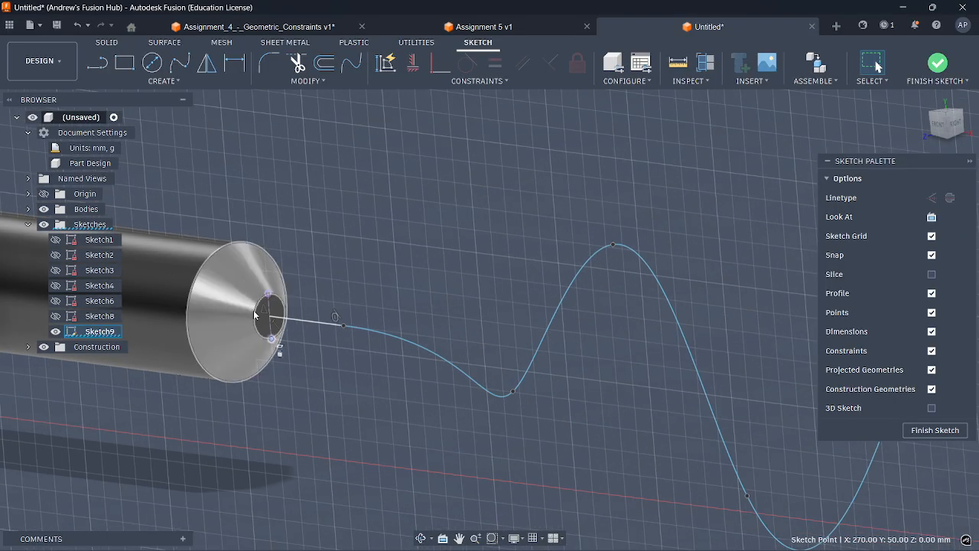
scroll(297, 252, "up", 3)
scroll(348, 259, "down", 5)
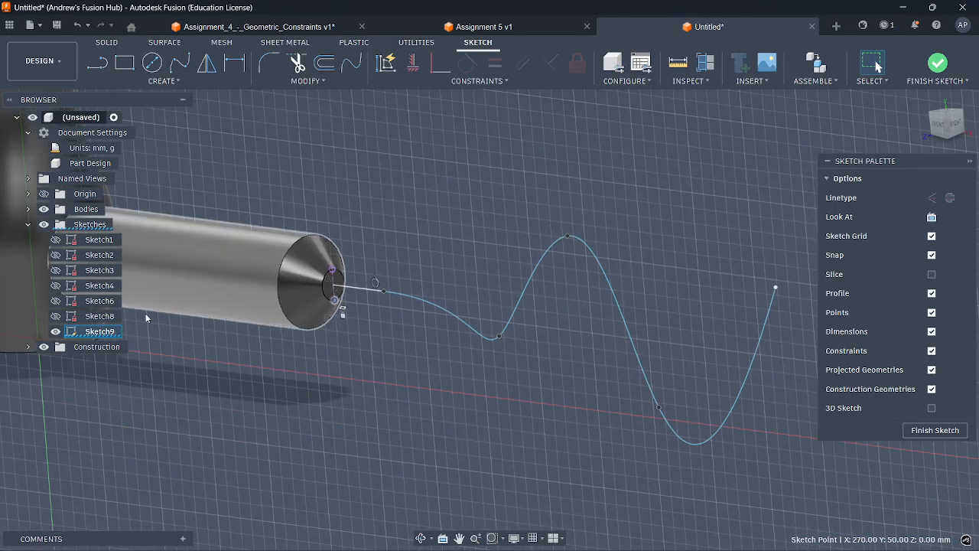
left_click(57, 315)
scroll(352, 248, "down", 4)
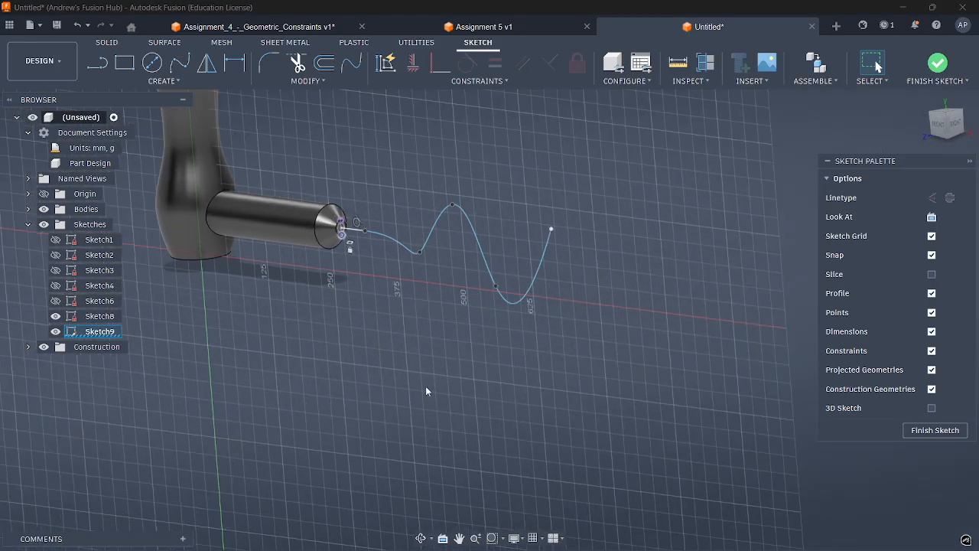
middle_click_drag(426, 386, 409, 413, "shift")
scroll(429, 383, "down", 4)
middle_click_drag(447, 333, 437, 303, "shift")
scroll(373, 289, "up", 4)
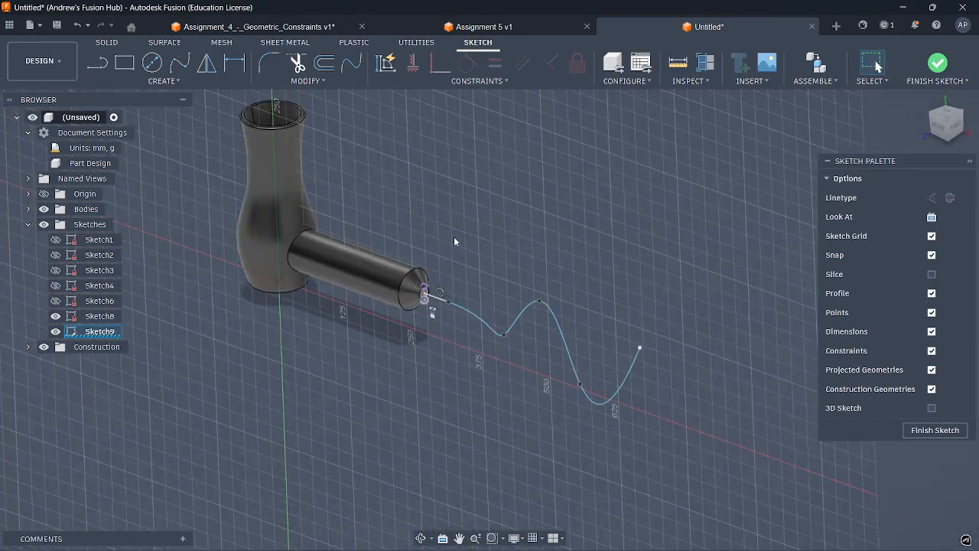
scroll(453, 237, "up", 1)
left_click(937, 64)
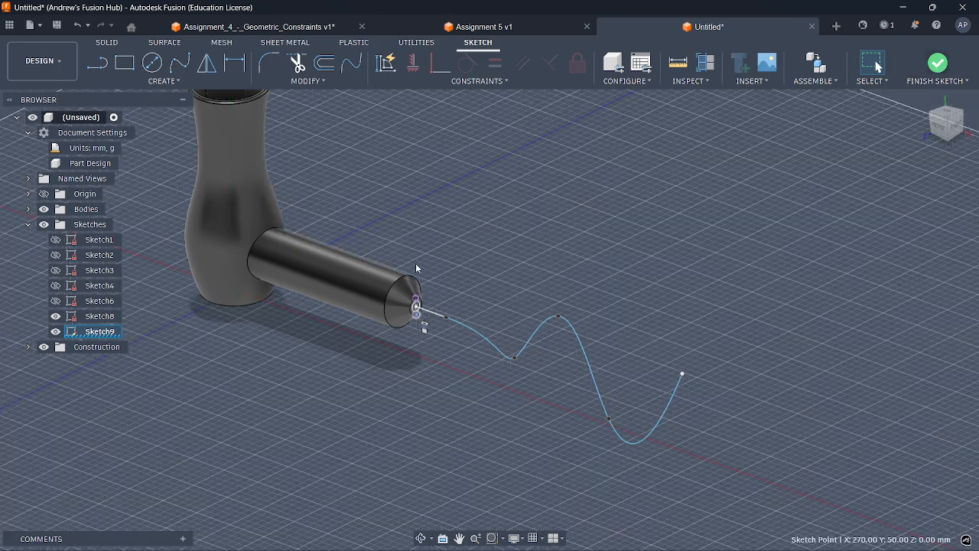
scroll(475, 352, "up", 3)
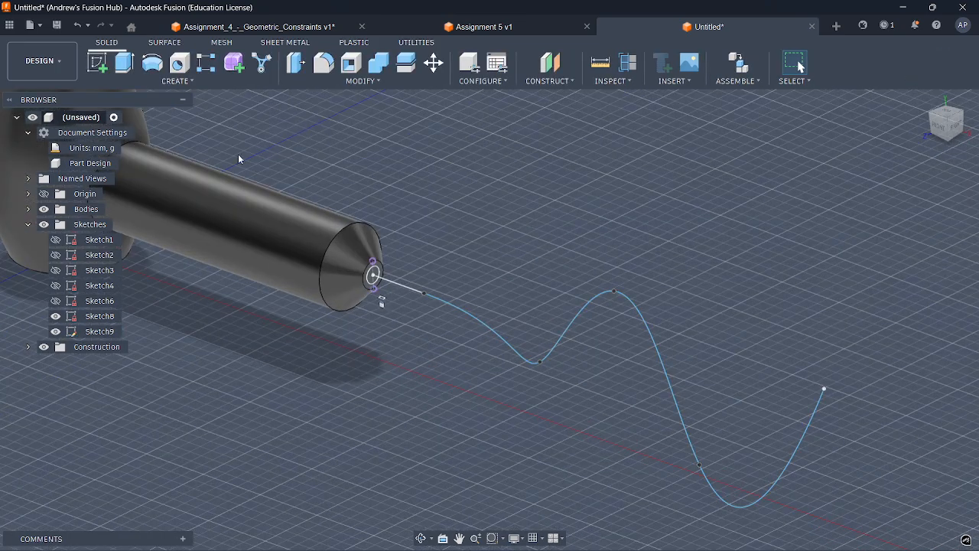
Start a single-path sweep using the 12 mm circle on the handle's small end face as its profile.
left_click(171, 82)
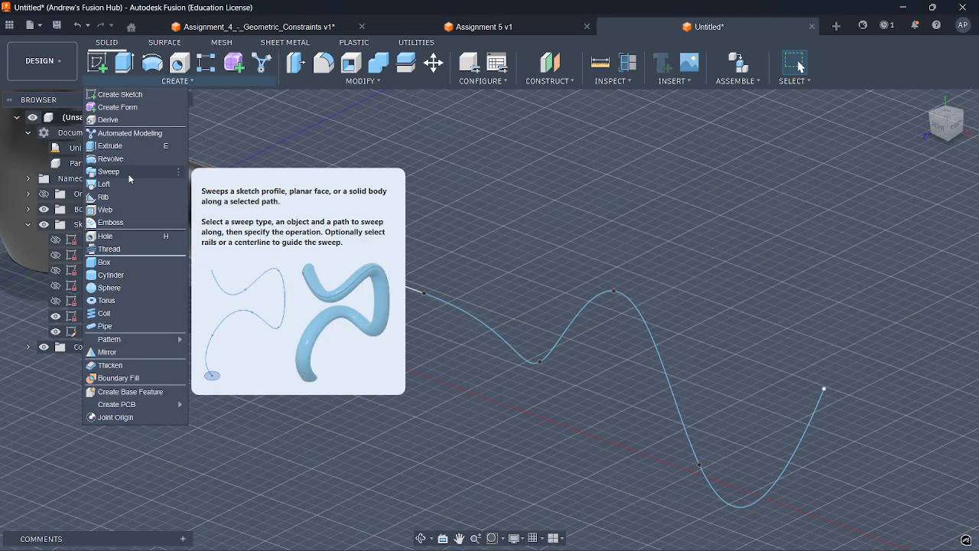
left_click(128, 174)
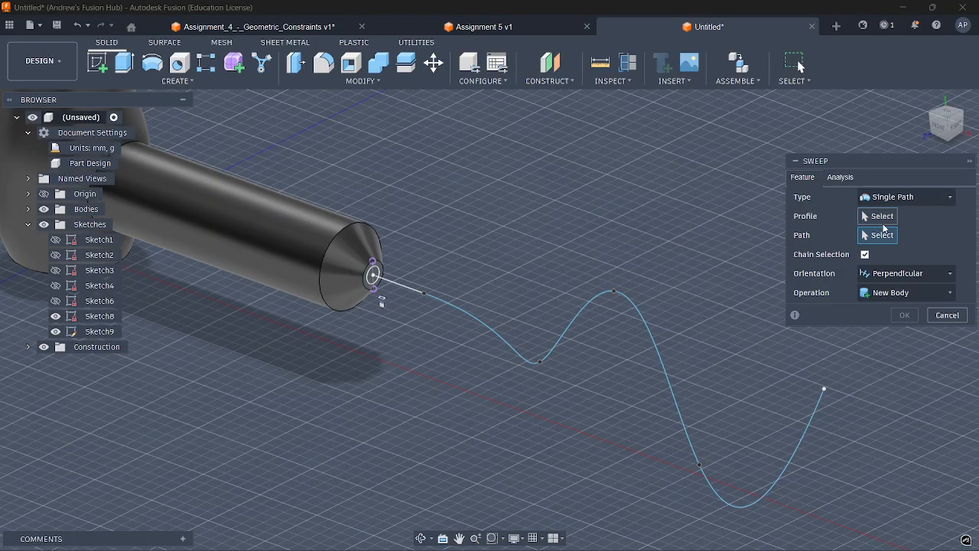
scroll(457, 271, "up", 6)
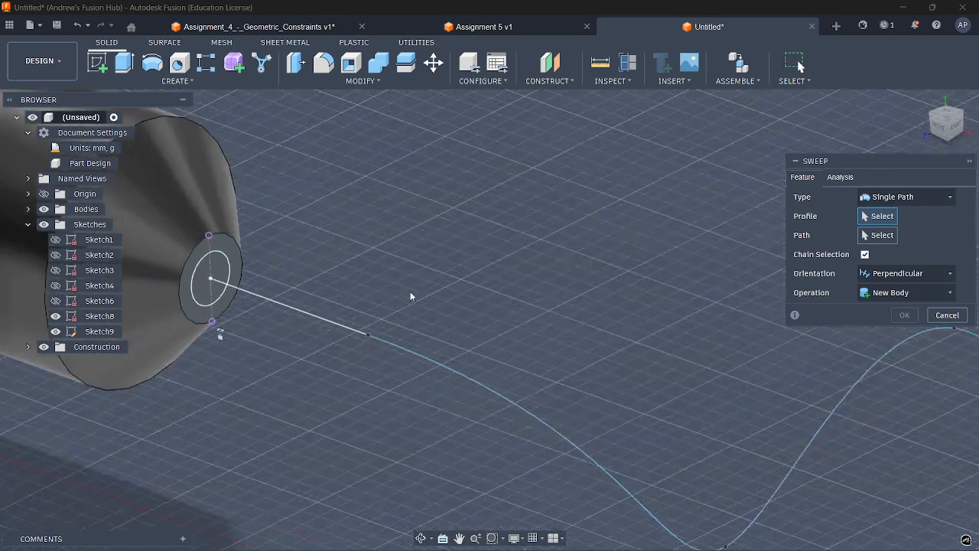
scroll(218, 304, "up", 4)
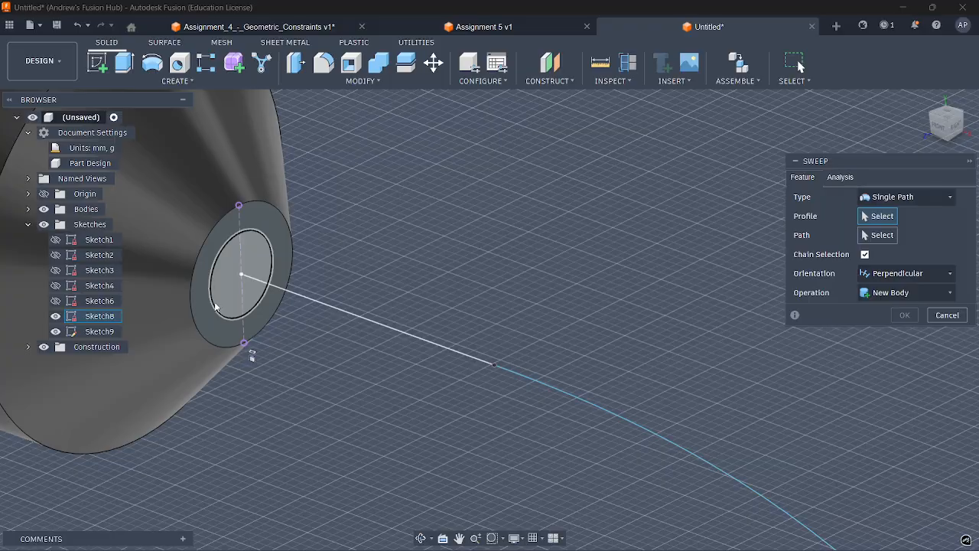
left_click(216, 310)
left_click(212, 309)
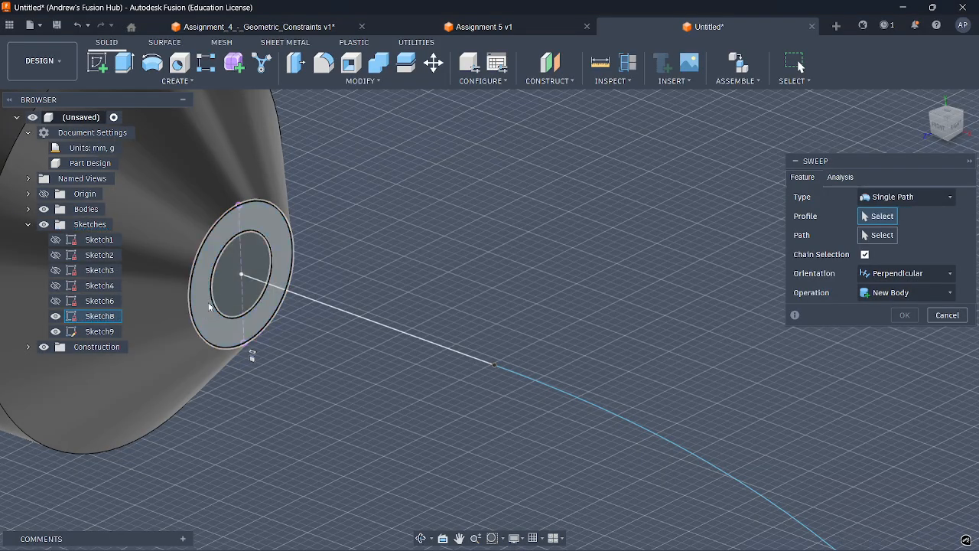
left_click(216, 302)
scroll(443, 253, "down", 3)
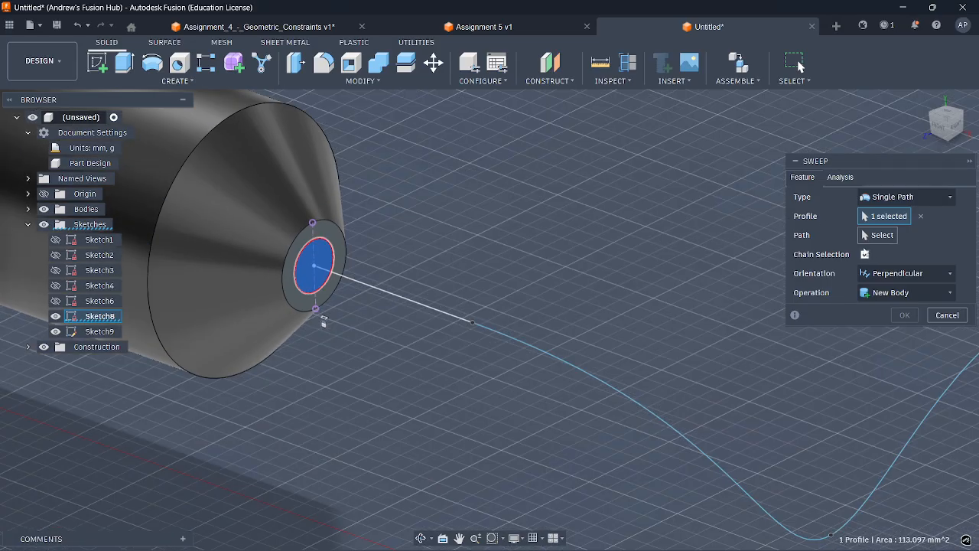
Sweep the profile along the chained line-and-spline path with perpendicular orientation, joined to the handle, and inspect the wire.
left_click(878, 235)
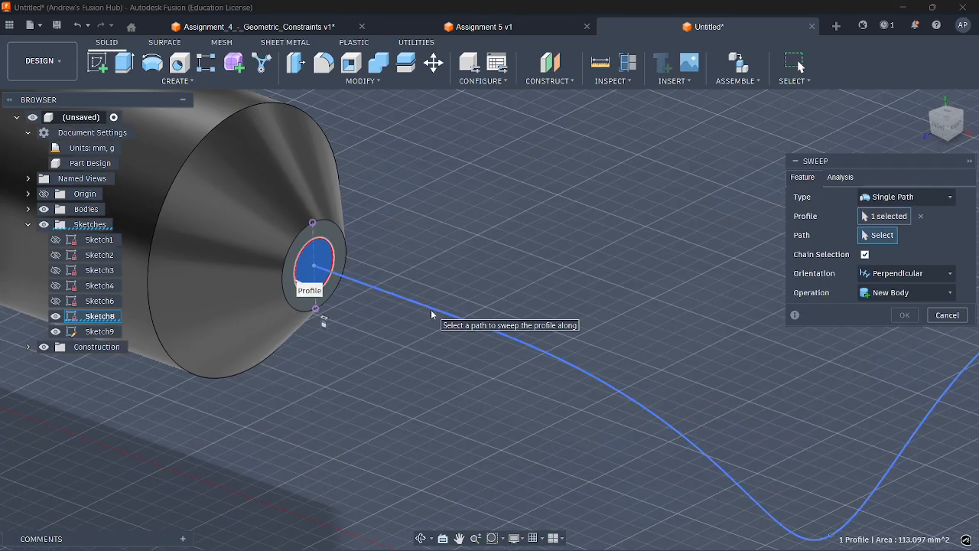
scroll(444, 283, "down", 3)
left_click(442, 281)
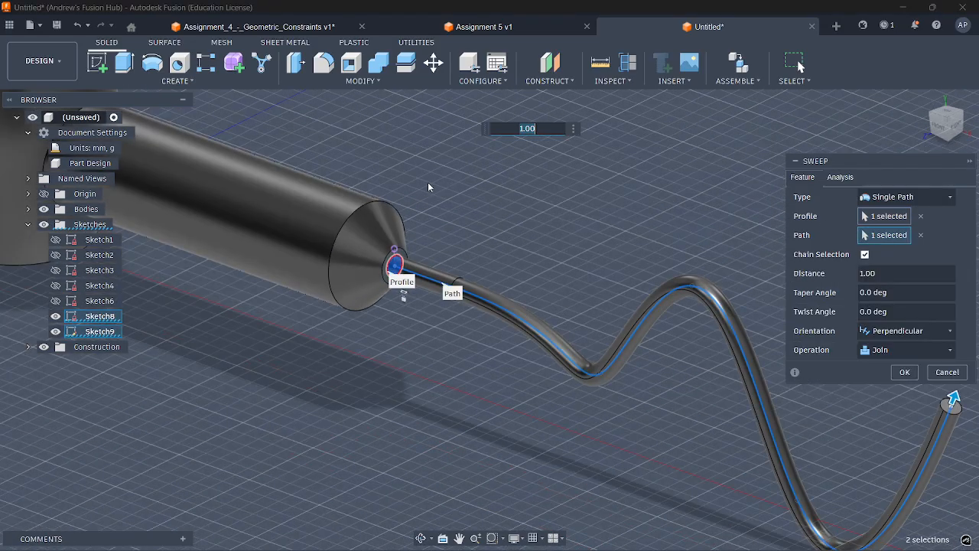
middle_click_drag(427, 182, 518, 203, "shift")
scroll(518, 203, "up", 3)
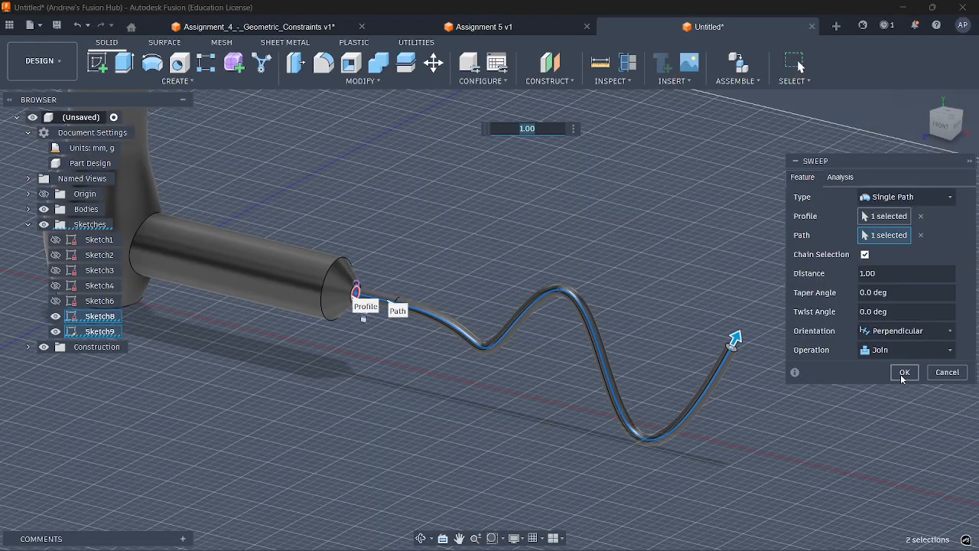
left_click(903, 375)
scroll(528, 298, "down", 4)
middle_click_drag(531, 298, 497, 256, "shift")
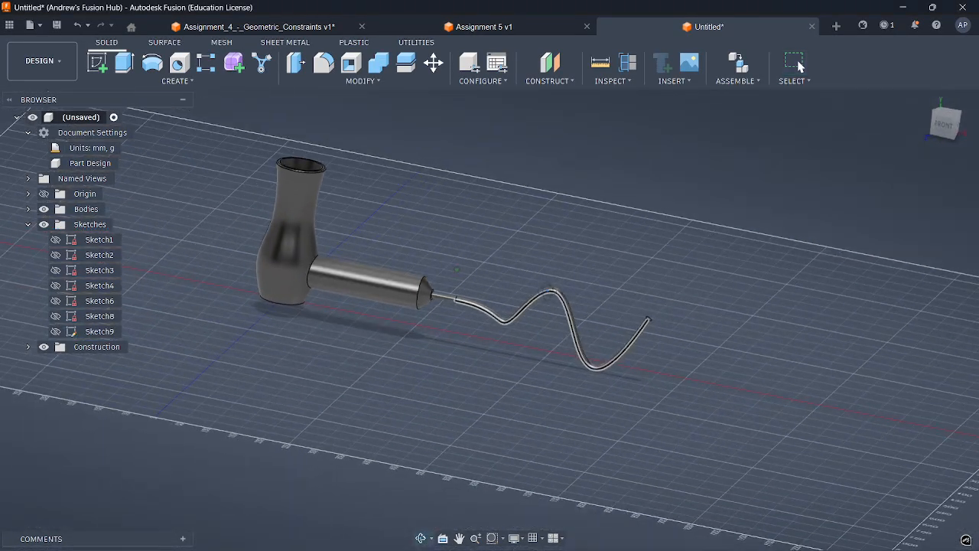
scroll(495, 251, "down", 1)
scroll(385, 178, "up", 3)
middle_click_drag(384, 177, 395, 186)
middle_click_drag(543, 251, 517, 241, "shift")
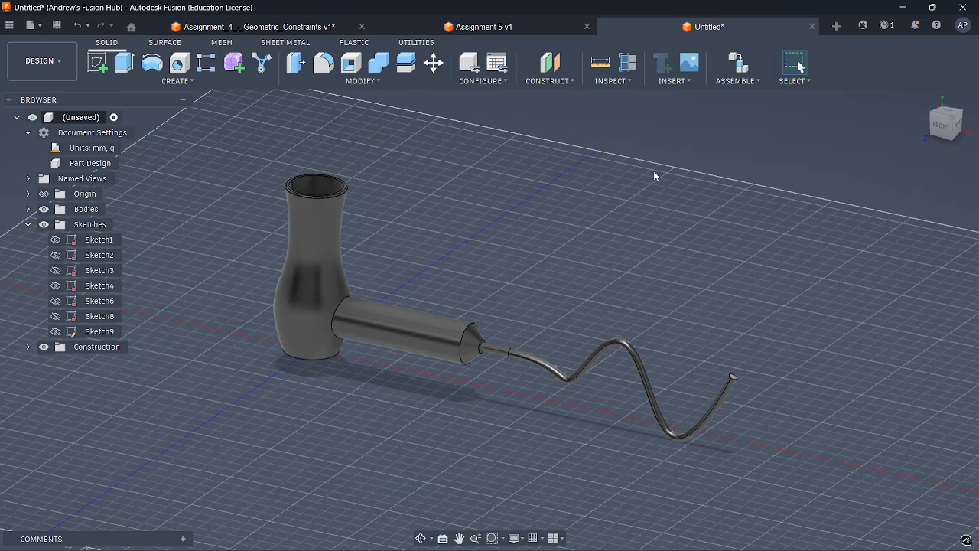
Take the wire sweep out of the model, keeping its profile and path sketches.
left_click(100, 331)
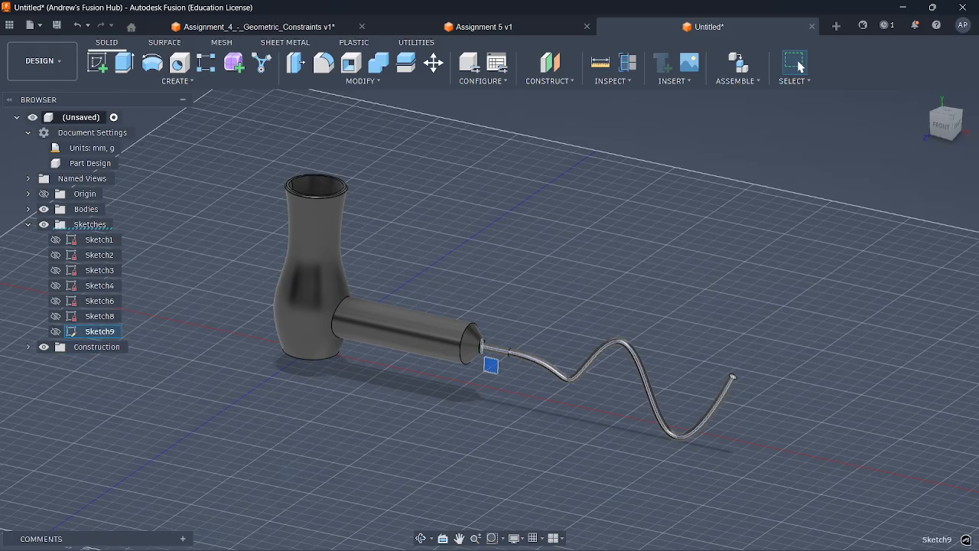
double_click(350, 550)
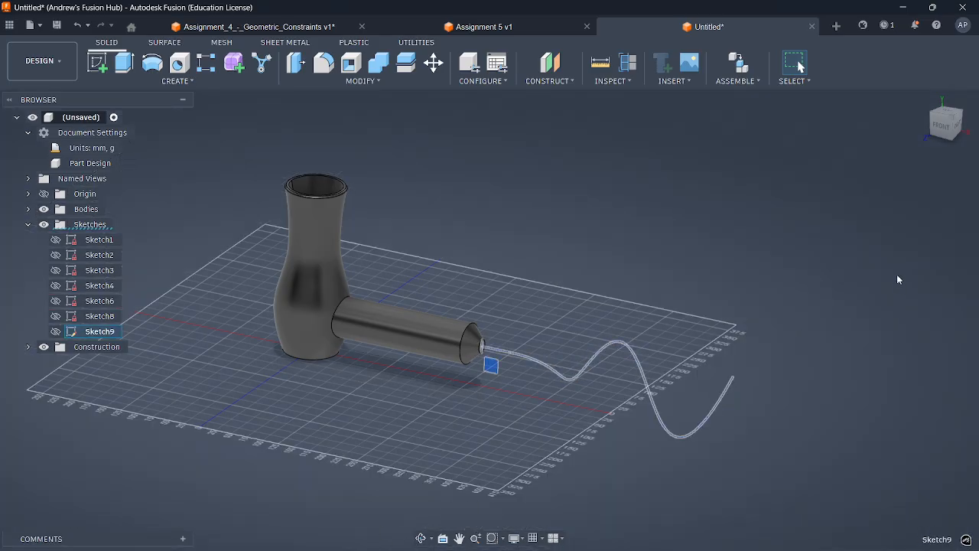
left_click(917, 314)
scroll(417, 303, "down", 3)
mouse_move(417, 303)
middle_mouse_down("shift")
mouse_move(435, 351)
mouse_move(409, 290)
middle_mouse_up("shift")
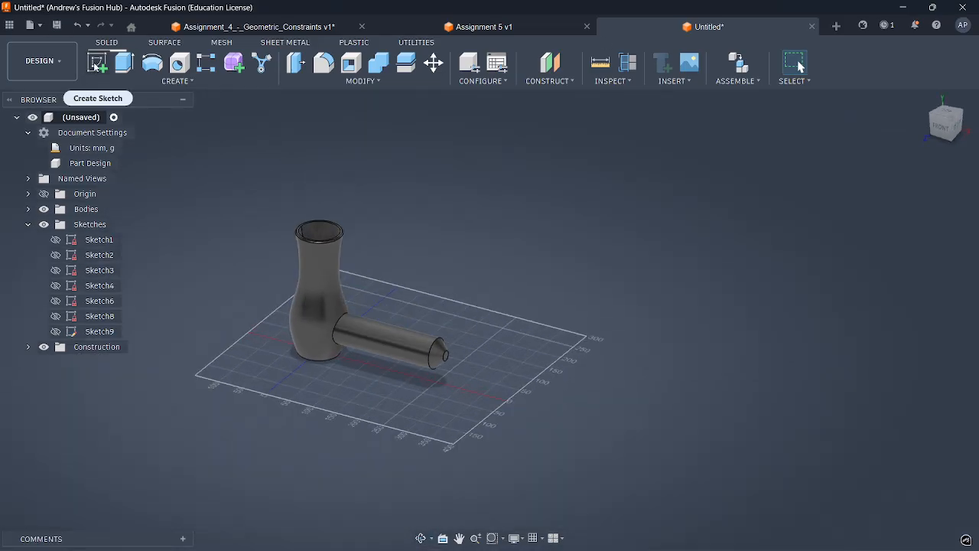
Create a new sketch on the front origin plane and bring the handle's tapered end into view.
left_click(97, 63)
middle_click_drag(506, 328, 505, 363, "shift")
scroll(313, 296, "up", 4)
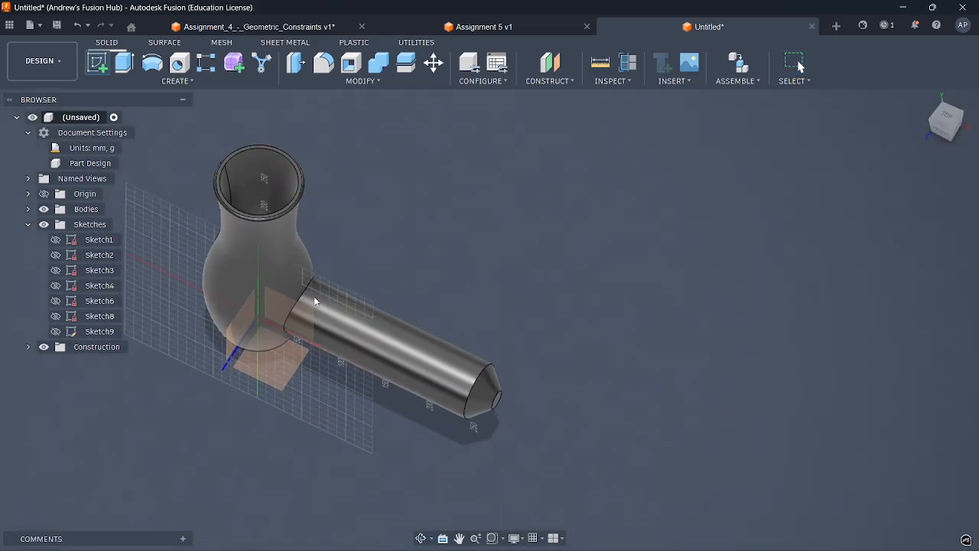
left_click(269, 305)
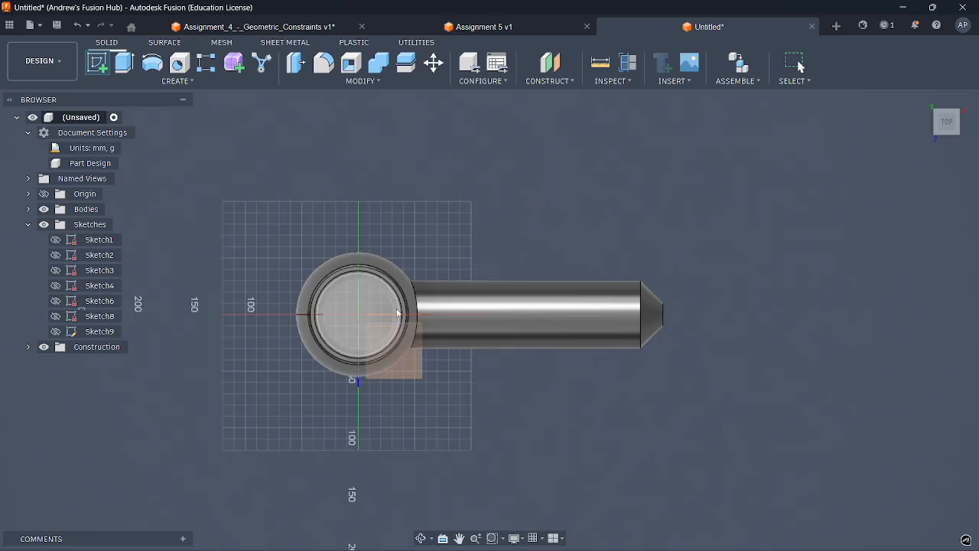
middle_click_drag(396, 313, 384, 223, "shift")
left_click(432, 389)
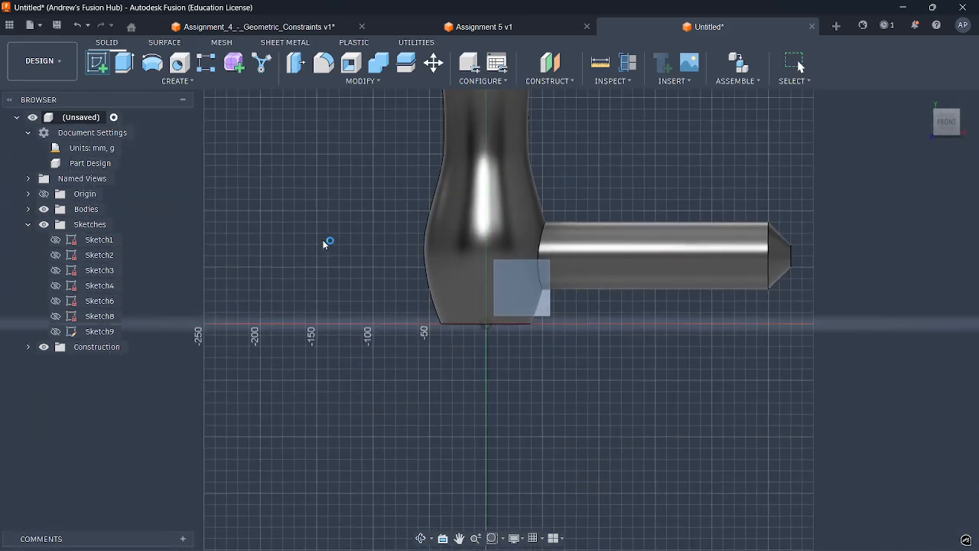
scroll(349, 240, "up", 10)
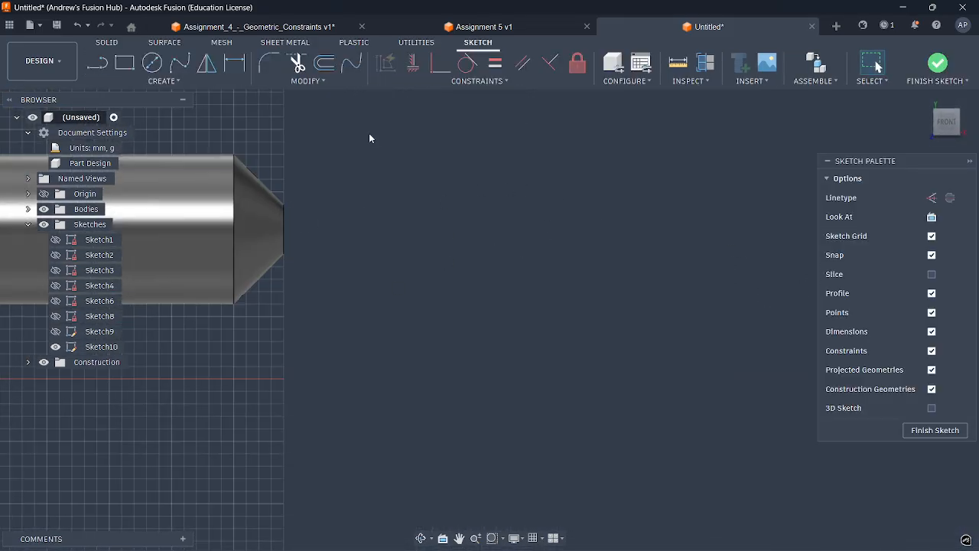
Project the handle's small end edge into the sketch with the projection link kept on.
key("p")
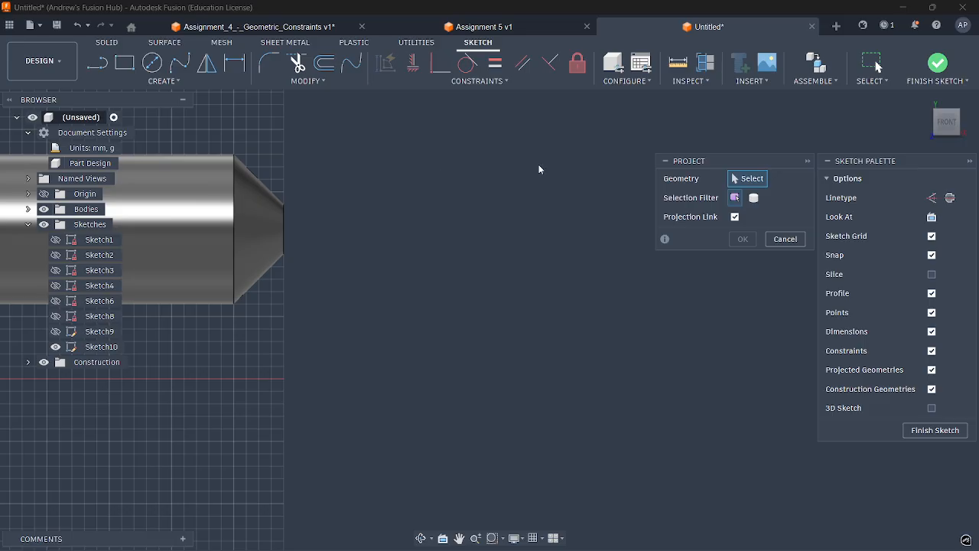
left_click(285, 227)
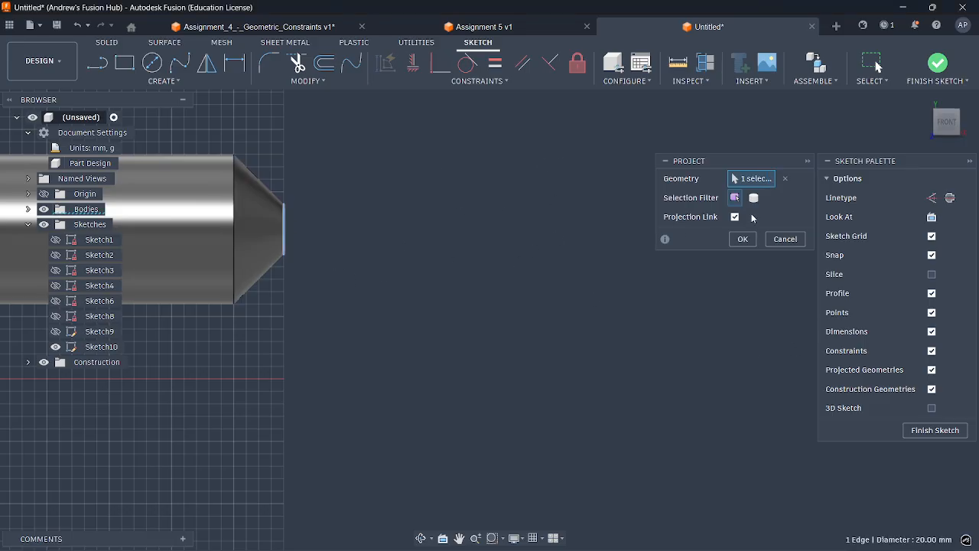
left_click(747, 241)
scroll(377, 268, "down", 4)
scroll(377, 229, "up", 5)
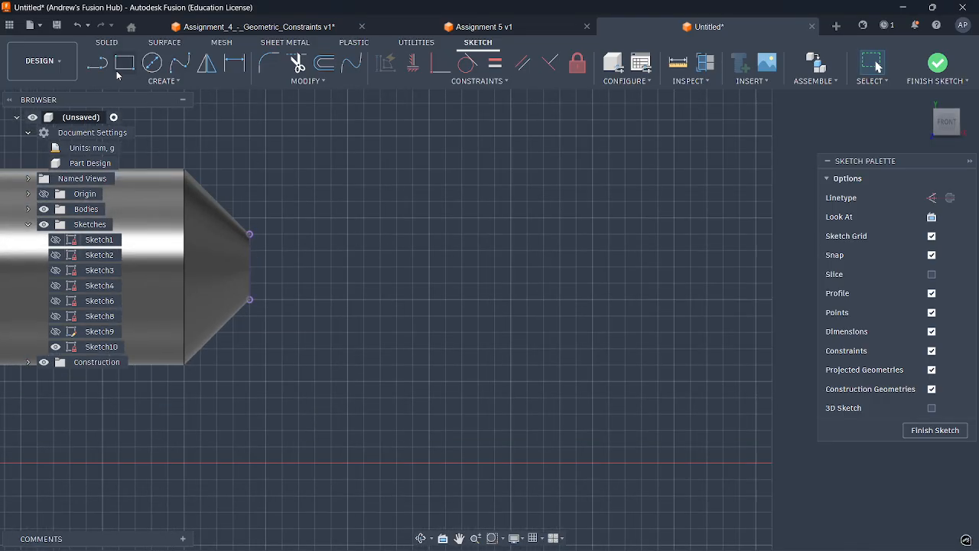
Draw a horizontal line outward from the midpoint of the projected end edge, away from the handle.
left_click(100, 66)
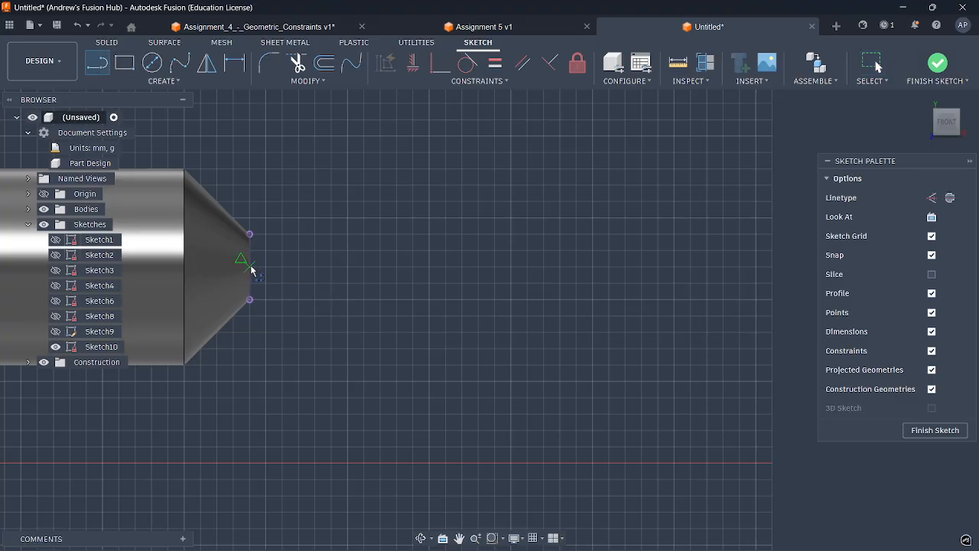
left_click(251, 268)
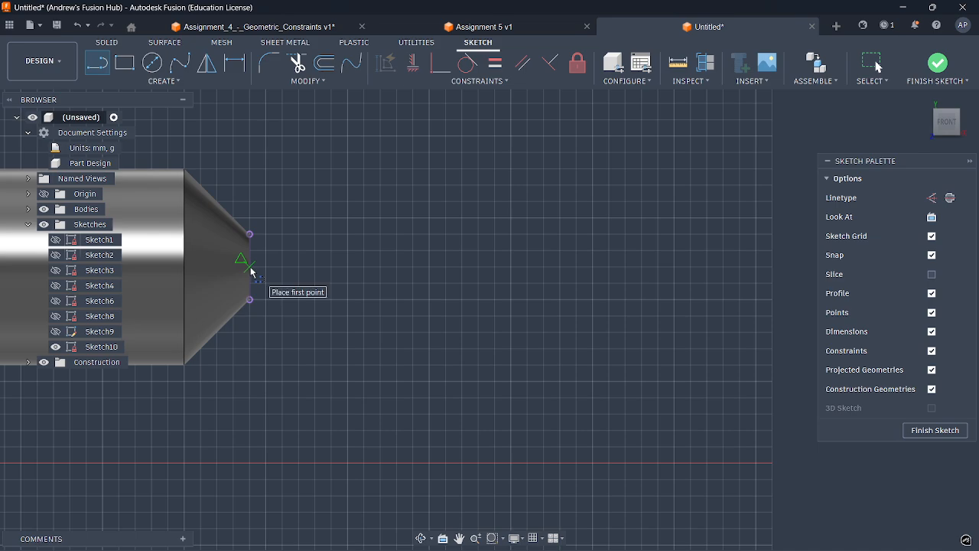
left_click(485, 268)
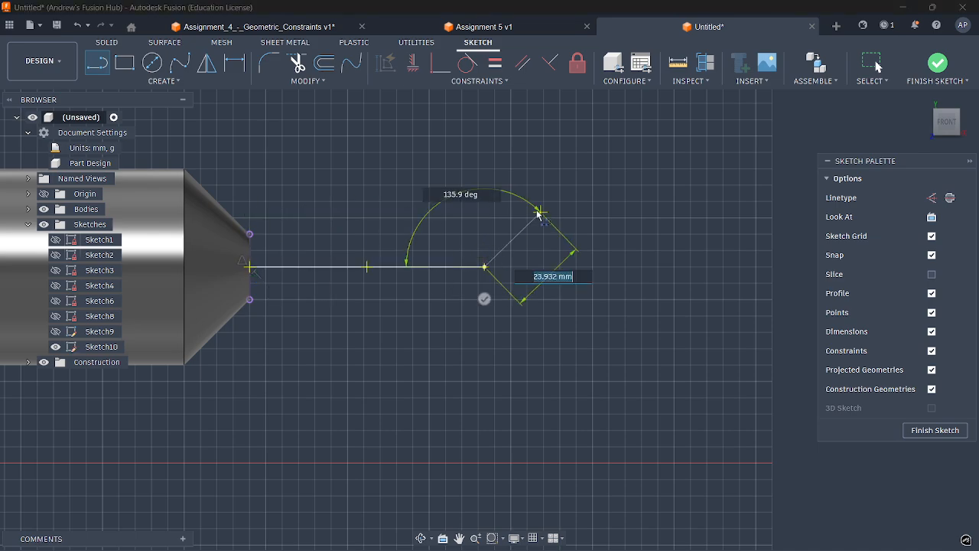
Draw a five-point fit spline from the line's free end through a dip, a peak and a shallower dip, ending on a rise.
left_click(179, 64)
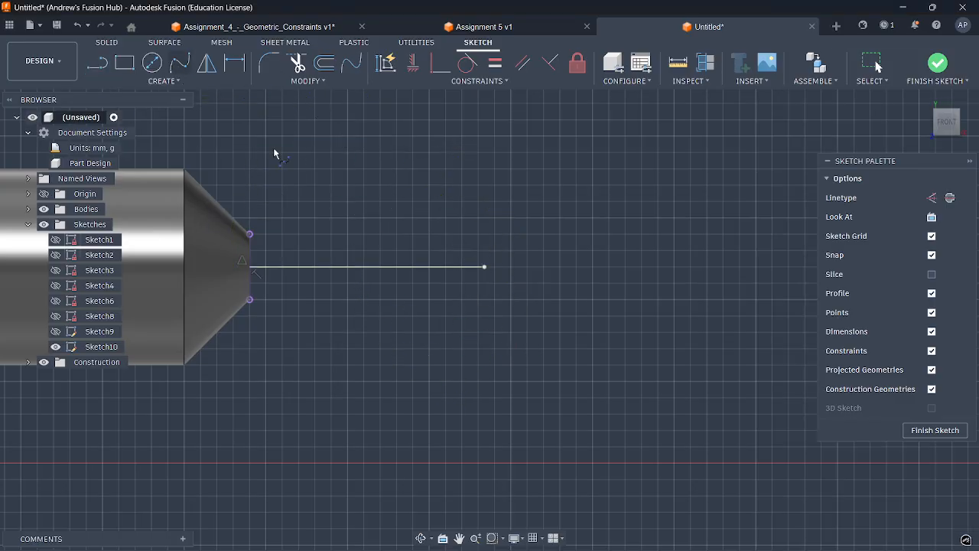
left_click(180, 64)
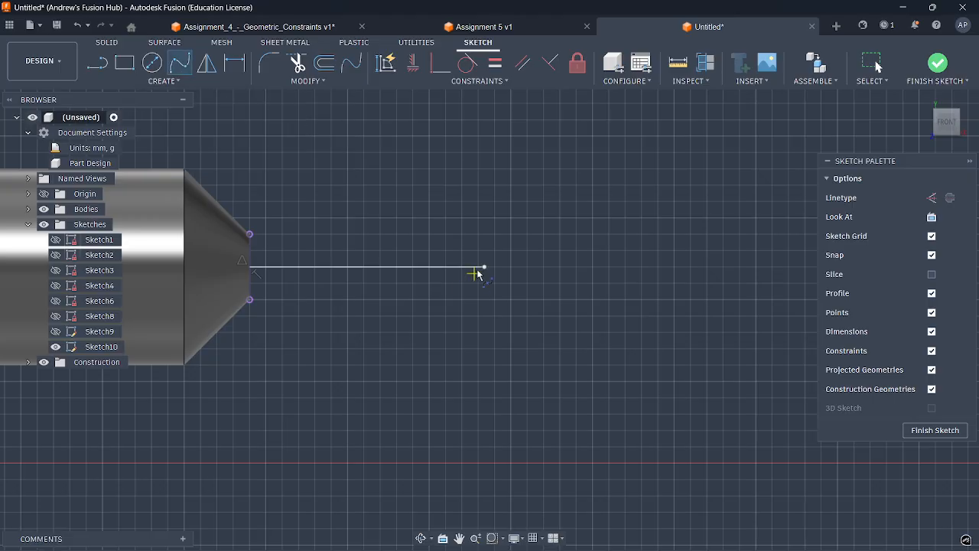
left_click(484, 267)
scroll(520, 344, "down", 10)
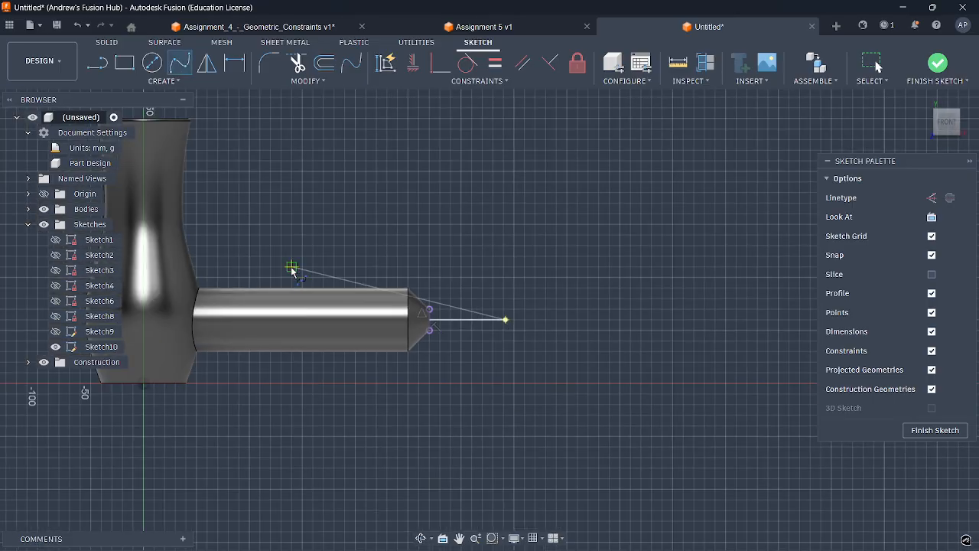
scroll(442, 291, "up", 1)
left_click(266, 300)
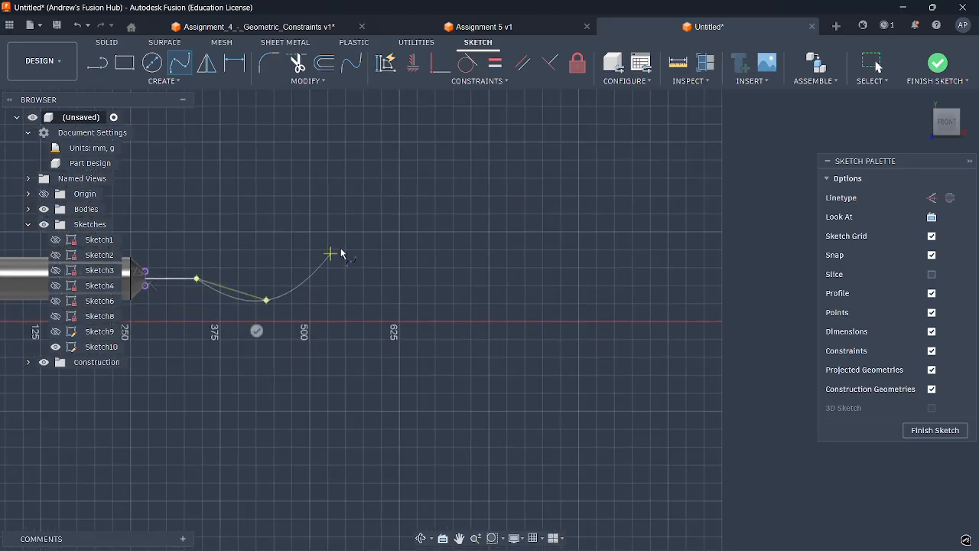
left_click(361, 243)
left_click(468, 262)
left_click(542, 250)
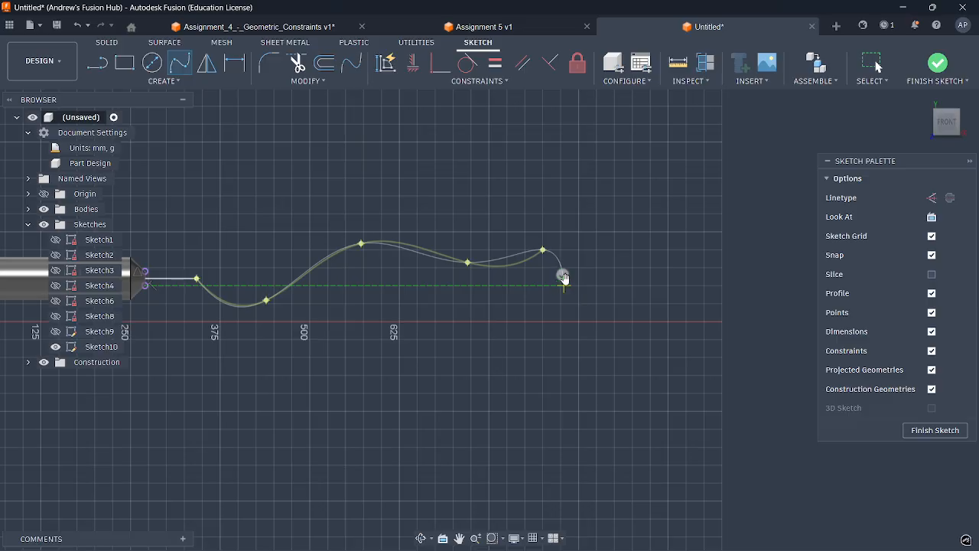
left_click(565, 277)
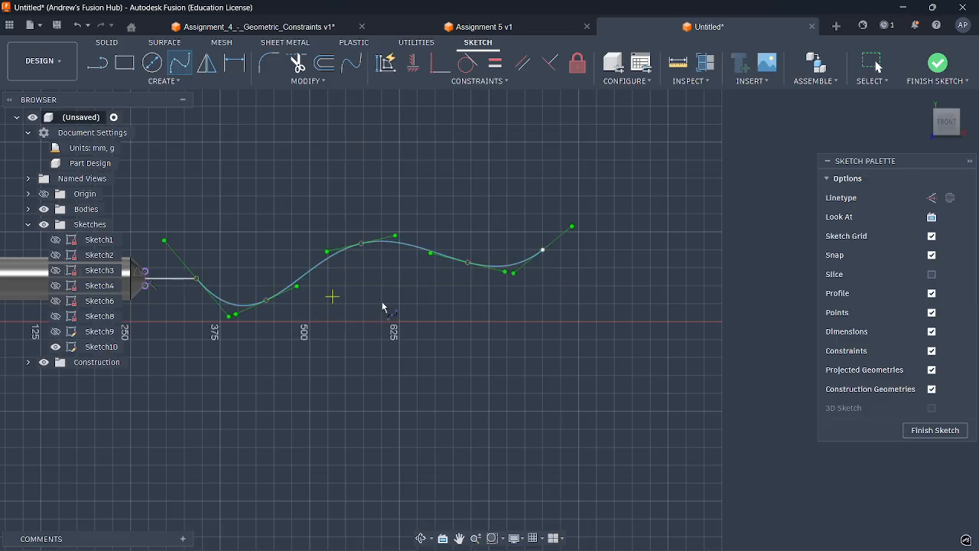
Make the spline tangent to the straight line leading out of the handle's end.
scroll(332, 298, "up", 3)
key("Escape")
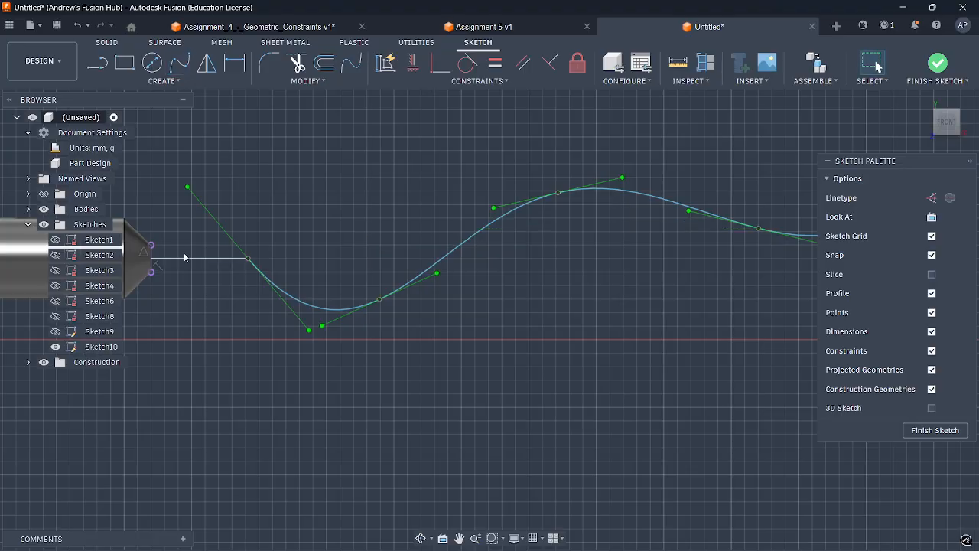
left_click(184, 257)
left_click(295, 297, "shift")
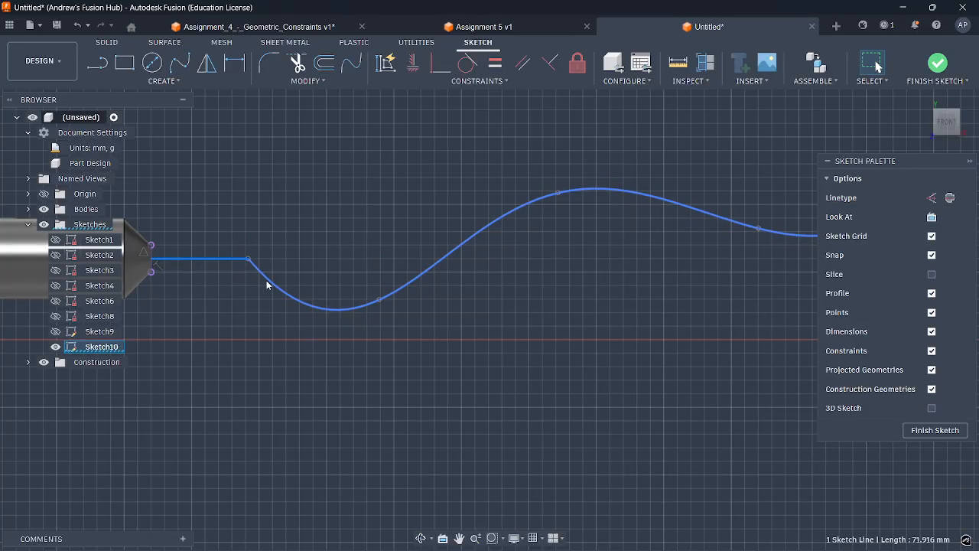
left_click(481, 70)
scroll(348, 317, "down", 5)
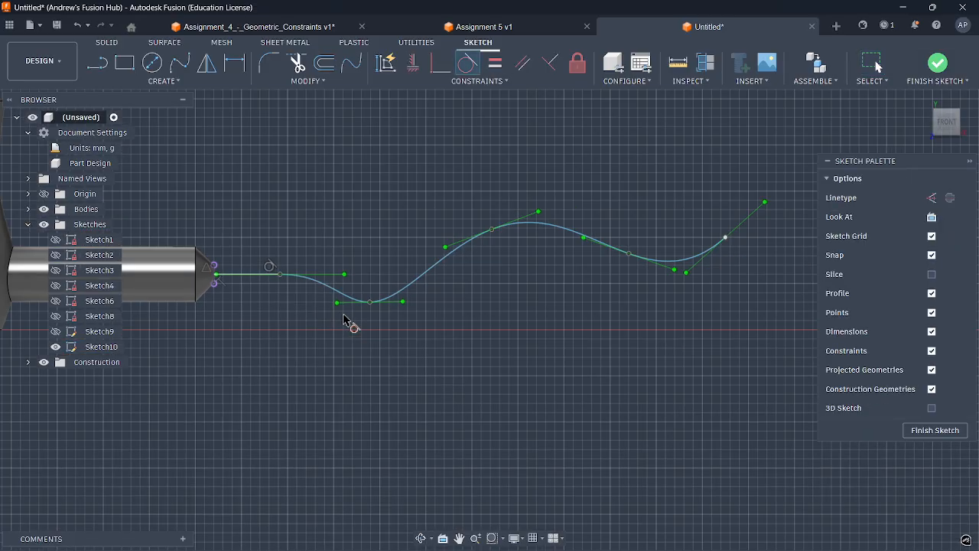
scroll(413, 285, "up", 2)
mouse_move(392, 273)
middle_mouse_down("shift")
mouse_move(377, 266)
mouse_move(298, 303)
middle_mouse_up("shift")
scroll(298, 302, "down", 2)
scroll(218, 277, "up", 5)
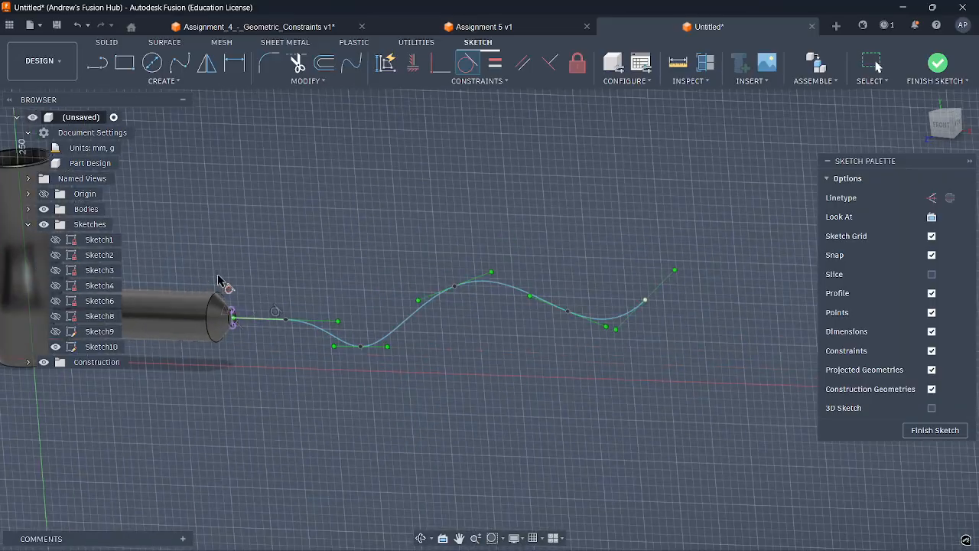
key("Escape")
Convert the projected edge at the handle's small end to construction geometry and finish the sketch.
scroll(201, 341, "up", 5)
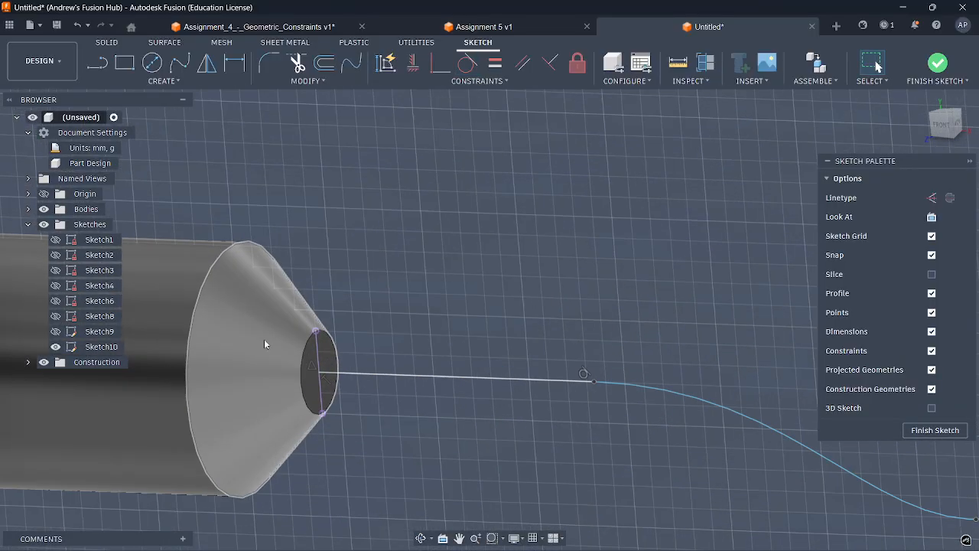
left_click(319, 351)
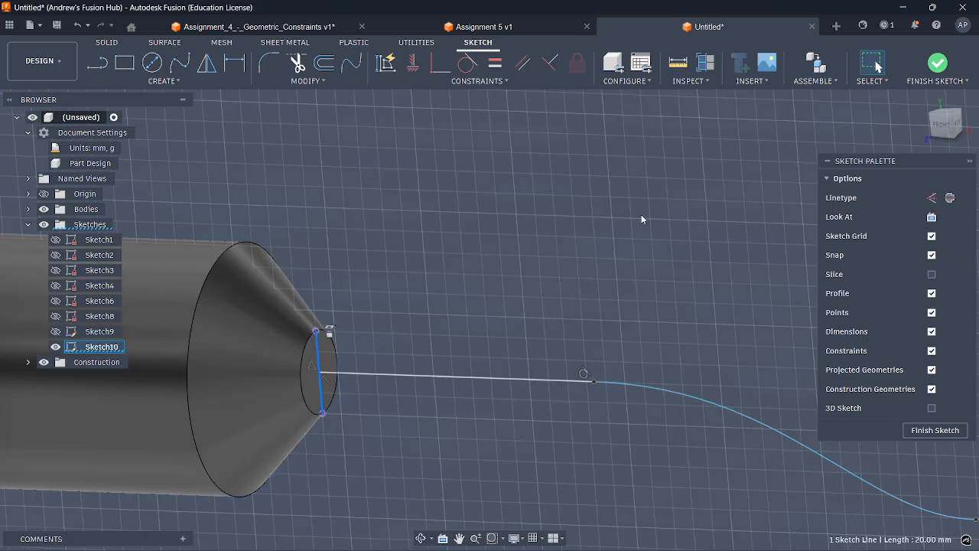
left_click(931, 199)
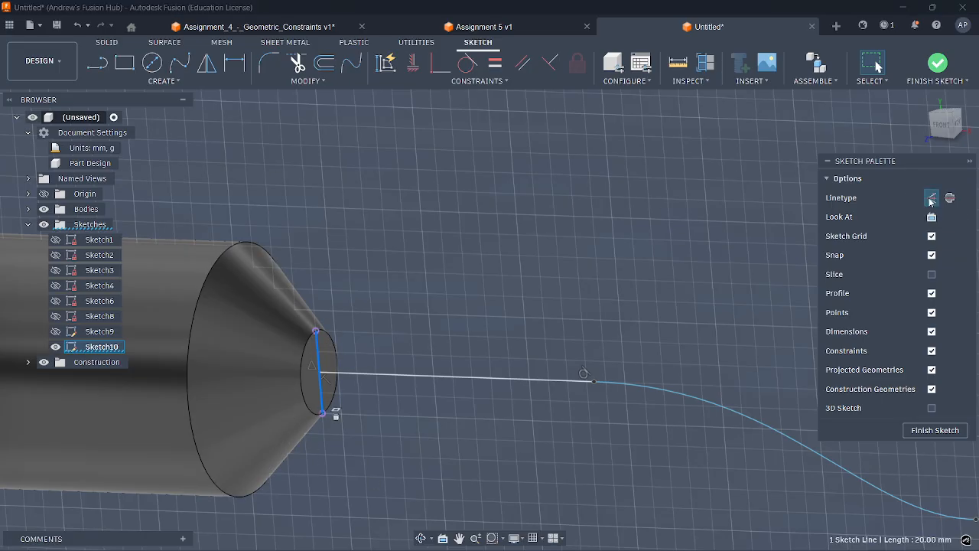
scroll(527, 295, "down", 2)
left_click(913, 429)
scroll(312, 191, "down", 3)
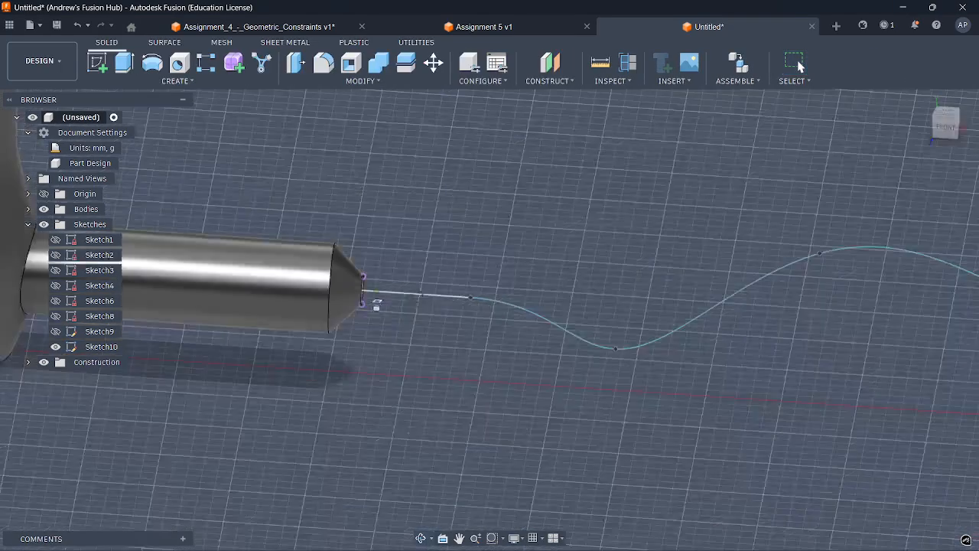
Delete the redrawn wire path sketch, Sketch10.
mouse_move(312, 191)
middle_mouse_down("shift")
mouse_move(329, 230)
mouse_move(299, 317)
mouse_move(337, 413)
mouse_move(345, 268)
mouse_move(367, 302)
mouse_move(356, 279)
middle_mouse_up("shift")
scroll(329, 230, "down", 3)
scroll(345, 268, "down", 2)
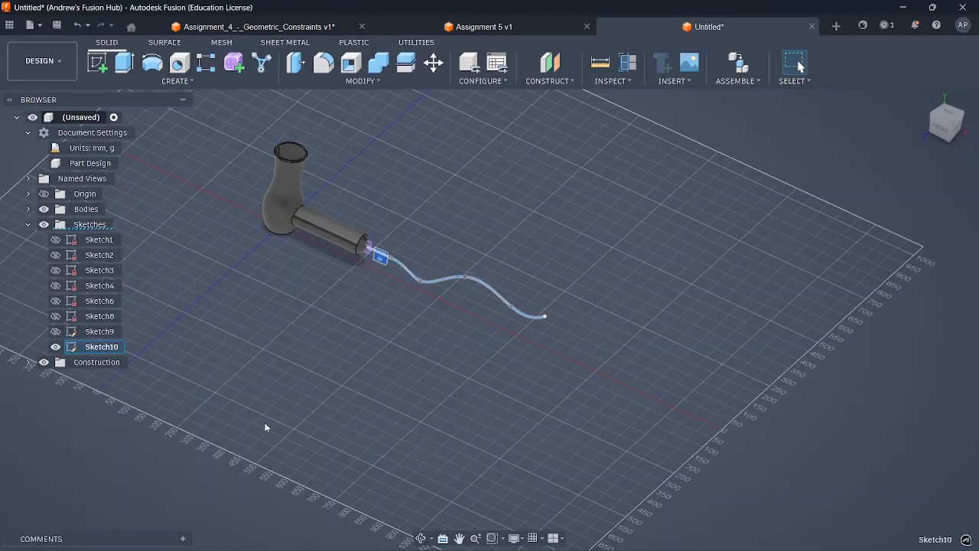
key("Delete")
Roll the design timeline back to just before the existing wire sweep.
scroll(401, 440, "up", 3)
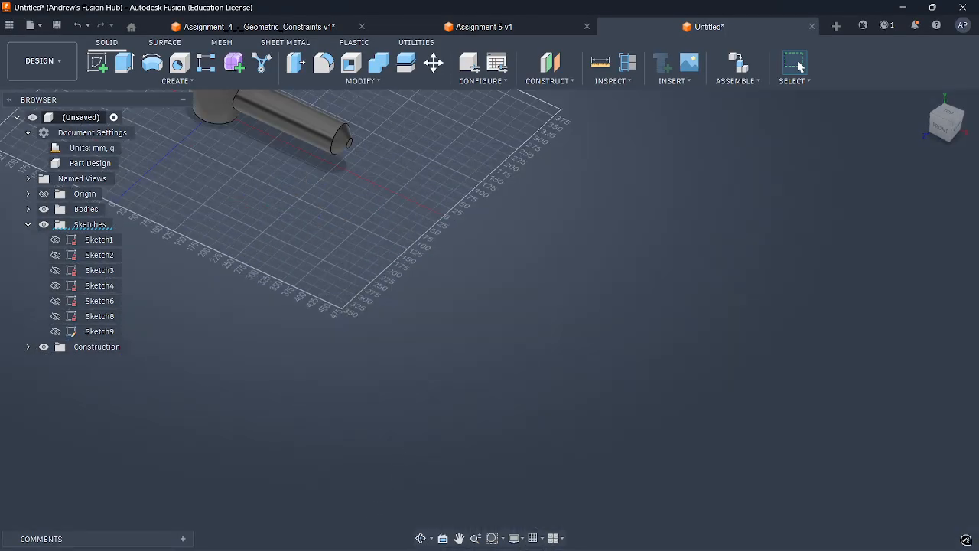
scroll(481, 380, "down", 5)
scroll(485, 328, "up", 5)
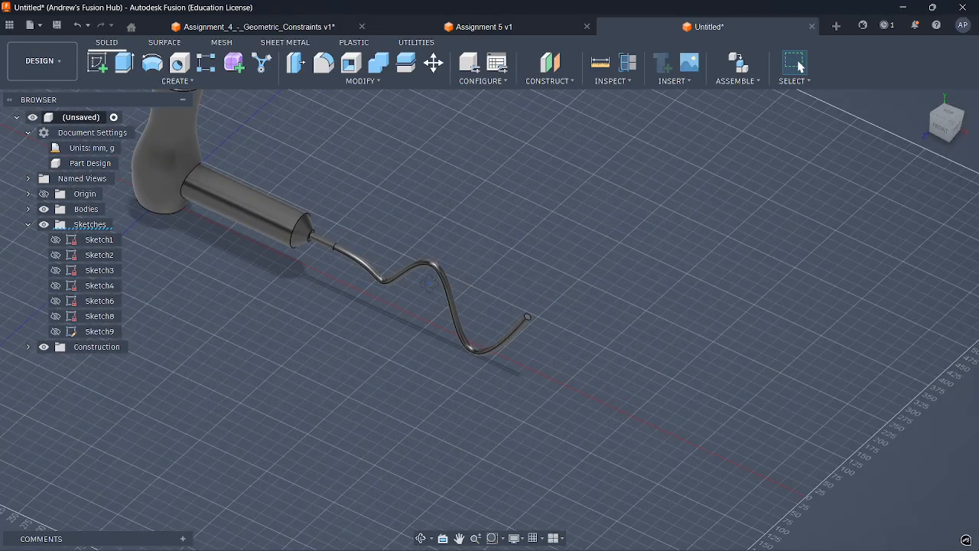
middle_click_drag(428, 283, 316, 533, "shift")
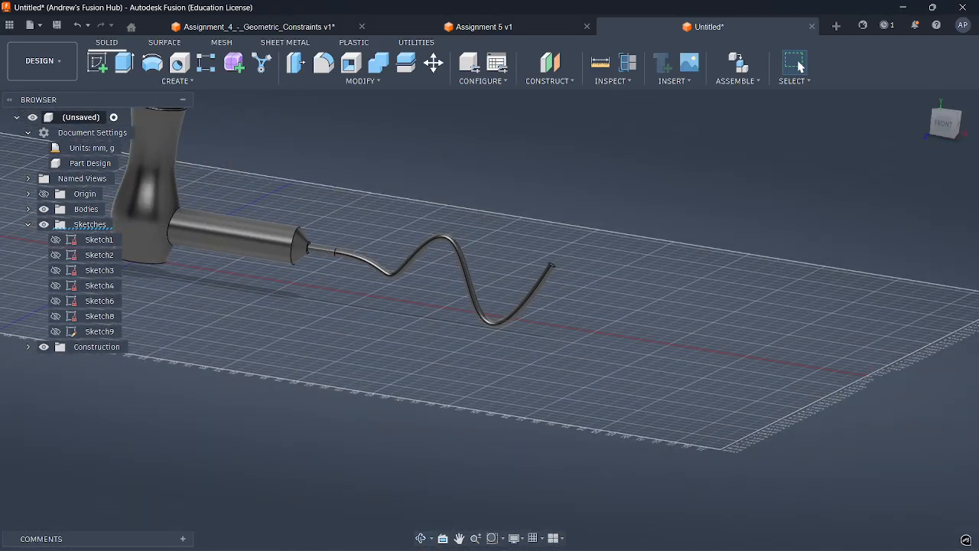
left_click_drag(352, 550, 335, 550)
scroll(417, 407, "down", 3)
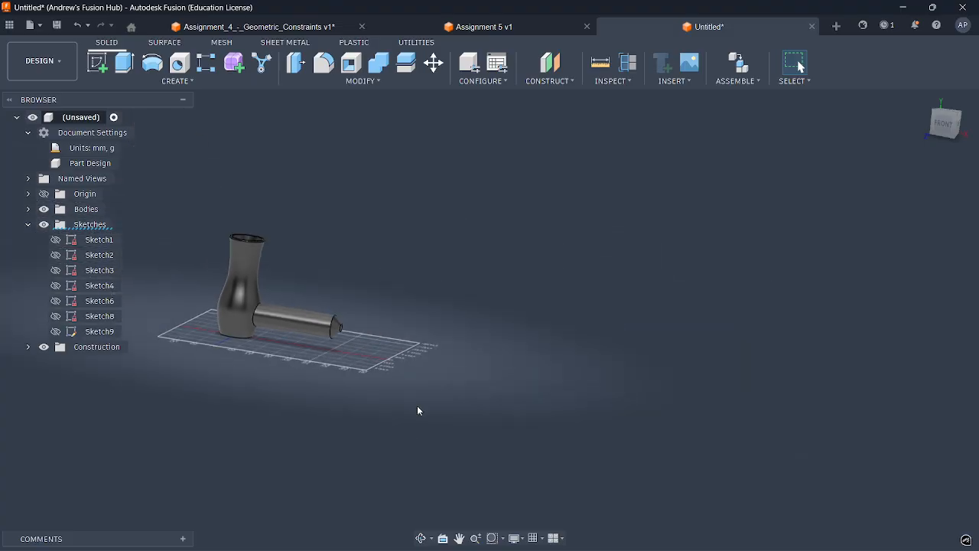
Show Sketch8 with the wire's circular profile and Sketch9 with its line-and-spline path.
scroll(394, 329, "up", 3)
middle_click_drag(369, 300, 321, 329, "shift")
scroll(333, 348, "down", 3)
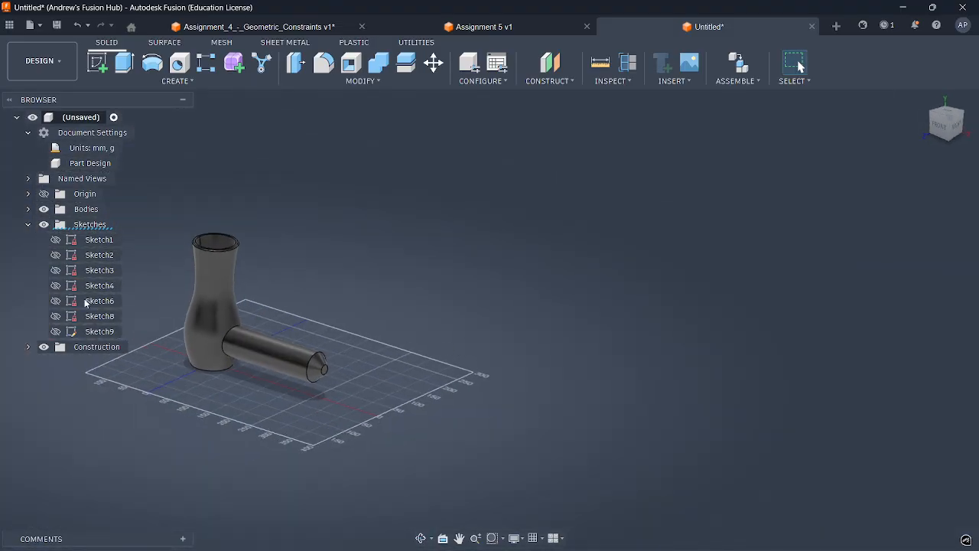
left_click(55, 316)
left_click(55, 332)
scroll(394, 401, "up", 5)
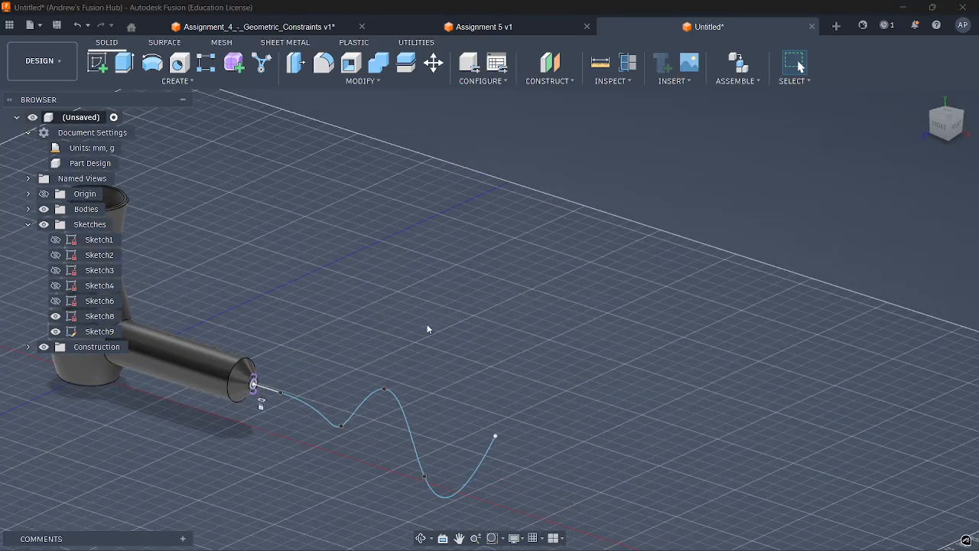
Sweep the 12 mm circle at the handle's end along the line-and-spline path as a single-path, perpendicular sweep with Join.
left_click(186, 81)
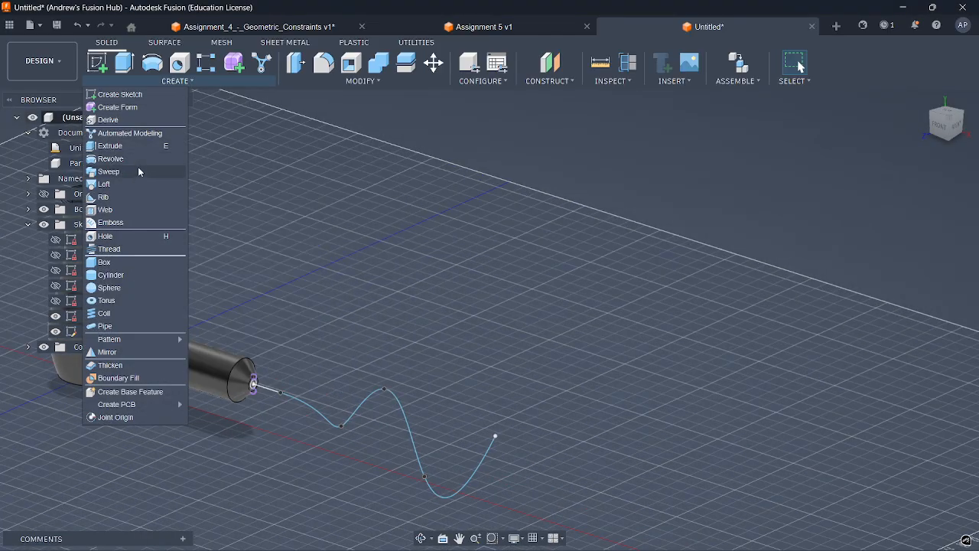
scroll(551, 308, "down", 4)
scroll(499, 332, "up", 8)
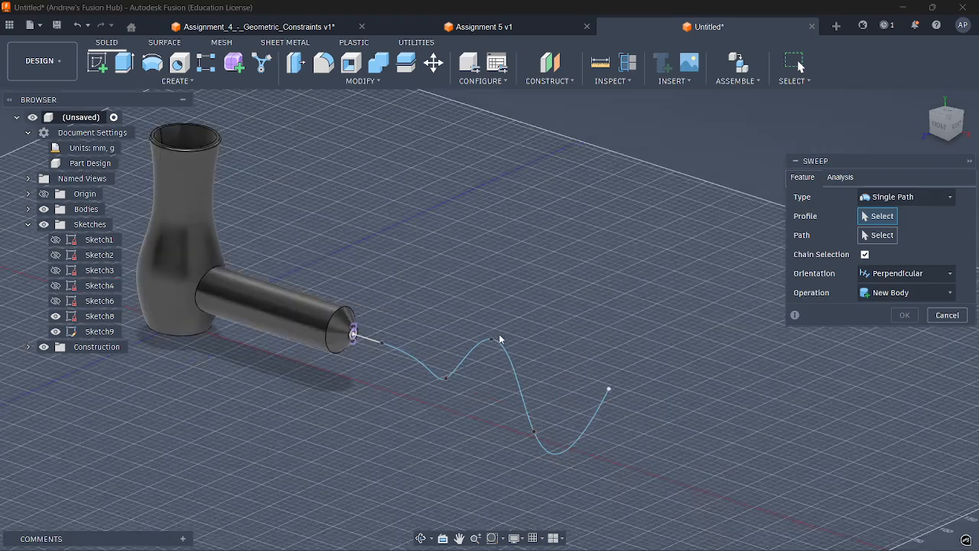
scroll(428, 244, "down", 3)
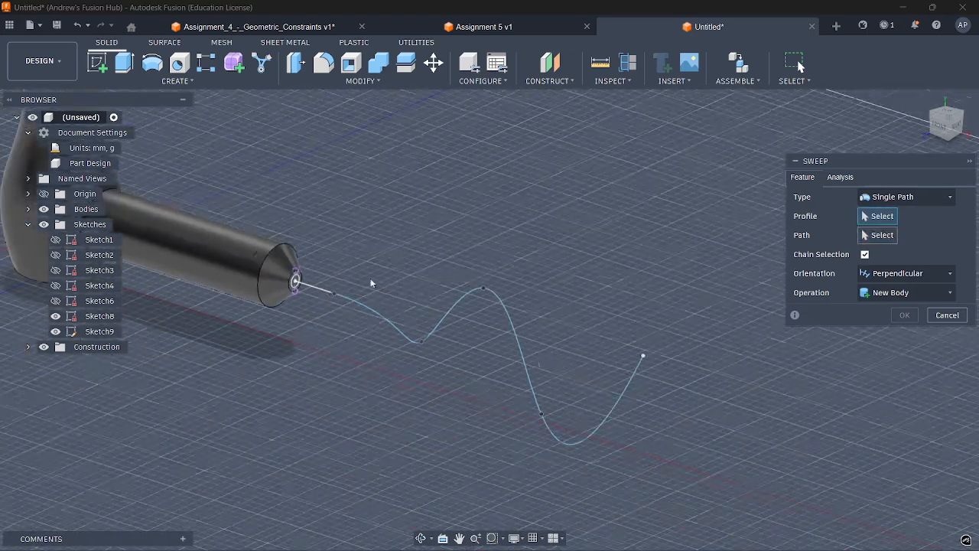
scroll(262, 299, "up", 7)
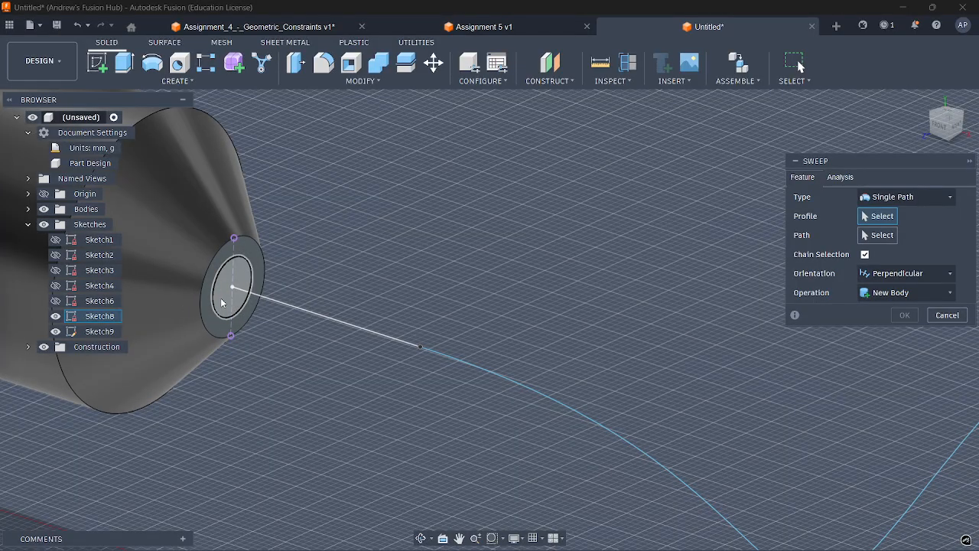
left_click(222, 303)
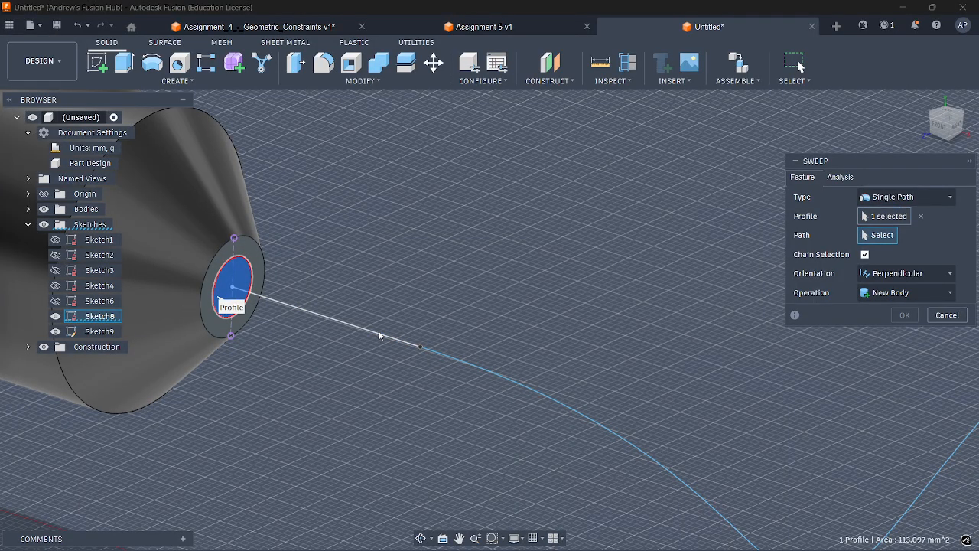
scroll(405, 317, "down", 2)
middle_click_drag(406, 315, 463, 336, "shift")
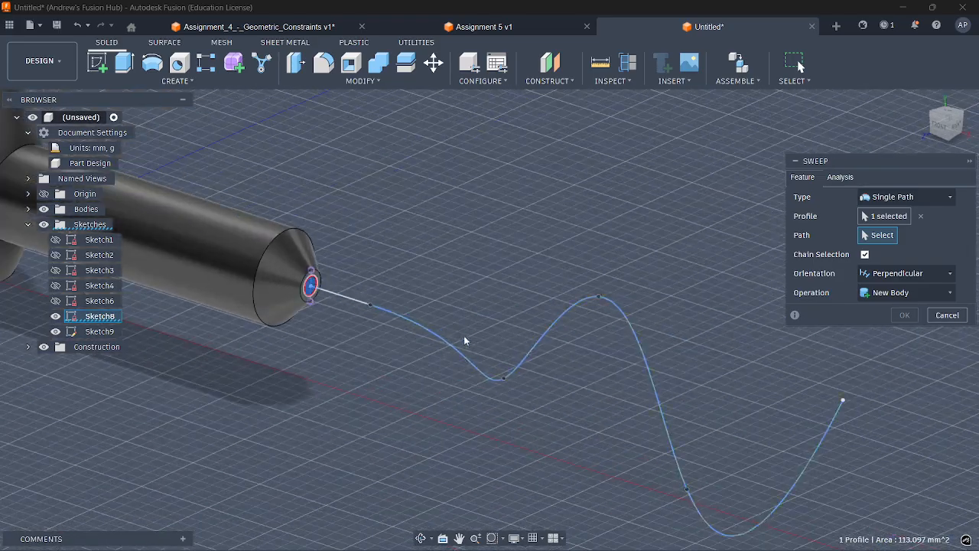
left_click(448, 340)
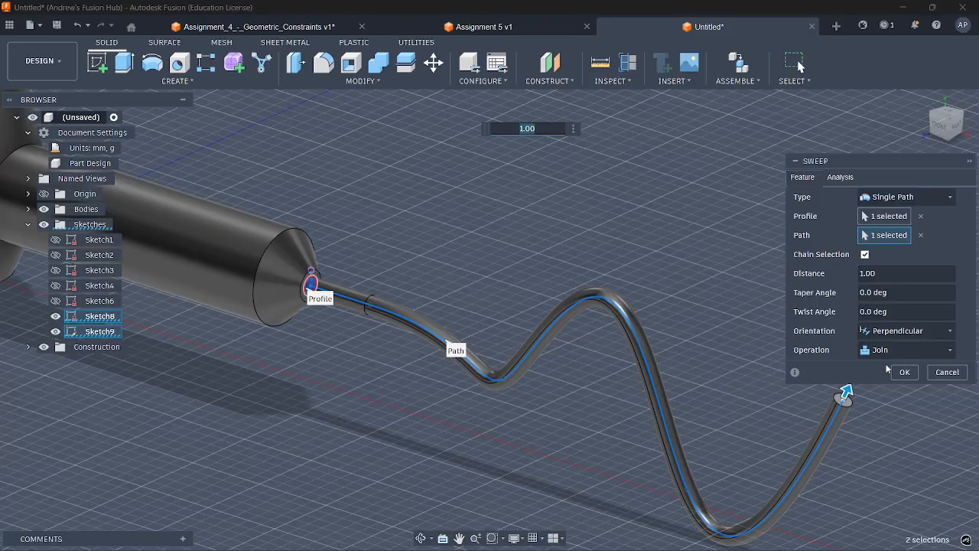
left_click(908, 371)
Hide the wire's profile and path sketches, Sketch8 and Sketch9.
scroll(413, 215, "down", 3)
middle_click_drag(413, 215, 443, 253, "shift")
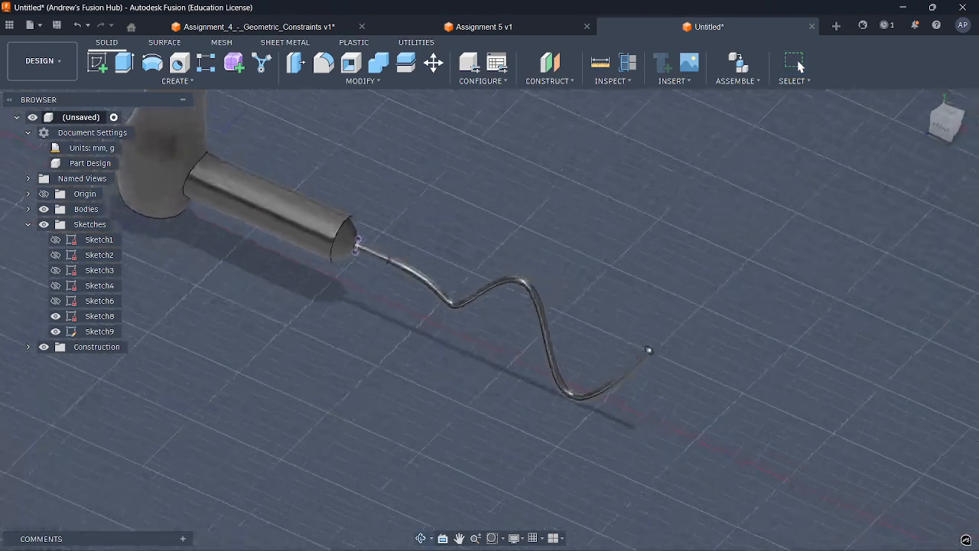
left_click(55, 316)
left_click(55, 331)
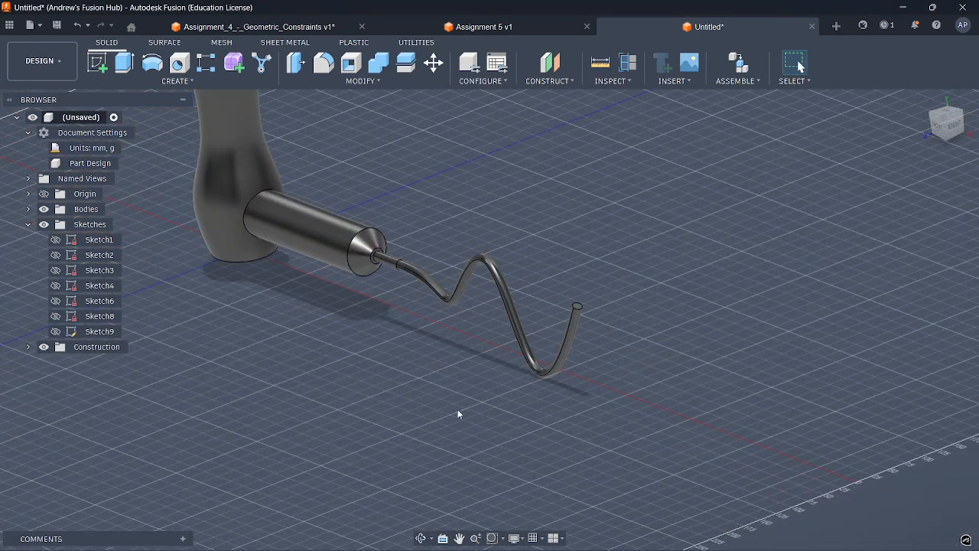
scroll(458, 410, "down", 3)
middle_click_drag(474, 241, 537, 253, "shift")
scroll(537, 254, "up", 1)
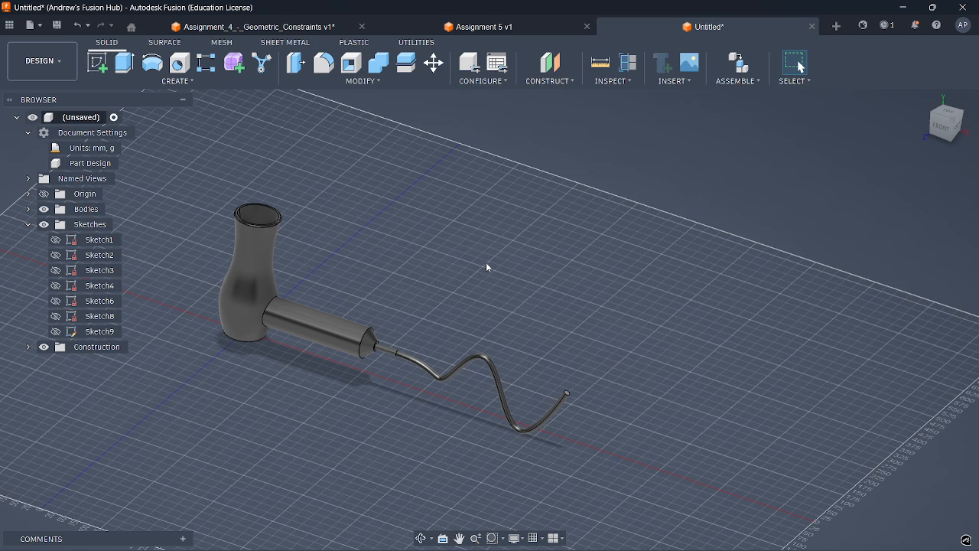
Switch to the lecture slides in Chrome, advance to the Homework 2 slide, and return to Fusion.
key("alt+Tab")
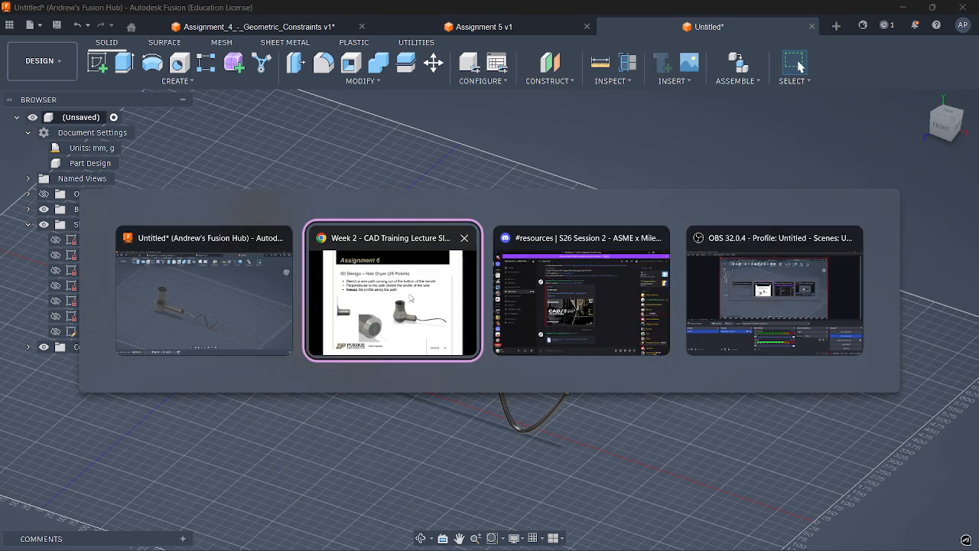
key("Right")
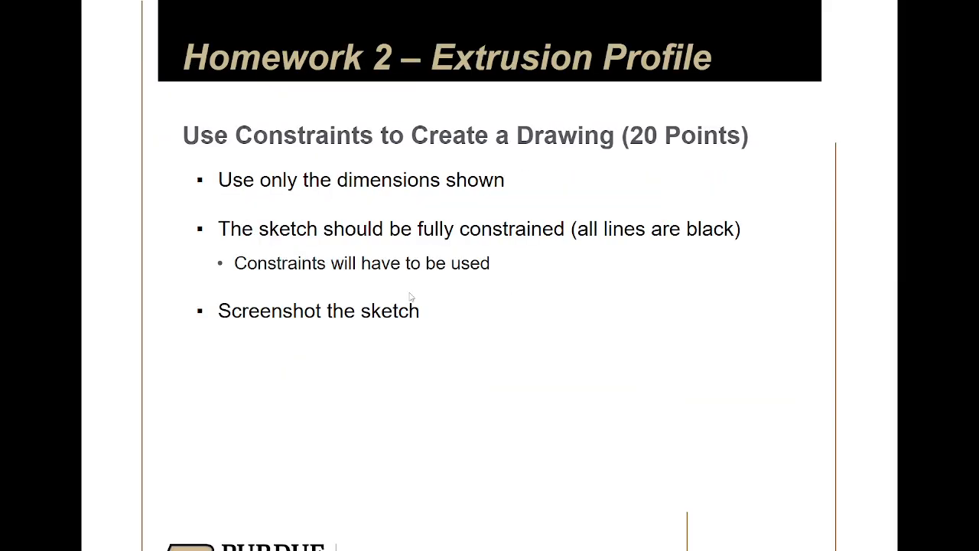
key("alt+Tab")
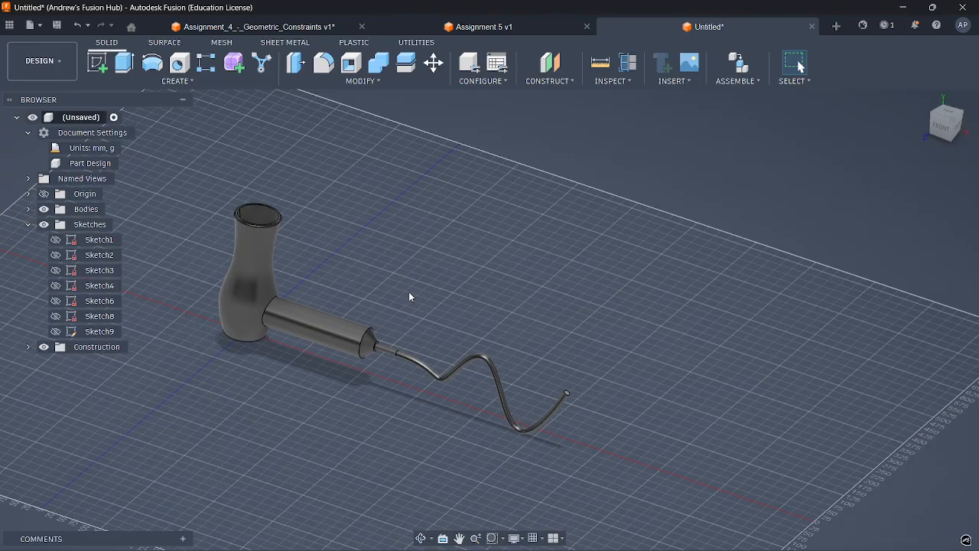
Examine the finished hair dryer and its wire from several angles, ending back at the Homework 2 slide in Chrome.
scroll(568, 468, "down", 10)
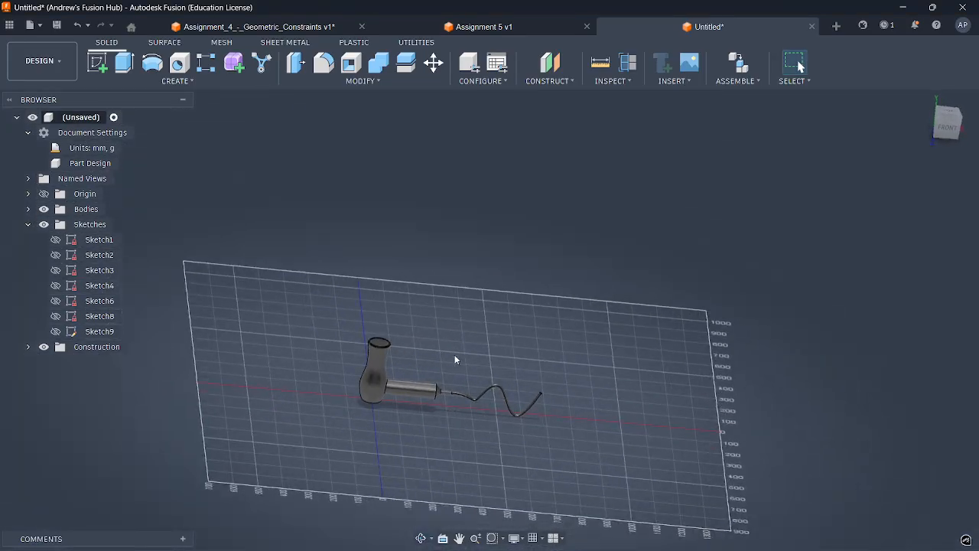
scroll(634, 424, "up", 10)
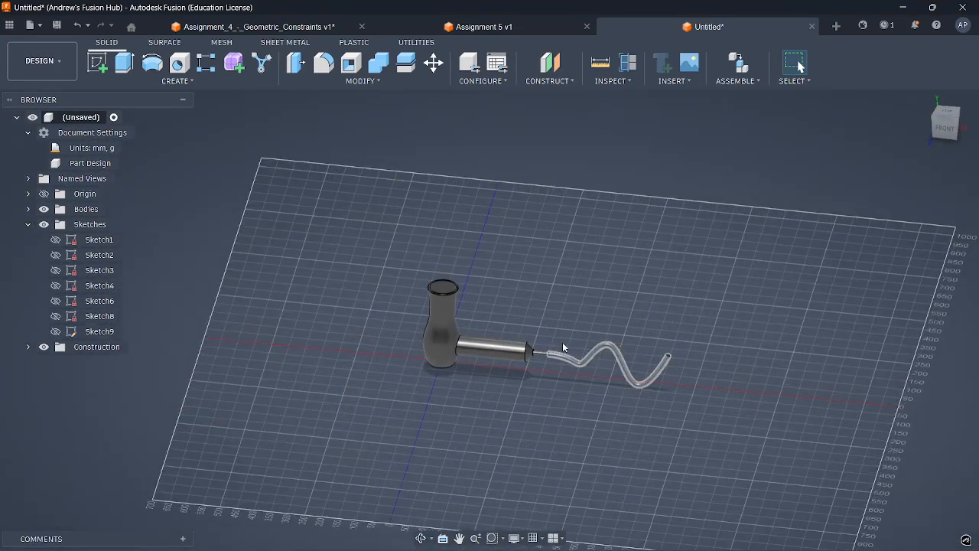
middle_click_drag(562, 342, 545, 401, "shift")
scroll(574, 420, "down", 3)
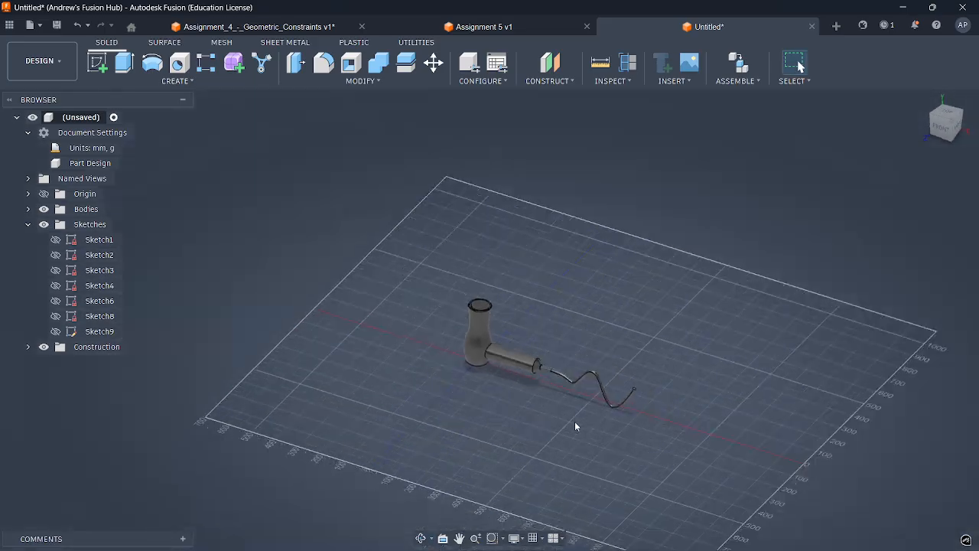
scroll(619, 455, "up", 3)
scroll(503, 240, "up", 4)
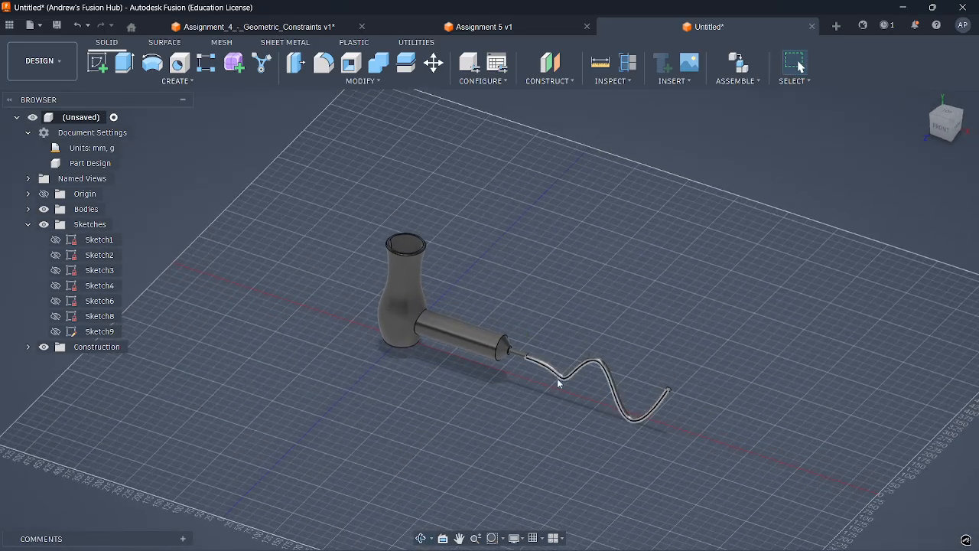
scroll(574, 407, "up", 2)
middle_click_drag(576, 407, 520, 361, "shift")
scroll(528, 358, "up", 2)
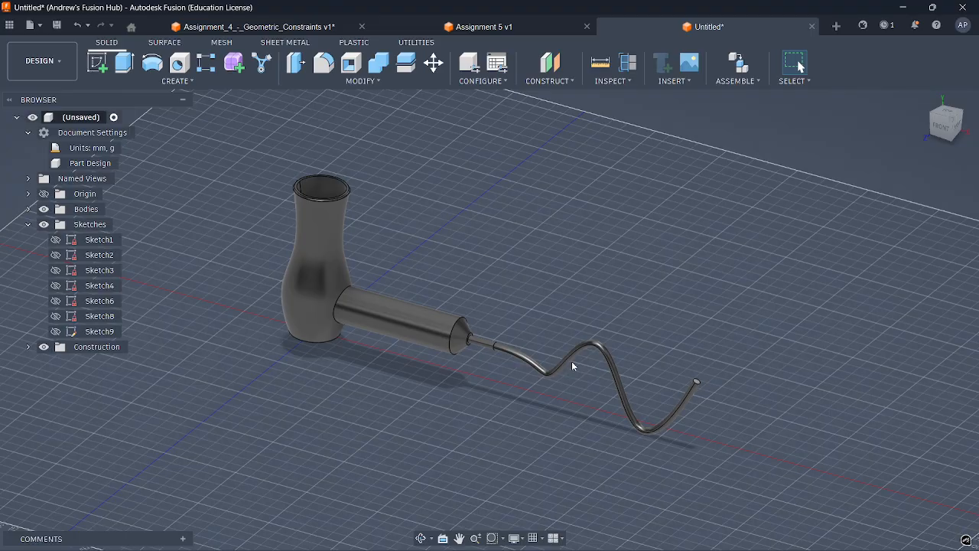
key("alt+Tab")
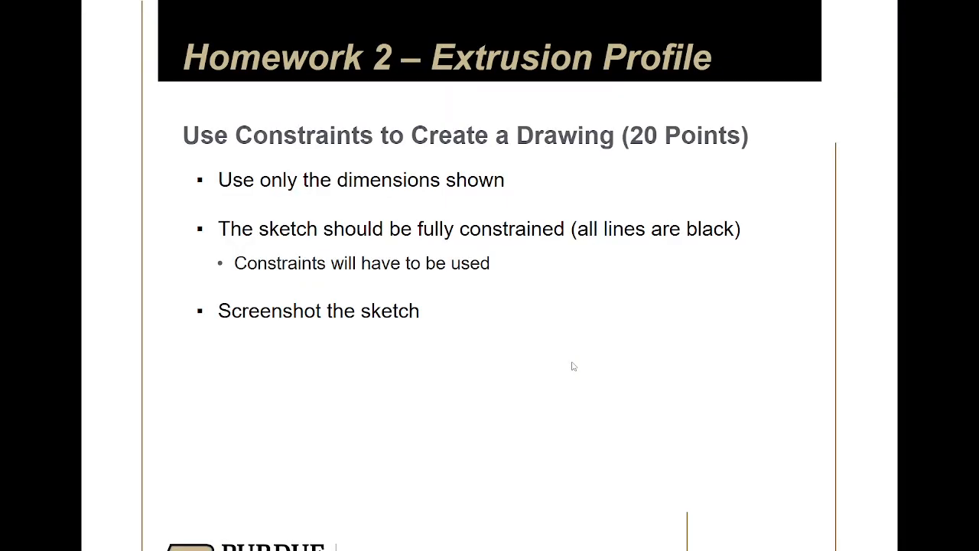